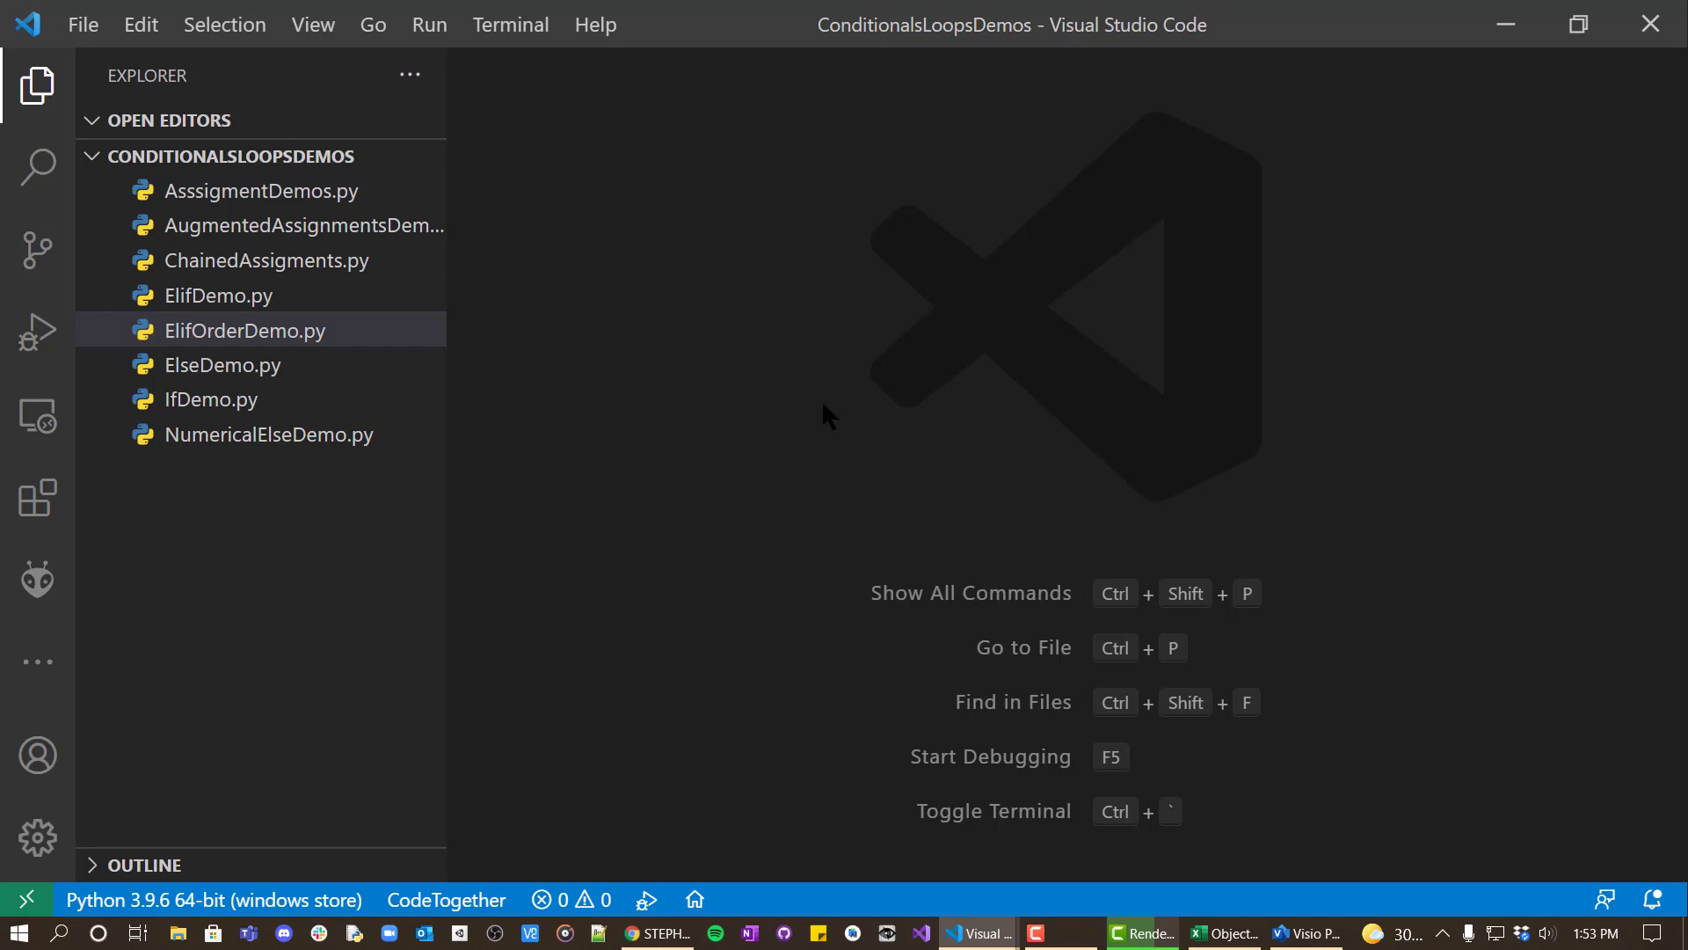
Step: Open IfDemo.py and add the comment "#Get text from user" on a new line above the input statement
left_click(211, 407)
left_click(670, 361)
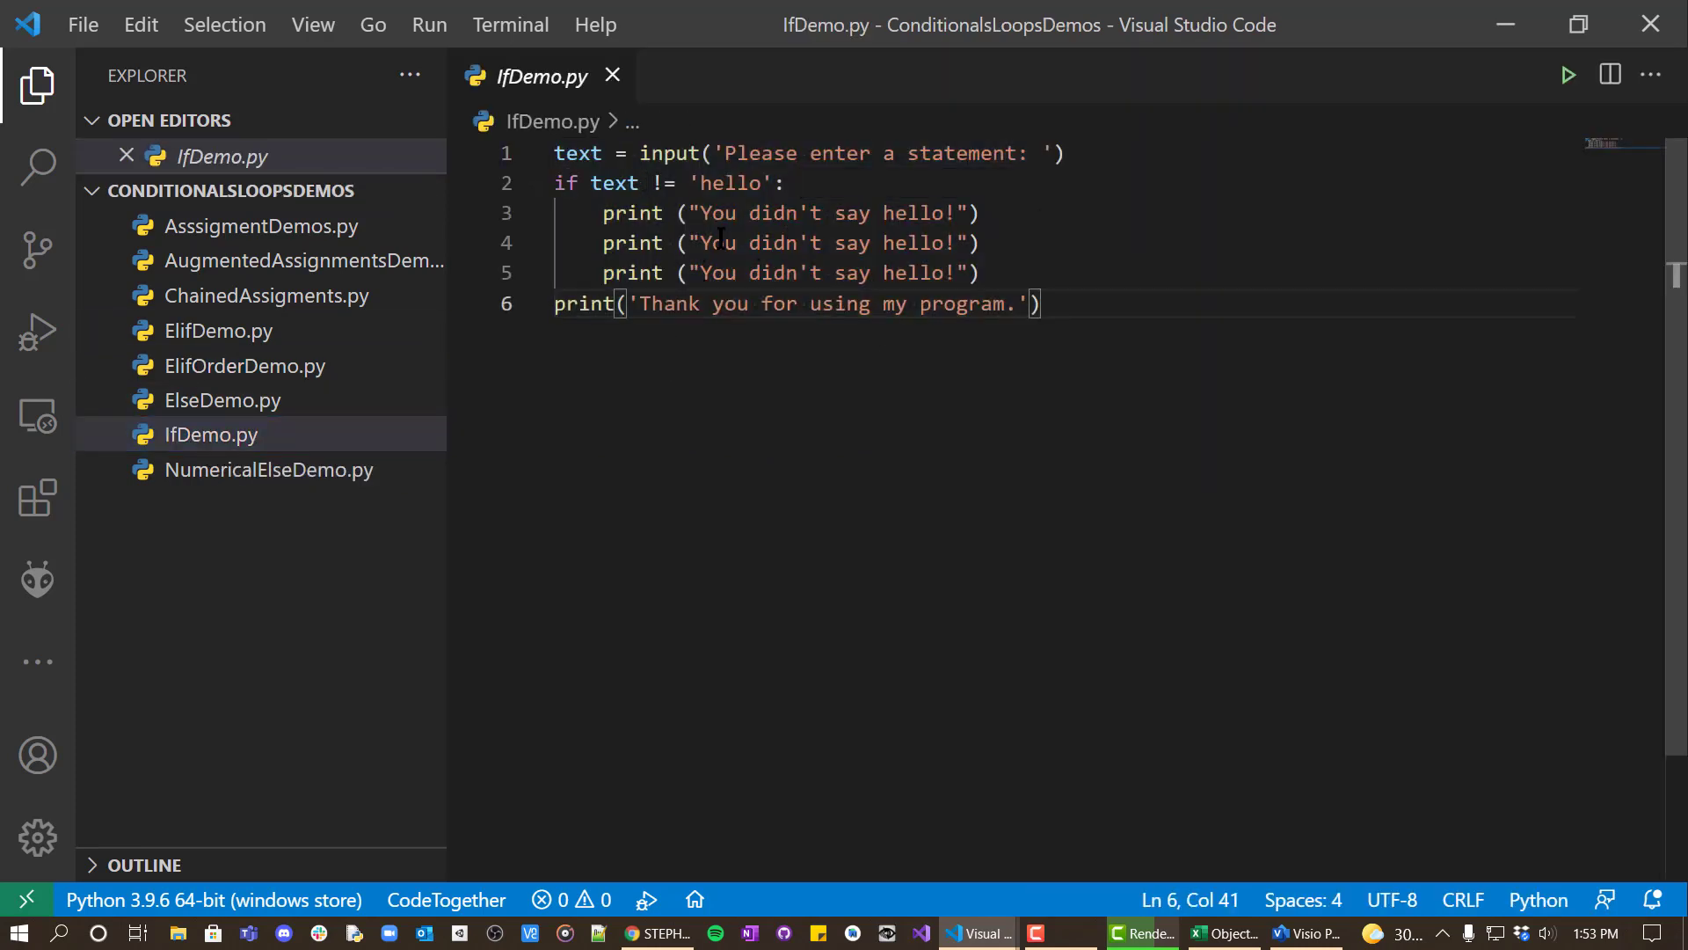
left_click(565, 155)
key("Home")
key("Return")
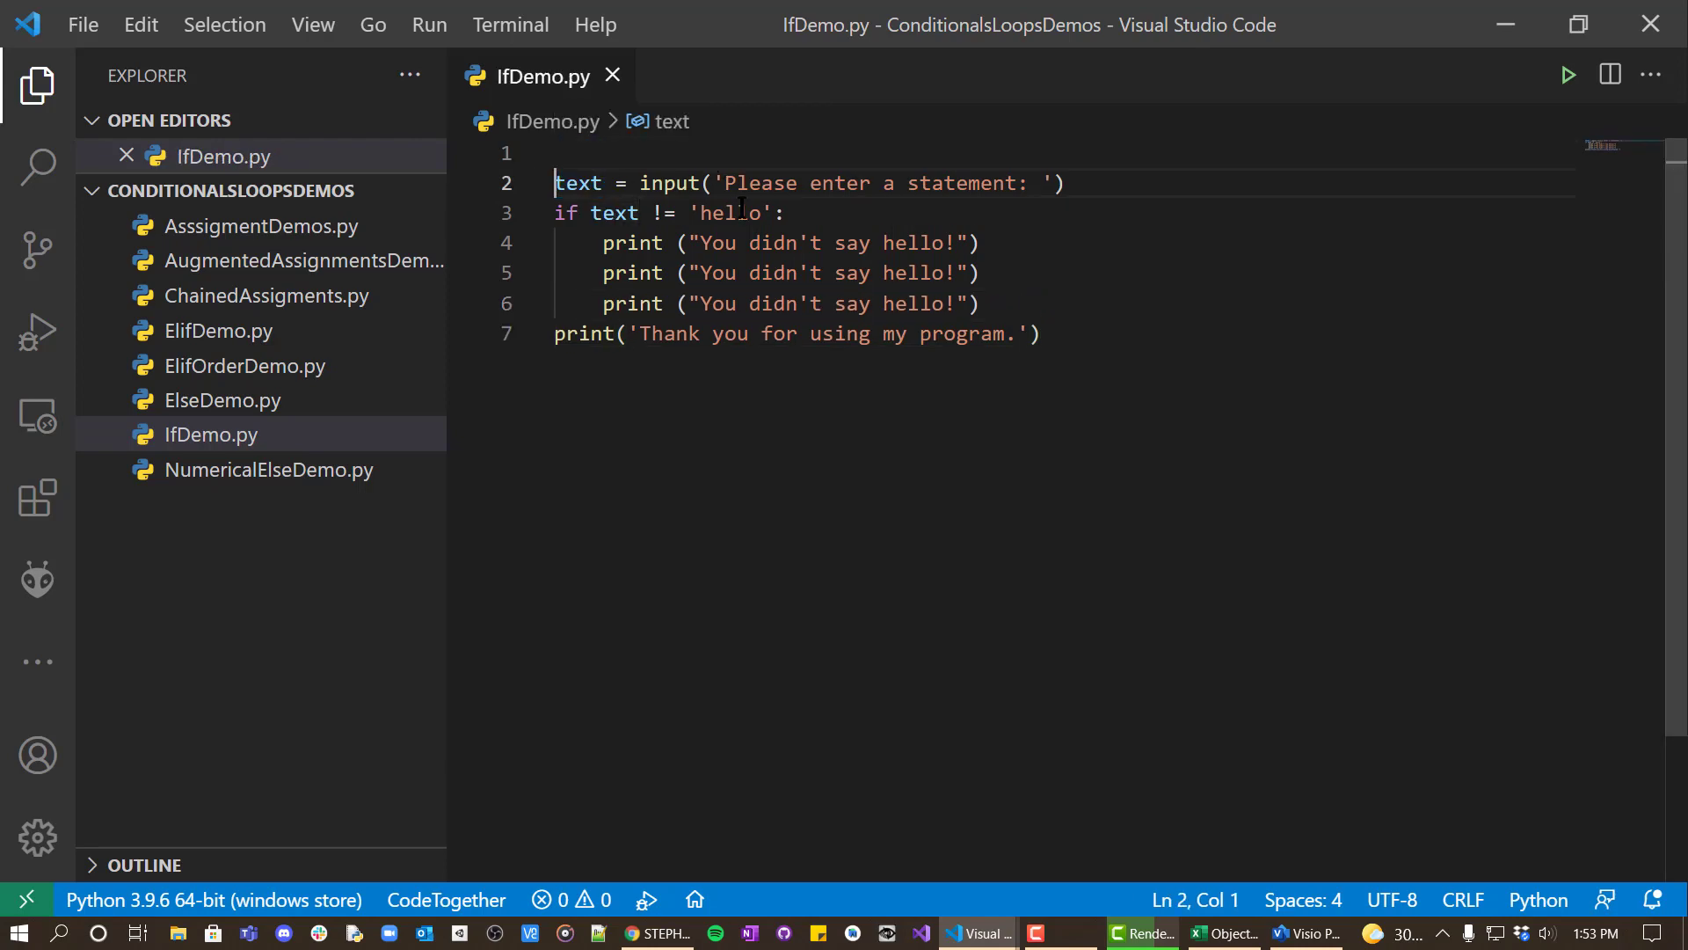
key("Up")
type("#")
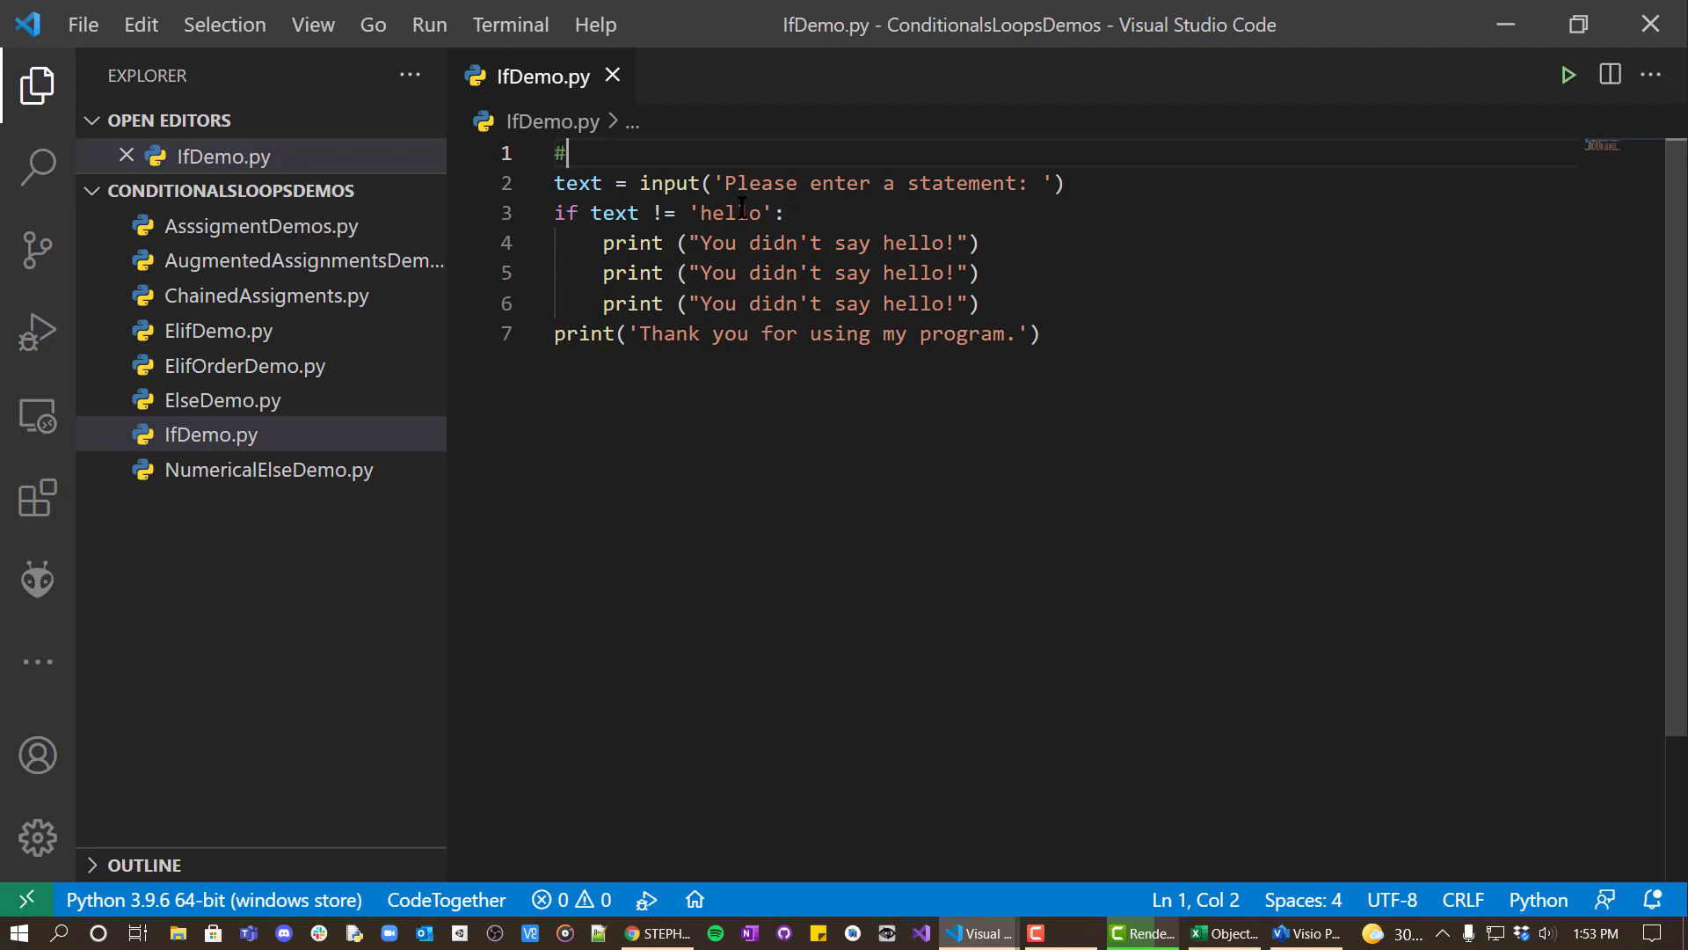
type("Get text from user")
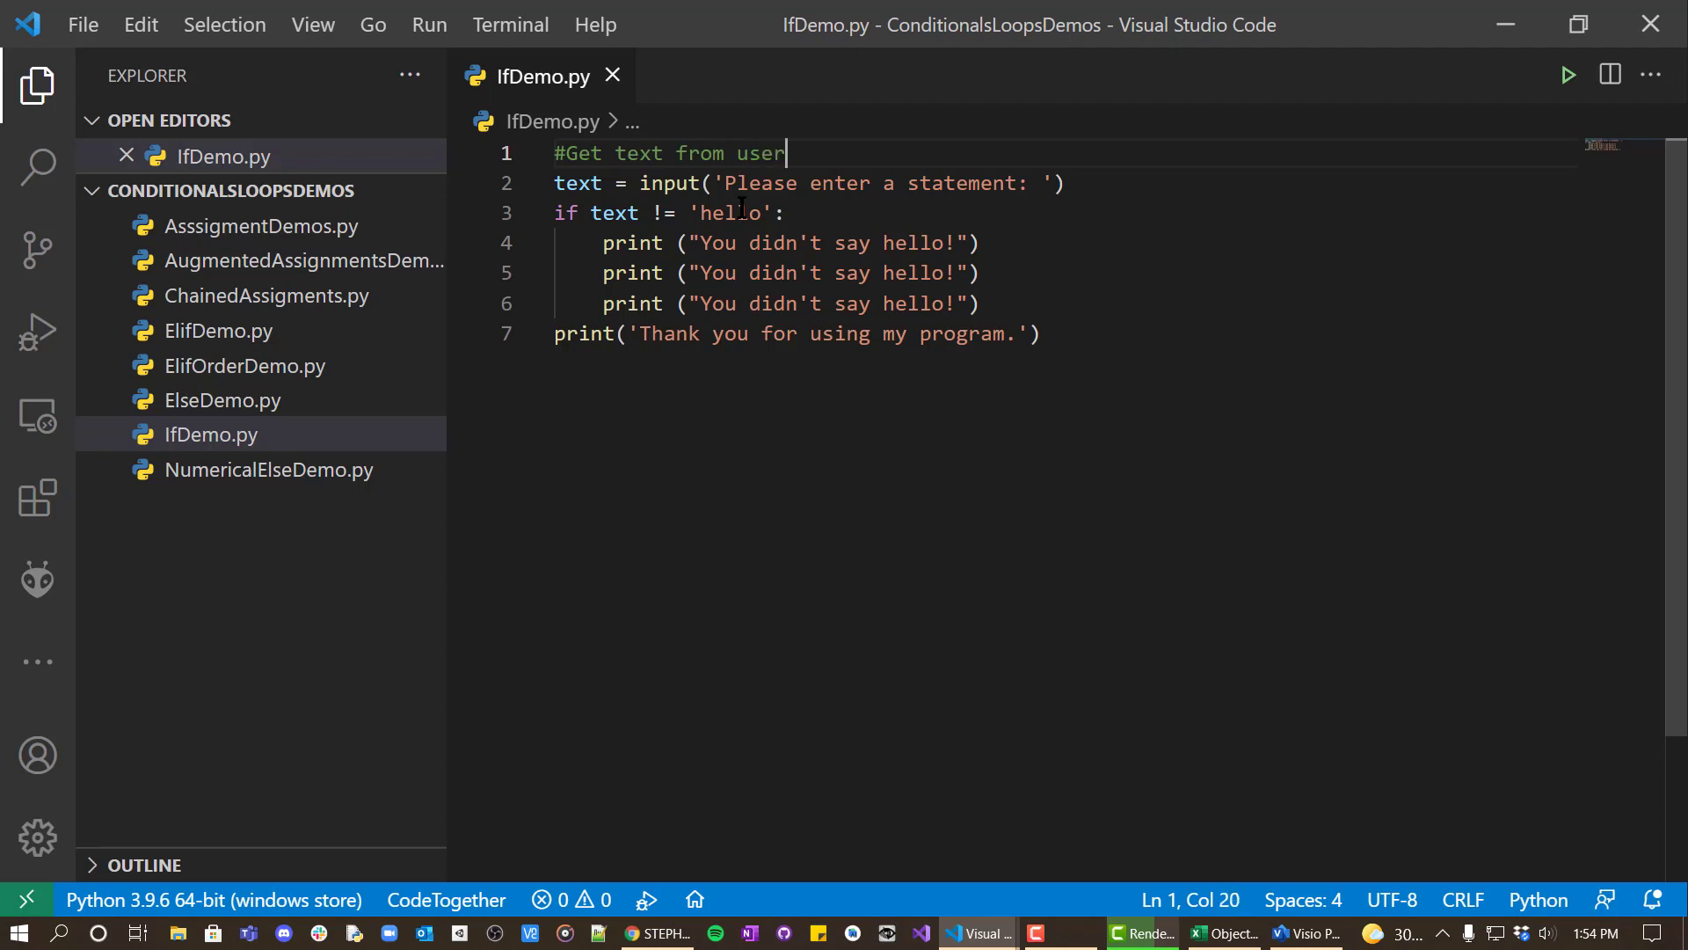
Step: Insert a blank line and the comment "#If text is not hello say you didn't say hello" above the if statement
key("Down")
key("End")
key("Return")
key("Return")
type("#")
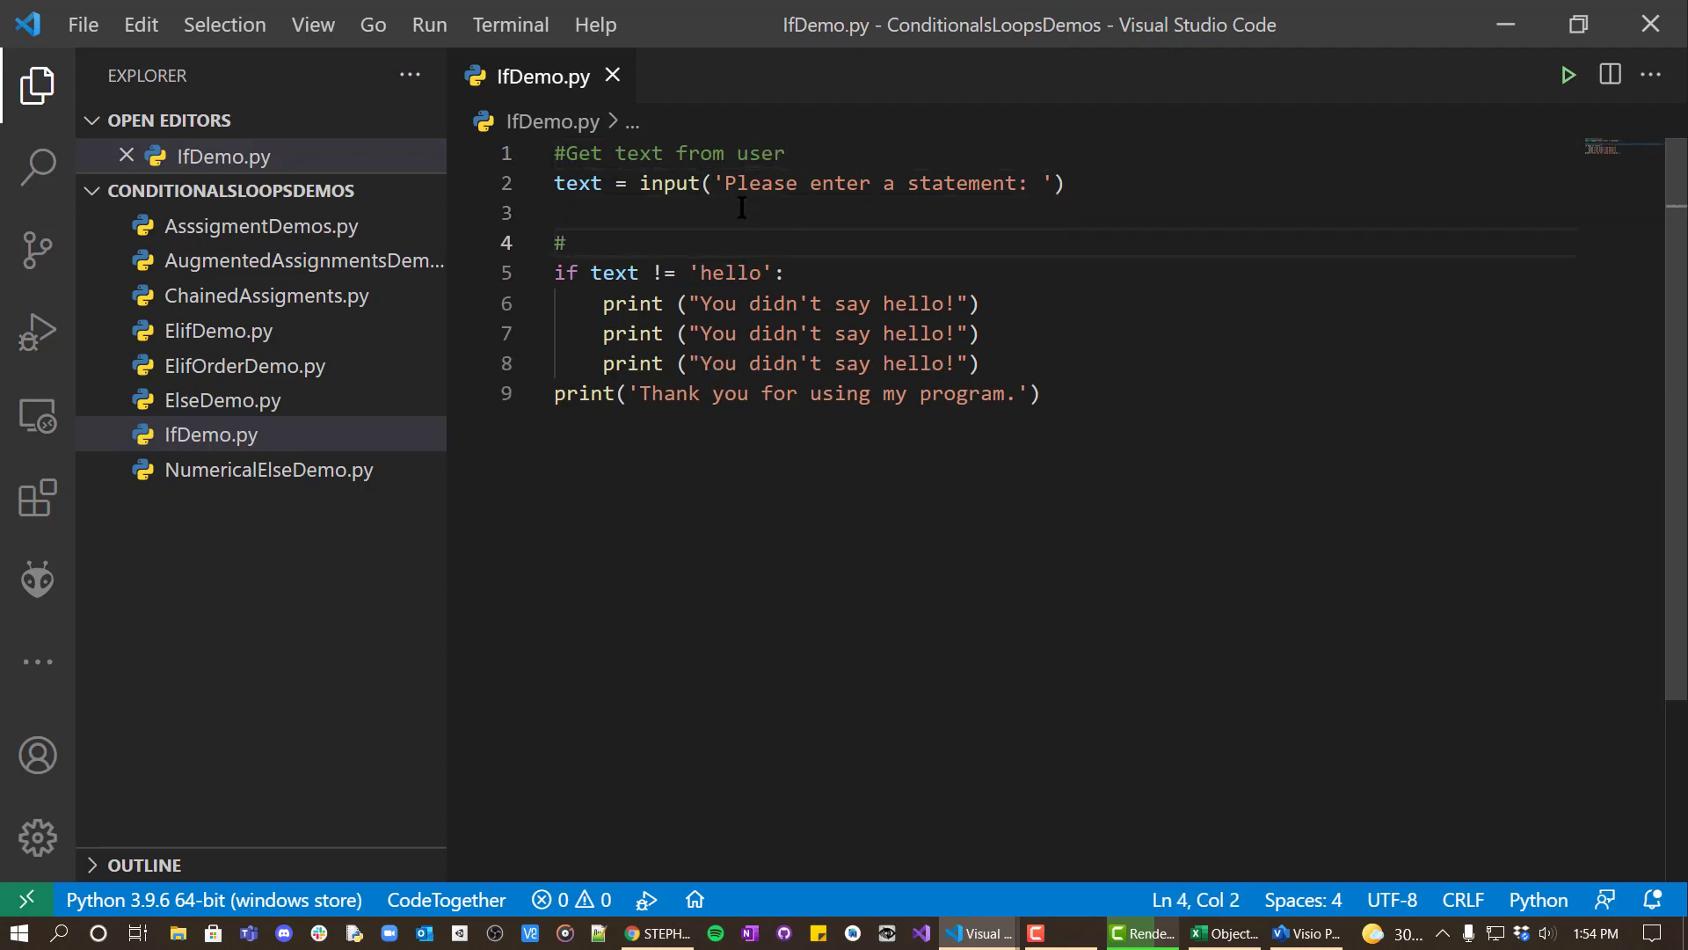
type("If text is ")
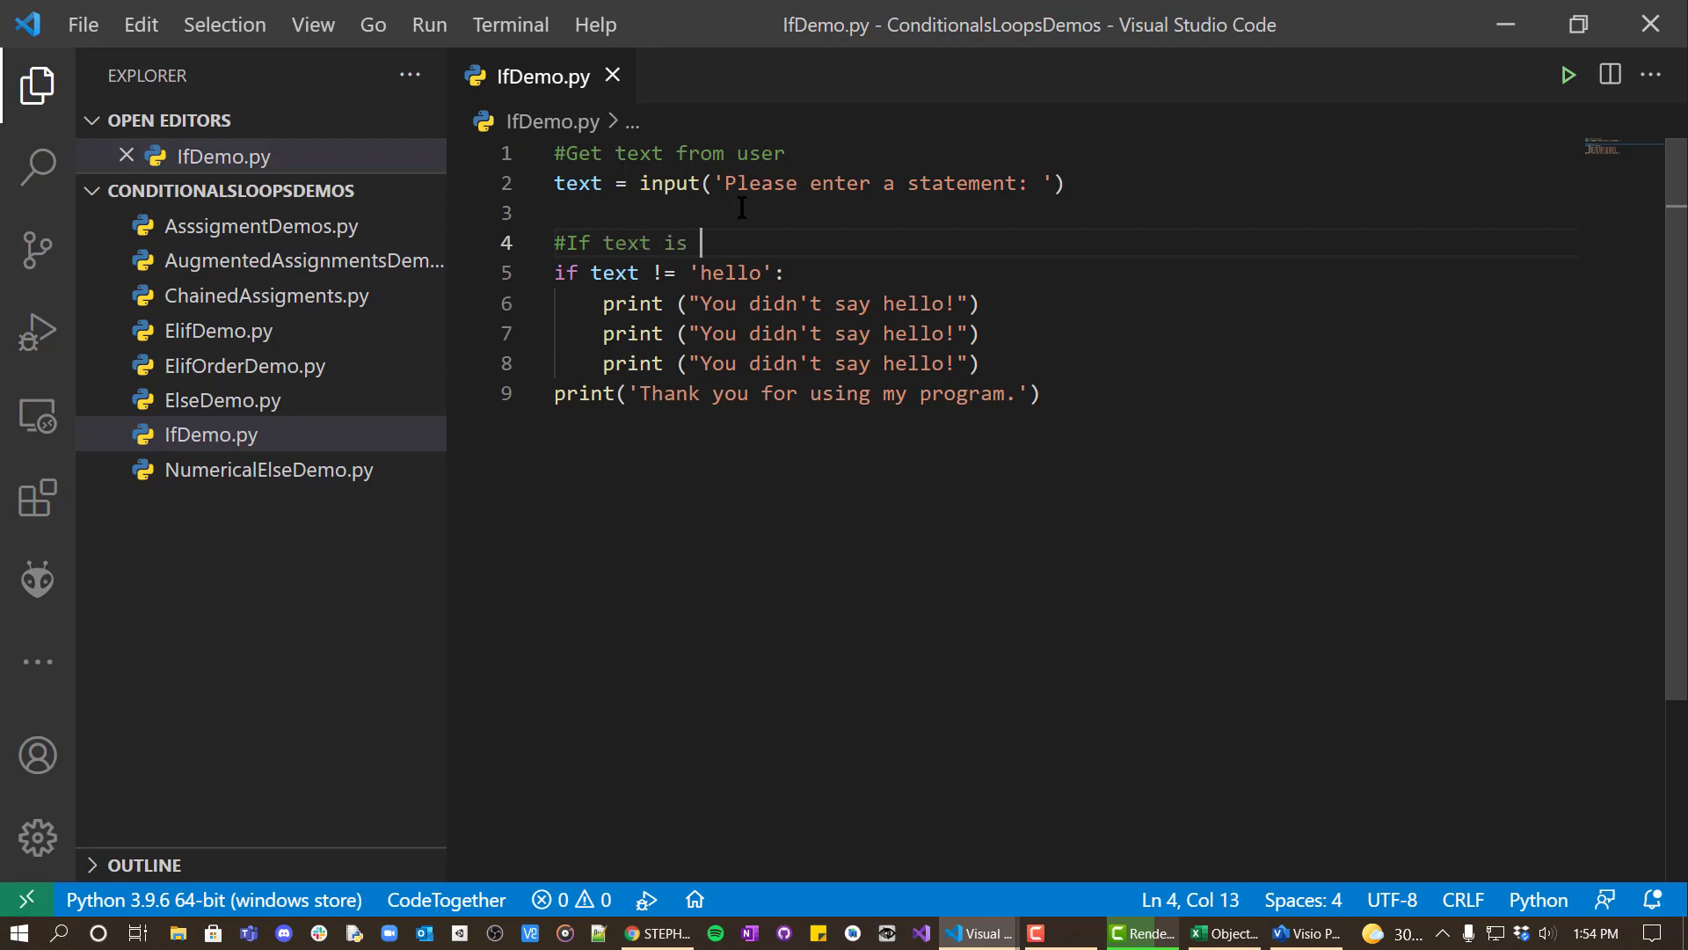
type("not hello say you didn't say he")
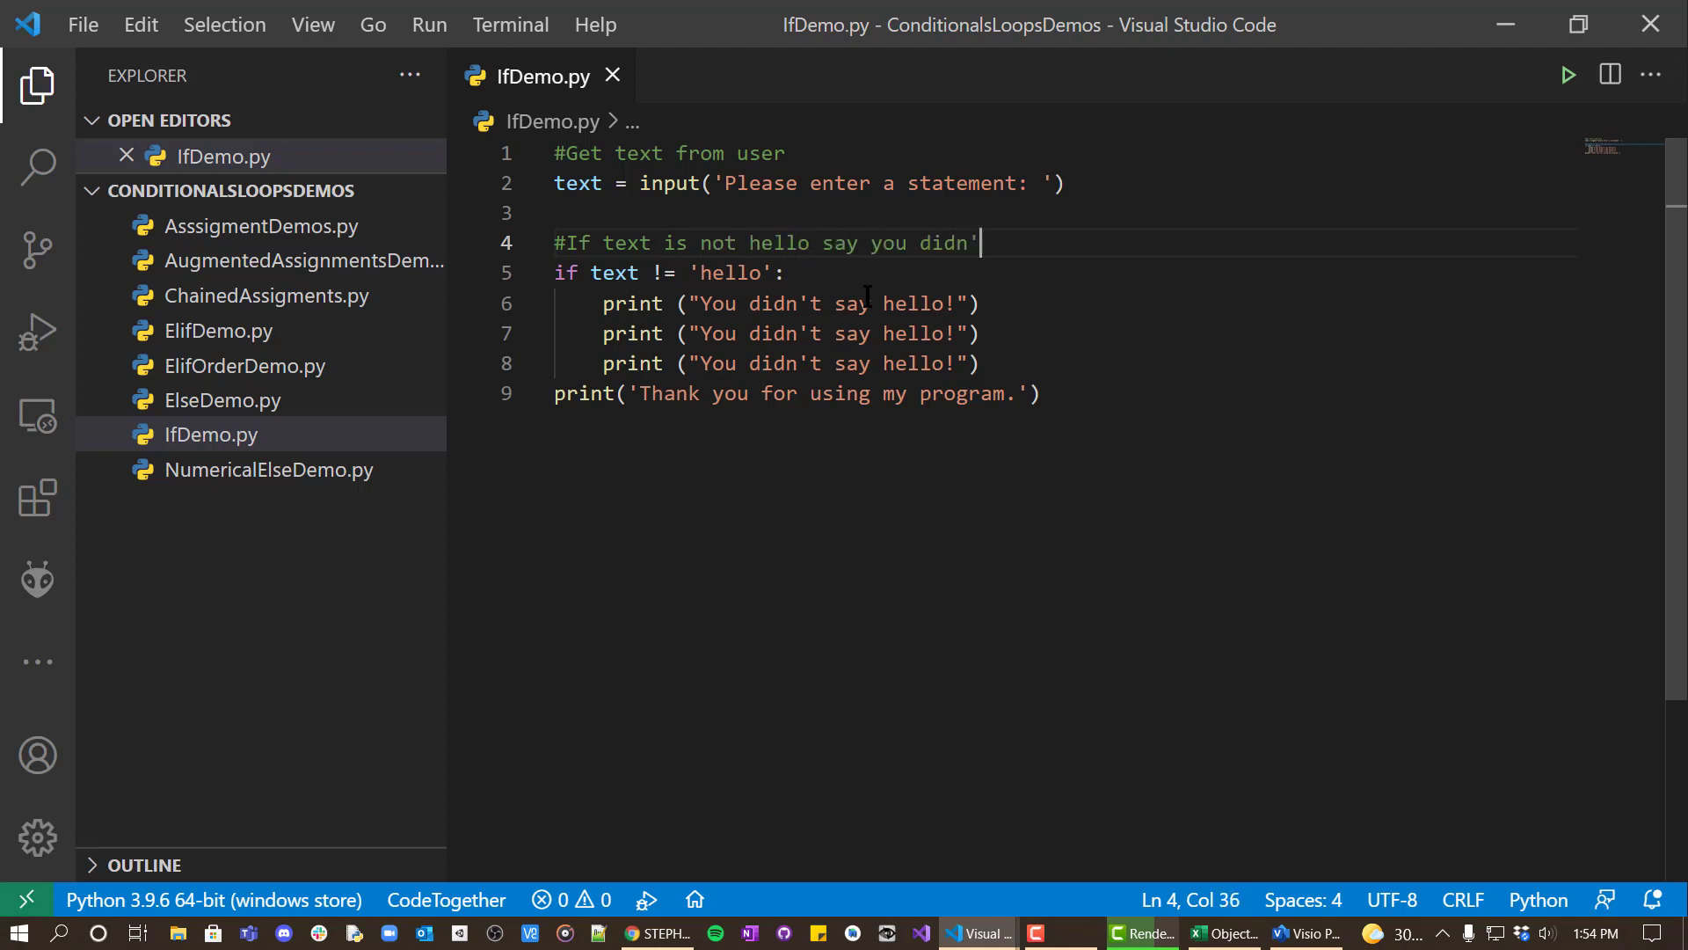
type("llo")
Step: Insert a blank line and the comment "#print thank you" above the final print statement
left_click(988, 366)
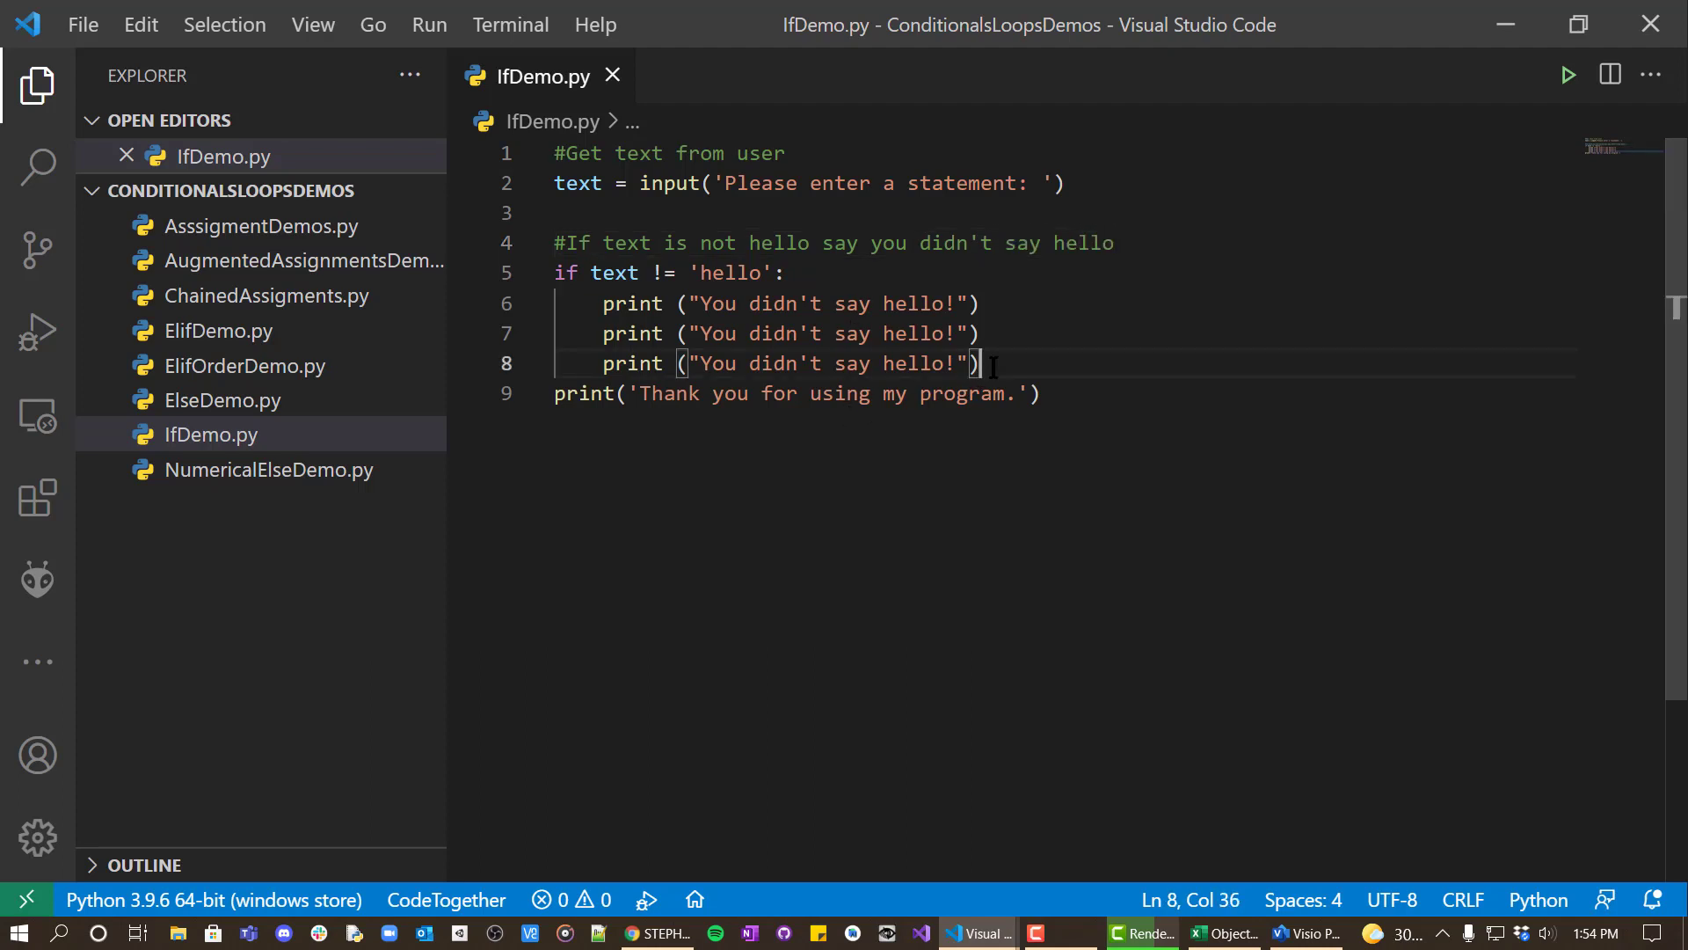
key("Return")
key("Return")
type("#print")
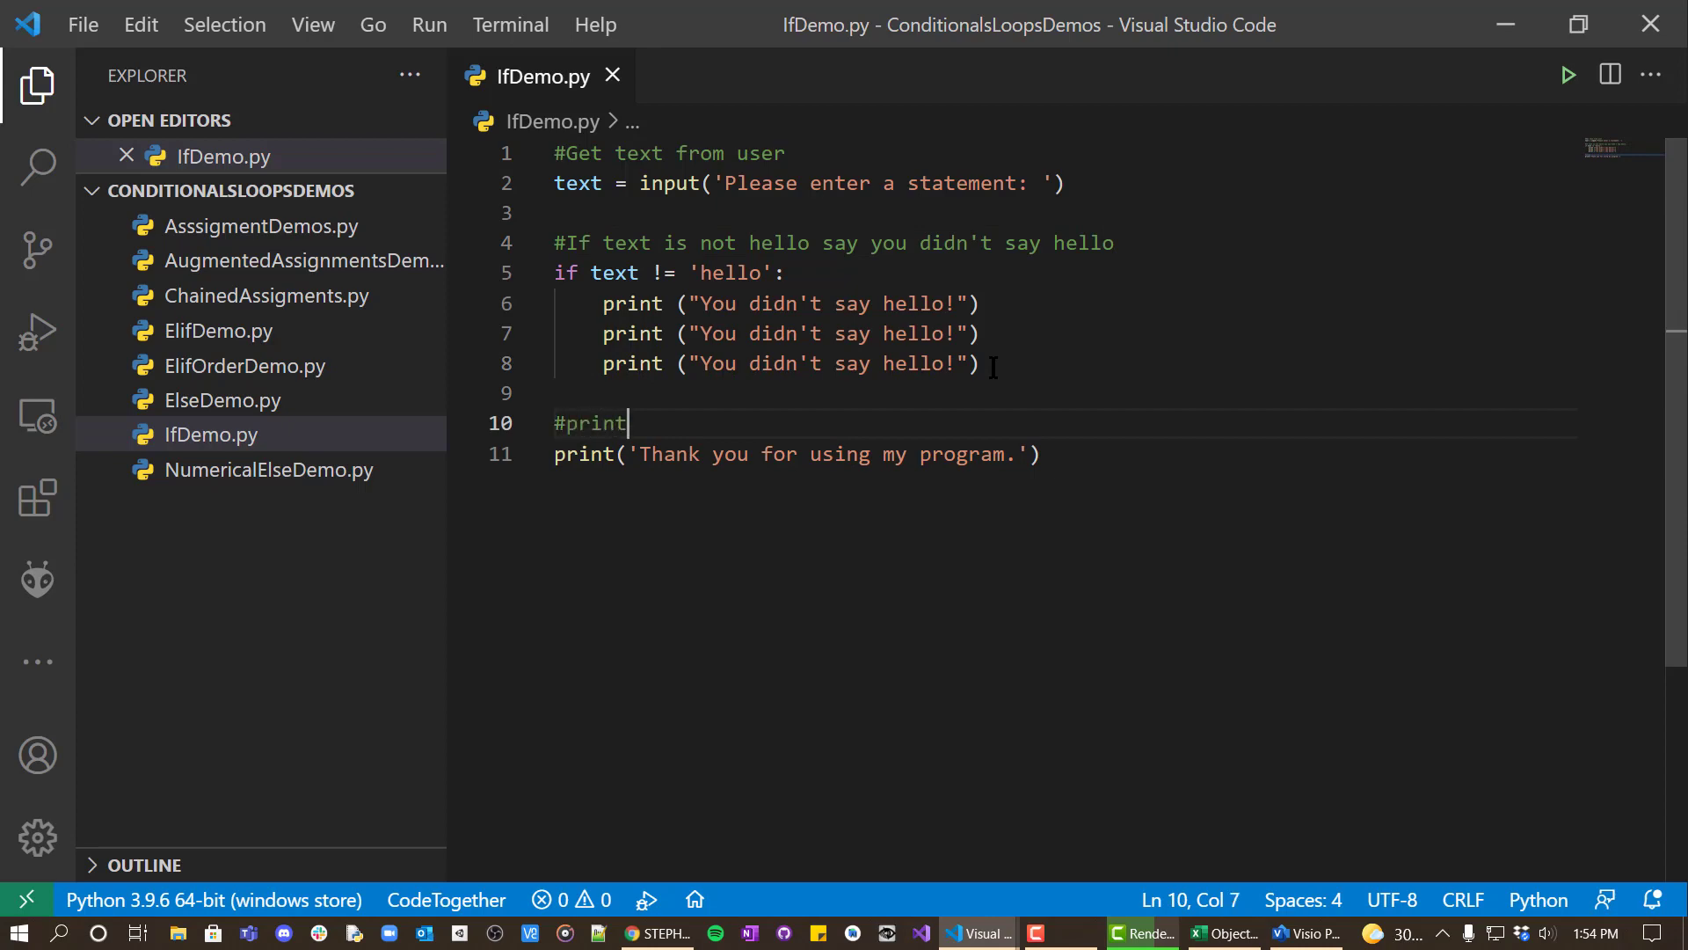
type(" thank you")
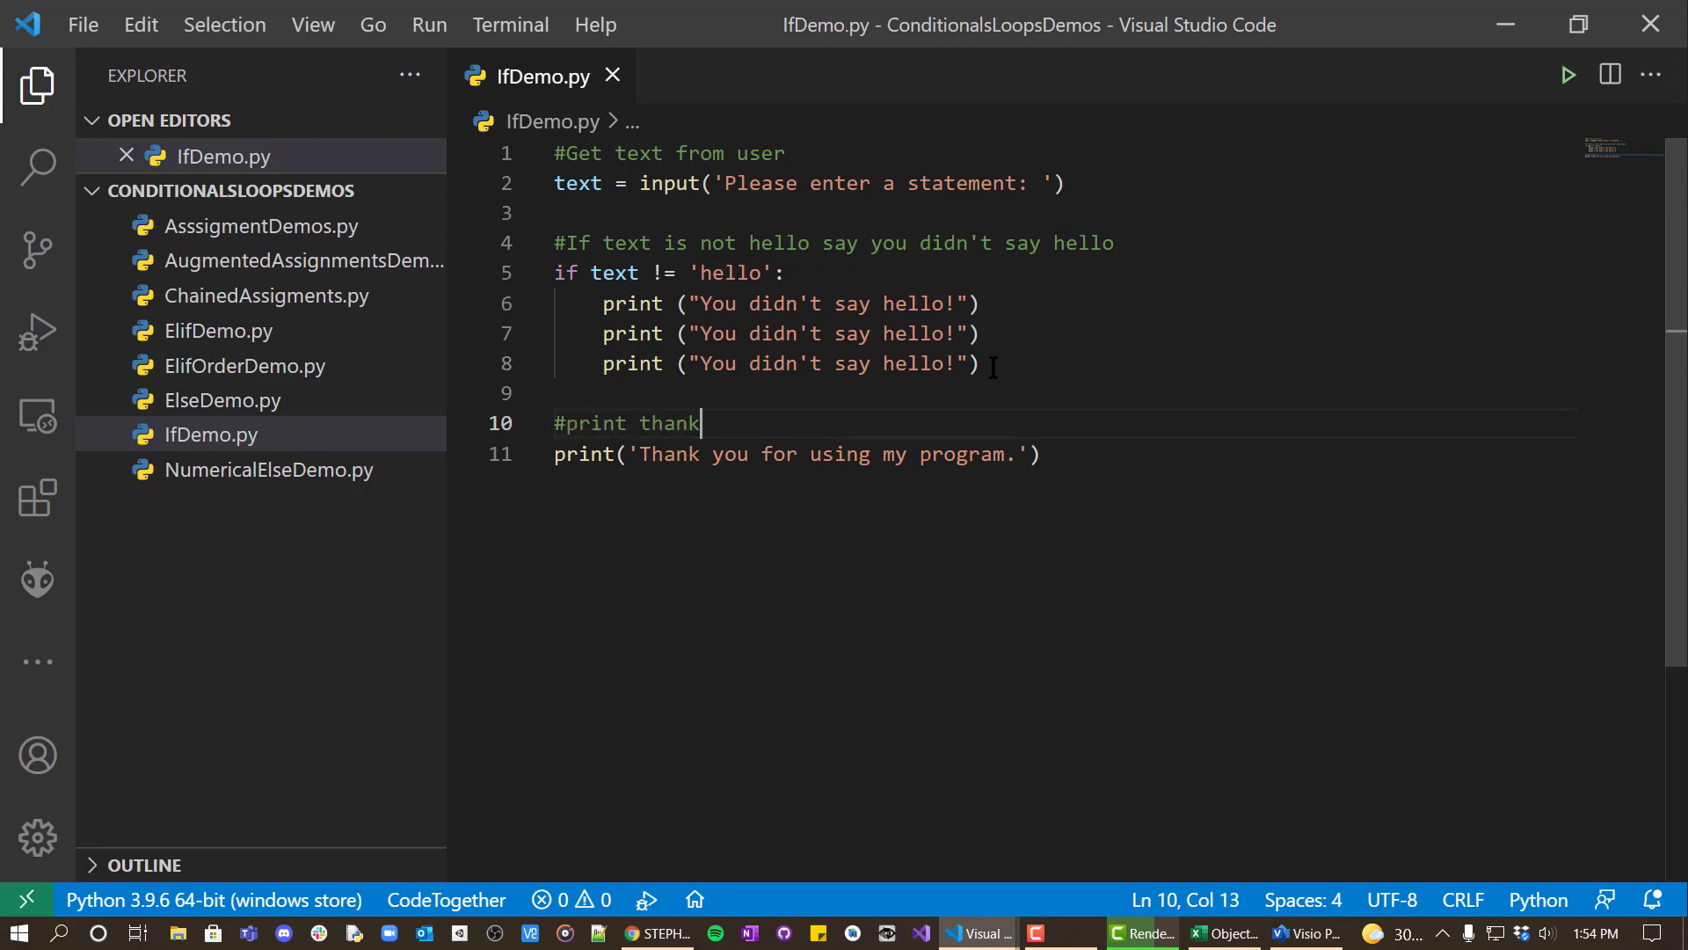
left_click(1068, 484)
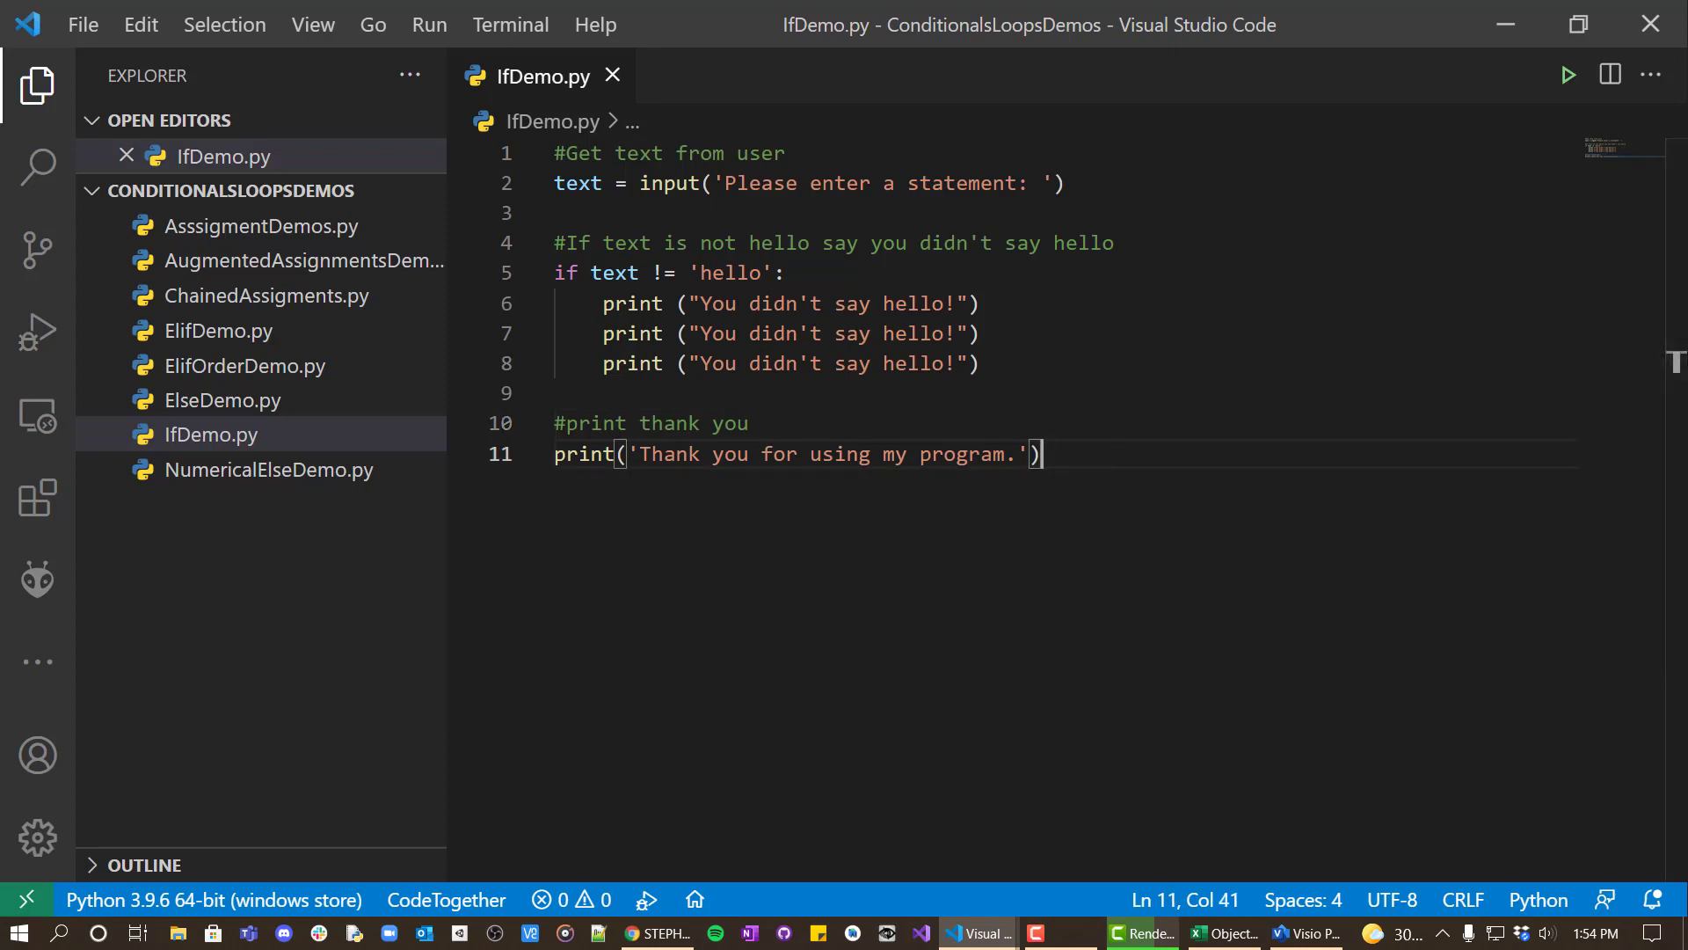
Step: Switch to Visio and maximize its start window
left_click(1308, 933)
left_click_drag(1521, 236, 642, 142)
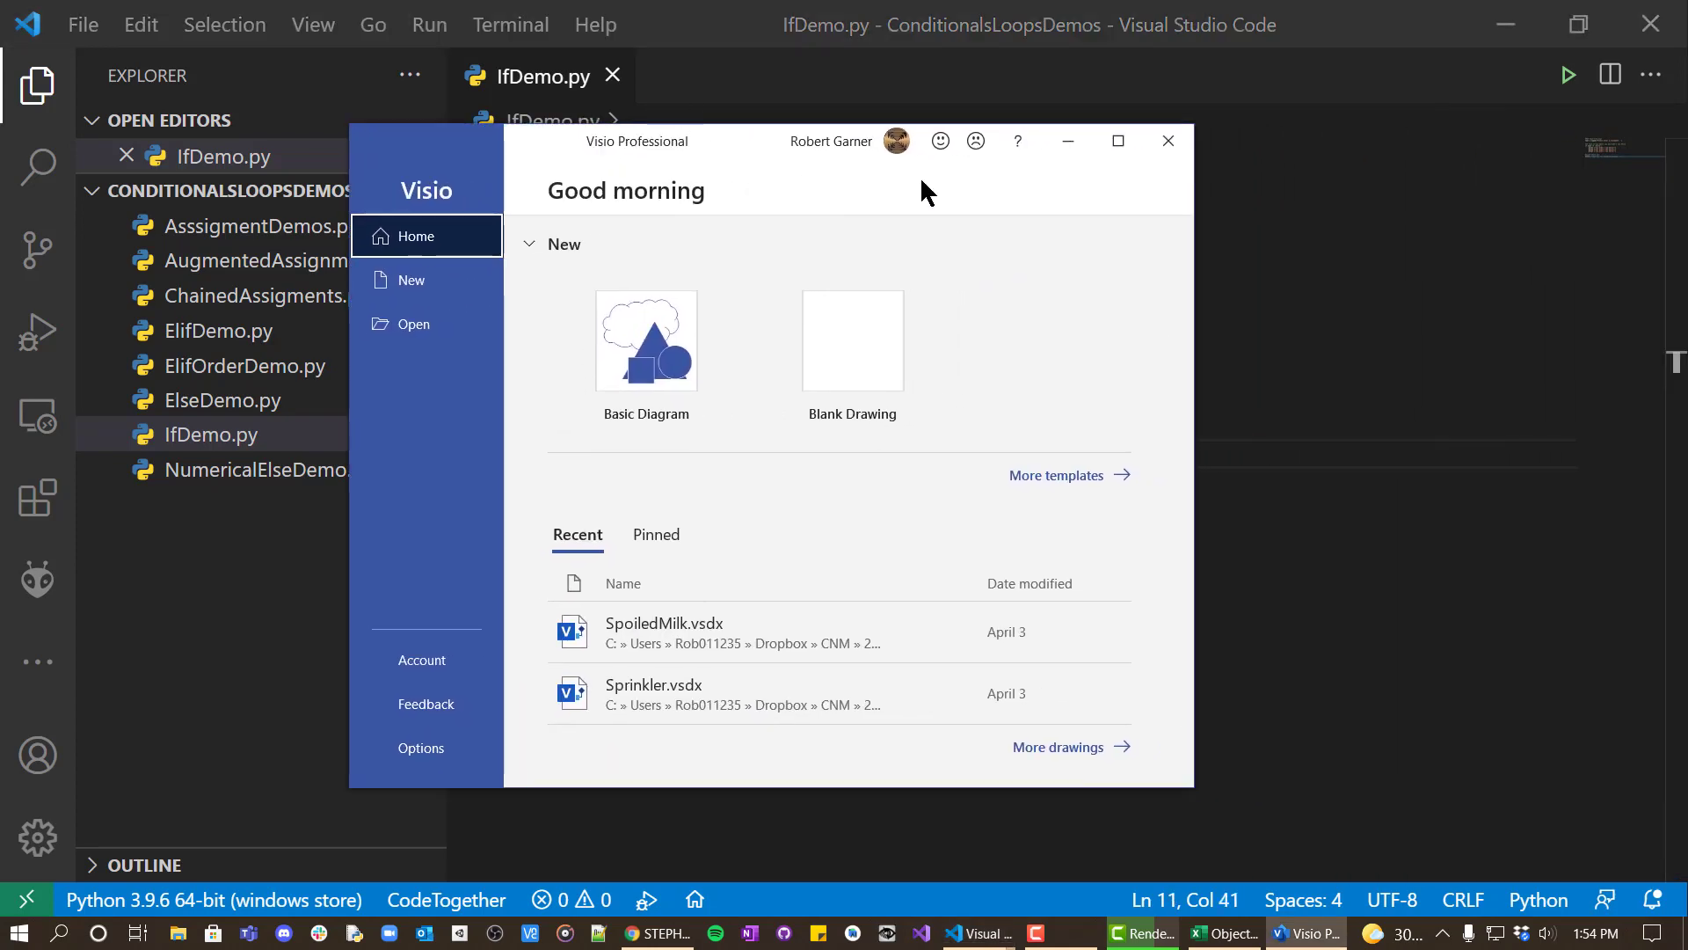
left_click(1117, 143)
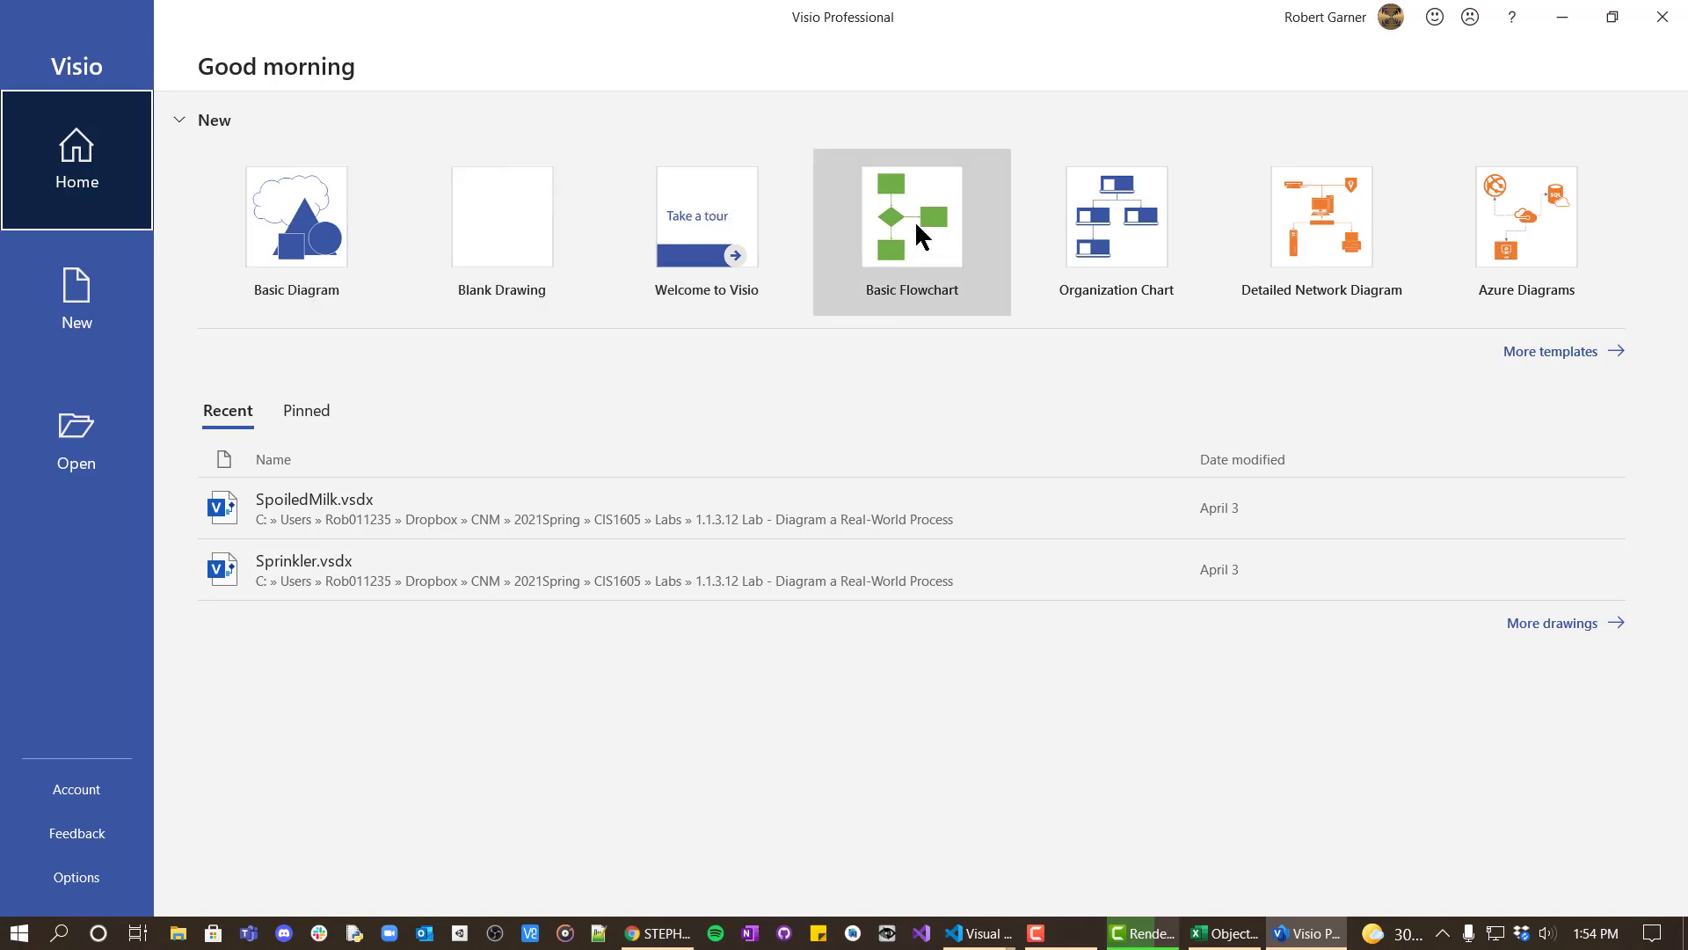
Step: Create a drawing in US units from the Decision Branches Flowchart variant of the Basic Flowchart template
key("Tab")
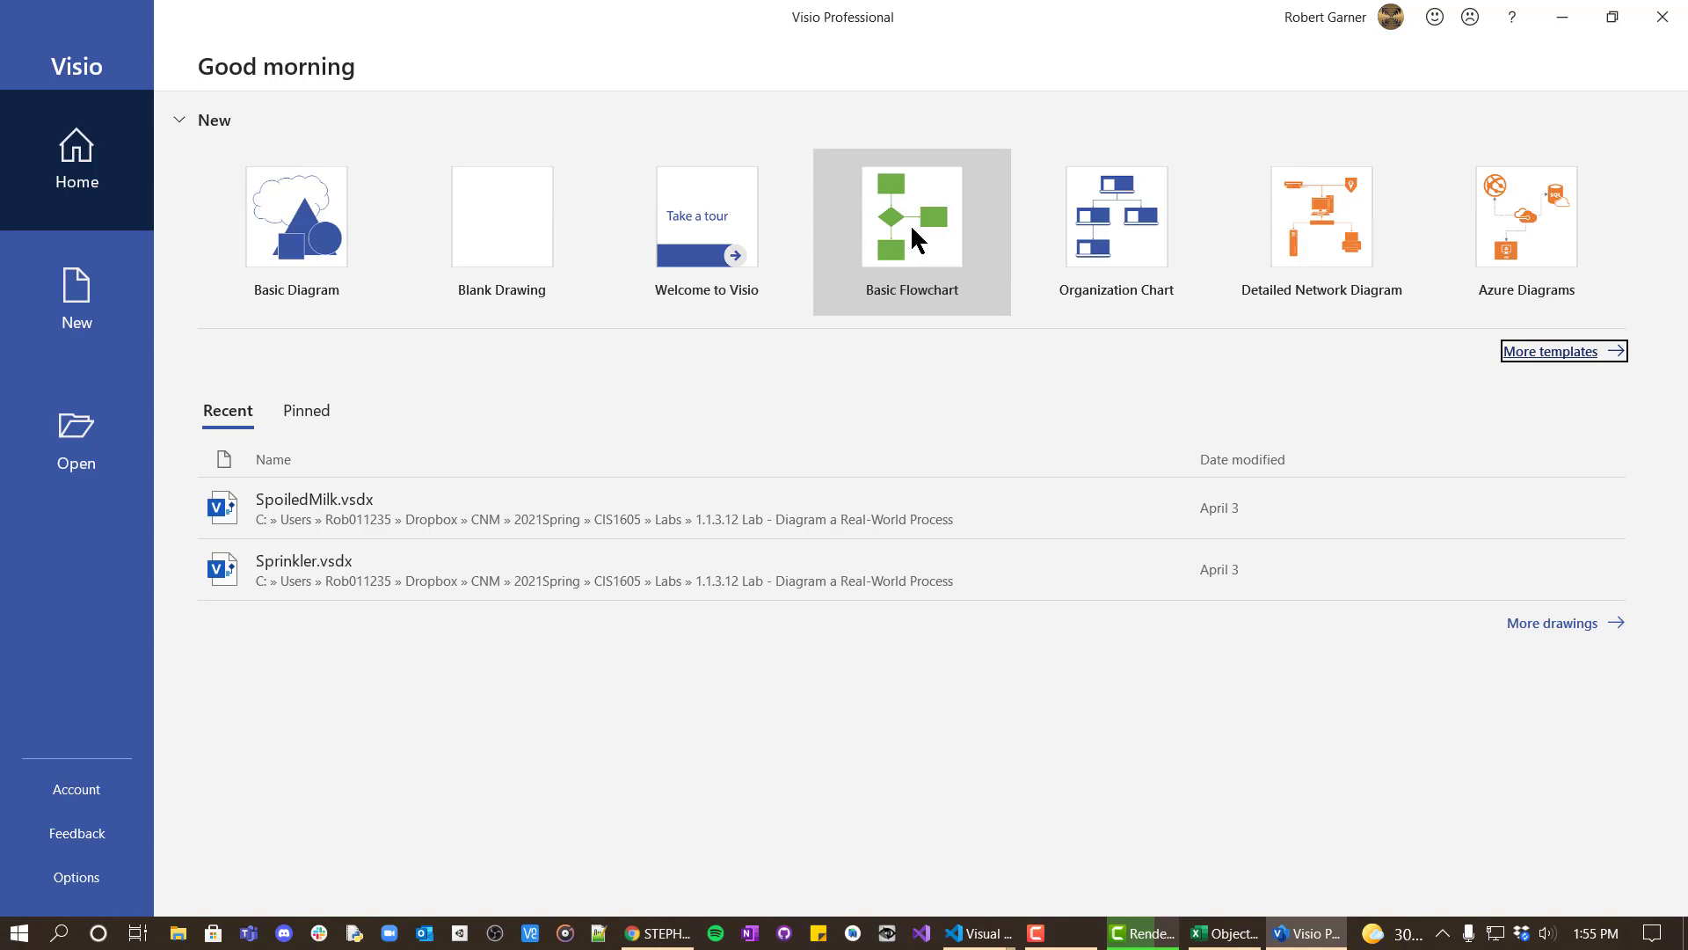
left_click(913, 229)
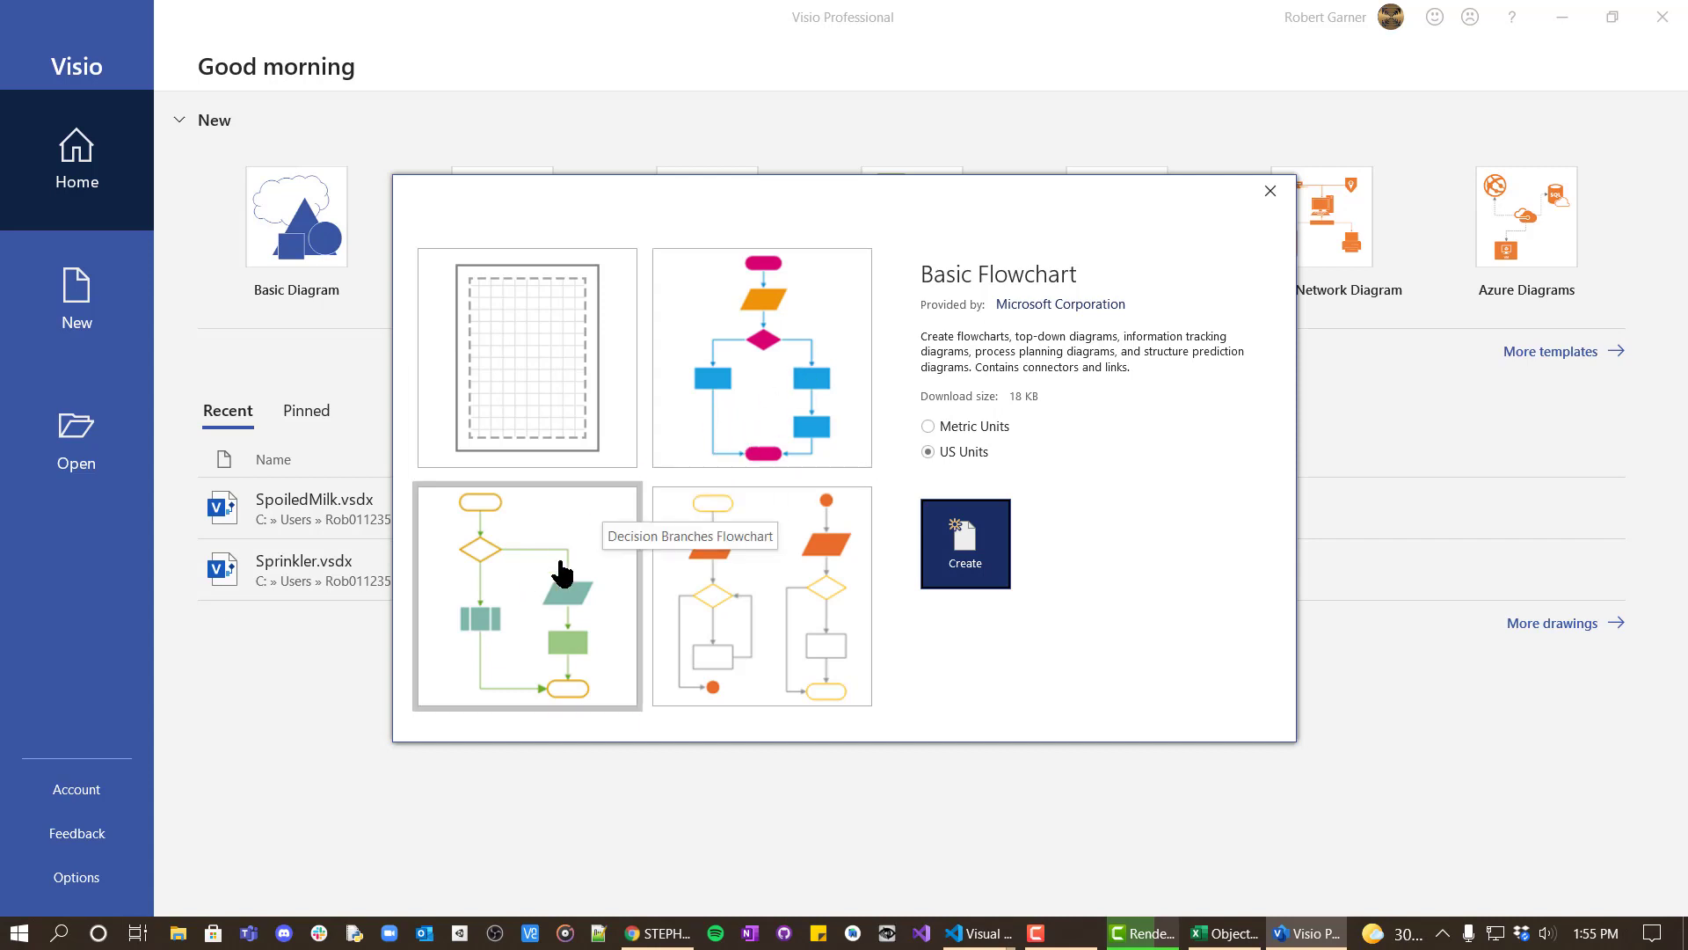
left_click(525, 561)
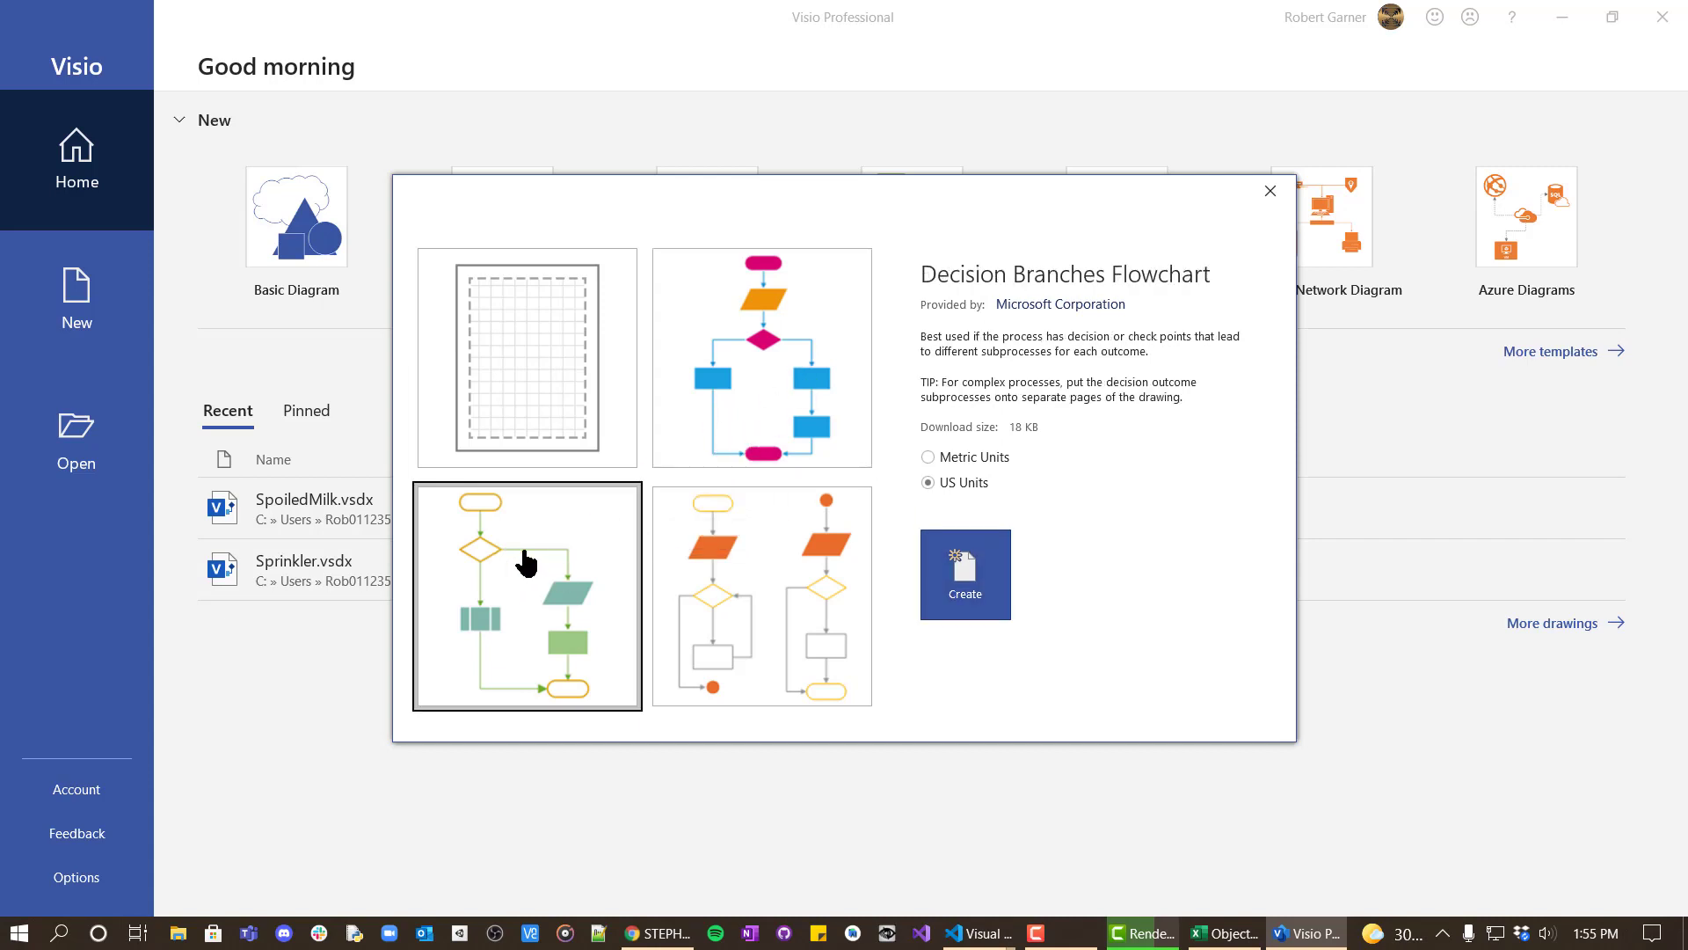
left_click(979, 558)
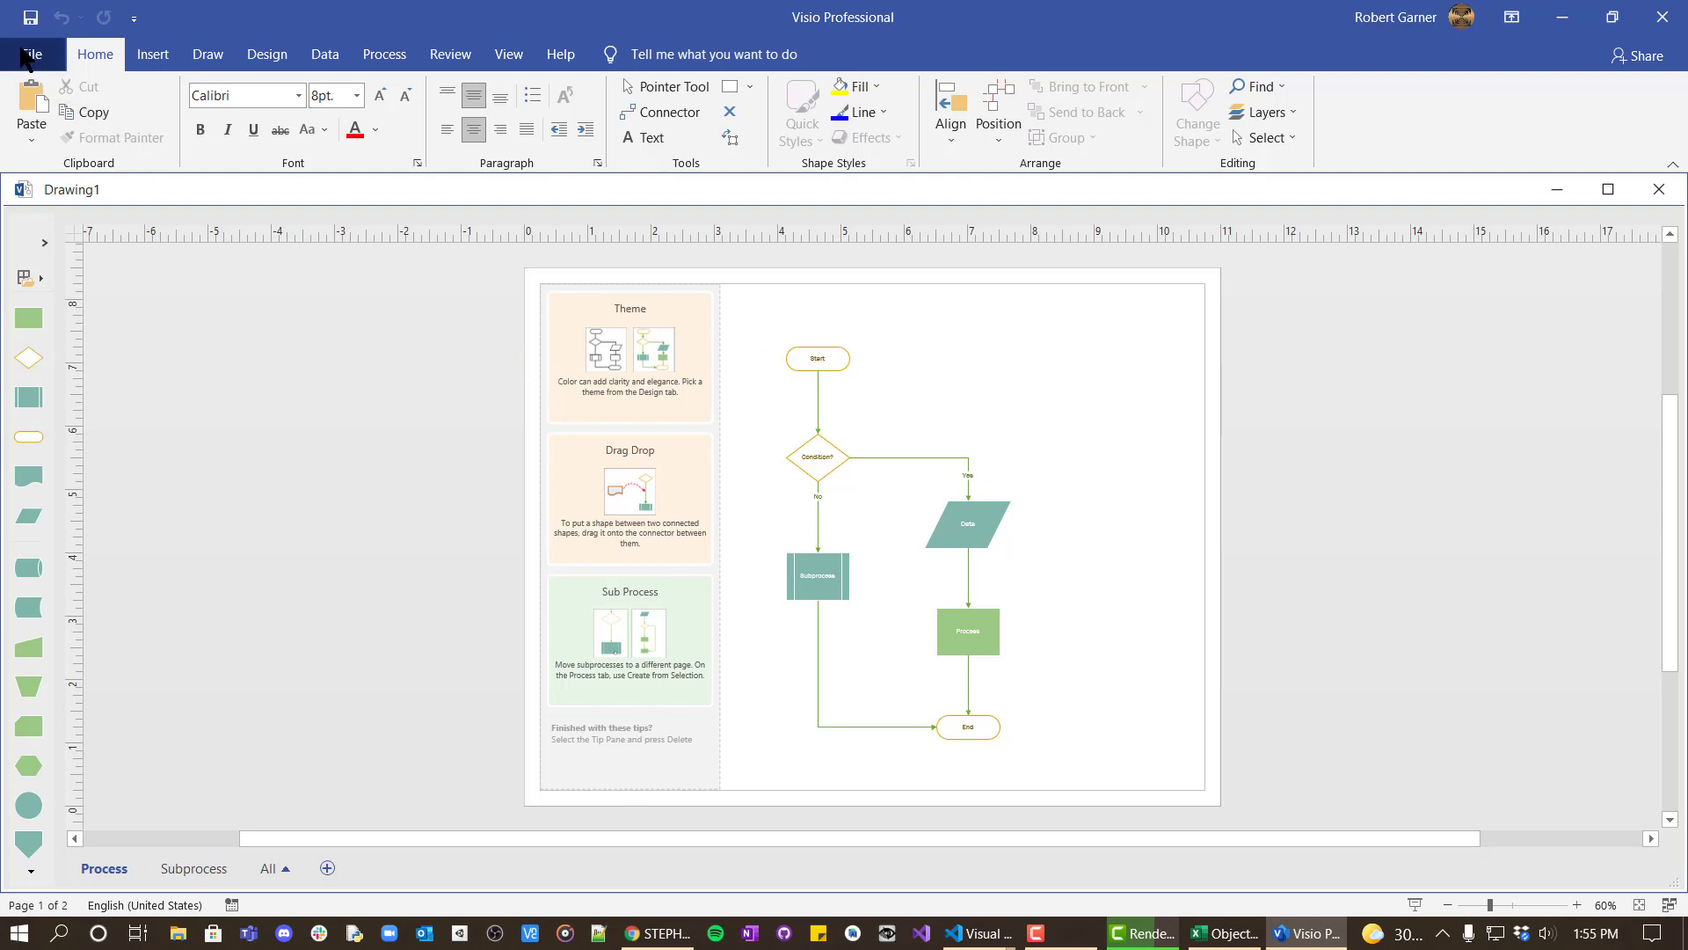
Step: Create a new drawing from the blank variant of the Basic Flowchart template
left_click(48, 58)
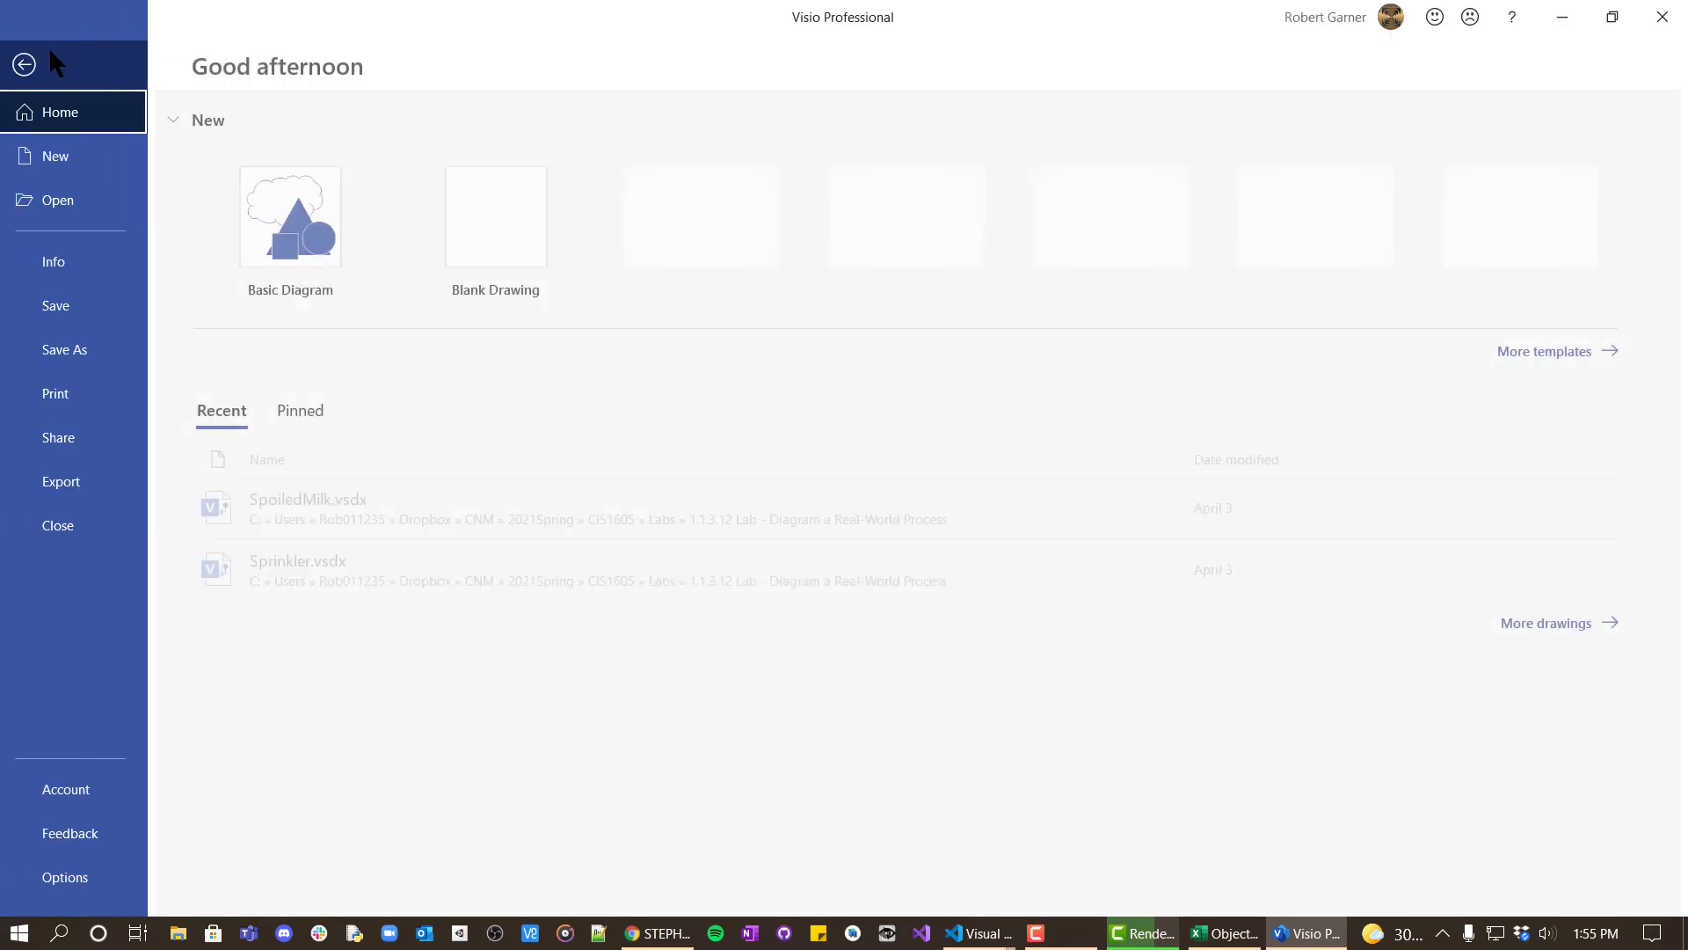
left_click(68, 158)
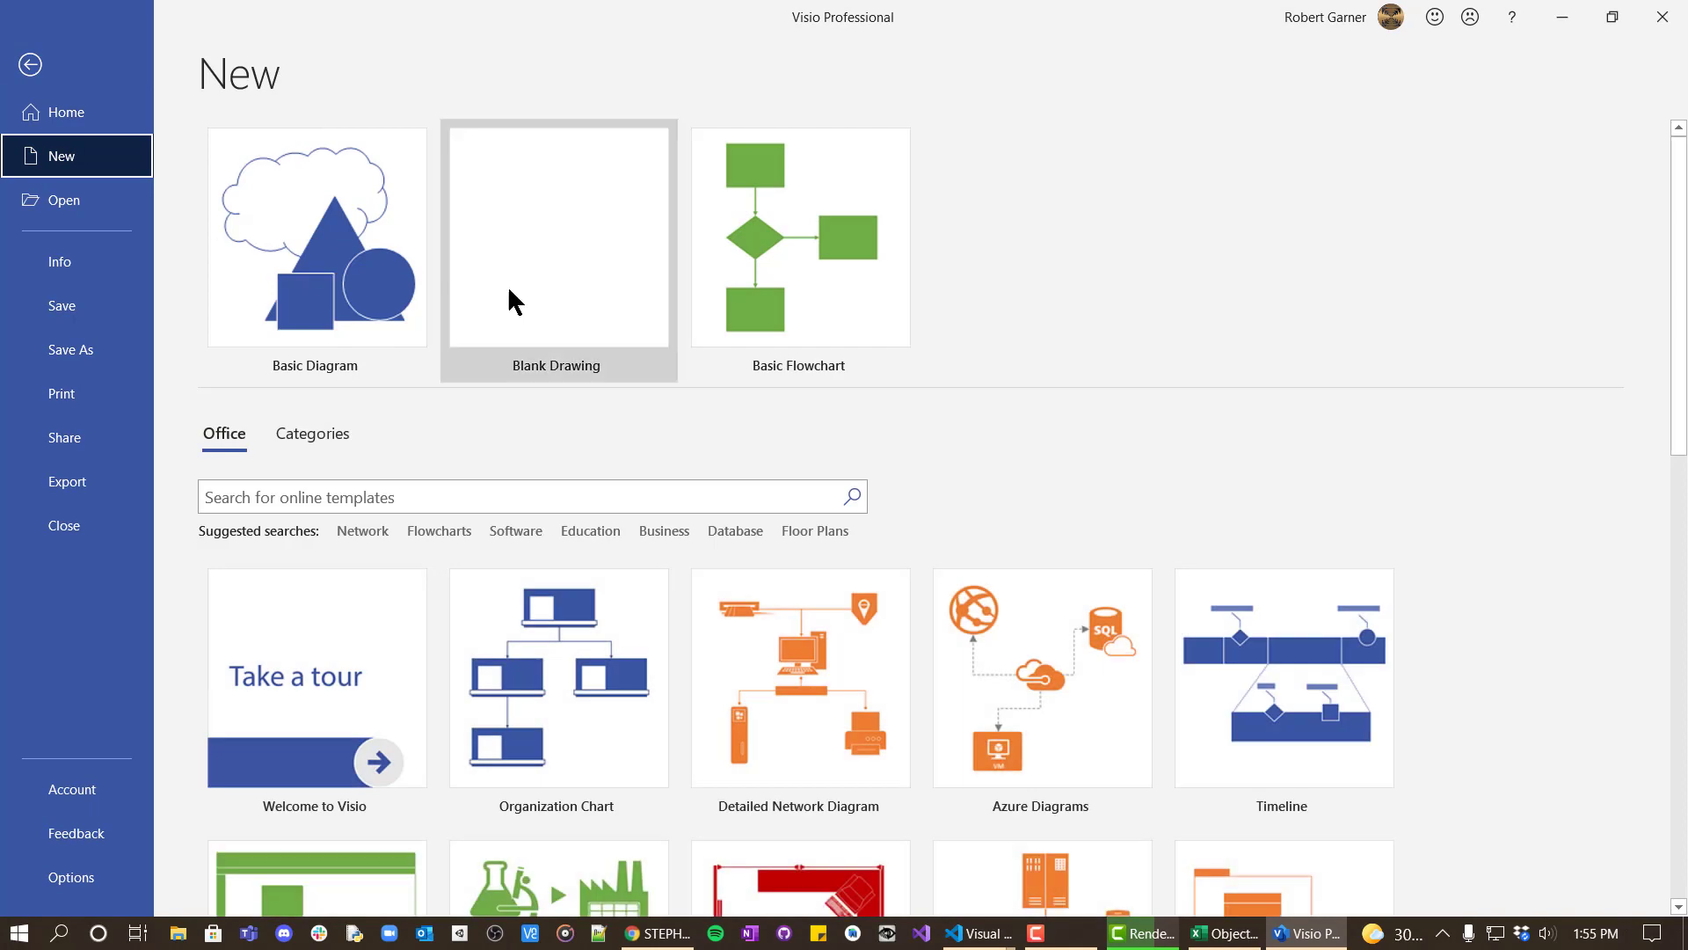
scroll(942, 565, "down", 2)
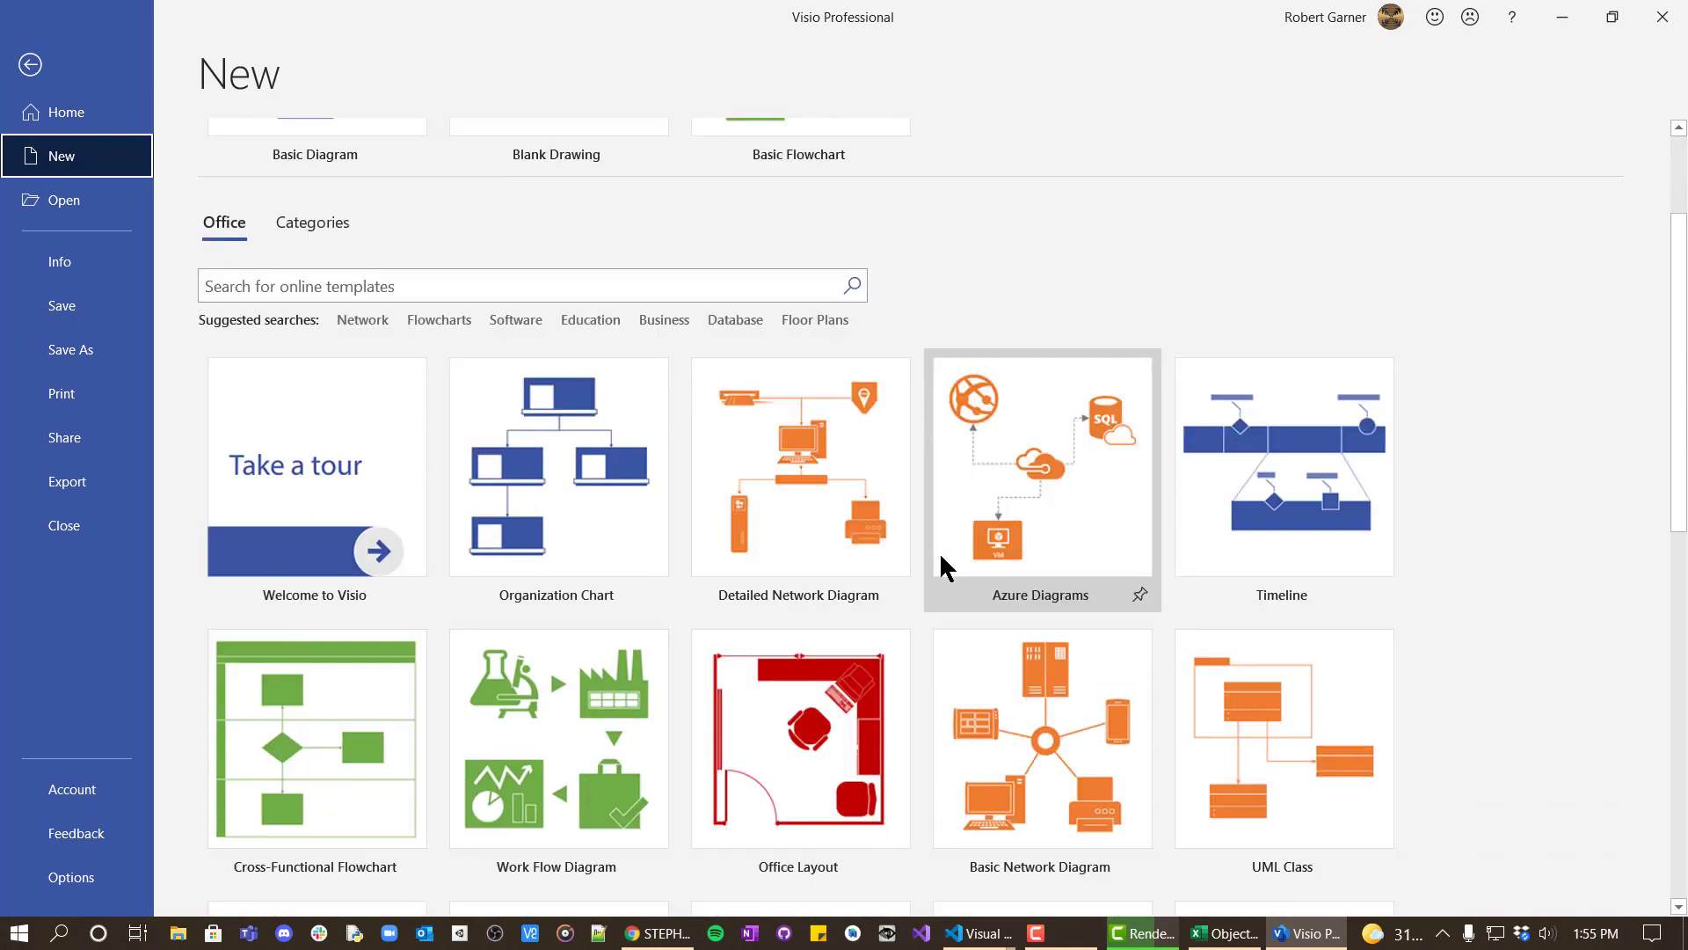
scroll(942, 558, "up", 2)
left_click(809, 286)
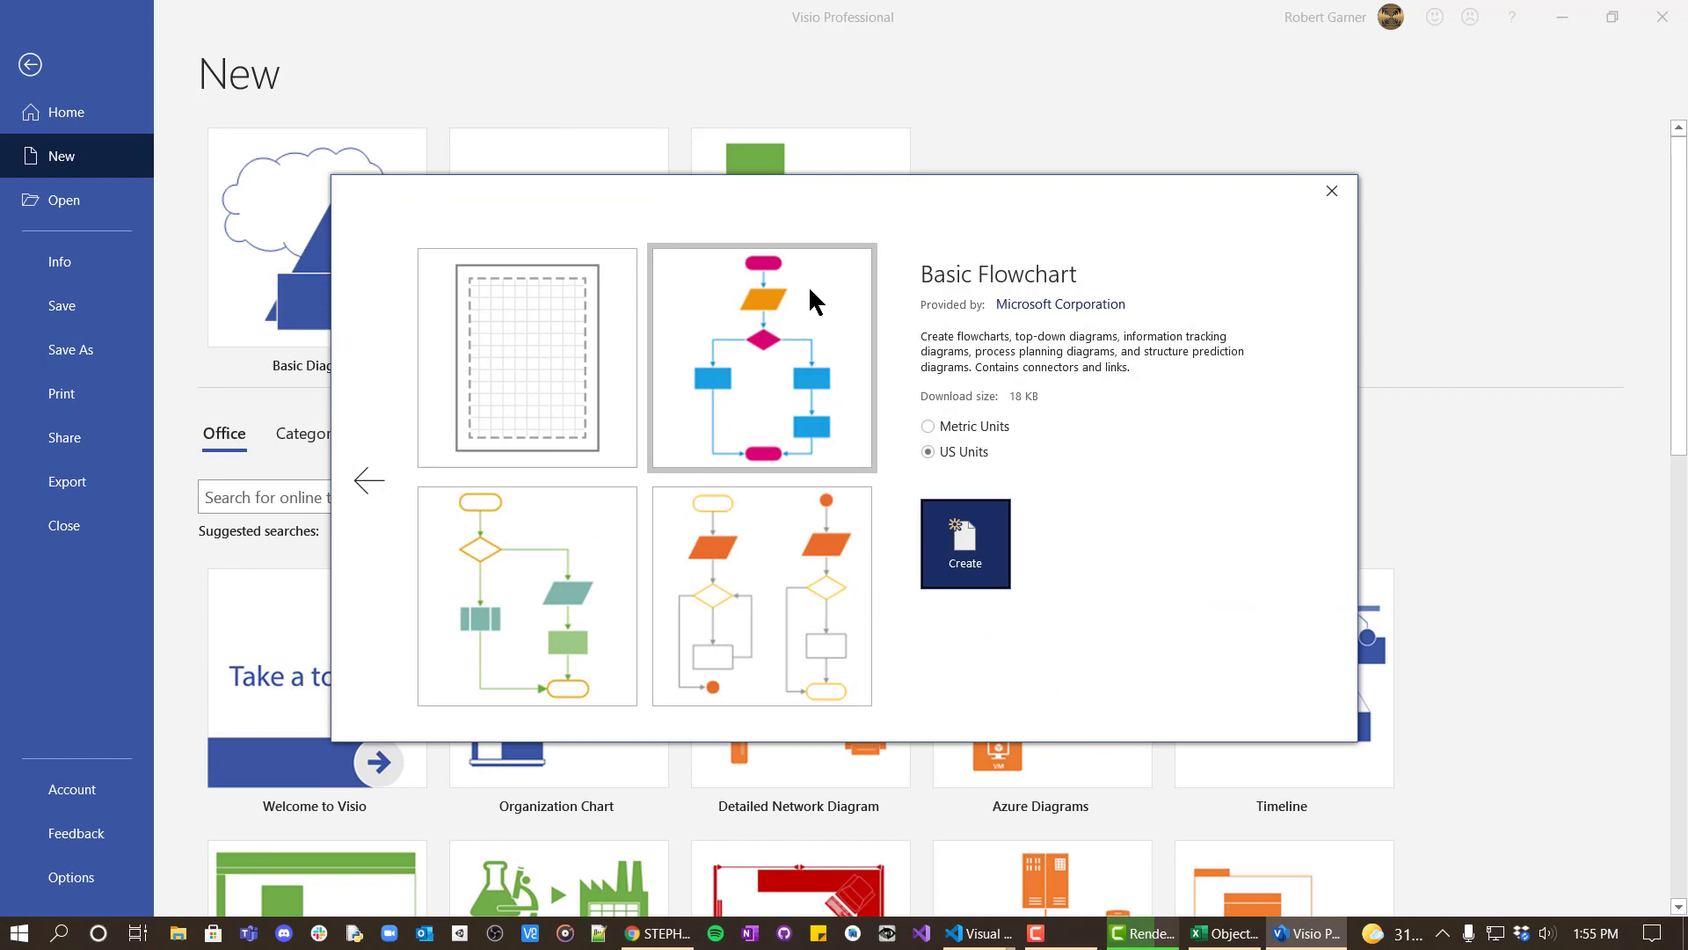
double_click(528, 366)
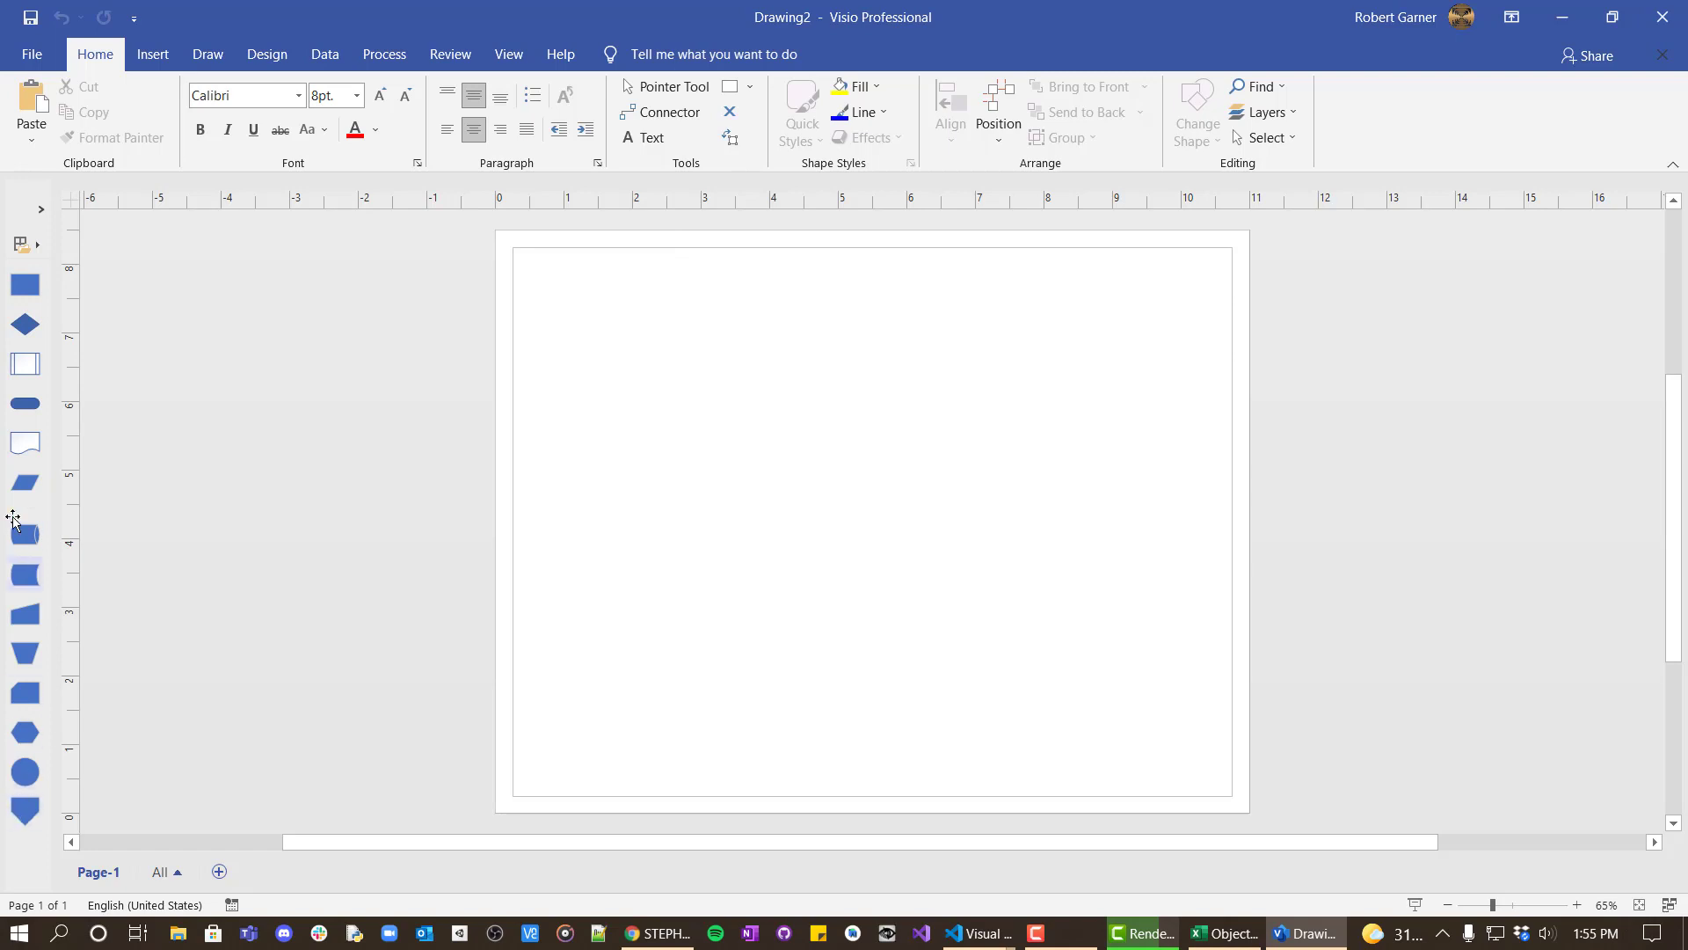
Step: Place a rounded Start/End shape centred near the page's upper edge and label it "Start"
left_click_drag(23, 404, 869, 310)
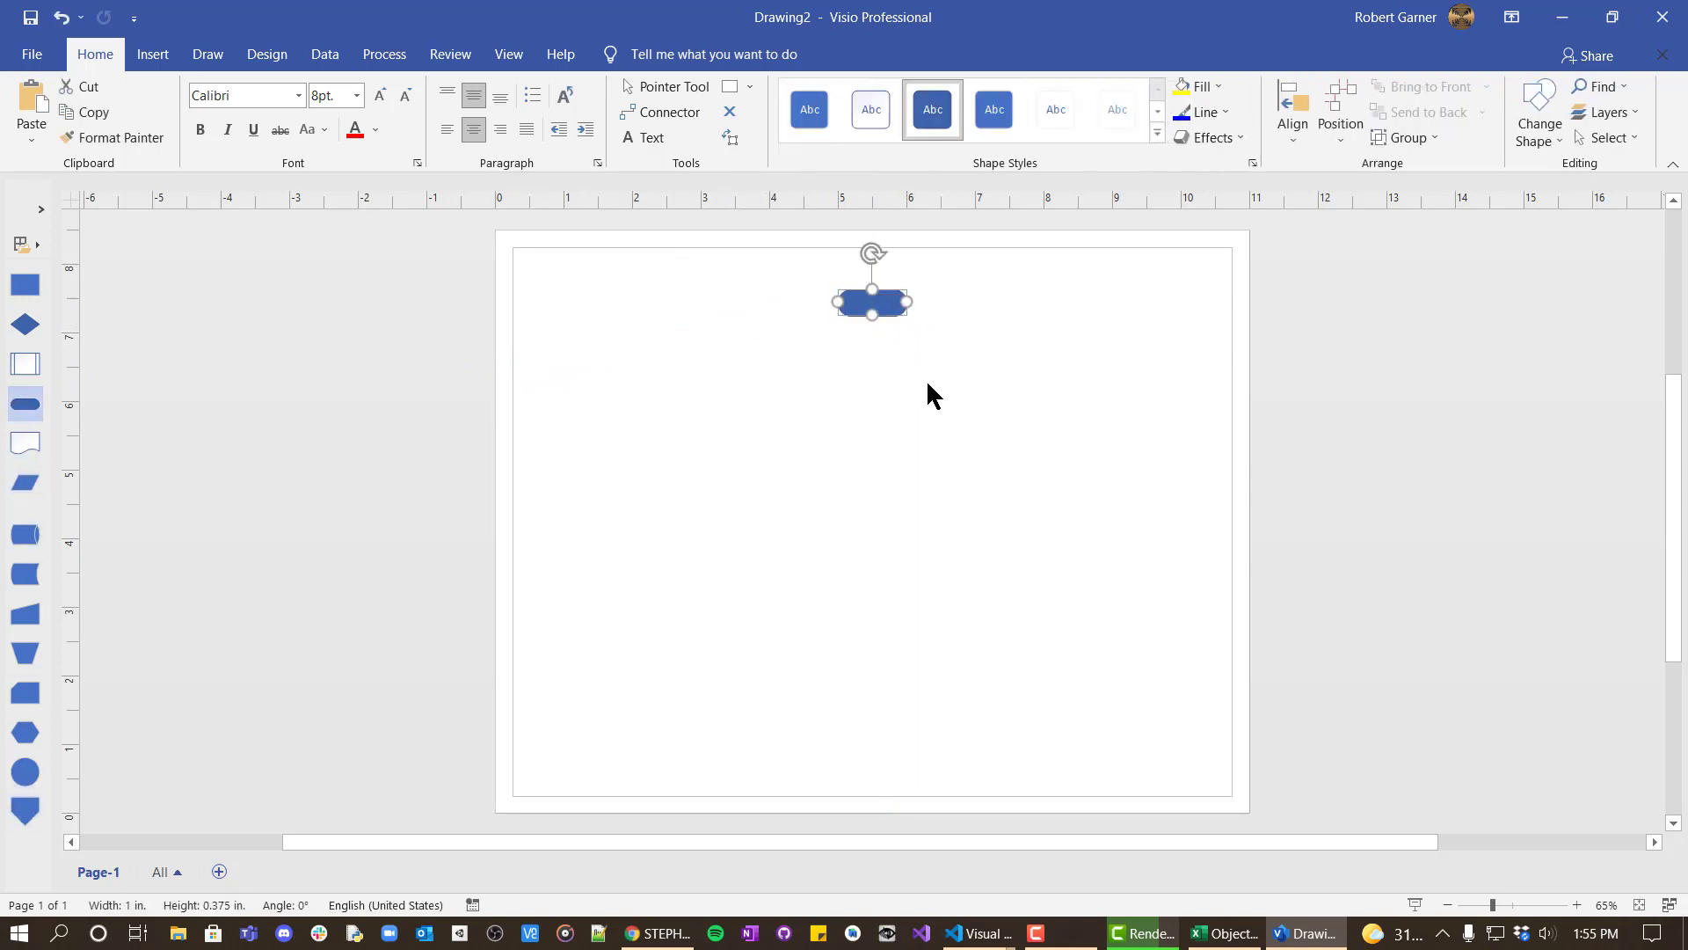
type("Star")
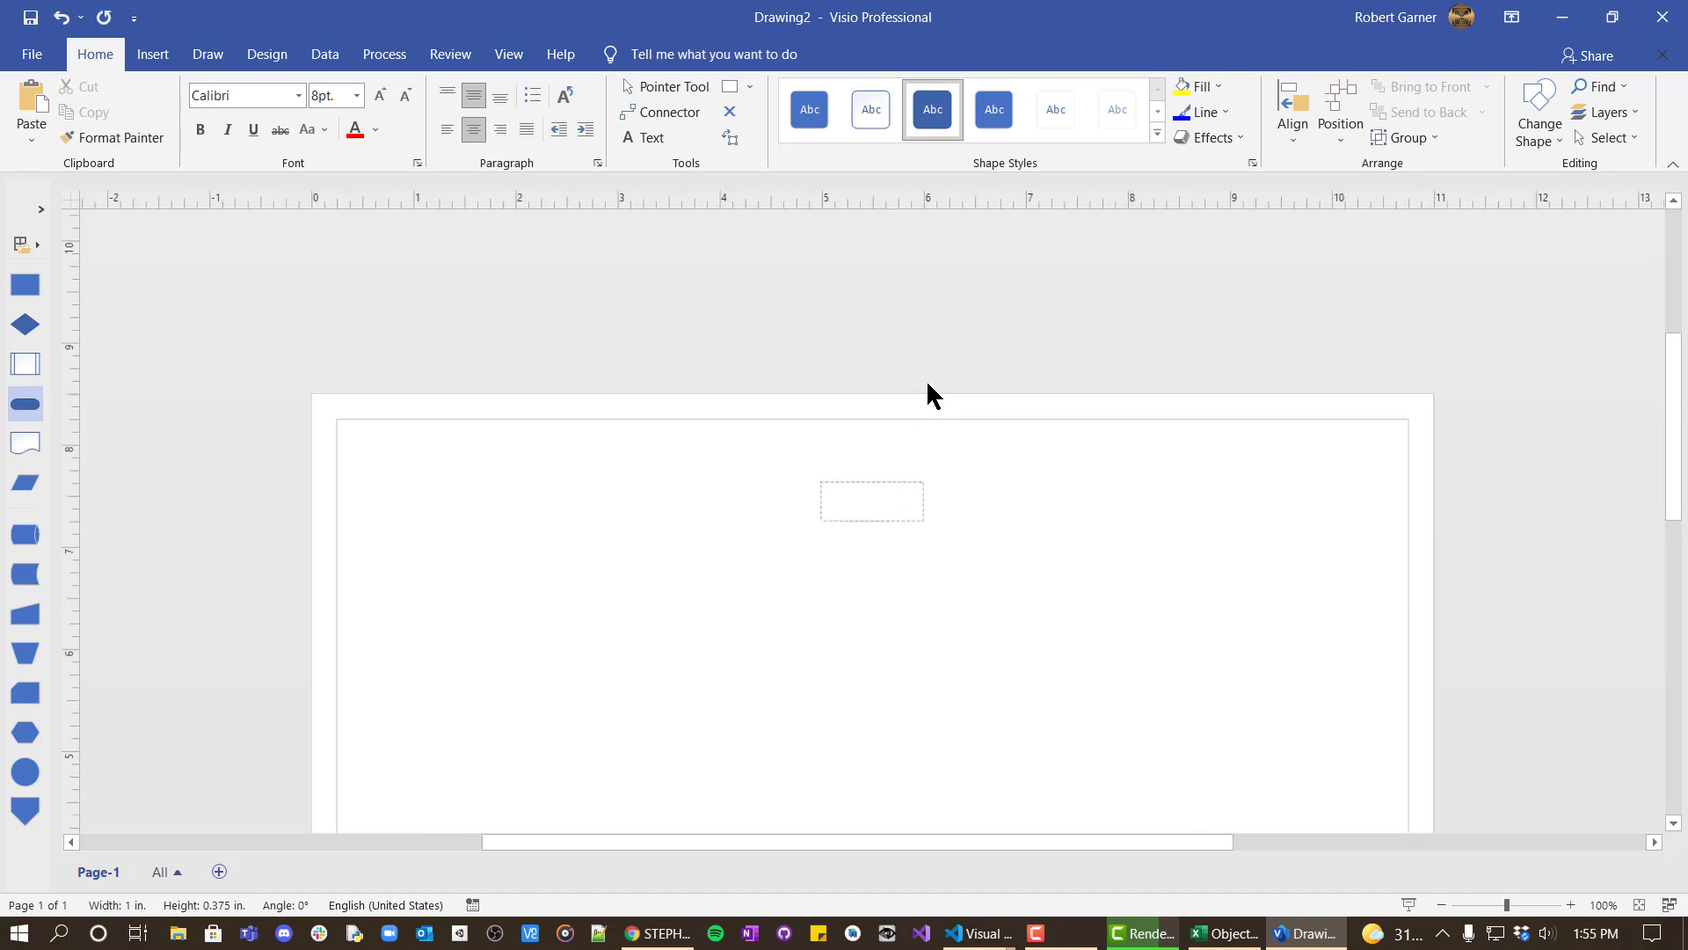
type("t")
key("Return")
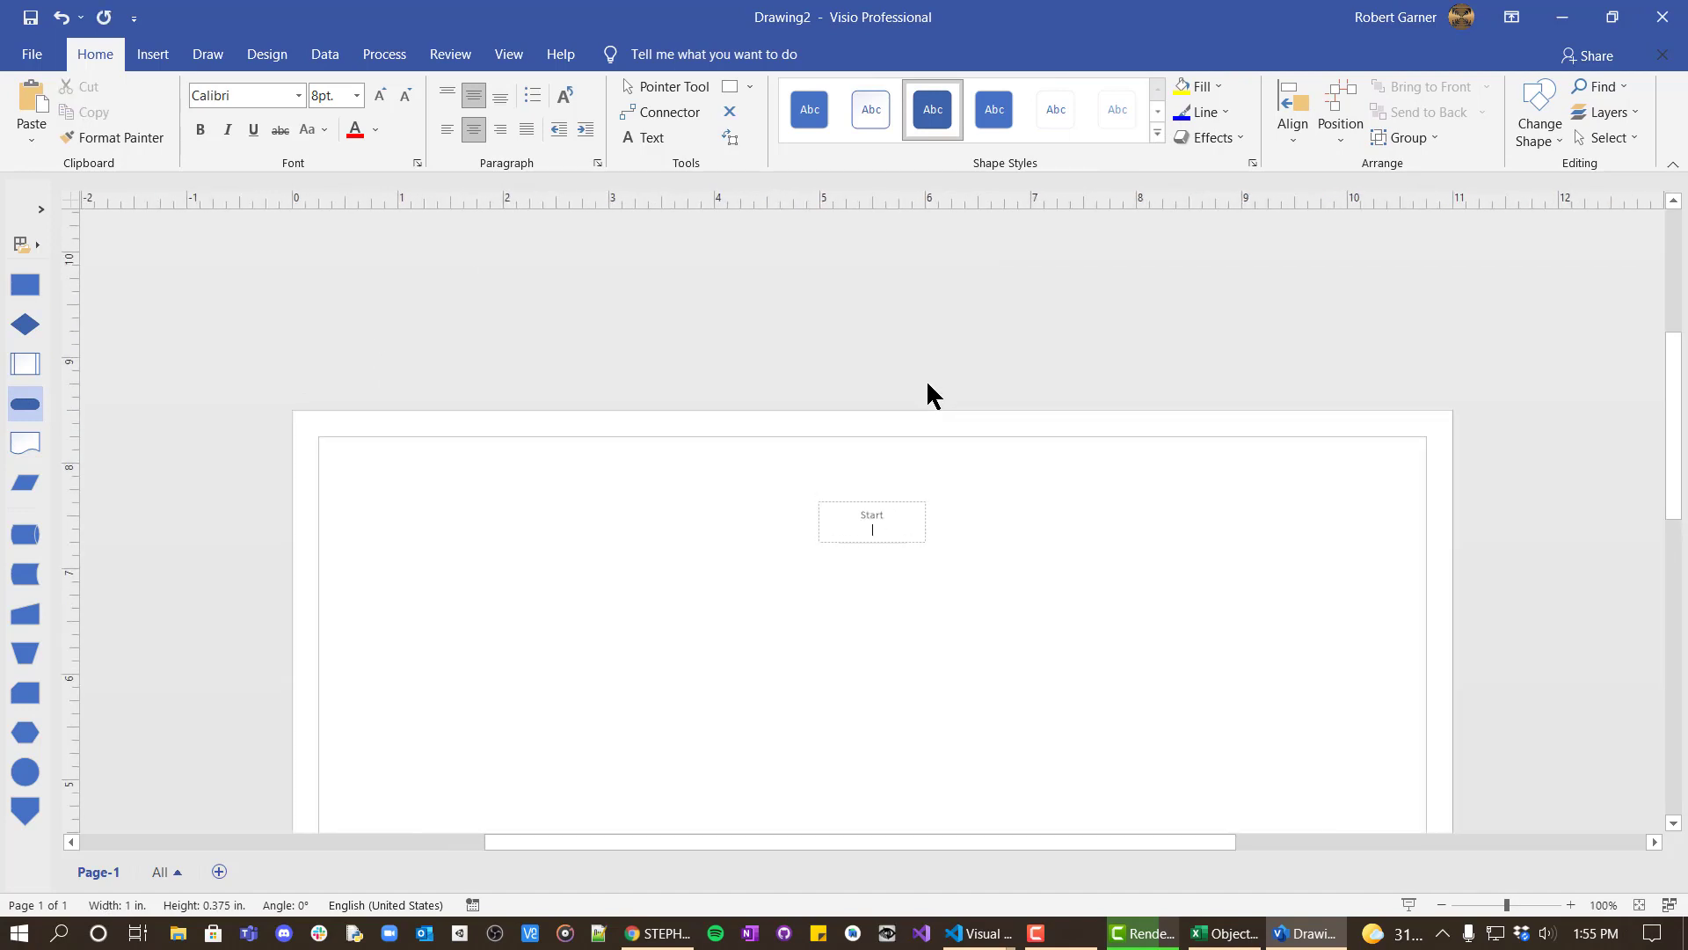
key("BackSpace")
left_click(1131, 490)
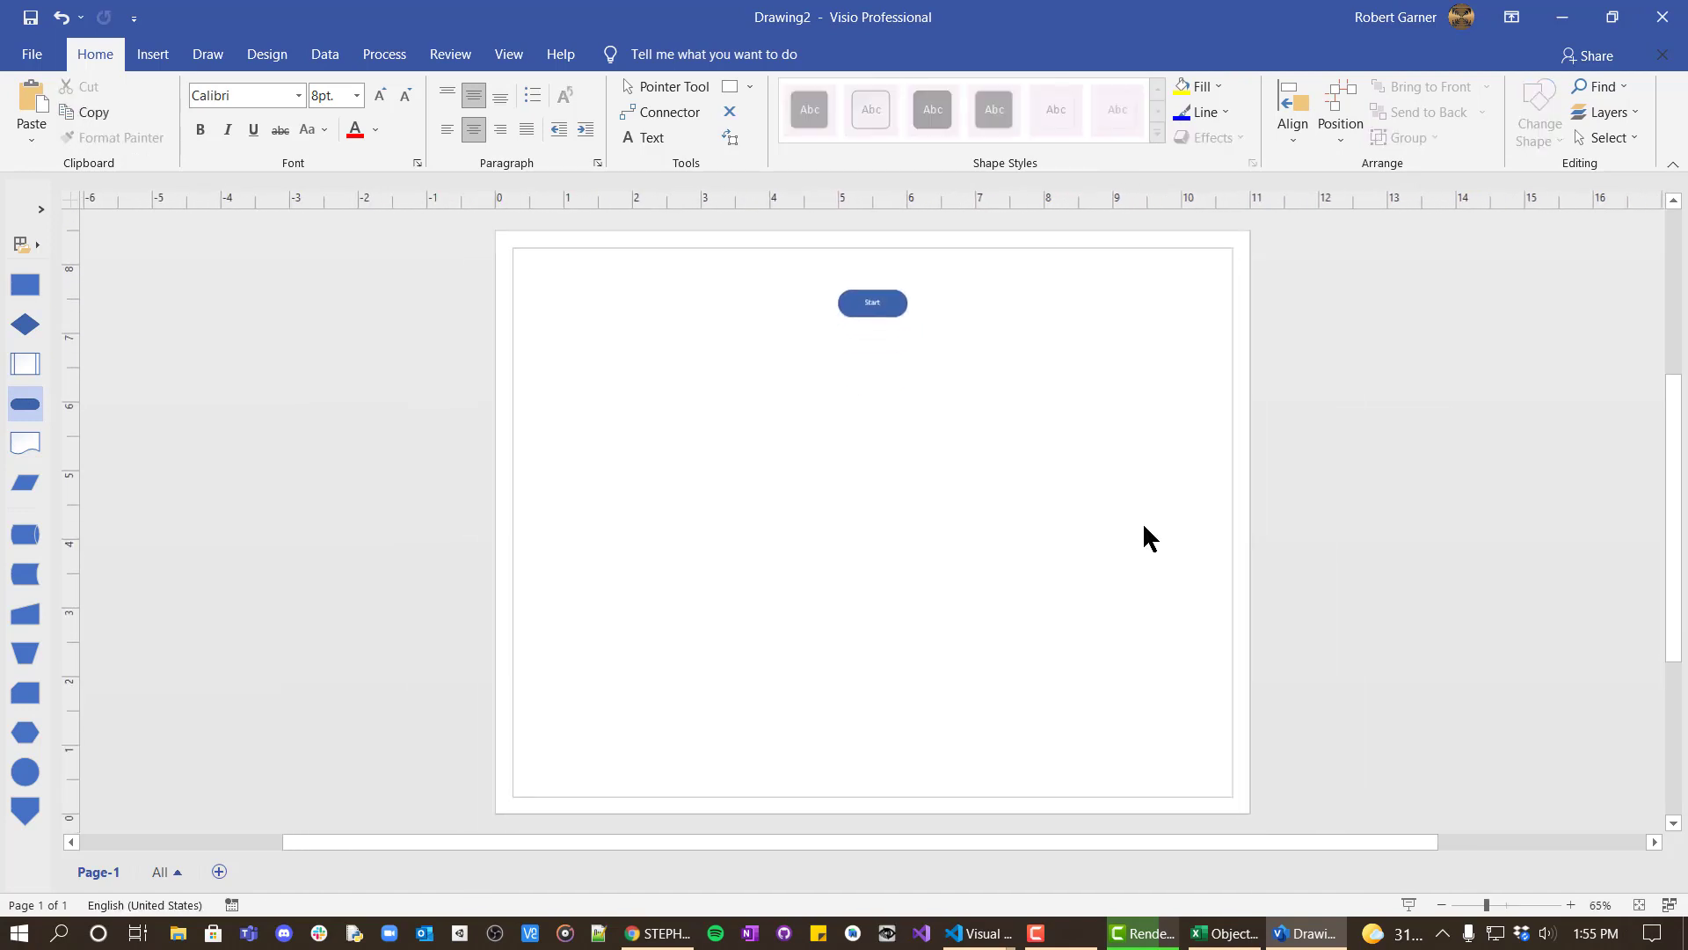
Step: Place a rectangular Process shape directly below the Start shape and label it "Get input from user"
scroll(1104, 478, "up", 5, "ctrl")
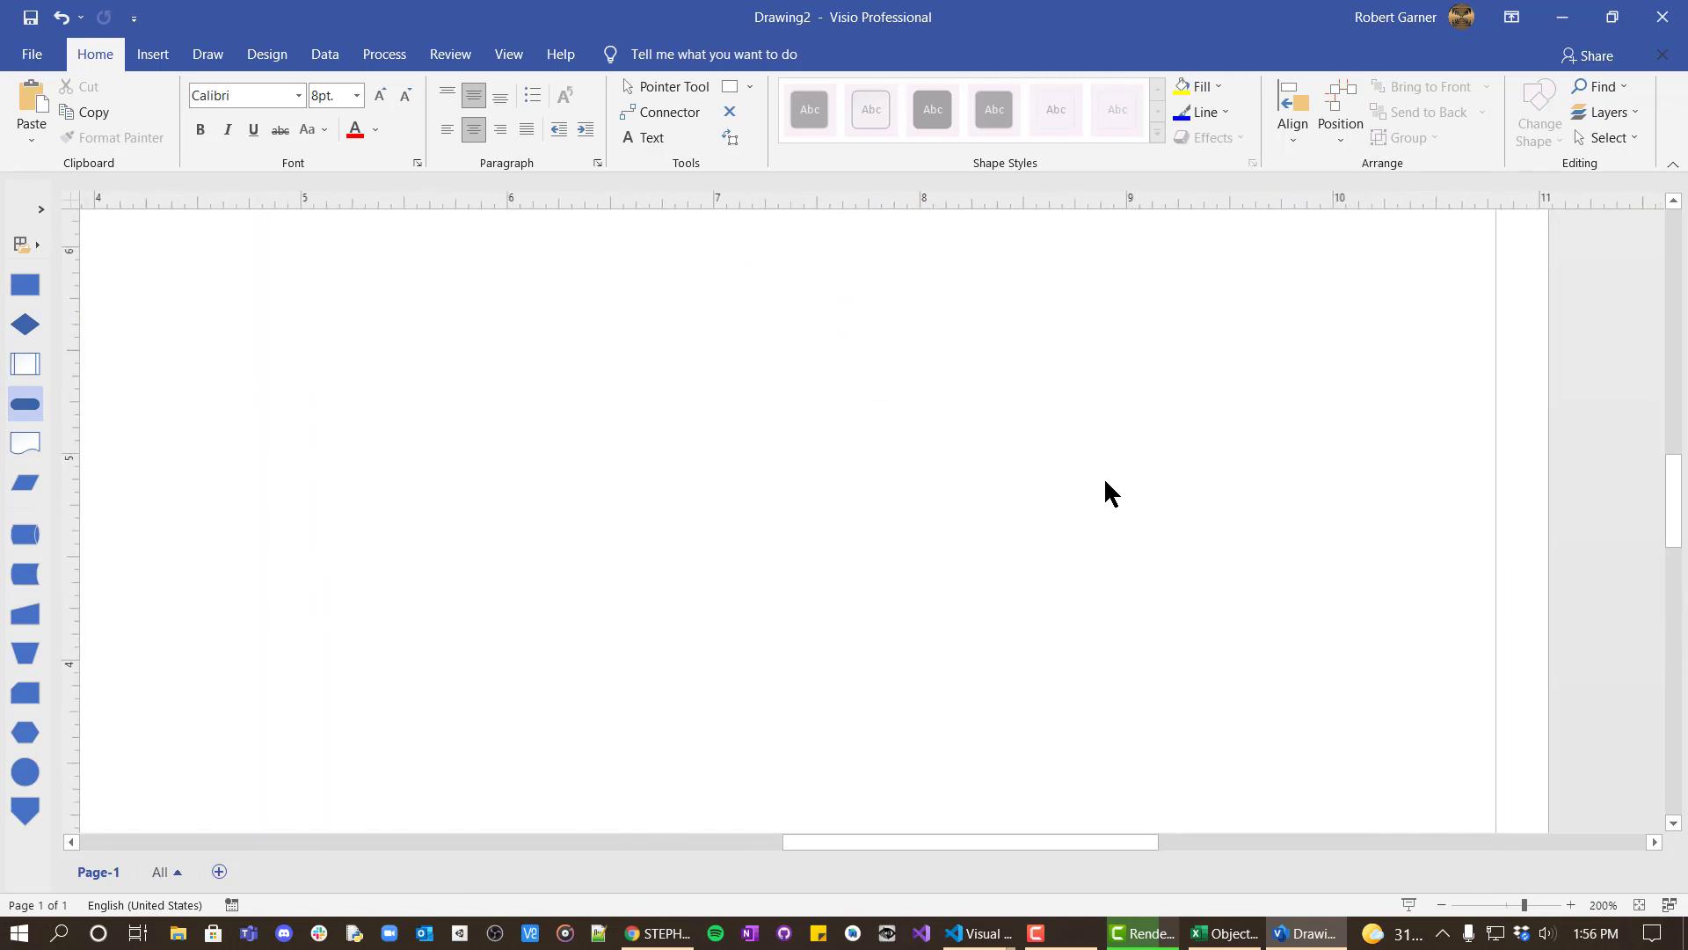
middle_click(959, 444)
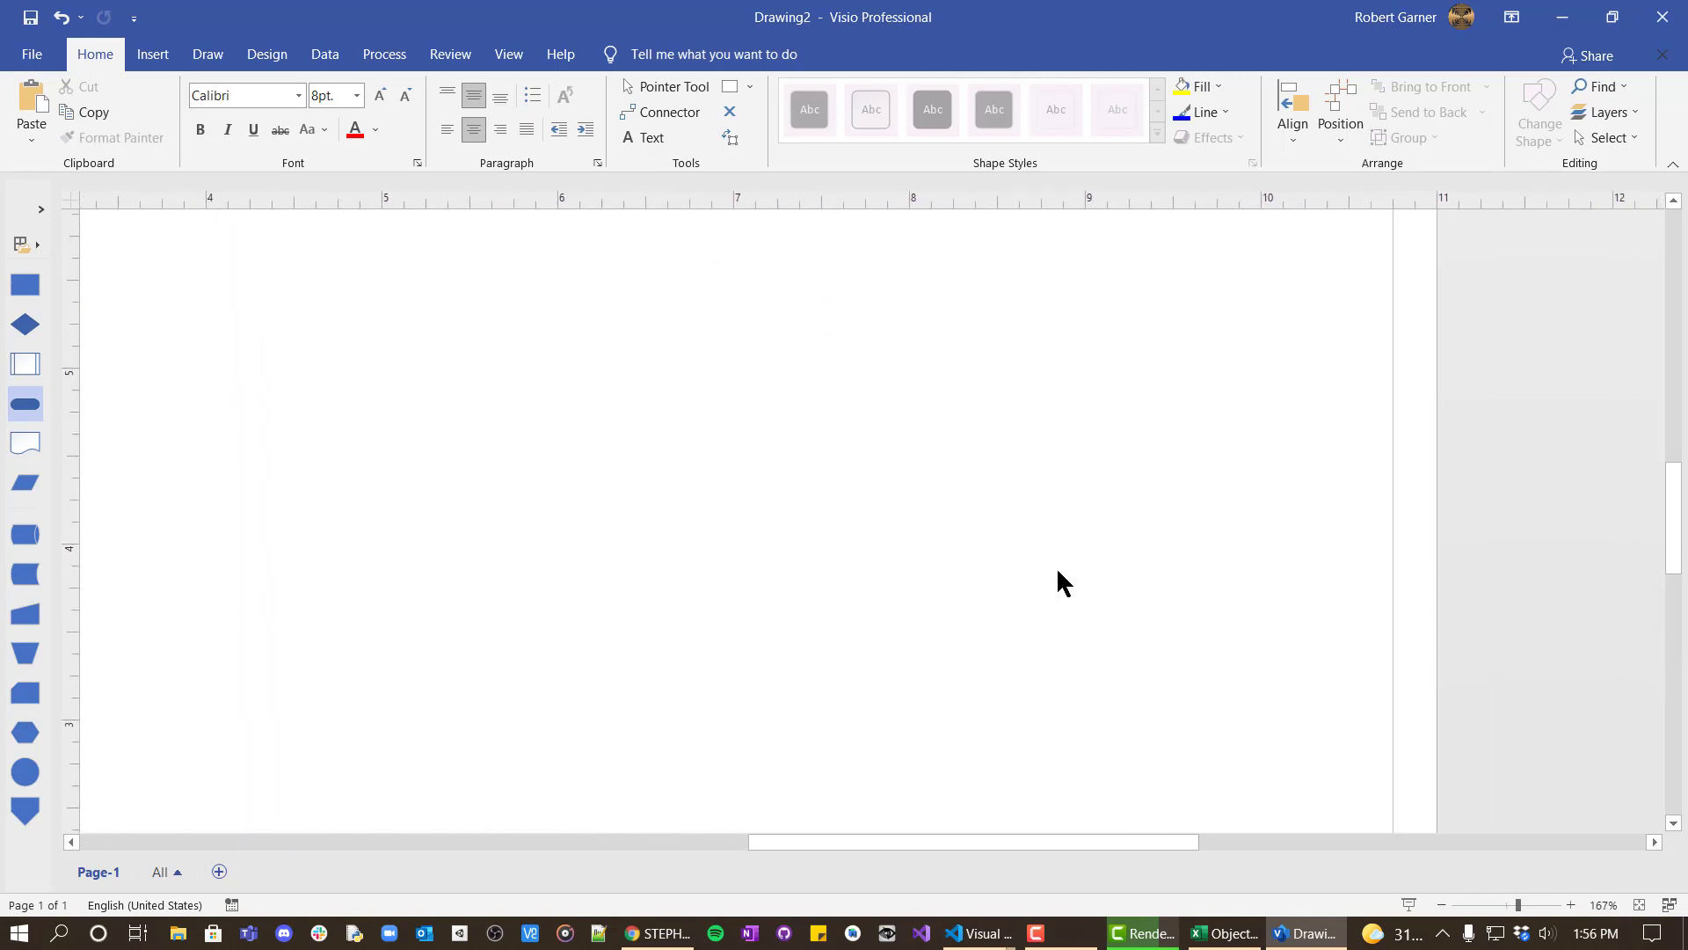
left_click_drag(876, 804, 746, 807)
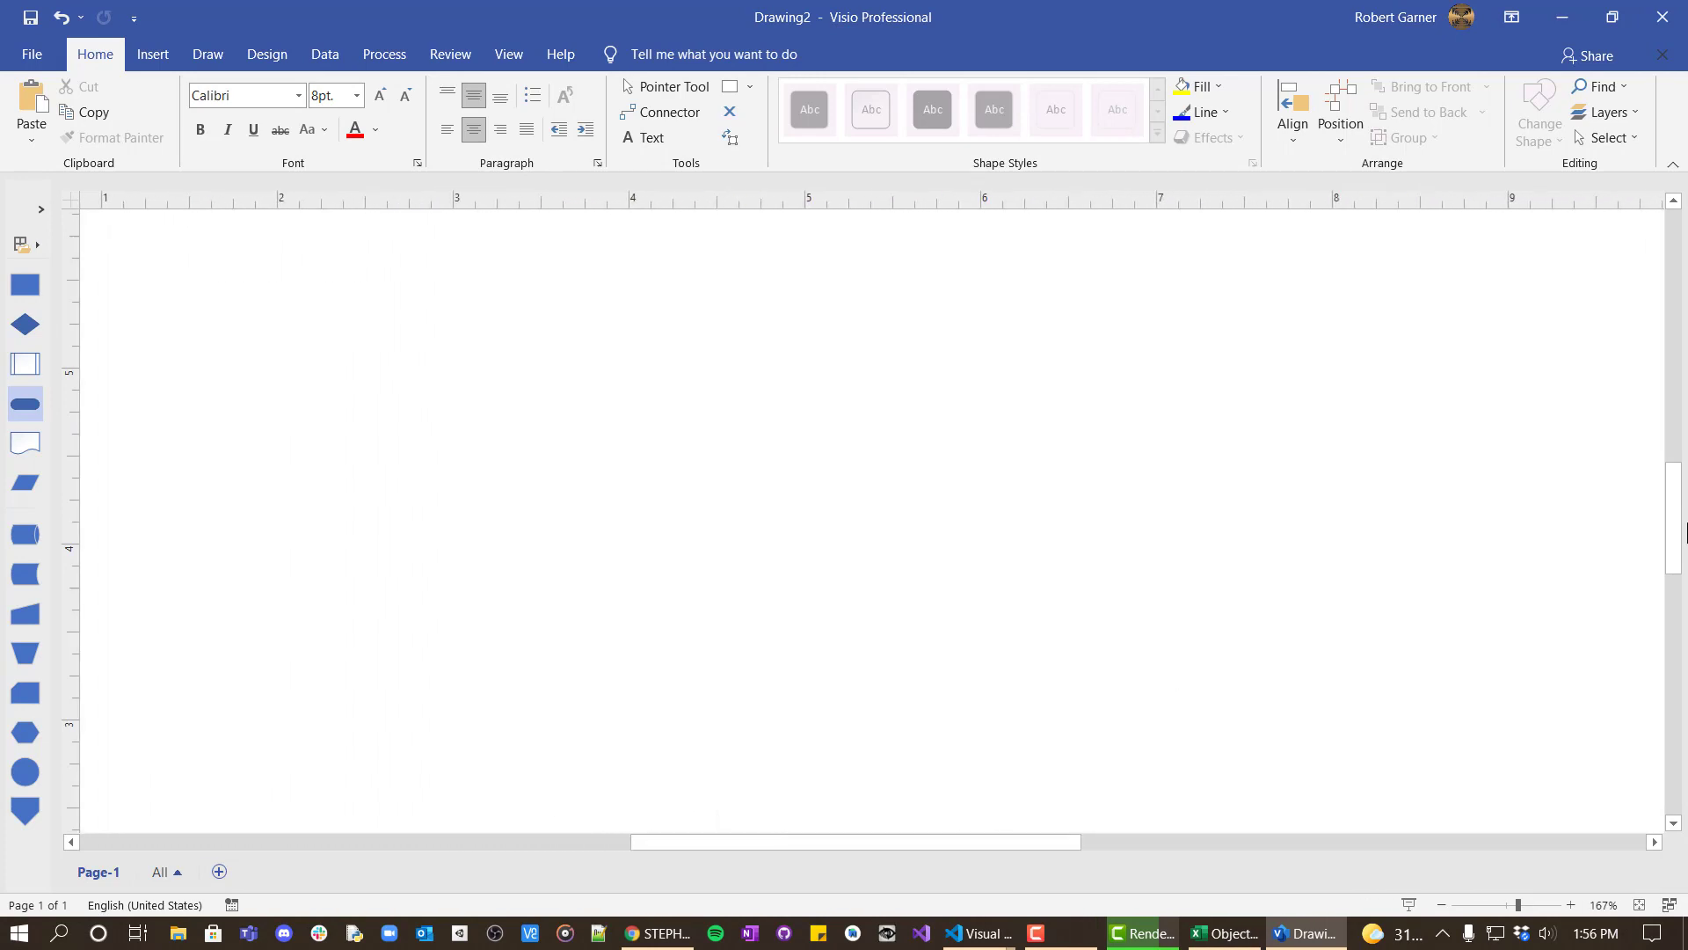
left_click_drag(1670, 541, 1674, 477)
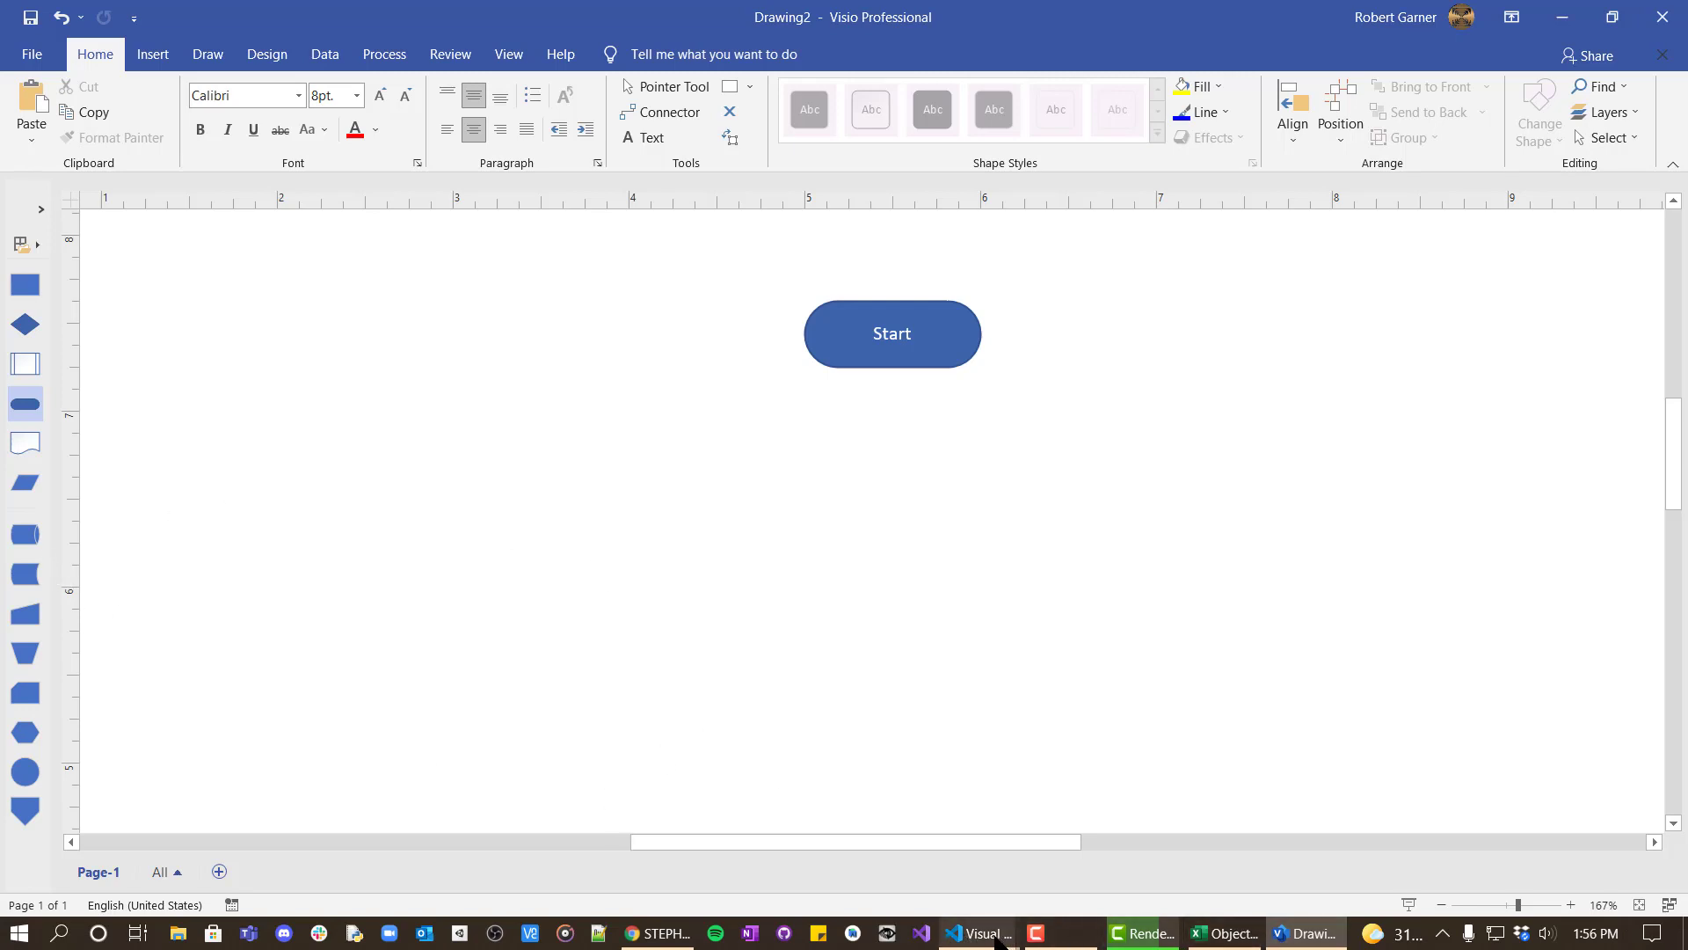
mouse_move(1000, 939)
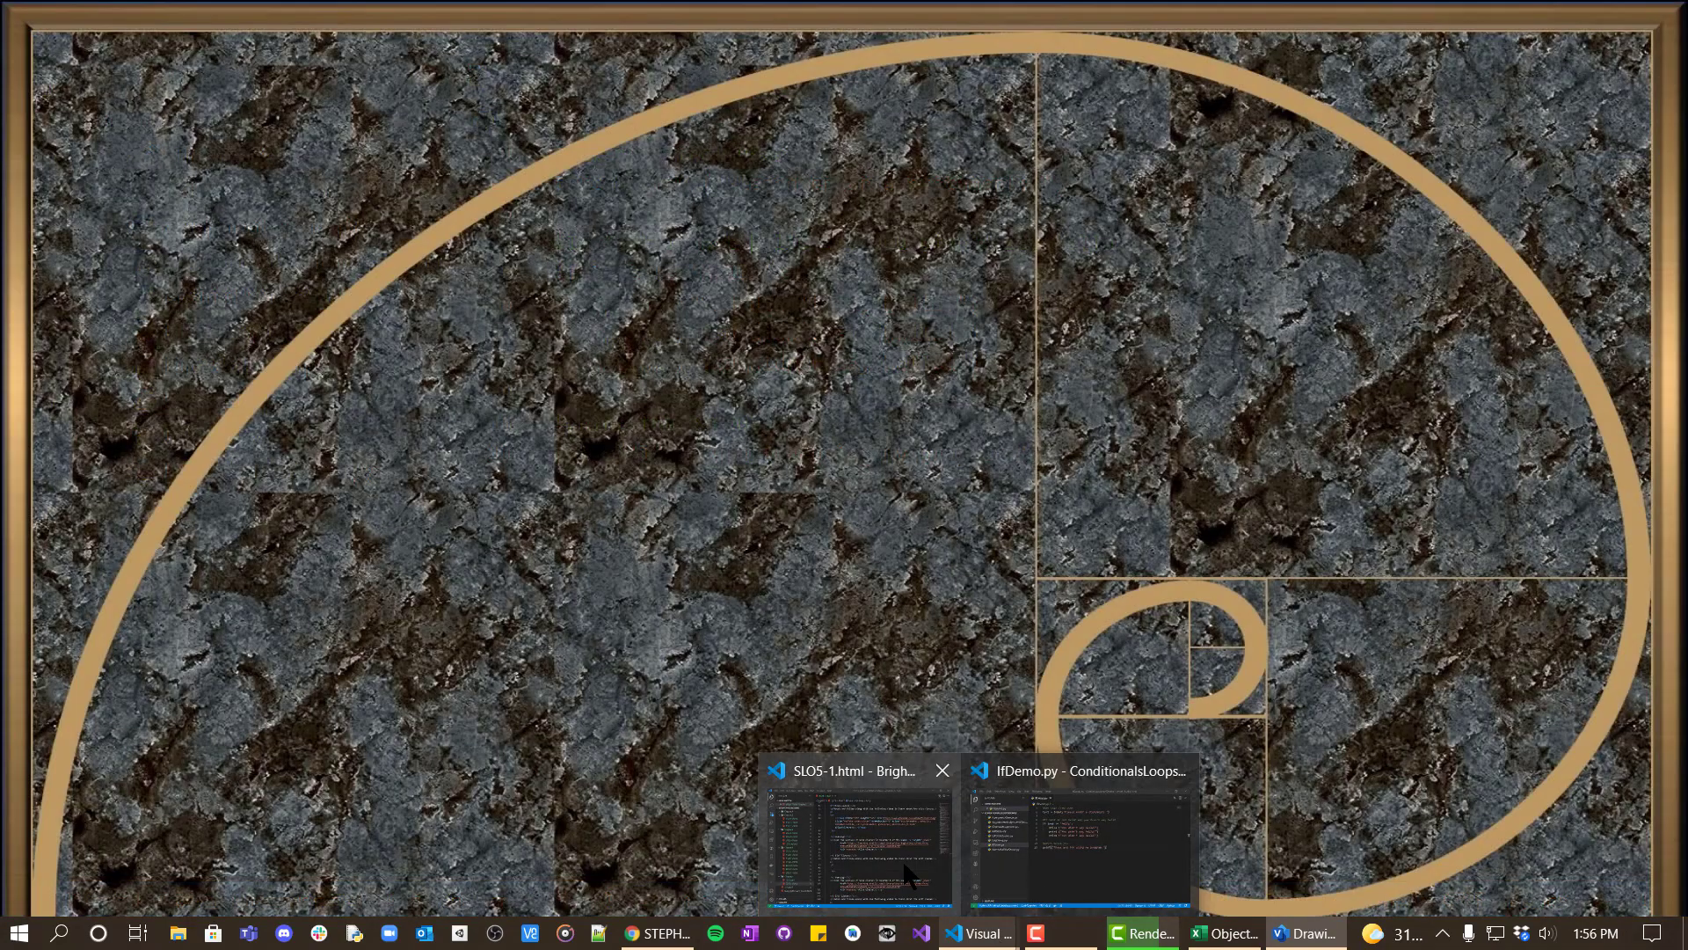
mouse_move(1038, 858)
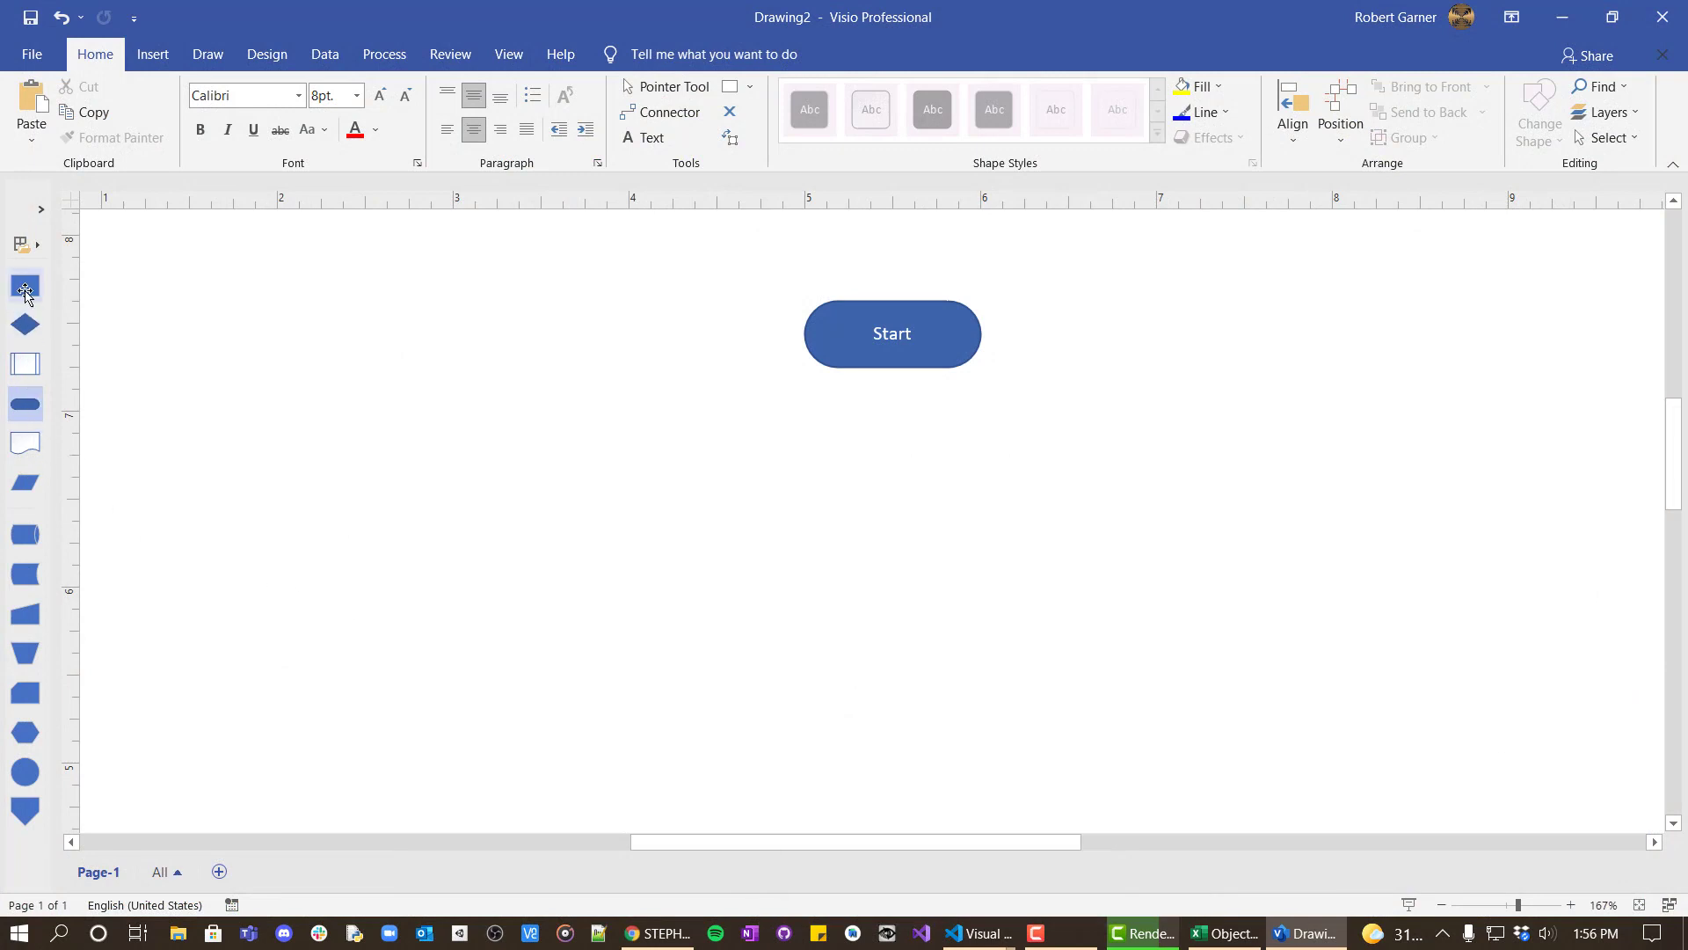
left_click_drag(25, 285, 891, 503)
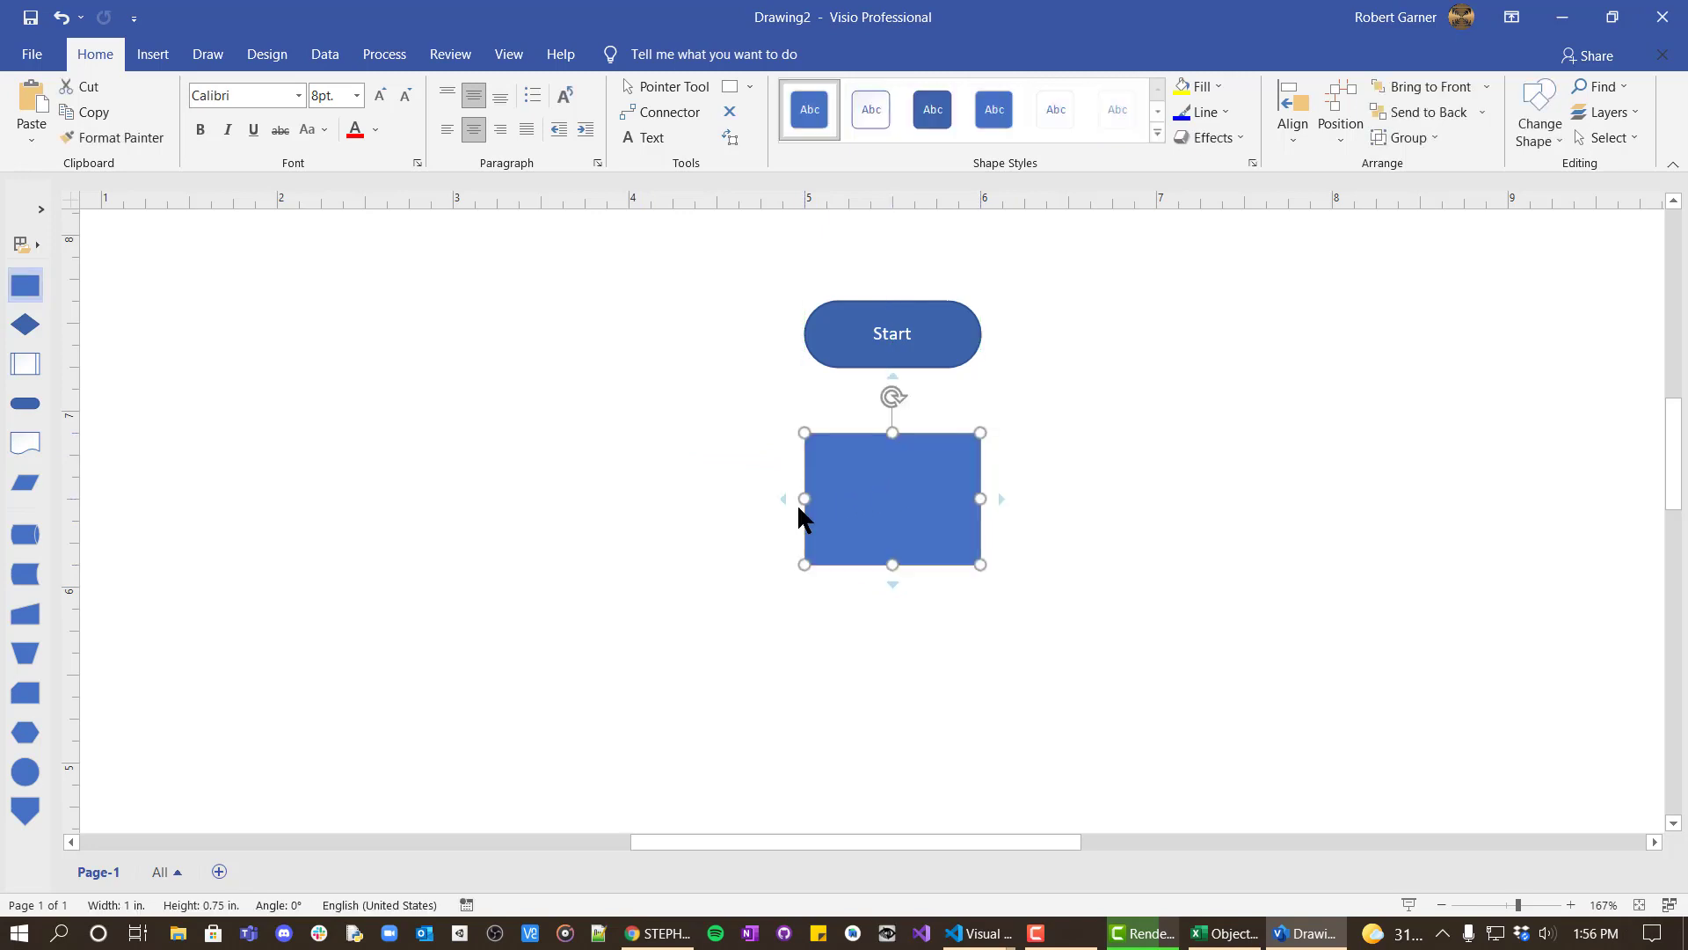
type("Get ")
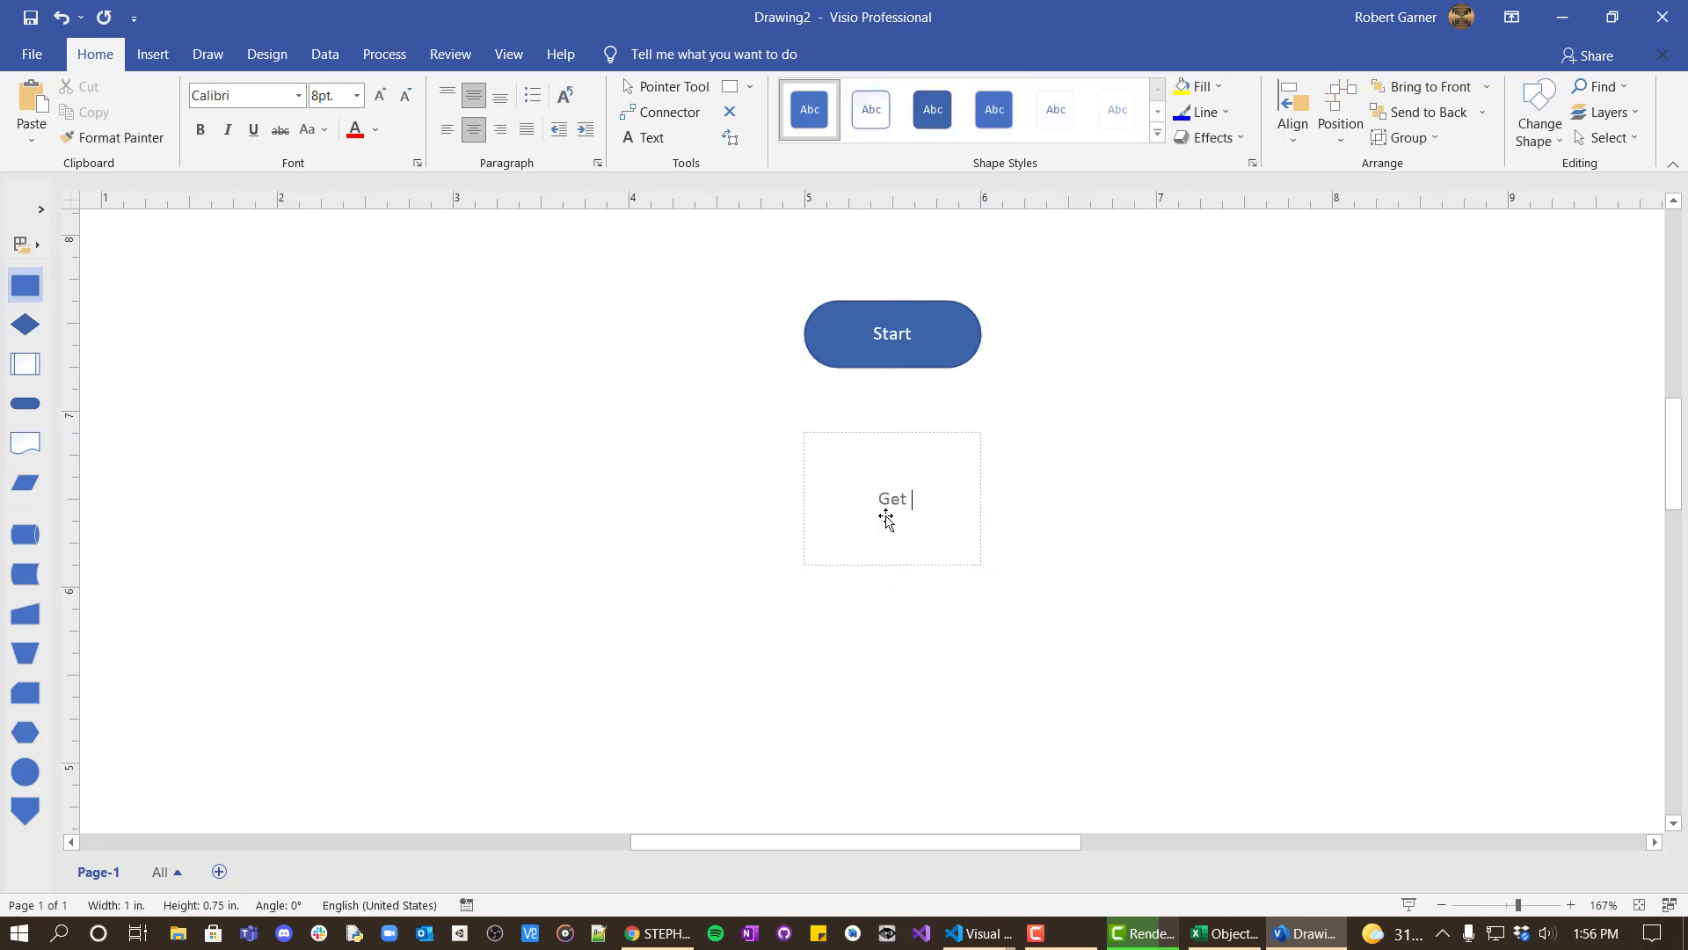
type("input from user")
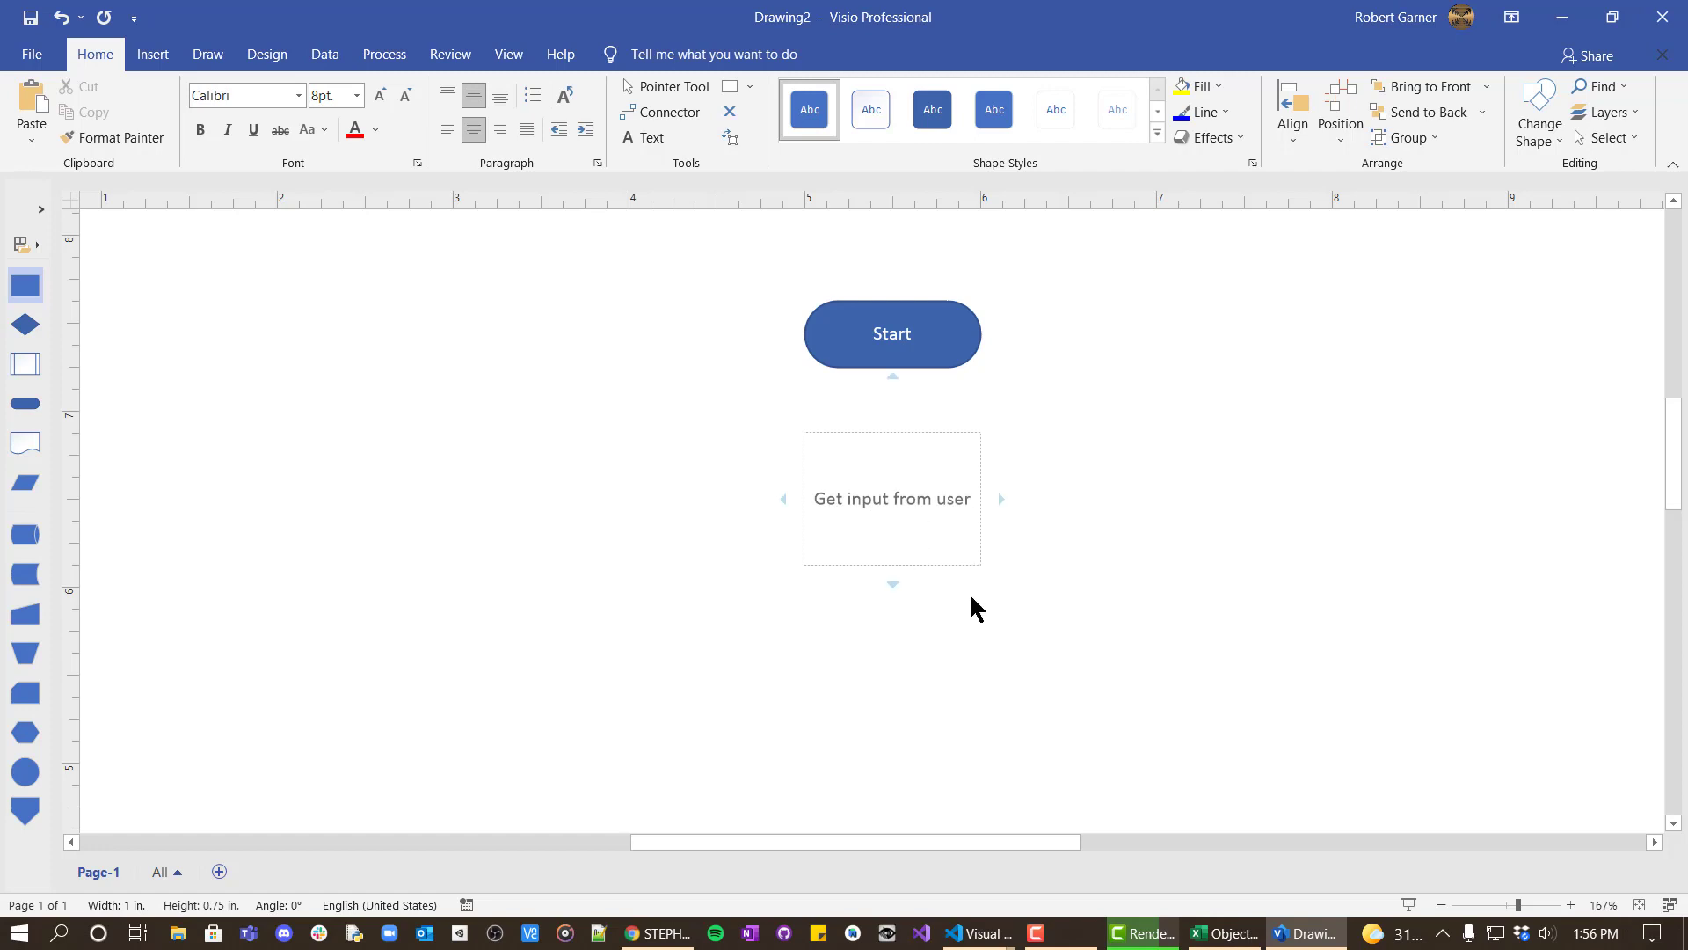
Step: Connect the Start shape to the "Get input from user" process with an arrow
left_click(1009, 593)
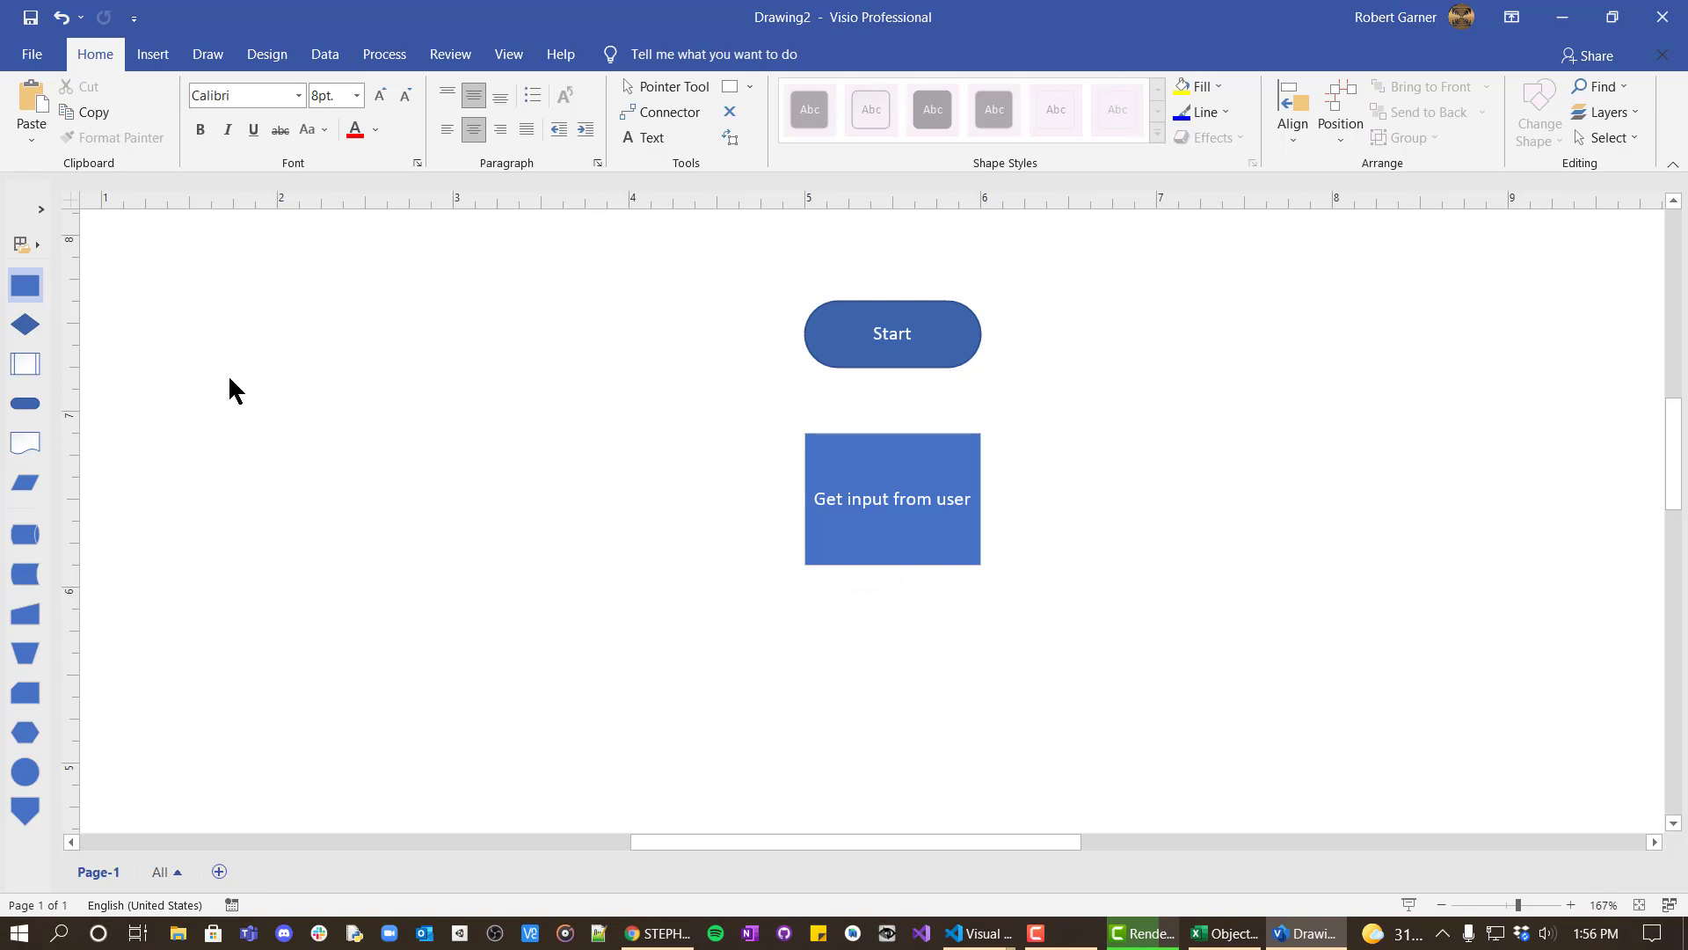
left_click(910, 359)
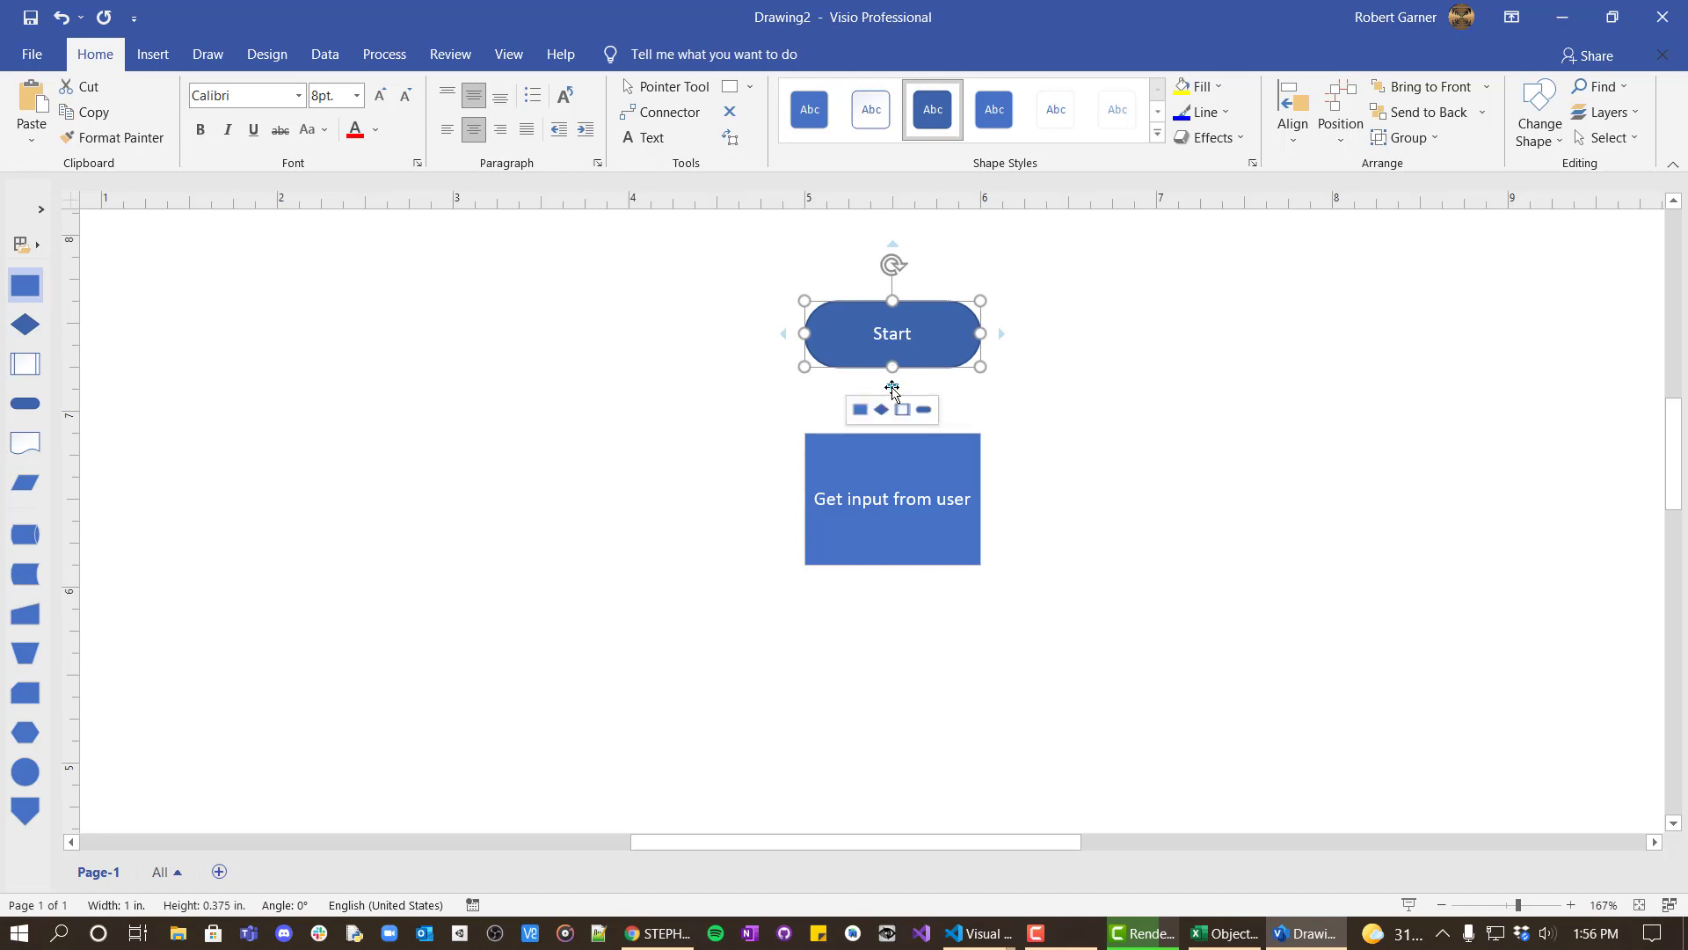
left_click(892, 386)
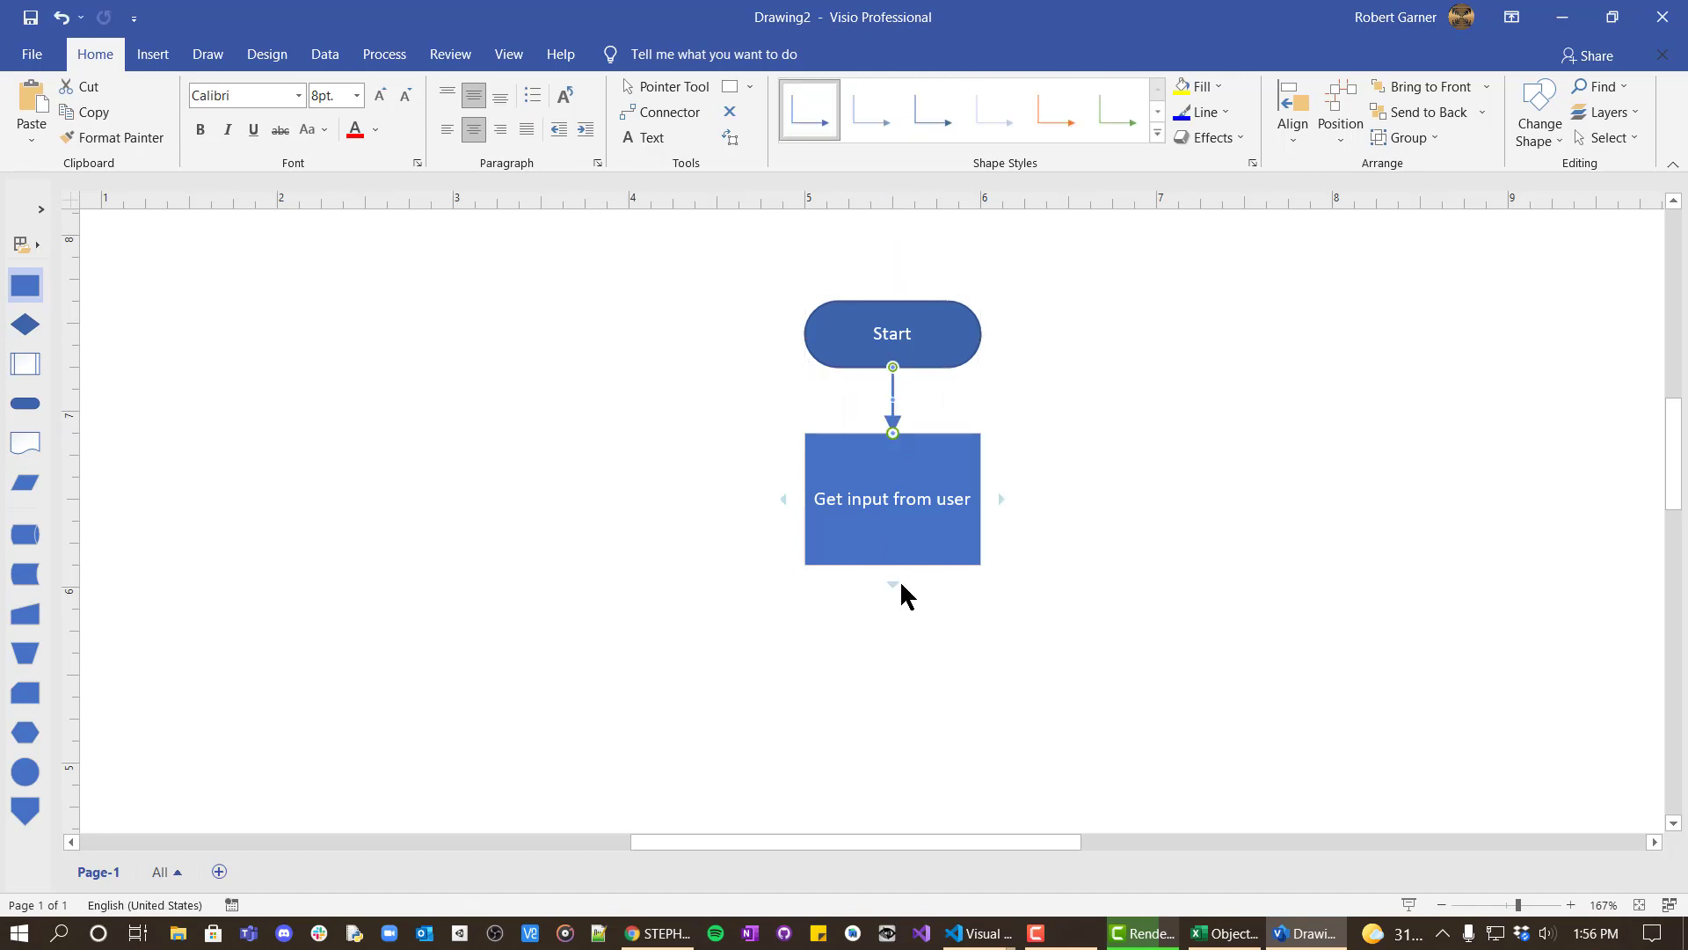
left_click(894, 589)
left_click(894, 589)
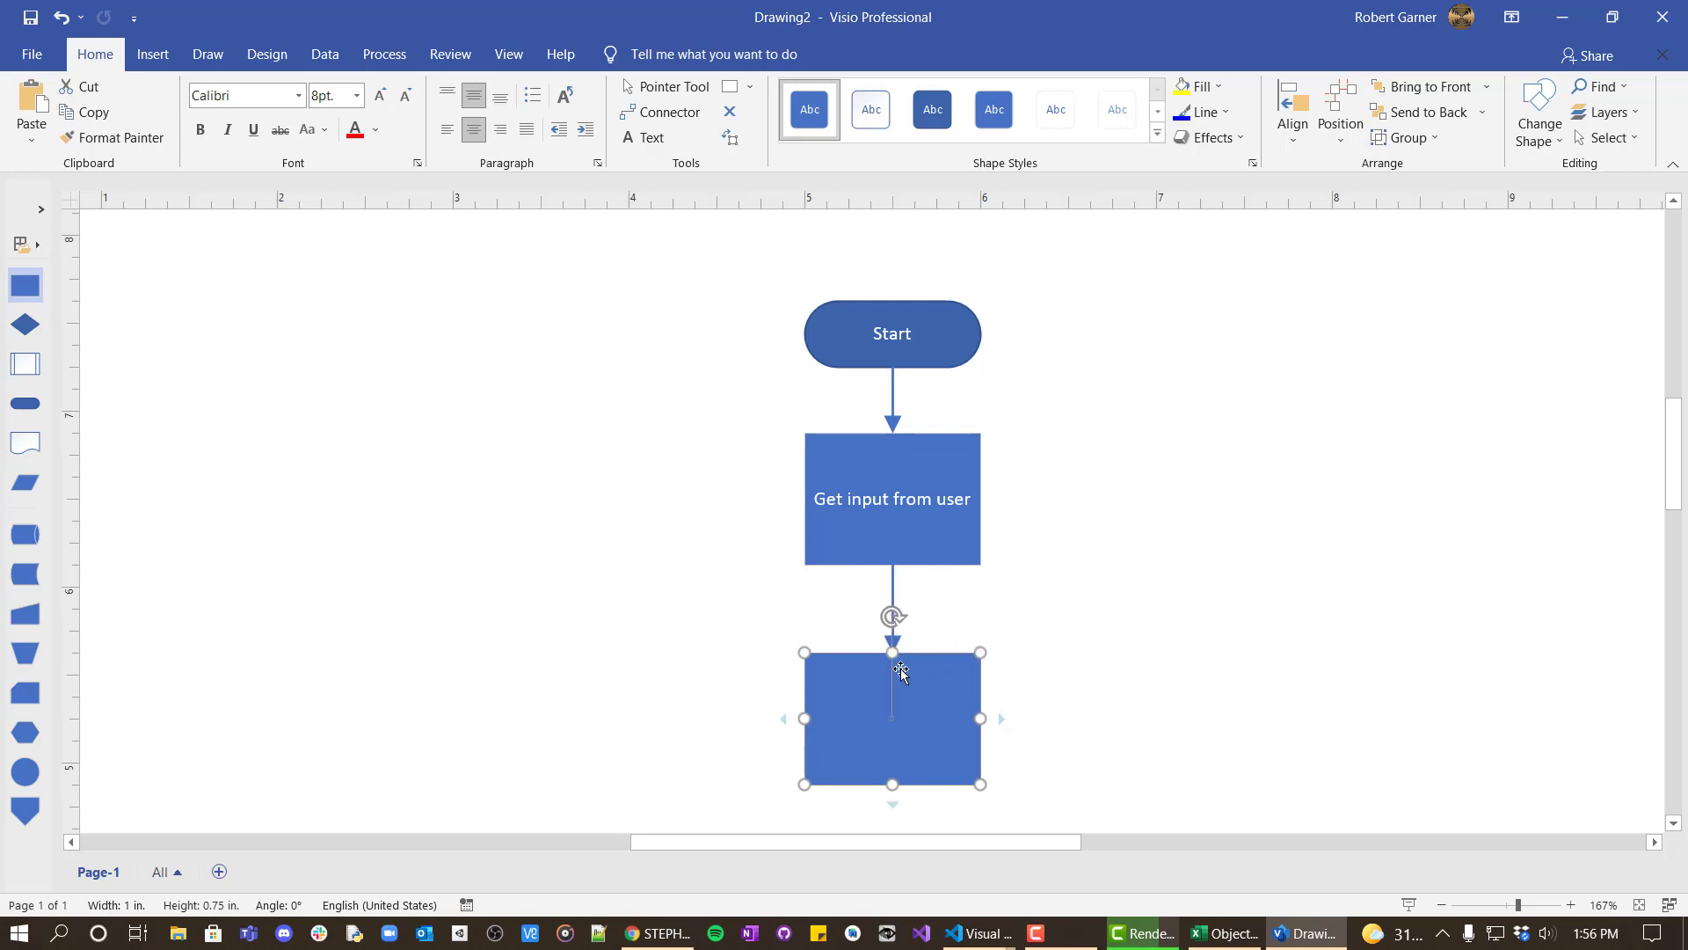
left_click(1046, 588)
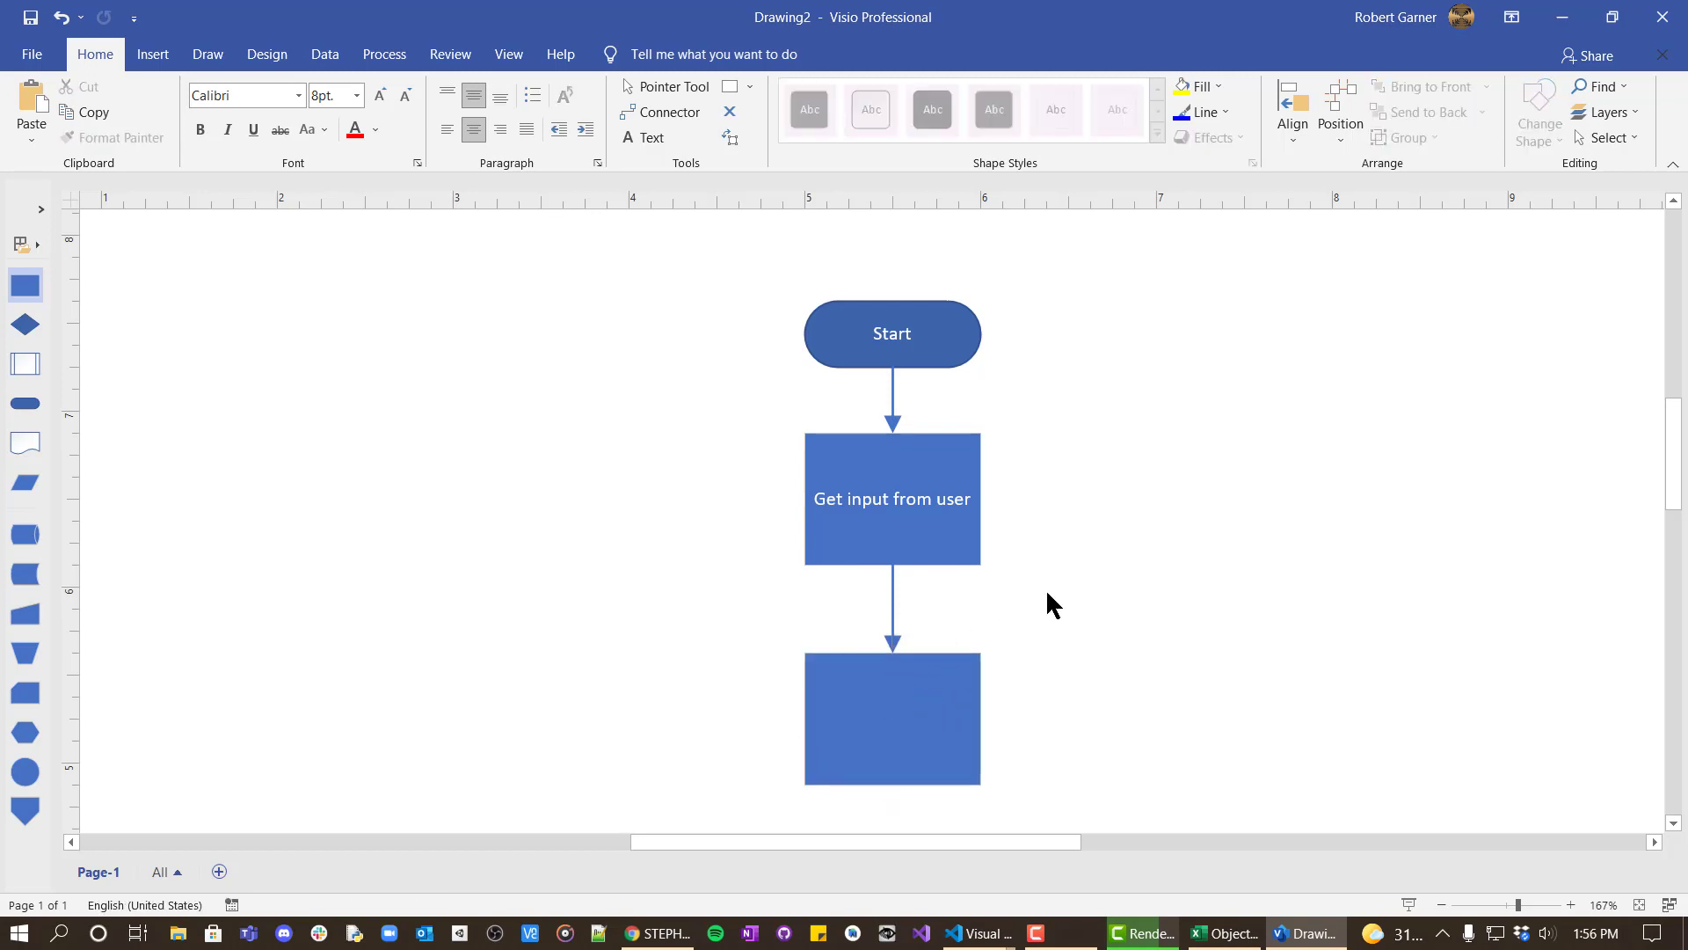
key("ctrl+z")
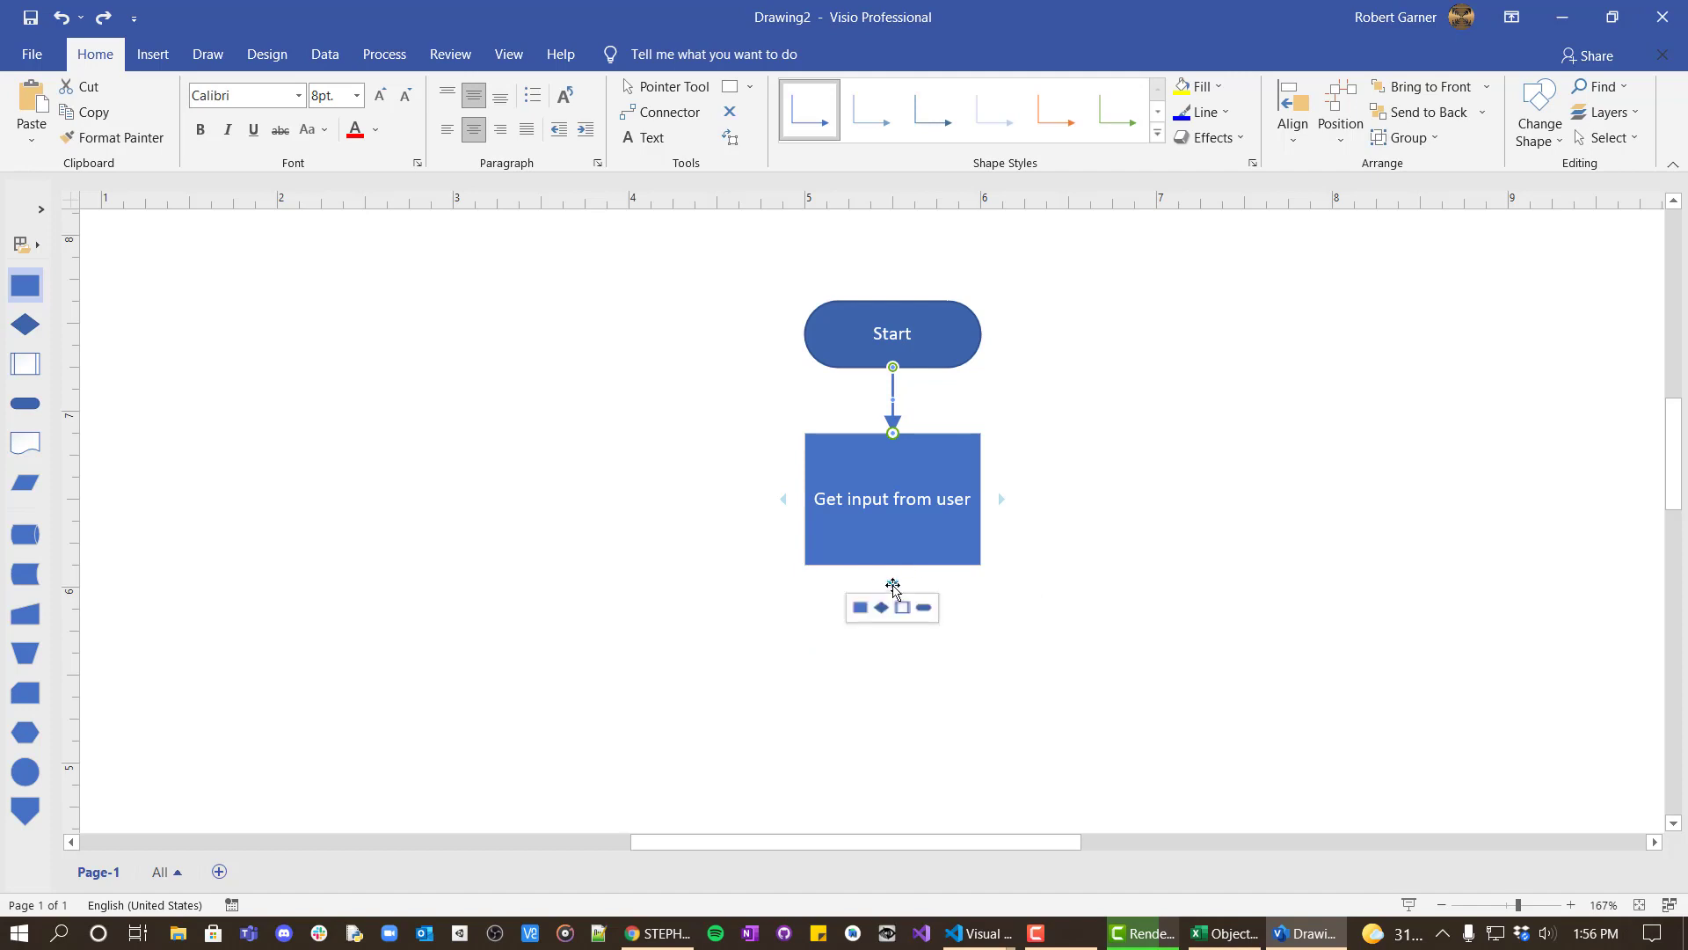
Step: Add a connected Decision diamond below the "Get input from user" process and check the if condition in IfDemo.py in Visual Studio Code
left_click(880, 607)
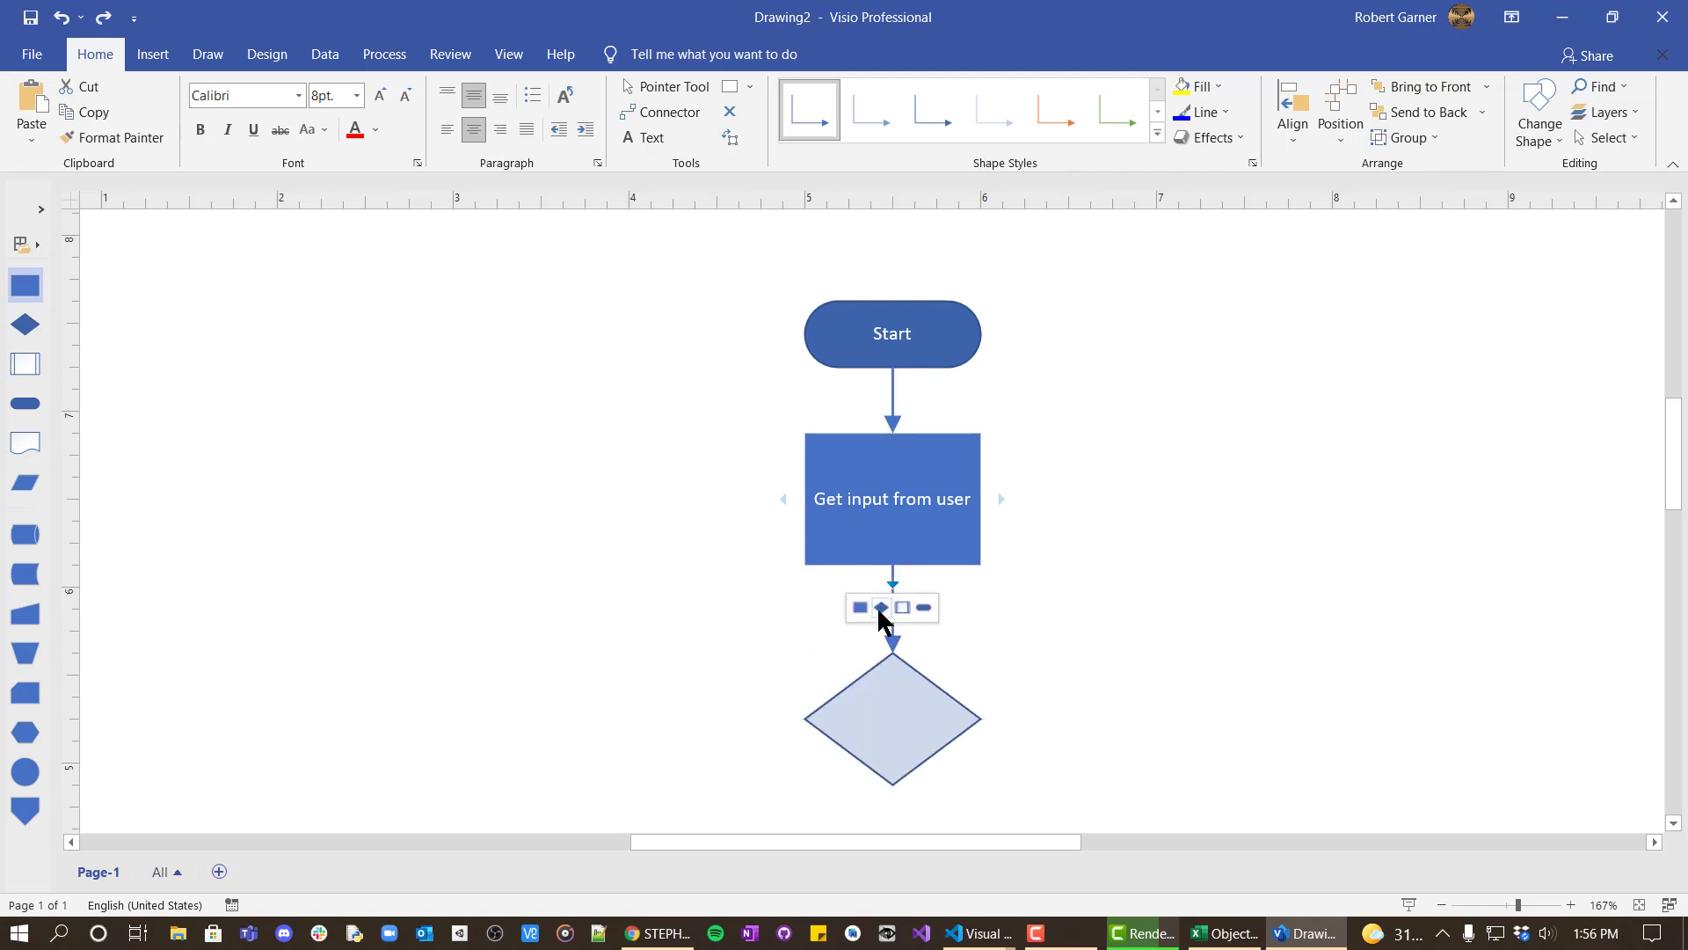
left_click(880, 607)
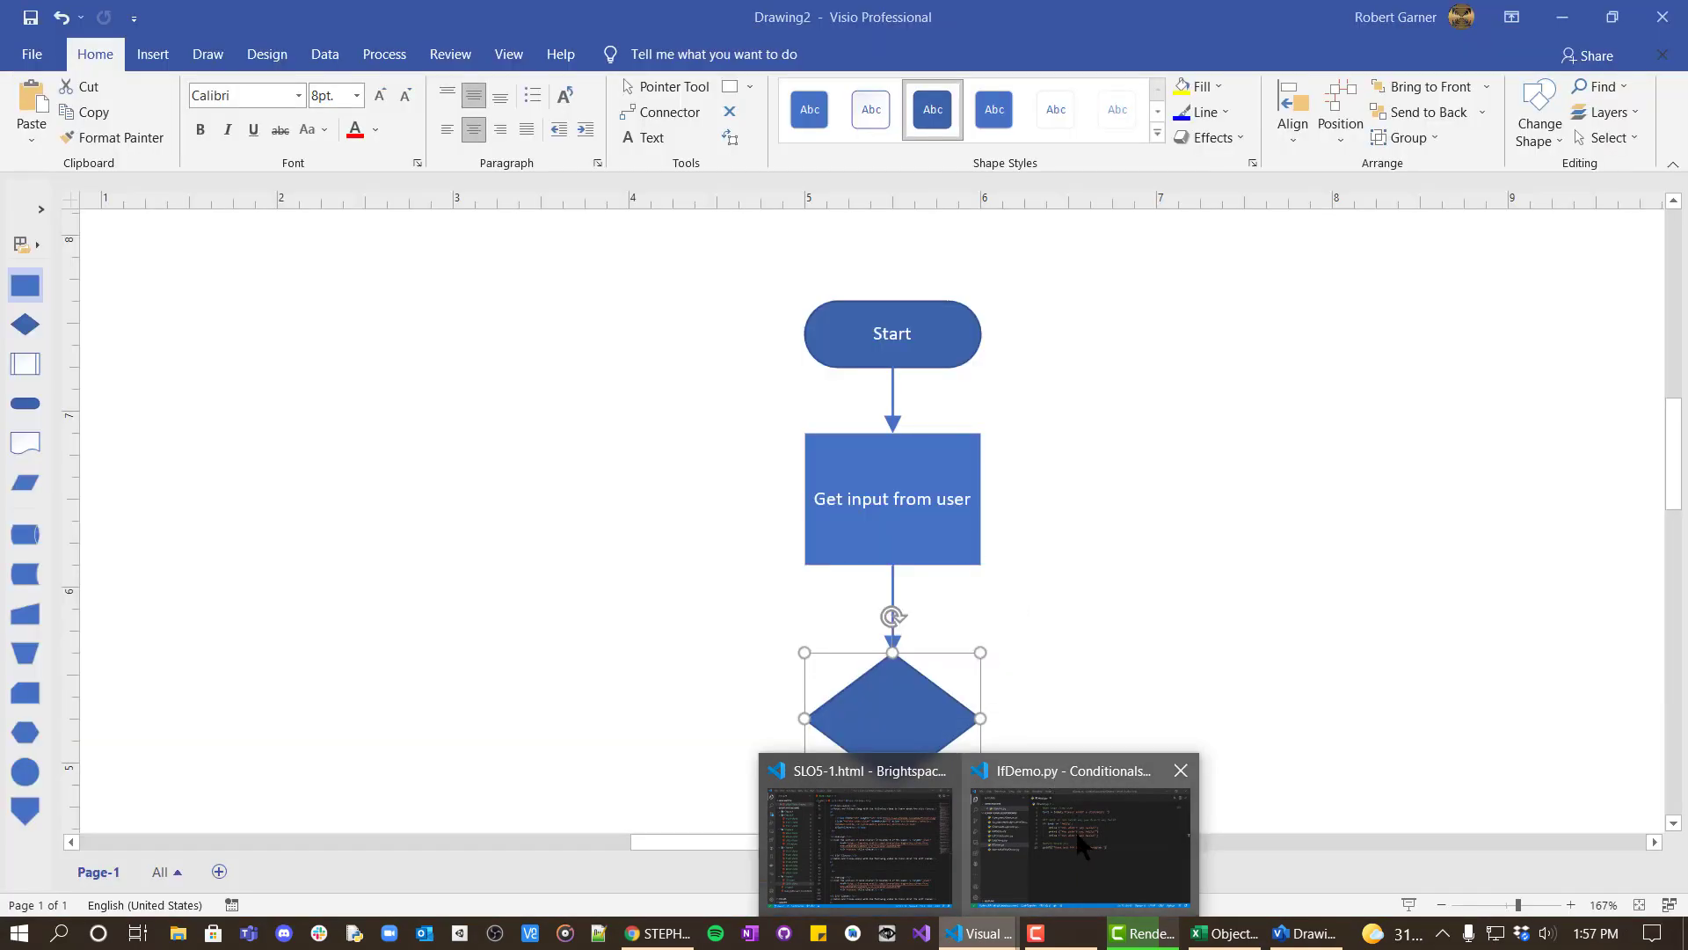
left_click(1078, 835)
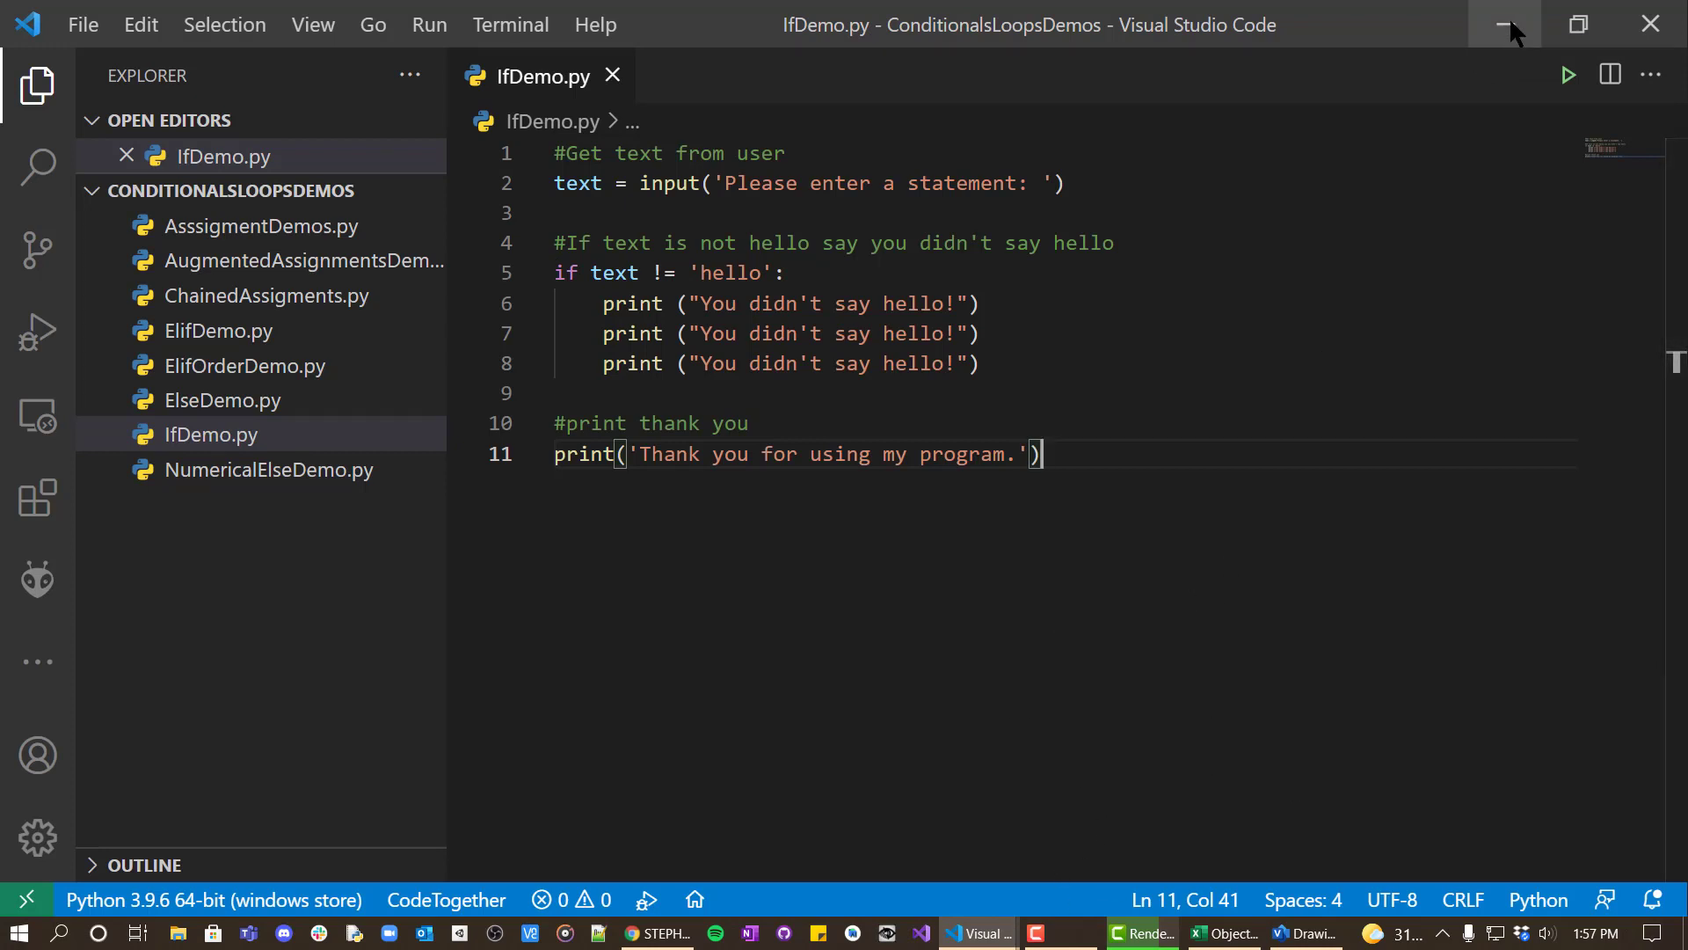
left_click(1336, 937)
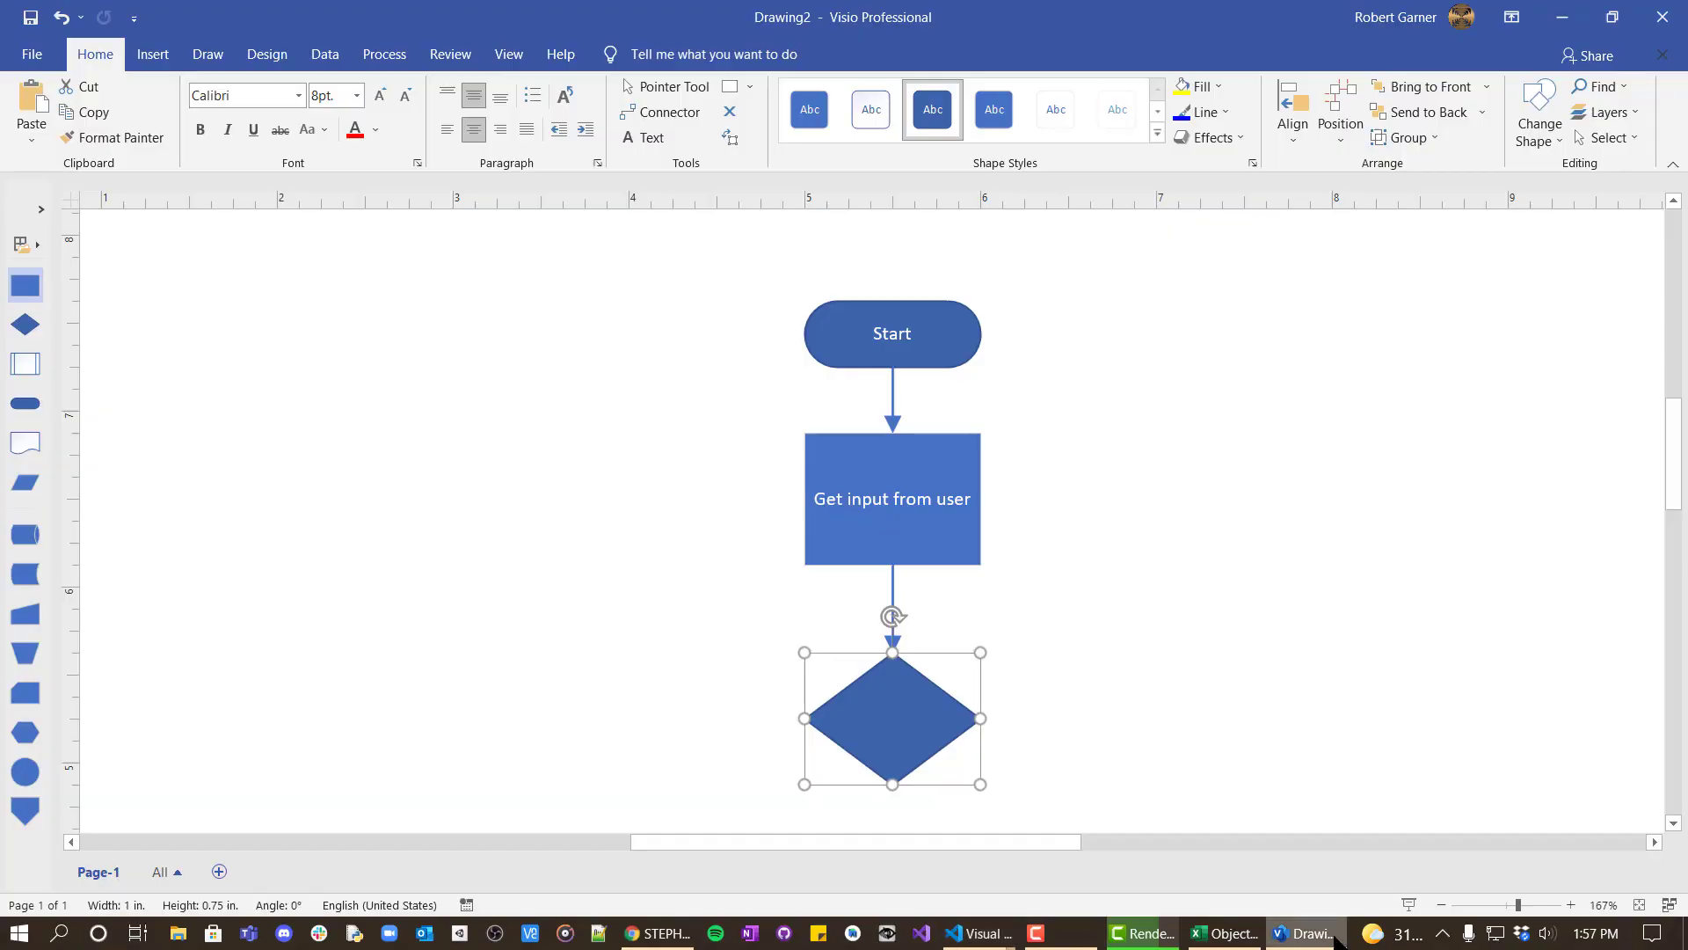
Step: Back in Visio, label the decision diamond "Text != 'Hello'"
left_click(895, 710)
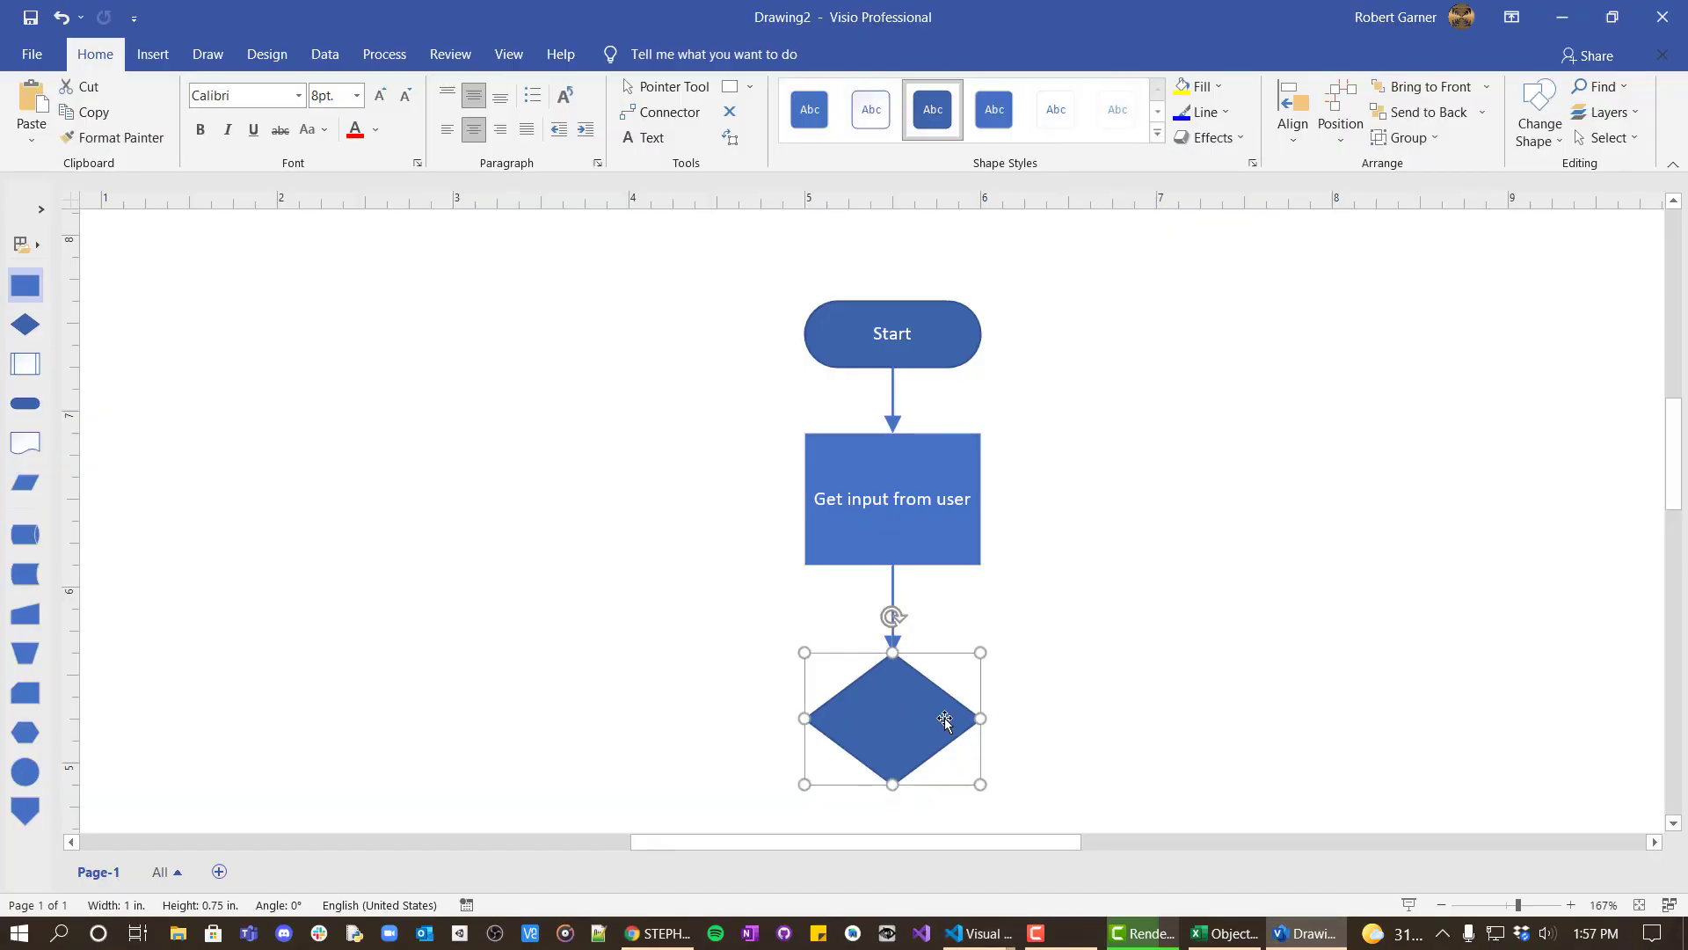
type("T")
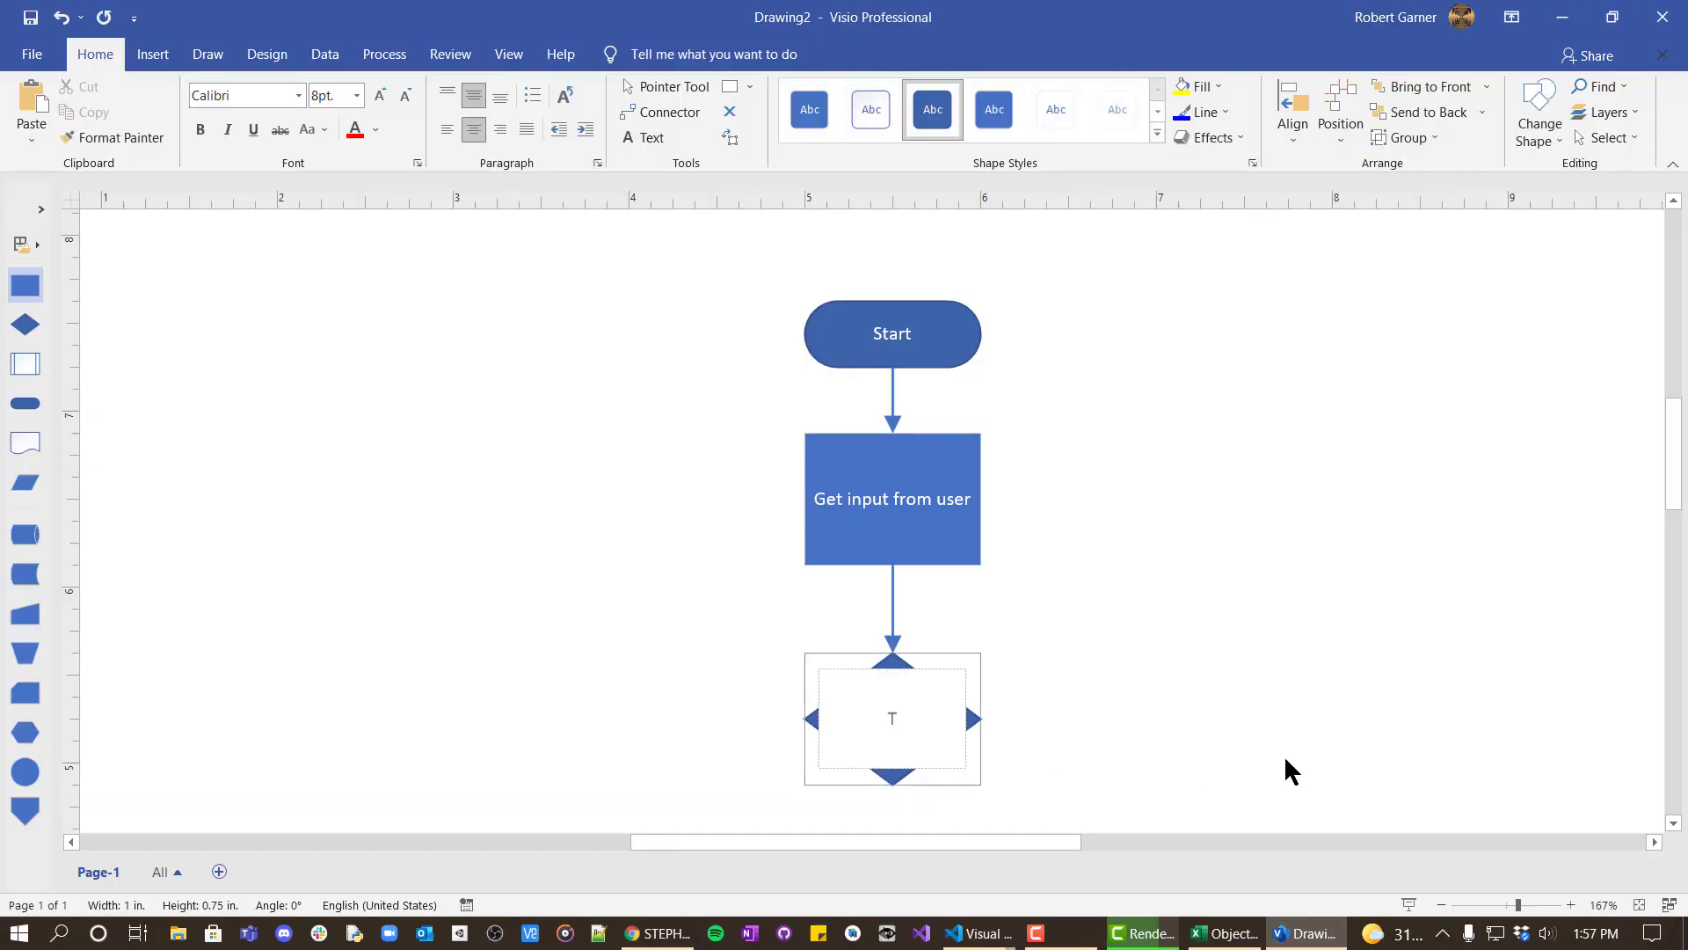
type("ext")
type(" =")
key("BackSpace")
key("BackSpace")
type("!")
type("= '")
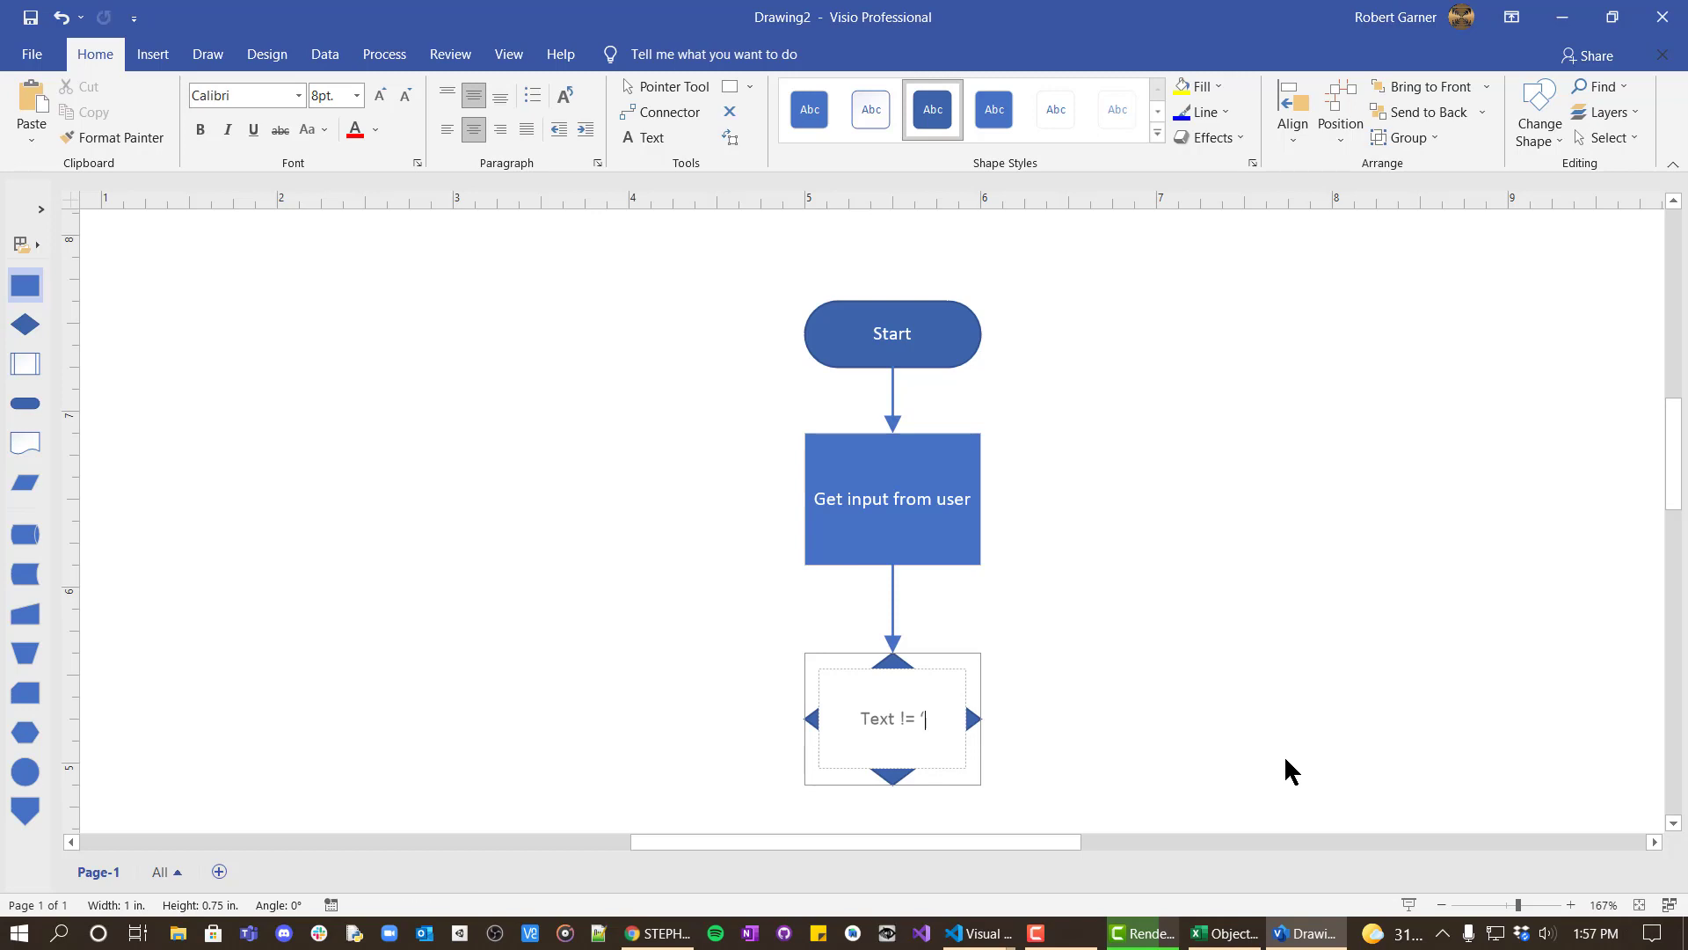
type("Hello'")
left_click(1505, 523)
Step: Add a connected Process shape on each side of the decision diamond, one to its right and one to its left
scroll(1442, 541, "down", 3)
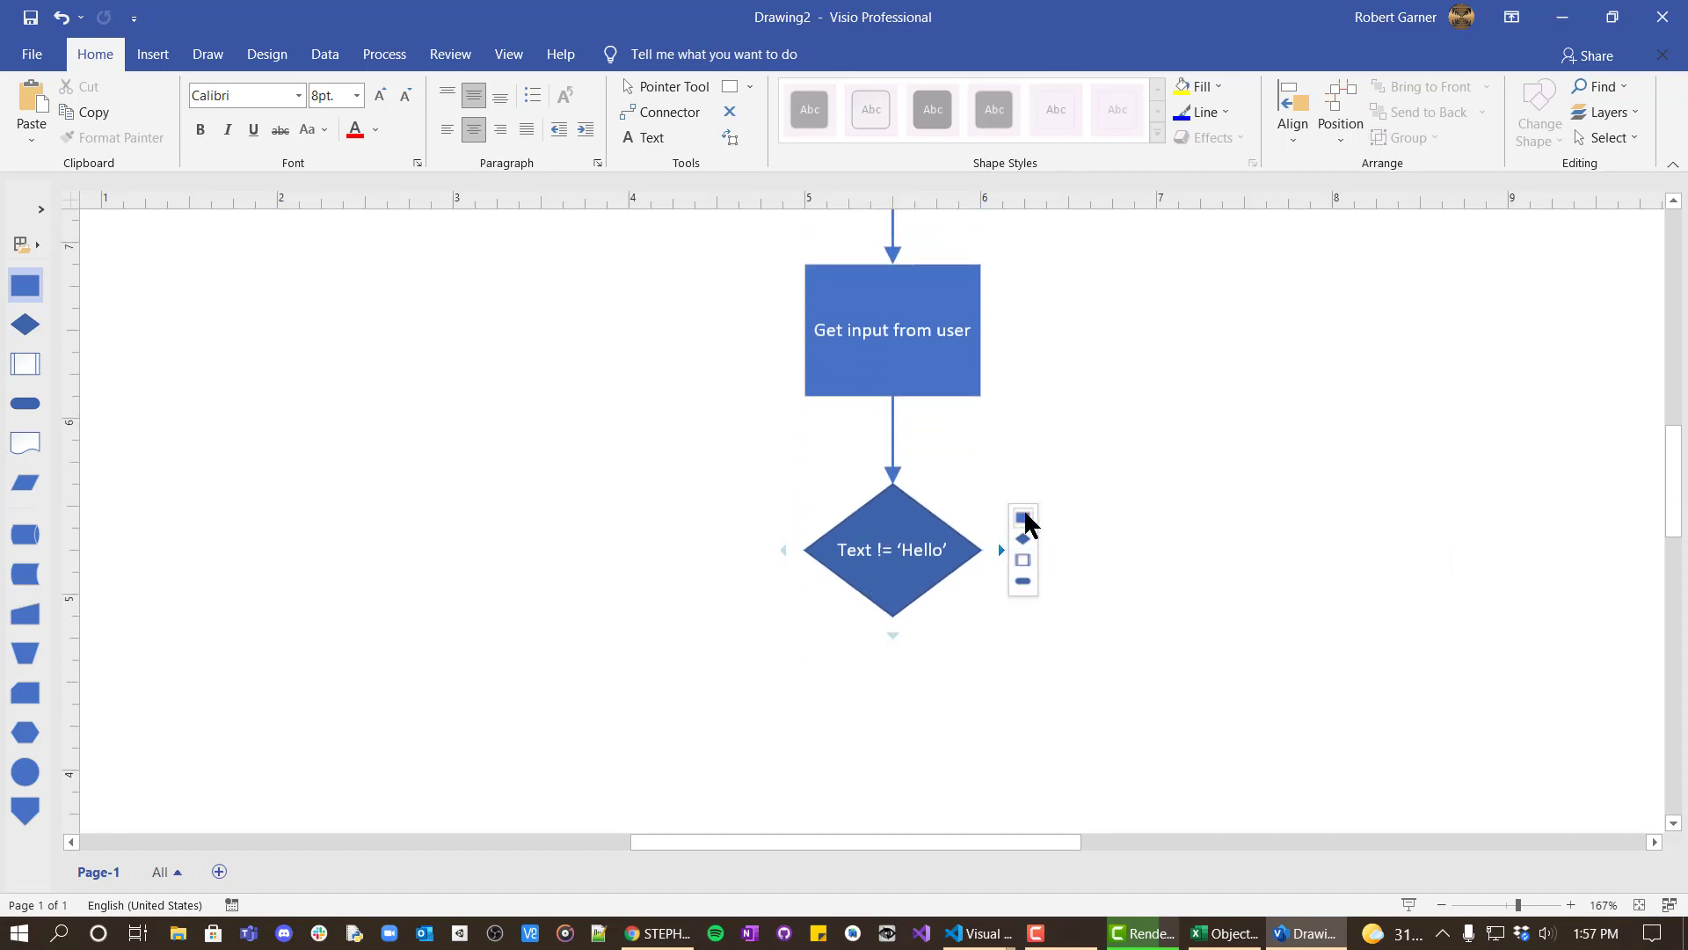
left_click(1022, 518)
left_click(756, 516)
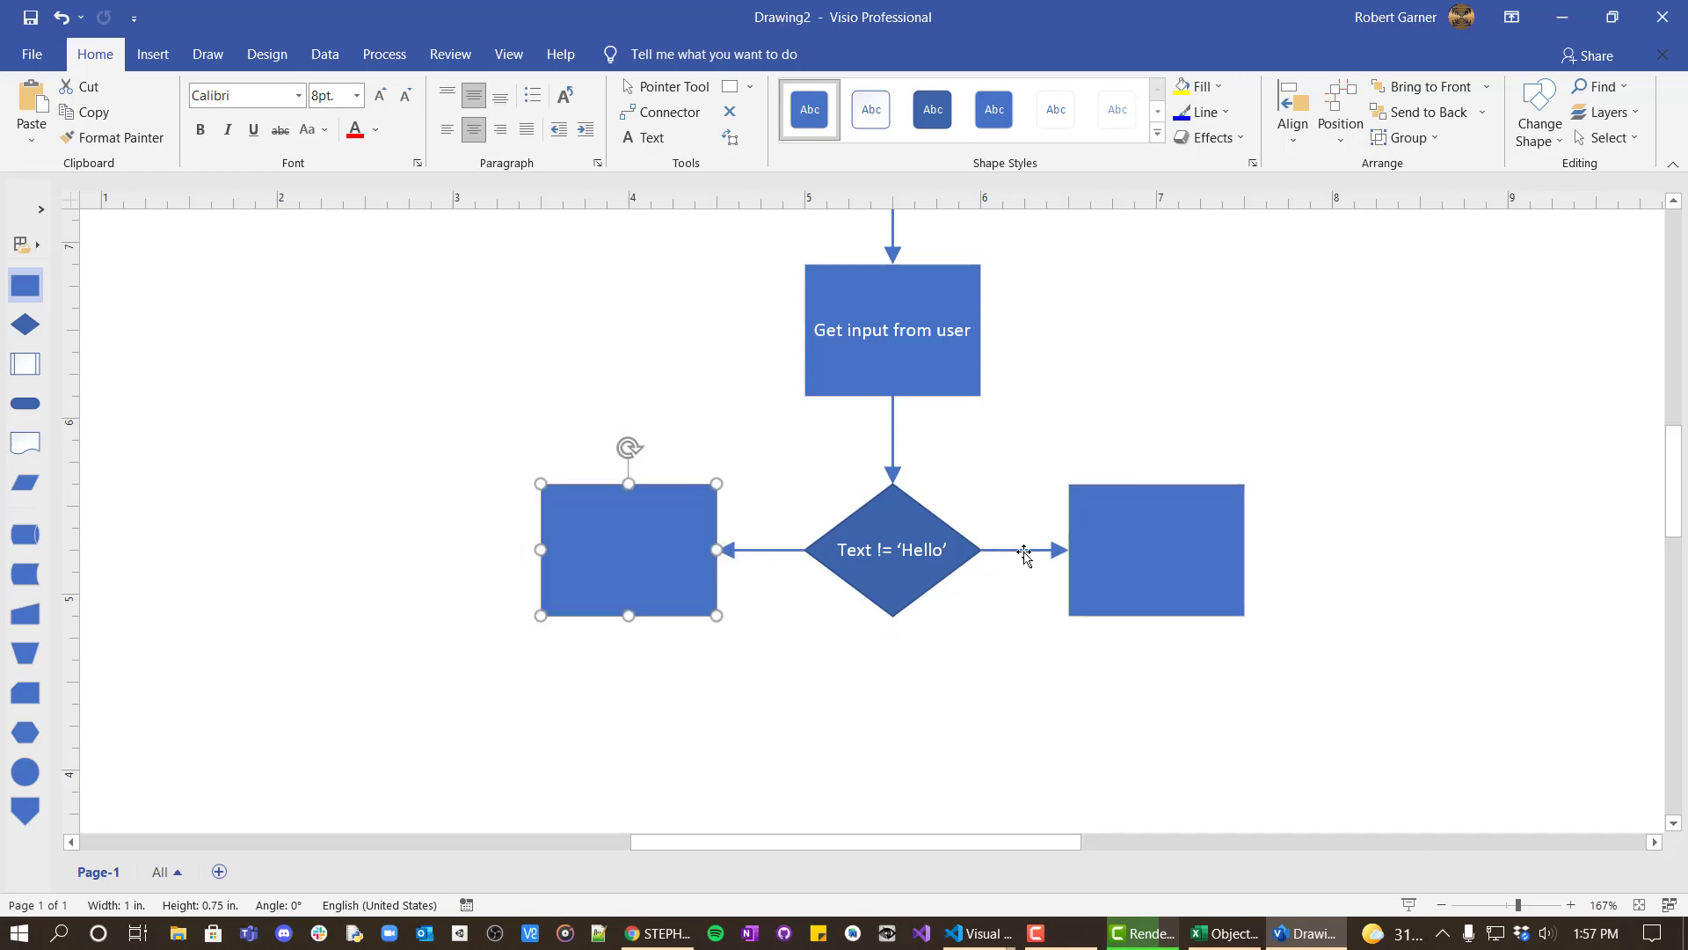
Step: Label the decision's right-hand connector "True" and its left-hand connector "False"
left_click(1020, 550)
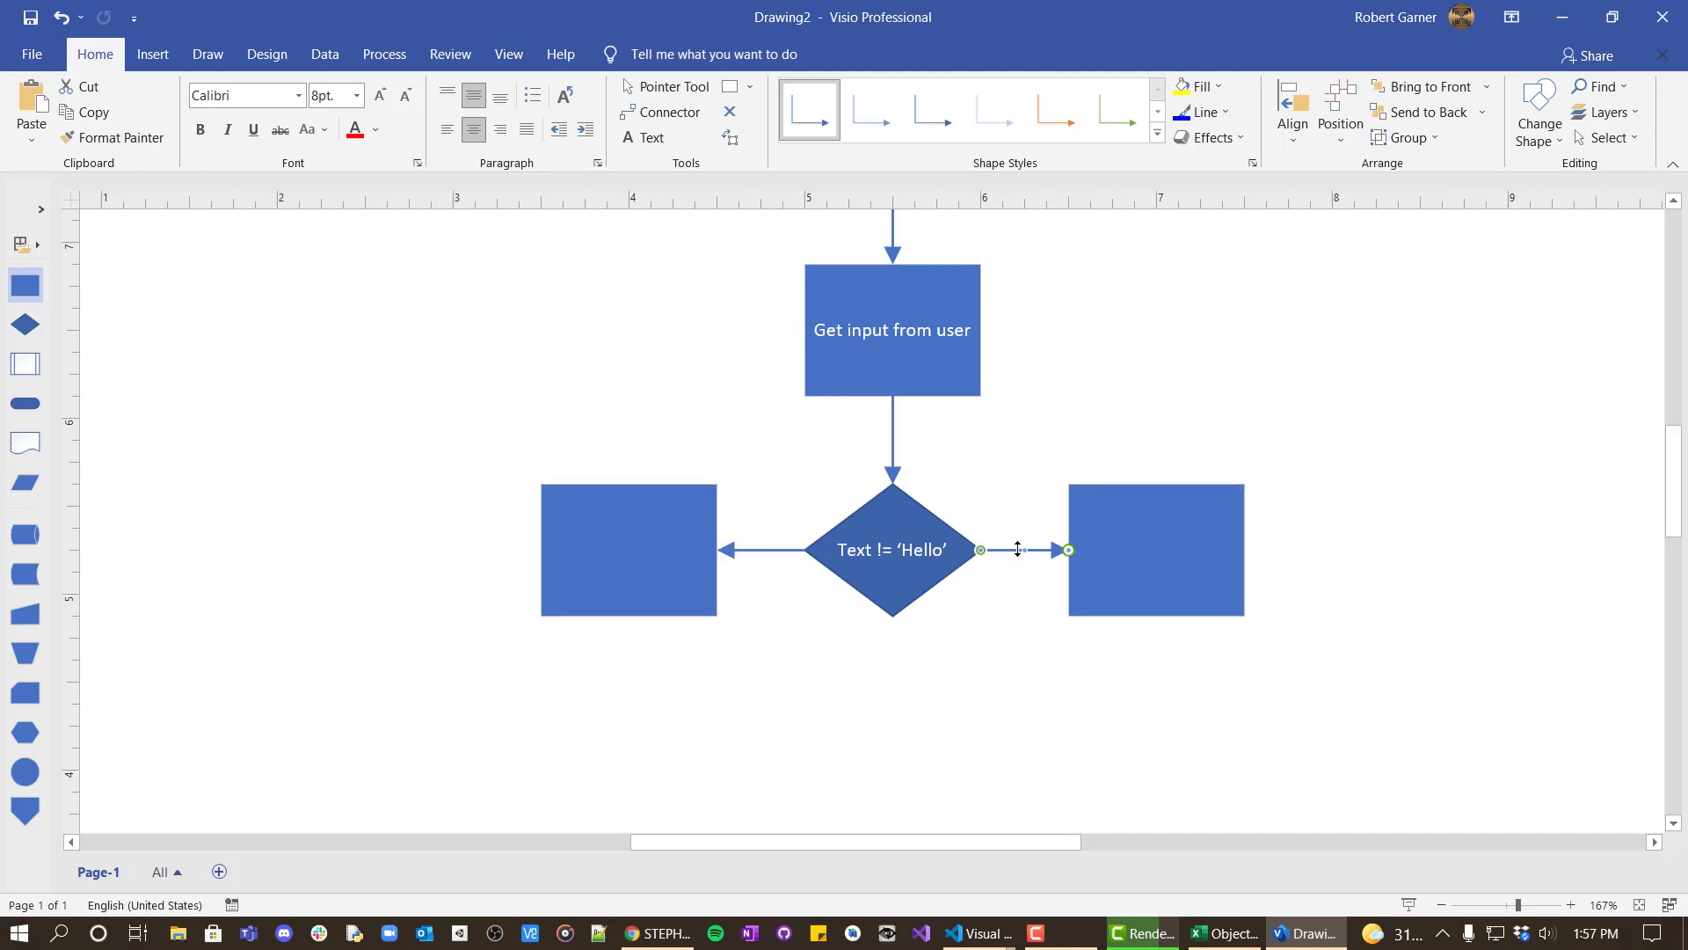
type("True")
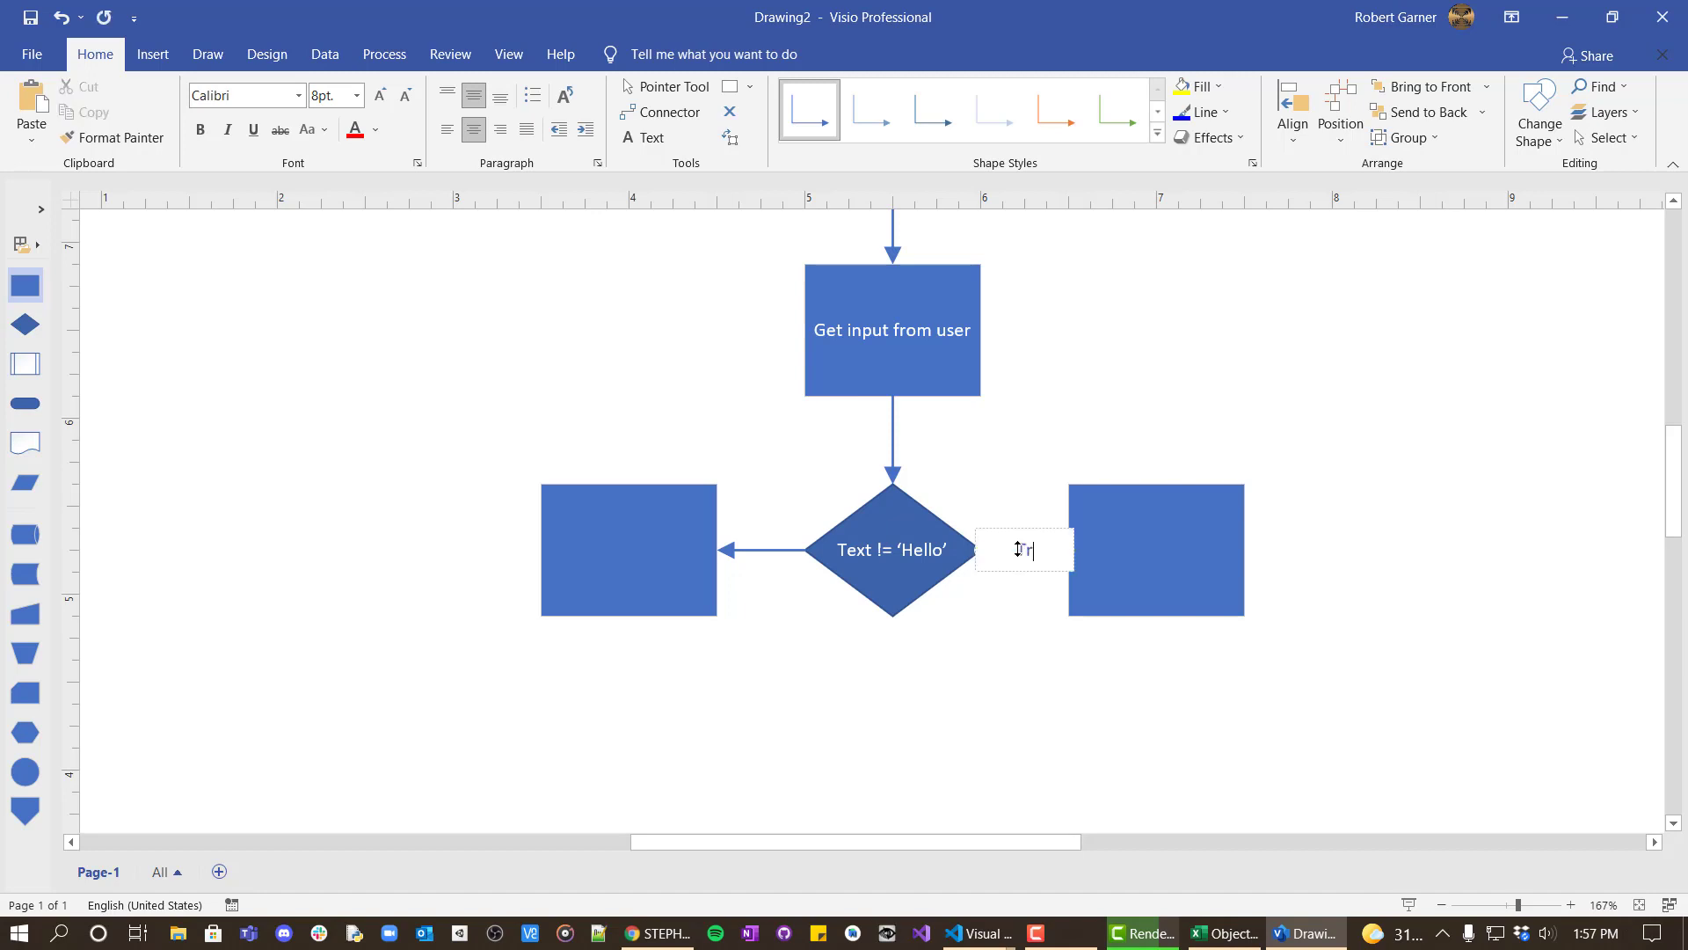
left_click(777, 555)
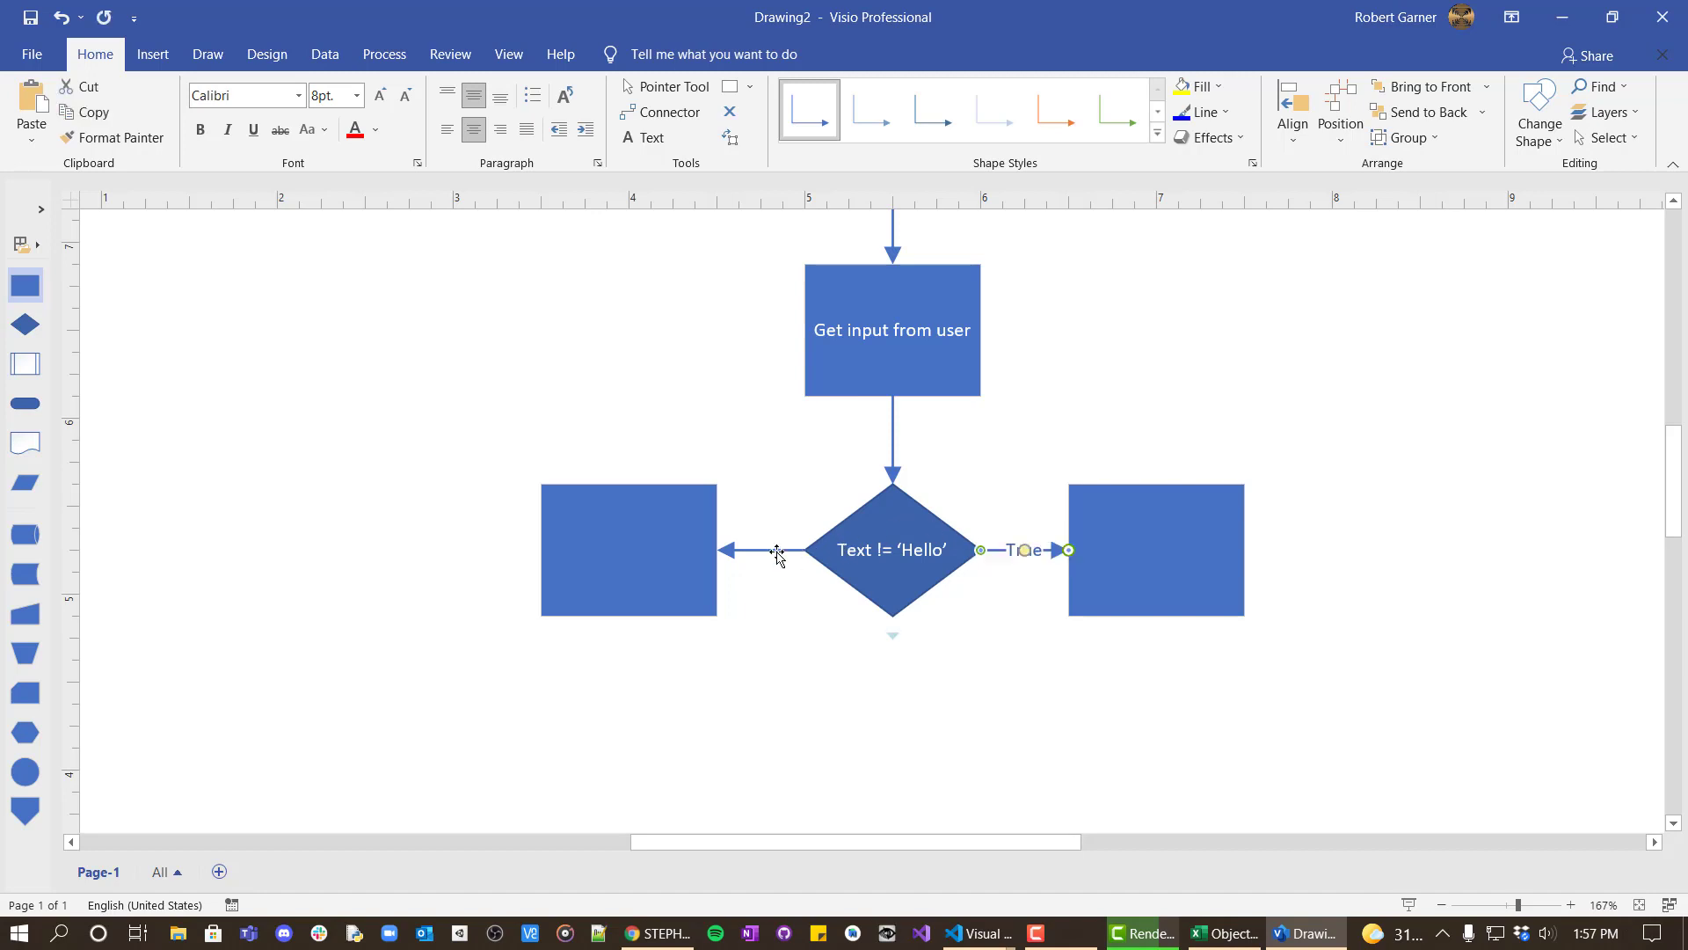
type("False")
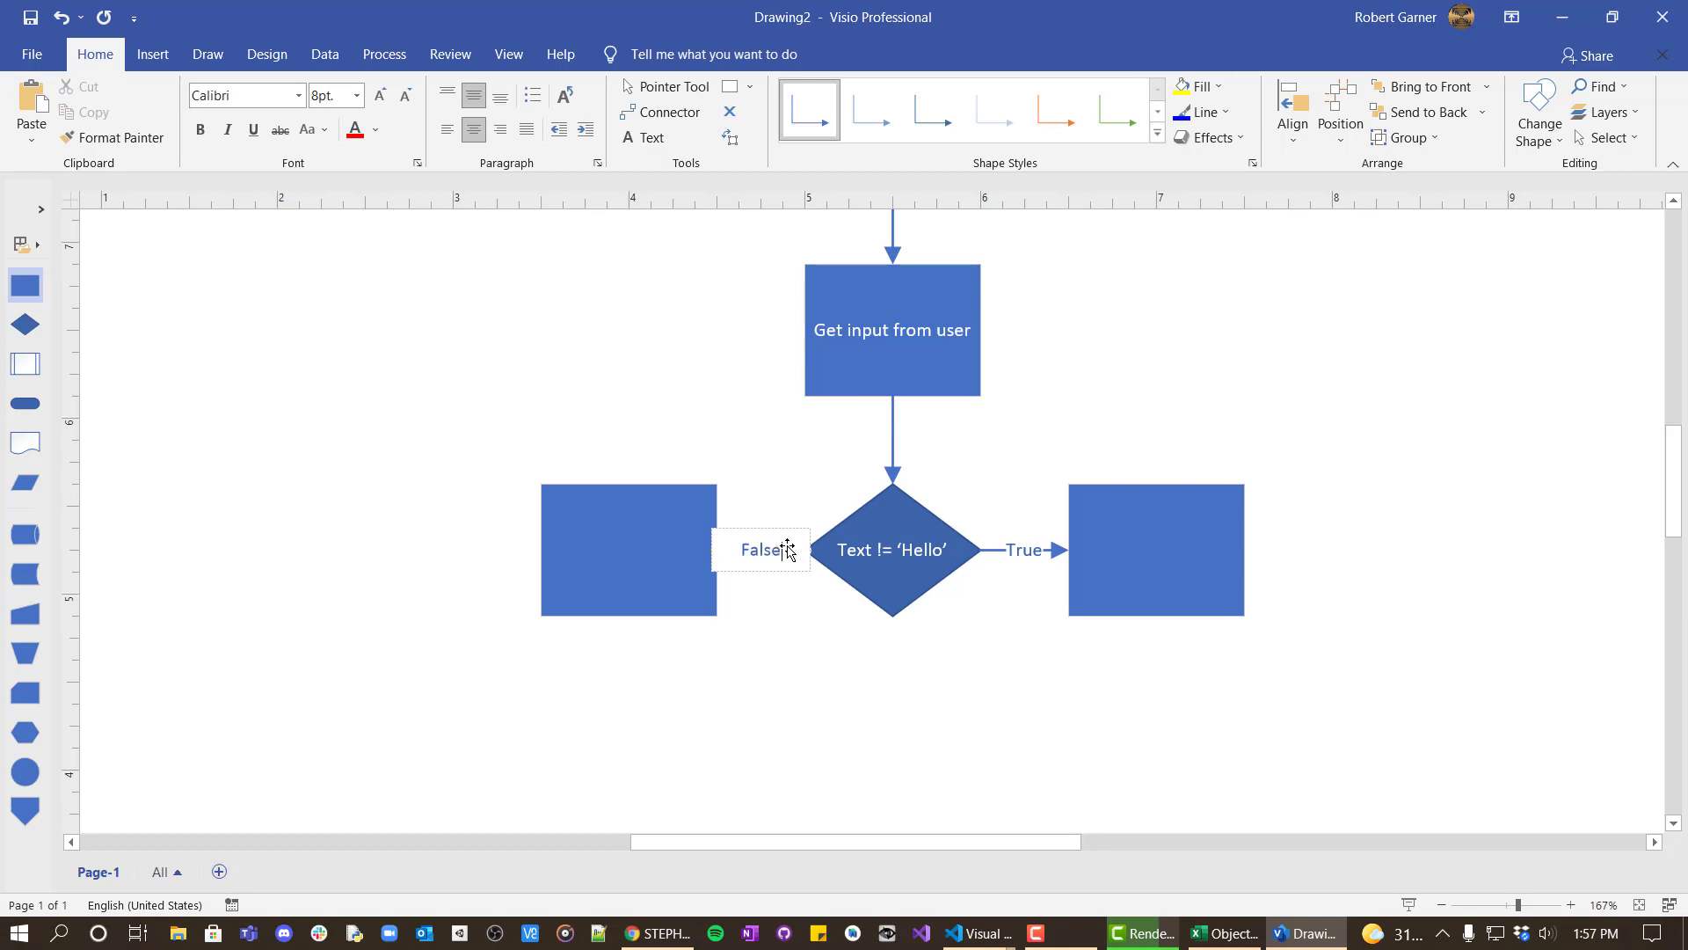
left_click(812, 681)
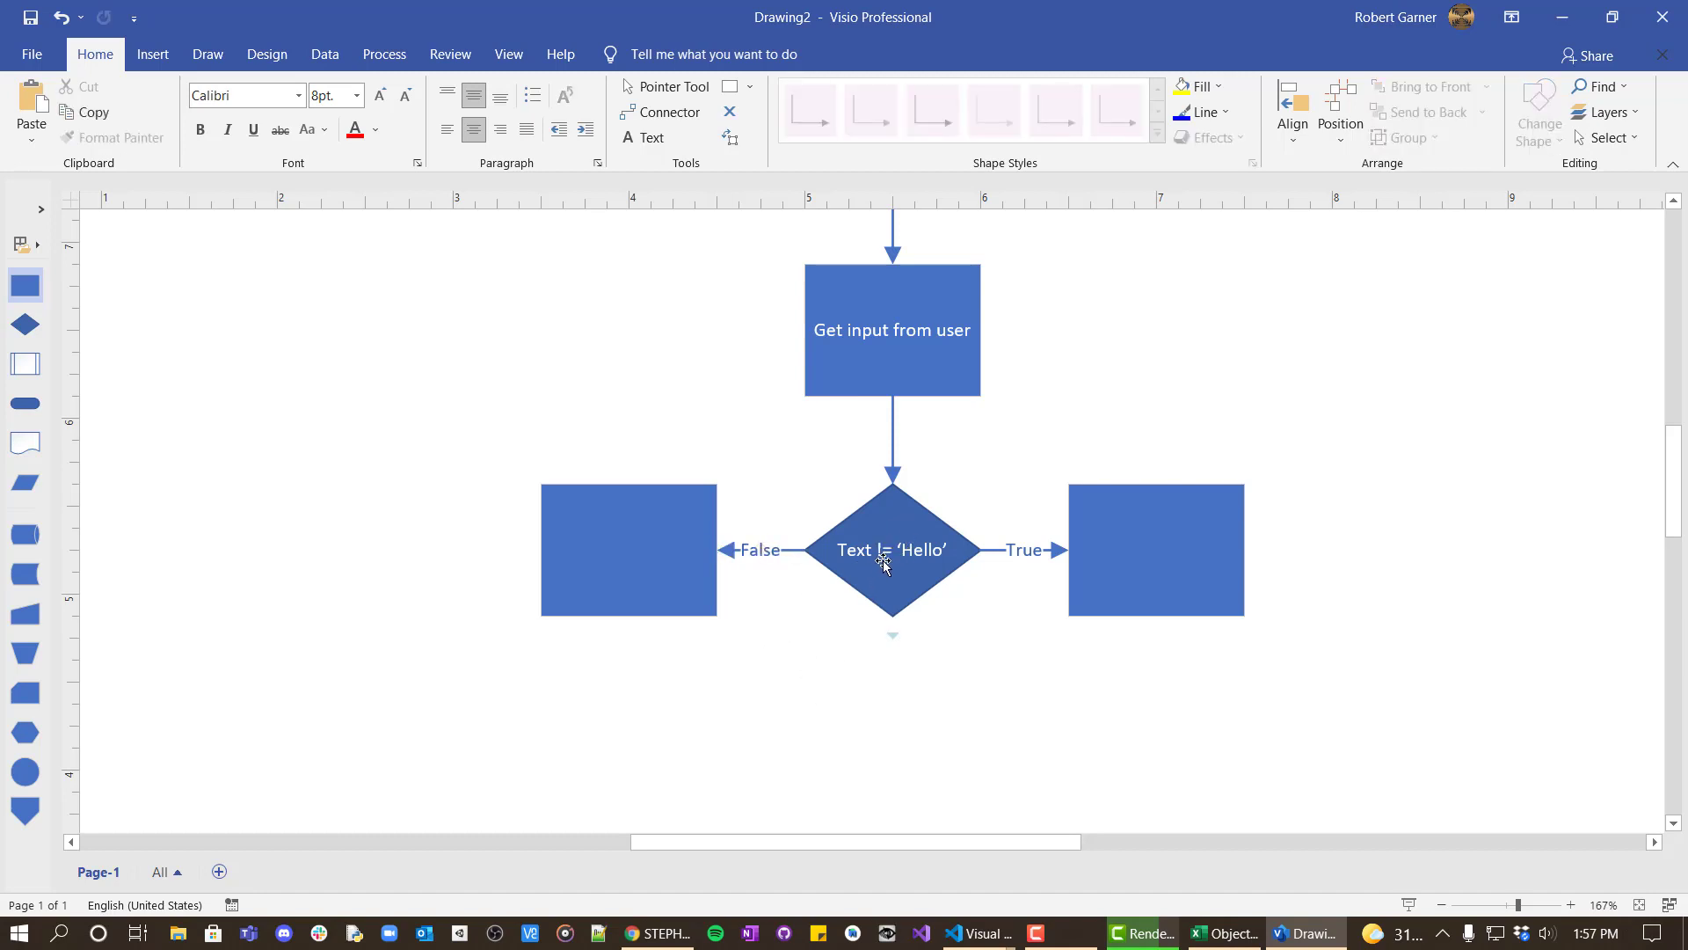
Step: Label the process on the True branch "You did not say hello!", including the quotation marks
left_click(1167, 559)
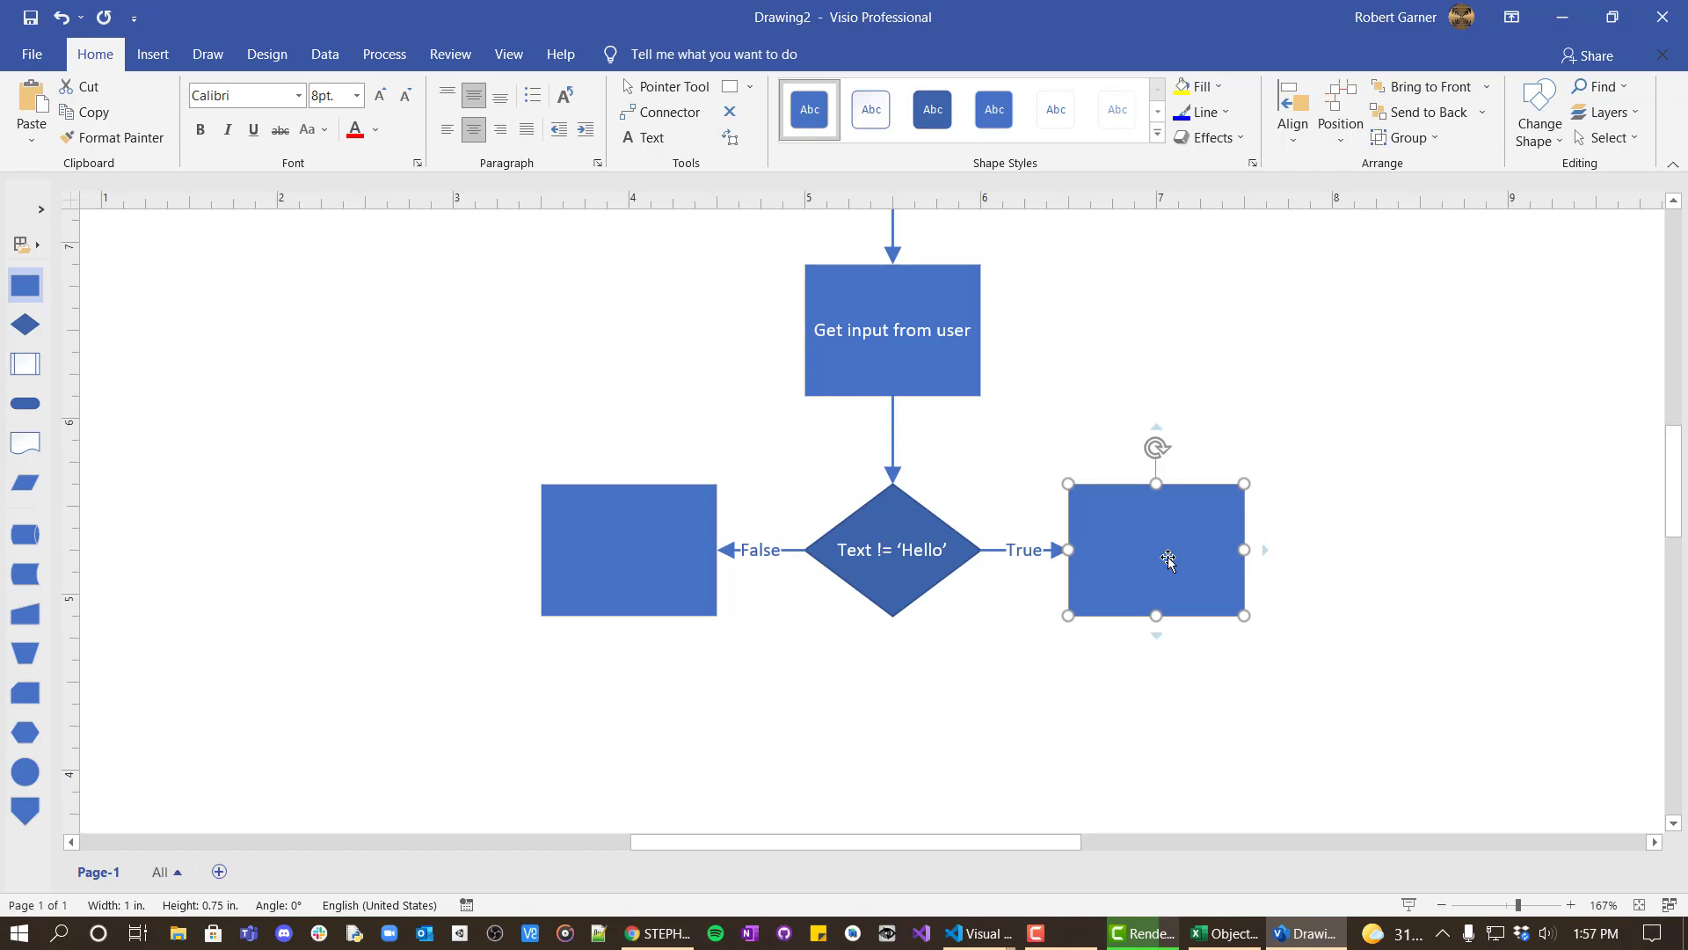
type("\"")
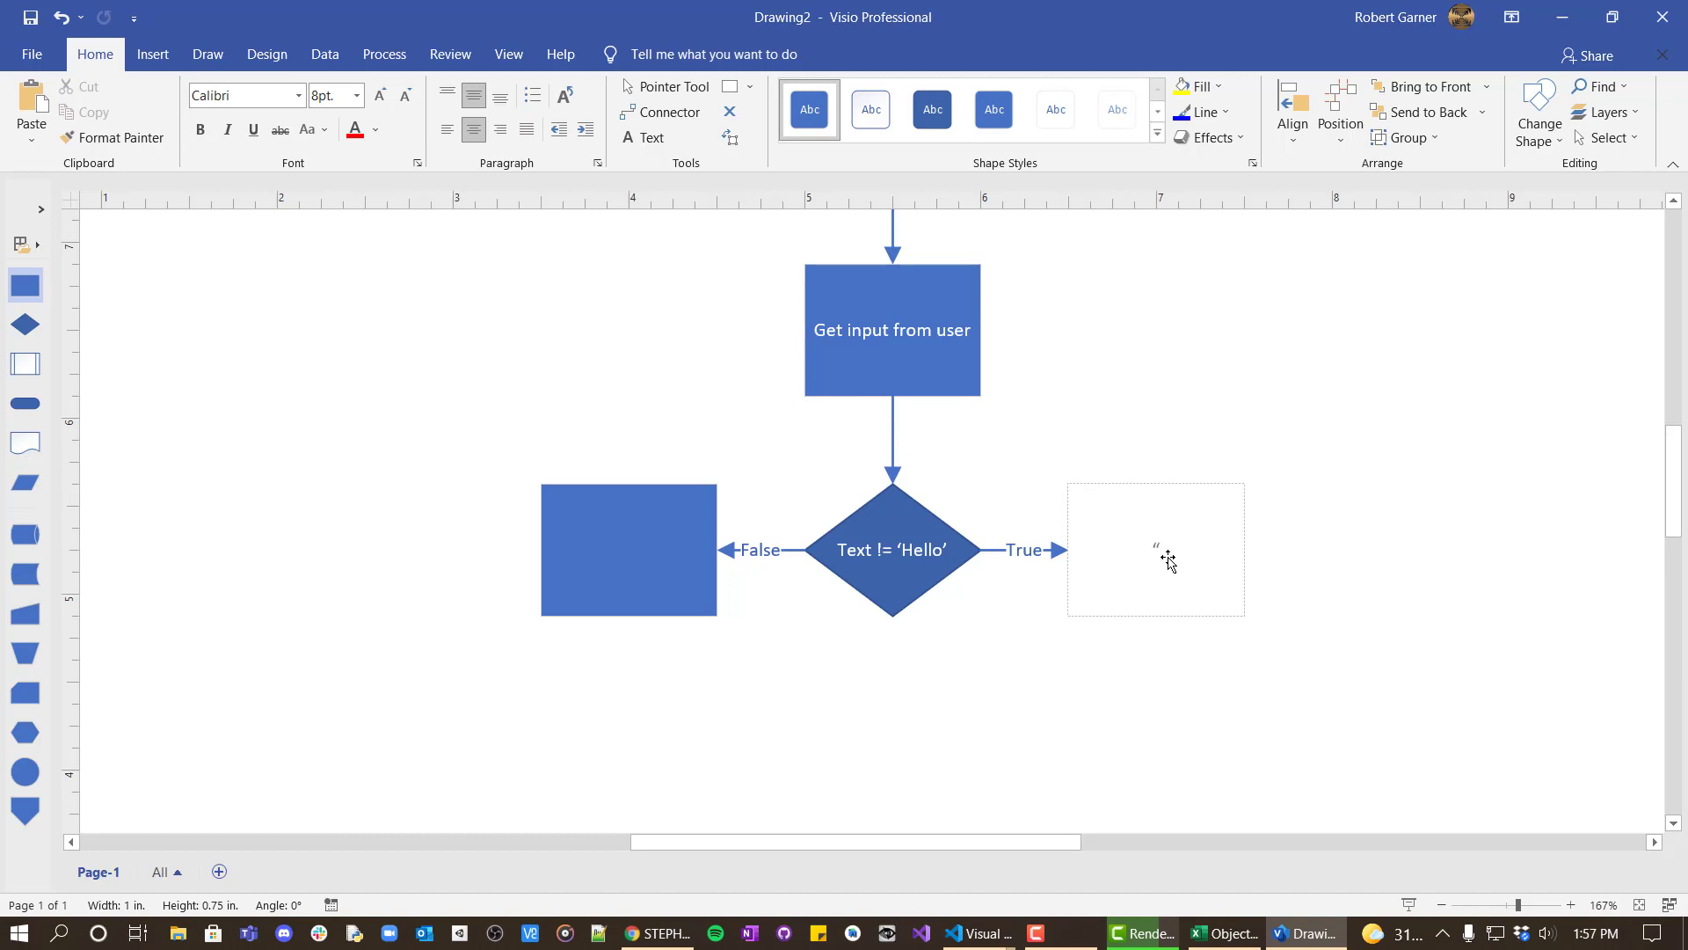
type("You did ")
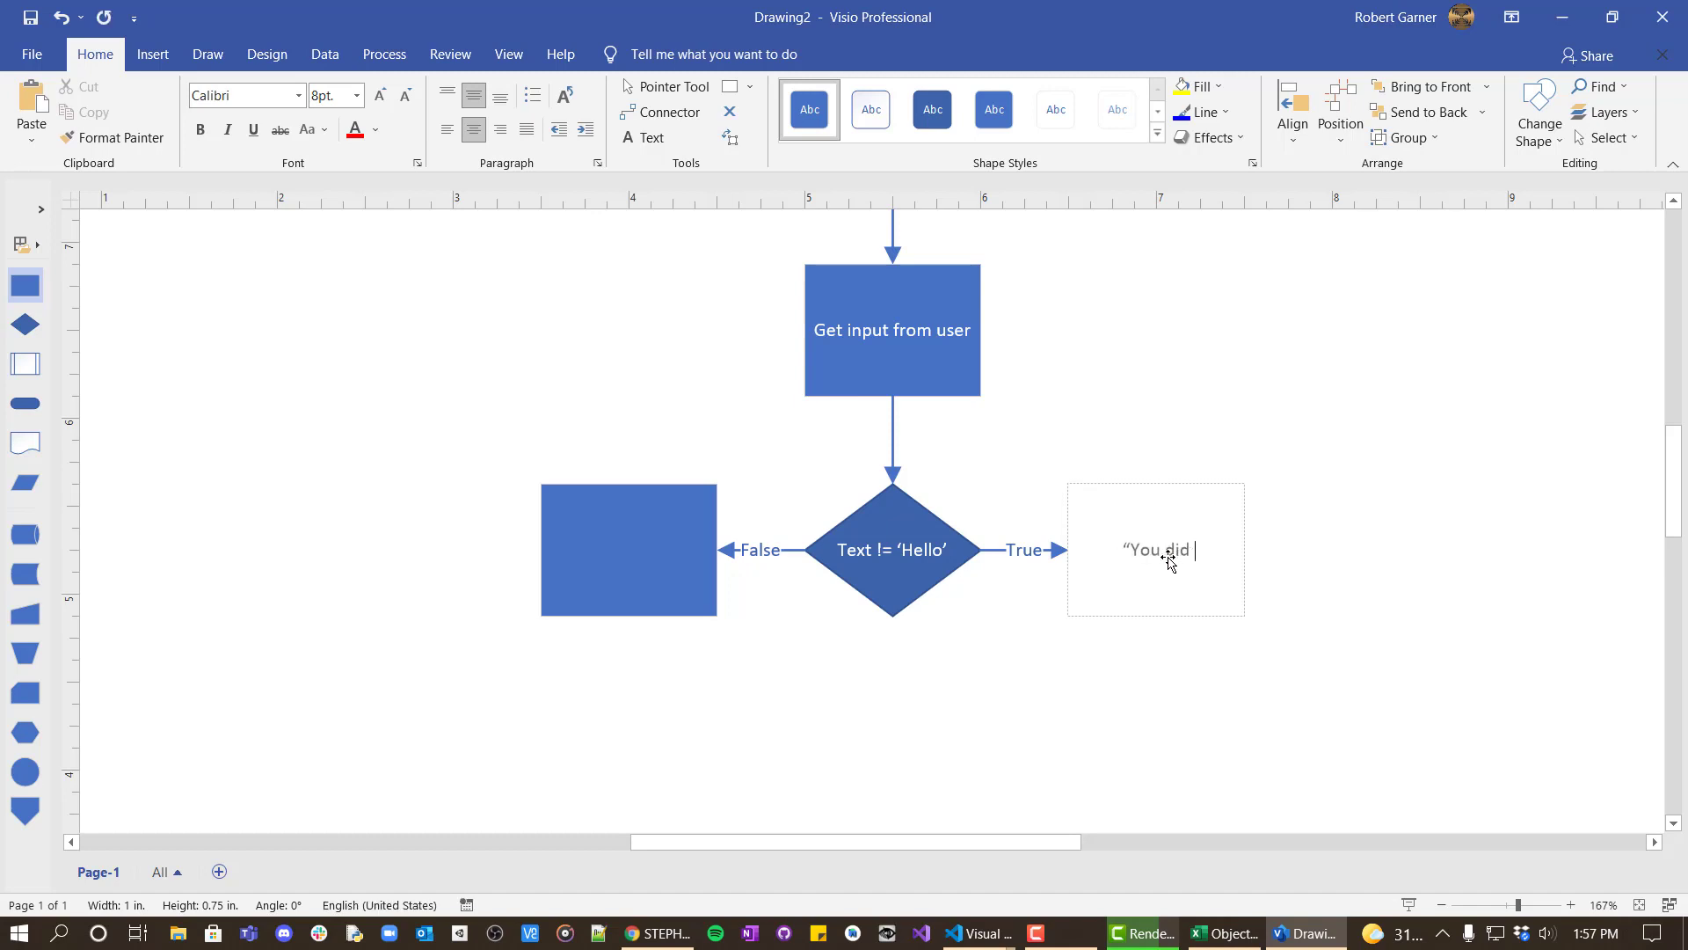
type("not ")
type("say hello")
type("\"")
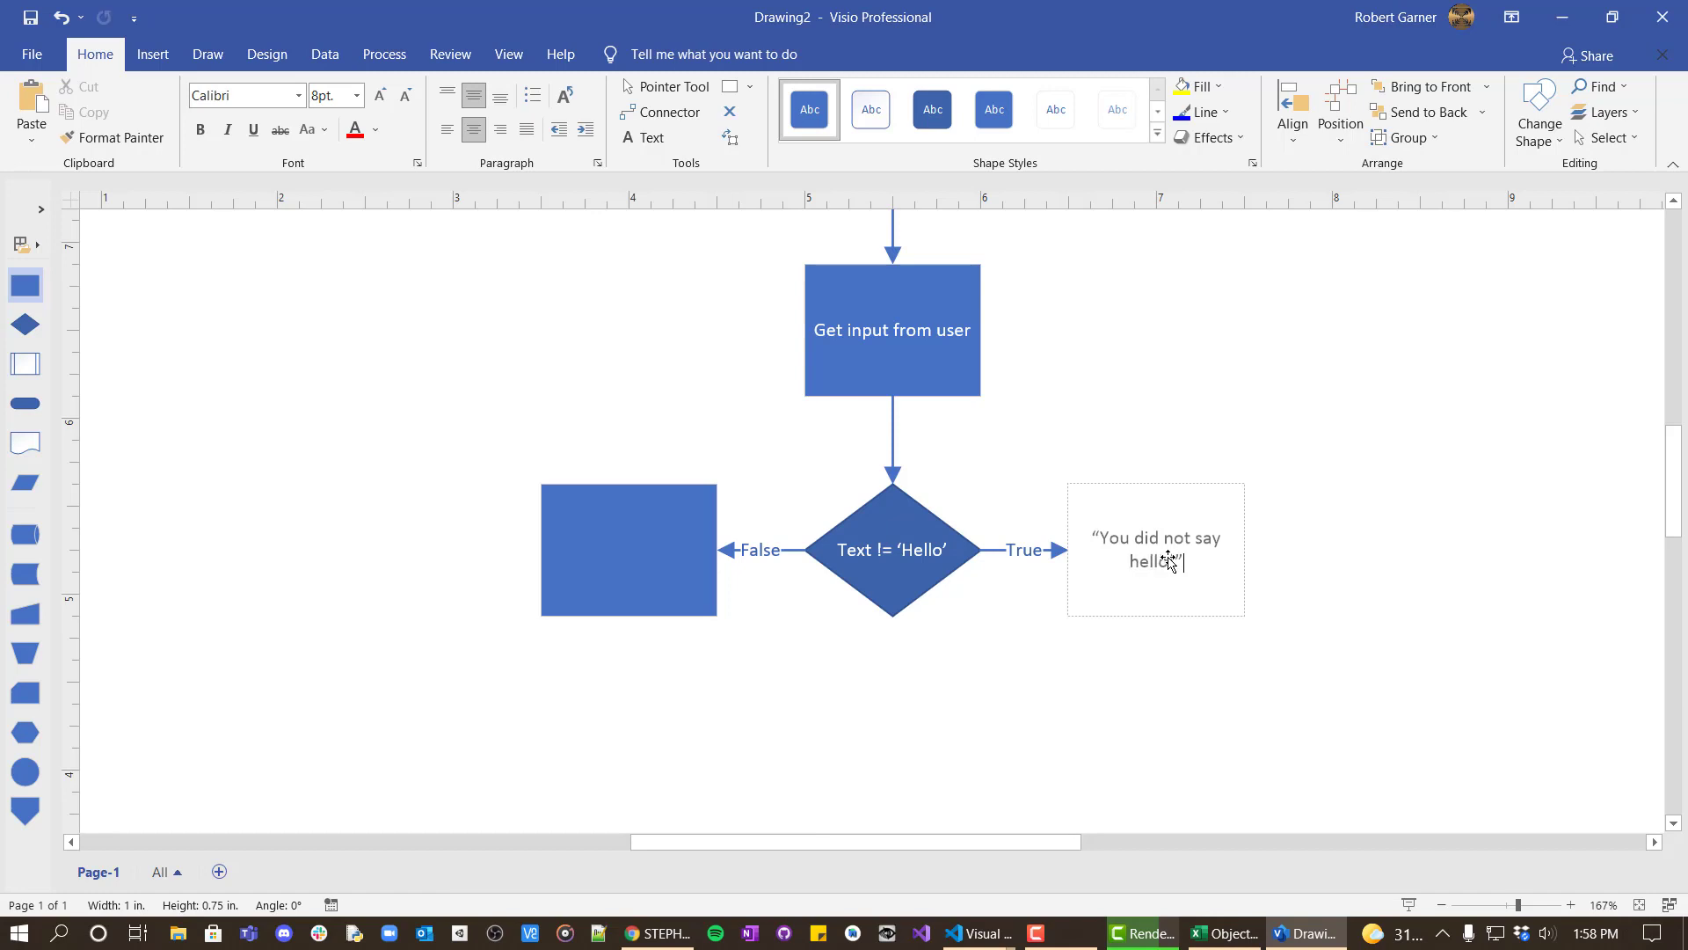
key("BackSpace")
type("!\"")
Step: Delete the False connector and the empty process to the left of the decision diamond
left_click(760, 553)
key("Delete")
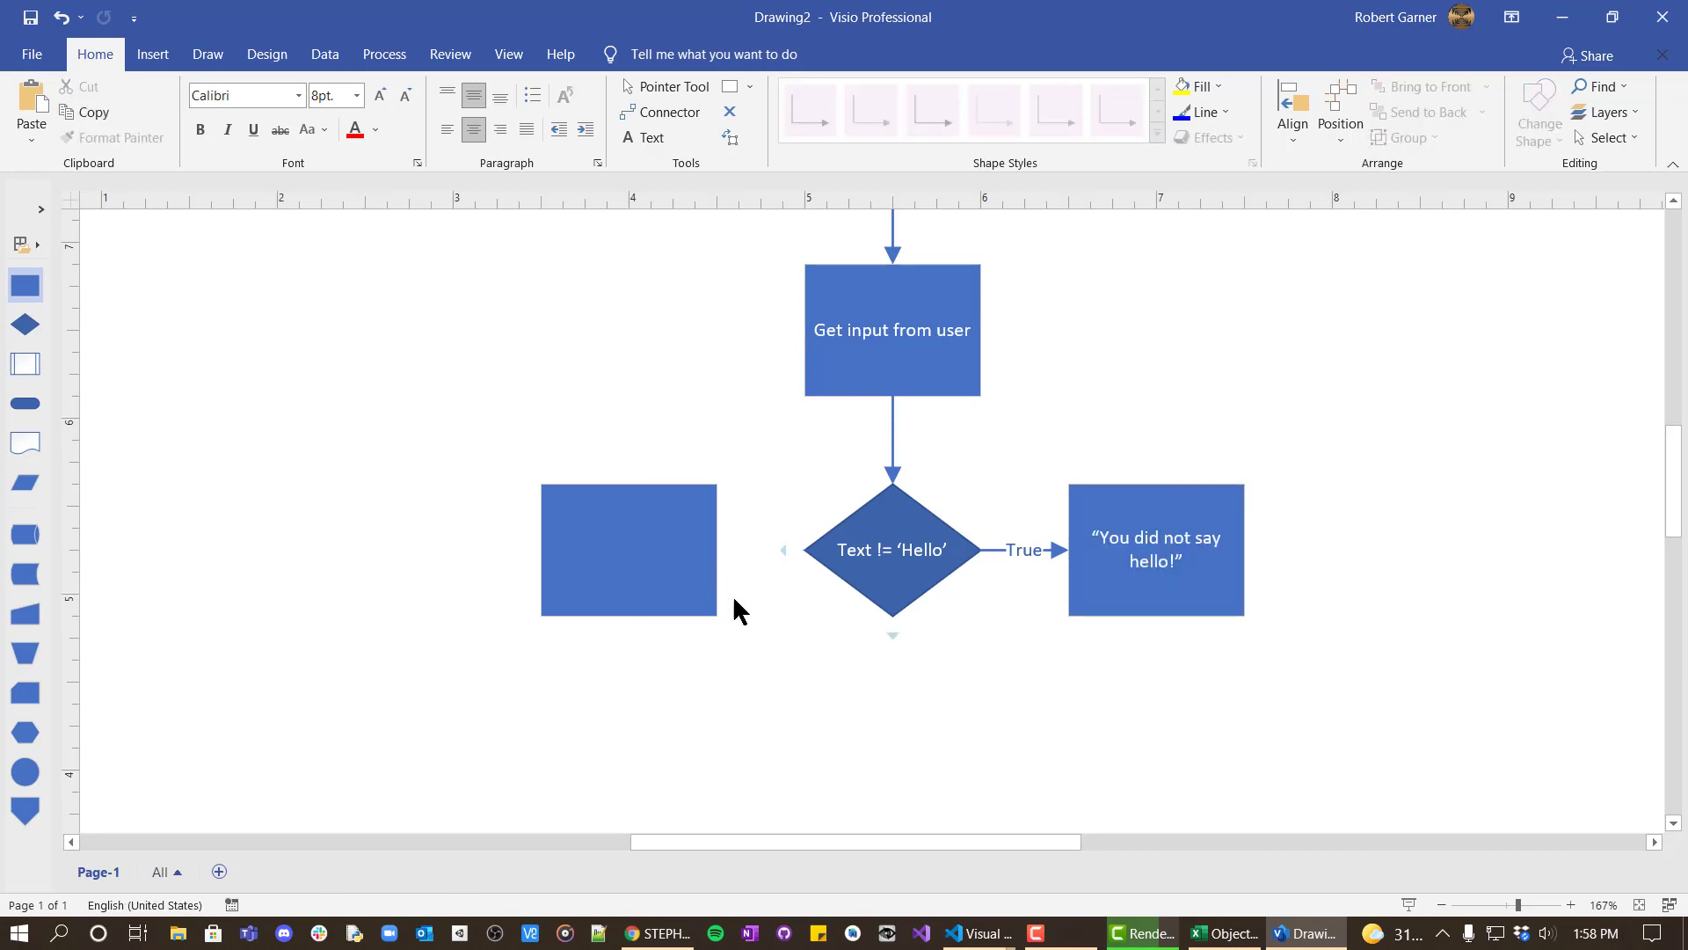
left_click(697, 577)
key("Delete")
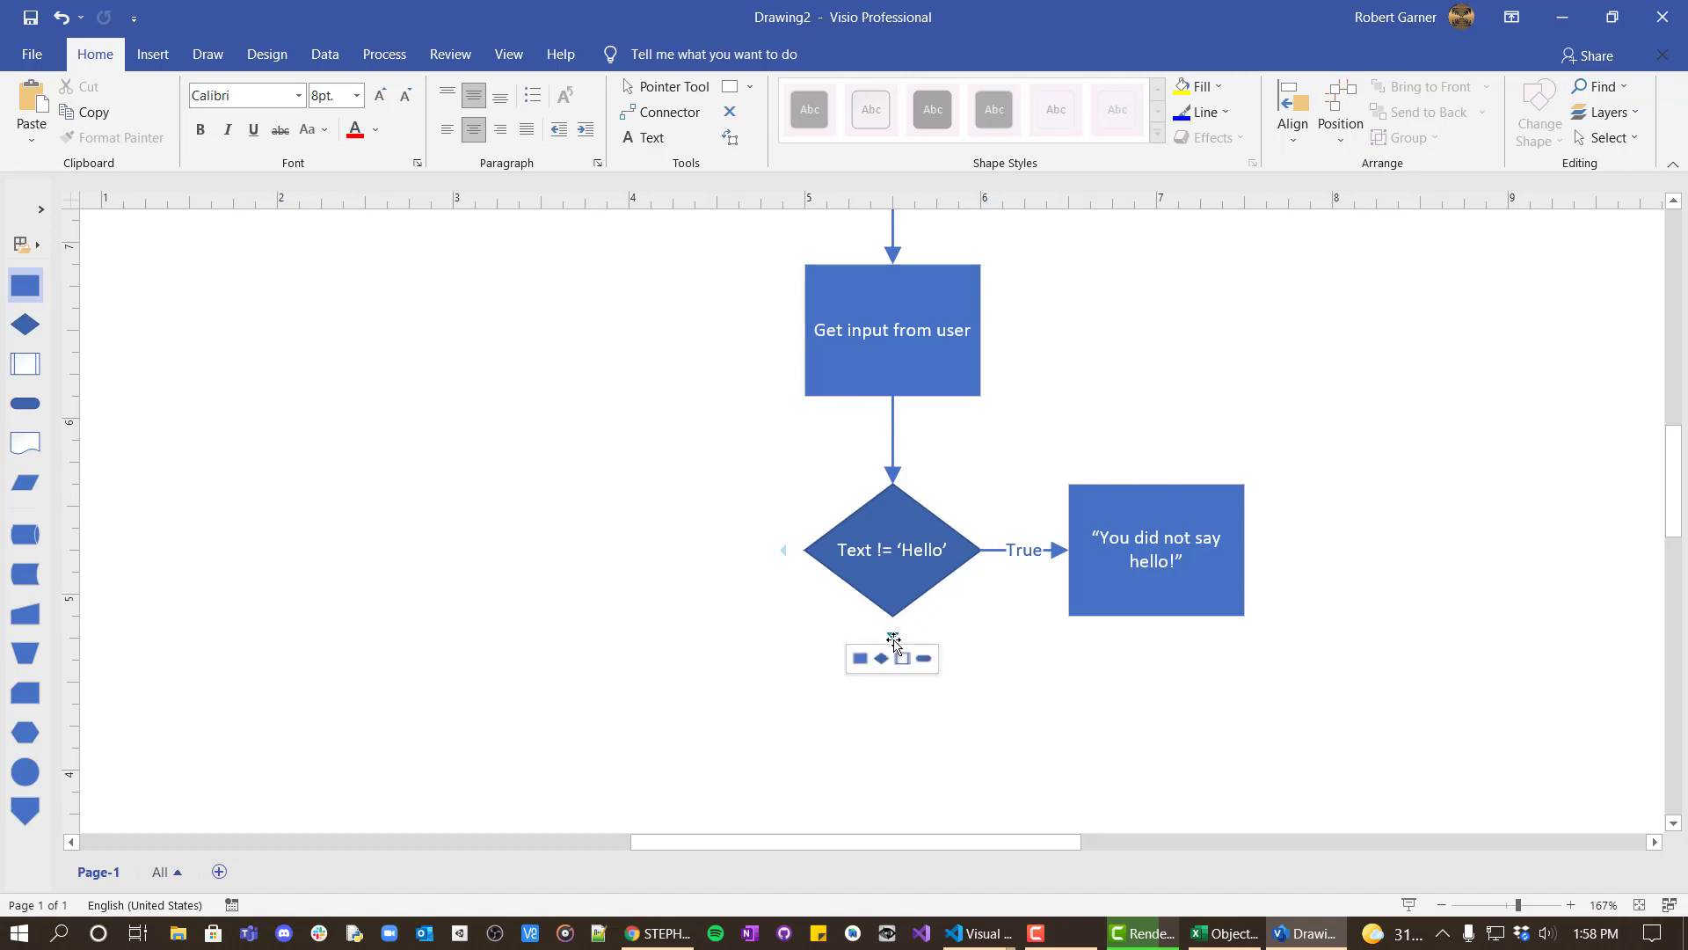
Step: Add a connected Process shape directly below the decision diamond and label its connector "False"
left_click(894, 637)
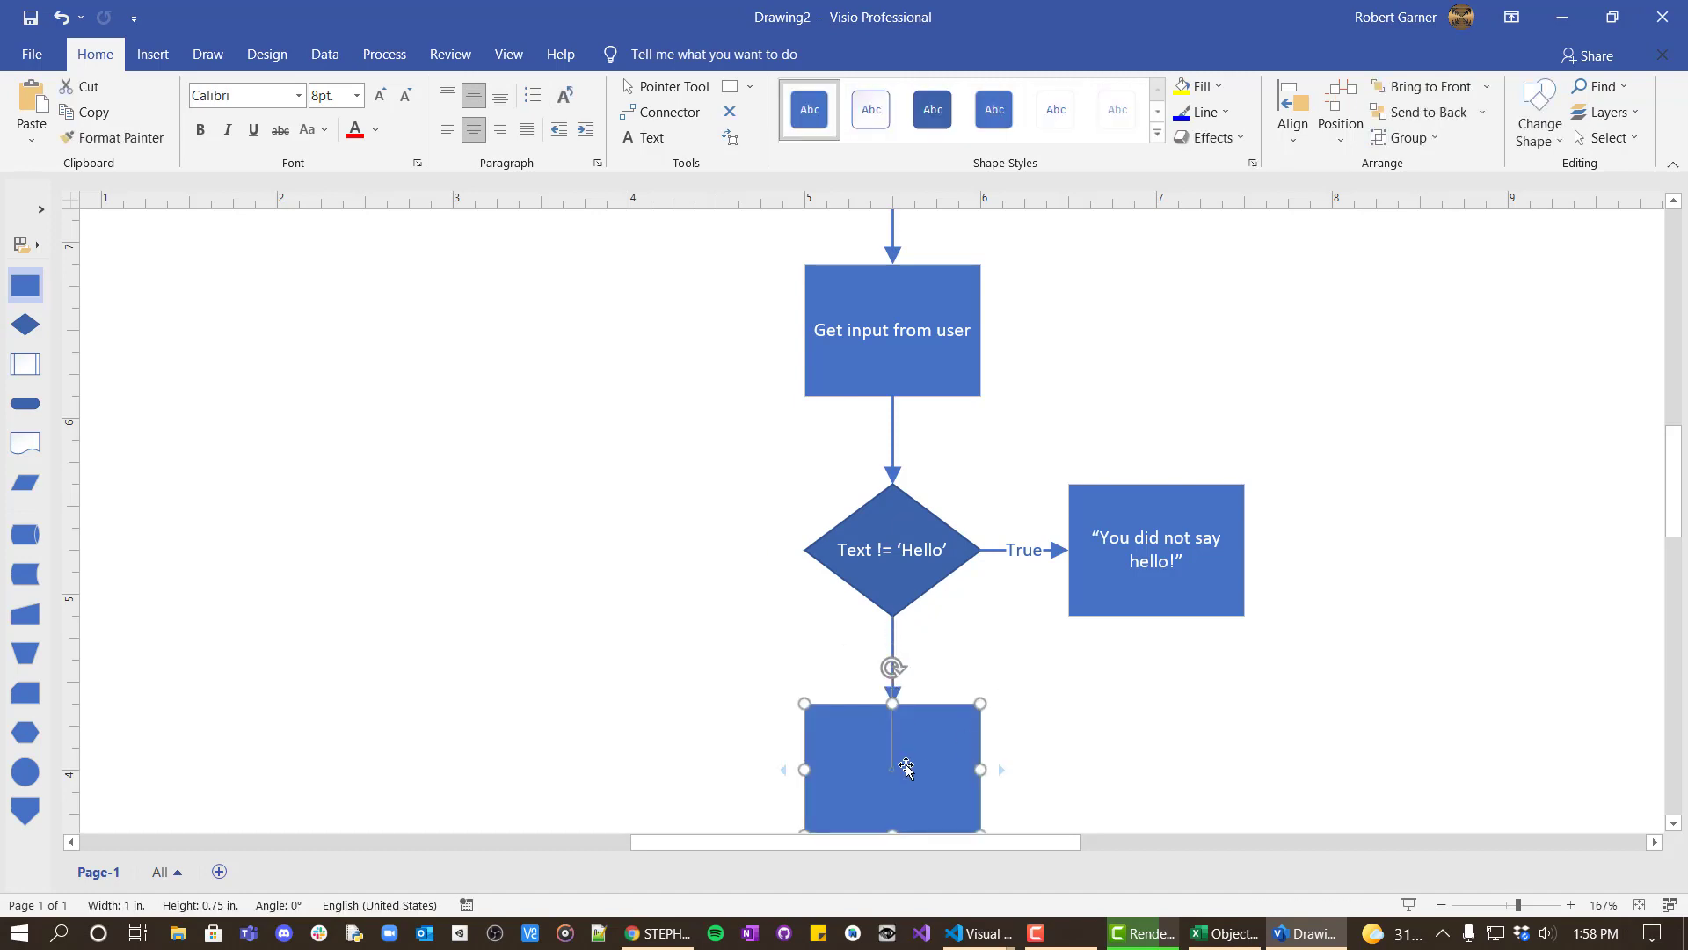
key("Escape")
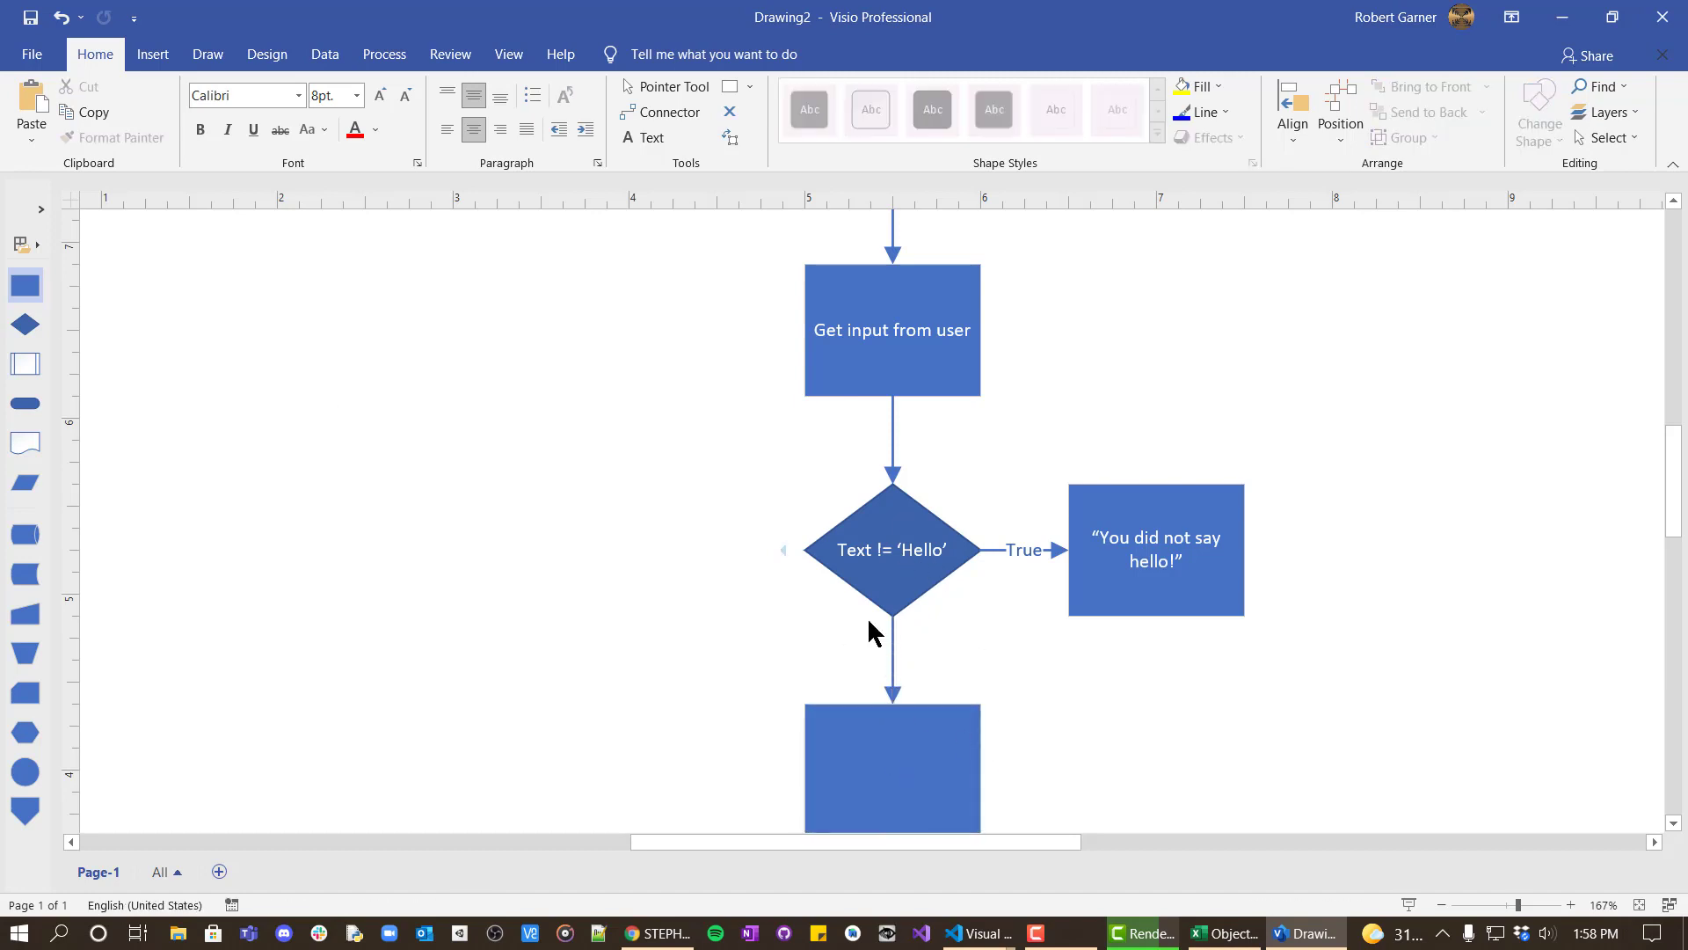
left_click(892, 654)
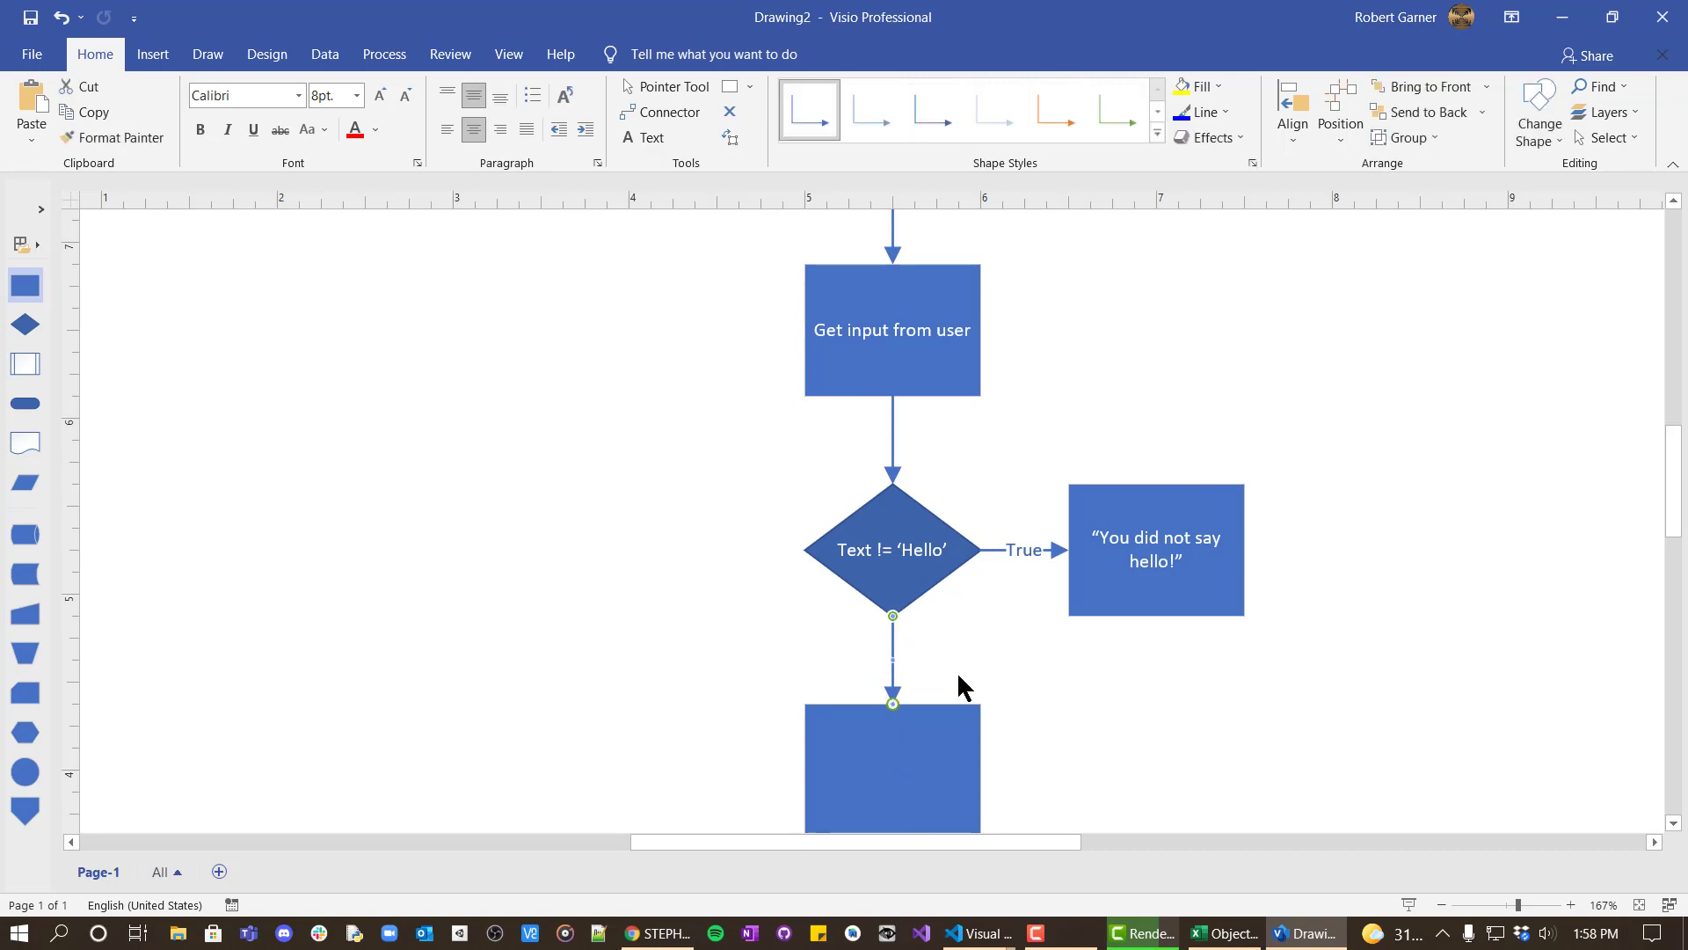
type("False")
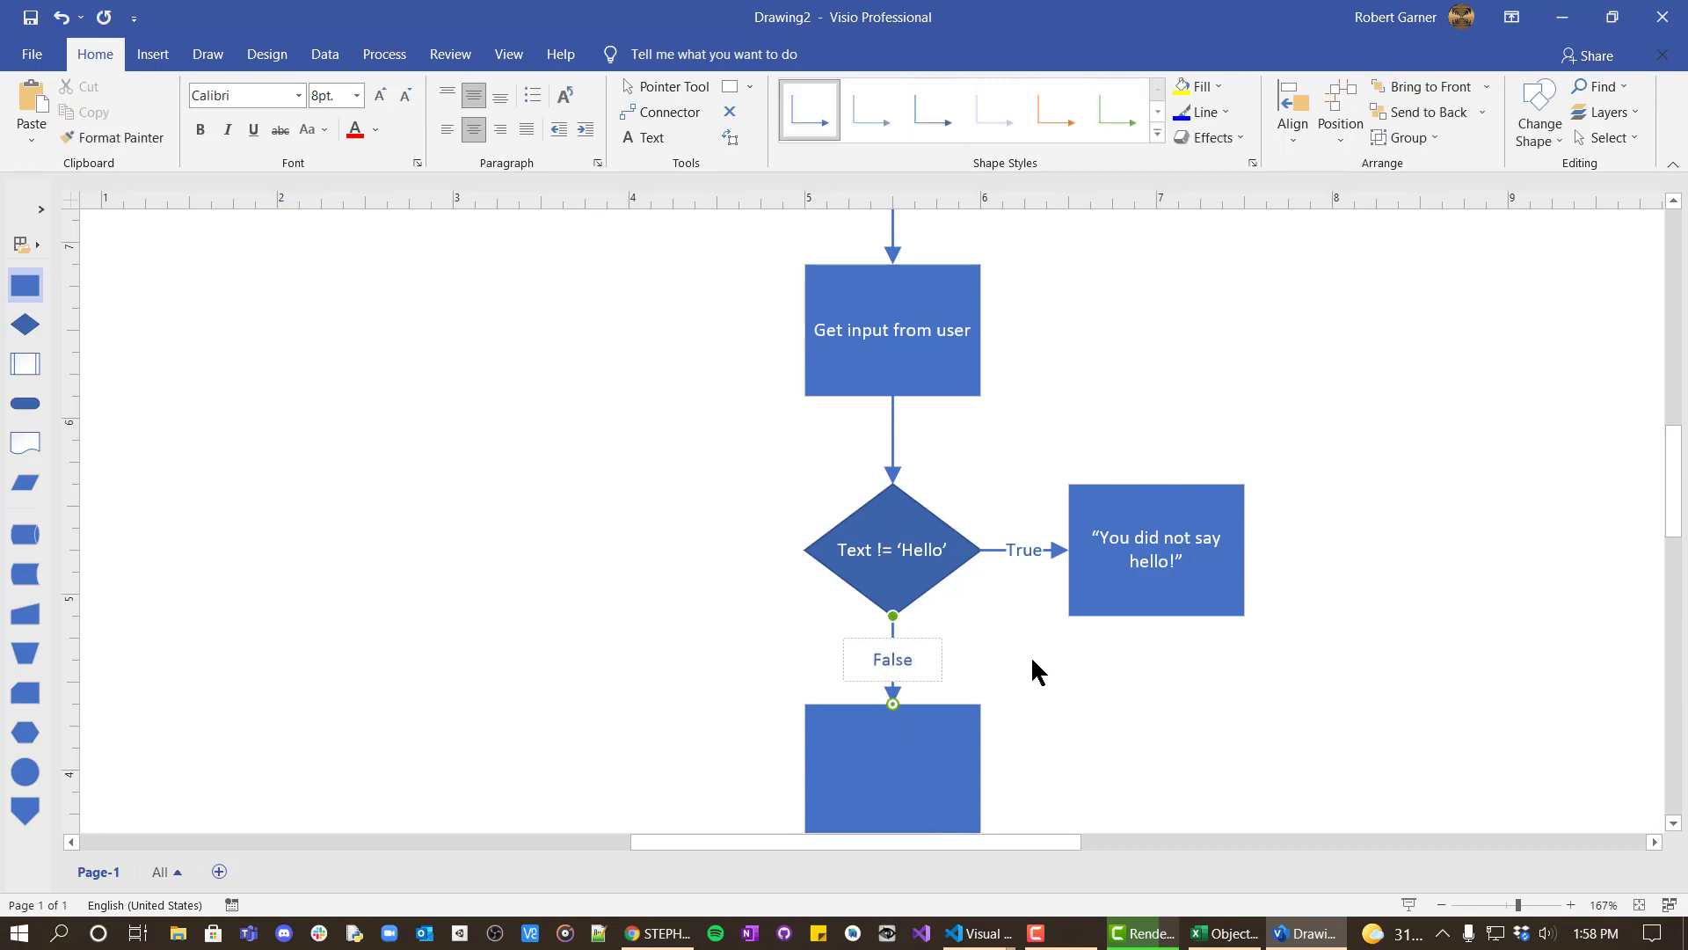
left_click(1034, 661)
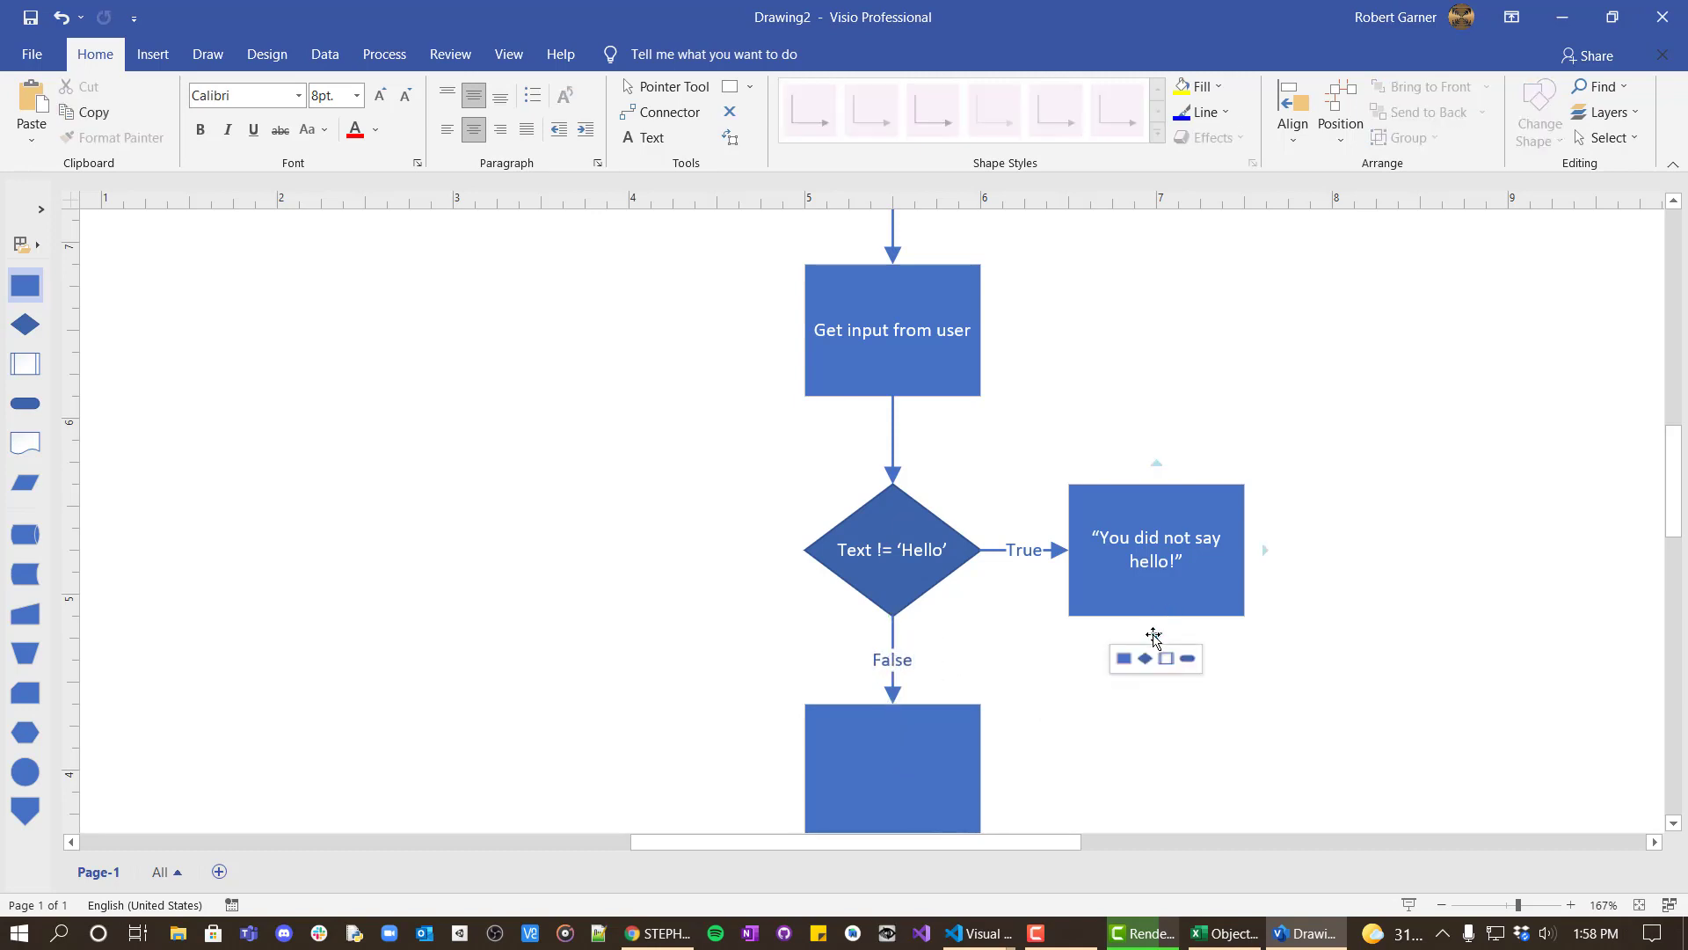
Step: Connect the underside of the "You did not say hello!" process to the side of the empty process below the decision
left_click_drag(1154, 635, 976, 769)
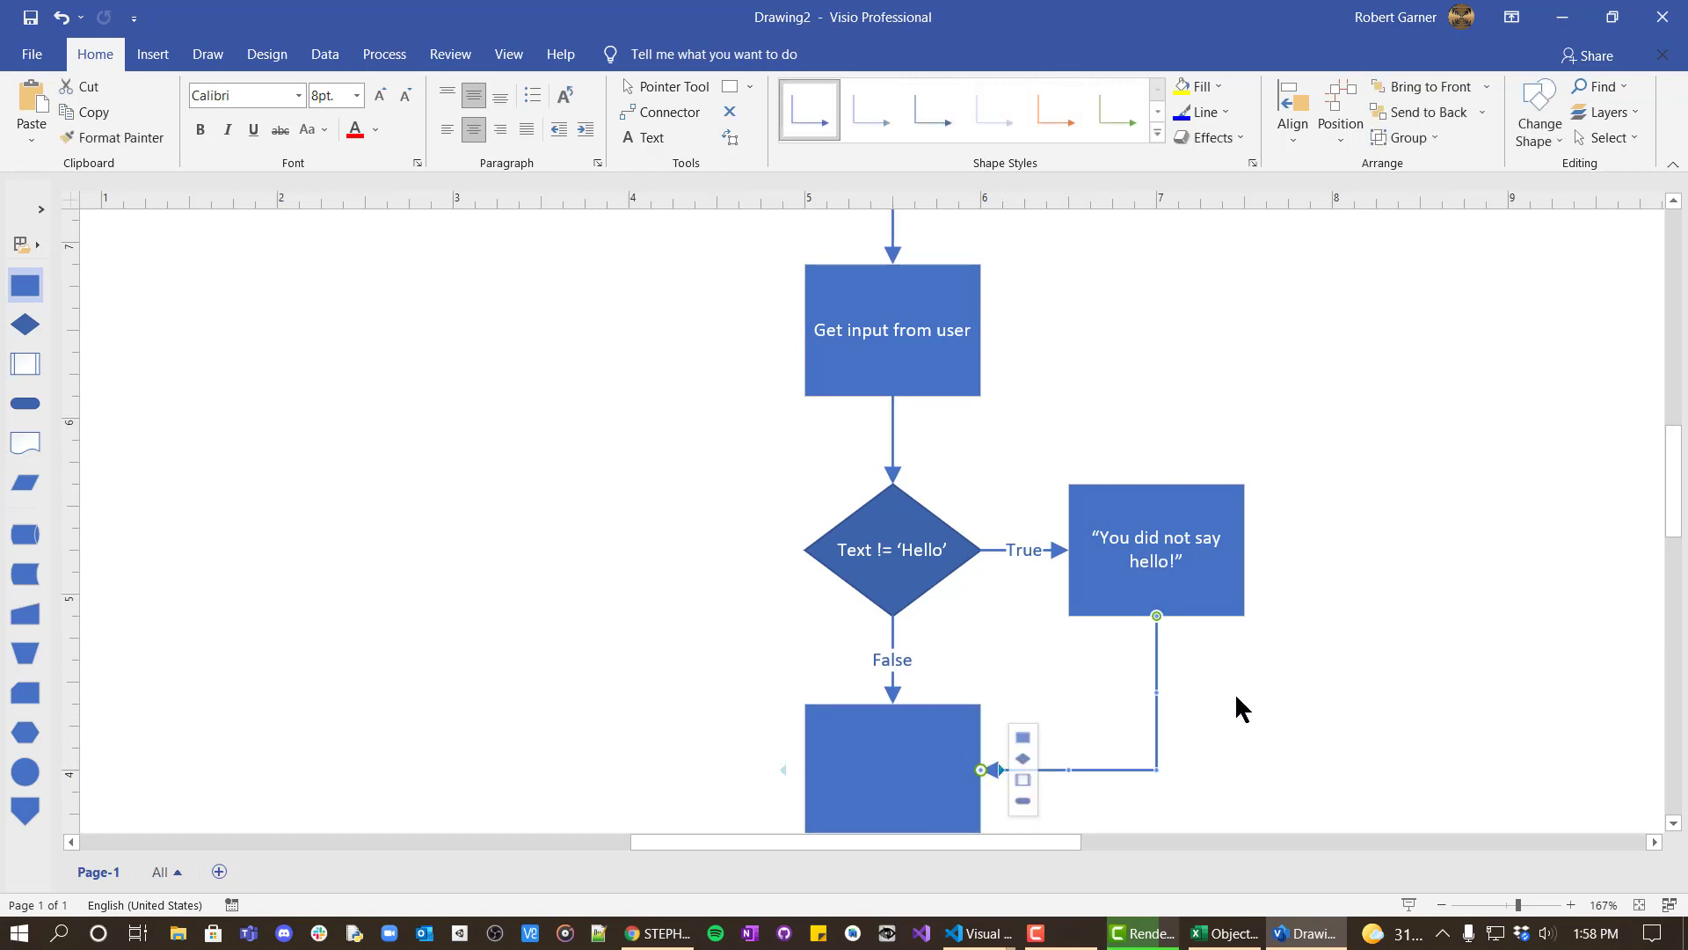
scroll(1275, 690, "down", 1)
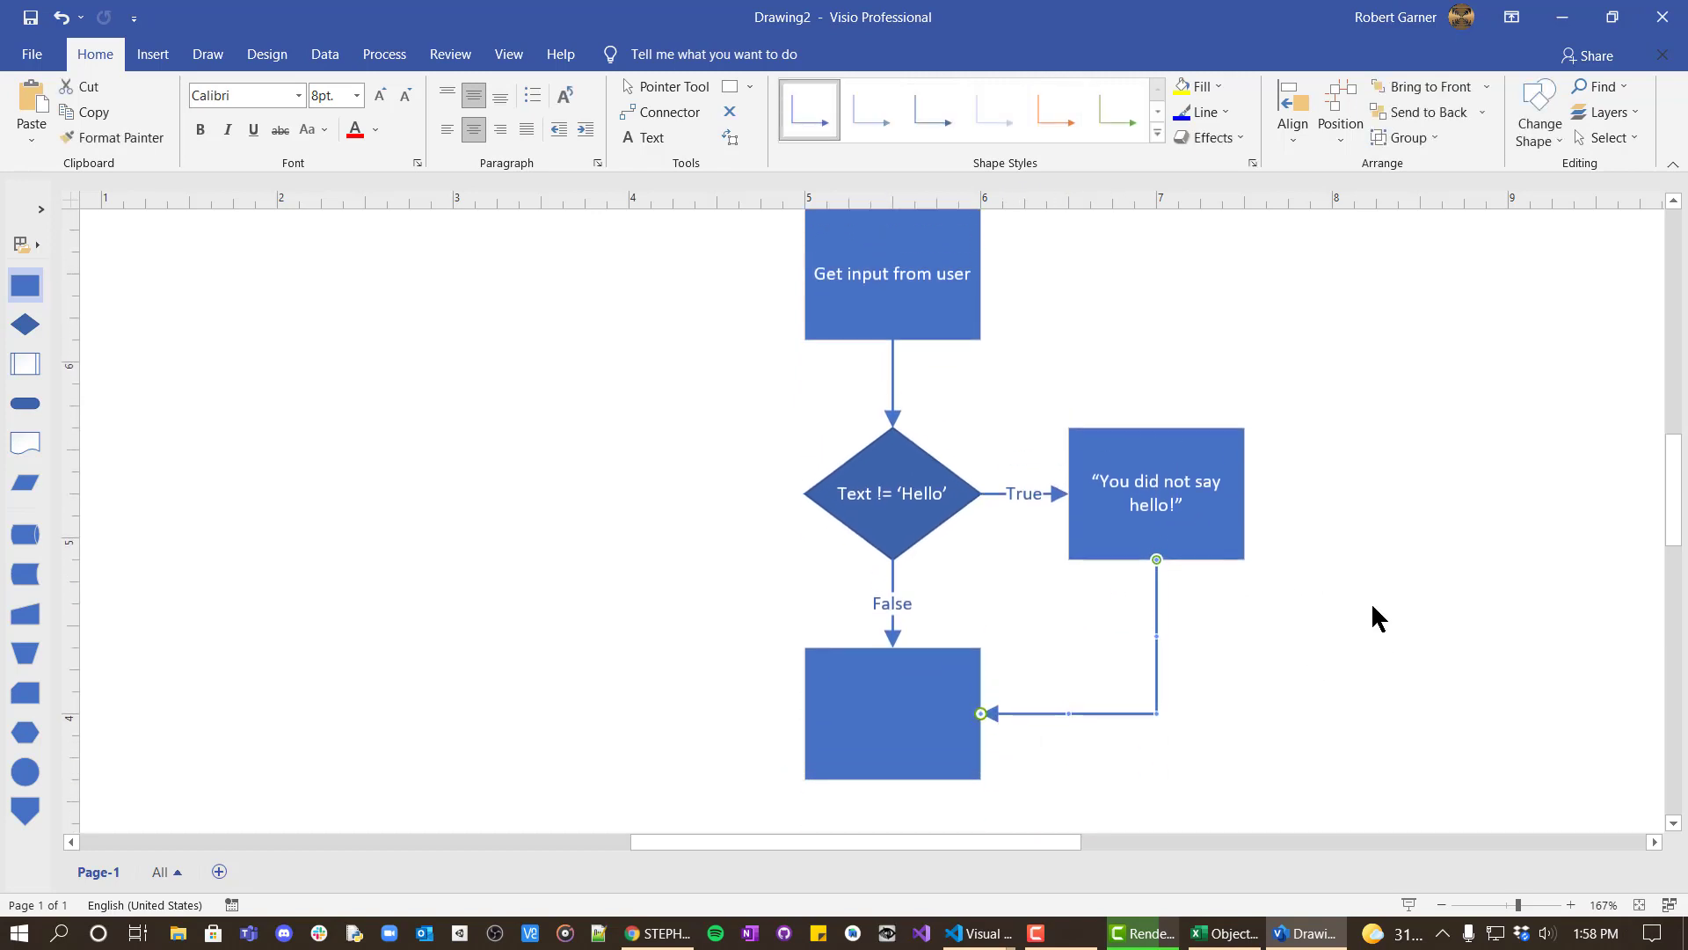
scroll(1369, 602, "down", 2, "ctrl")
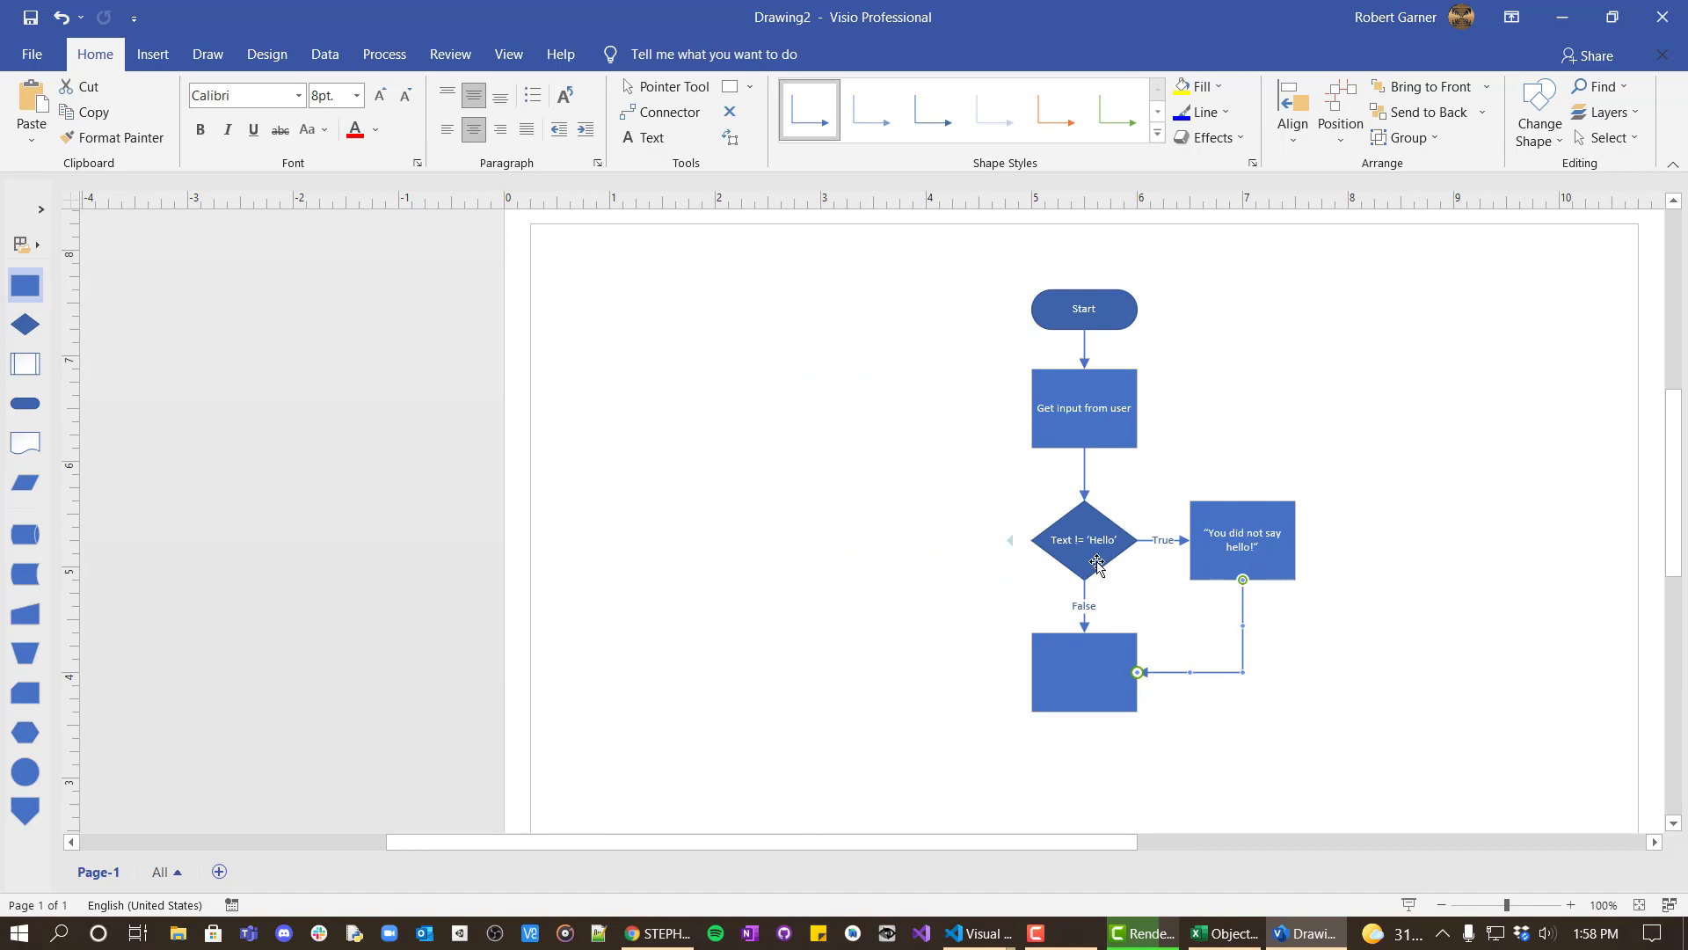
Step: Label the empty process below the decision diamond "Thank you for using my program"
left_click(1086, 676)
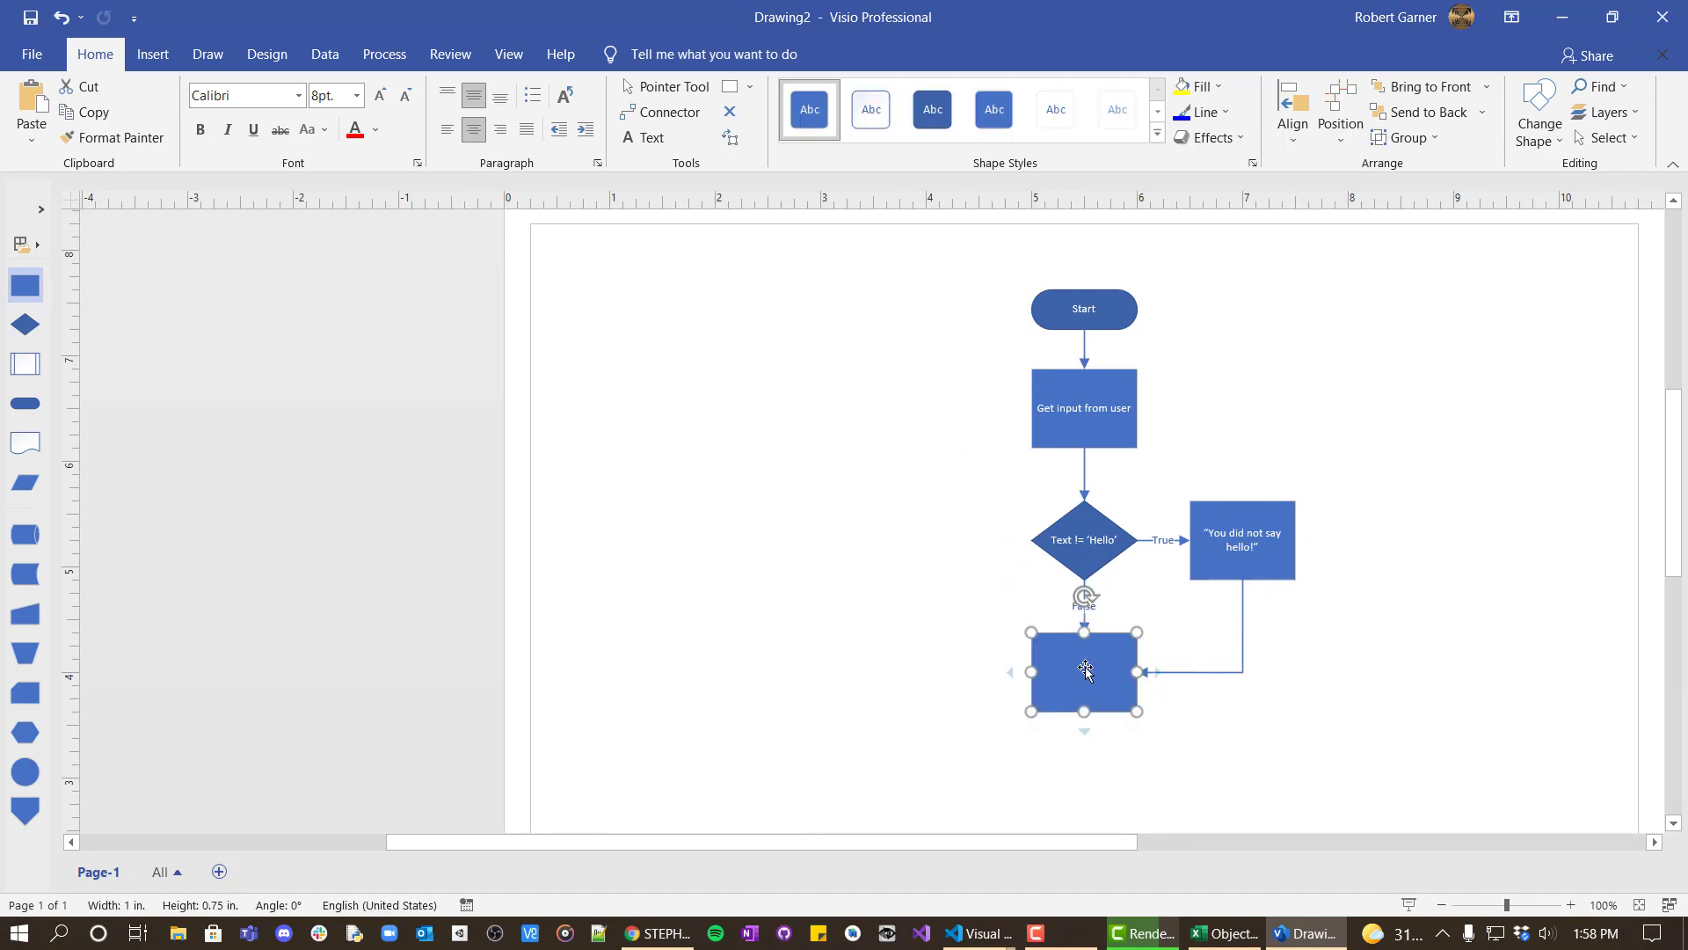
key("ctrl+z")
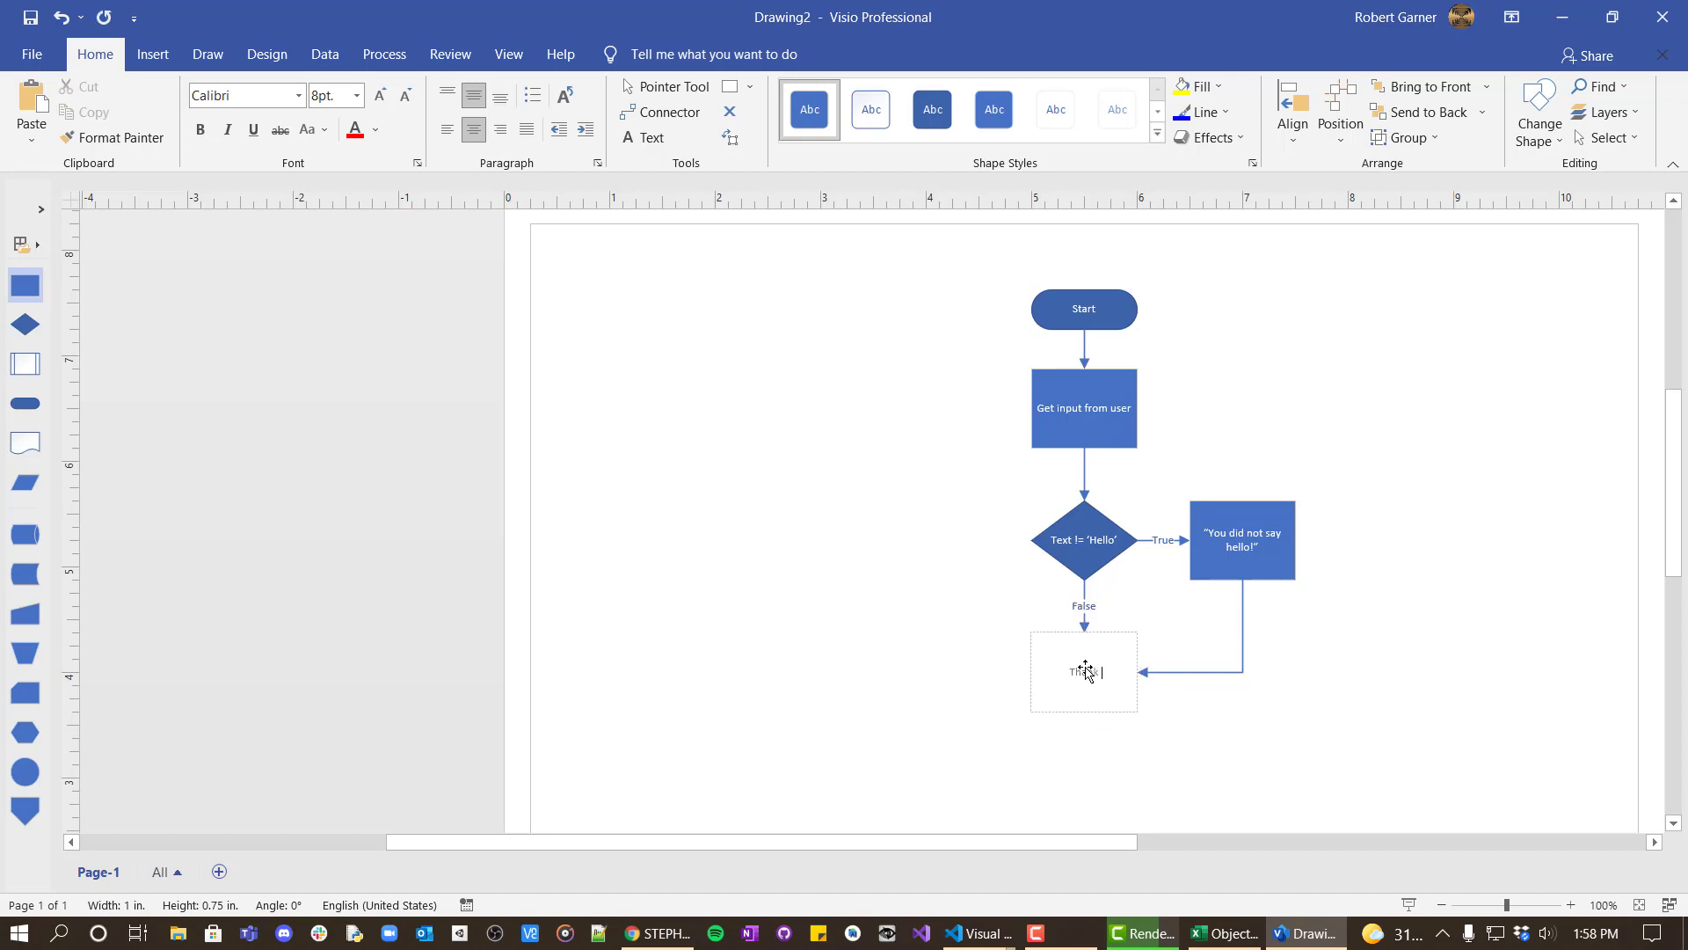
type("or using my program")
key("BackSpace")
key("BackSpace")
key("BackSpace")
type("ram")
left_click(1000, 684)
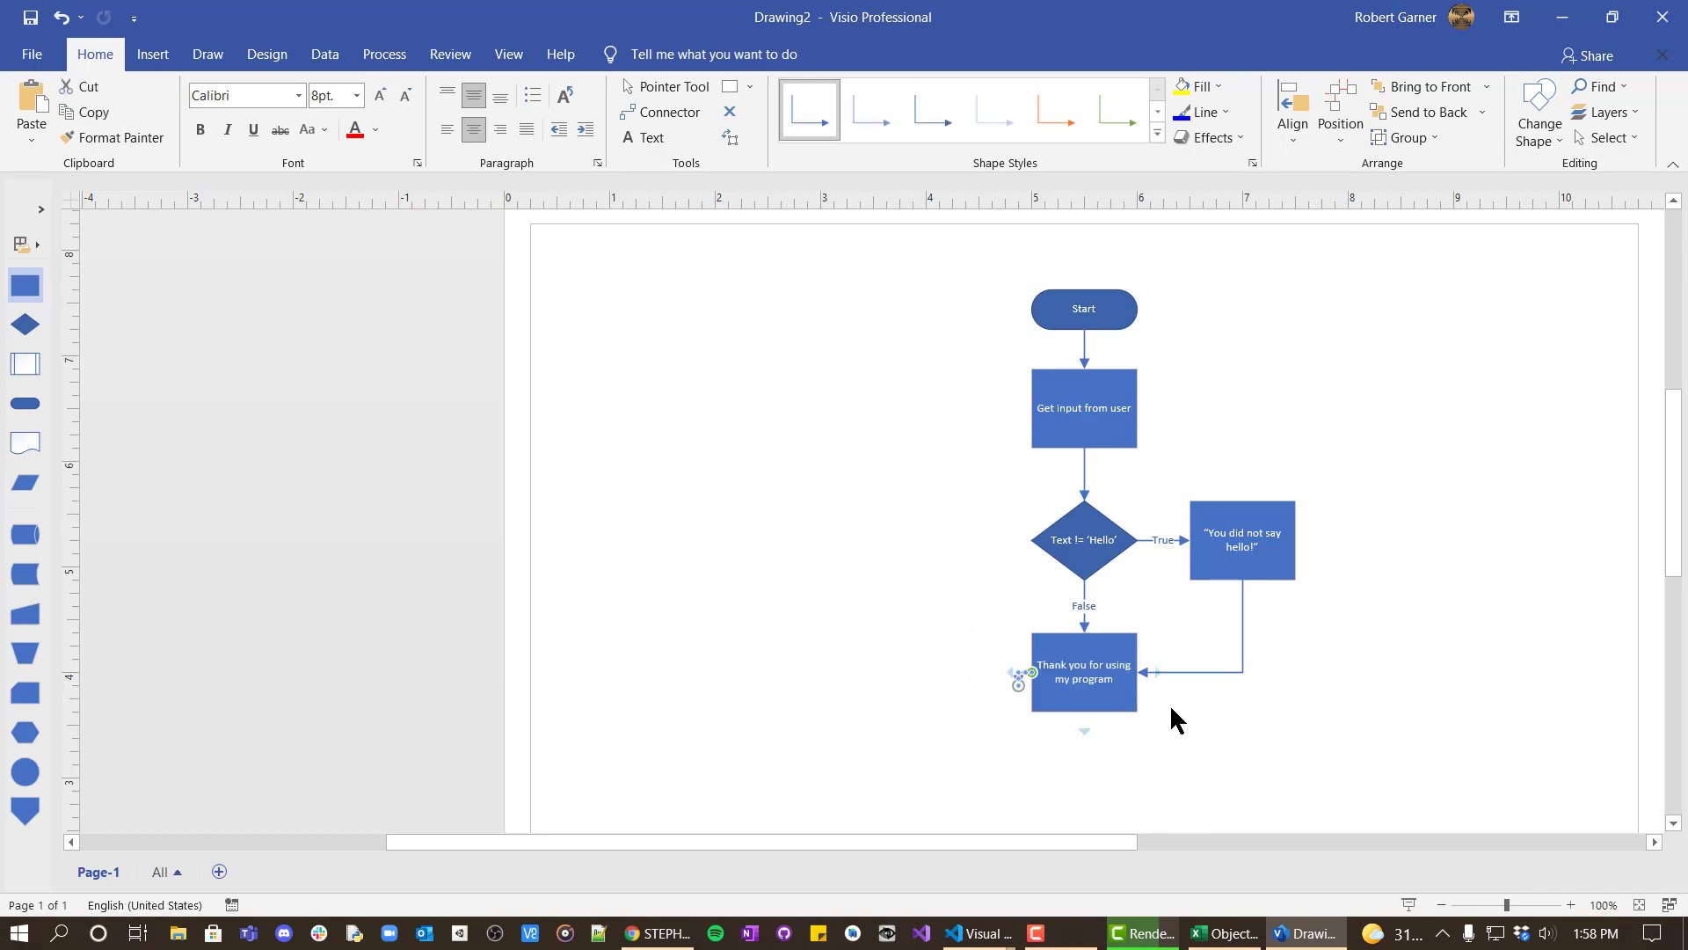
left_click(1084, 730)
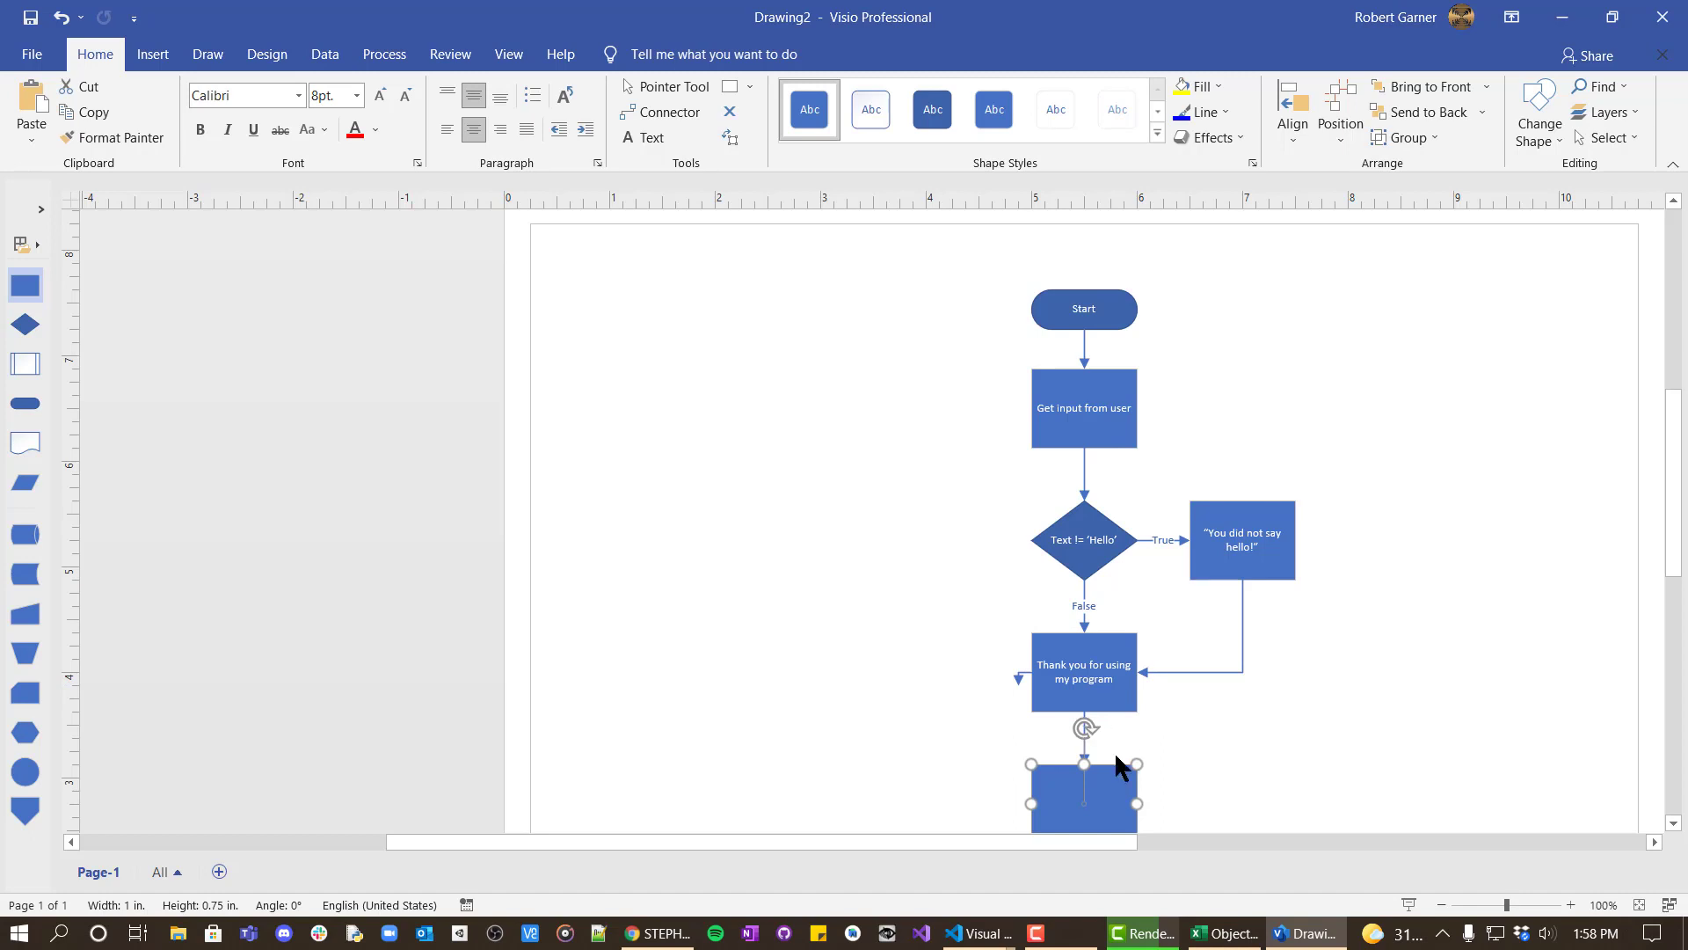
key("Escape")
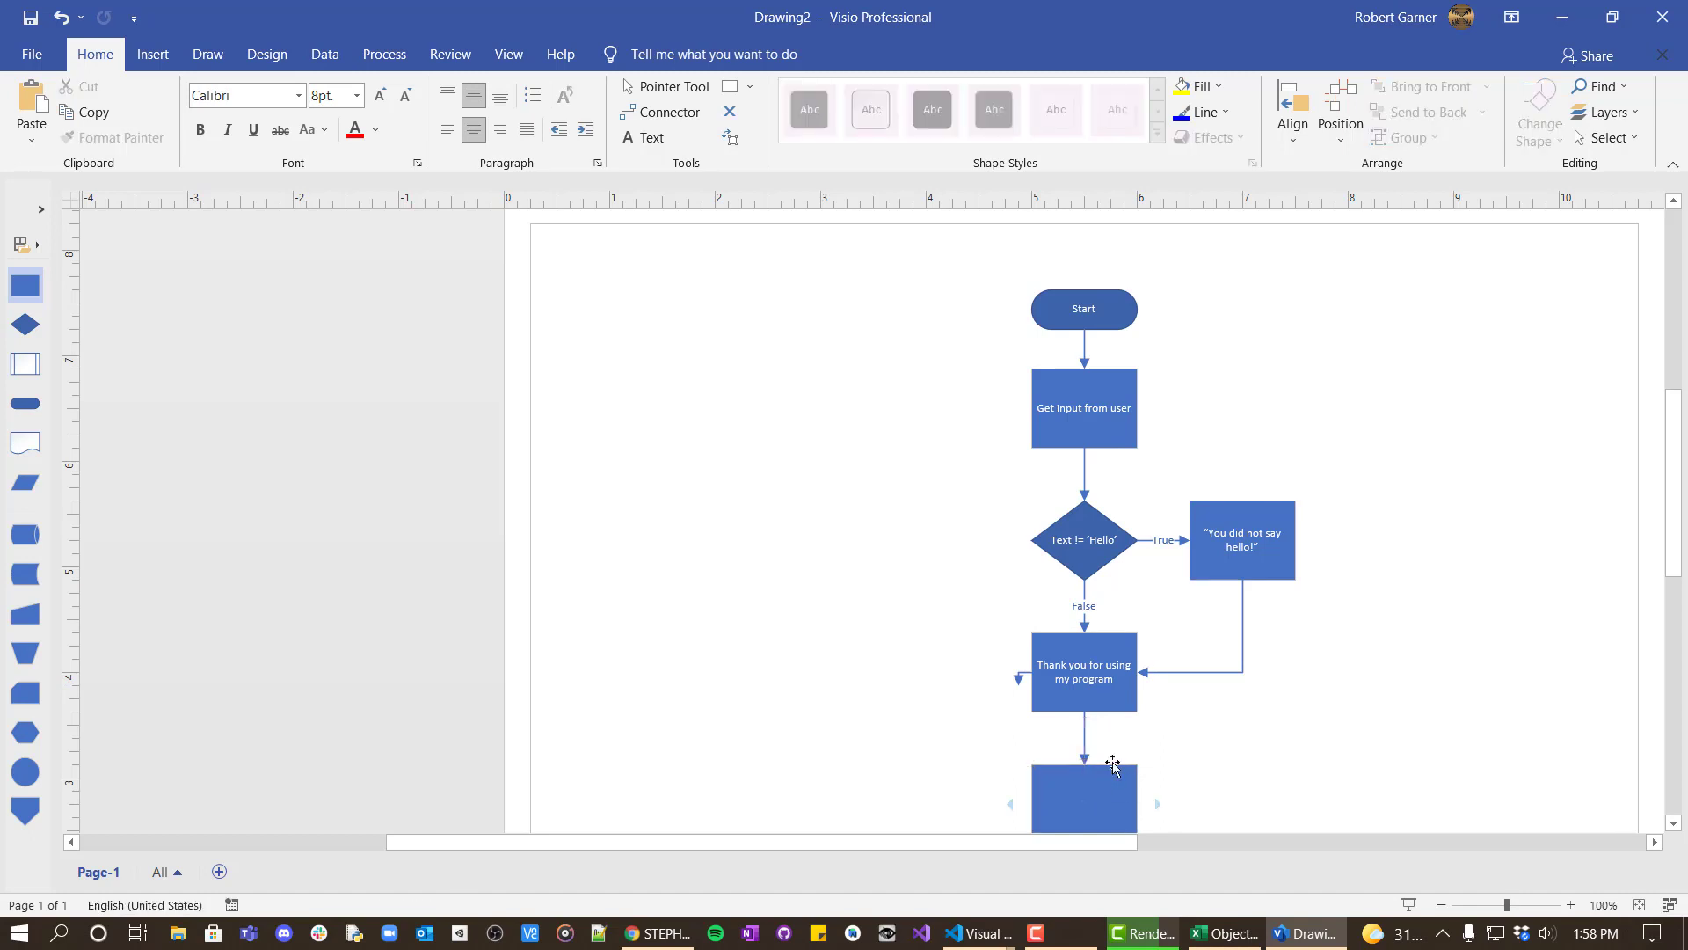
left_click(1112, 770)
key("Delete")
Step: Add a connected Start/End terminator shape below the thank-you process and label it "End"
mouse_move(1087, 722)
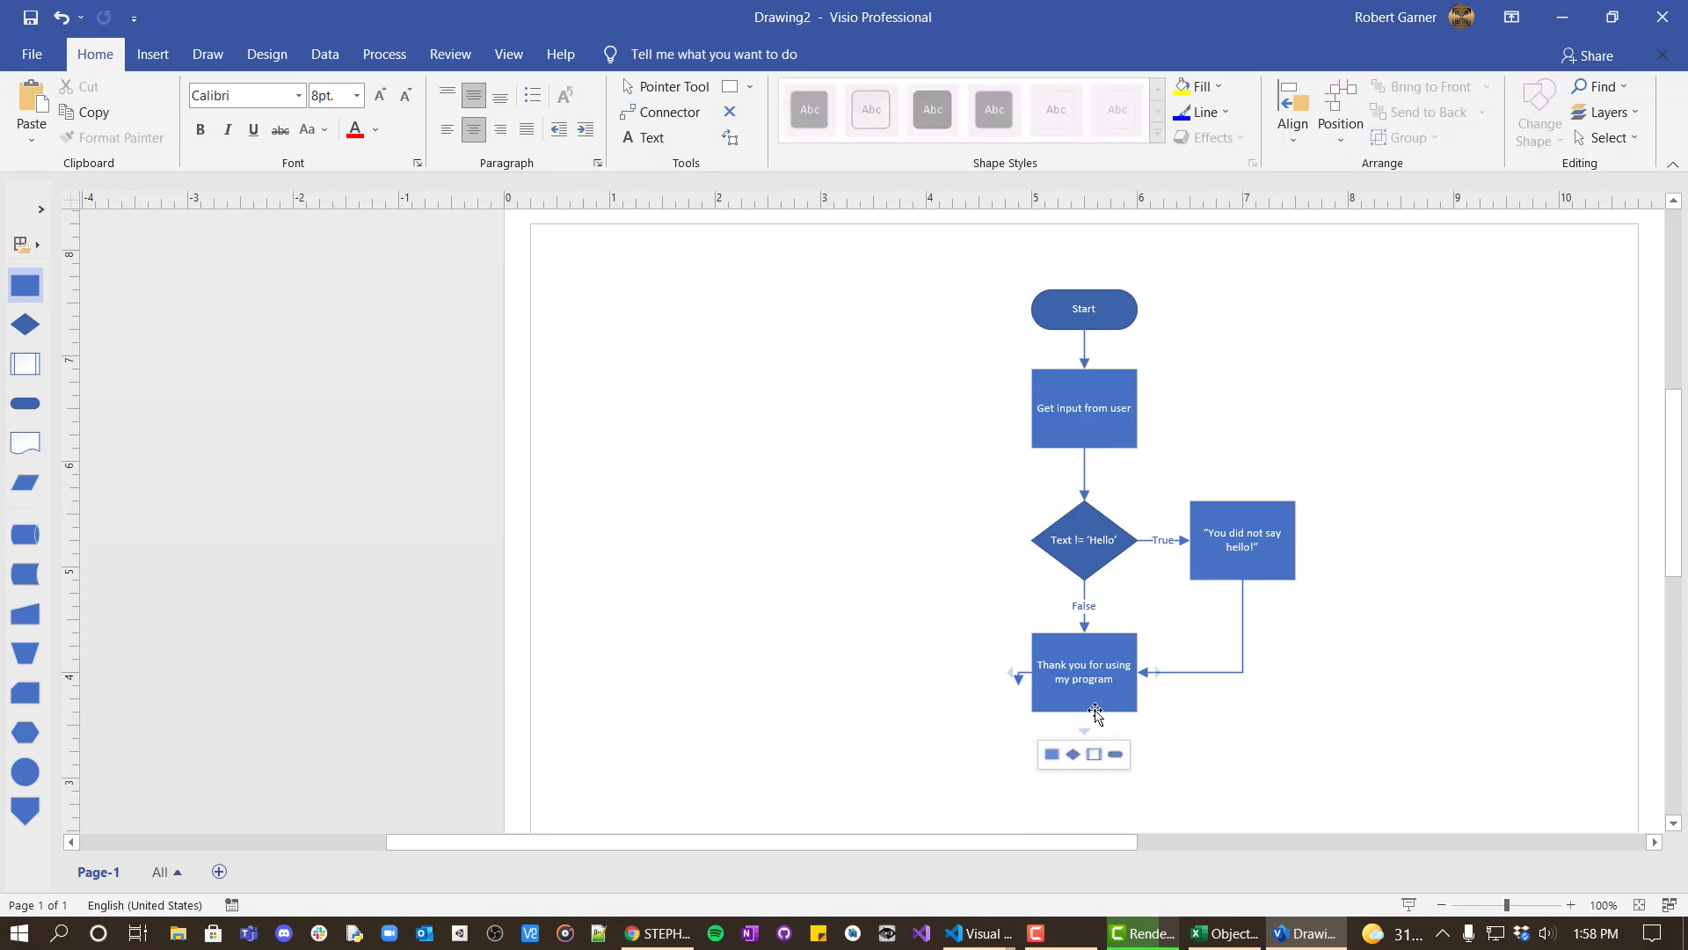
left_click(1115, 756)
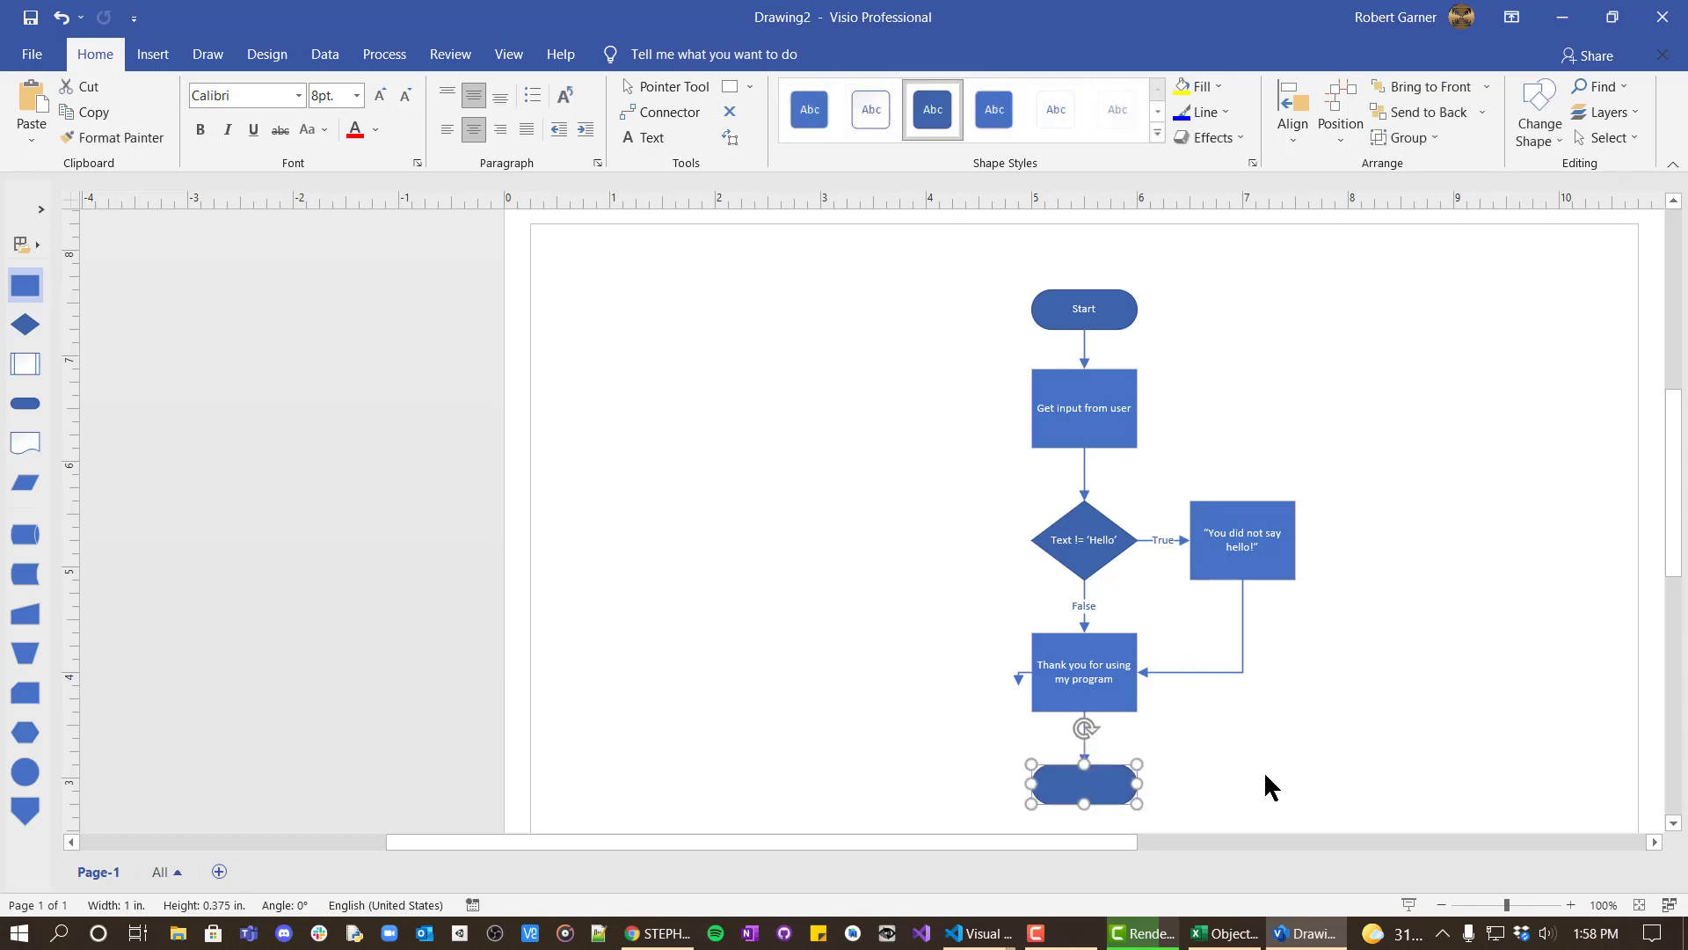
key("Escape")
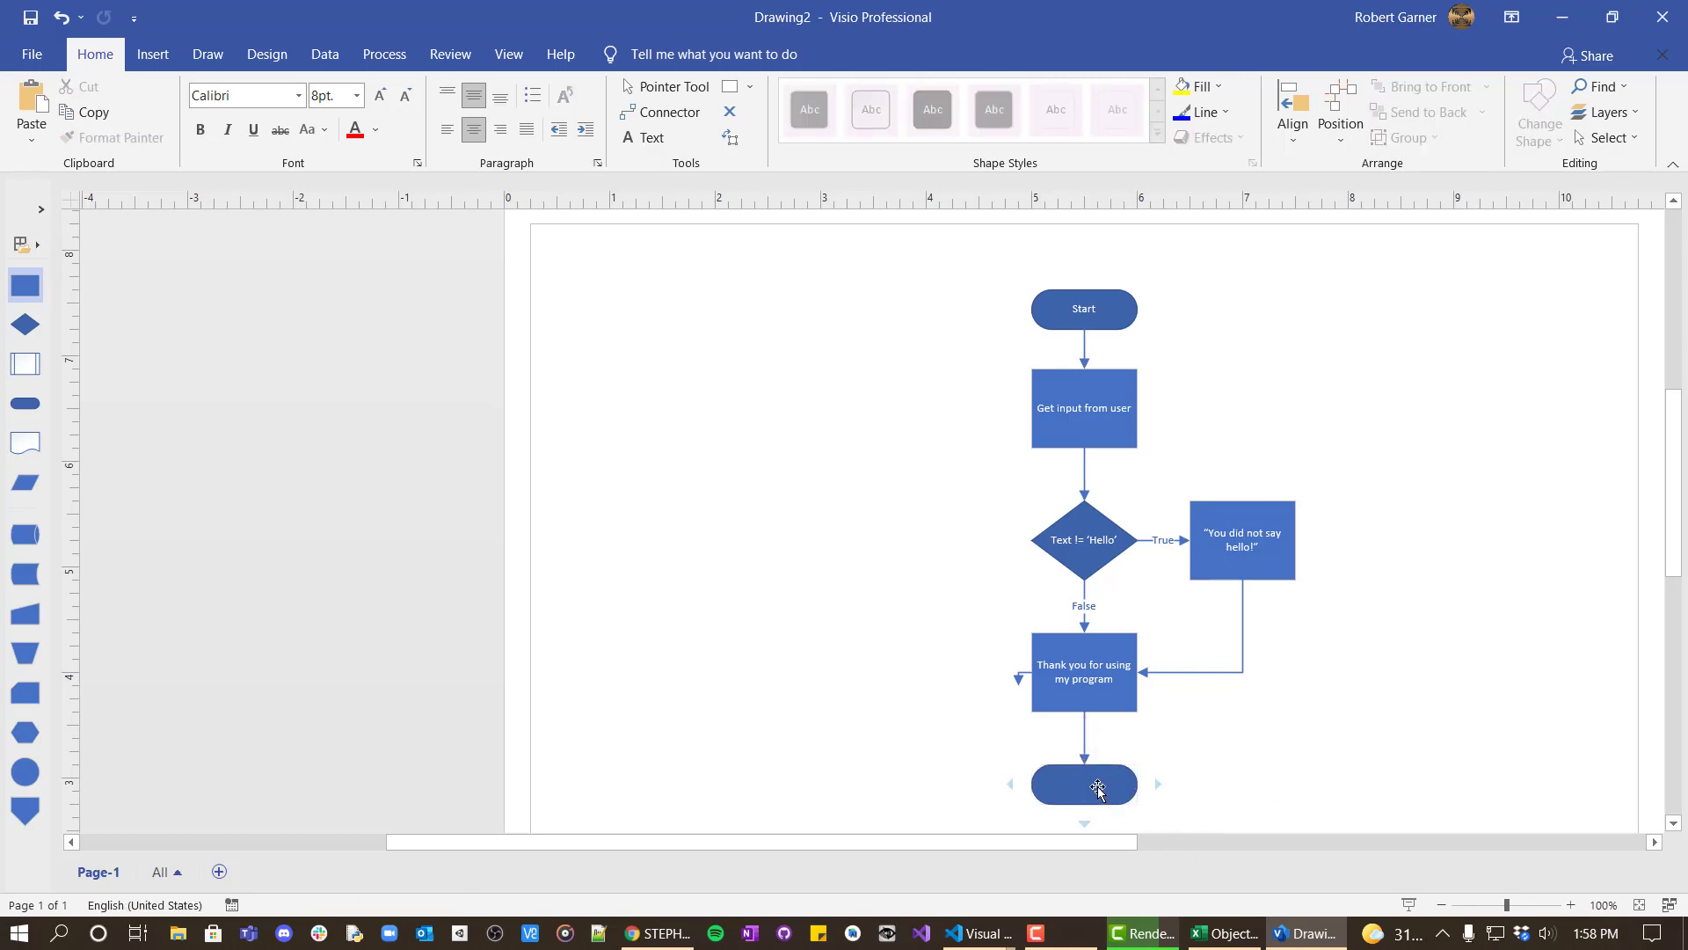
double_click(1099, 789)
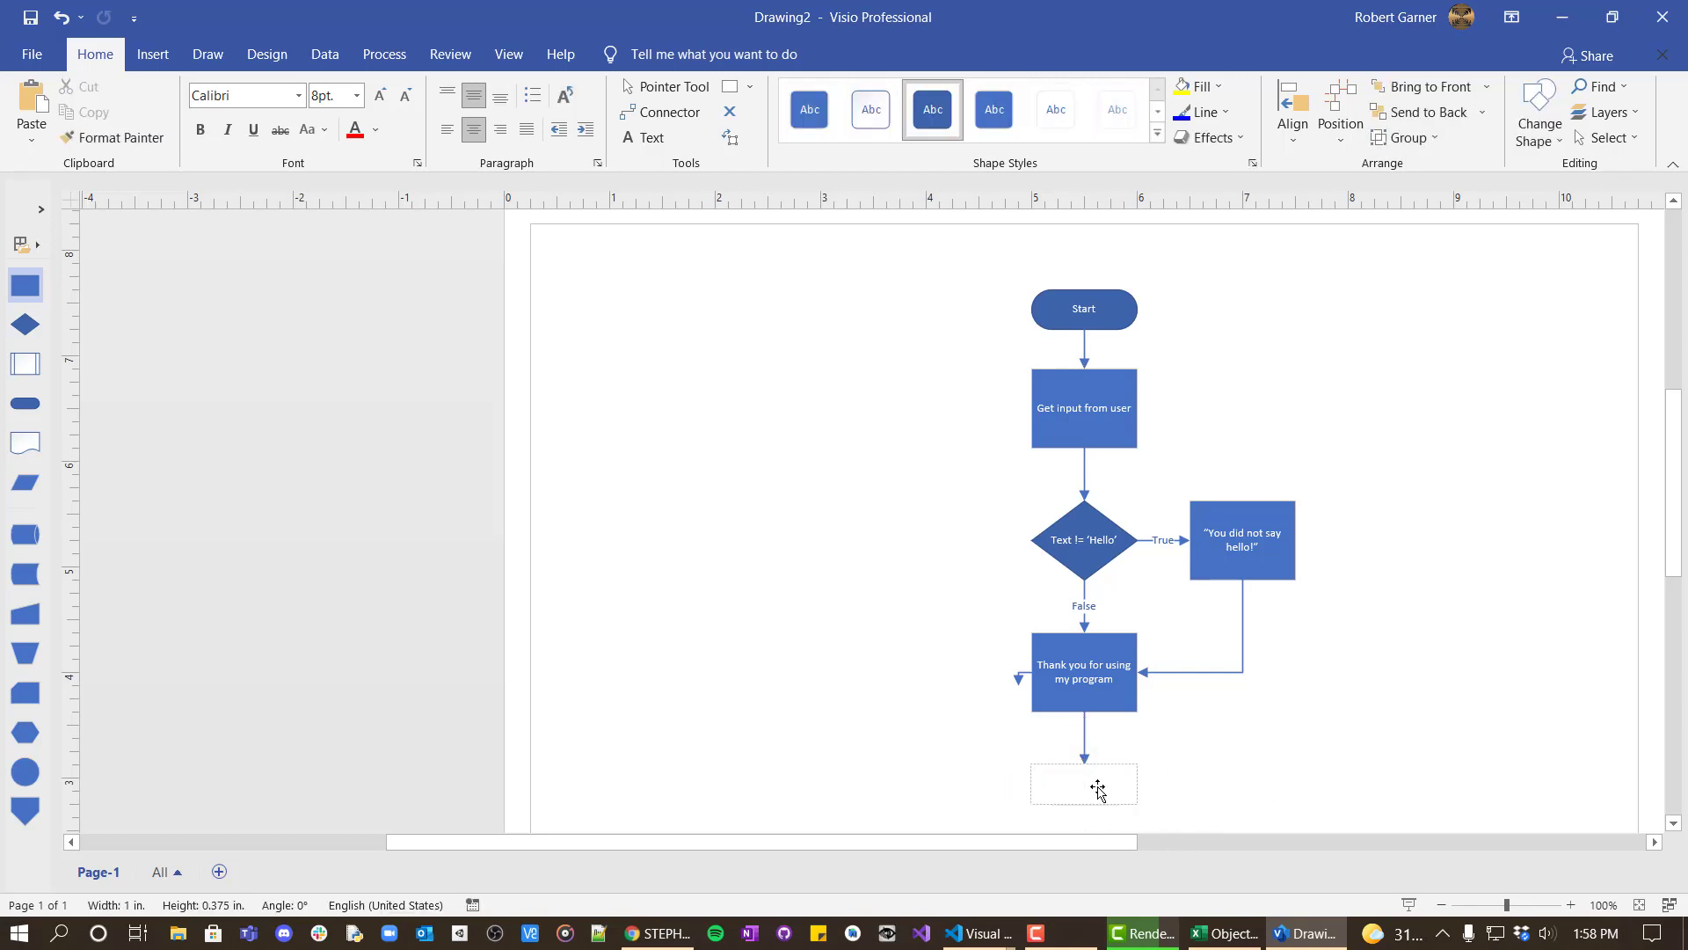
left_click(1486, 750)
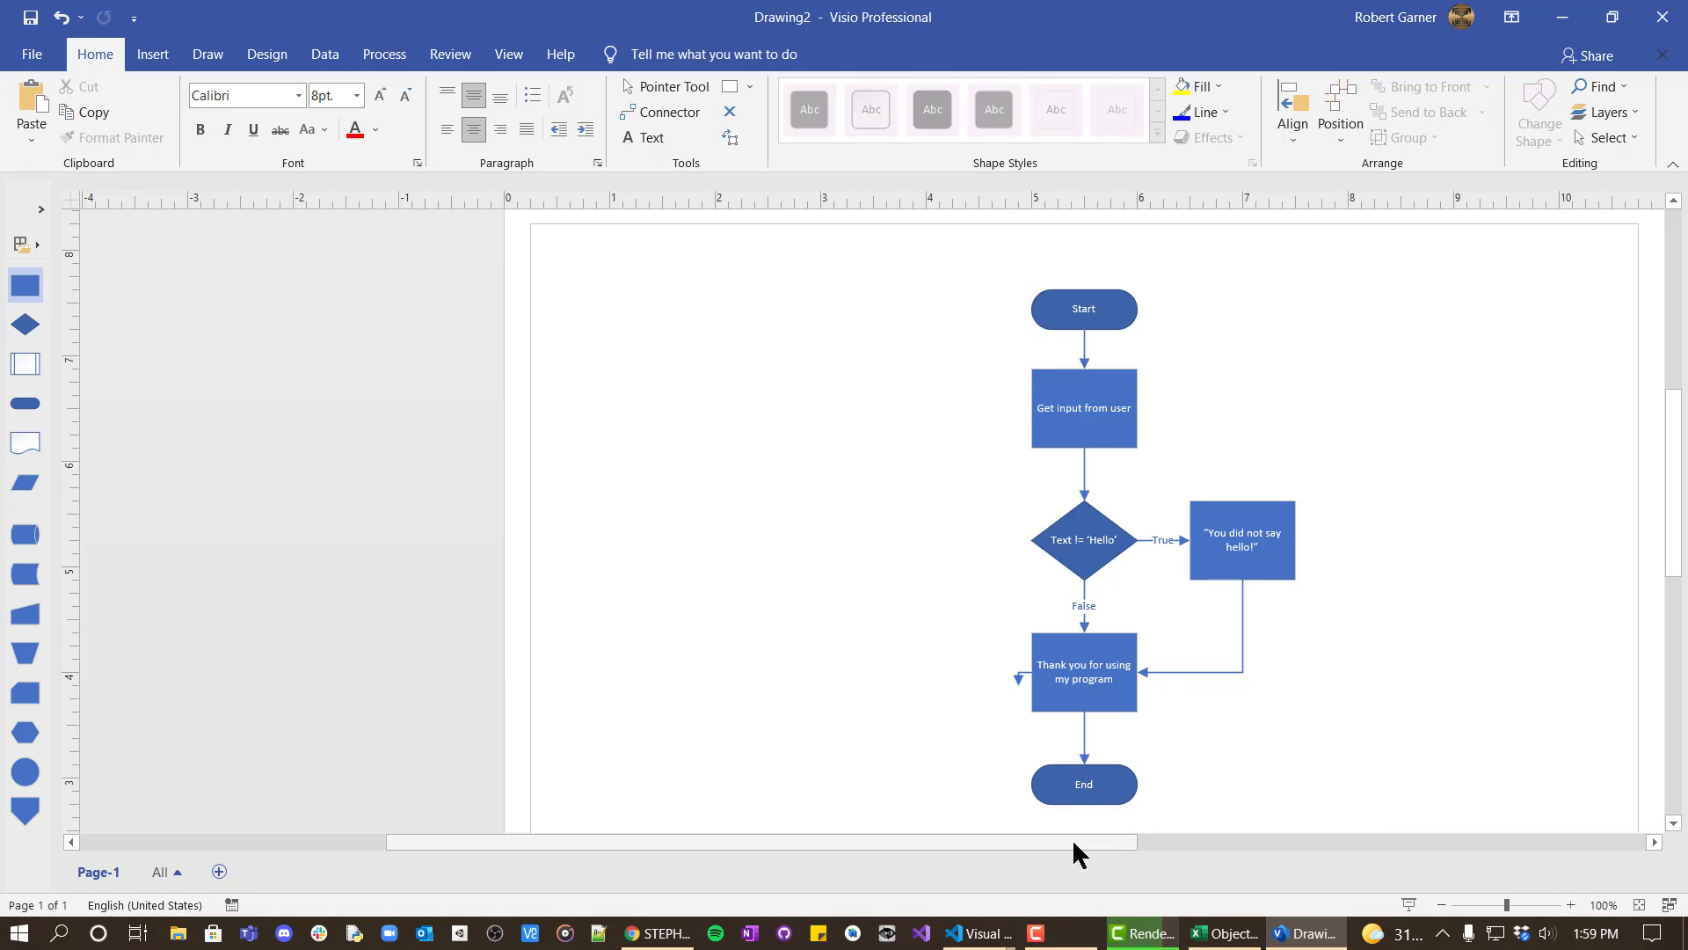
Step: Delete the stray connector stub on the left side of the thank-you process
left_click_drag(1073, 837, 1164, 835)
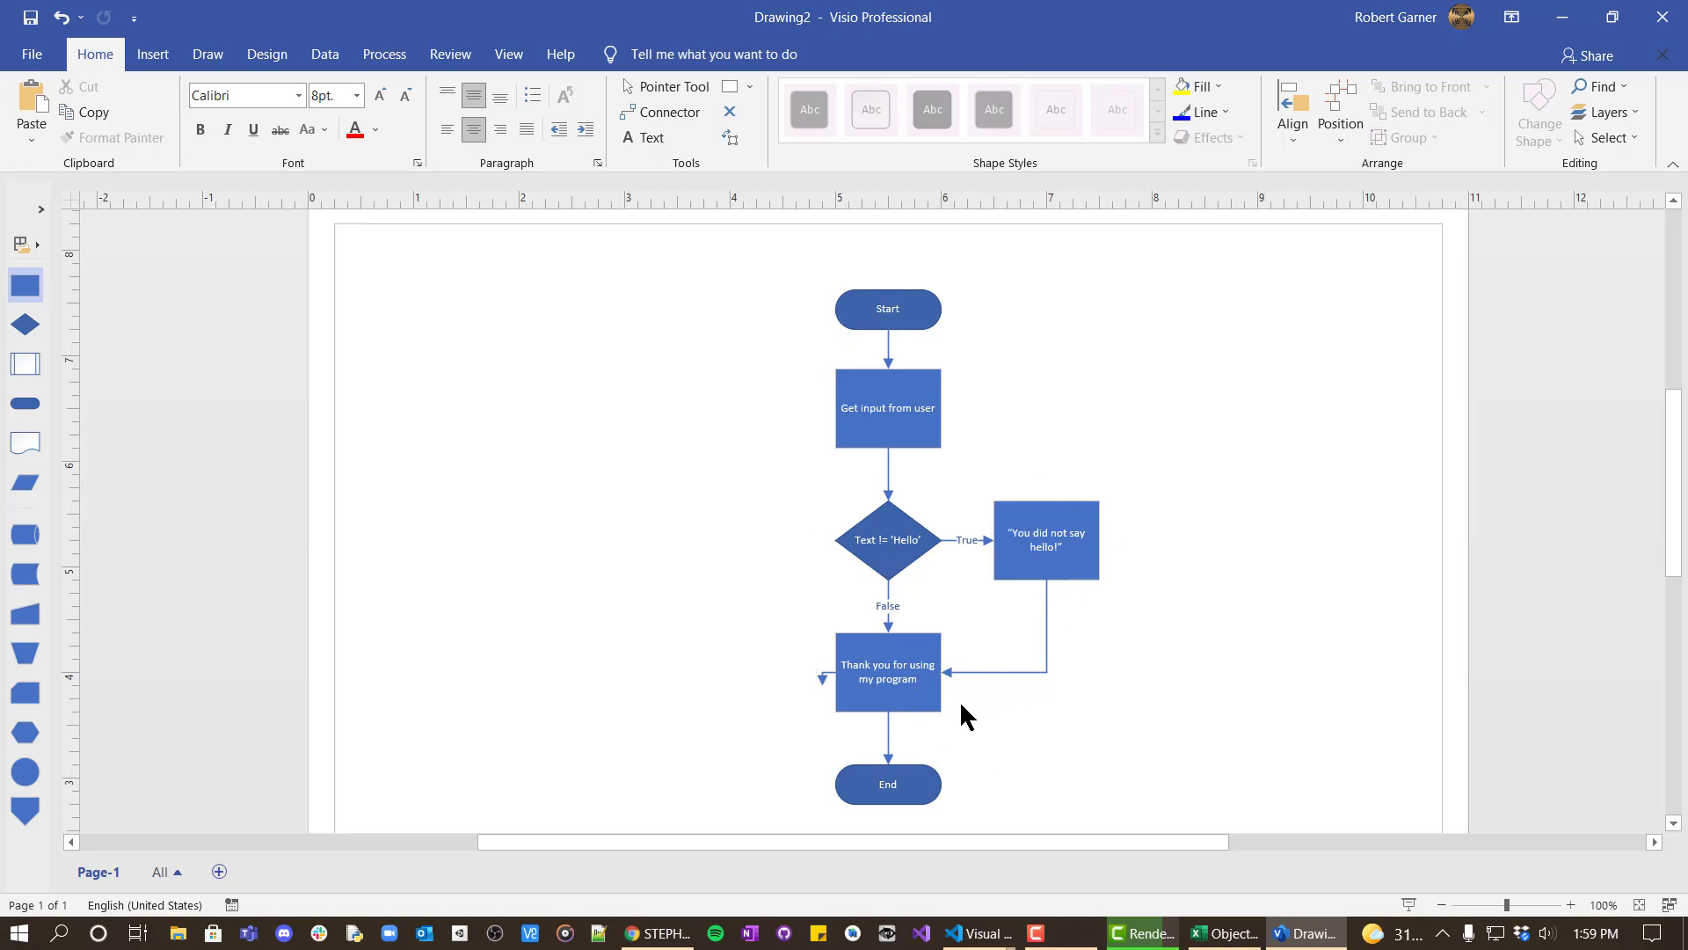
left_click_drag(824, 679, 824, 683)
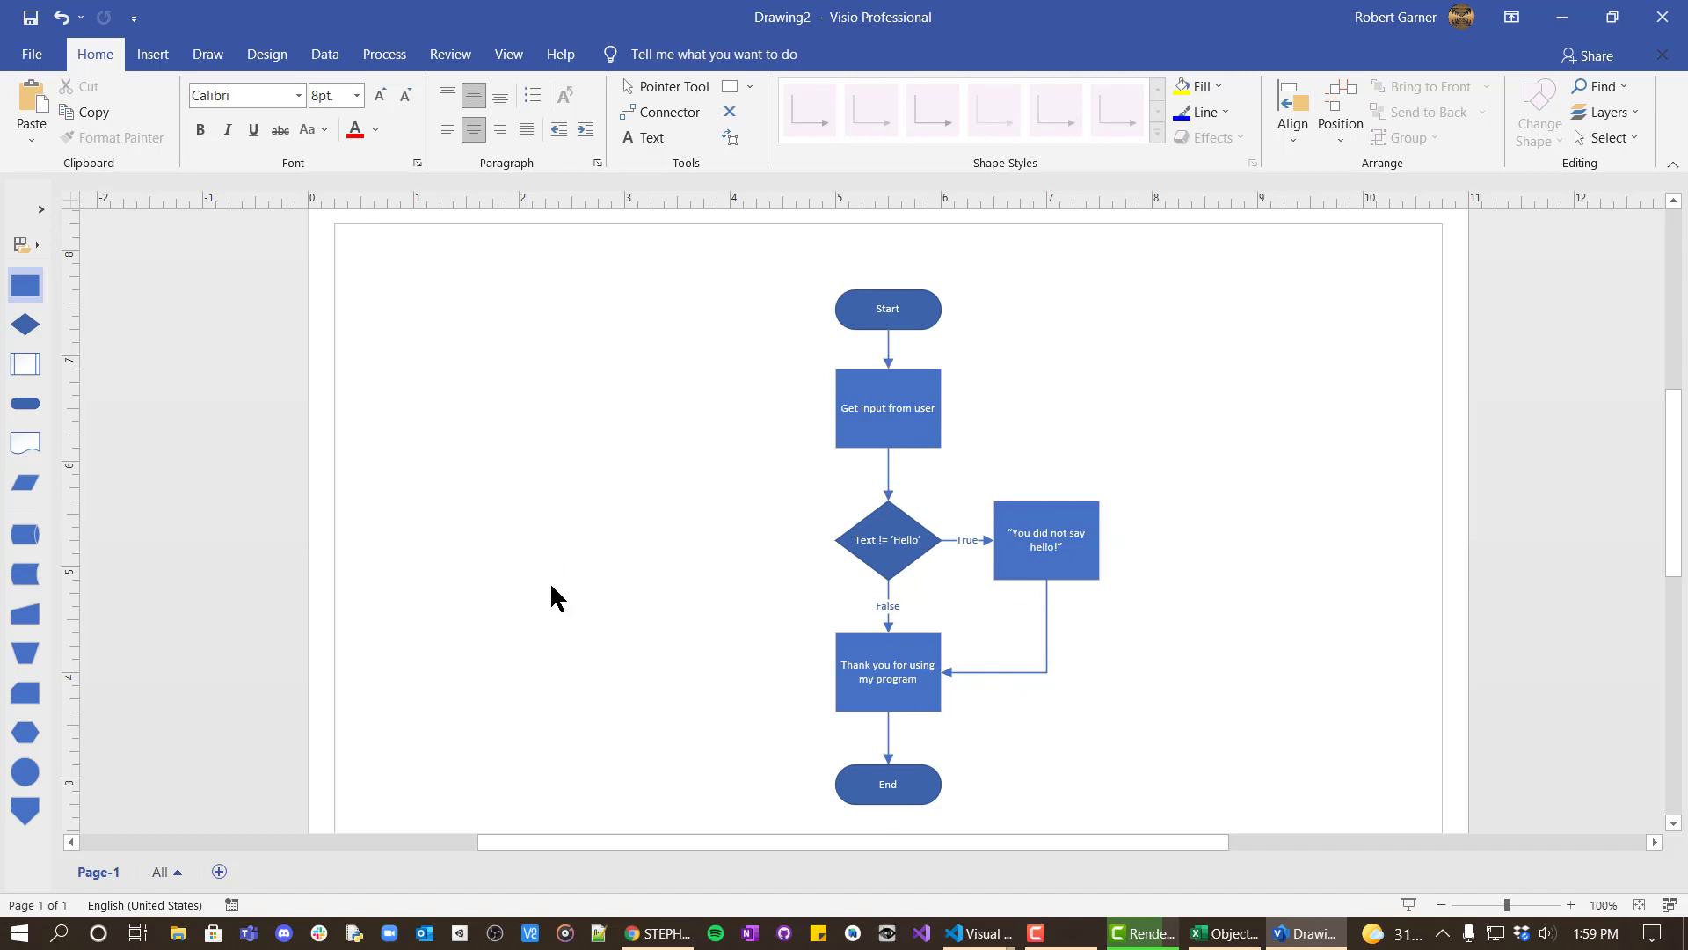
Step: Save the drawing as If Flowchart.vsdx and close it
mouse_move(888, 822)
left_click(33, 18)
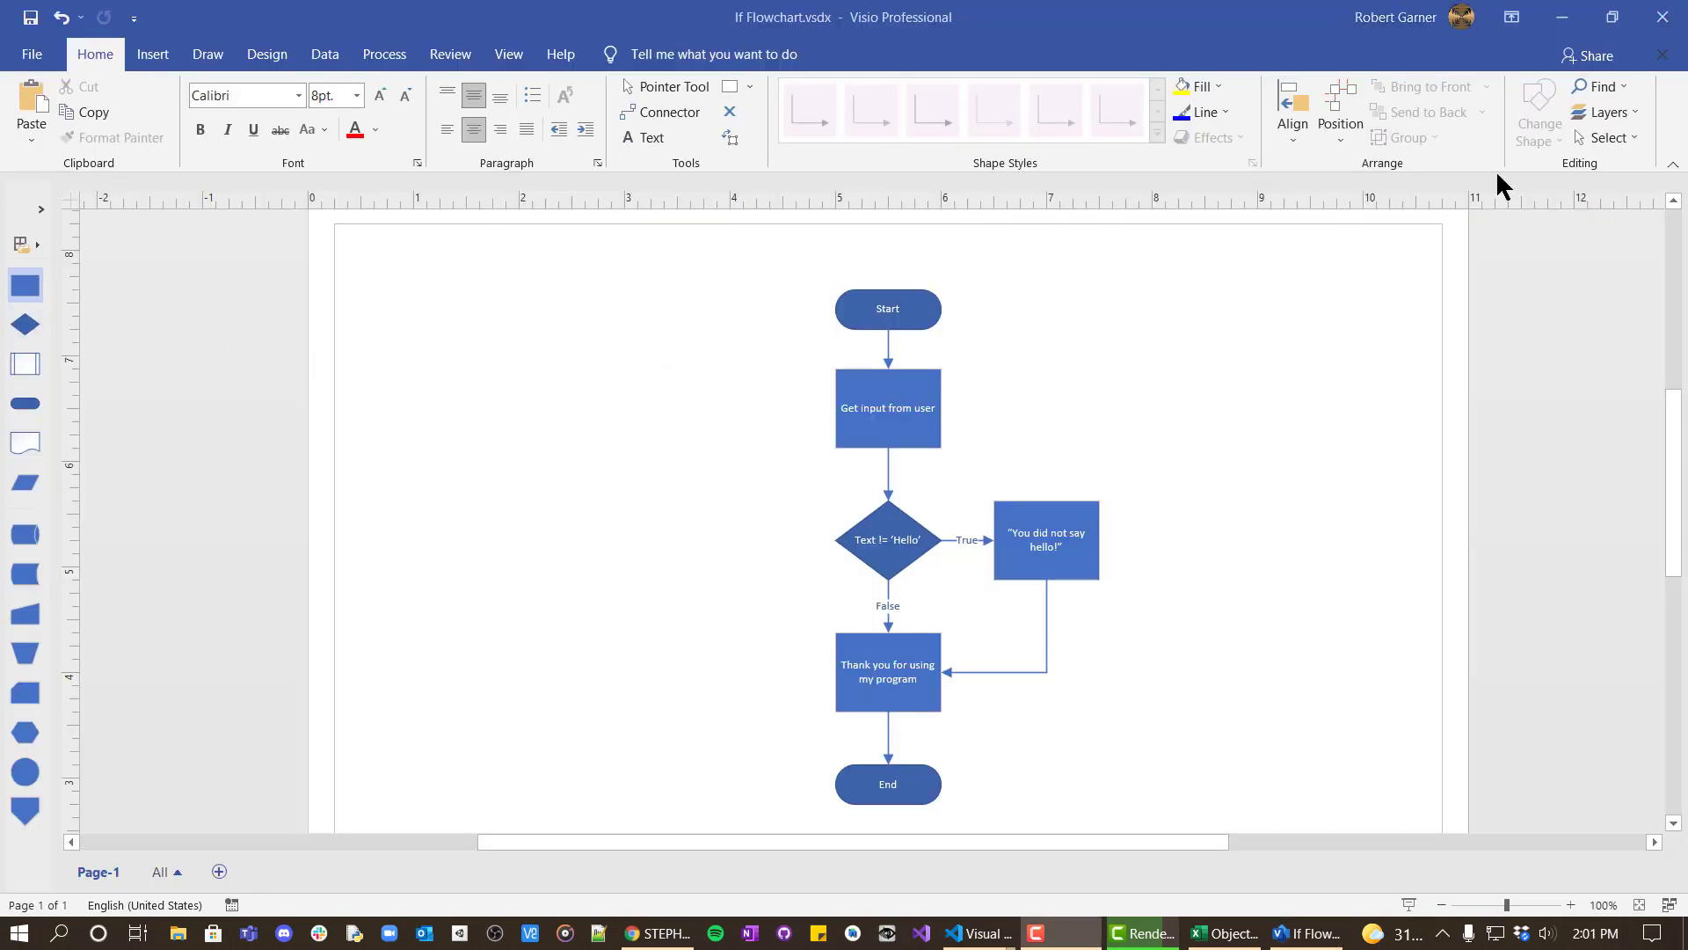
left_click(1663, 18)
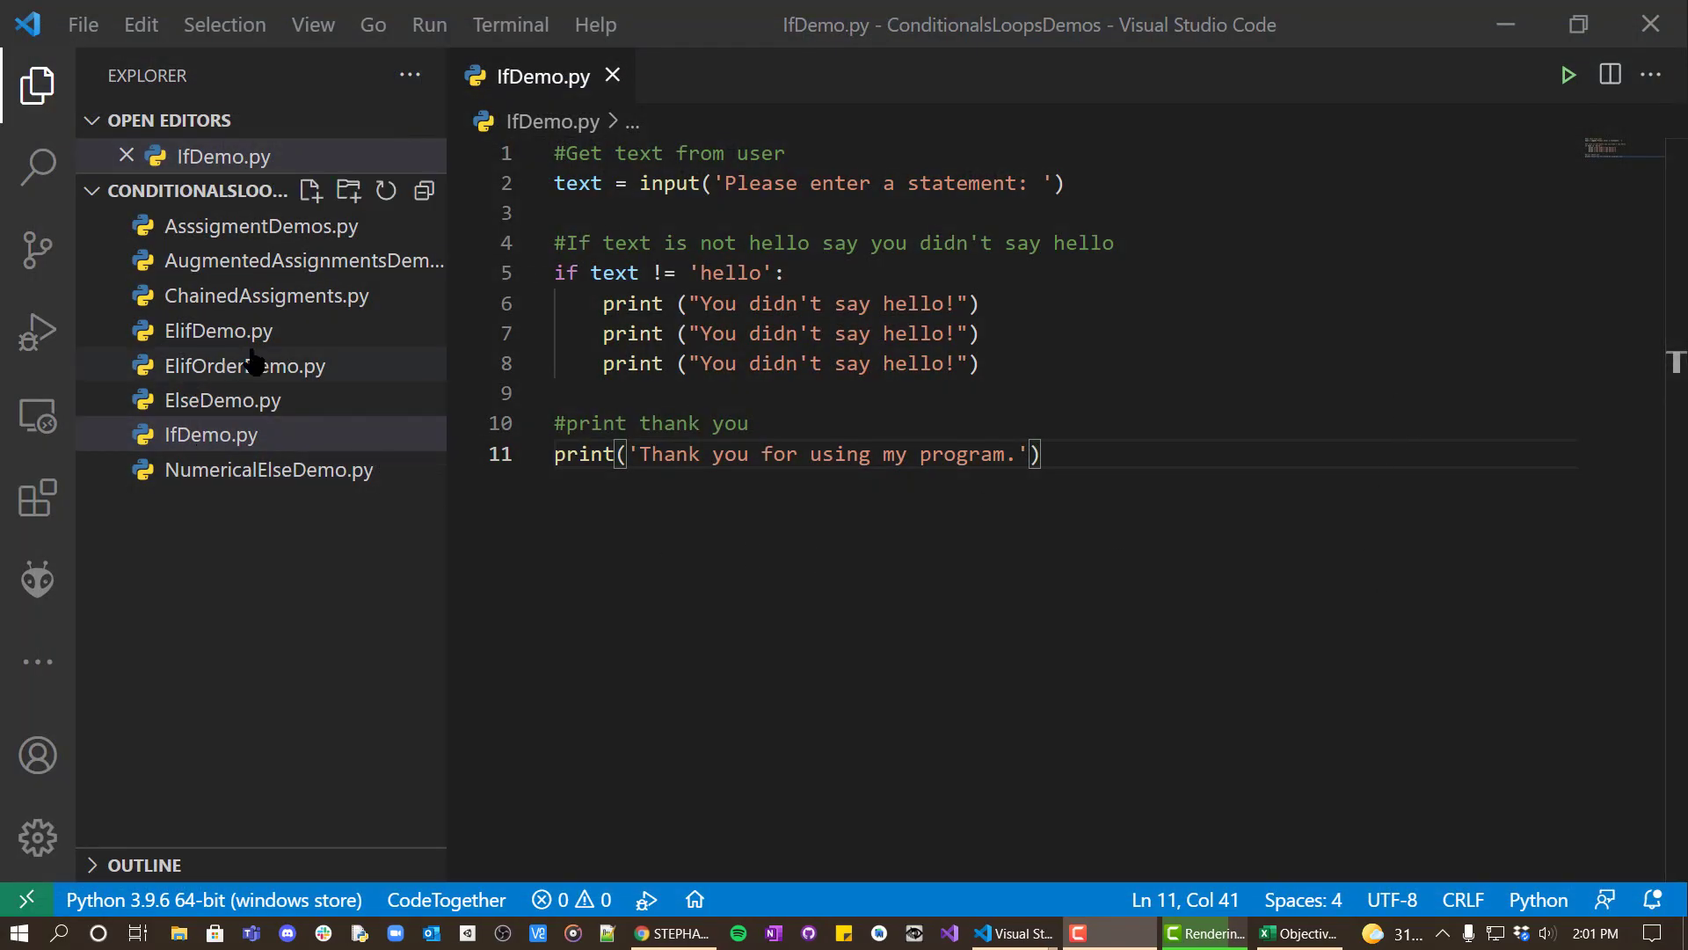
Step: In Visual Studio Code, open ElseDemo.py and insert the comment "#Get name from user" above the input line
left_click(233, 401)
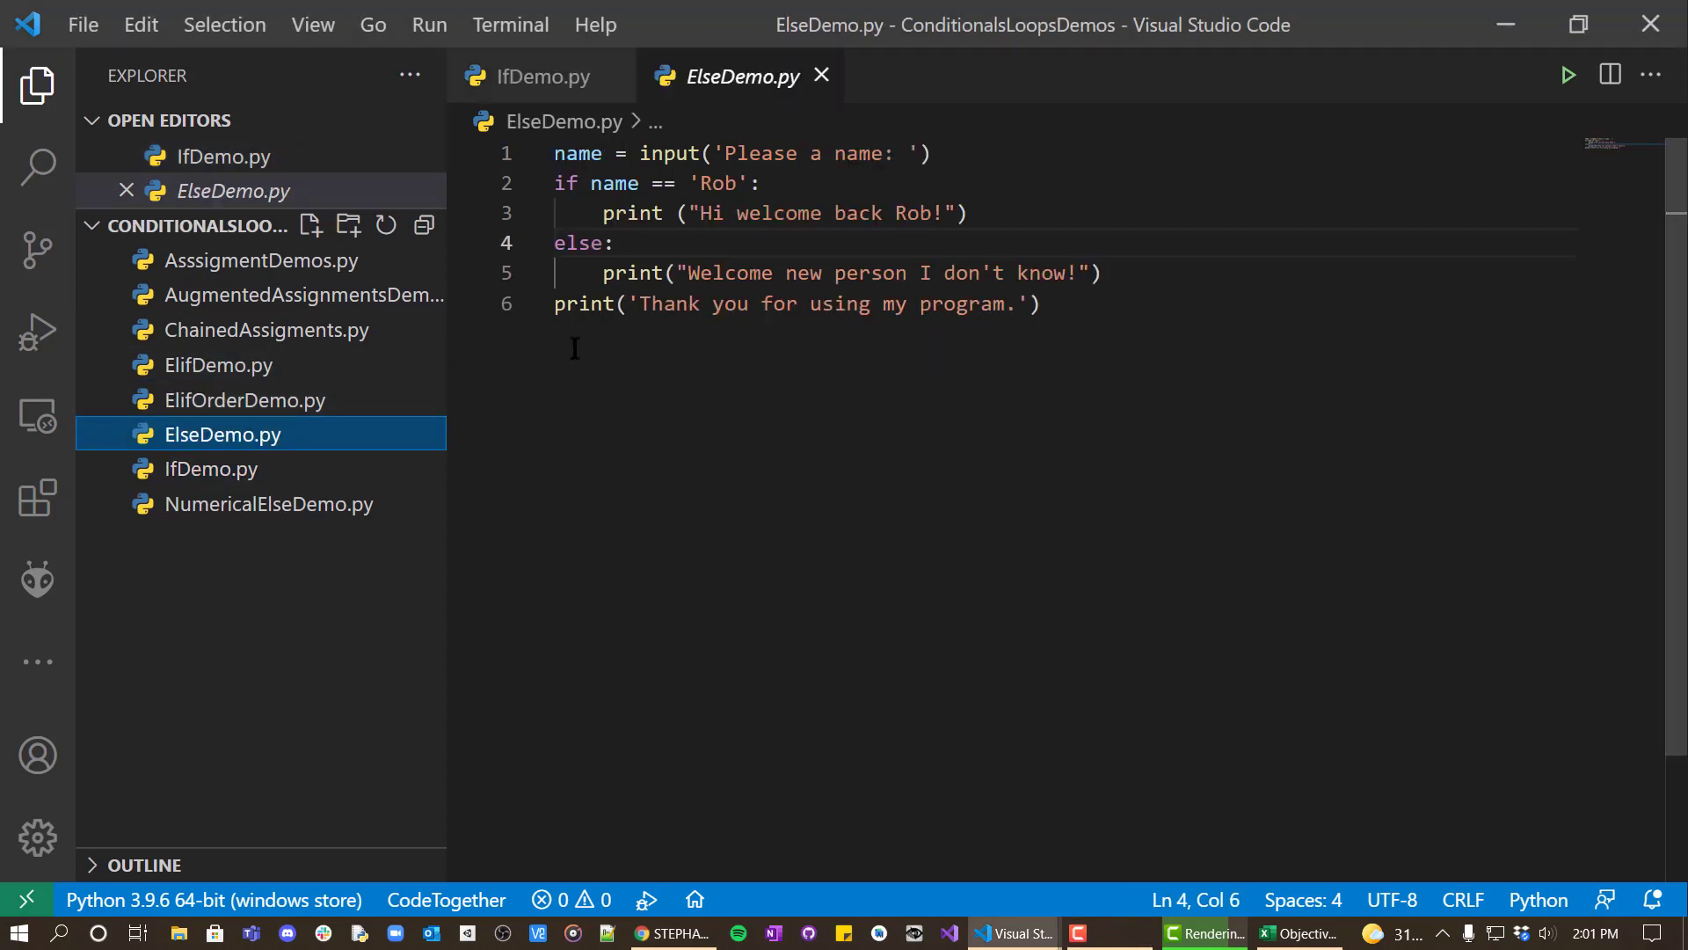
left_click(554, 153)
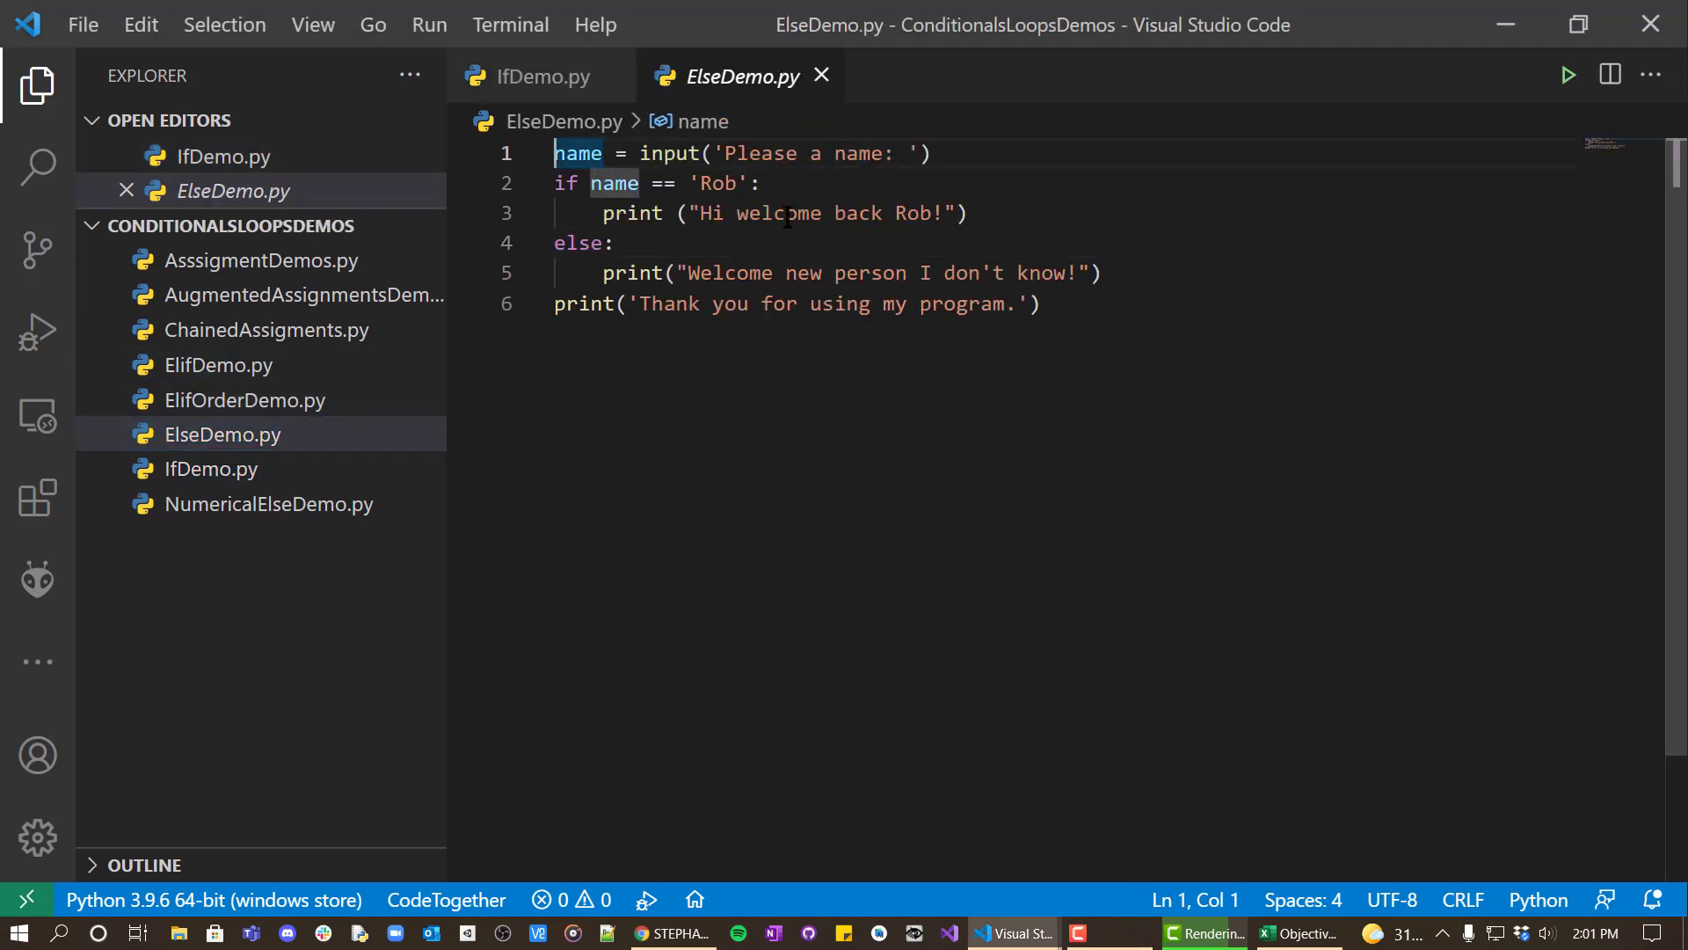
key("Return")
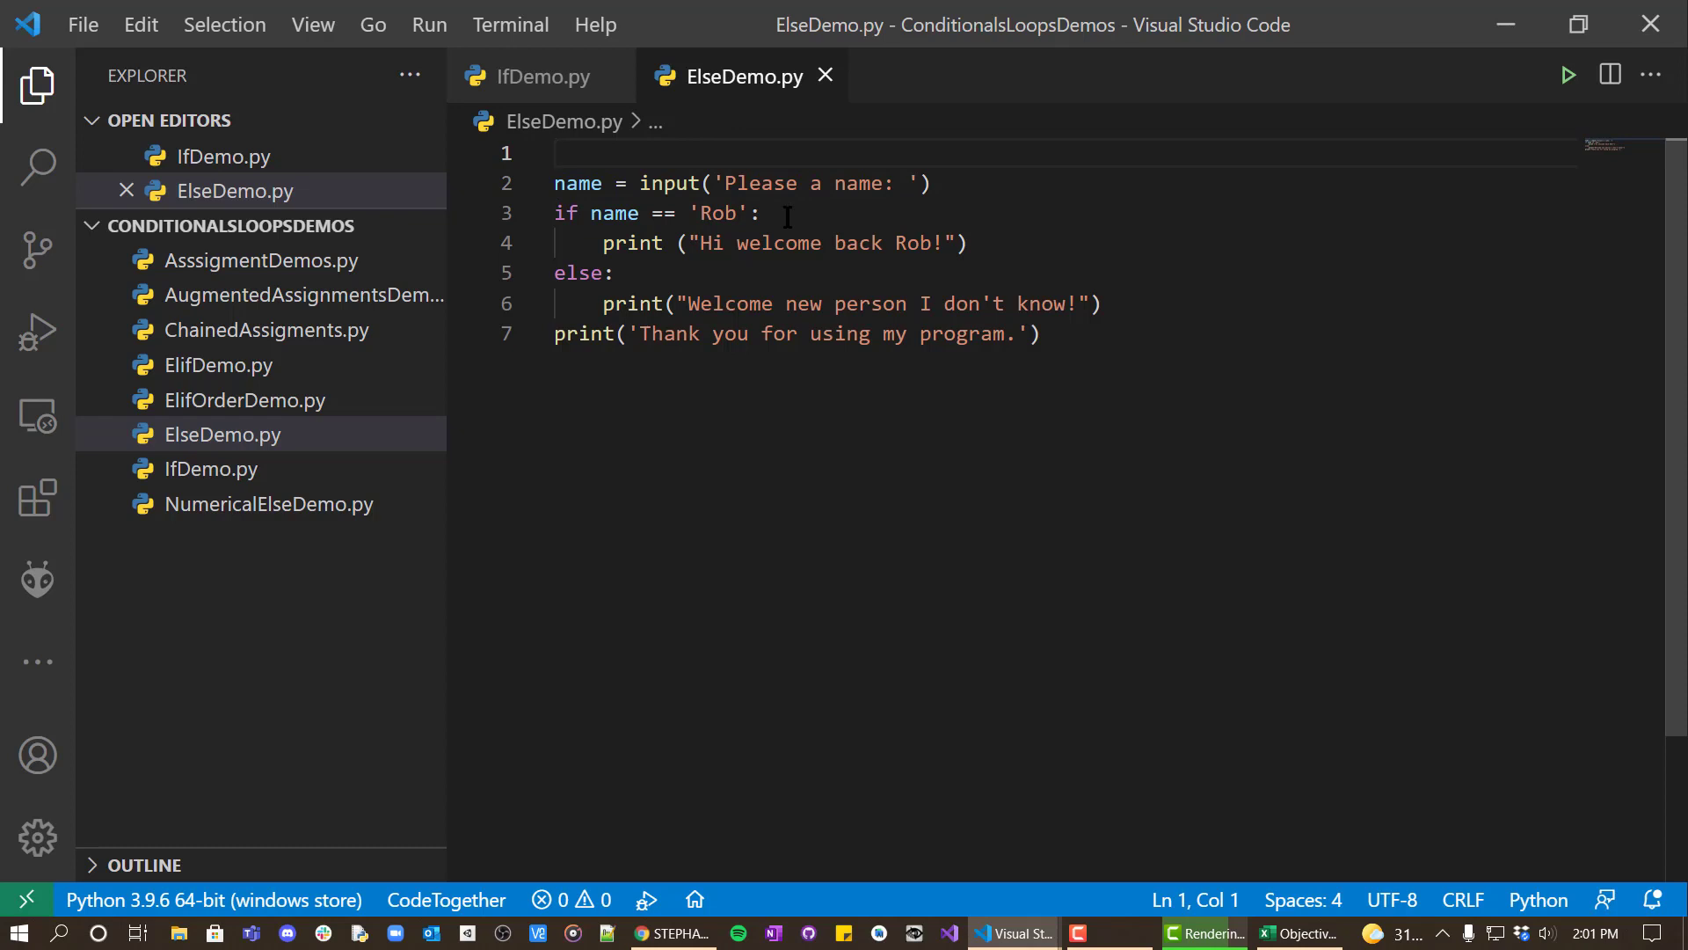
type("#Get name from ")
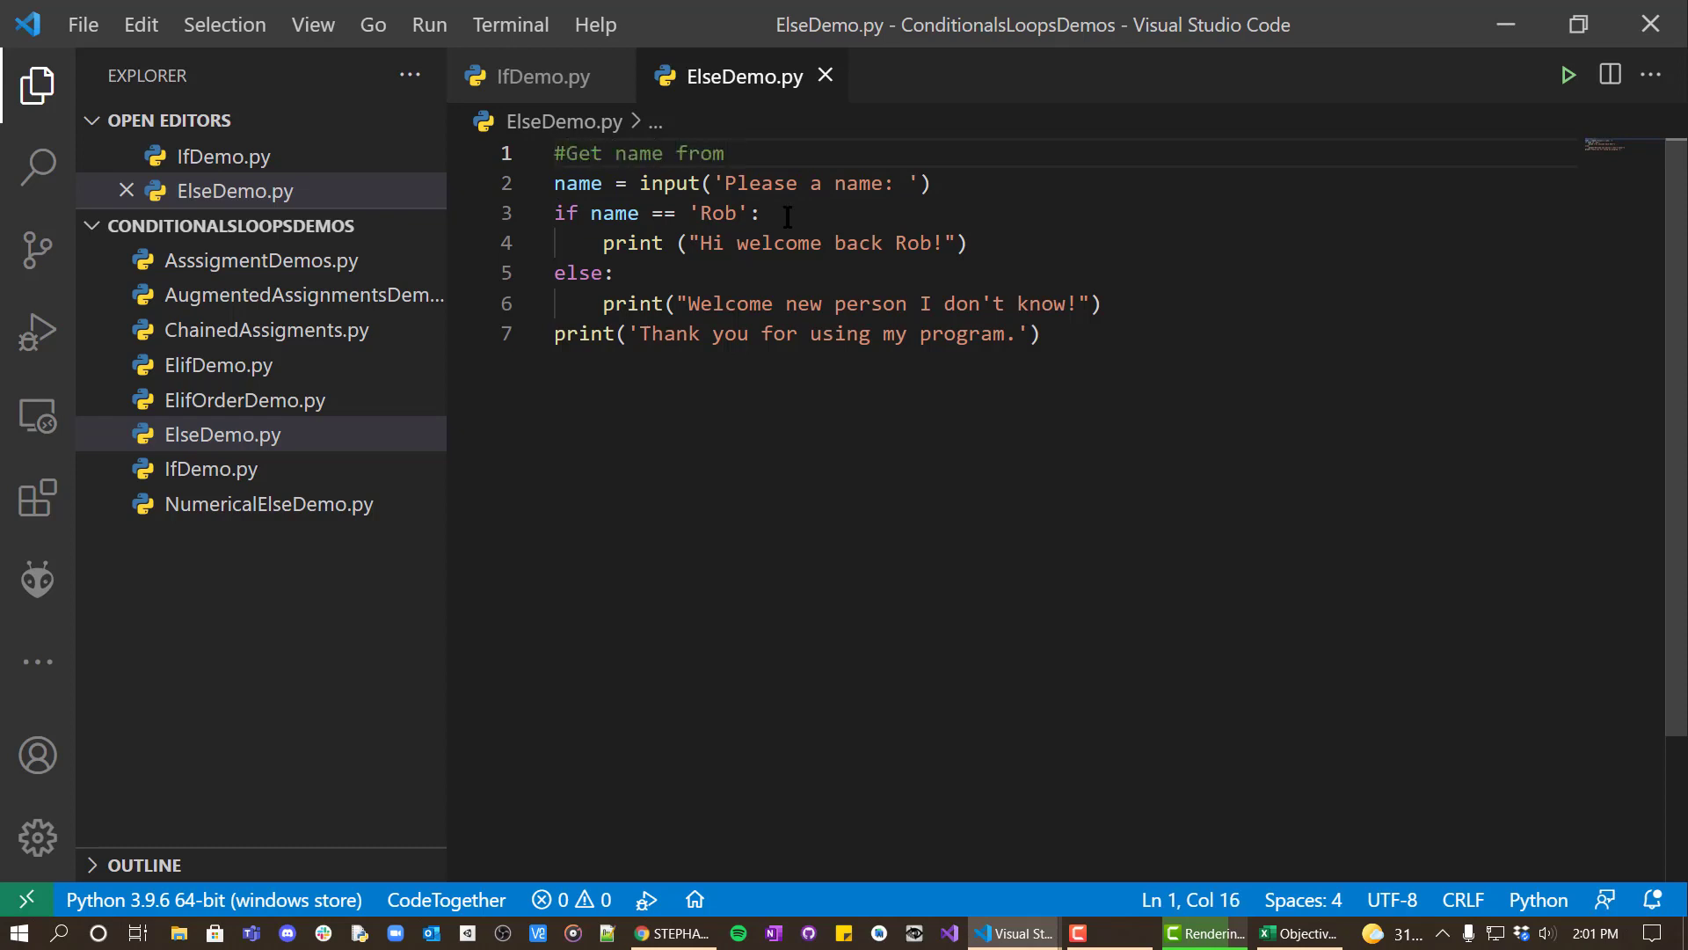
type("user")
Step: Insert a blank line and a comment above the if statement about saying "welcom back" to the name being tested
key("Down")
key("End")
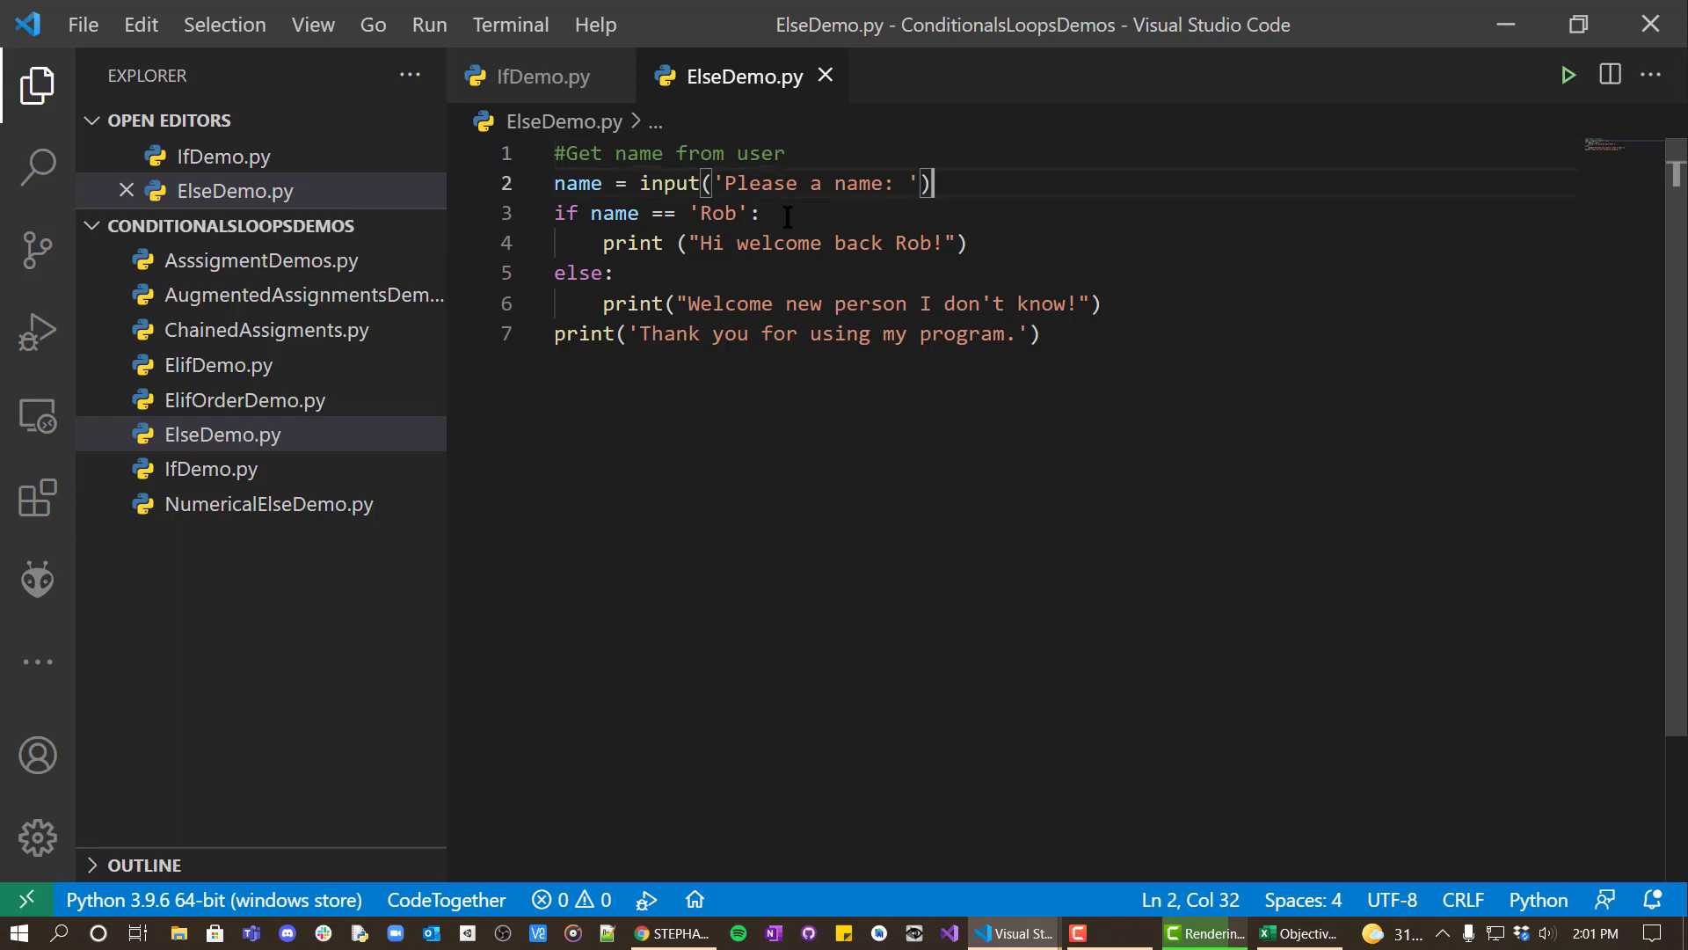
key("Return")
key("Return")
type("#")
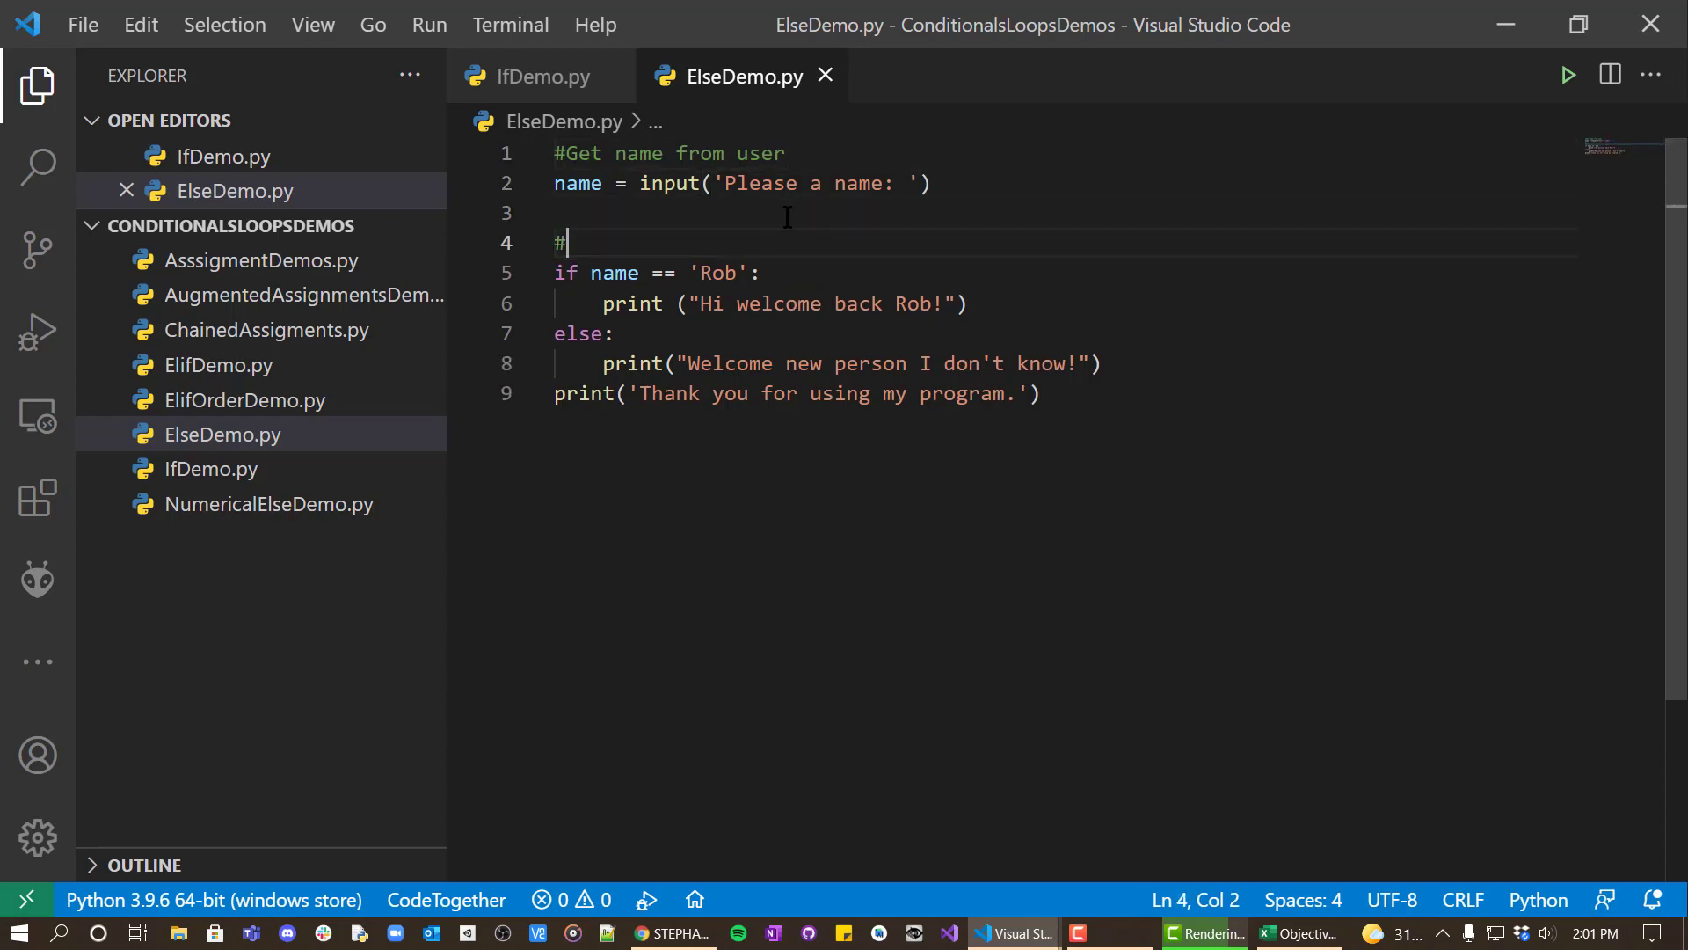
type("if Rob s")
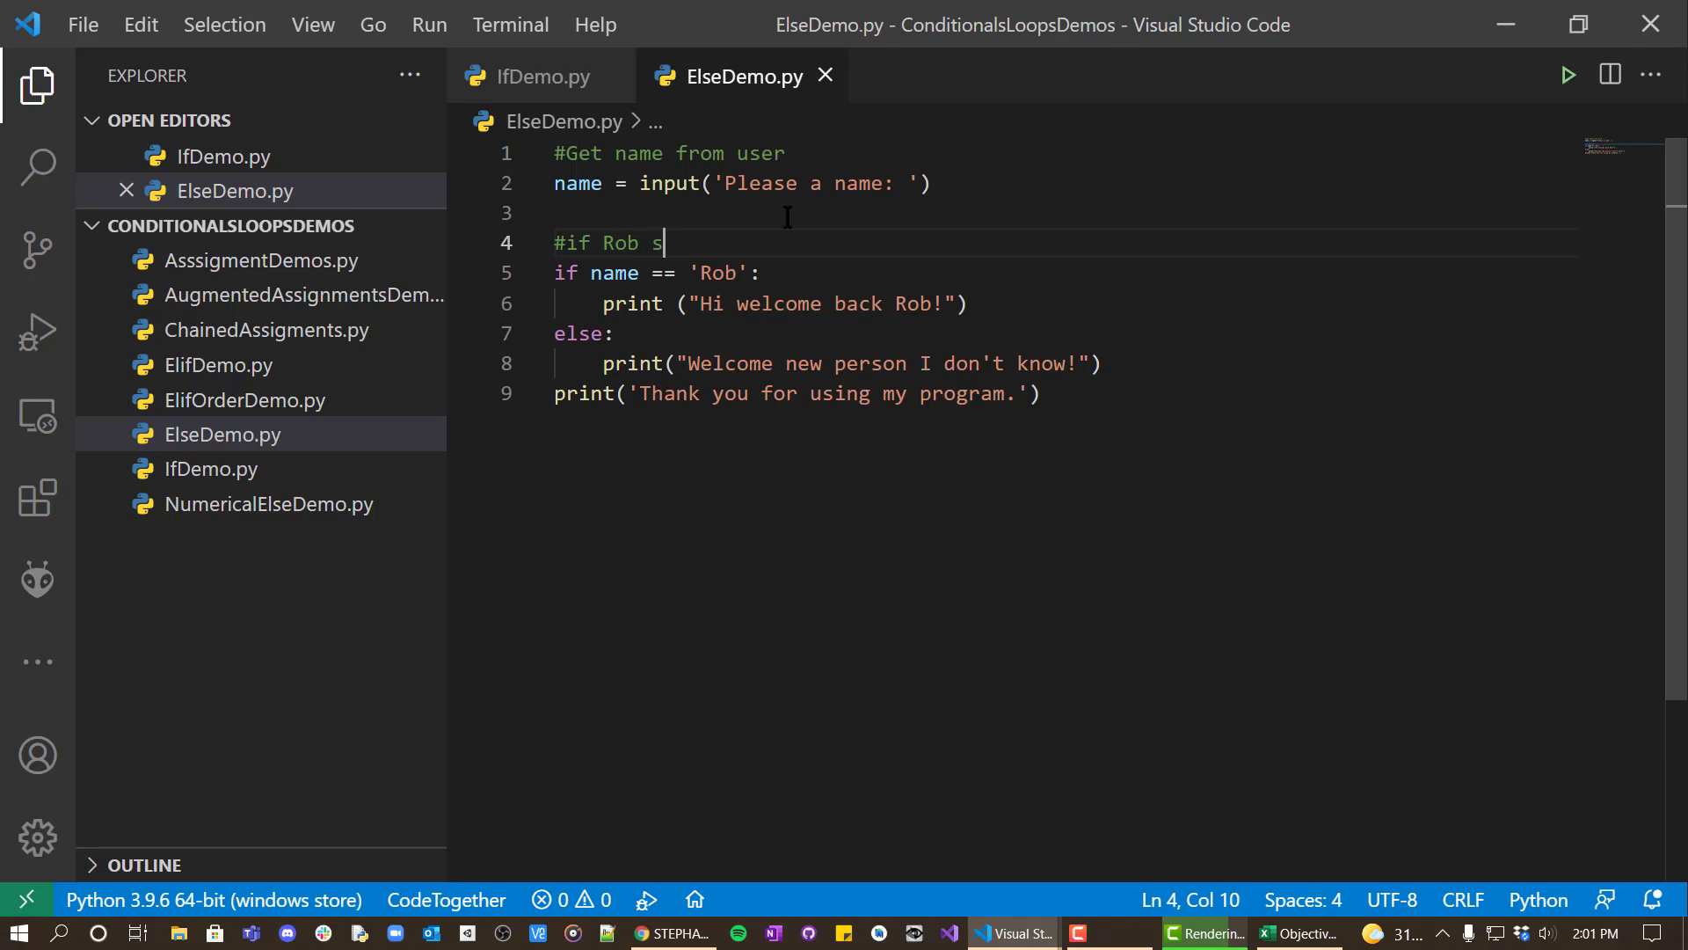
type("ay welcom back")
Step: Insert a blank line and the comment "#else welcome stranger" above the else line
key("Down")
key("Down")
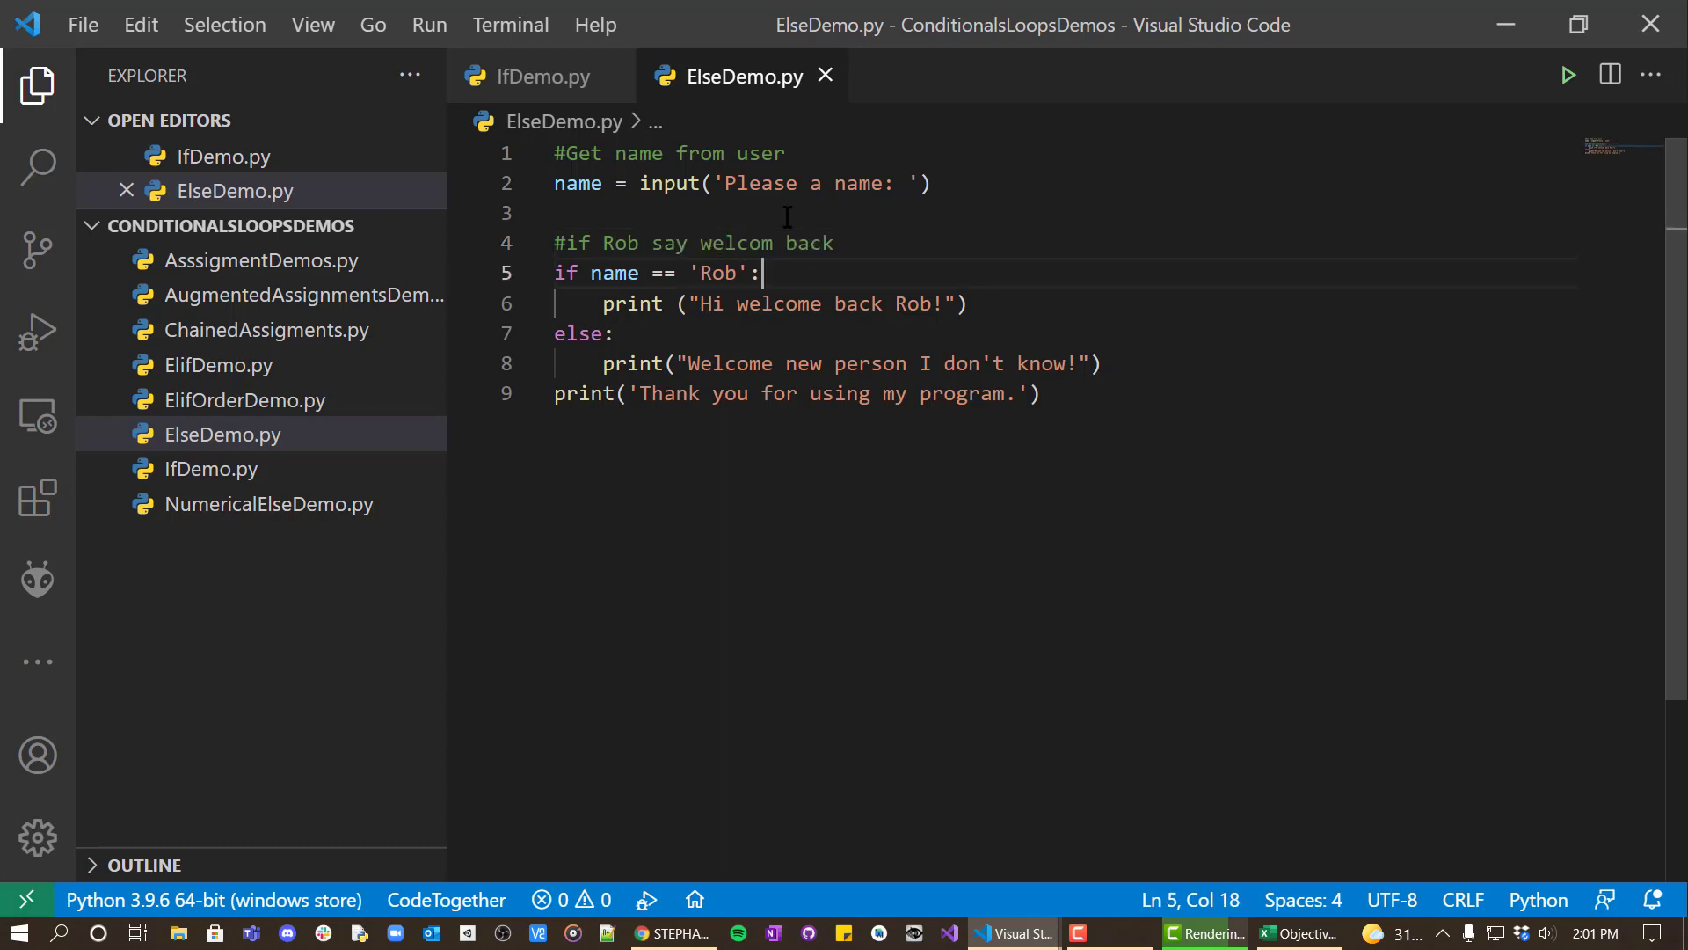
key("End")
key("Return")
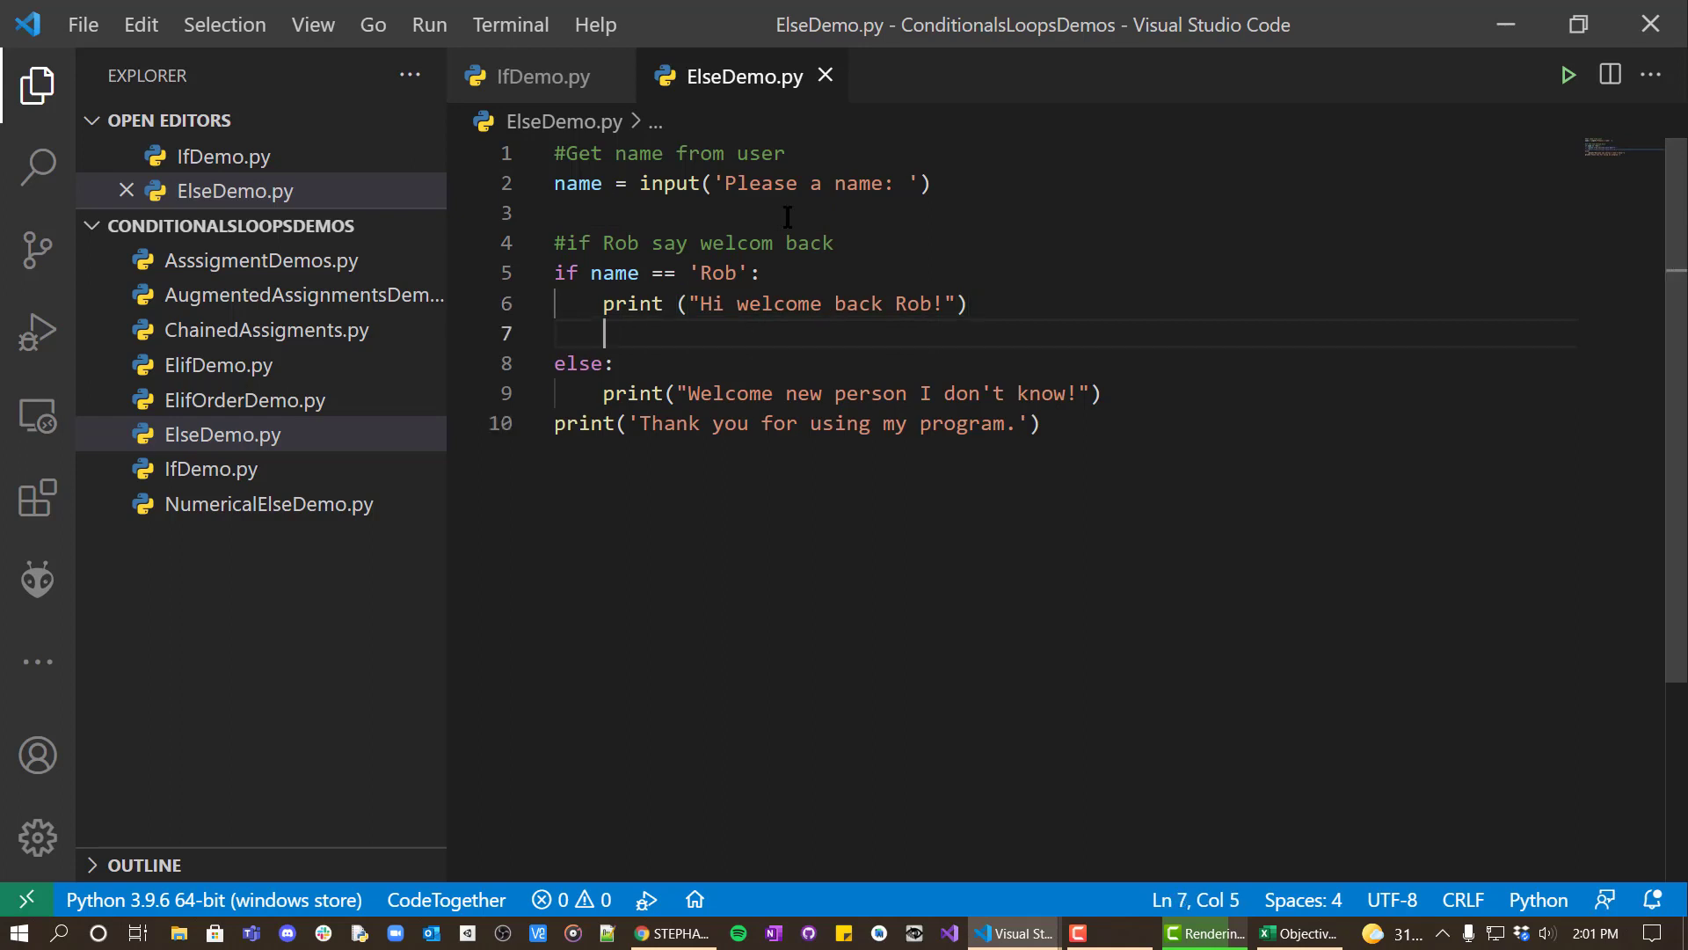
key("Return")
key("BackSpace")
type("#els")
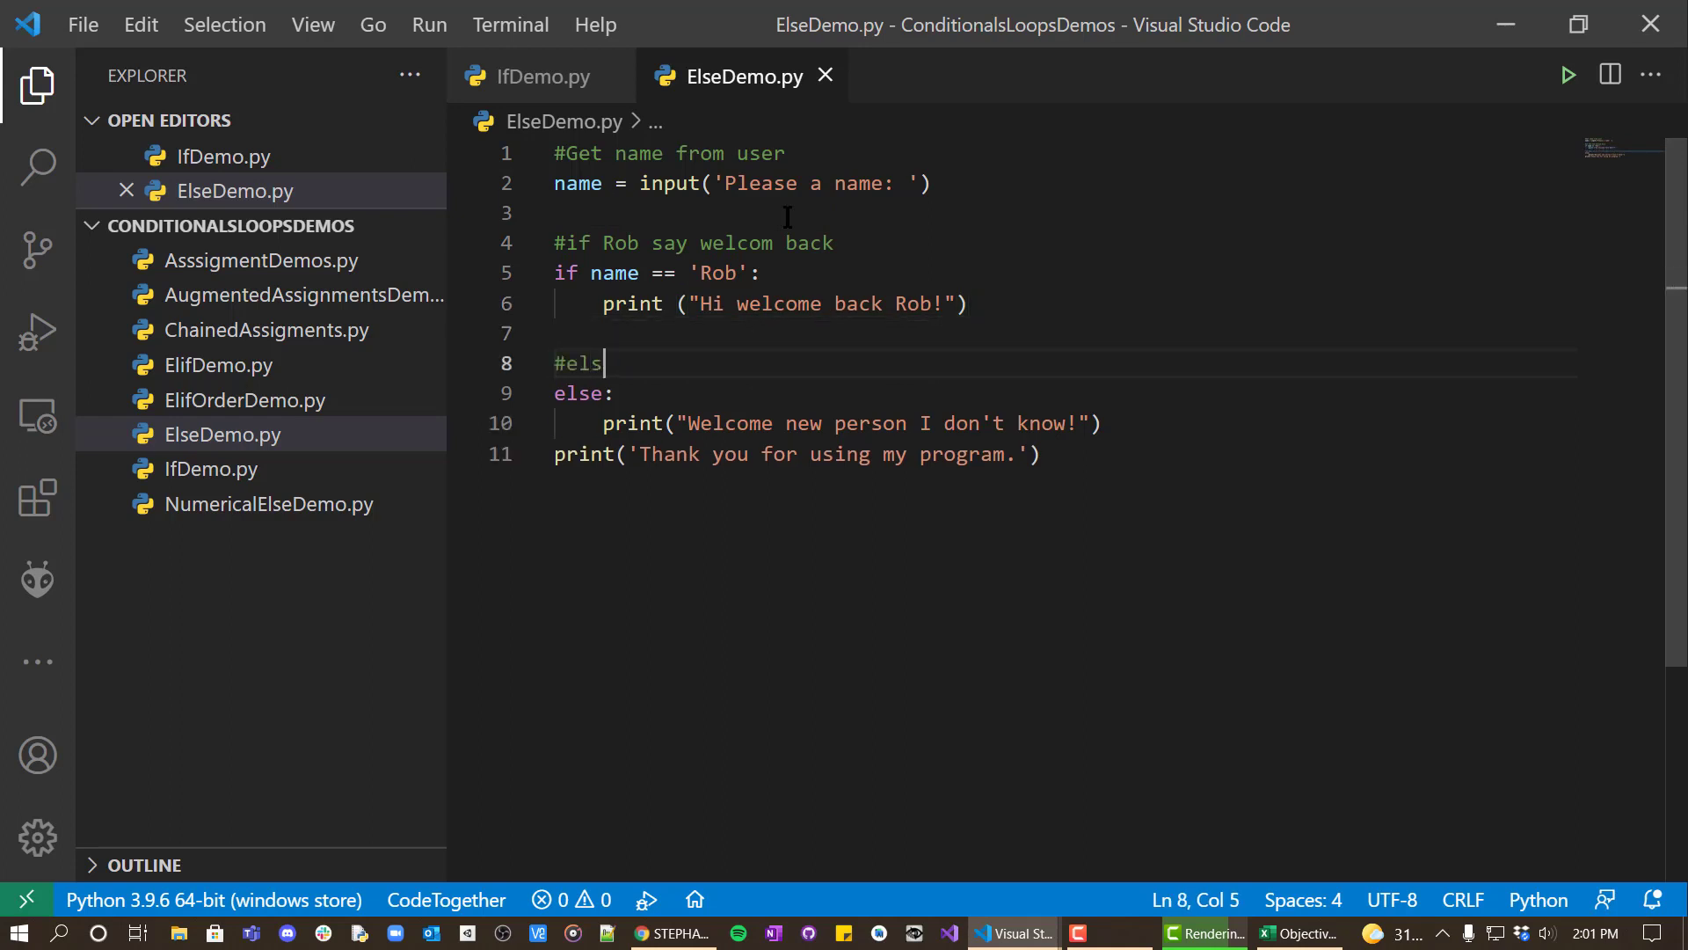
type("e welcom")
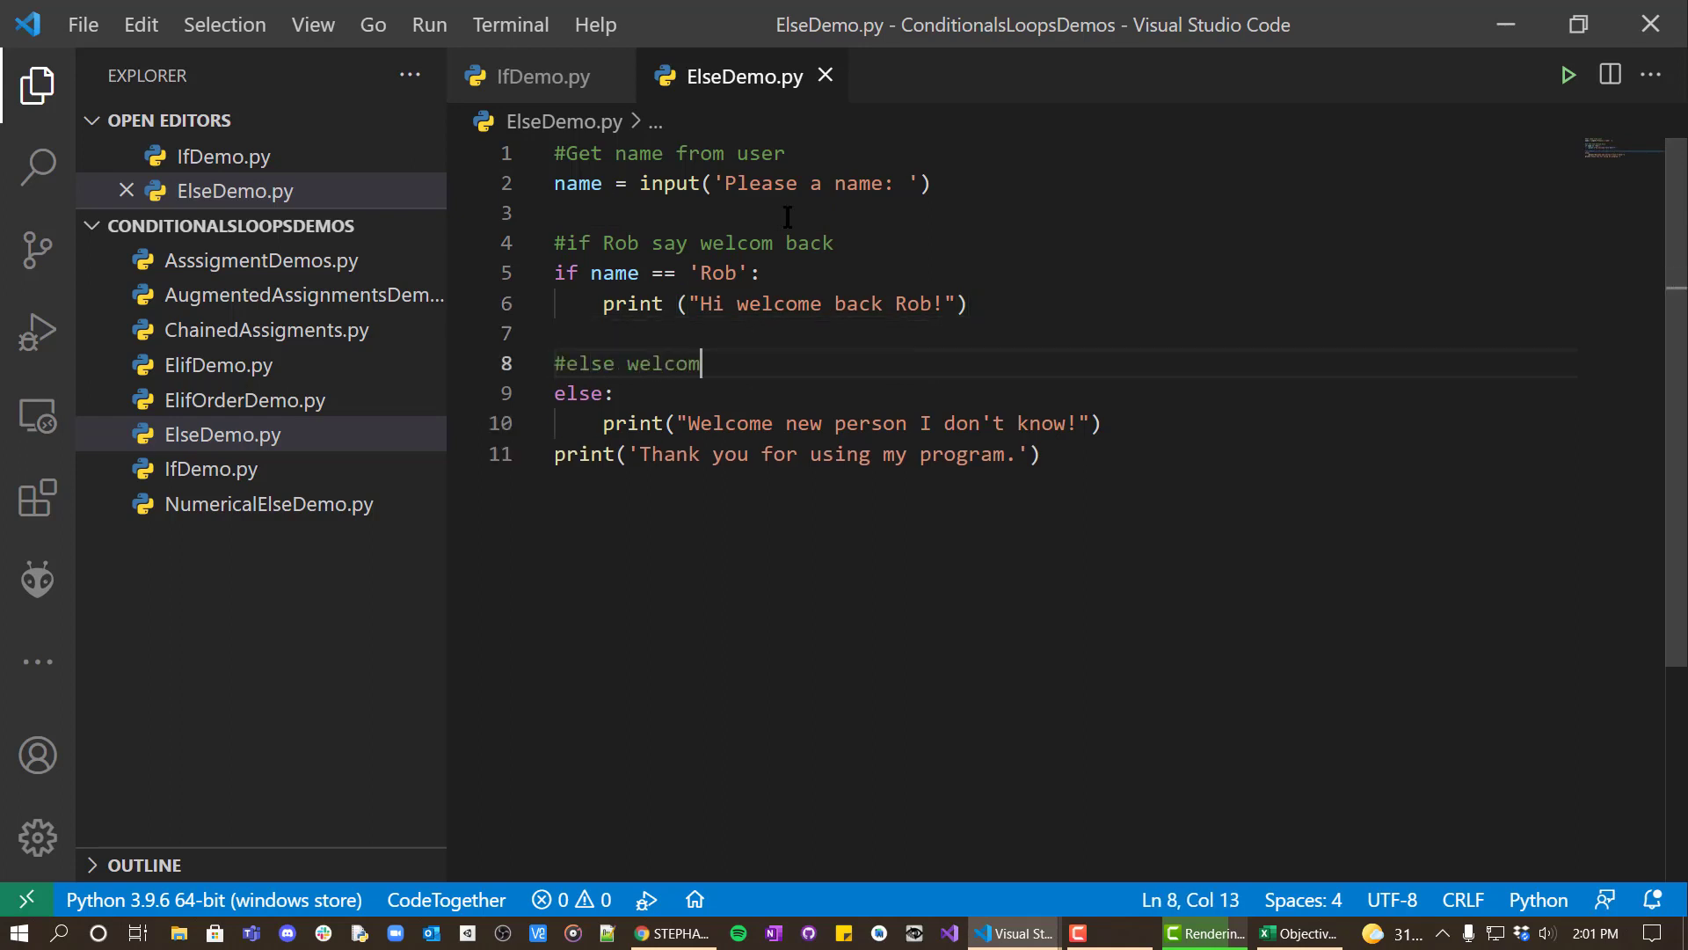
type("e stranger")
Step: Insert a blank line and the comment "#Say good bye" above the final print statement
key("Down")
key("Down")
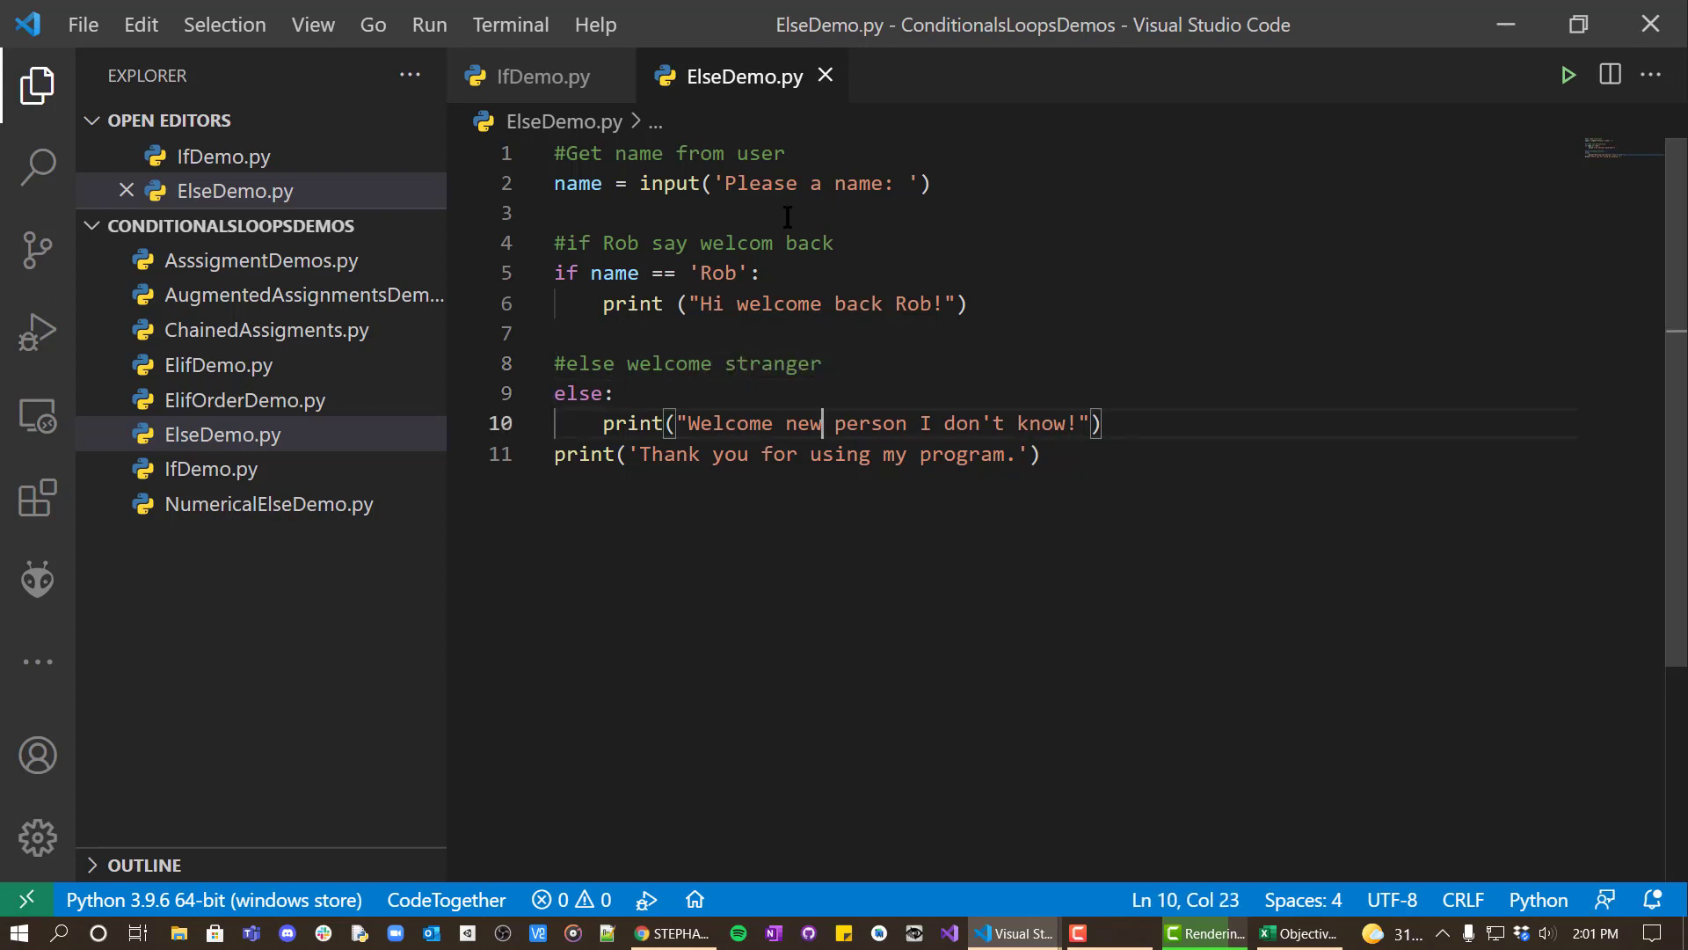
key("End")
key("Return")
key("Return")
key("BackSpace")
type("#")
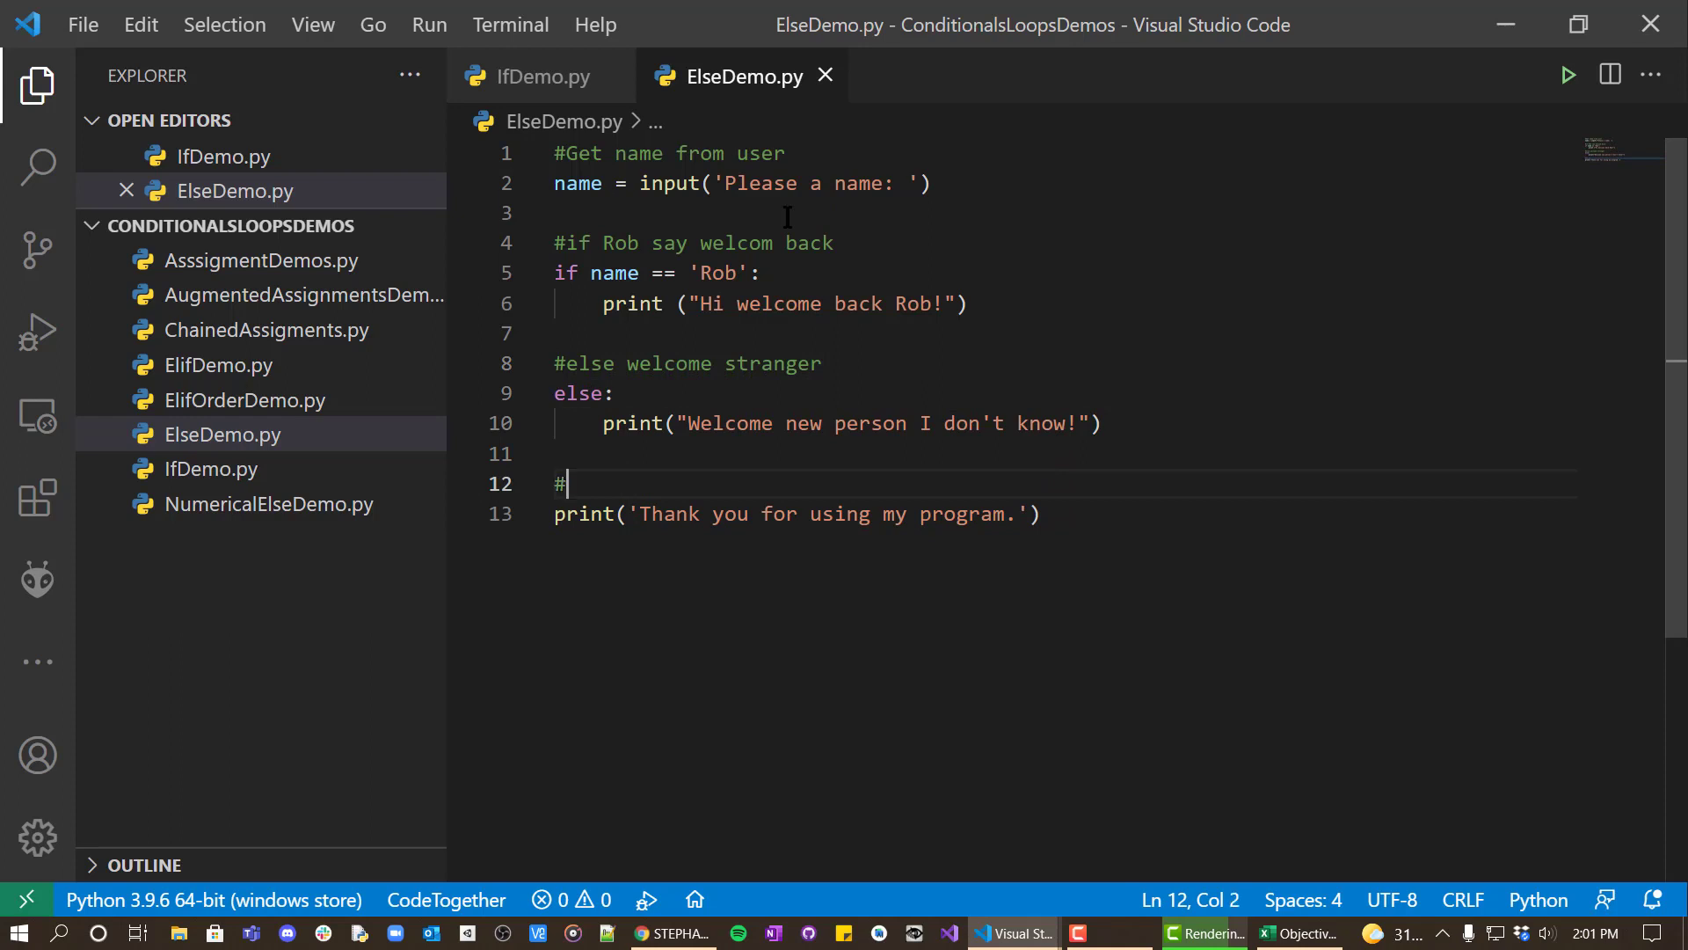
type("Say good bye")
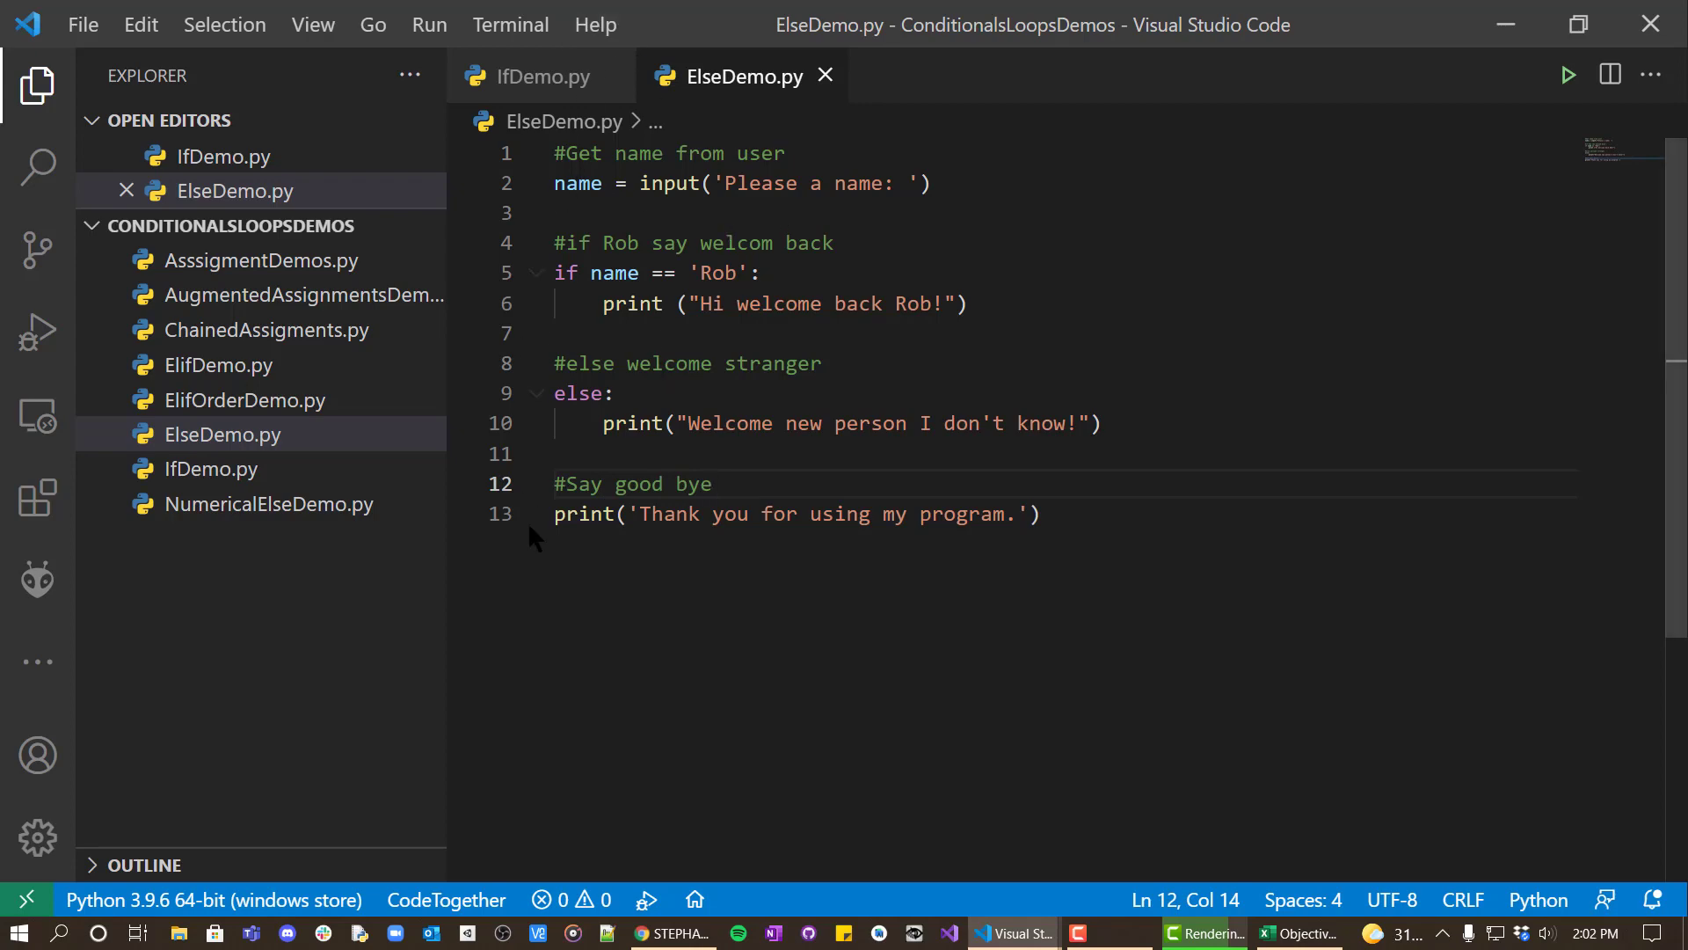
left_click(637, 588)
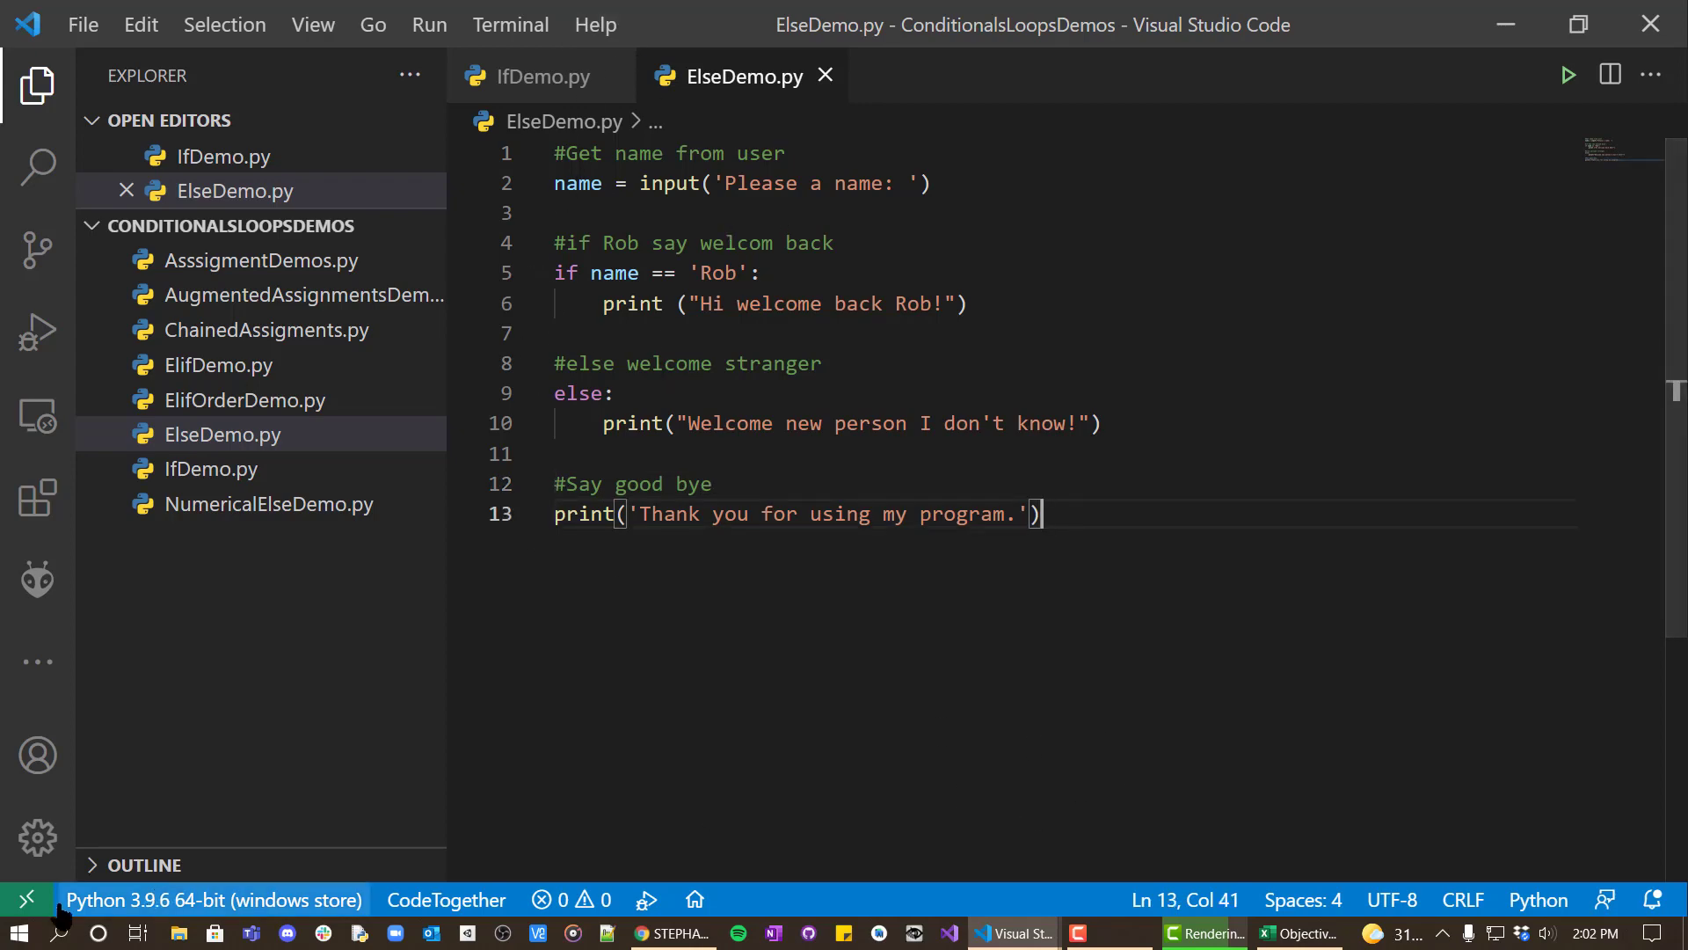
Step: Launch Visio and bring up its start screen with the new-drawing templates
left_click(119, 873)
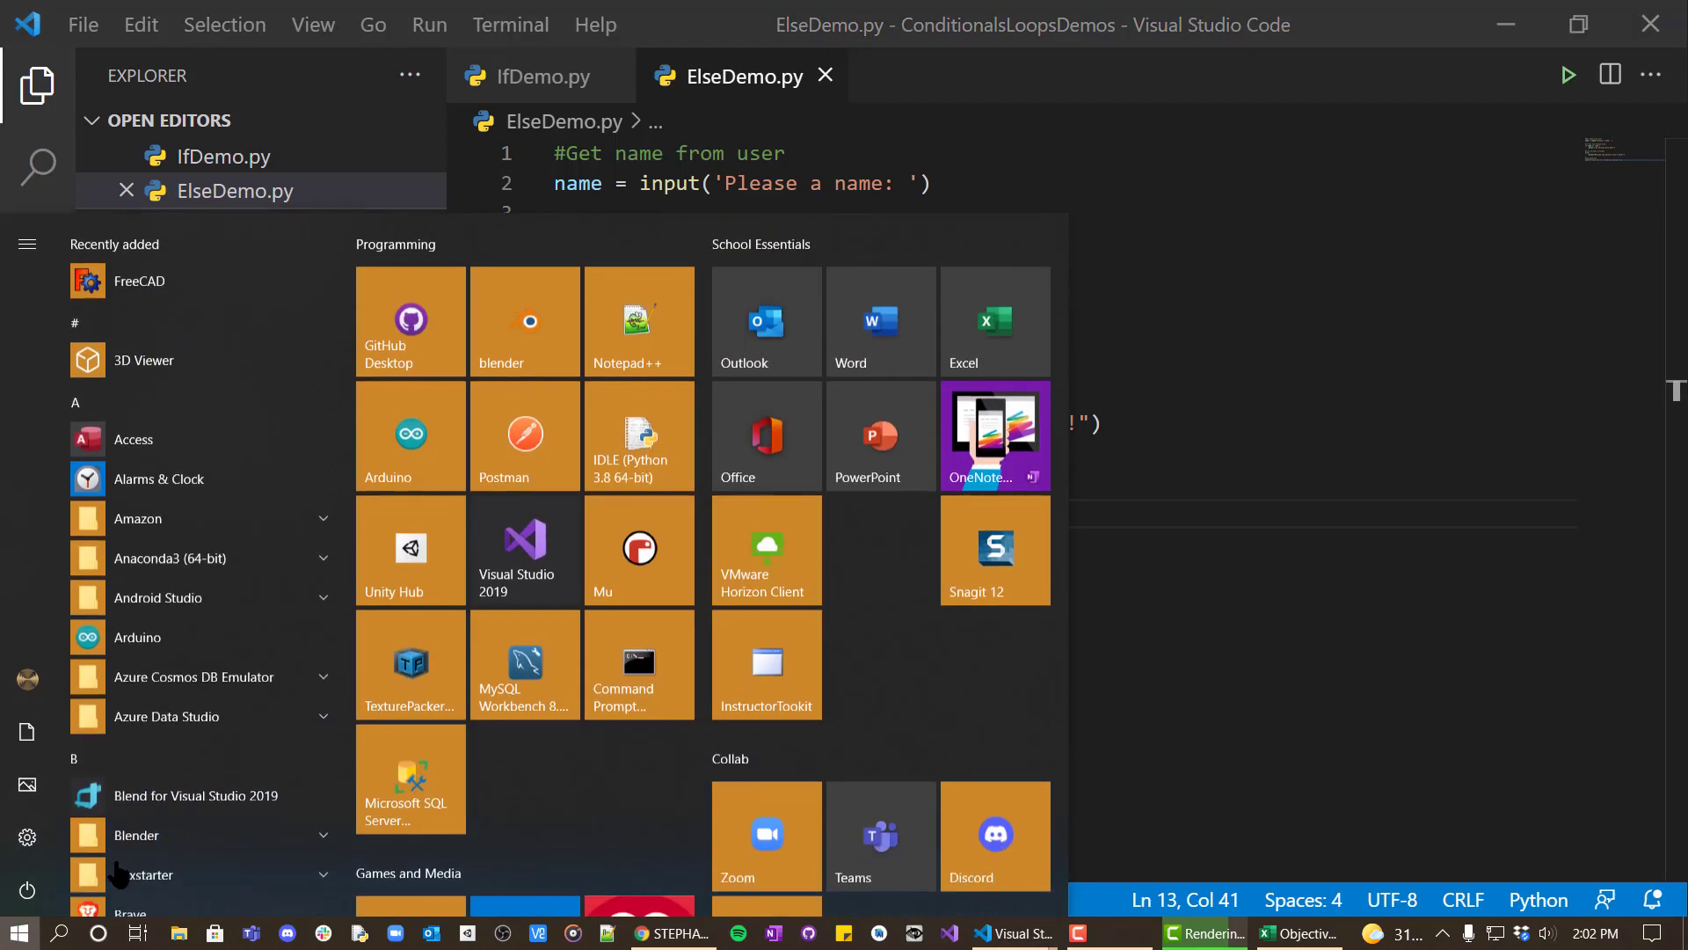
type("visi")
key("Return")
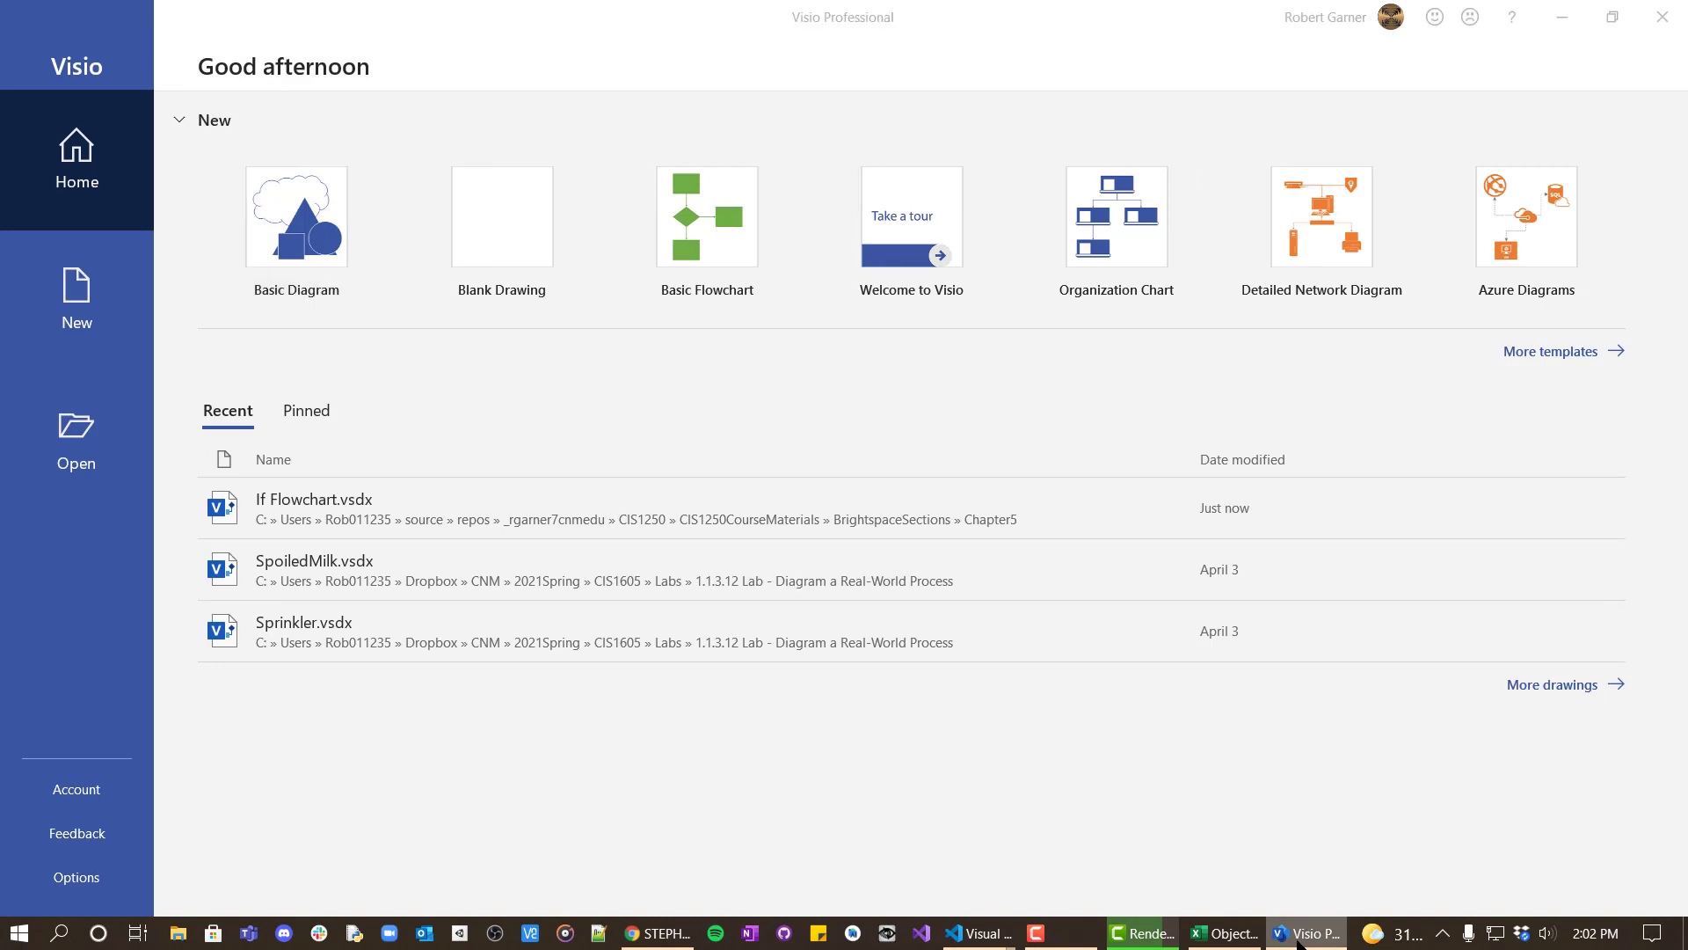
right_click(1299, 939)
left_click(1255, 854)
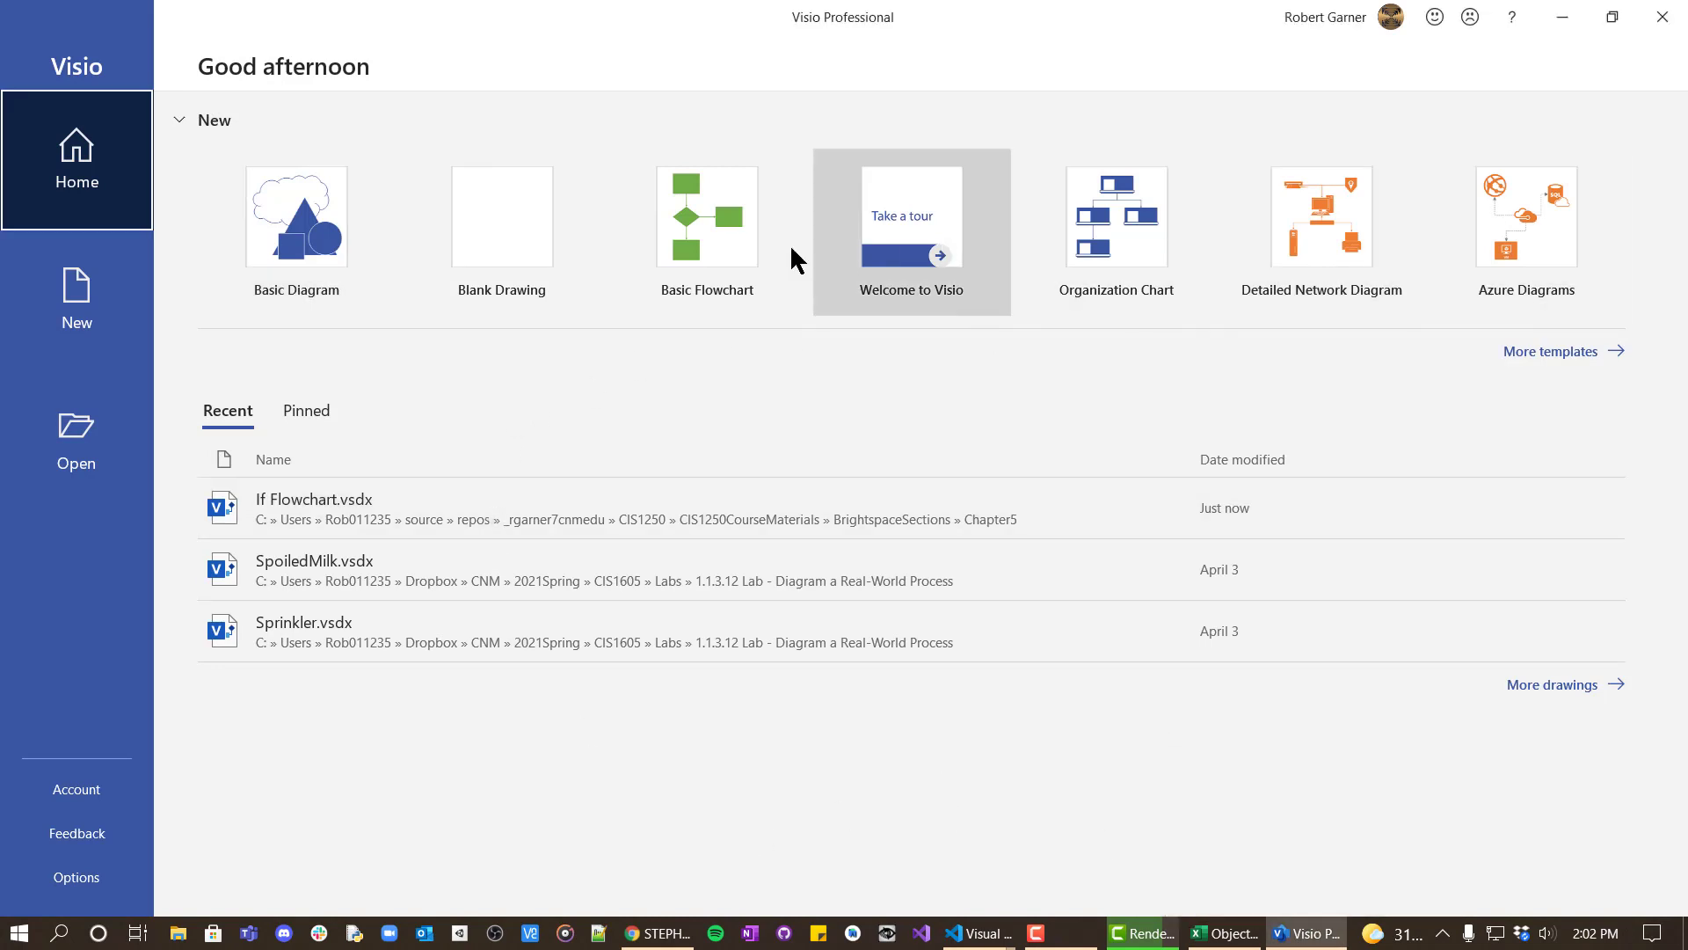
Step: Create a new Basic Flowchart drawing and snap its window to half of the screen
left_click(741, 264)
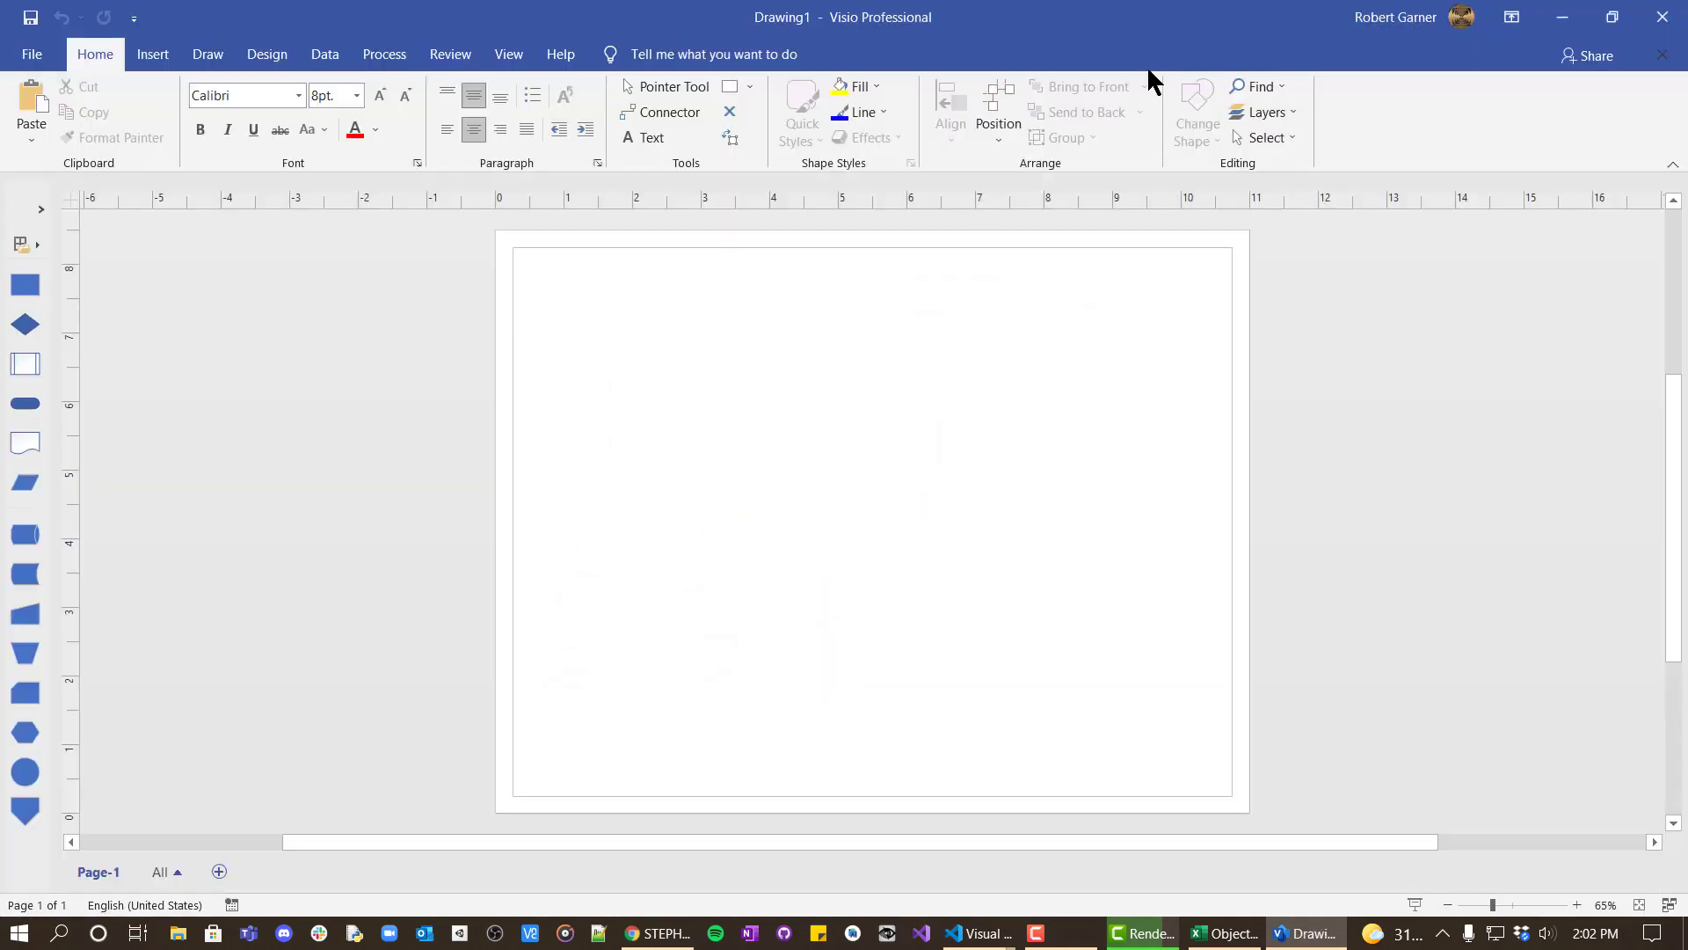
left_click_drag(1142, 13, 1223, 175)
key("super+Right")
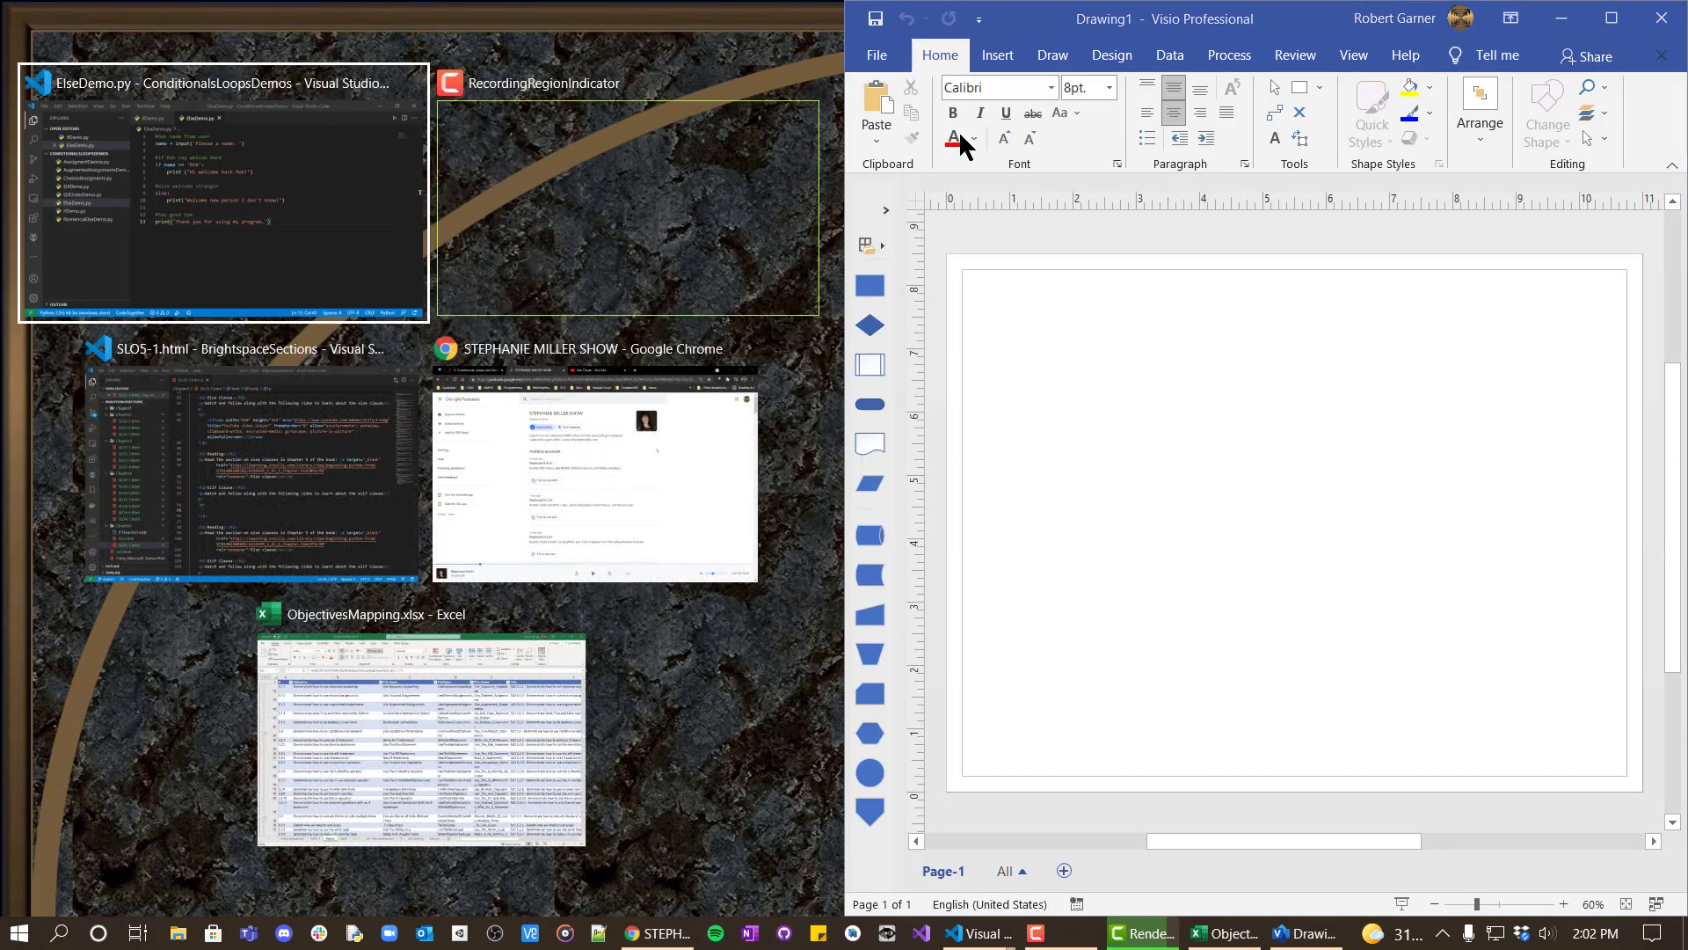
Step: Fill the other half of the screen with the ElseDemo.py code editor and collapse its file explorer
left_click(319, 195)
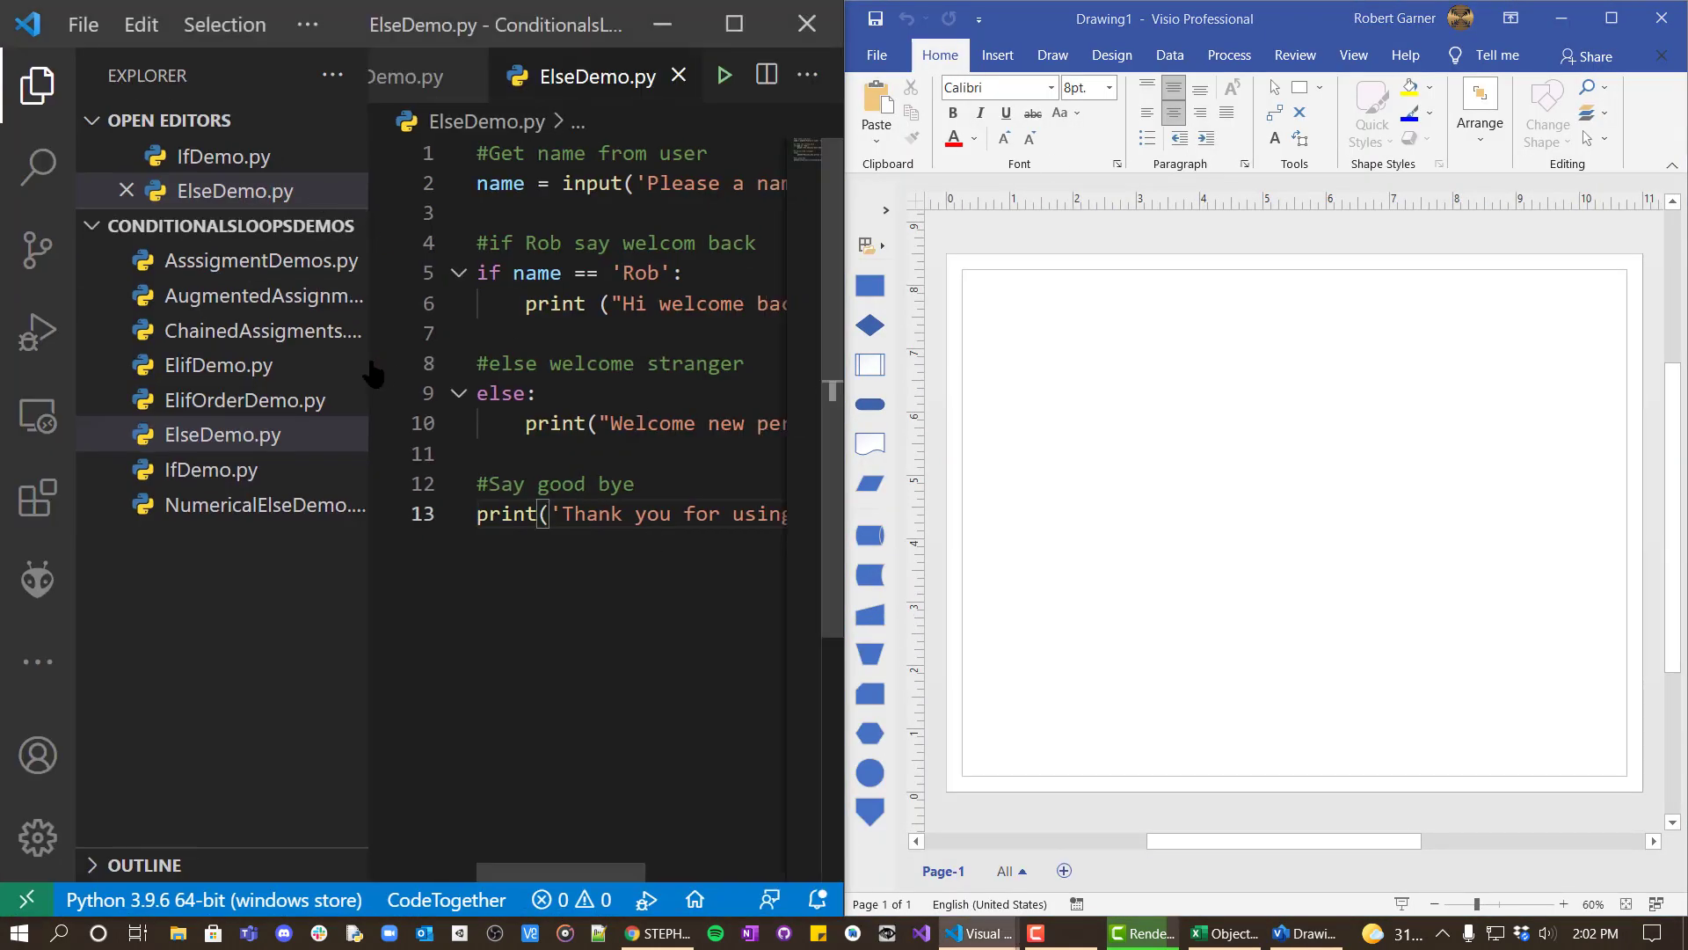
left_click_drag(367, 354, 140, 376)
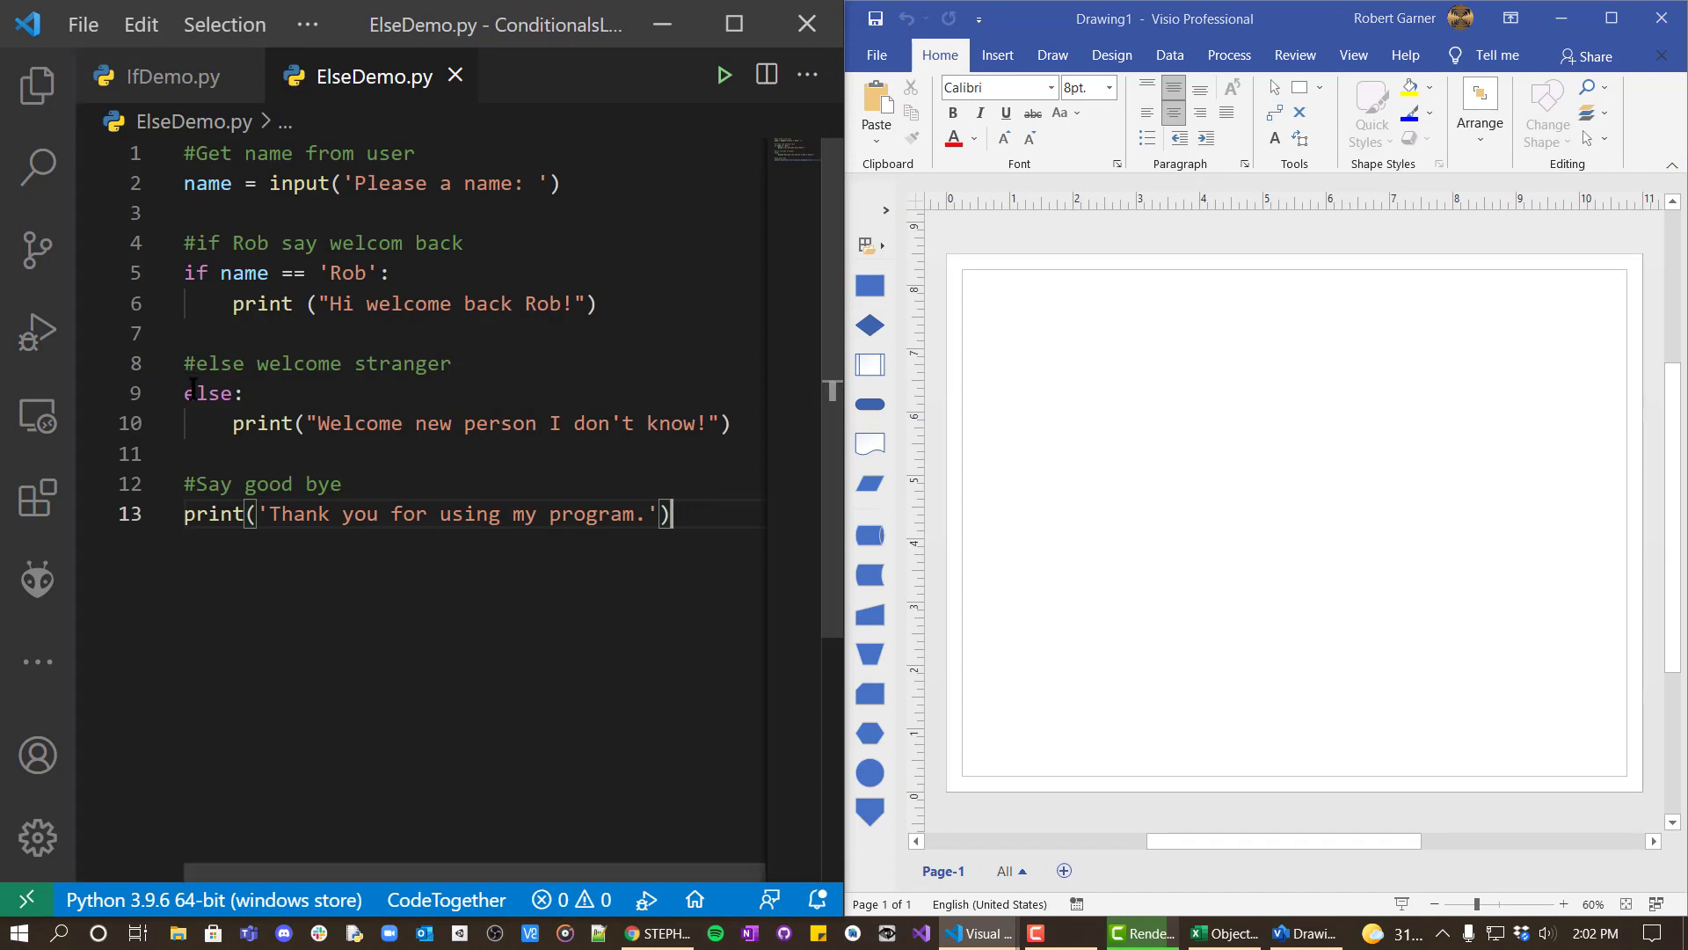
left_click(1140, 491)
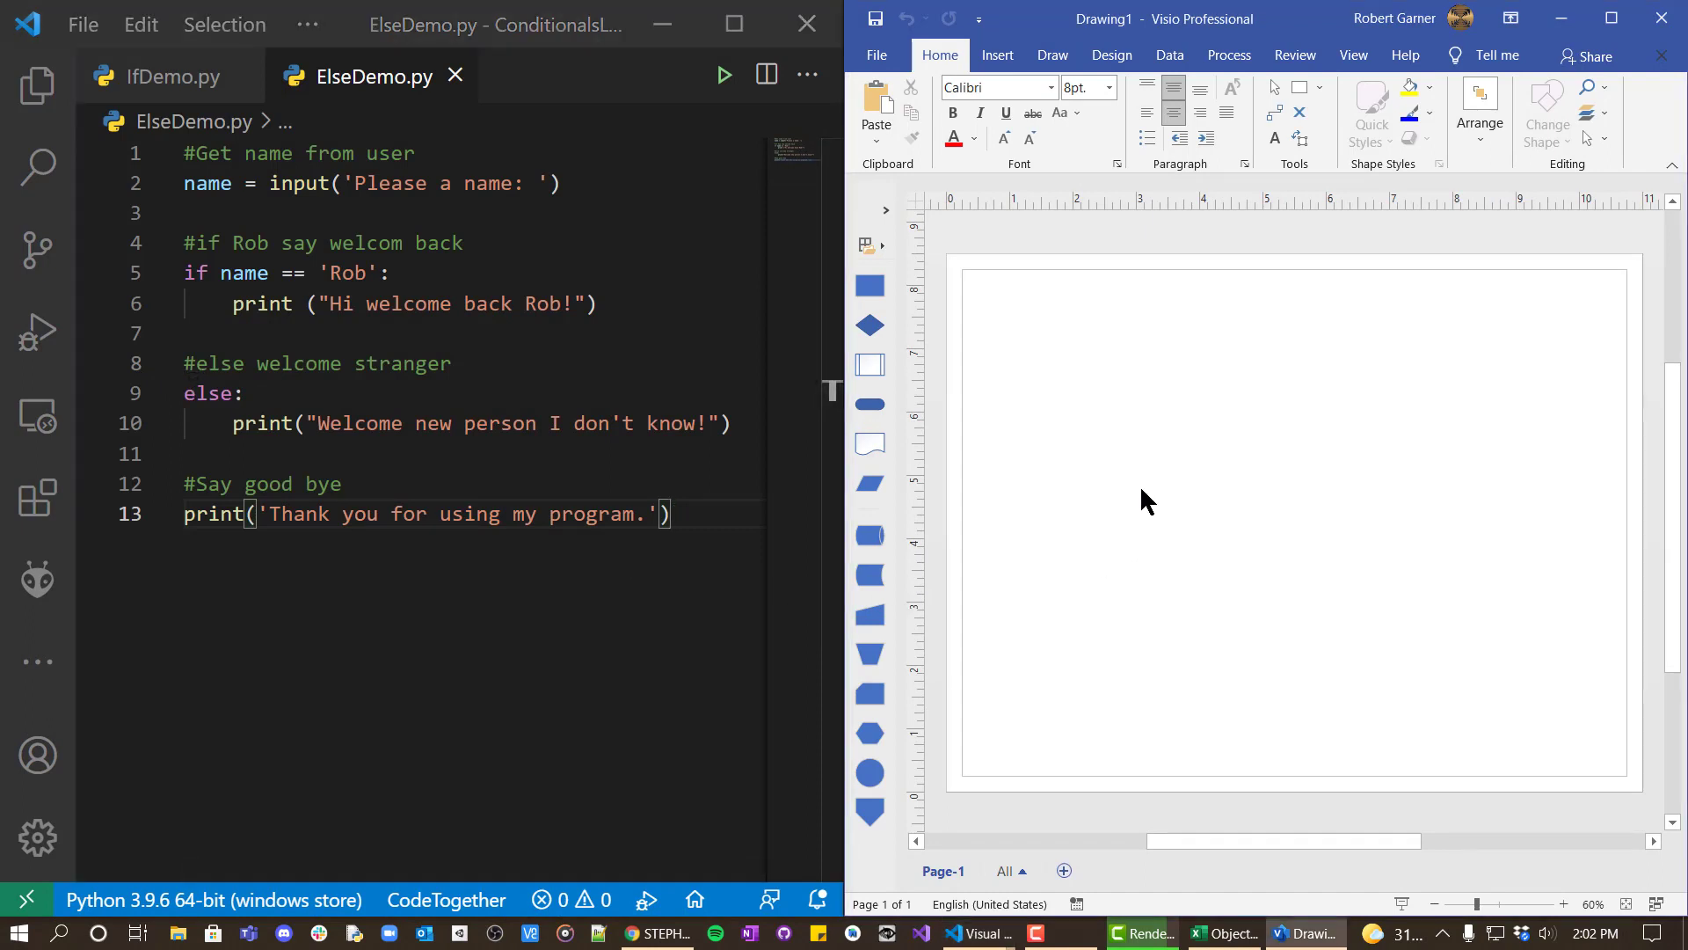
Step: Place a Start/End terminator shape near the upper edge of the page and label it "Start"
mouse_move(870, 405)
left_mouse_down()
mouse_move(1330, 320)
mouse_move(1284, 324)
left_mouse_up()
type("St")
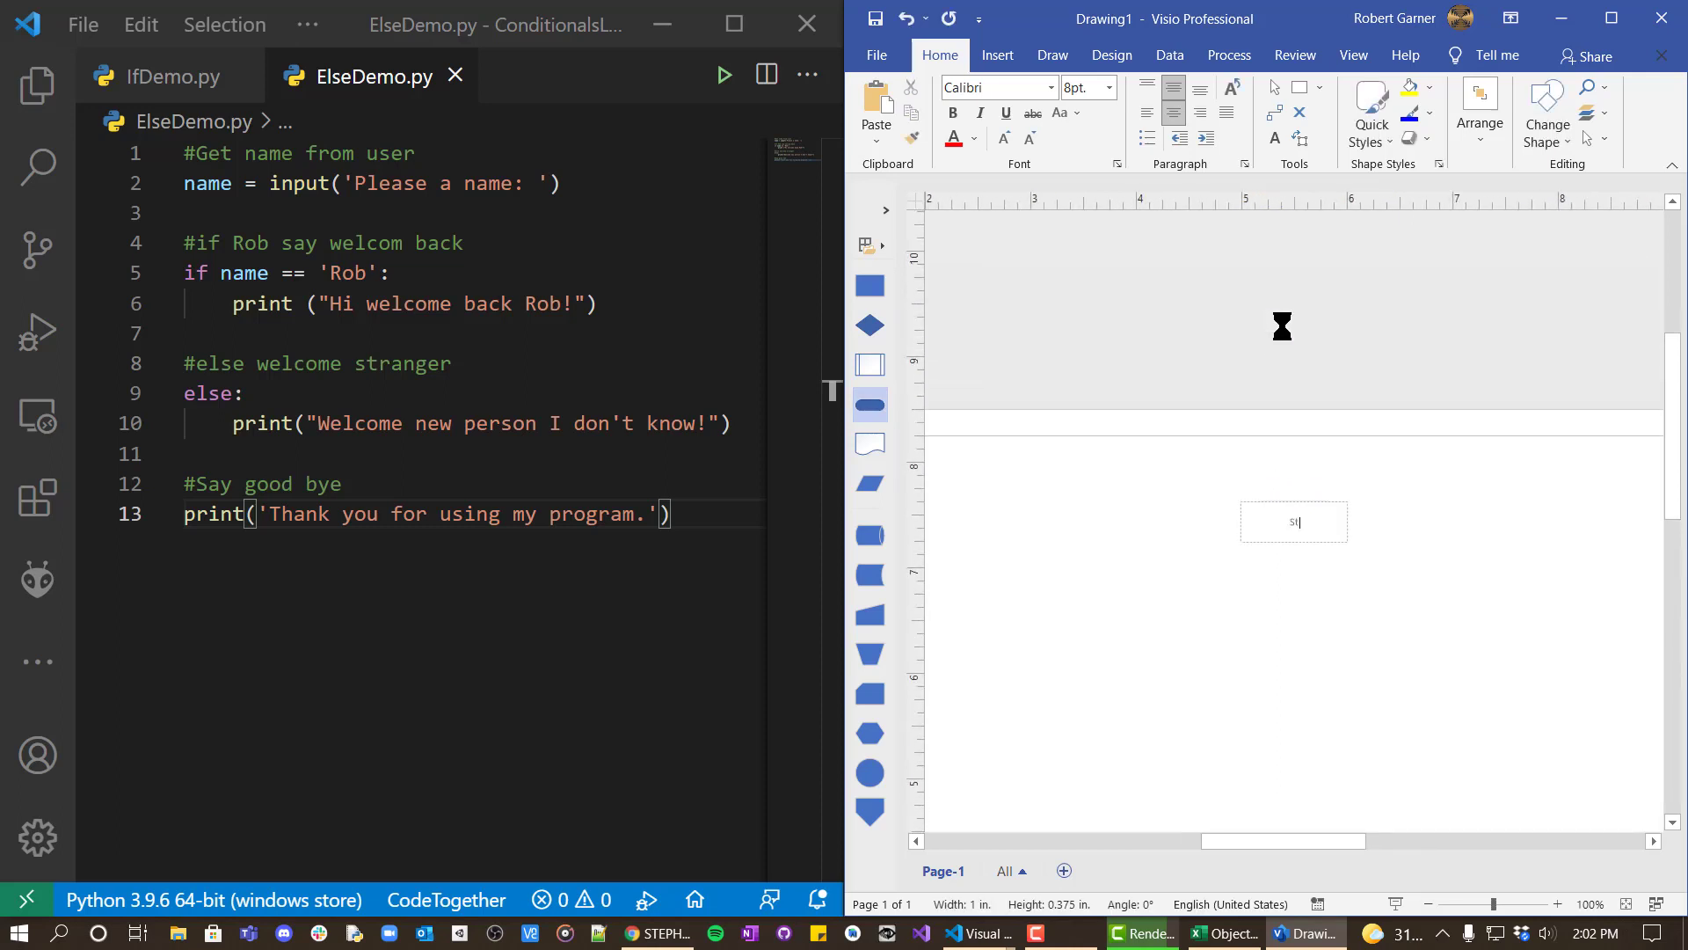
type("art")
key("Return")
left_click(1378, 687)
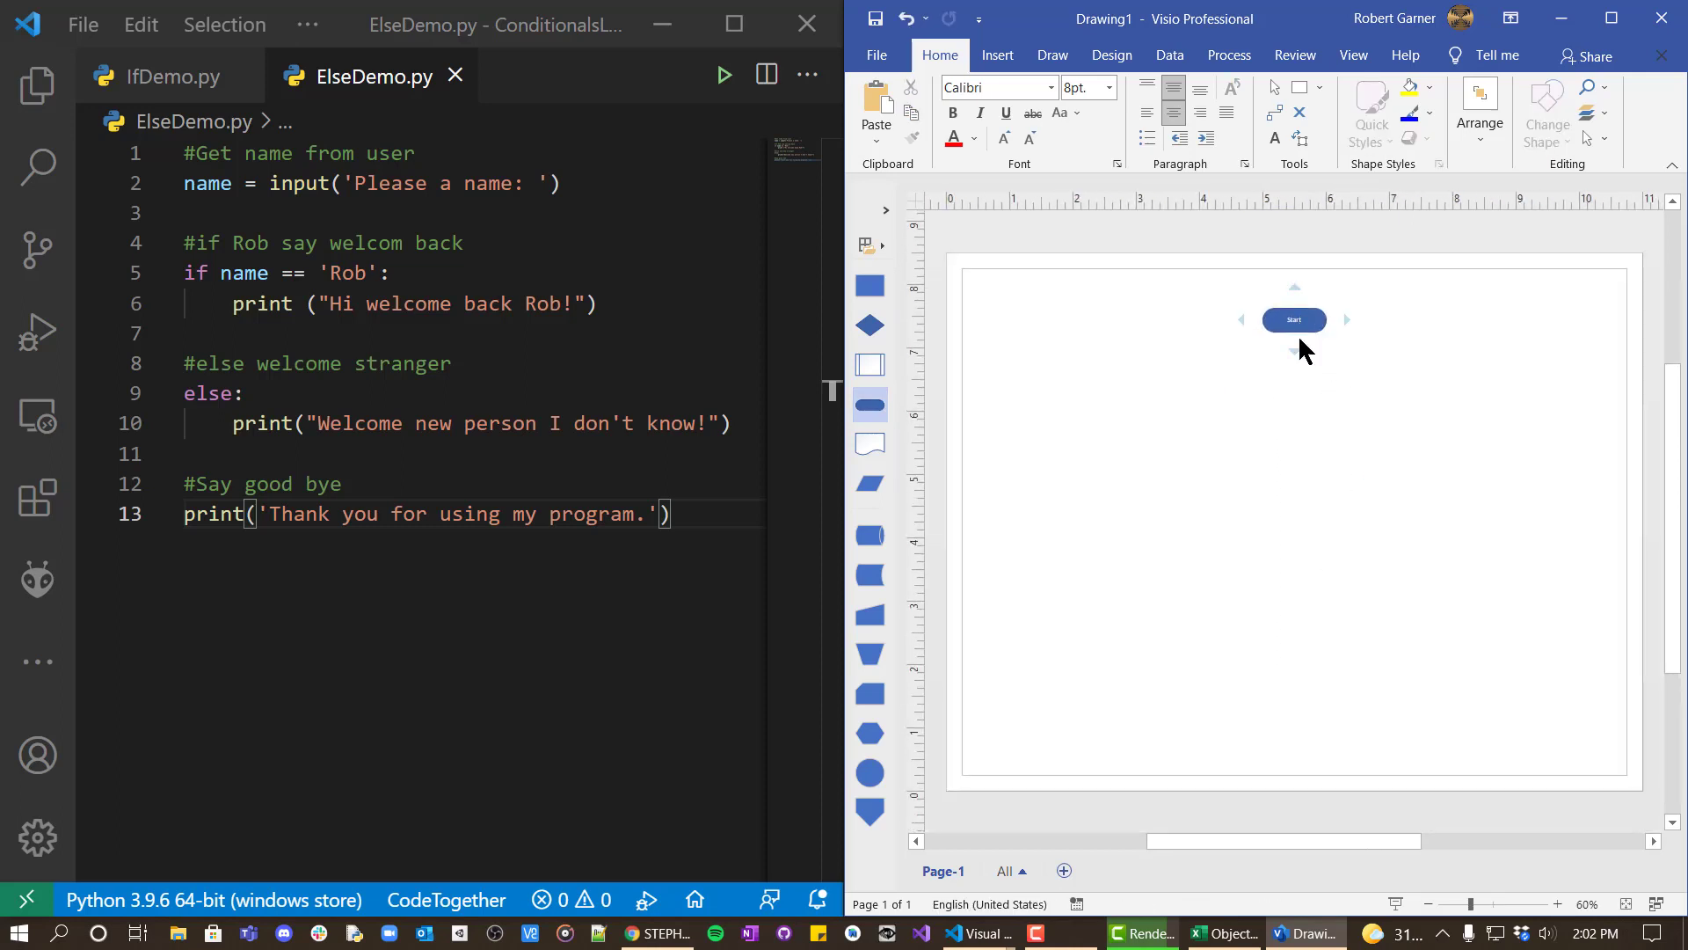
Step: Add a connected process box below the Start shape and label it "Input Name"
mouse_move(1300, 353)
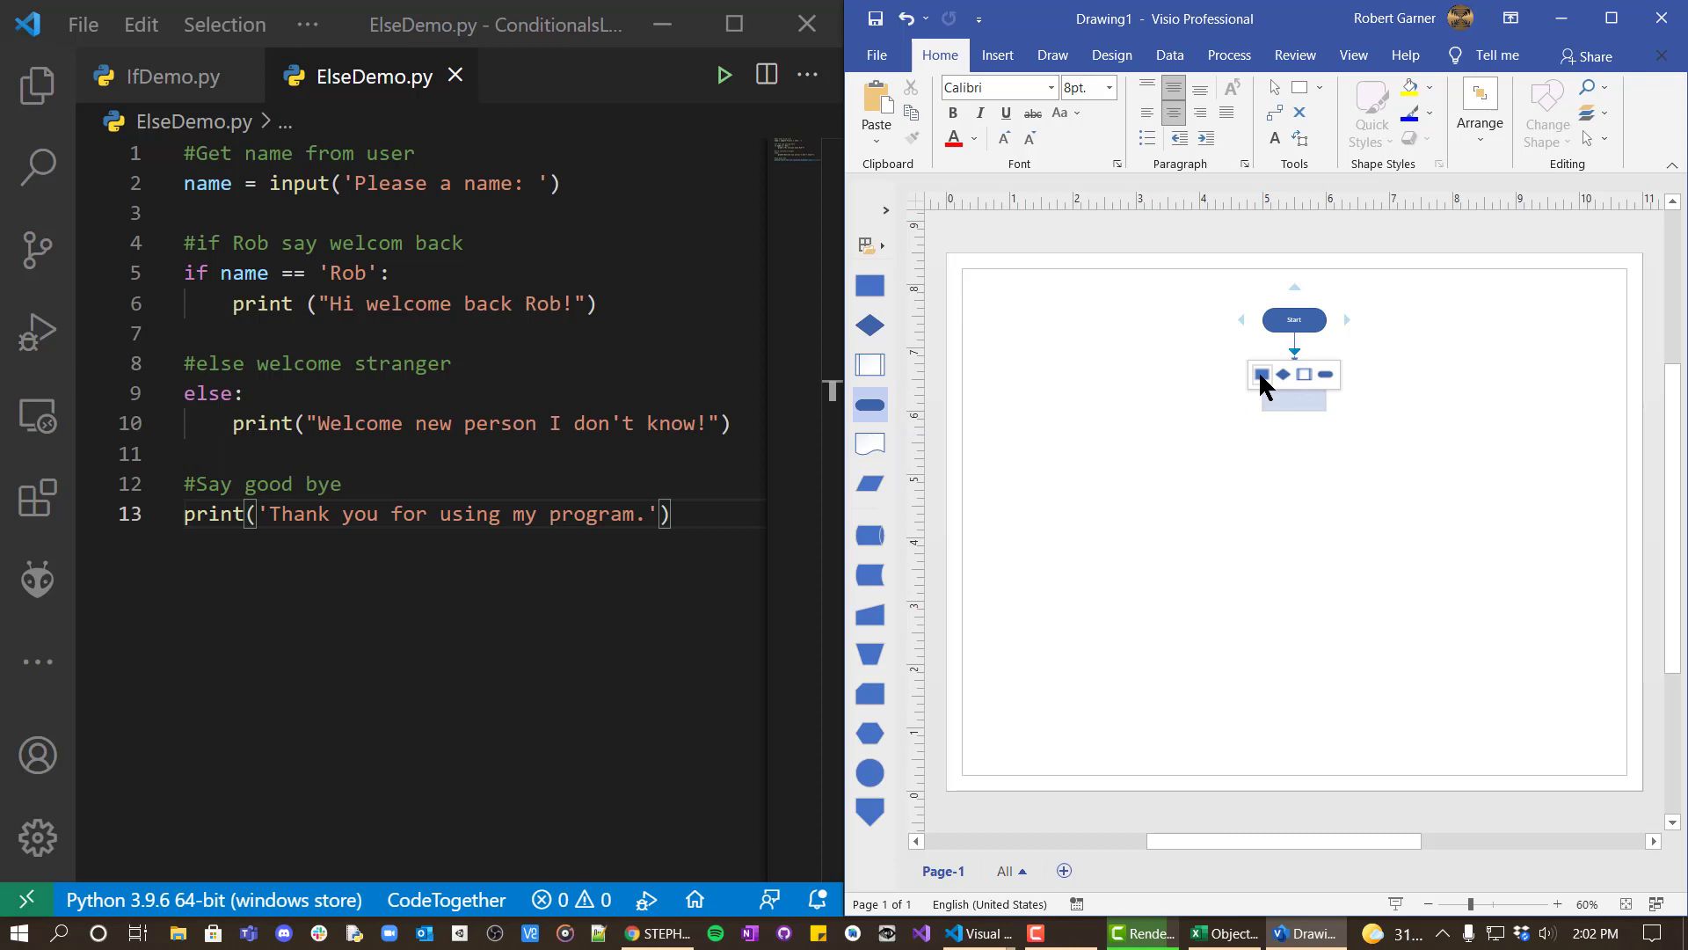
left_click(1261, 375)
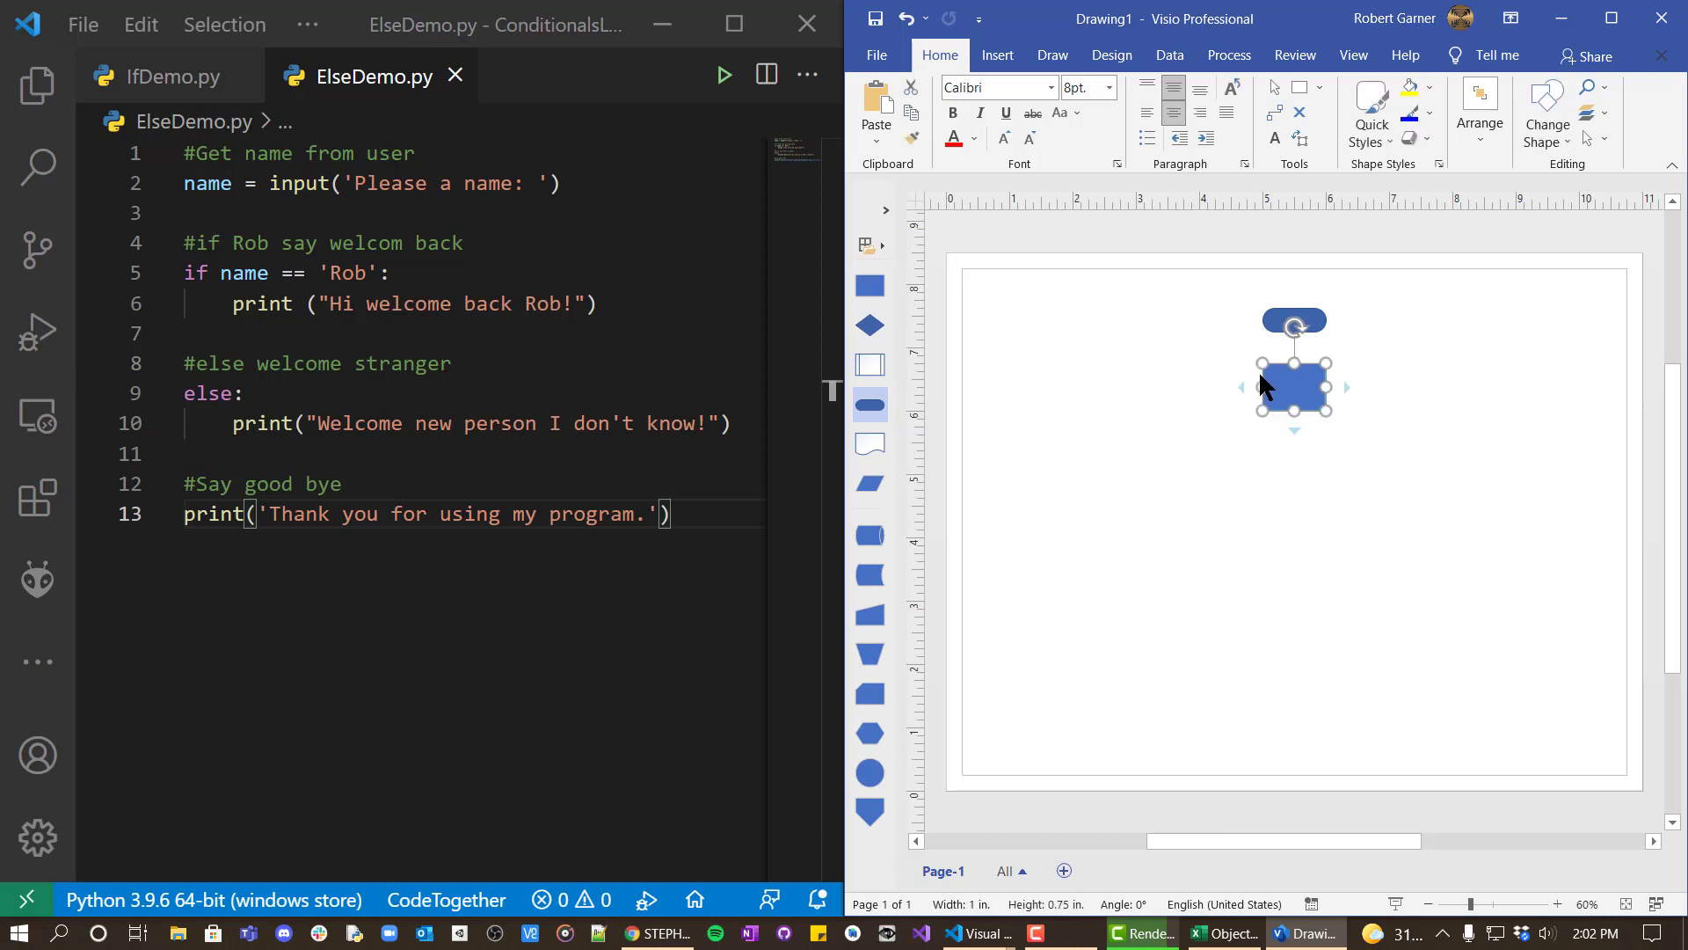
scroll(1336, 405, "up", 5, "ctrl")
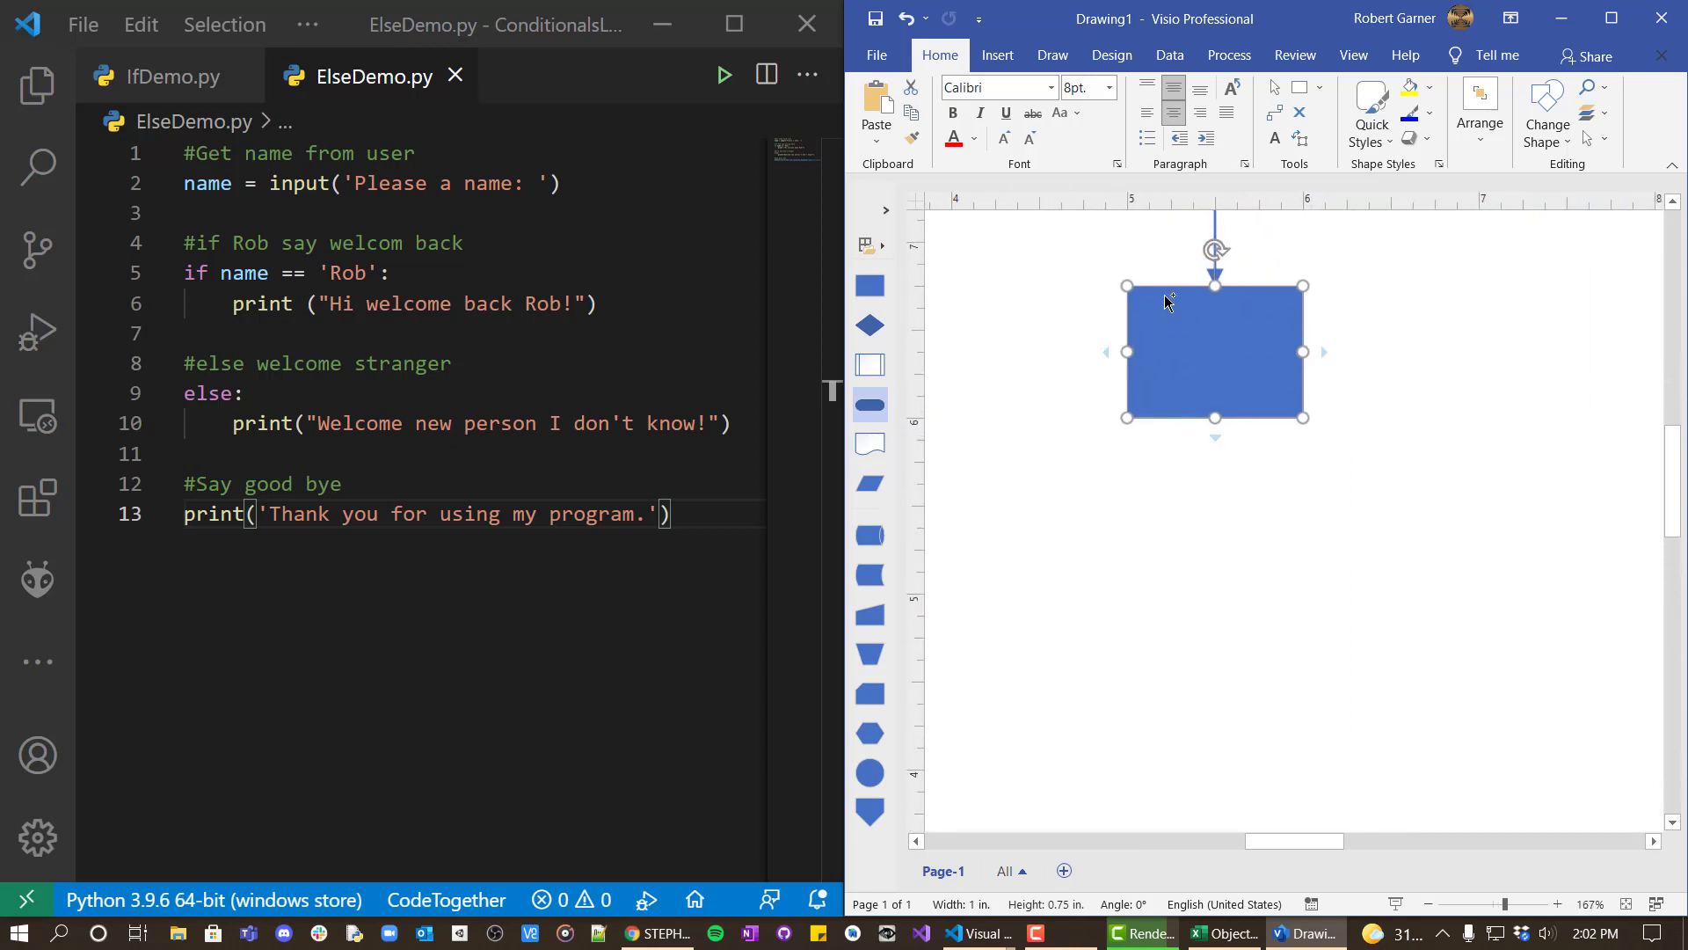
scroll(1167, 312, "up", 3)
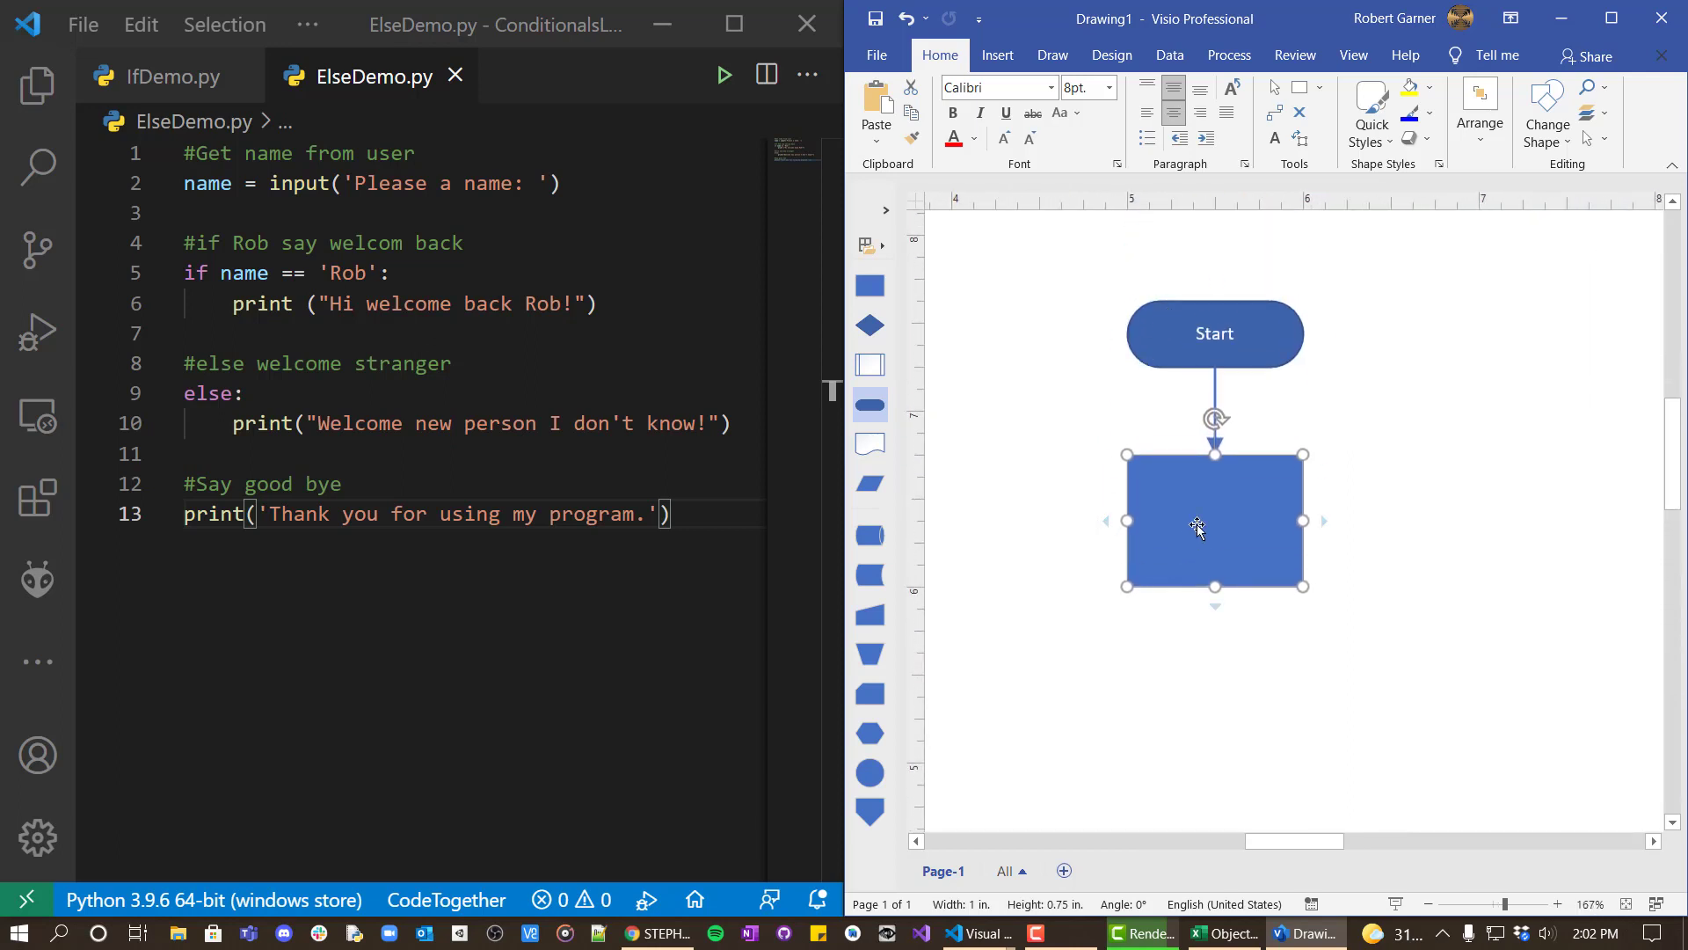
key("Escape")
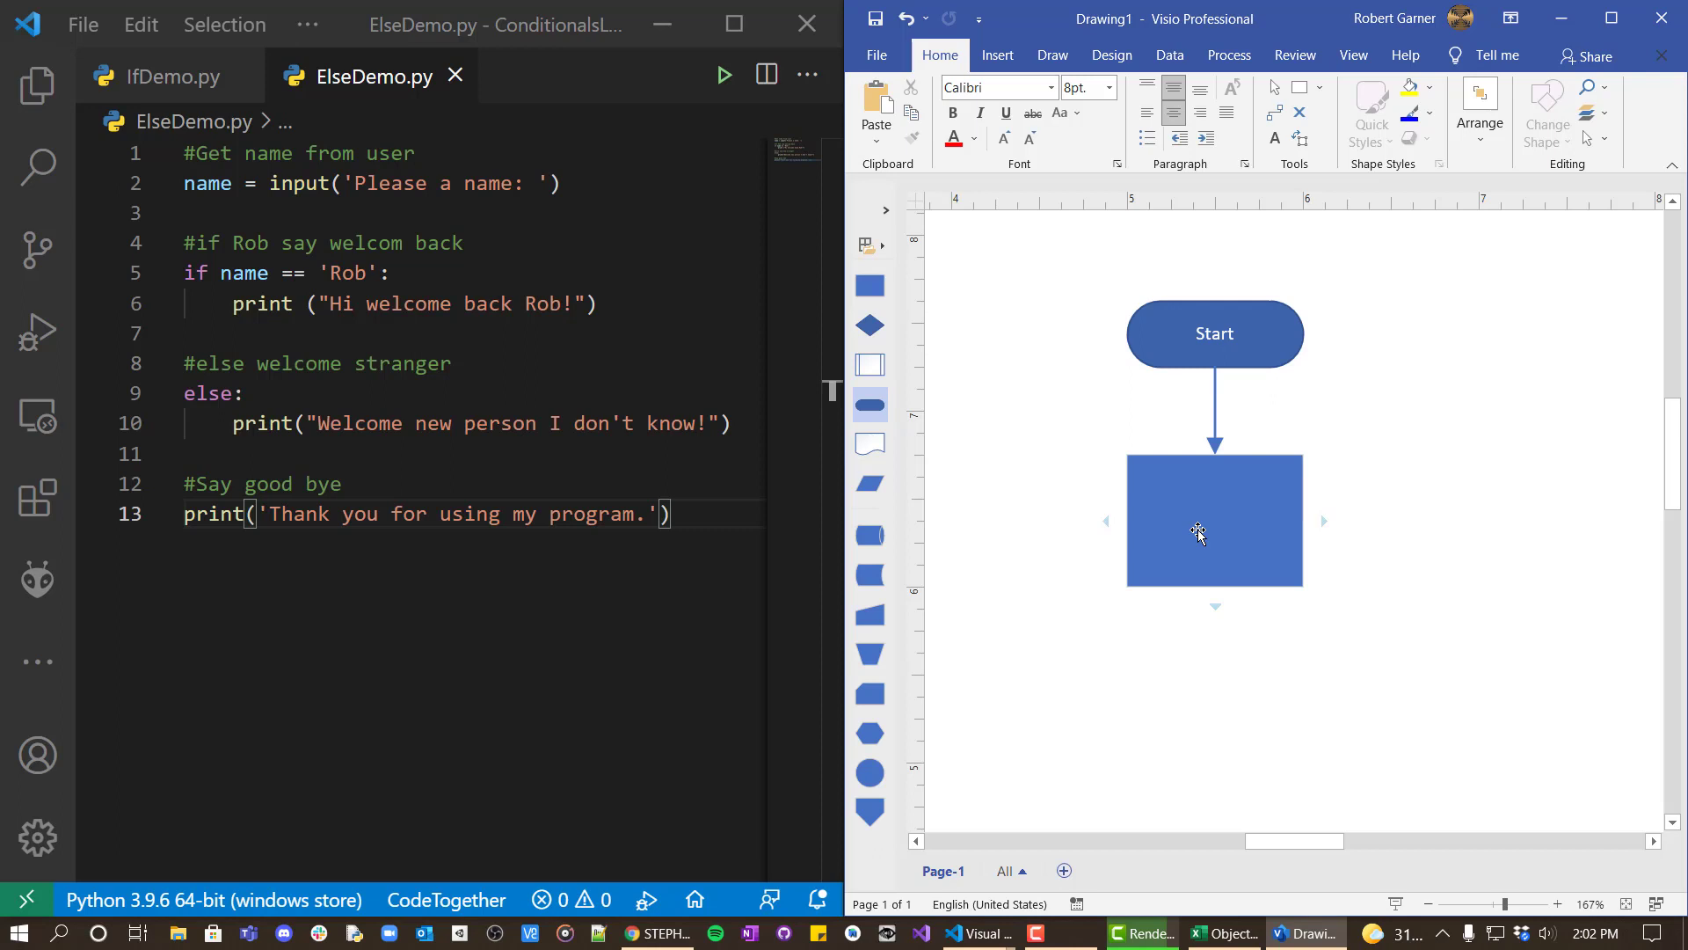
left_click(1198, 532)
type("Input Name")
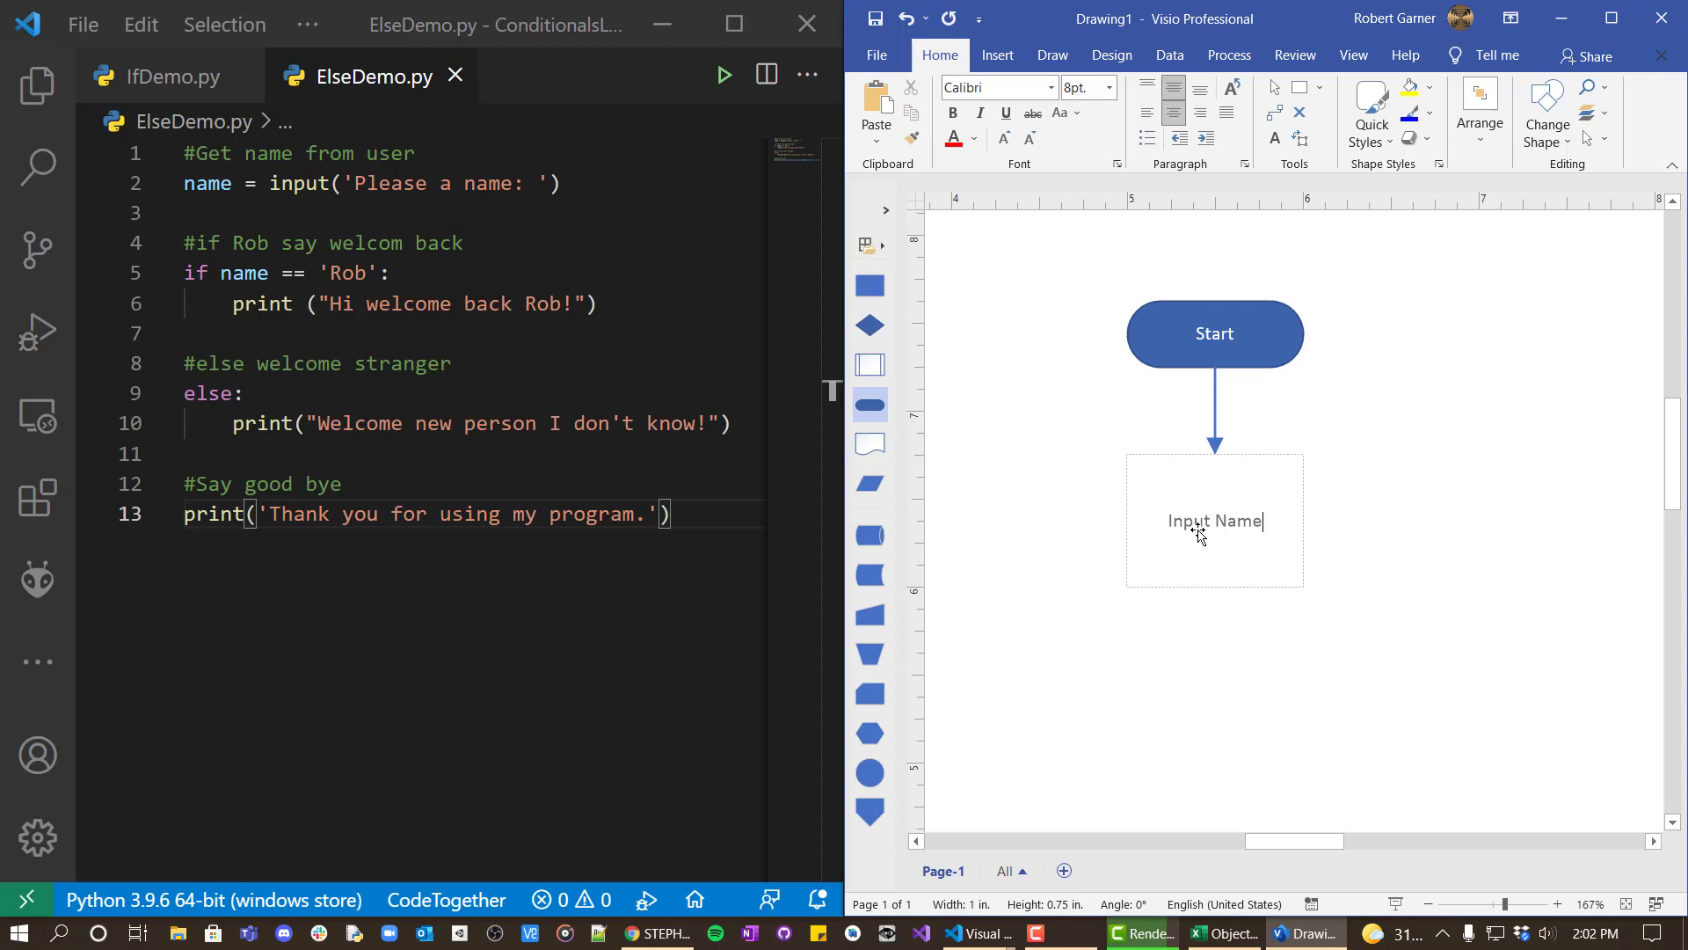
left_click(1280, 622)
Step: Add a connected decision diamond below Input Name and label it "Name =" followed by the quoted name tested in the if statement
mouse_move(1218, 607)
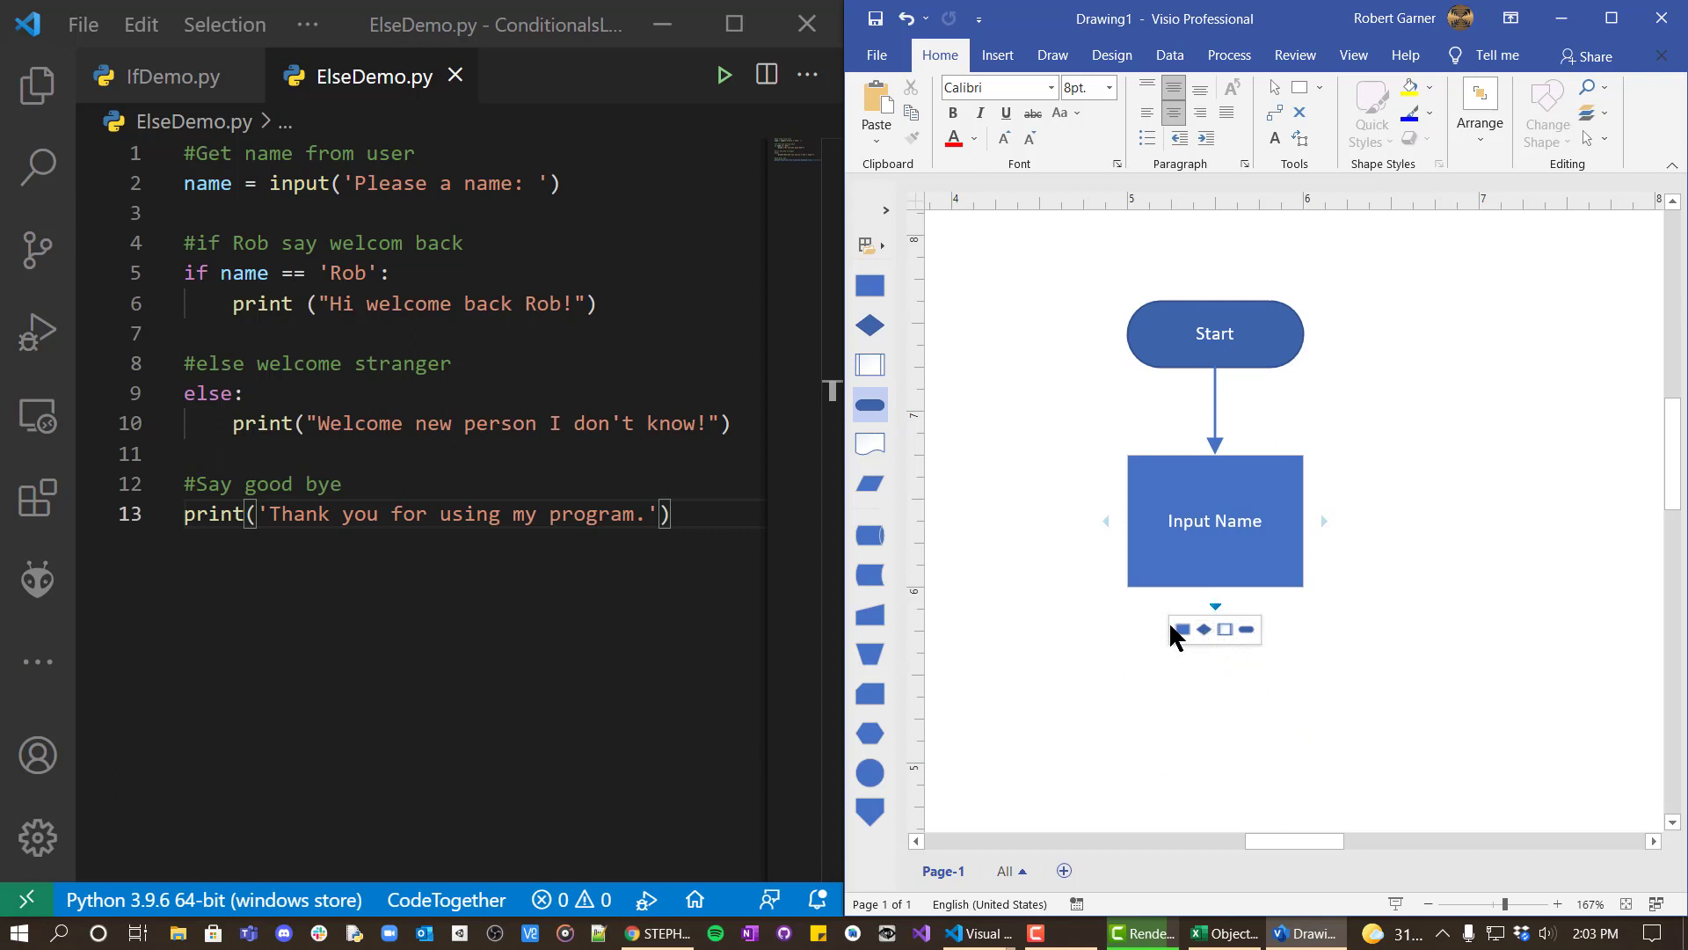
left_click(1204, 630)
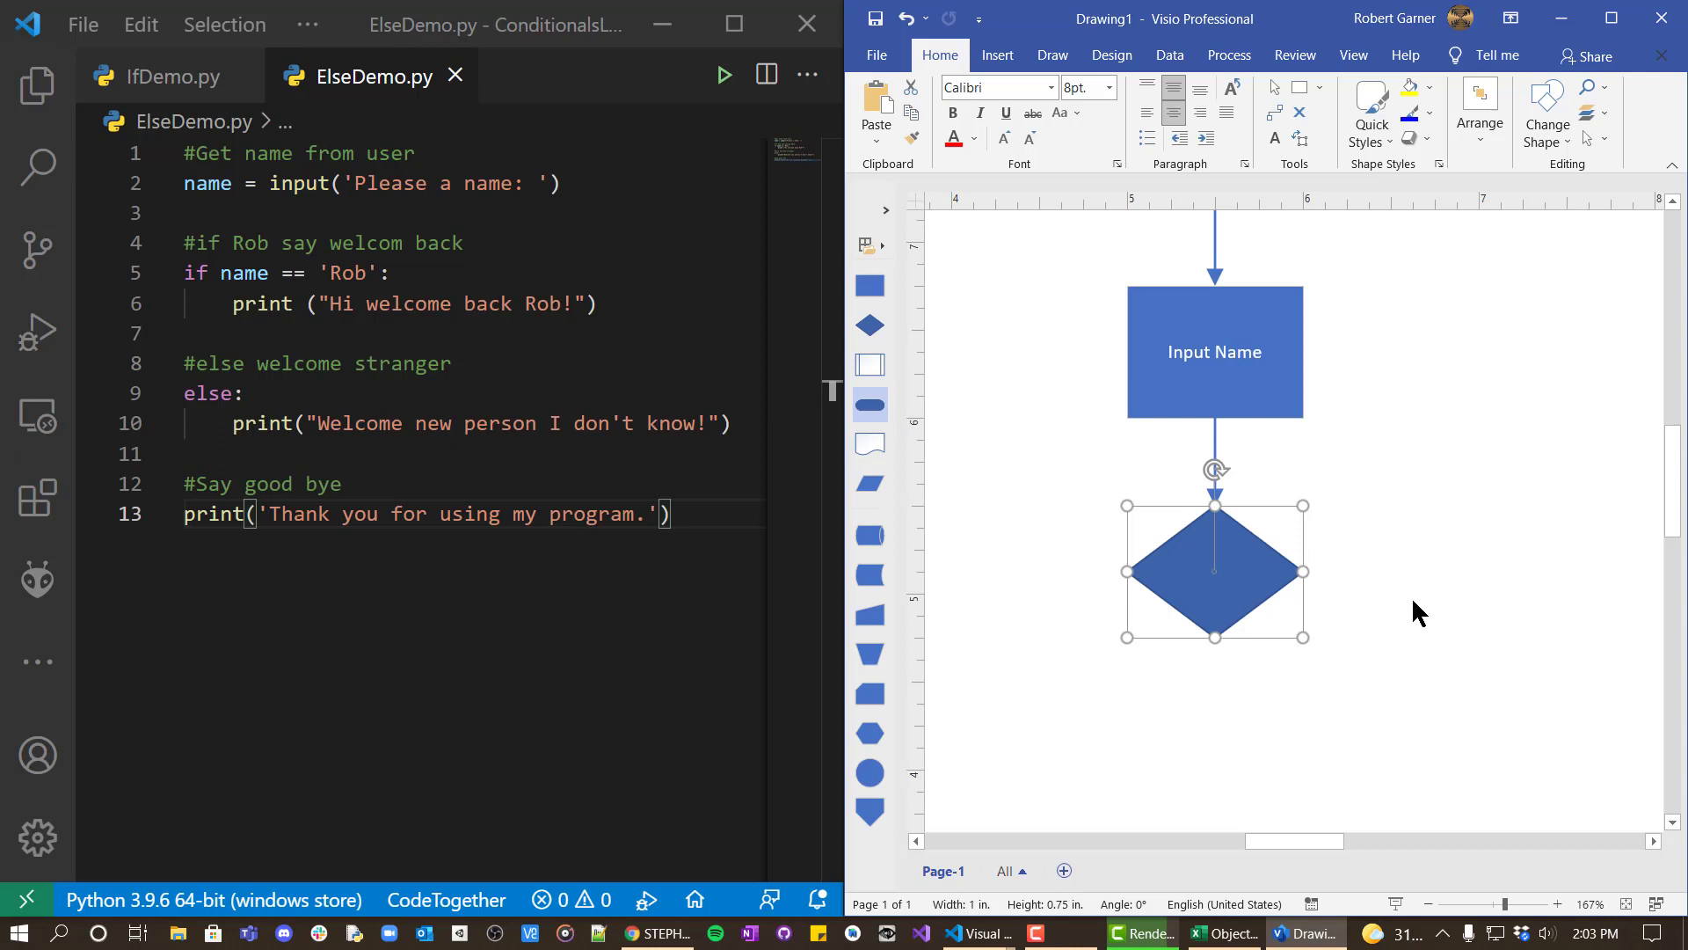
type("Name")
key("BackSpace")
key("BackSpace")
key("BackSpace")
type("ame =")
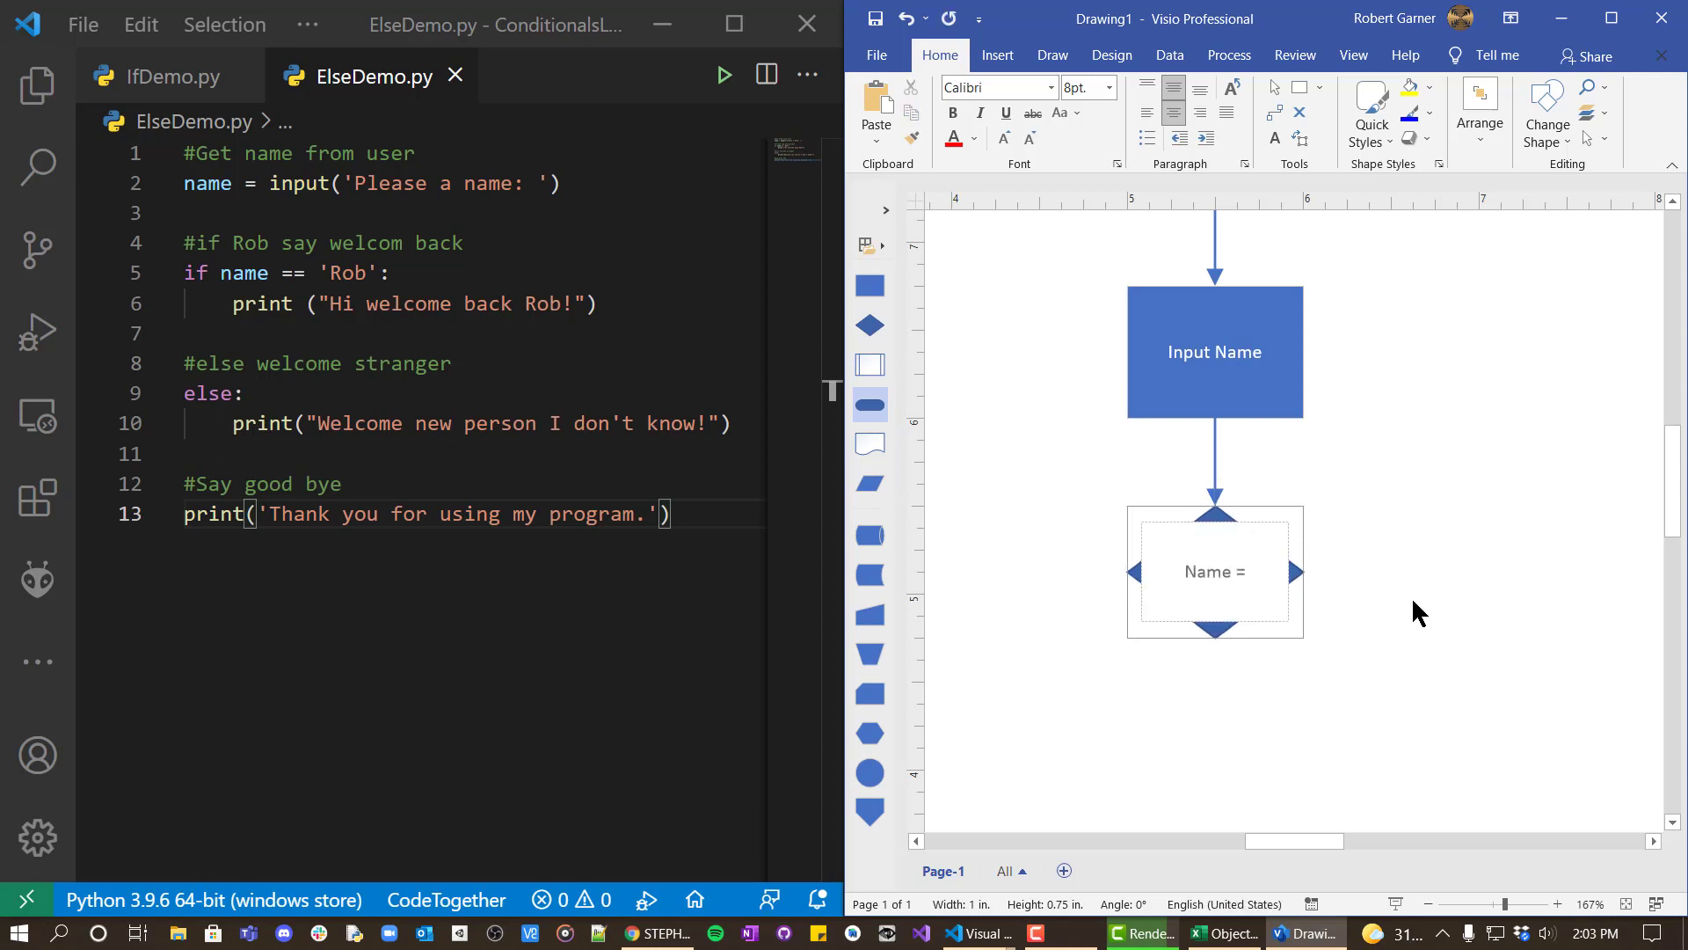
type(" 'Rob'")
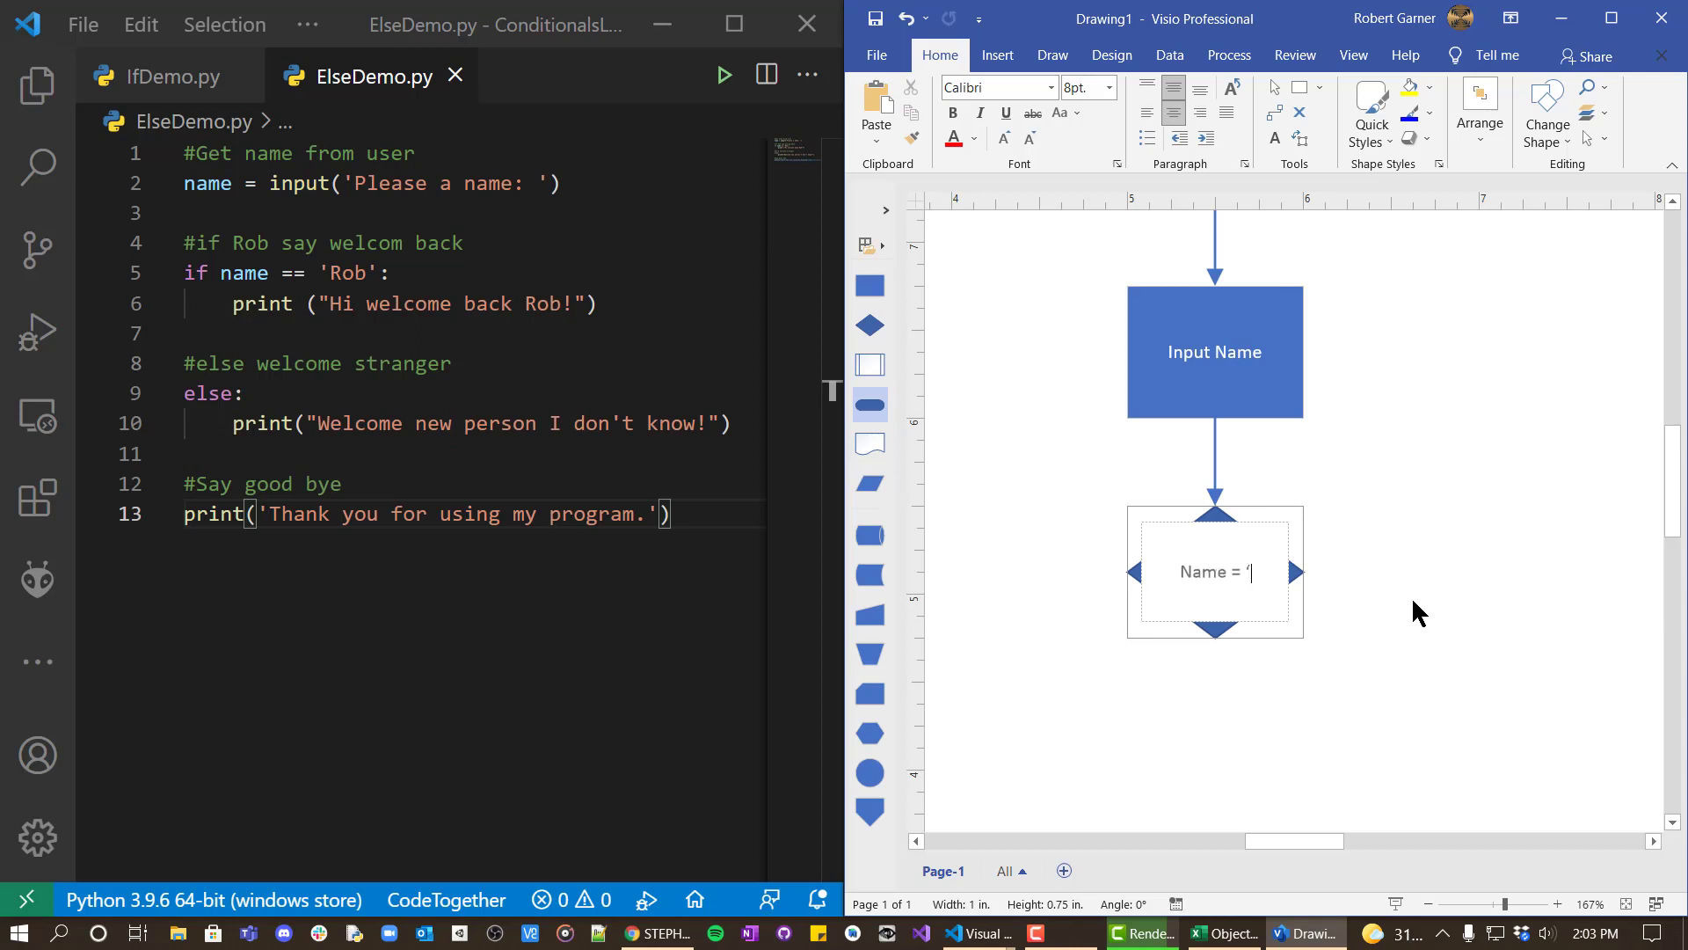
left_click(1411, 596)
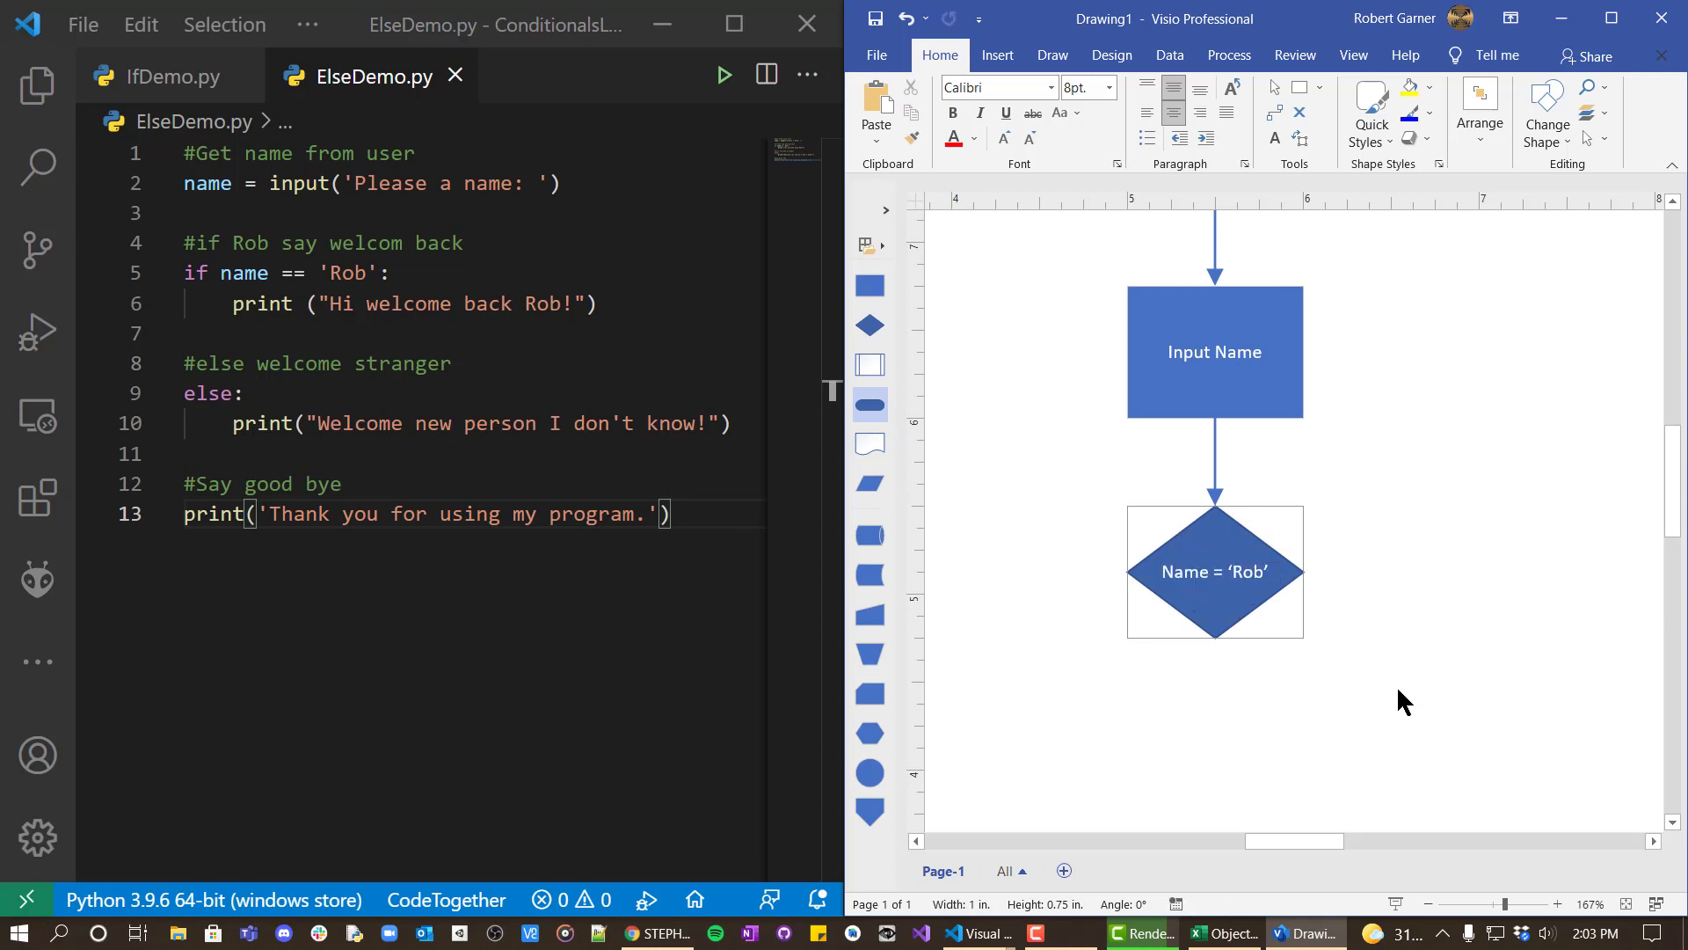
Step: Add a connected process box to the right of the decision with the text "Hi welcome back", the tested name and an exclamation mark
mouse_move(1322, 580)
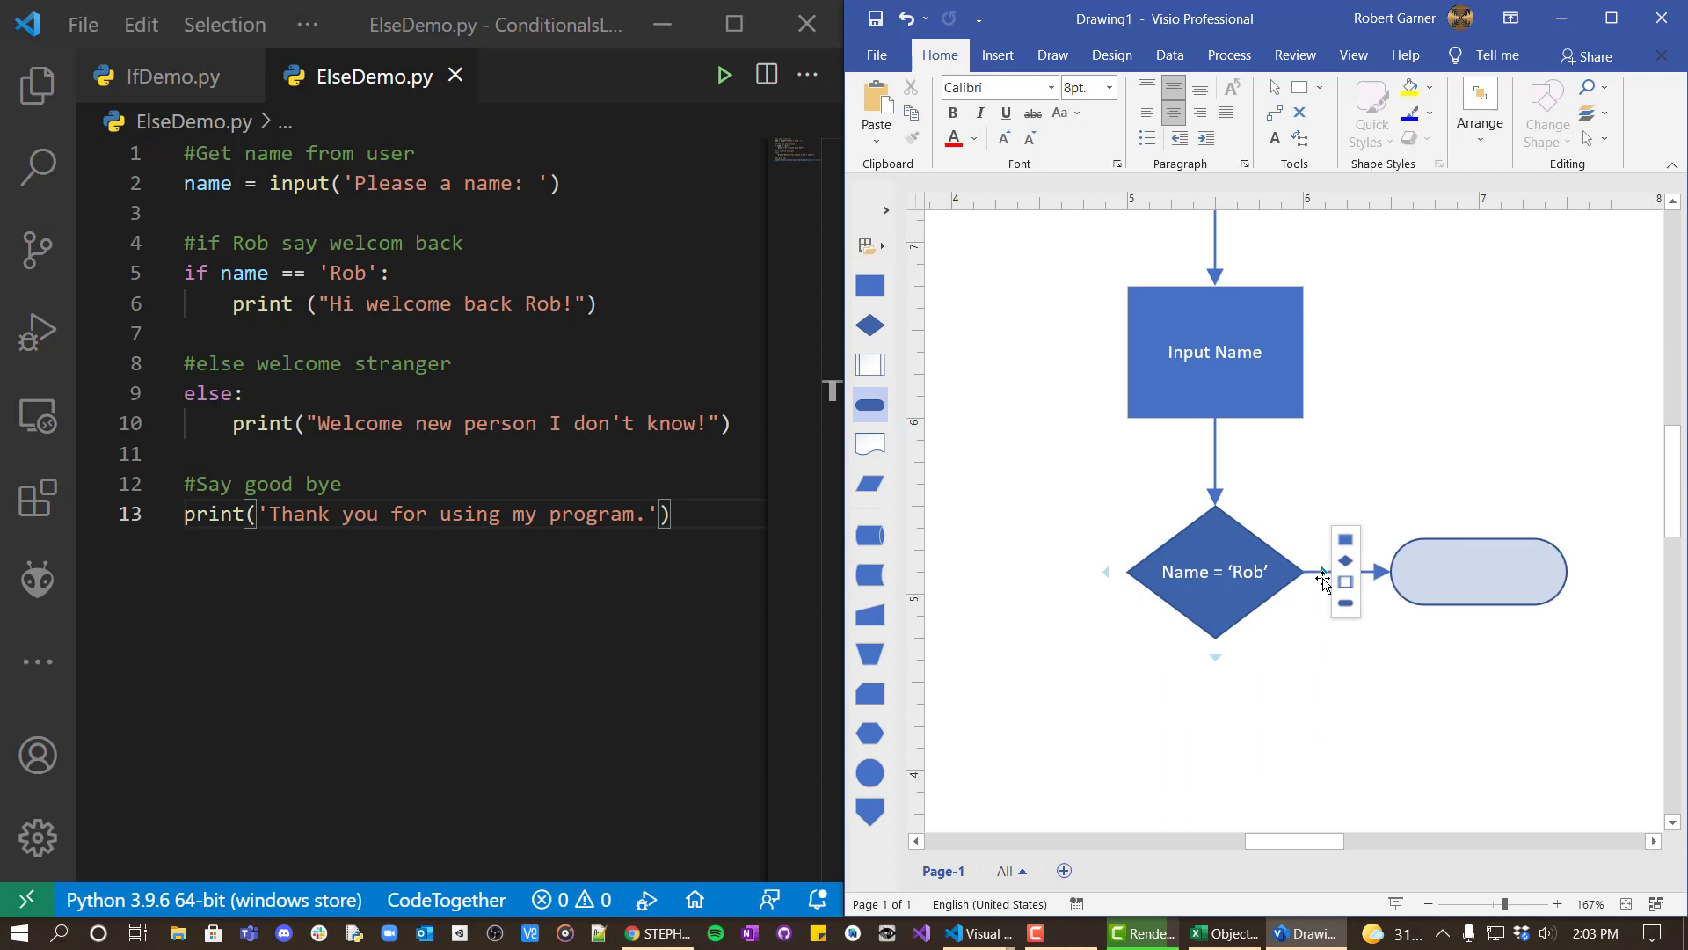
left_click(1345, 540)
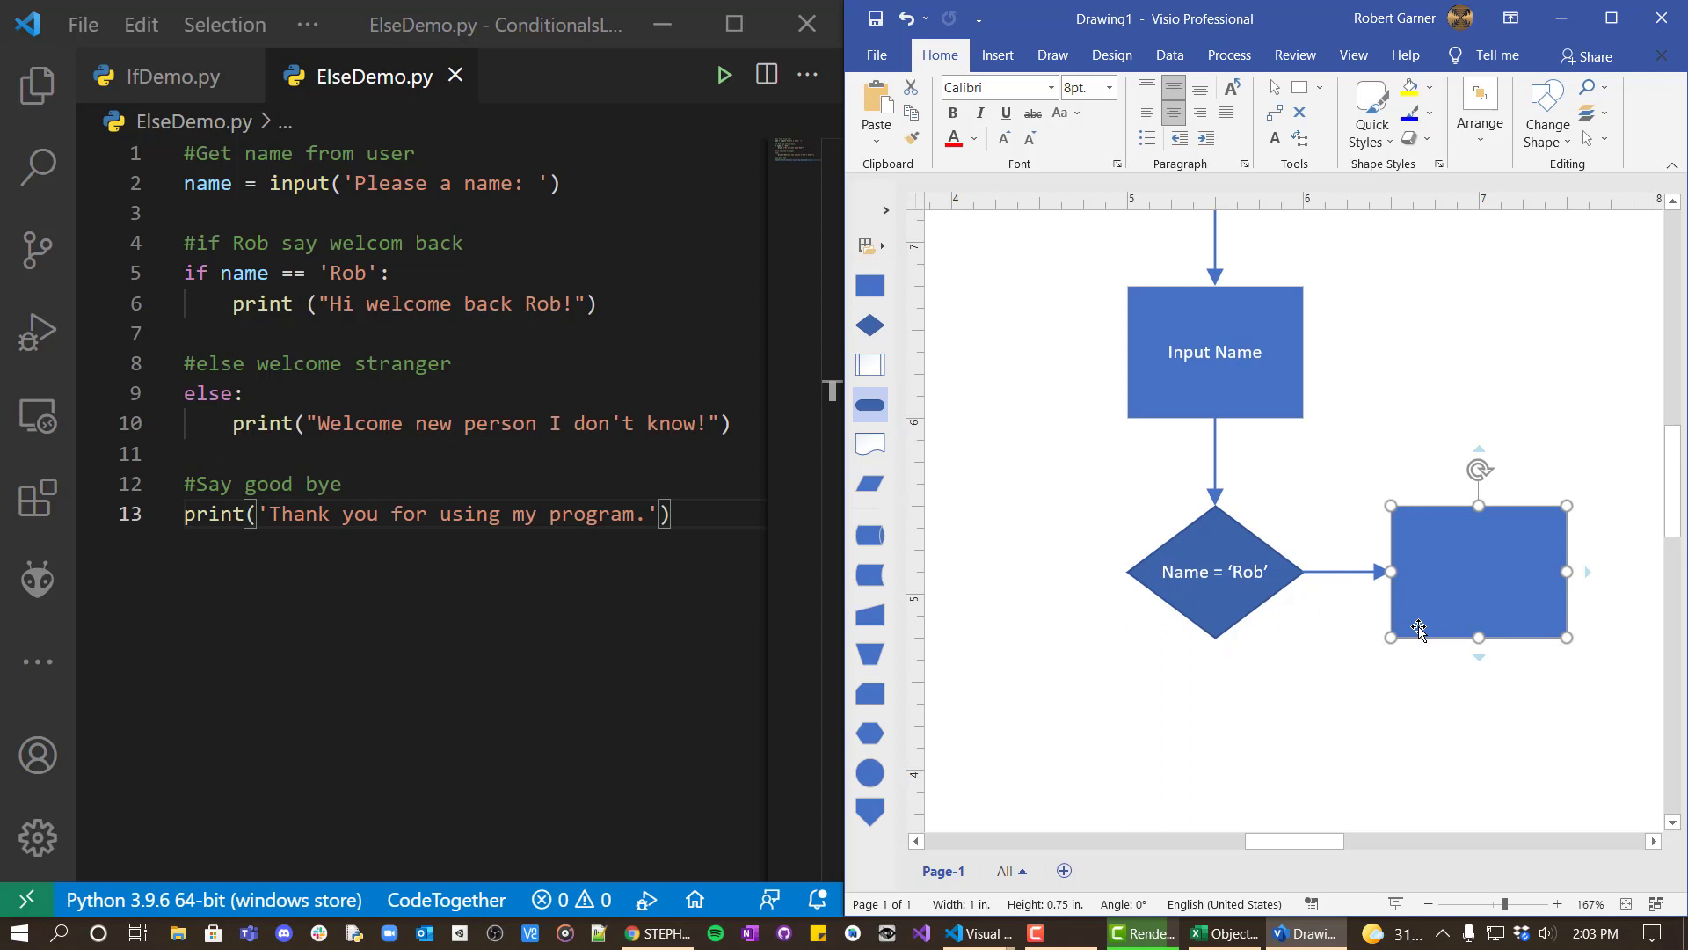
type("Hi ")
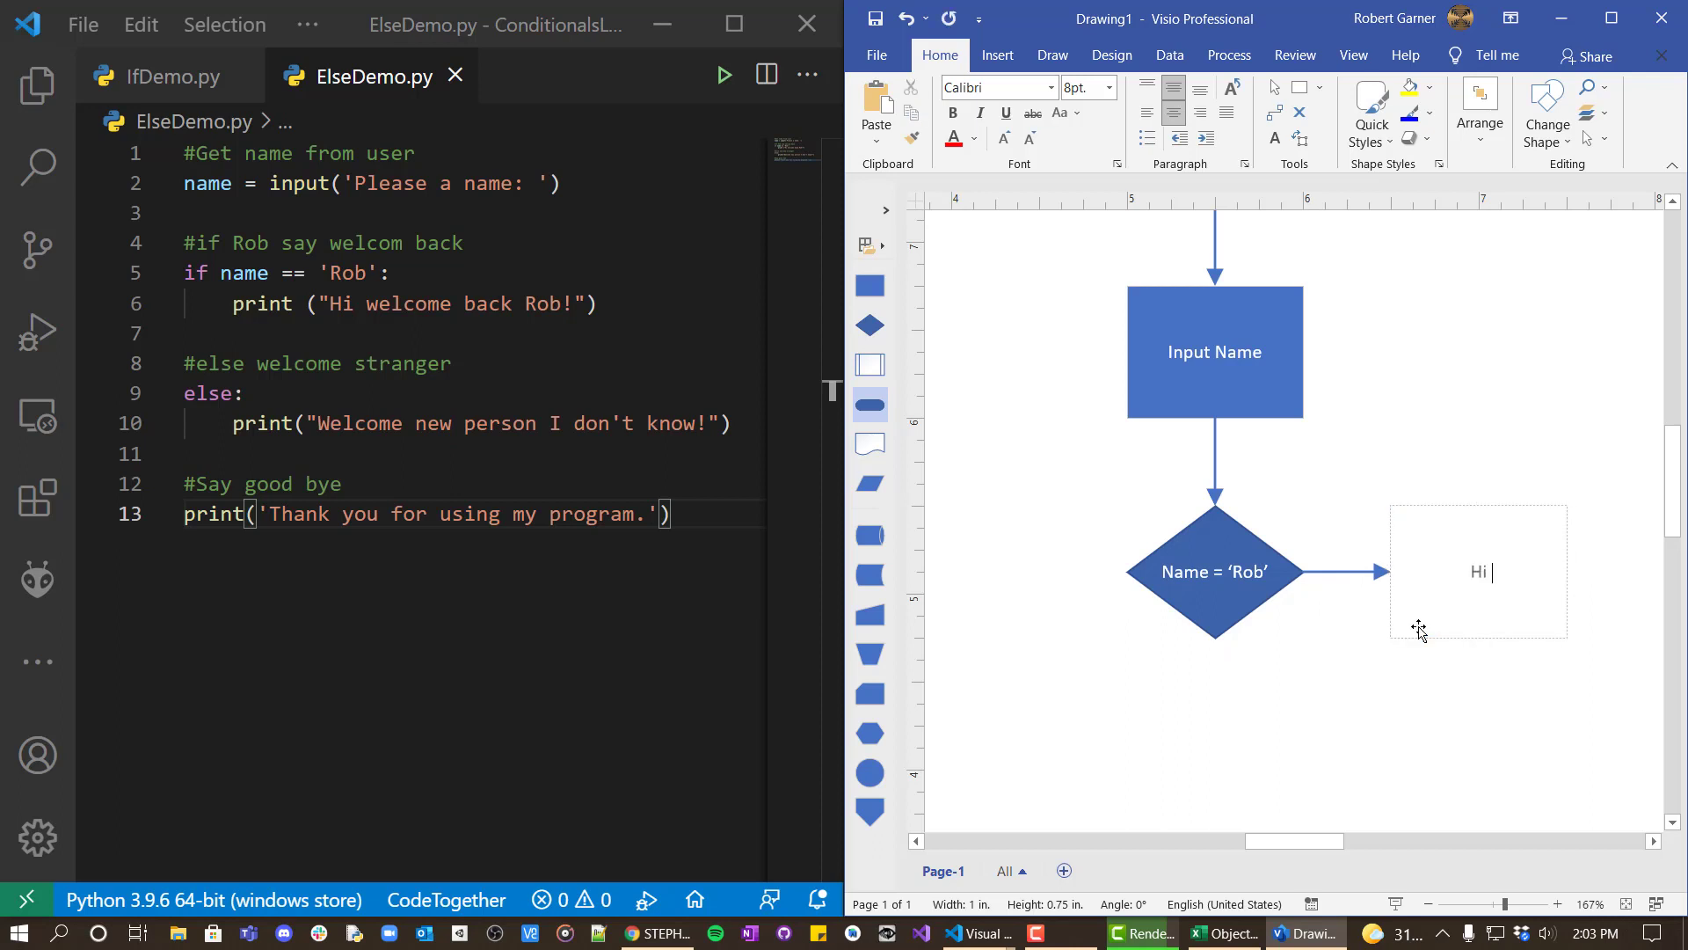
type("welcome back Rob")
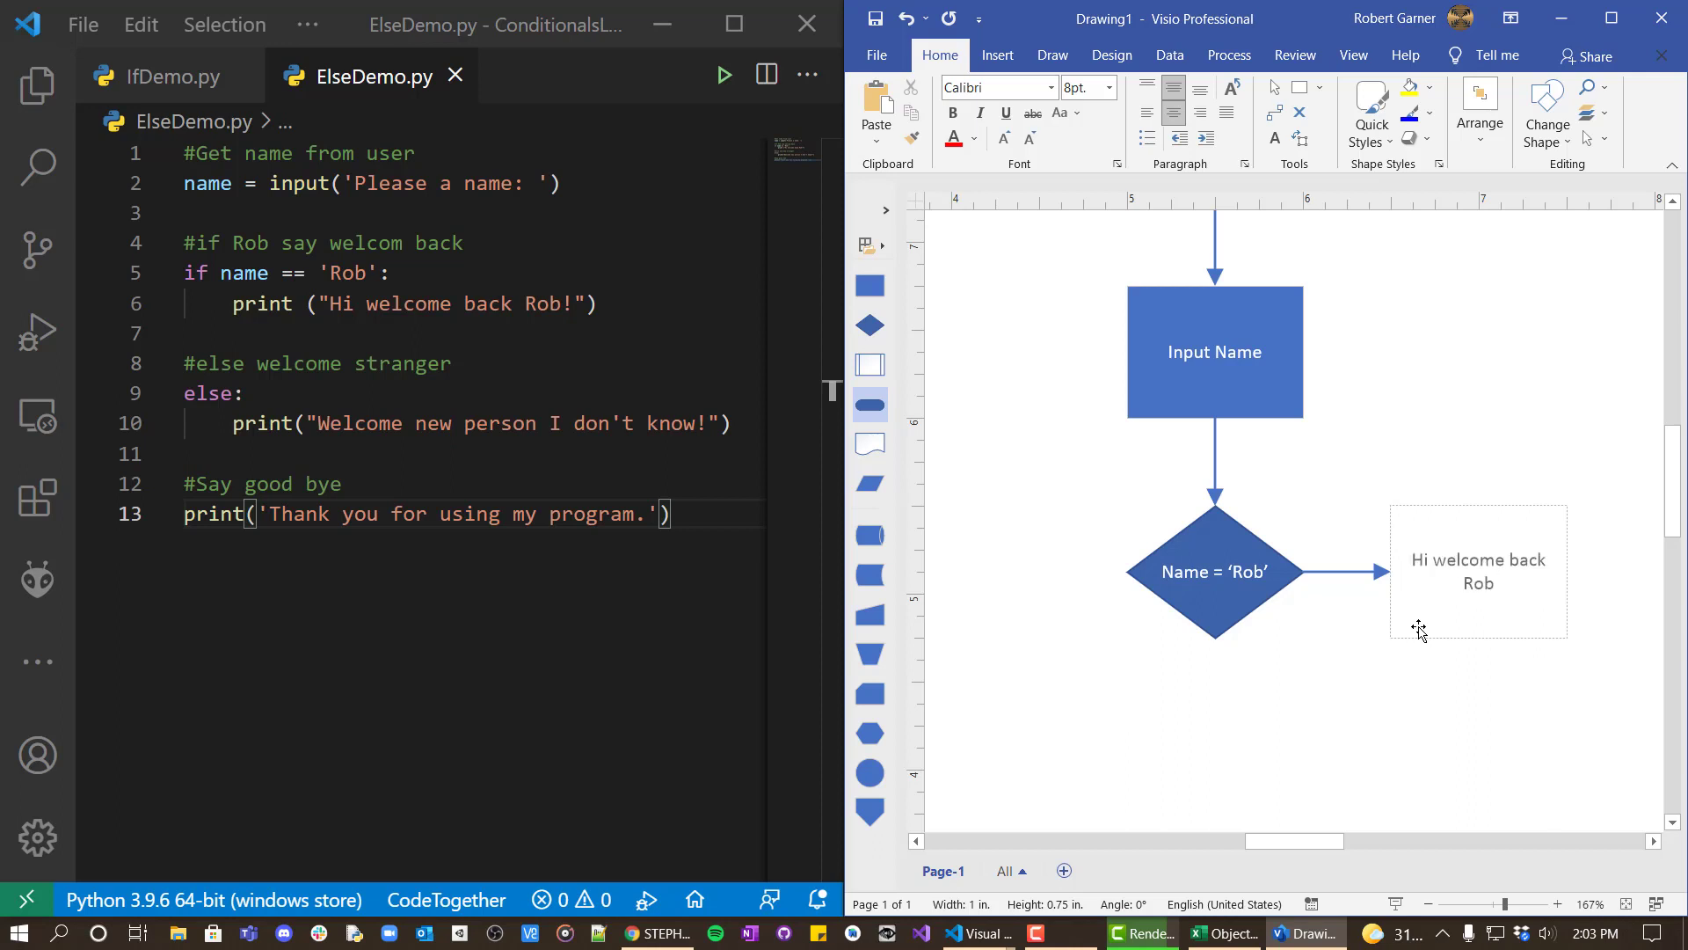
type("!")
Step: Label the connector from the decision to the welcome-back box "True"
double_click(1356, 573)
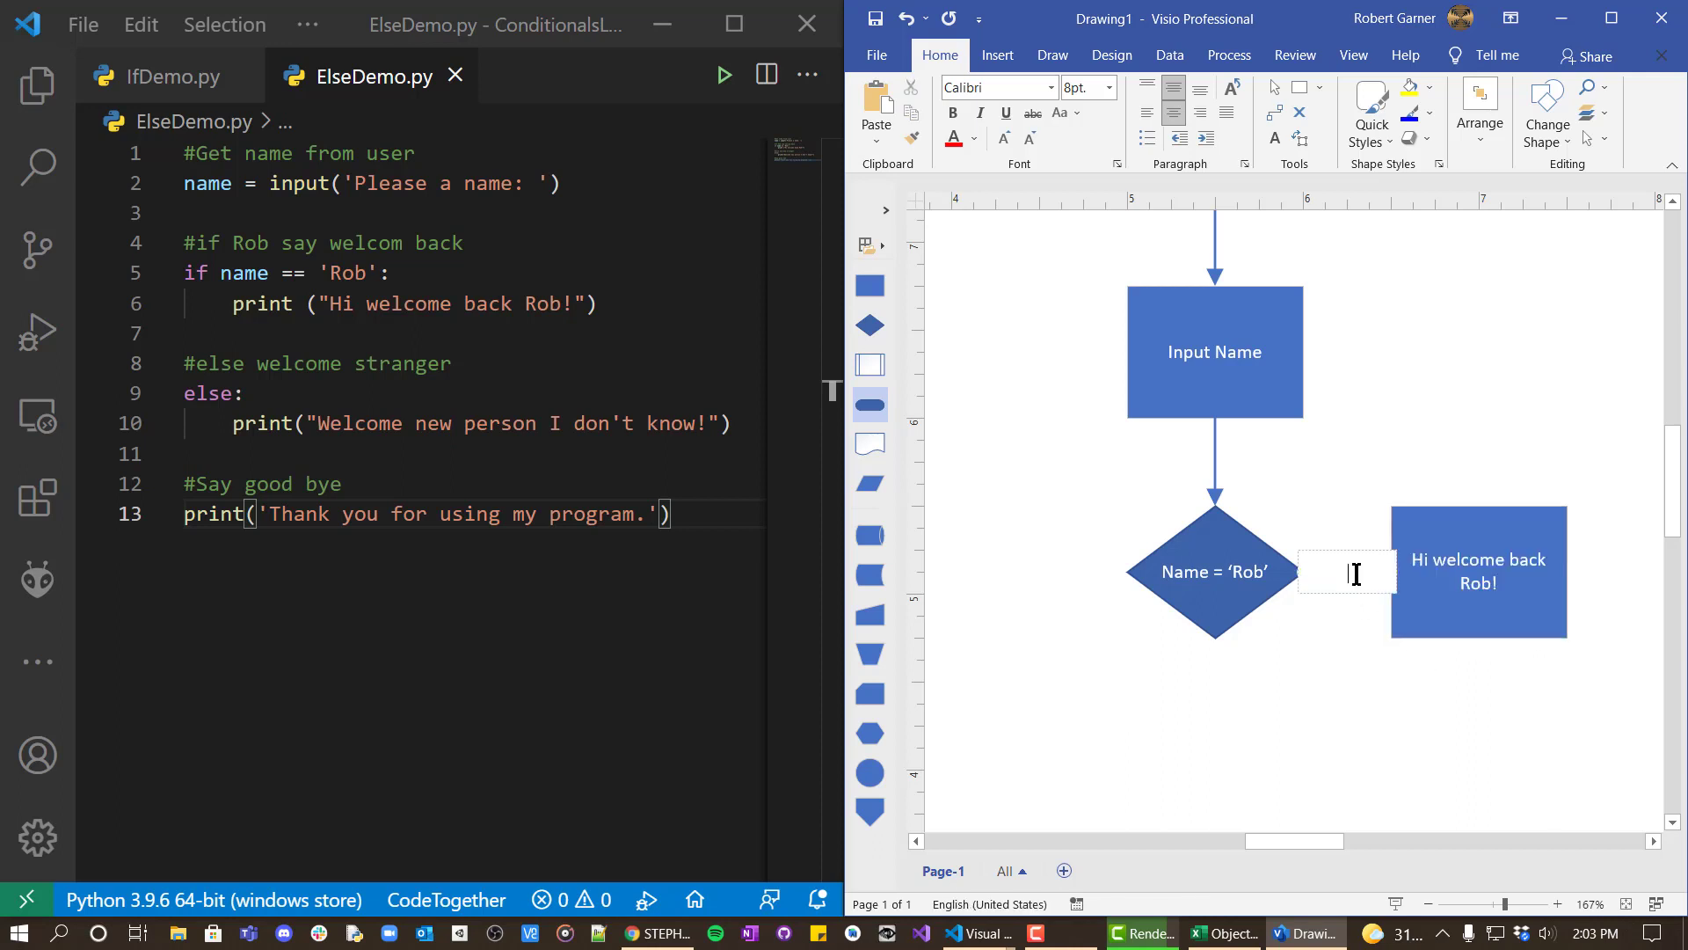
type("True")
left_click(1304, 691)
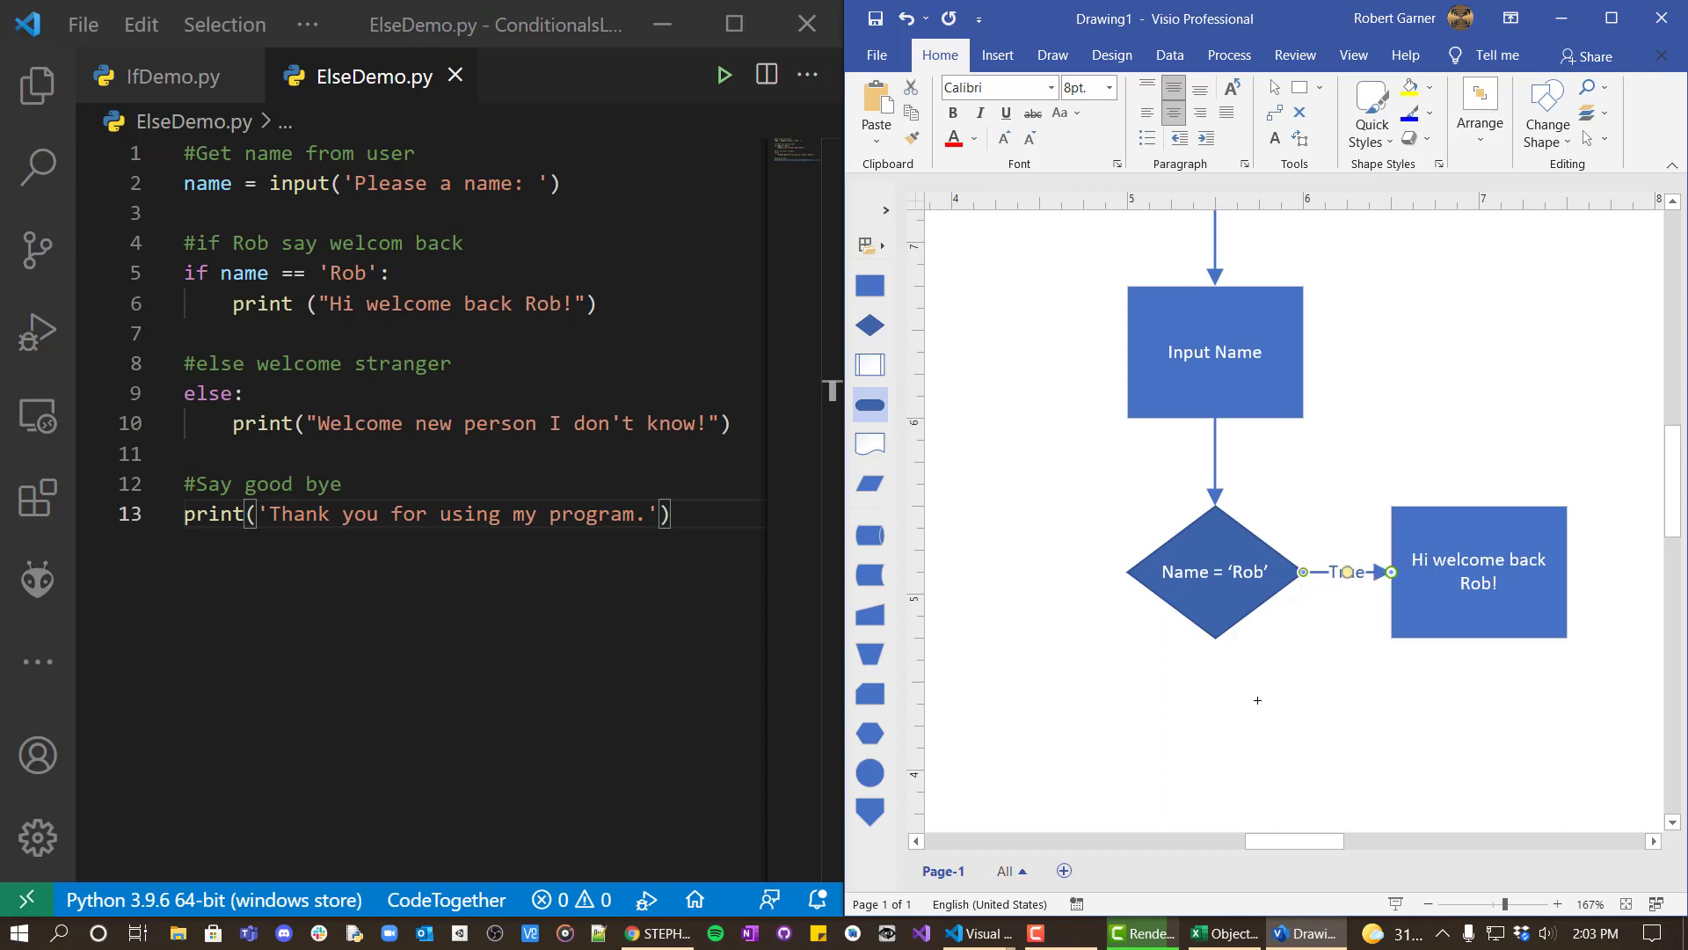
Step: Add a connected process box to the left of the decision and label its connector "False"
mouse_move(1108, 579)
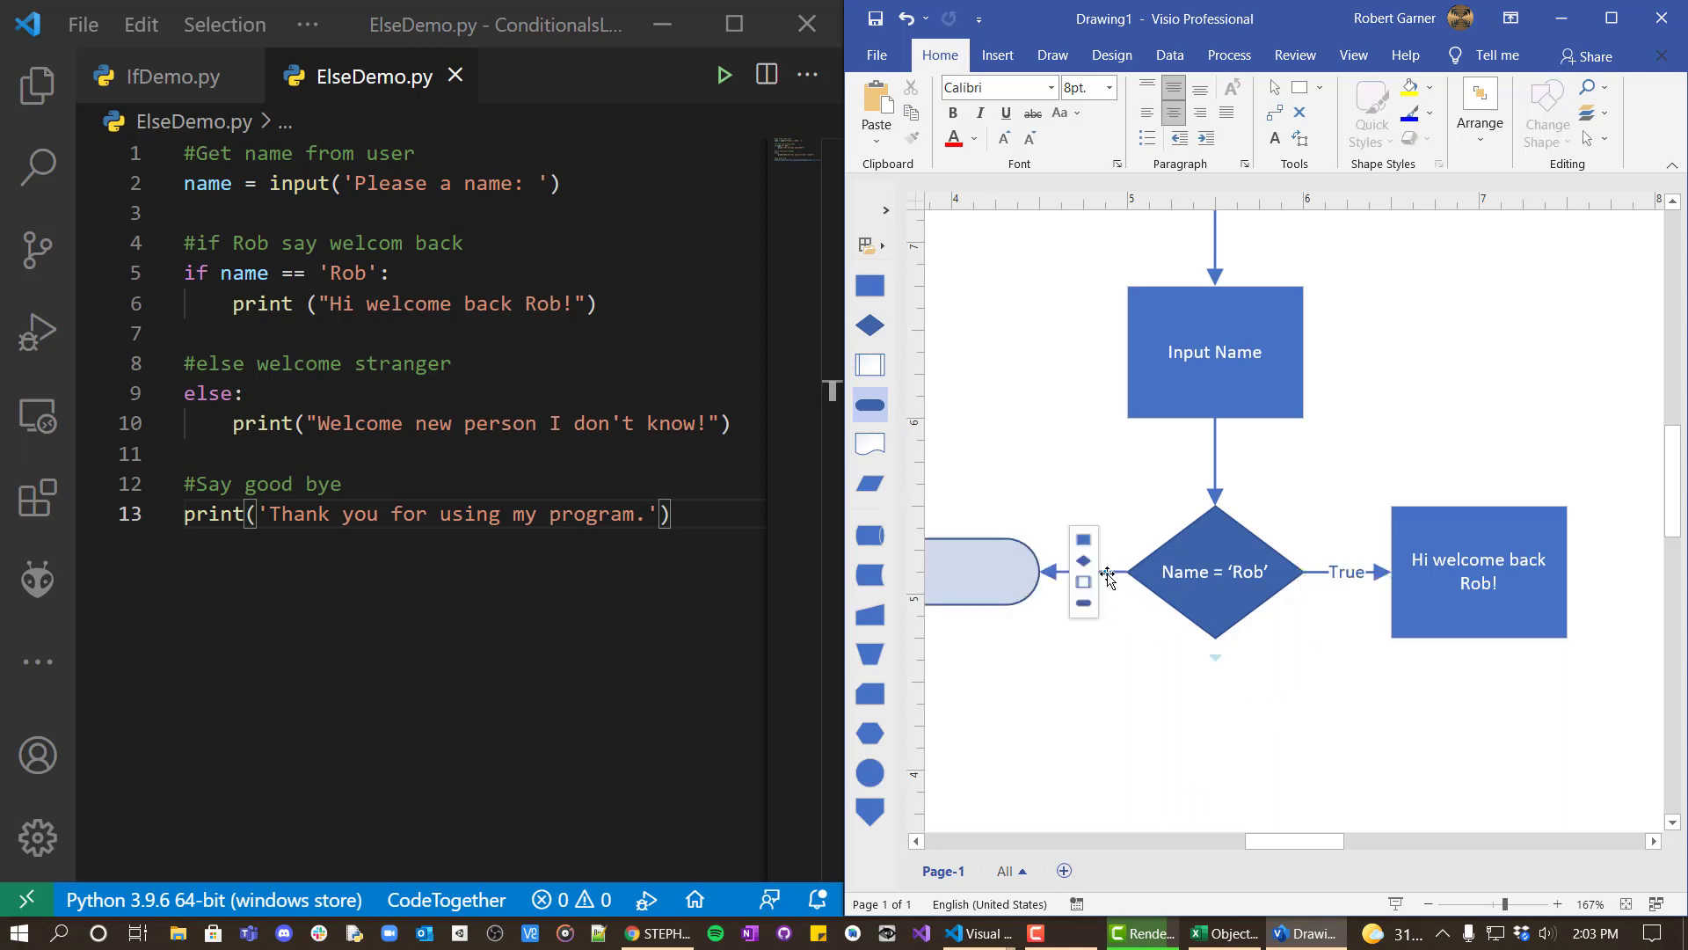
left_click(1084, 540)
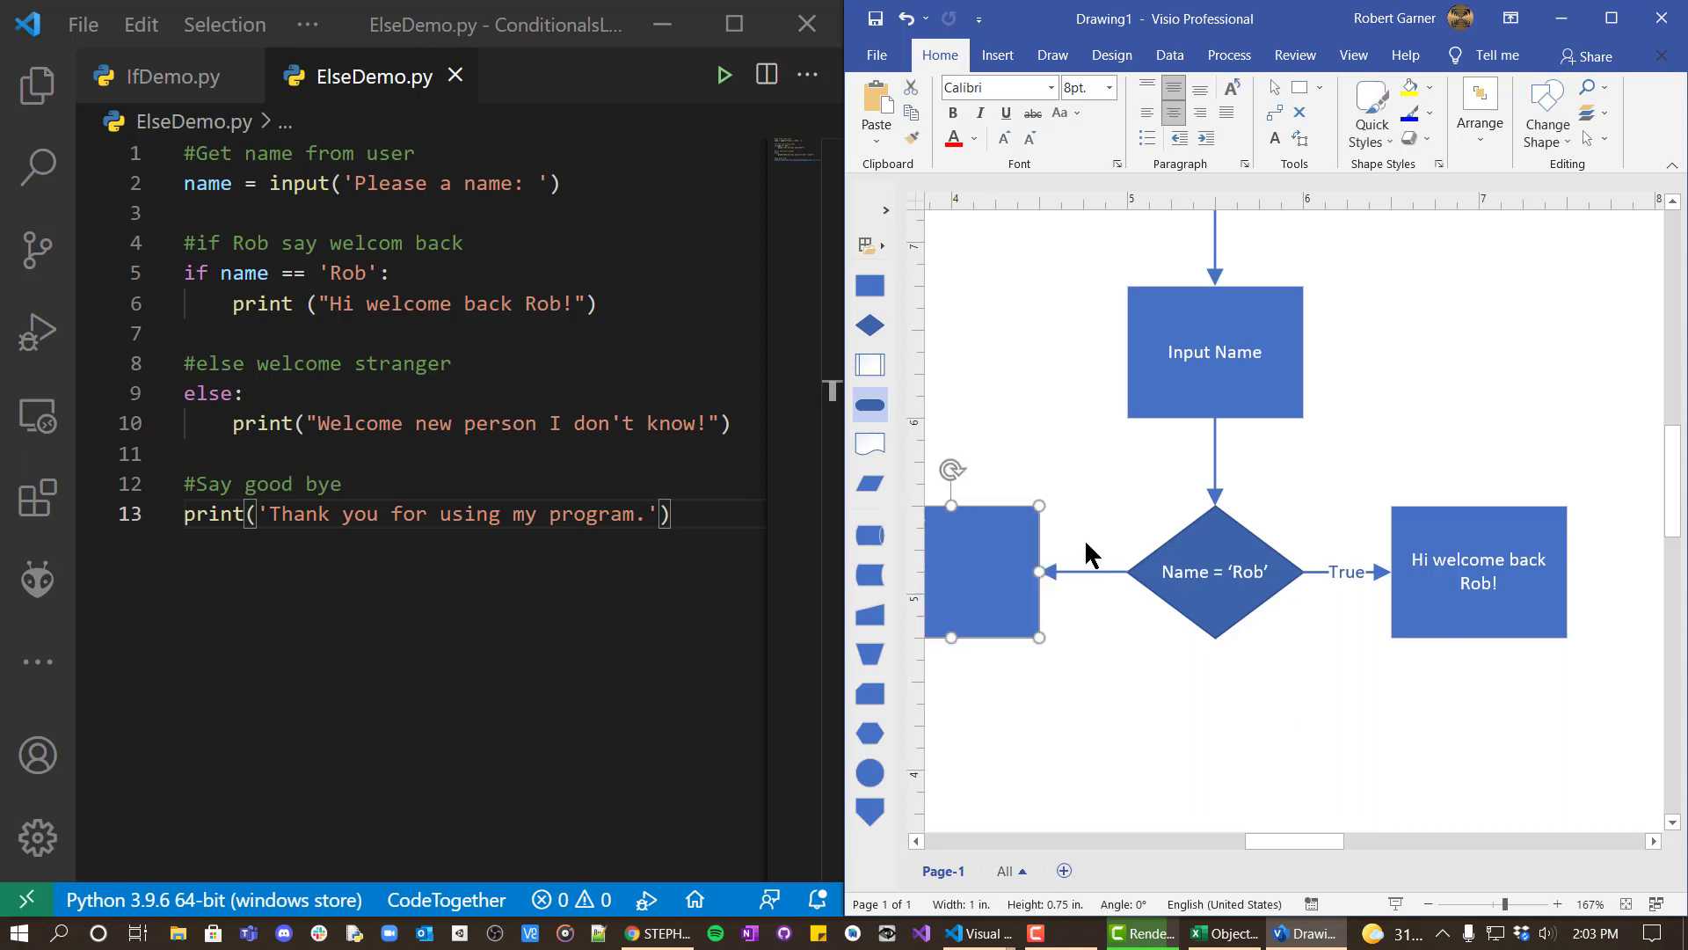
double_click(1099, 569)
type("F")
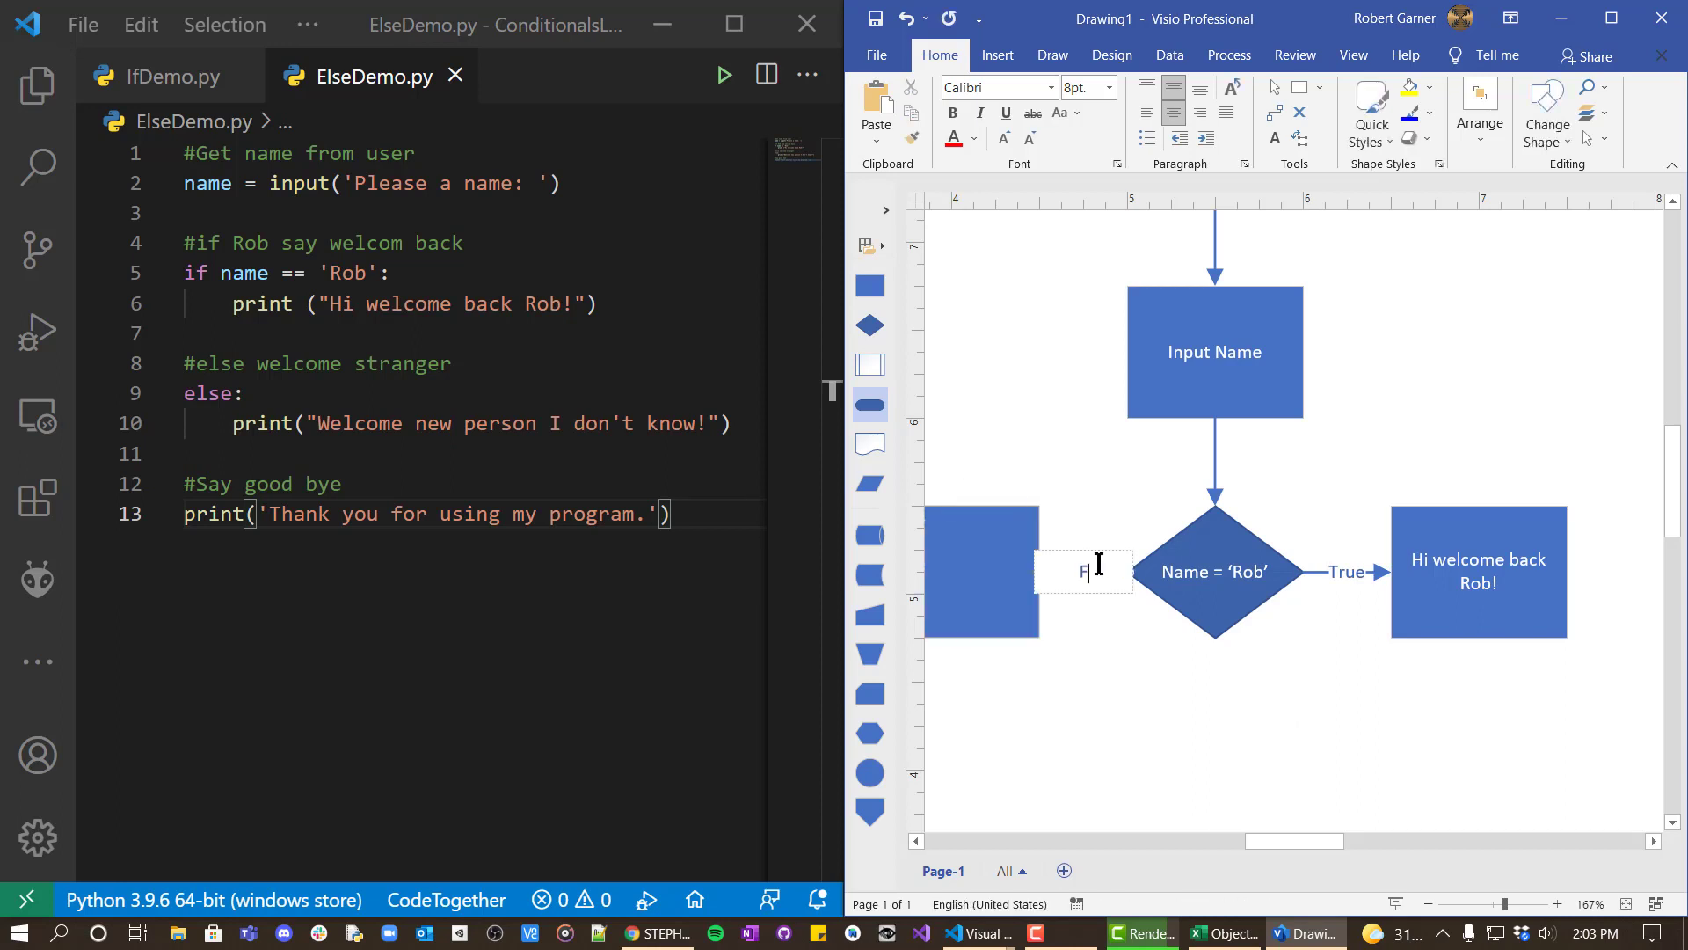
type("alse")
Step: Label the empty process box on the False branch "Welcome Stranger"
mouse_move(1278, 837)
left_mouse_down()
mouse_move(1233, 836)
mouse_move(1270, 840)
left_mouse_up()
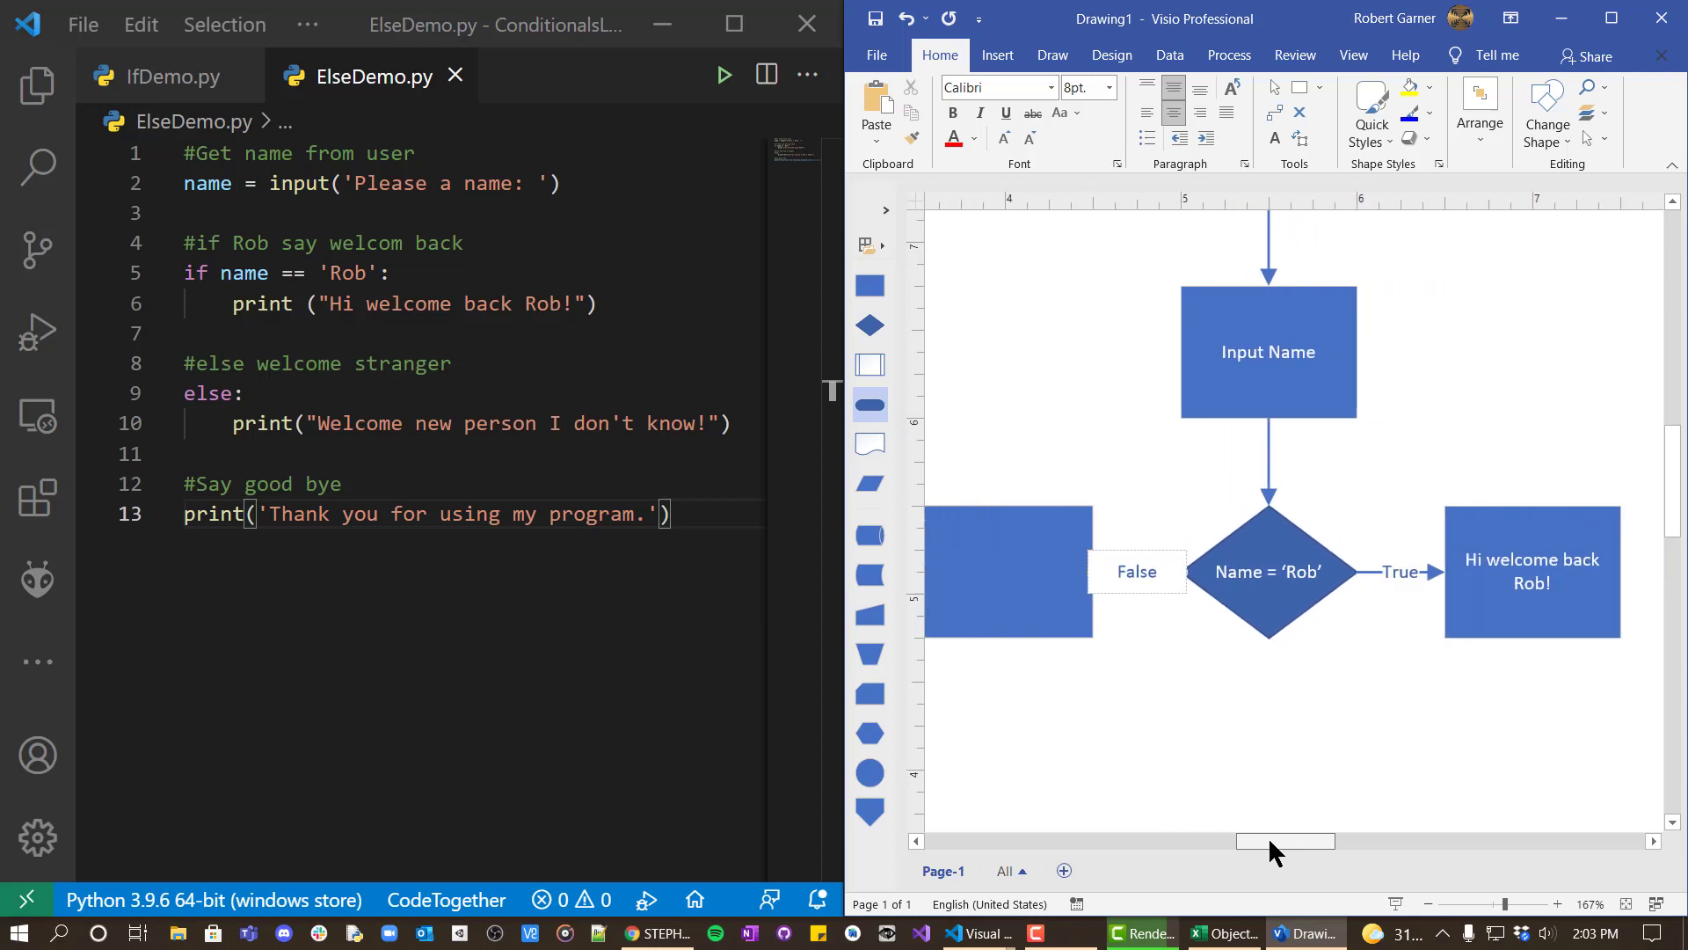
double_click(1020, 564)
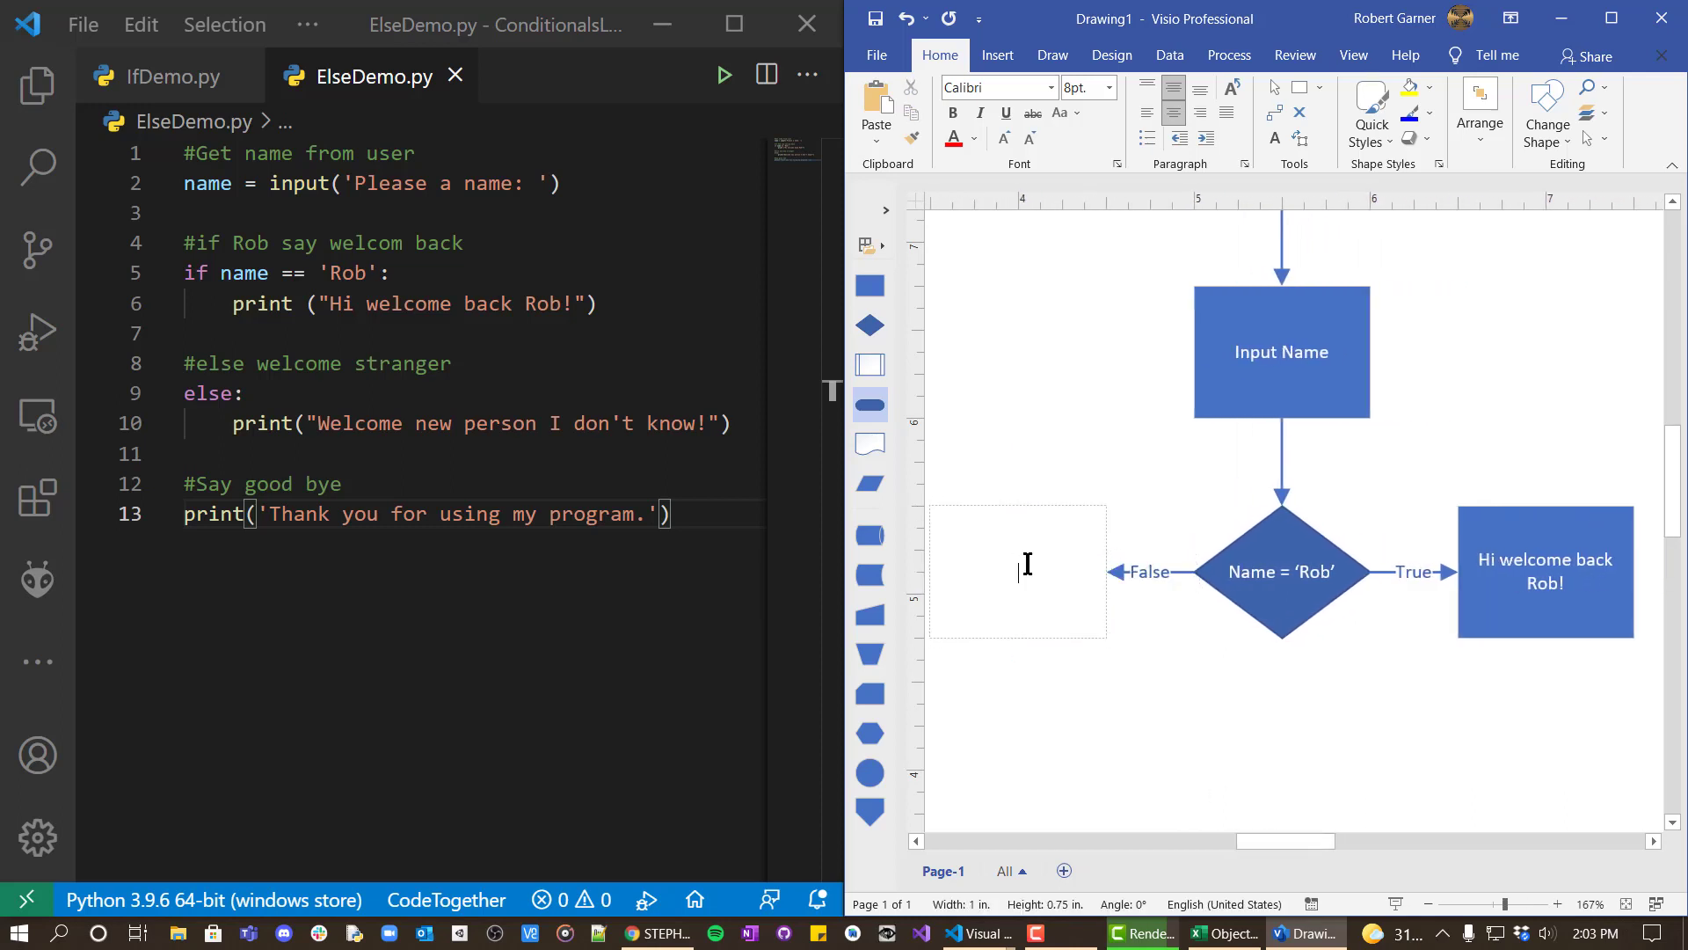
type("Welcome Stranger")
left_click(1082, 660)
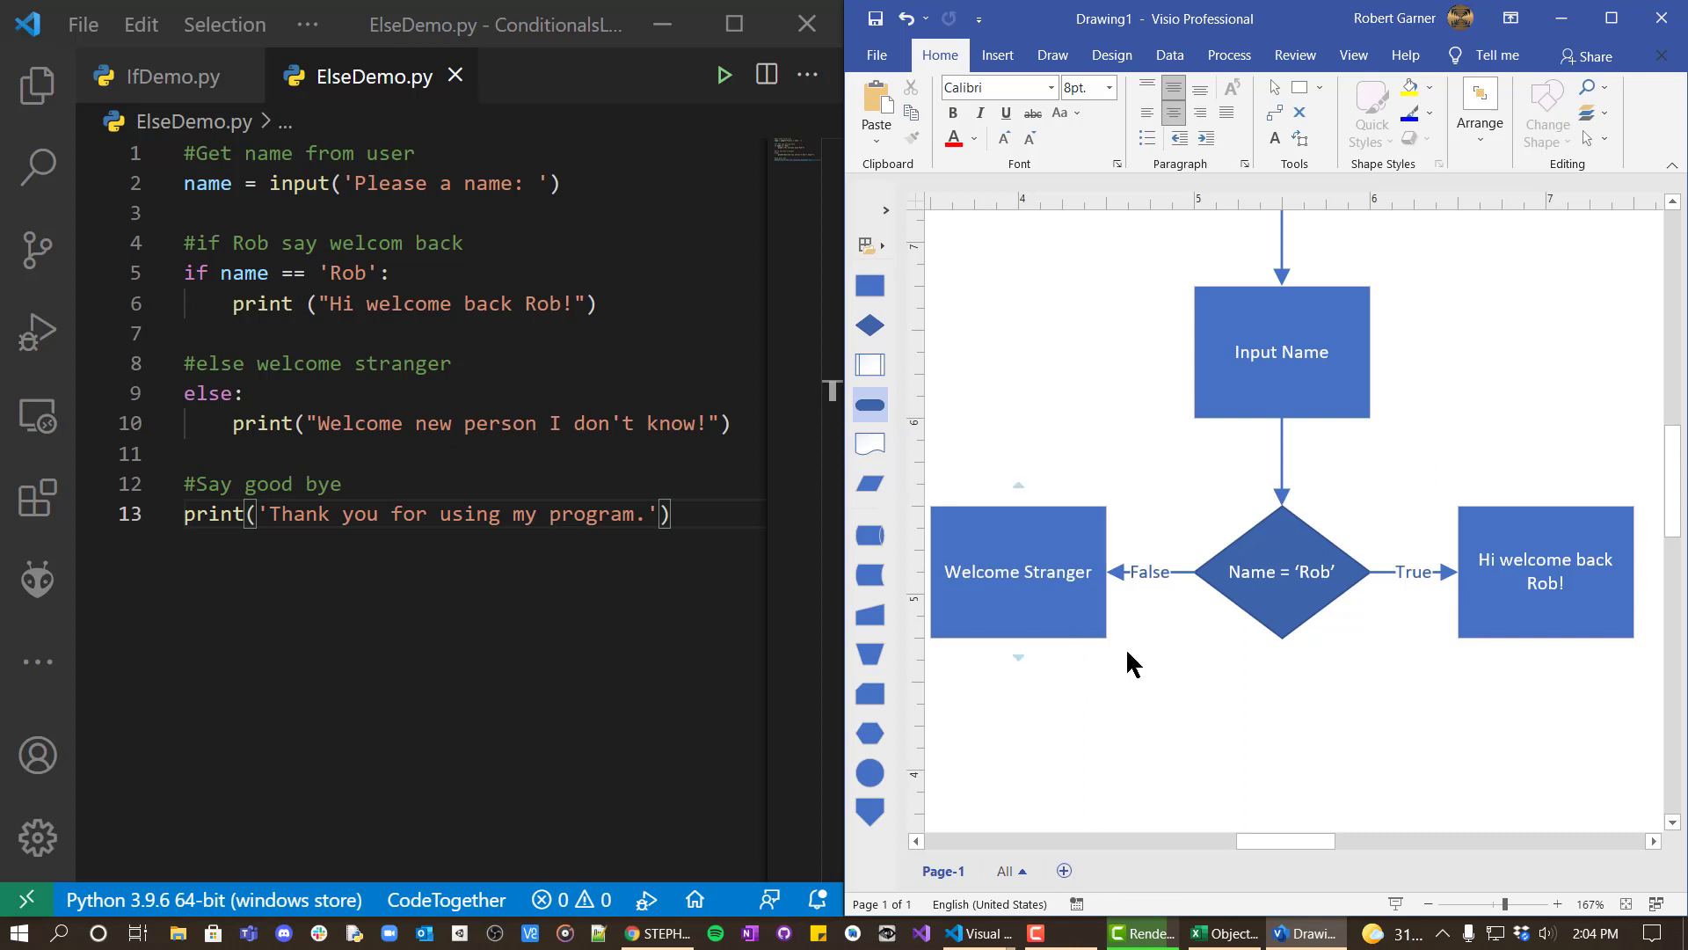
Step: Add a connected process box below Welcome Stranger and move it to the center, beneath the decision diamond
scroll(1147, 652, "down", 2)
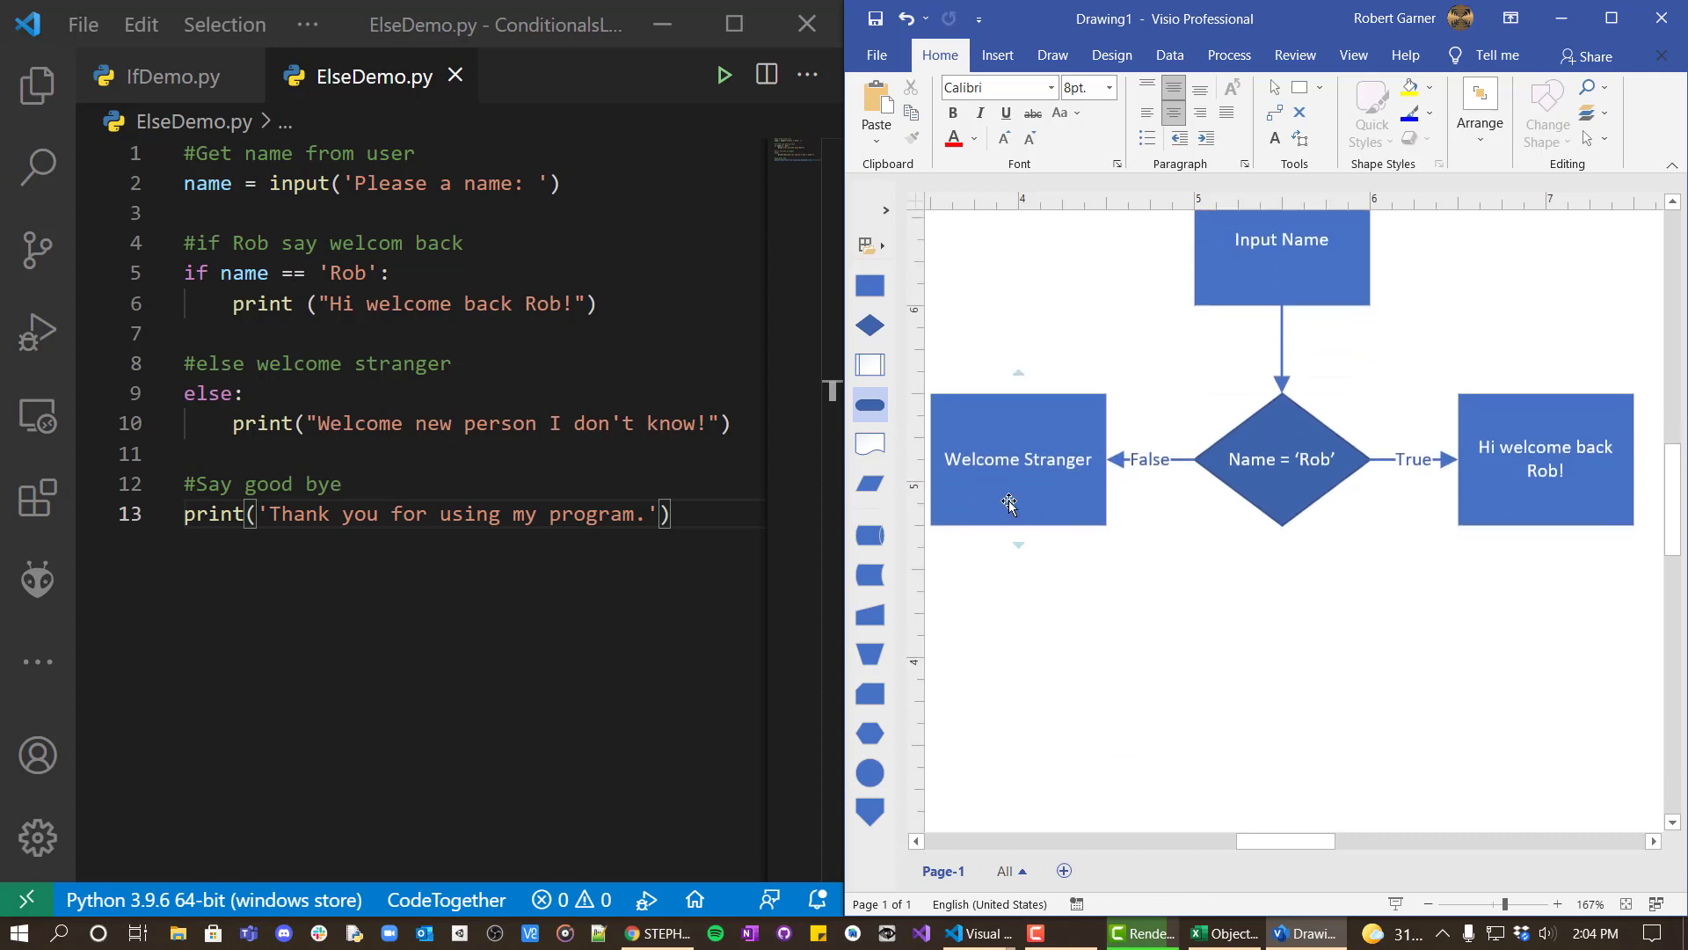
mouse_move(1021, 543)
left_click(987, 567)
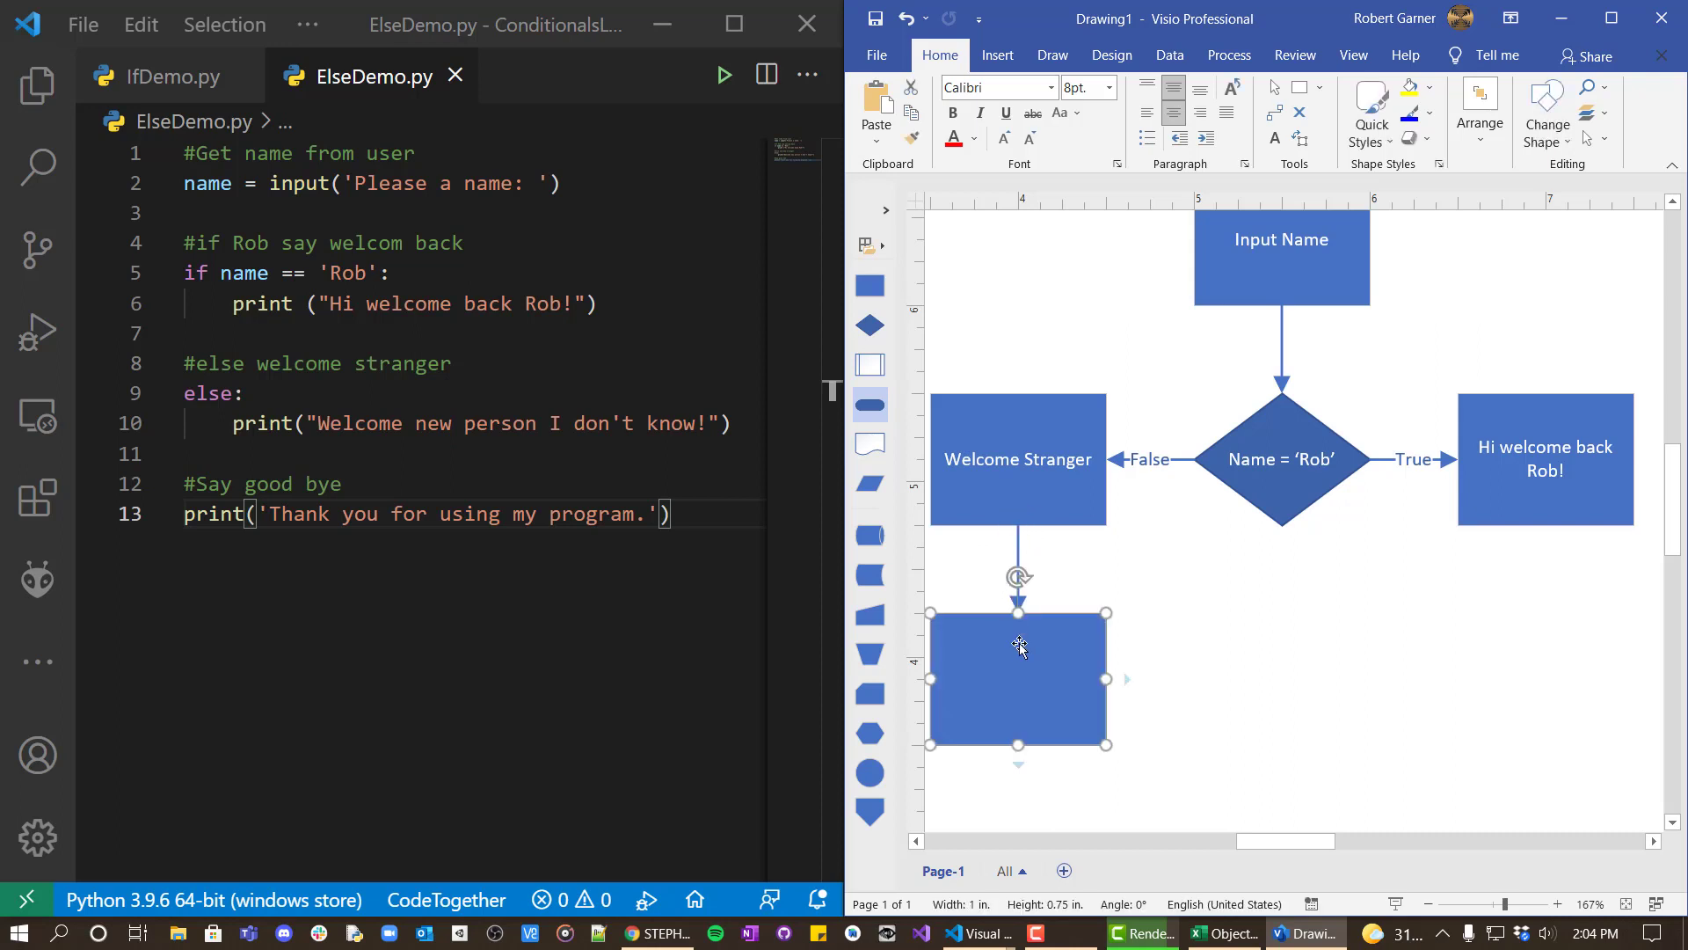
left_click_drag(1019, 647, 1267, 722)
Step: Connect the underside of the welcome-back box to the right side of the new process box beneath the decision
mouse_move(1550, 547)
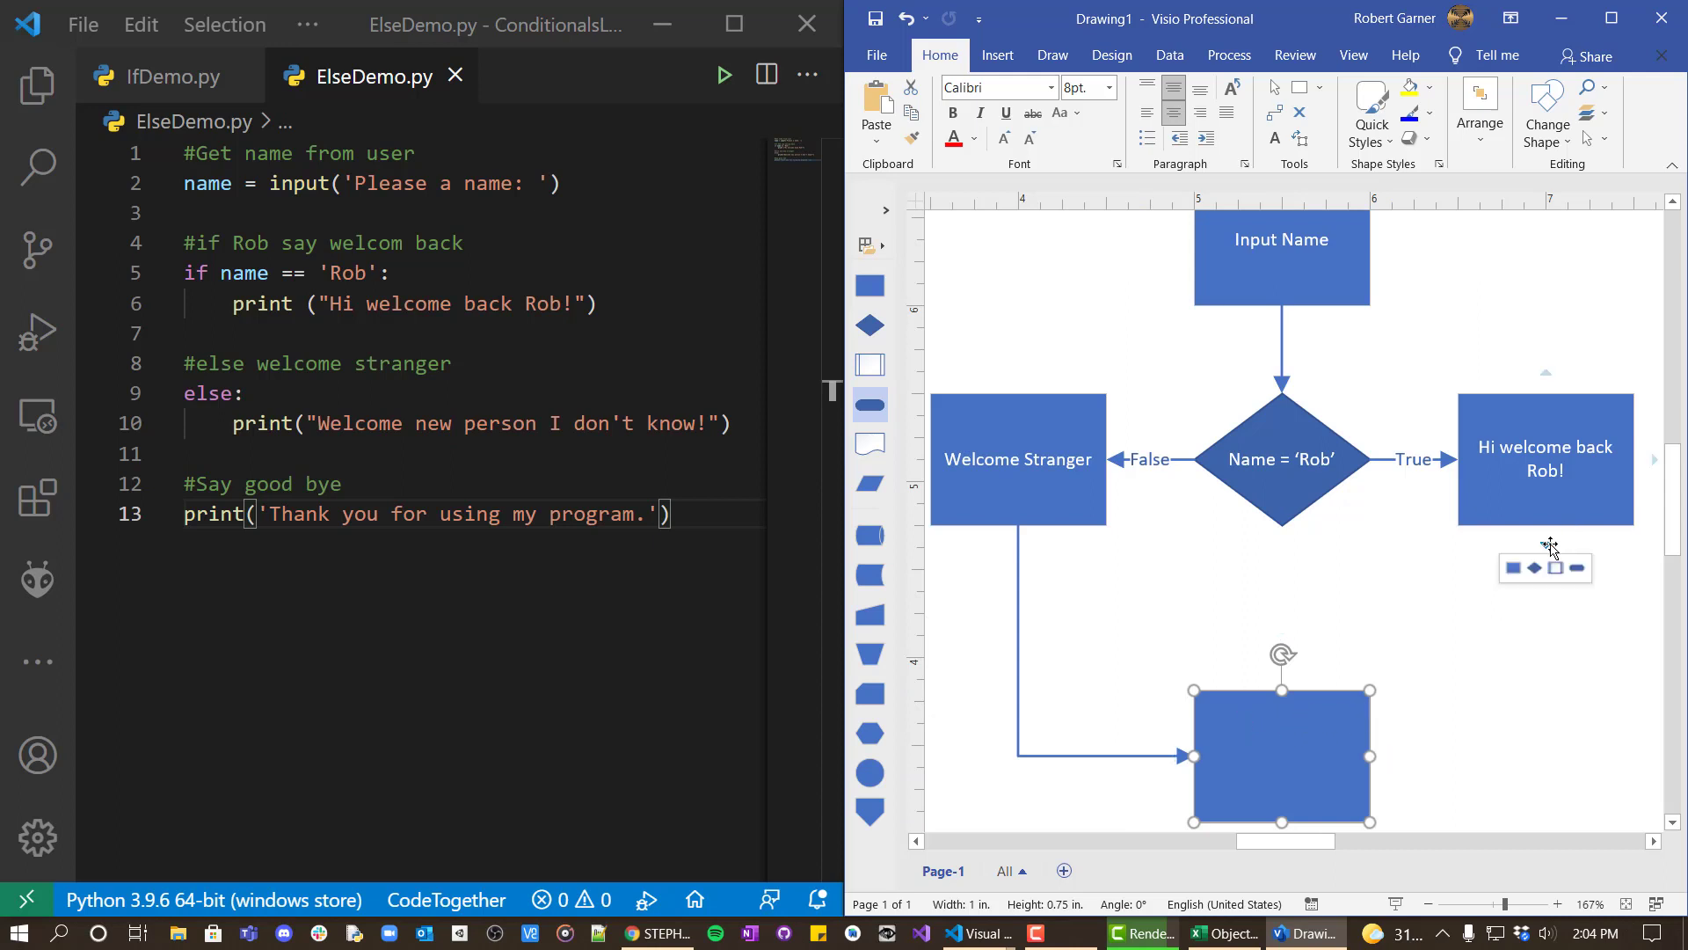
left_click_drag(1552, 552, 1537, 558)
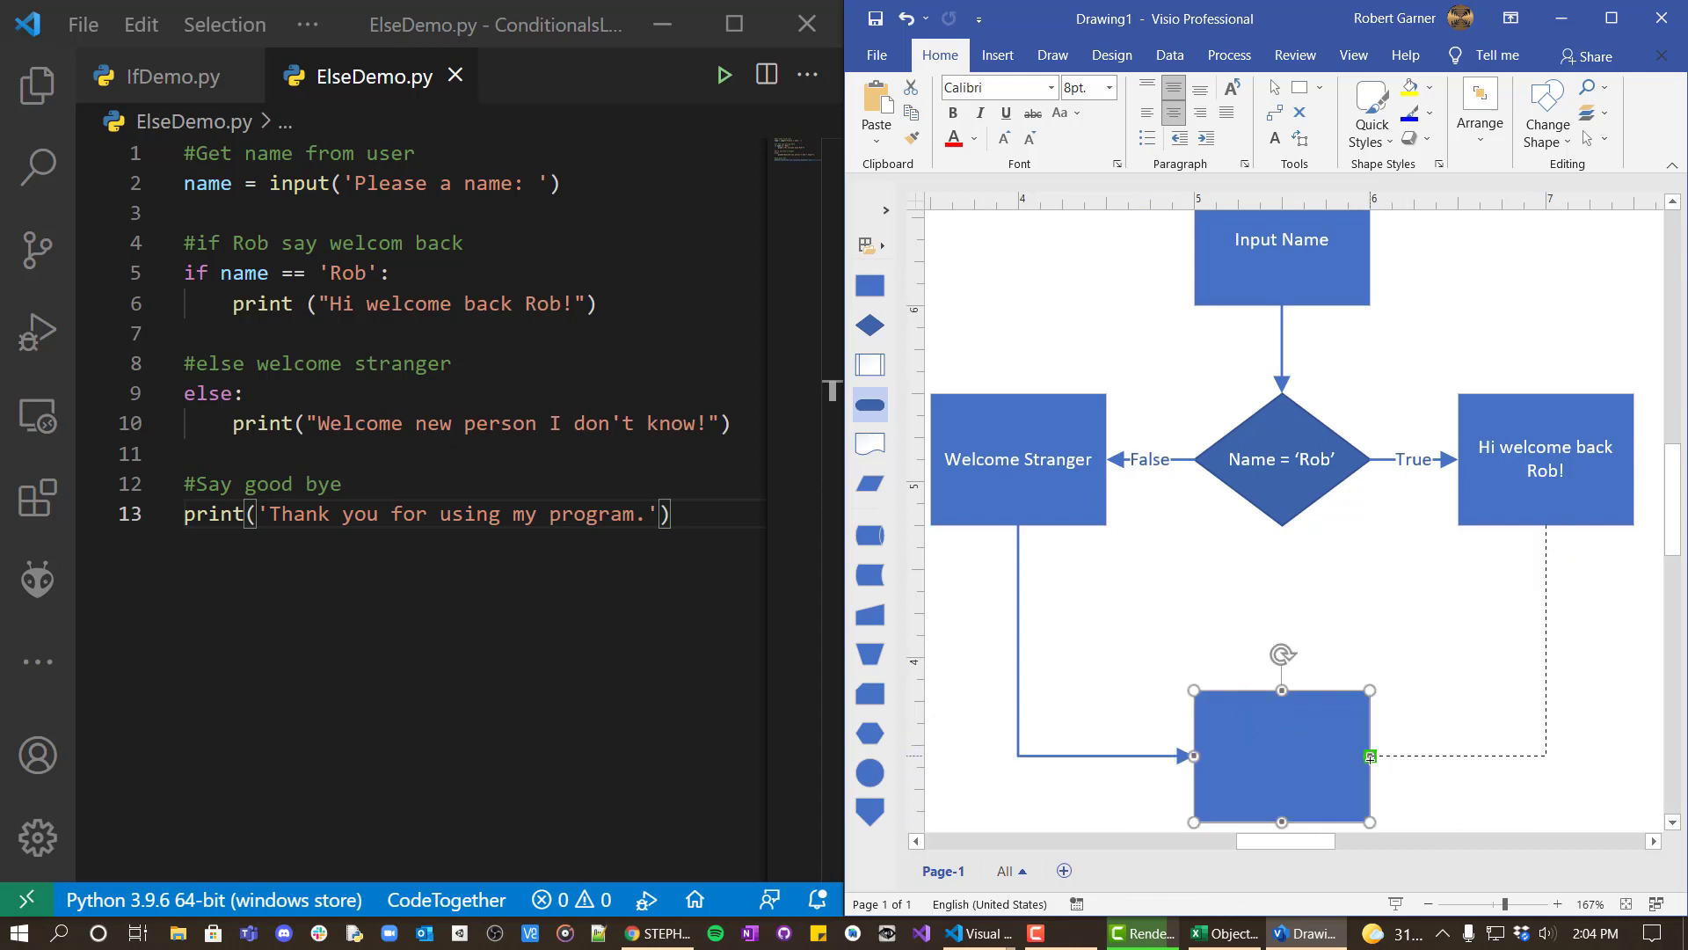
left_click_drag(1370, 756, 1370, 756)
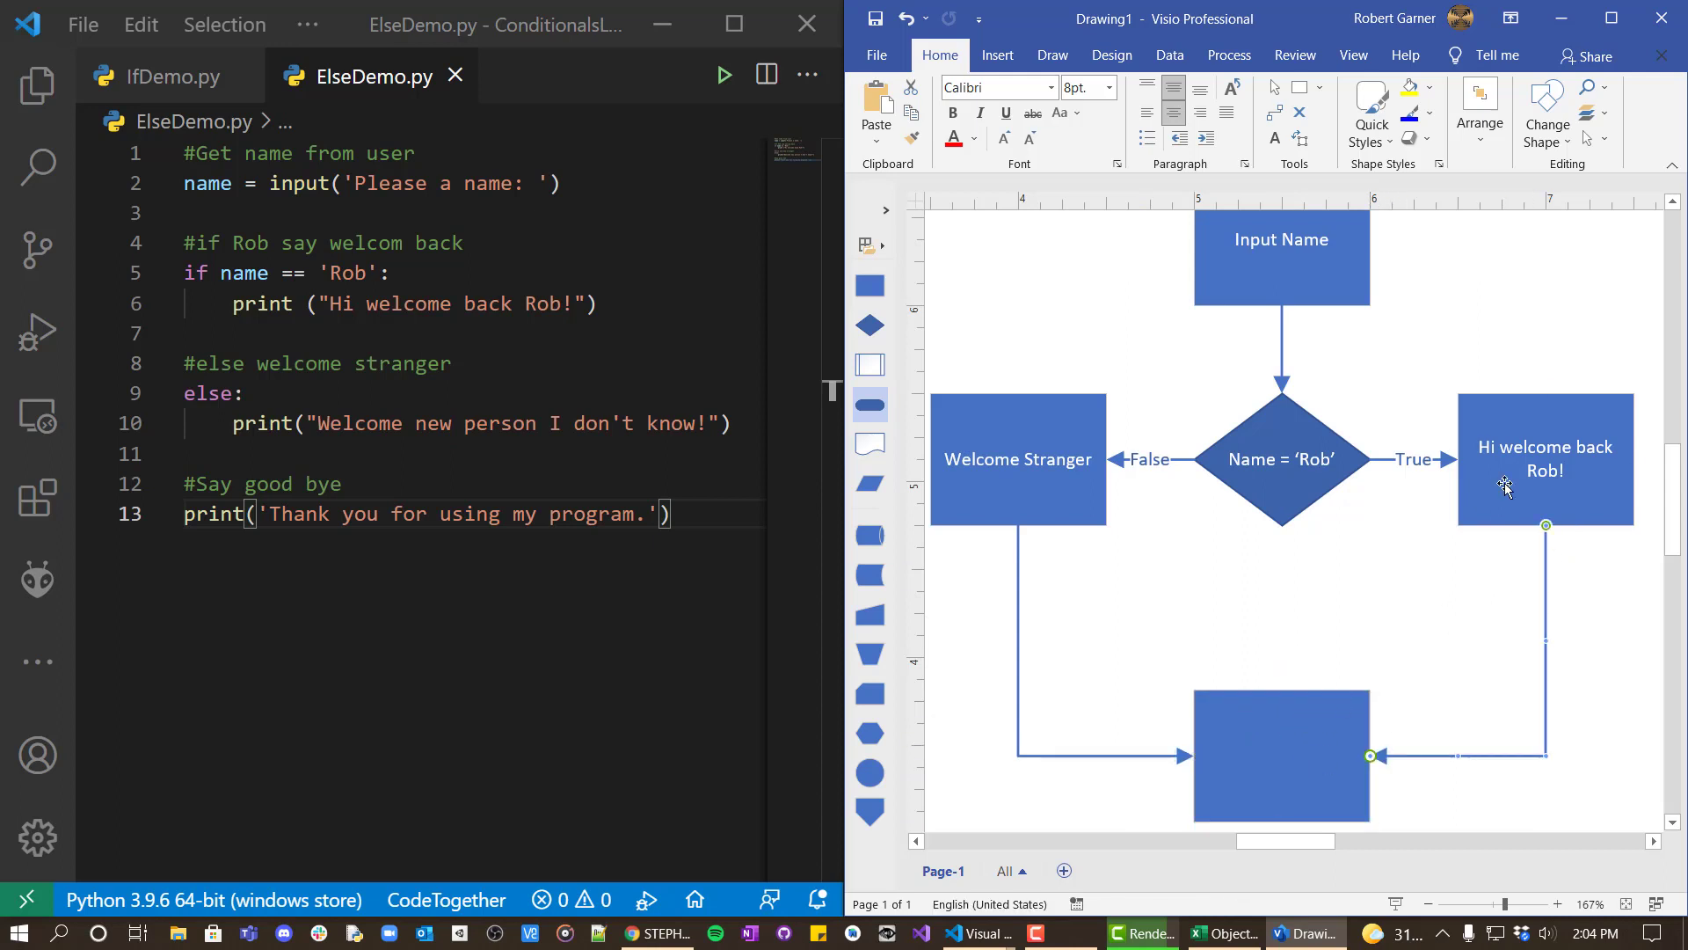
Step: Label the empty process box beneath the decision diamond "Say goodbye"
double_click(1275, 757)
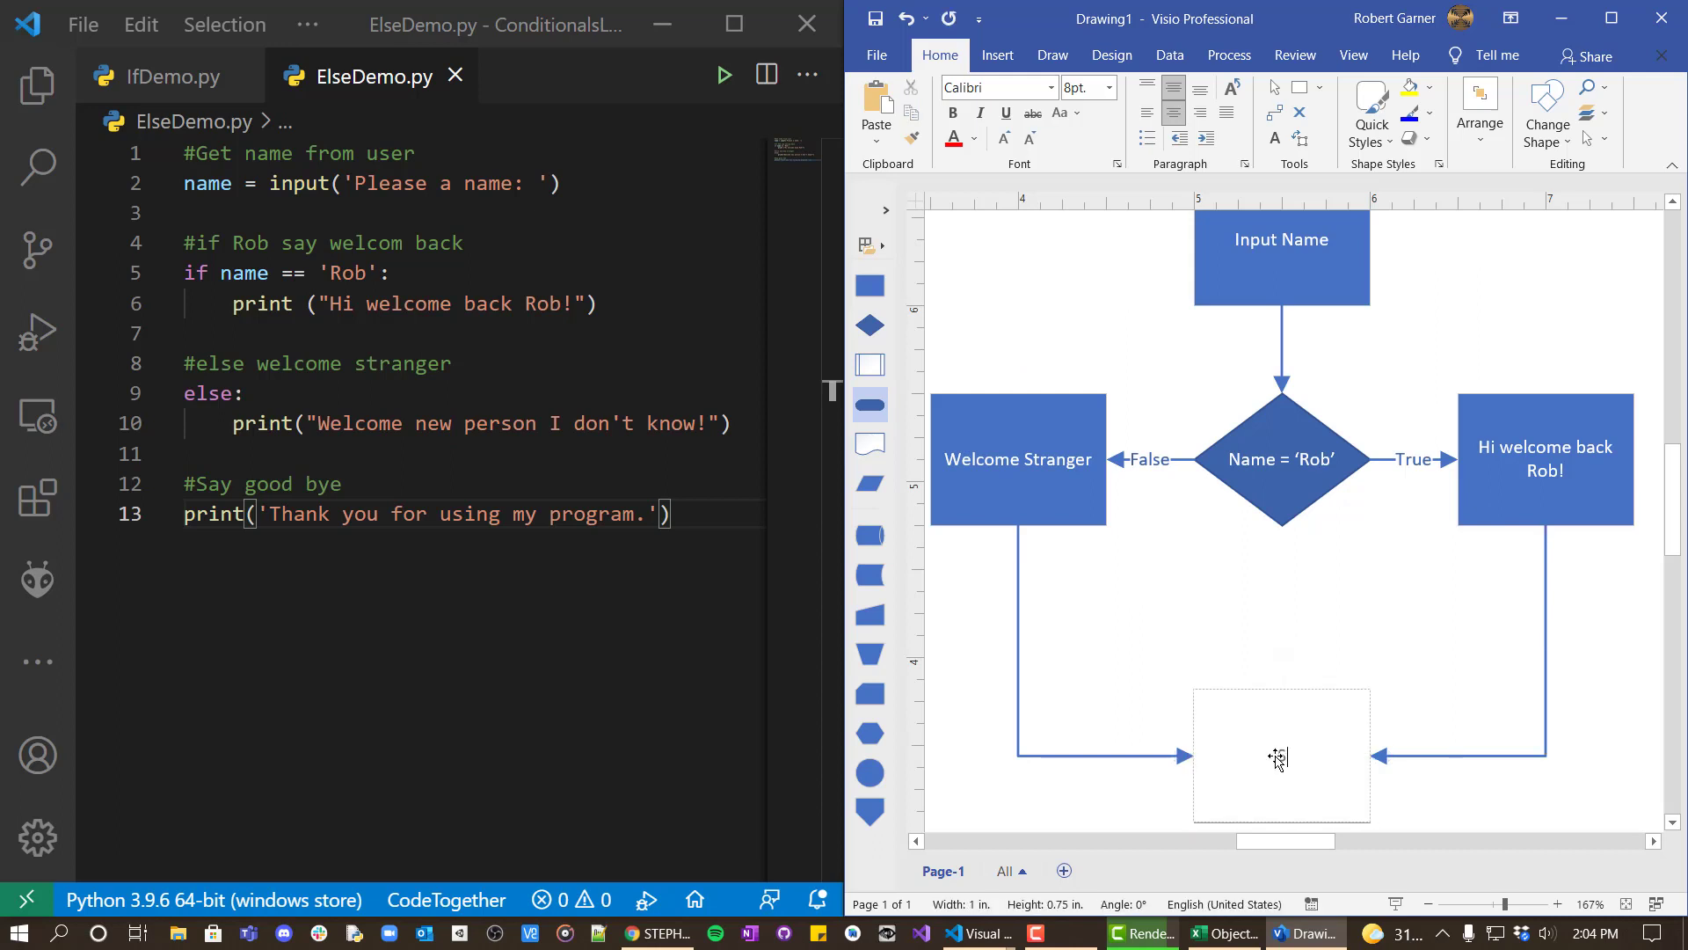
type("Say Goodbye")
left_click(1312, 642)
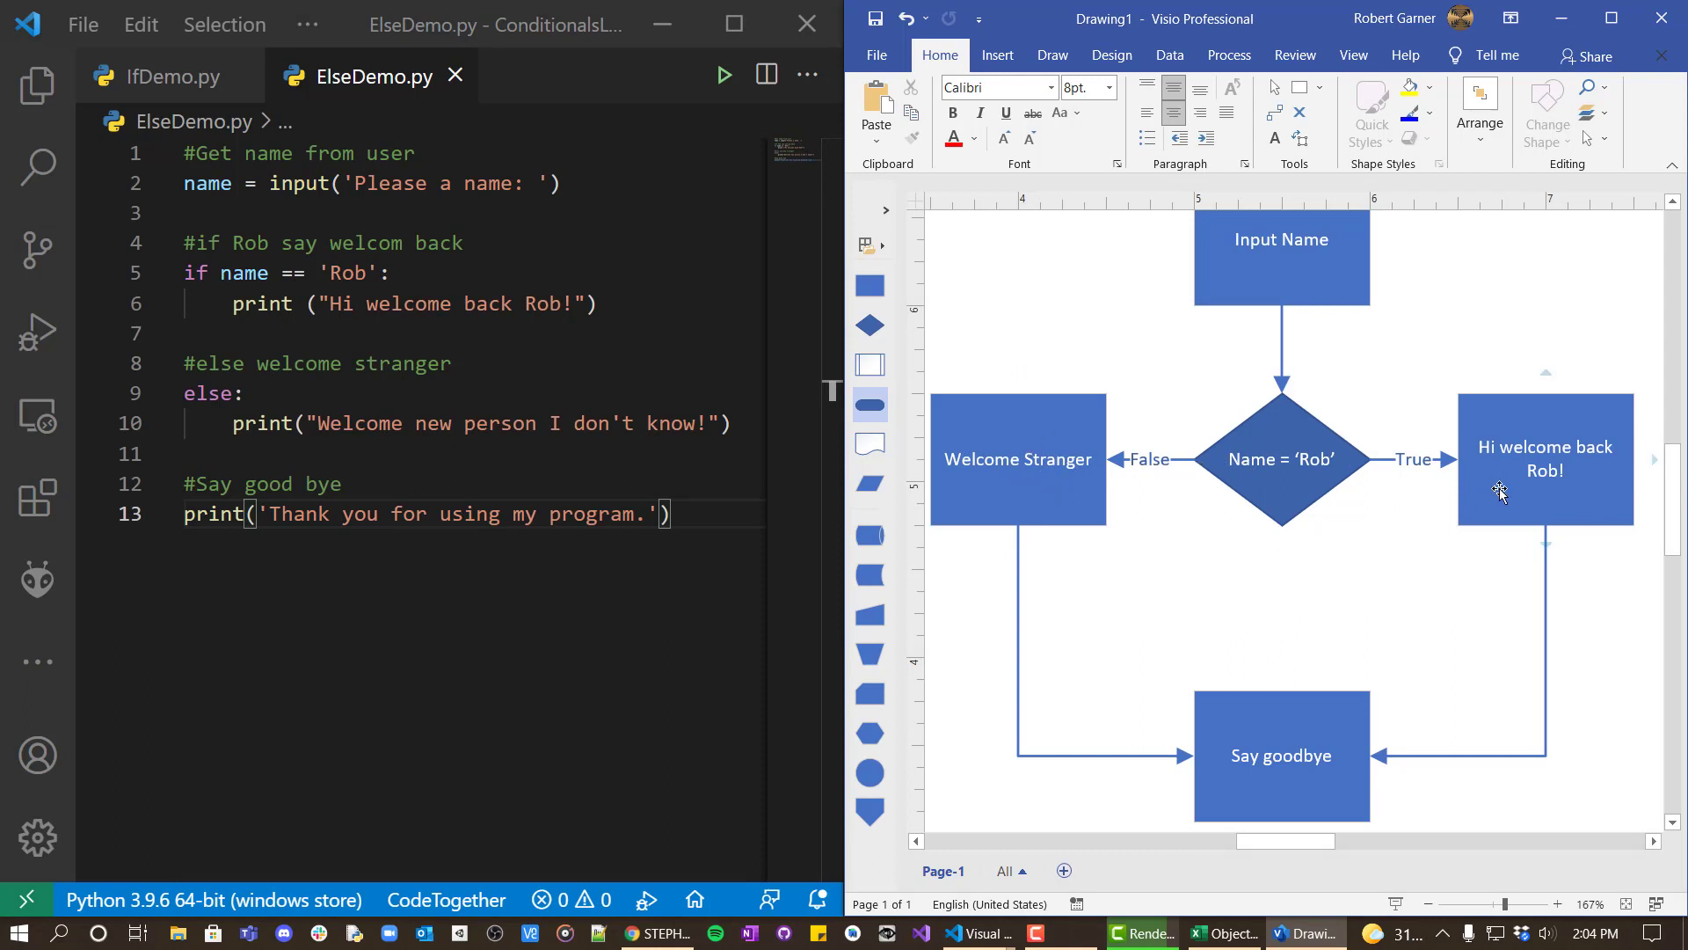
Step: Add a connected terminator shape below the Say goodbye box and label it "End"
scroll(1402, 727, "down", 2)
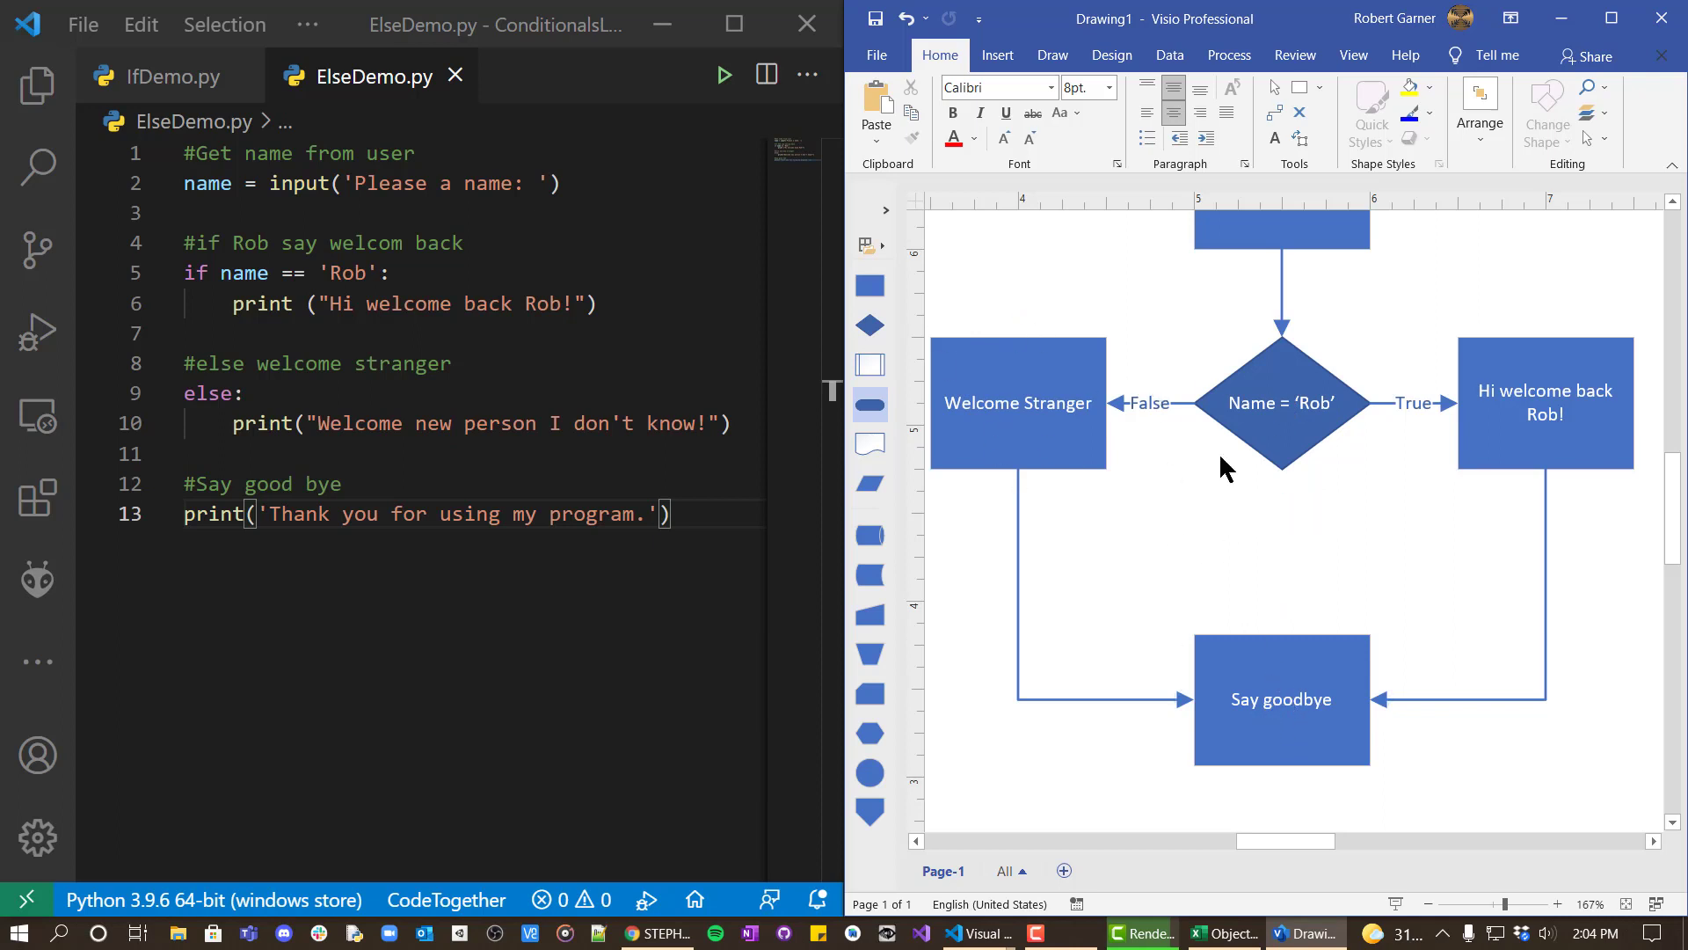
mouse_move(1284, 792)
left_click(1308, 804)
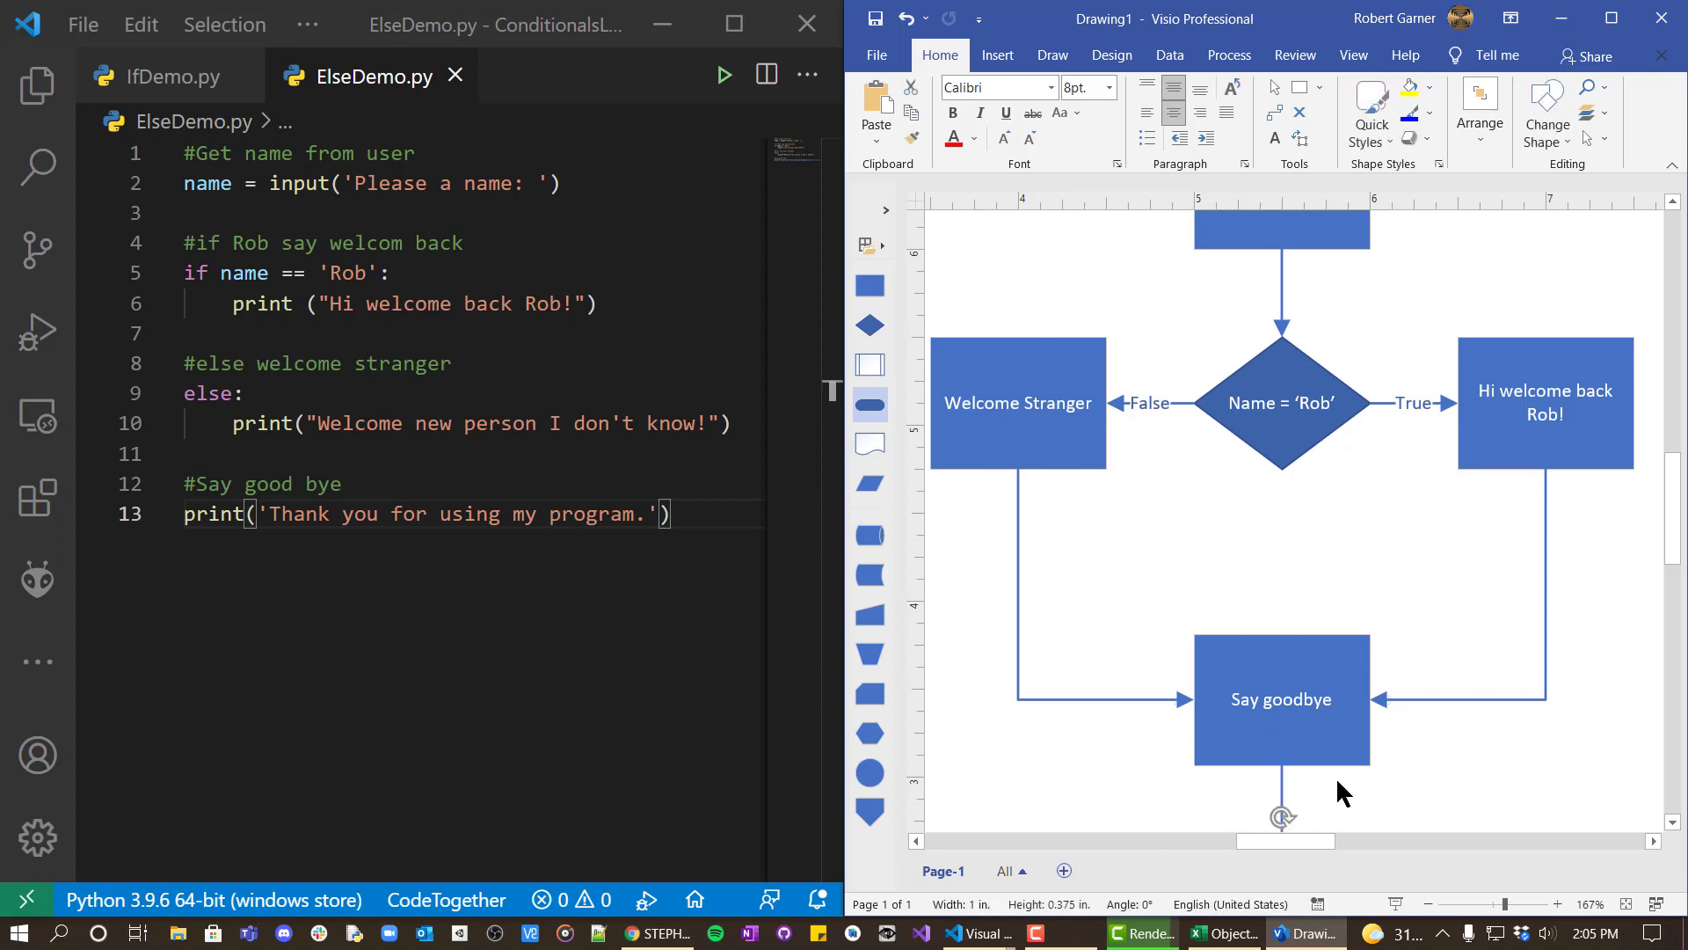
key("Escape")
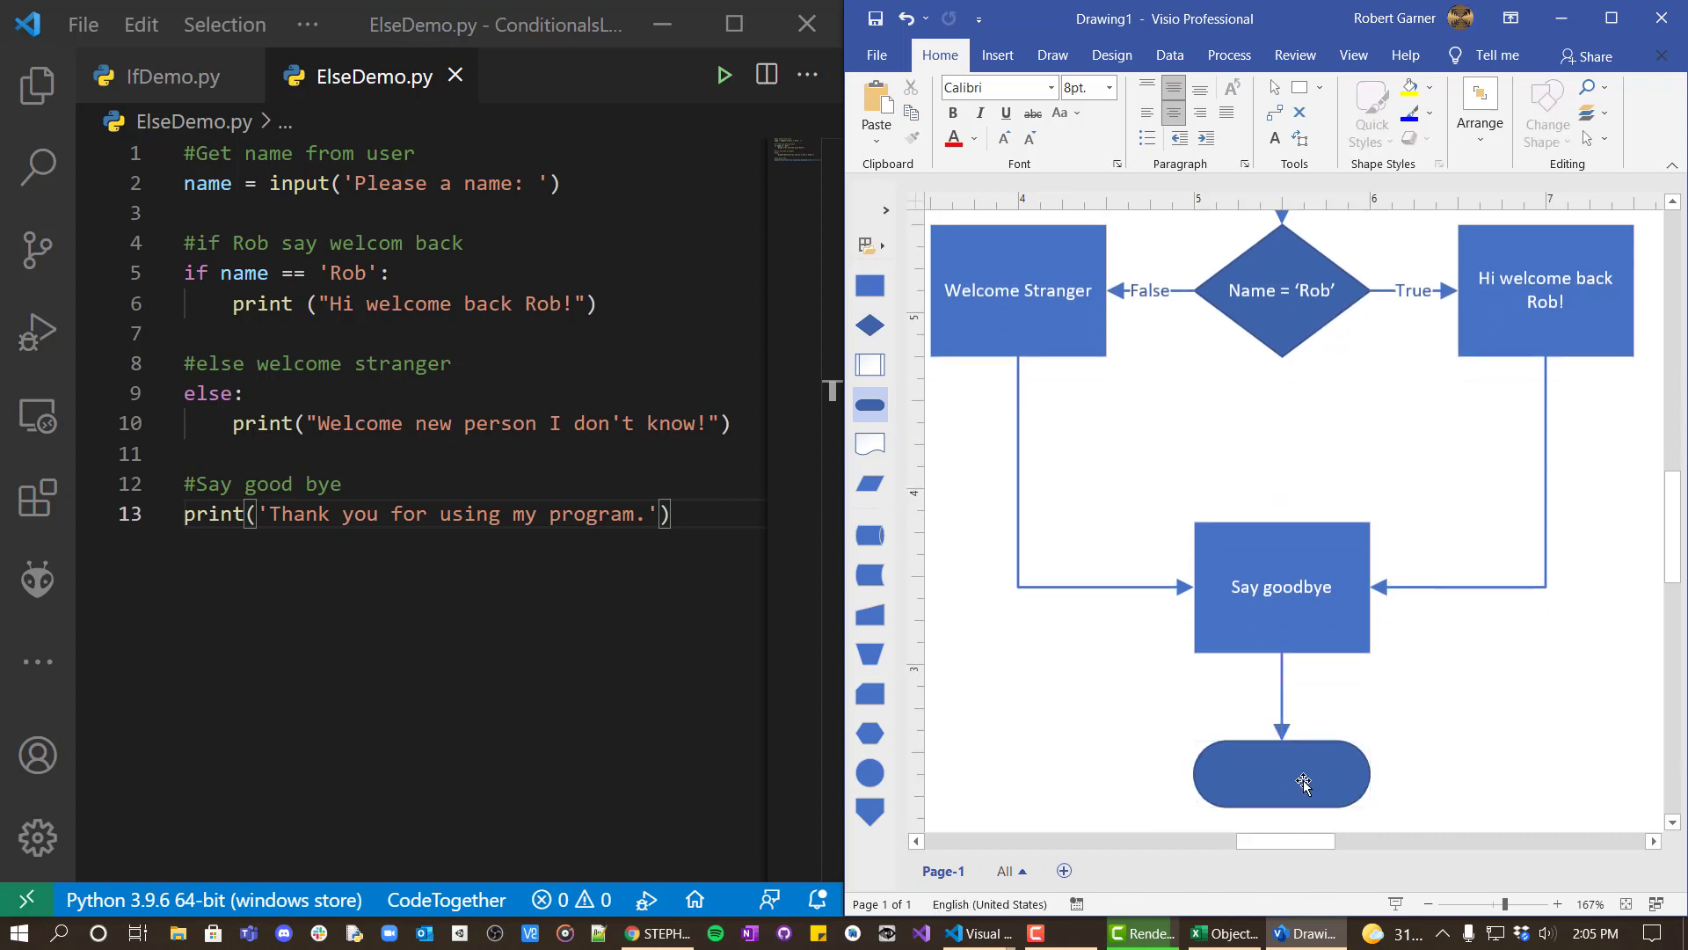
left_click(1304, 783)
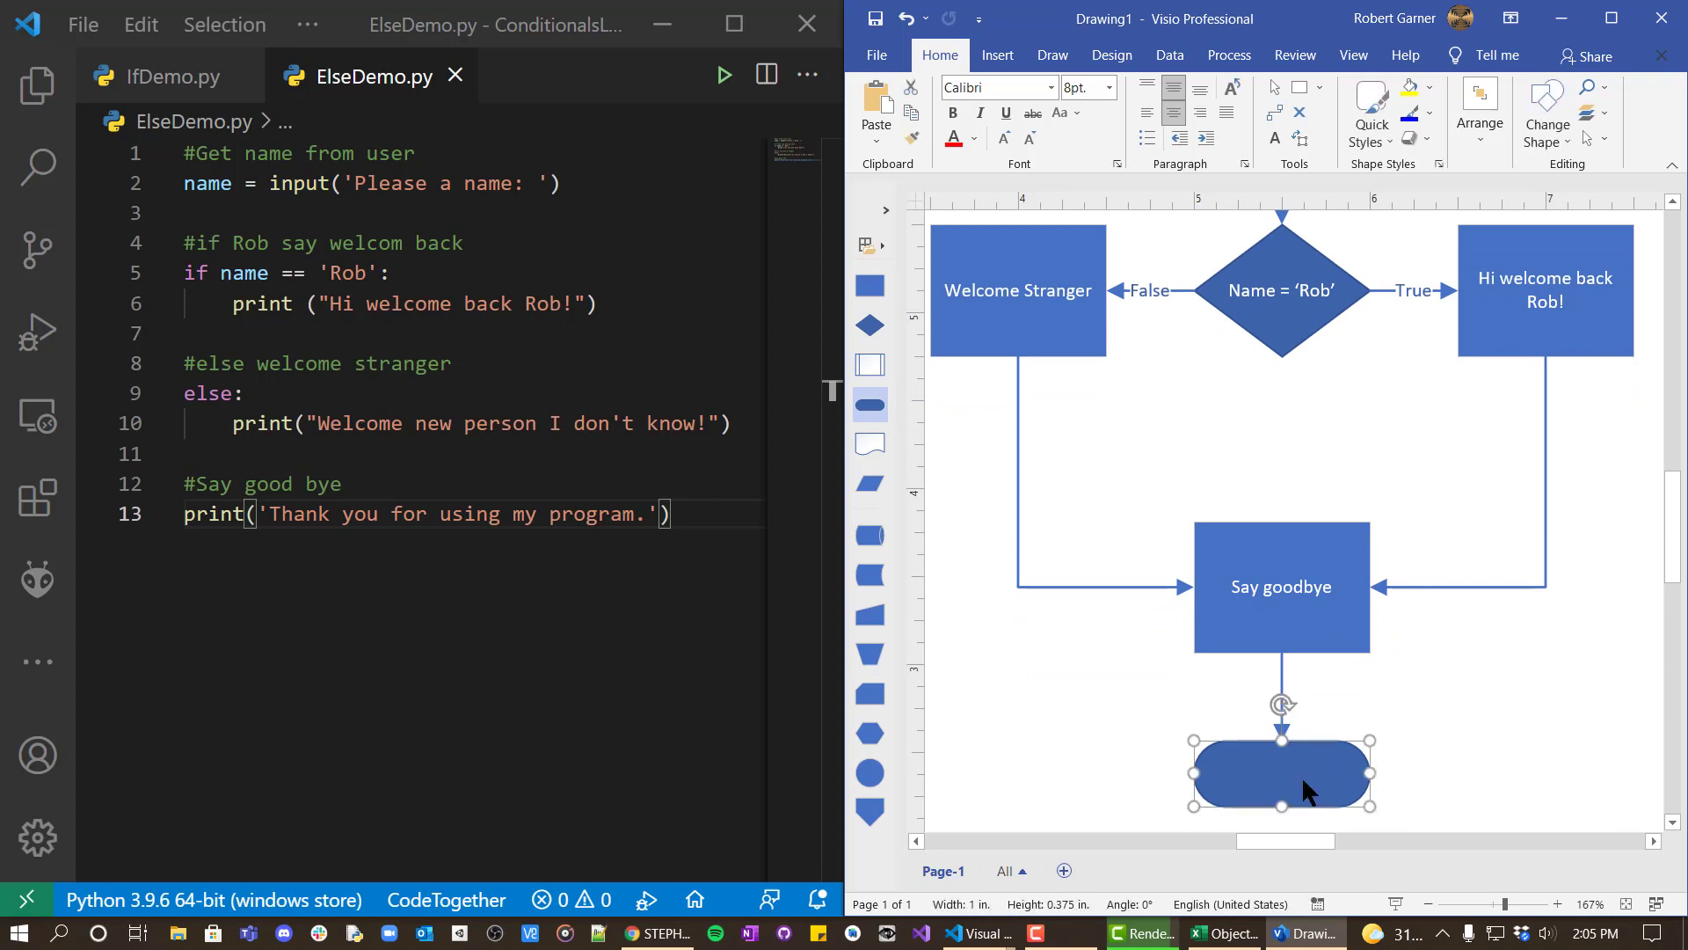
type("End")
key("Return")
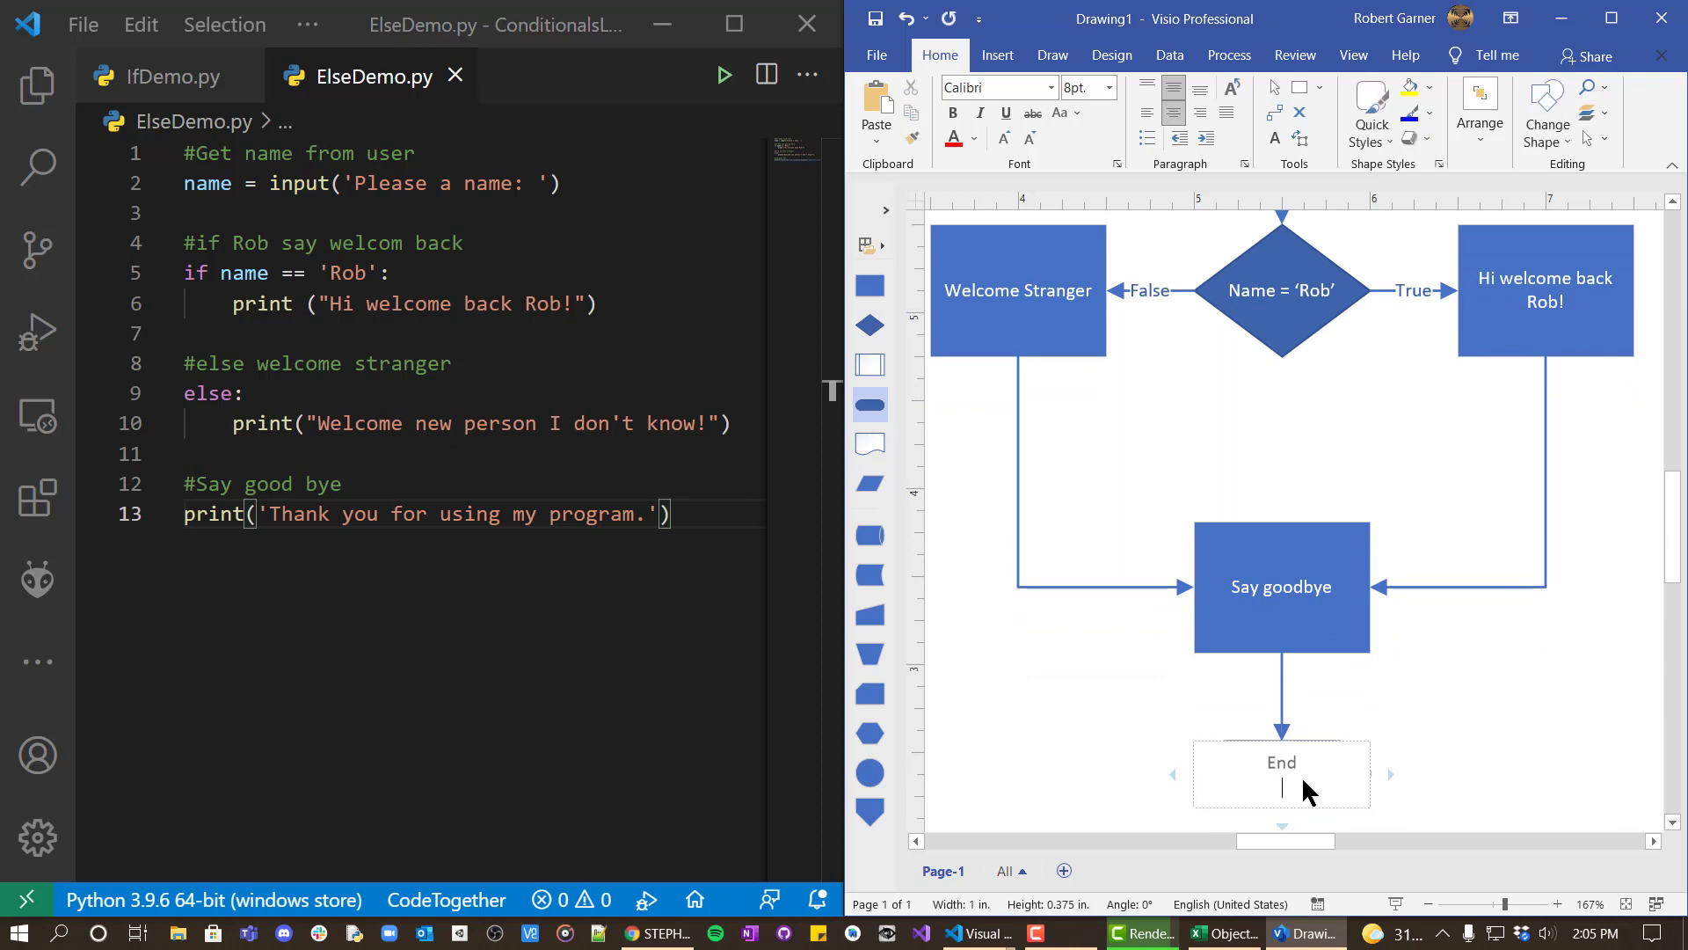
key("BackSpace")
left_click(1444, 694)
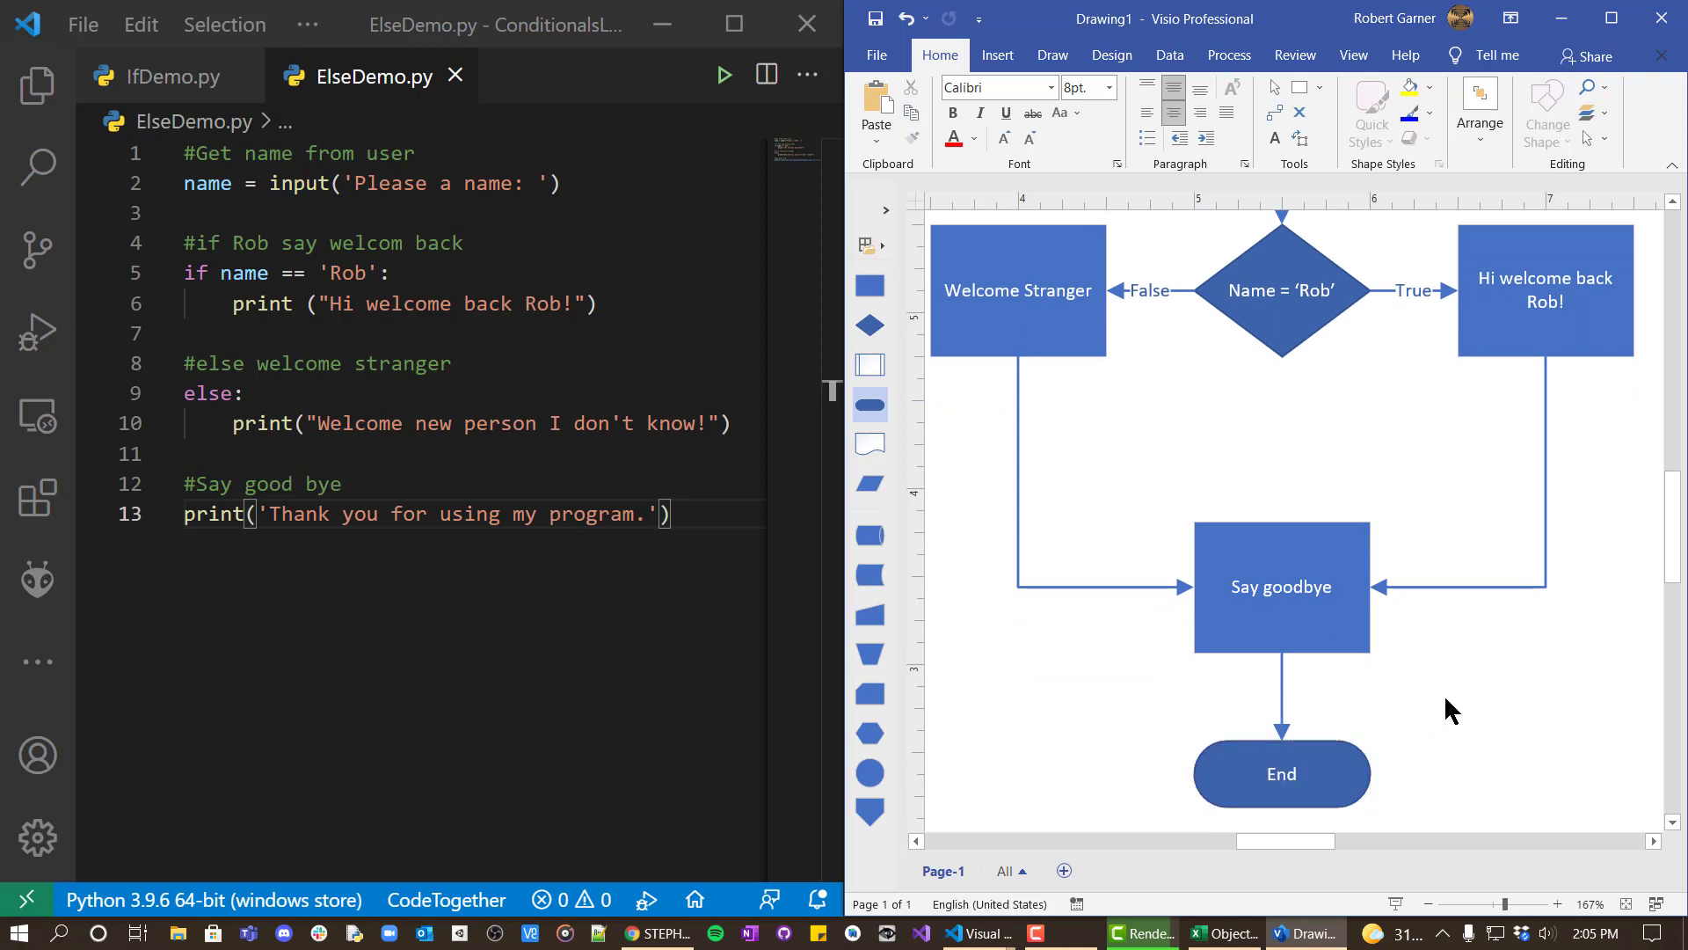
Step: Review the finished if/else flowchart from Start to End and save the drawing as ElseFlowchart.vsdx
scroll(1444, 694, "down", 4)
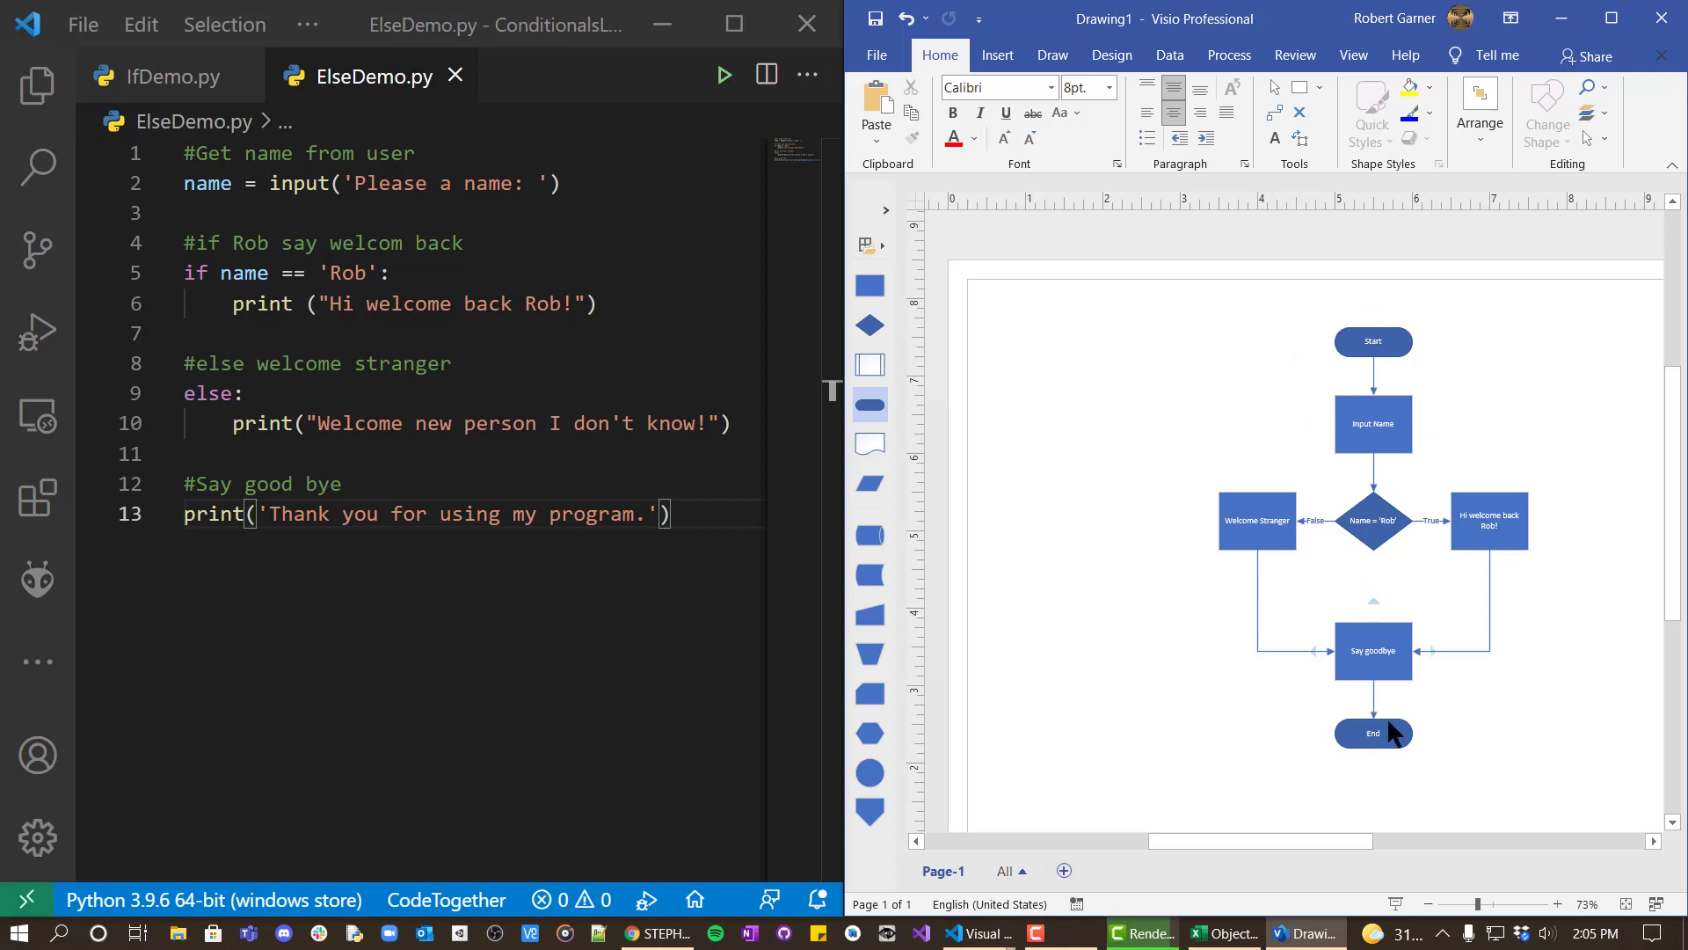
mouse_move(1429, 733)
scroll(1559, 656, "up", 2)
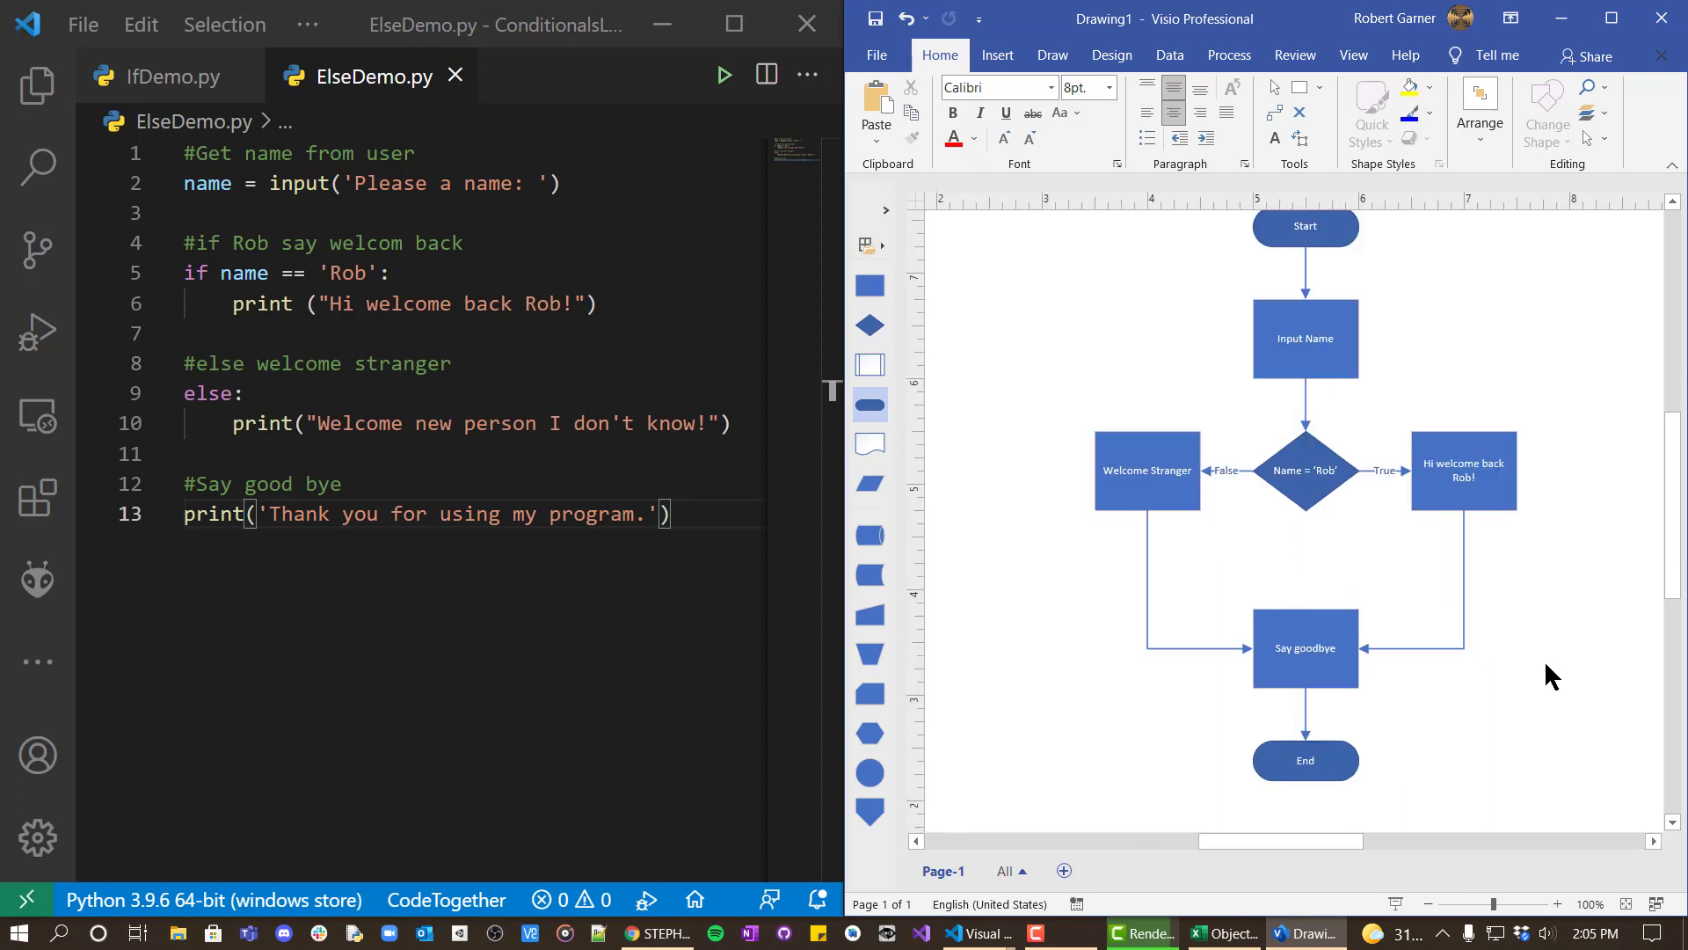
scroll(1515, 646, "up", 1)
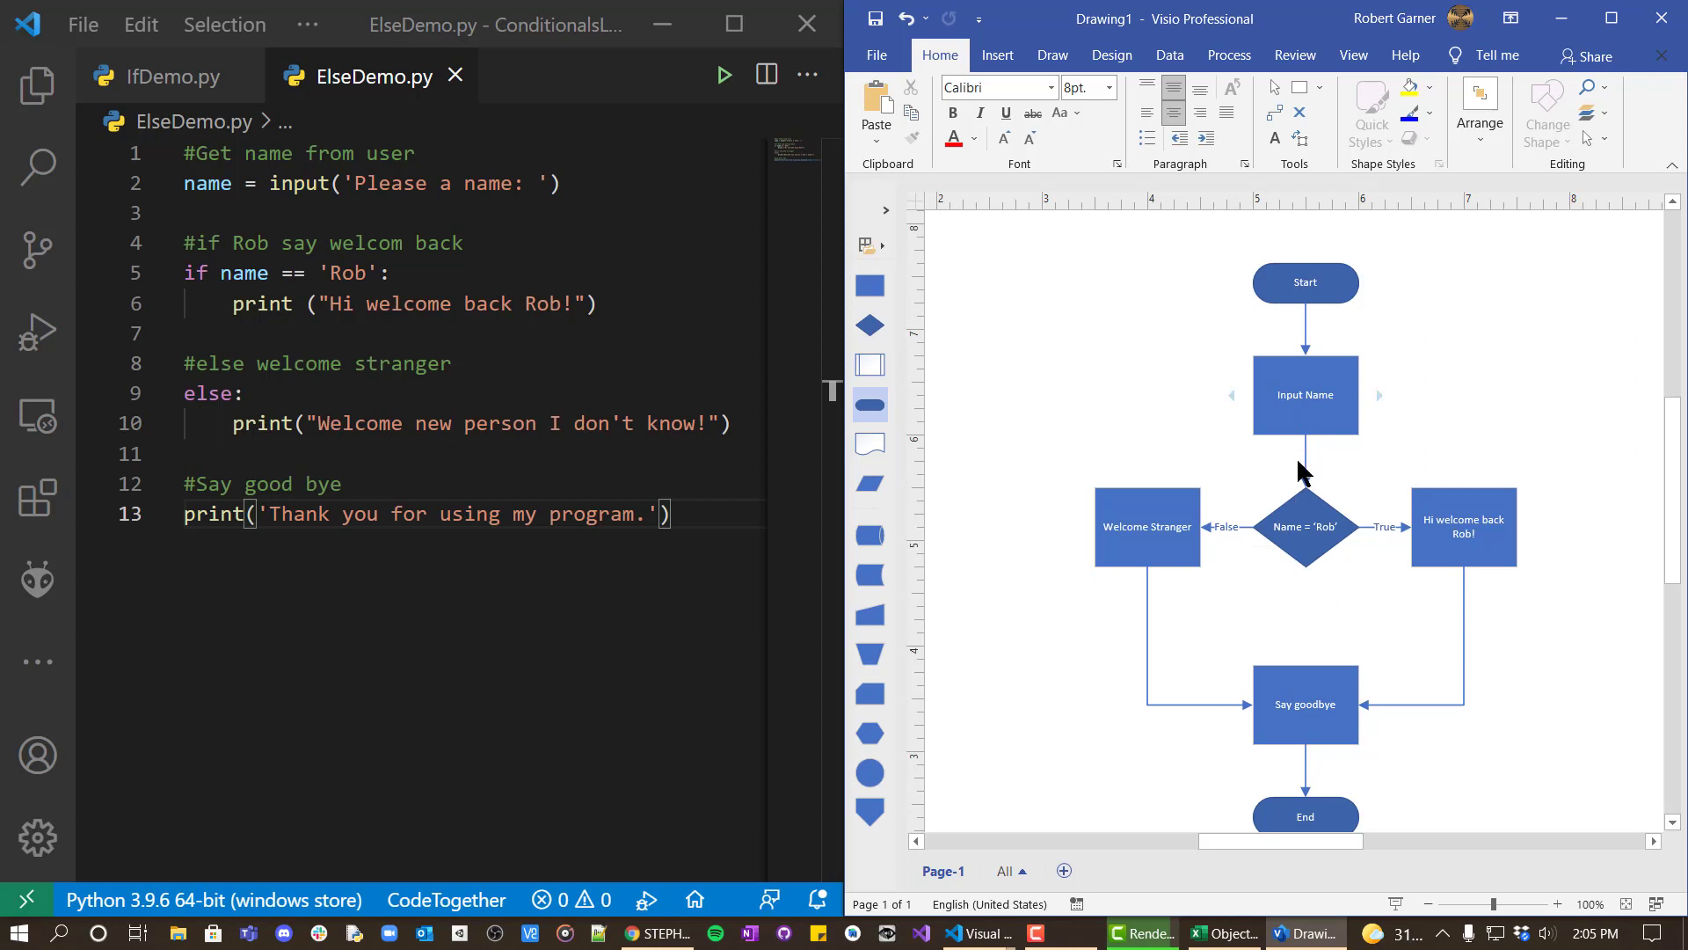
mouse_move(1307, 692)
mouse_move(1463, 525)
left_click(874, 19)
left_click(876, 54)
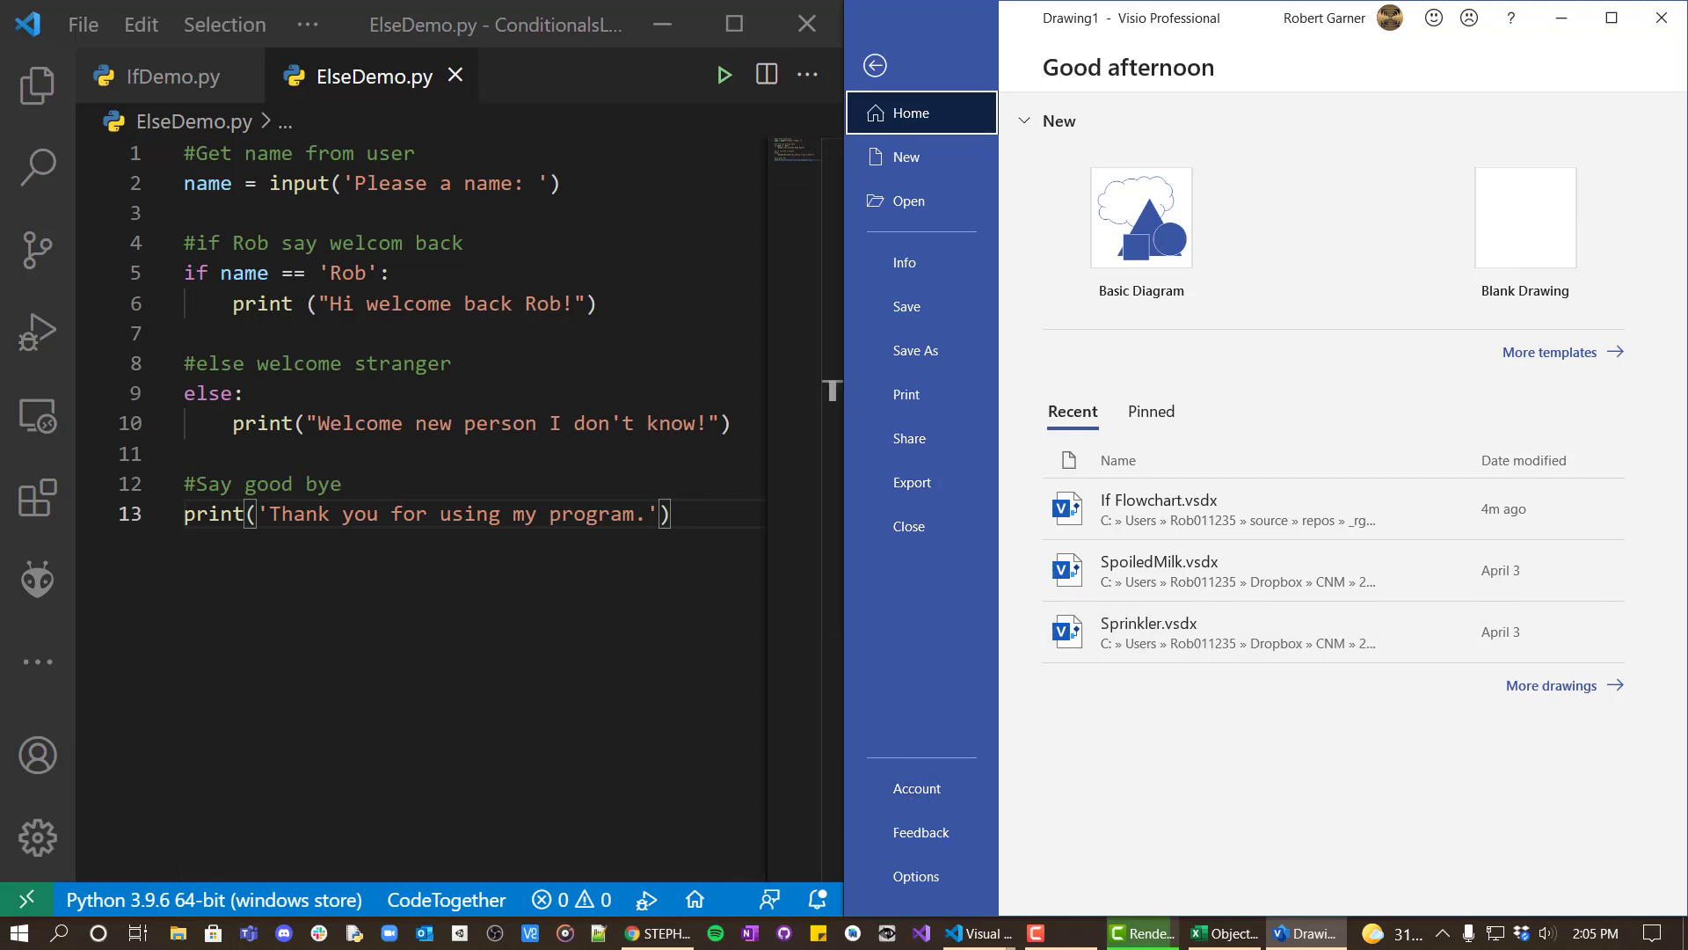
left_click(894, 541)
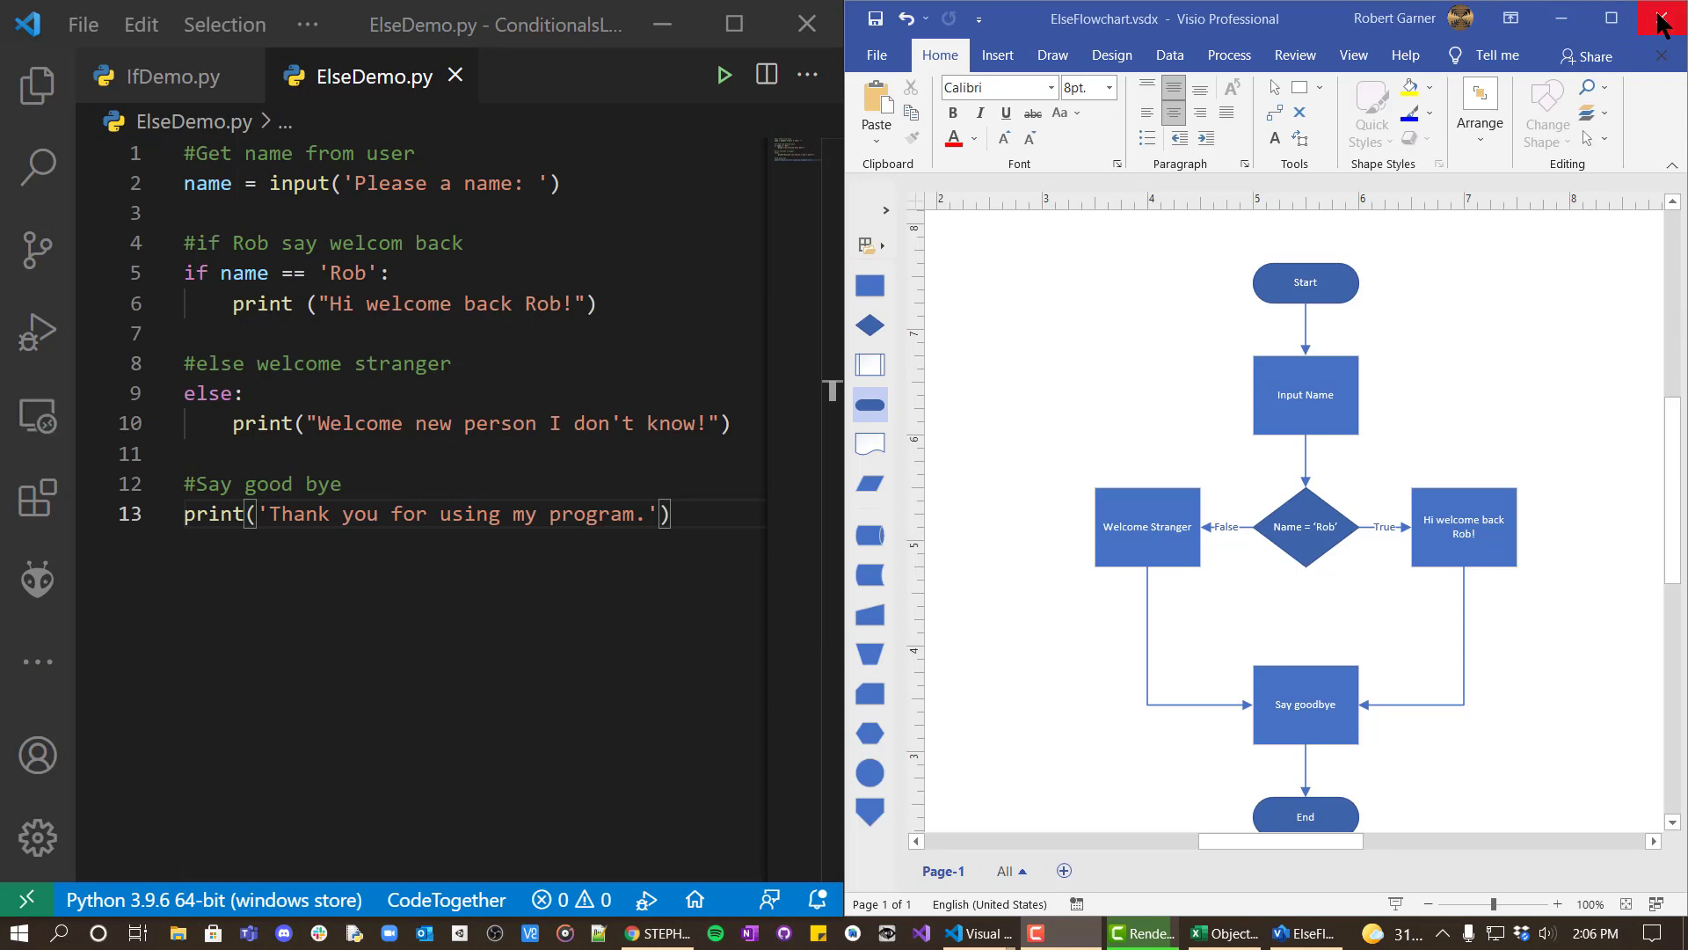
Step: Minimize the flowchart, switch to the maximized Visual Studio Code window and open ElifDemo.py from the project files
left_click(1561, 20)
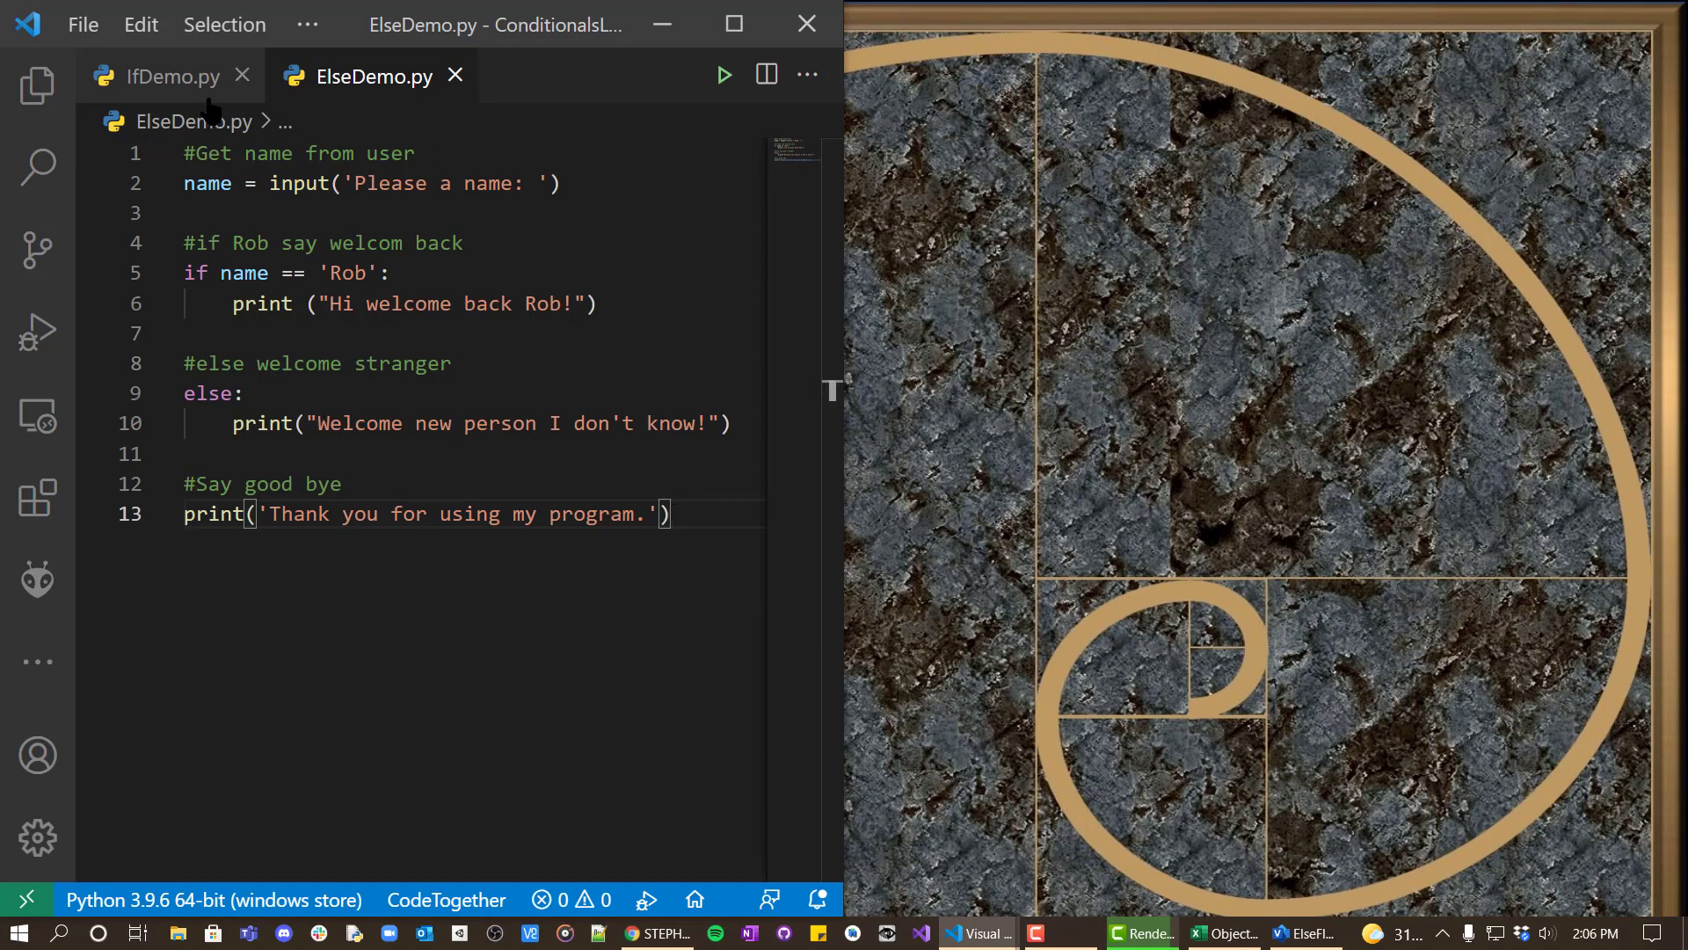
left_click(734, 24)
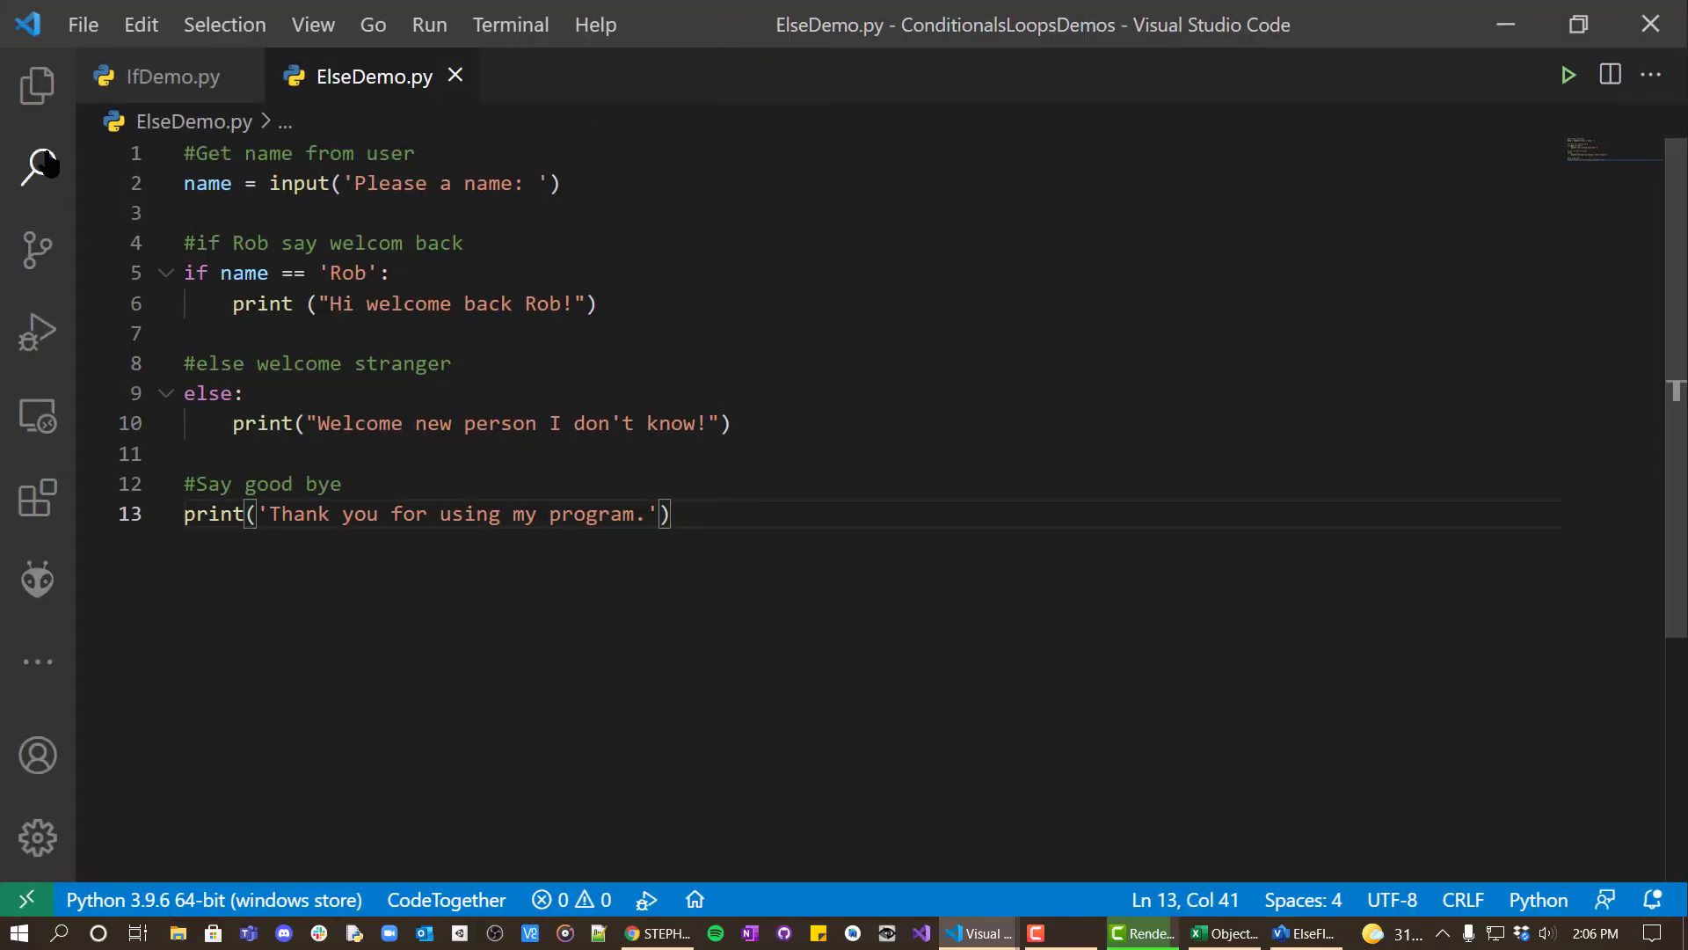
left_click(36, 83)
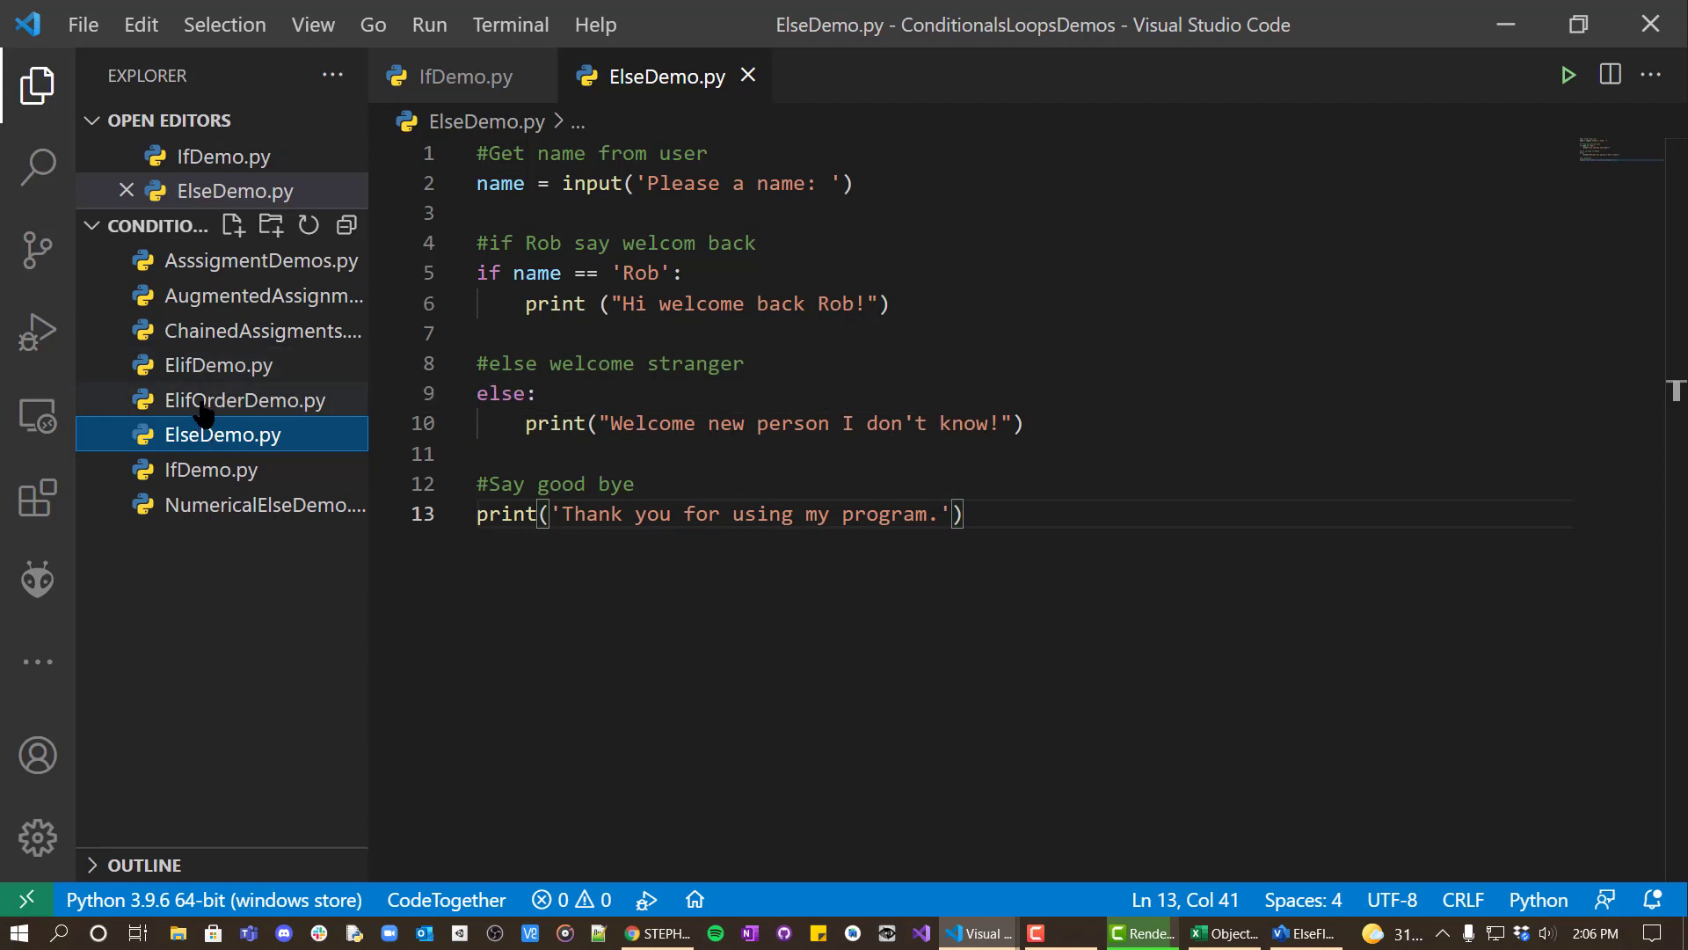
left_click(204, 367)
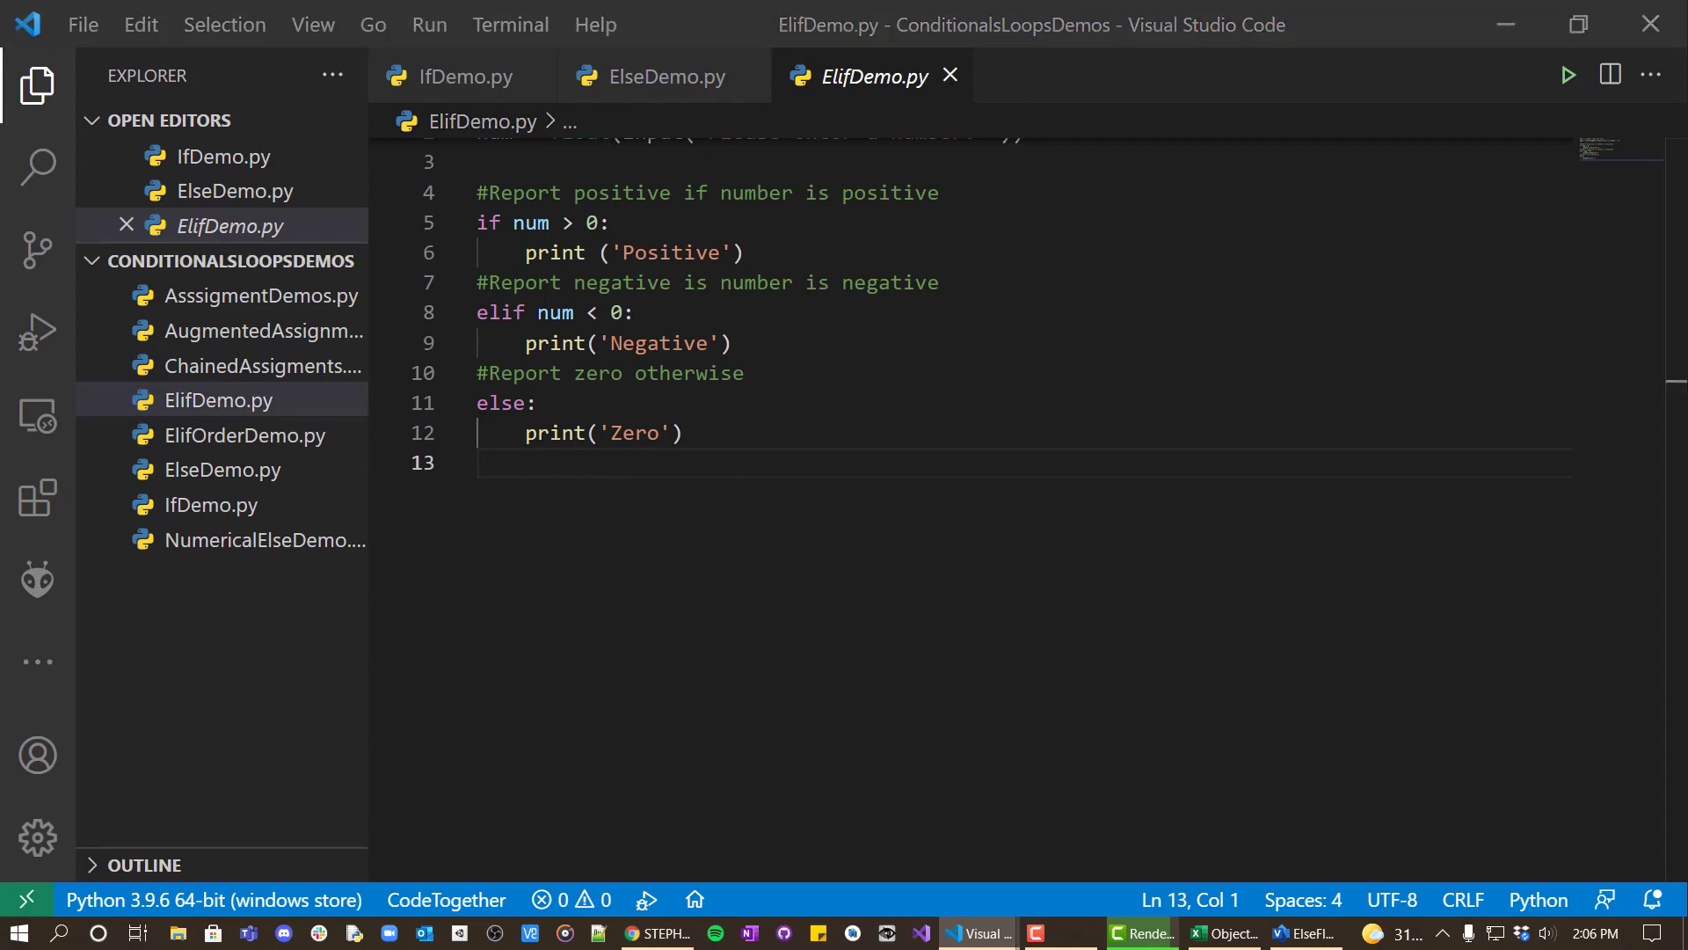
Step: Create a new Basic Flowchart drawing in Visio and tile it side by side with the code editor
double_click(1364, 28)
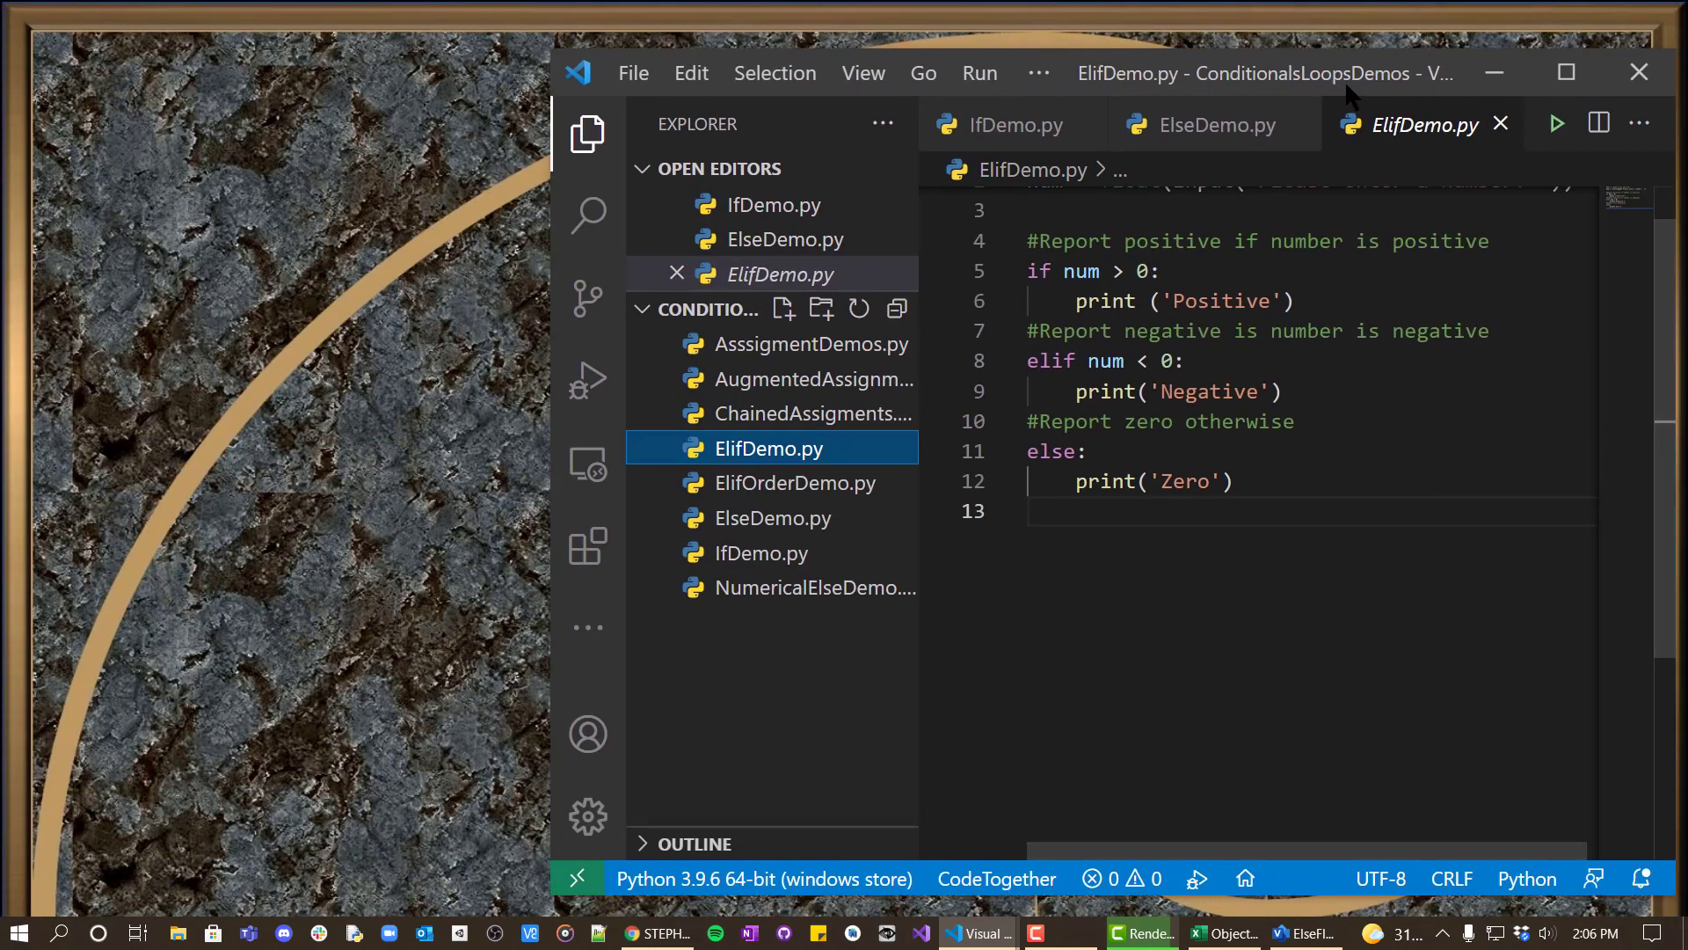
key("super+Left")
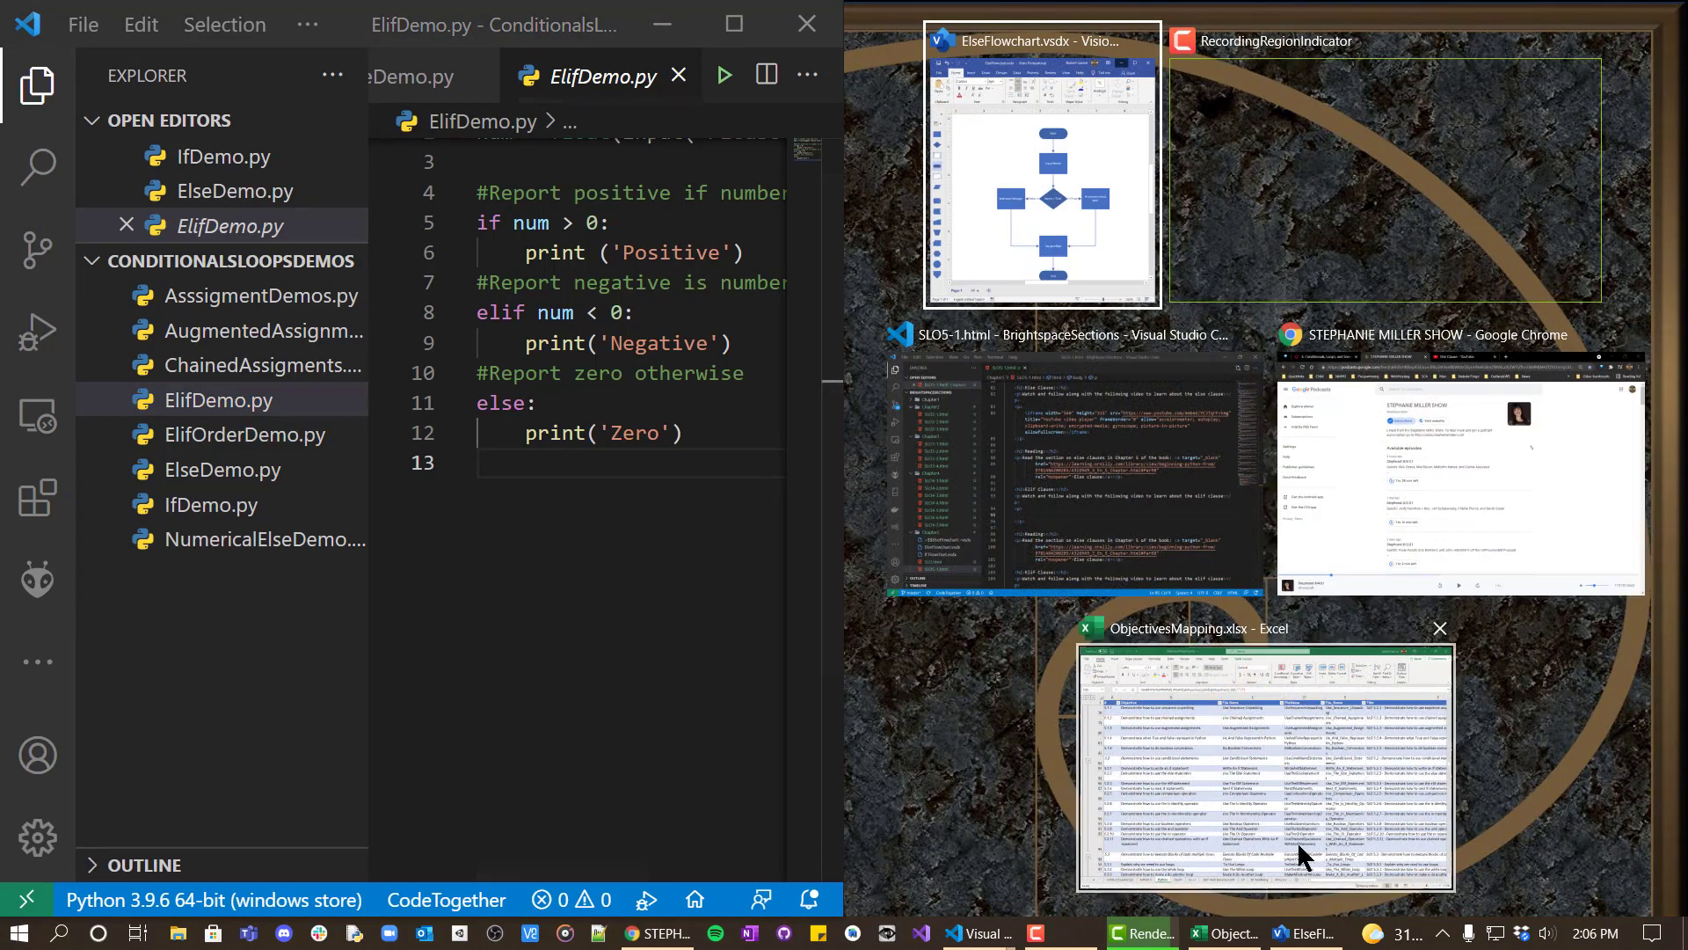
right_click(1306, 933)
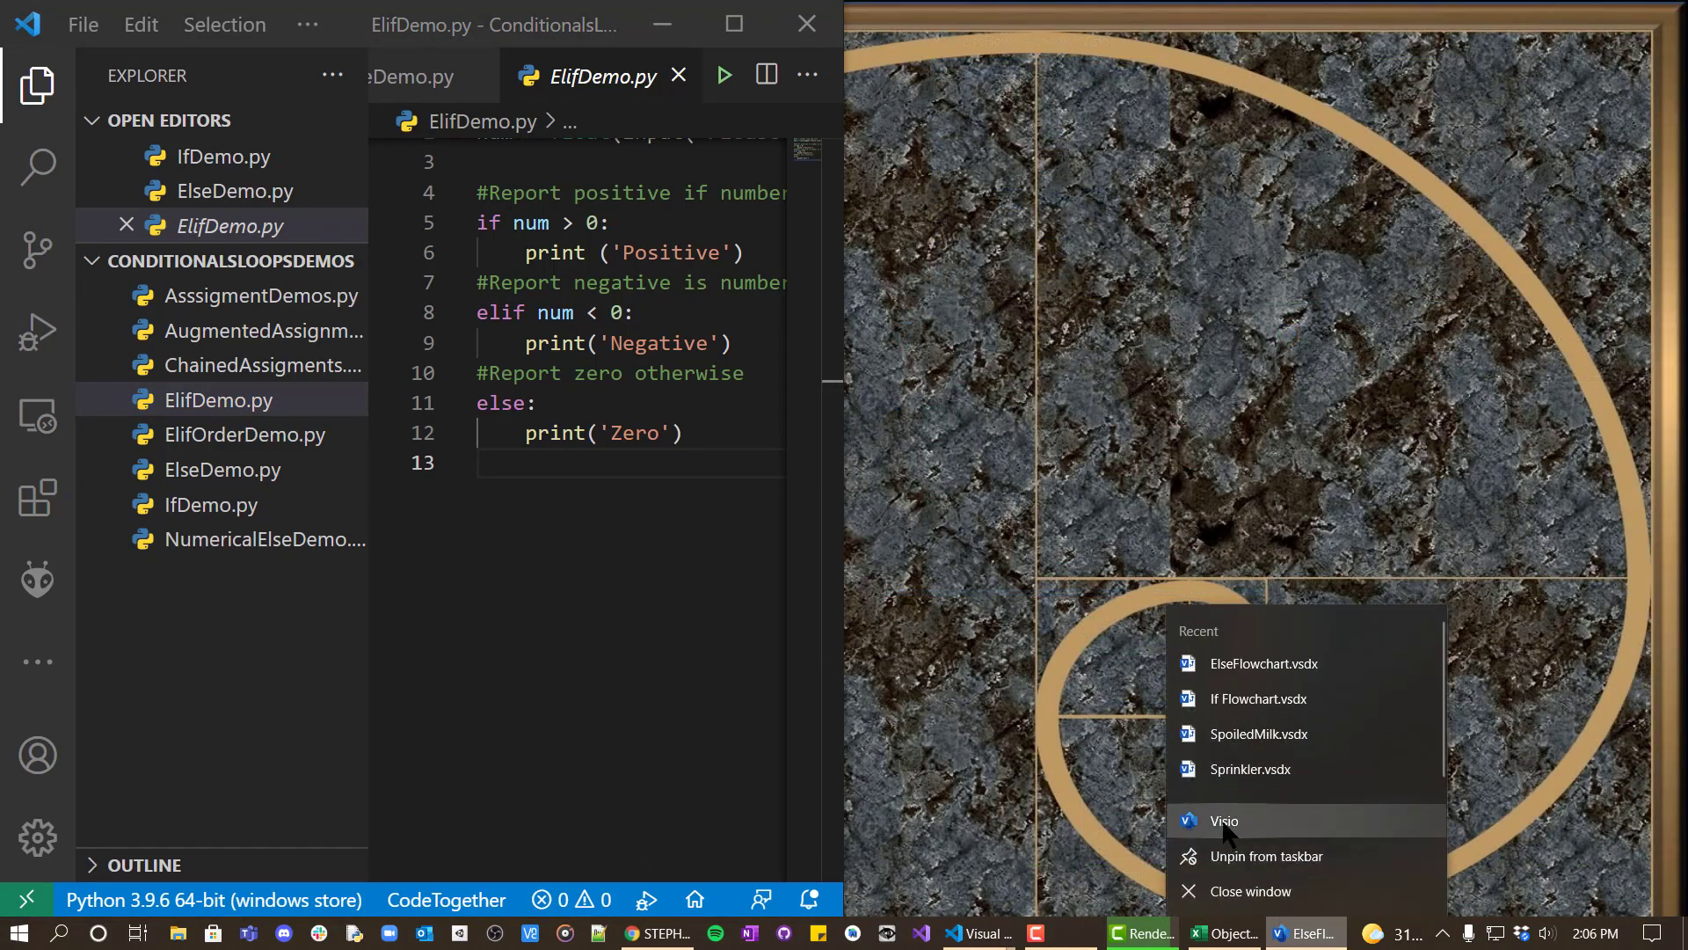
left_click(1224, 822)
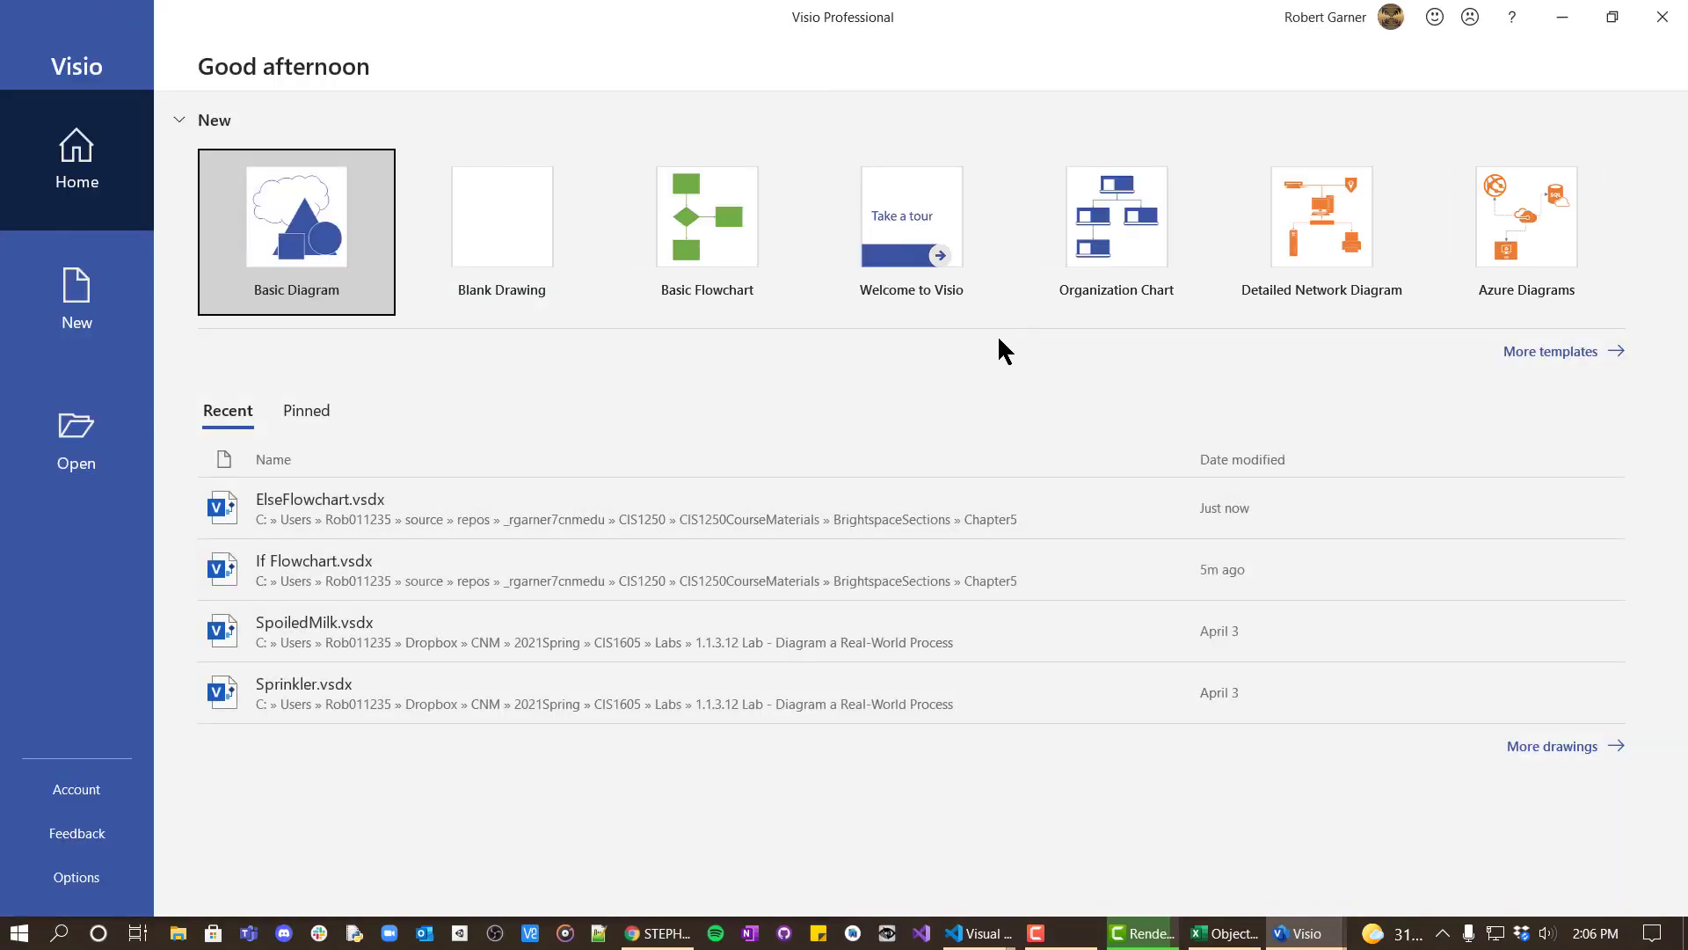
left_click(717, 220)
double_click(720, 224)
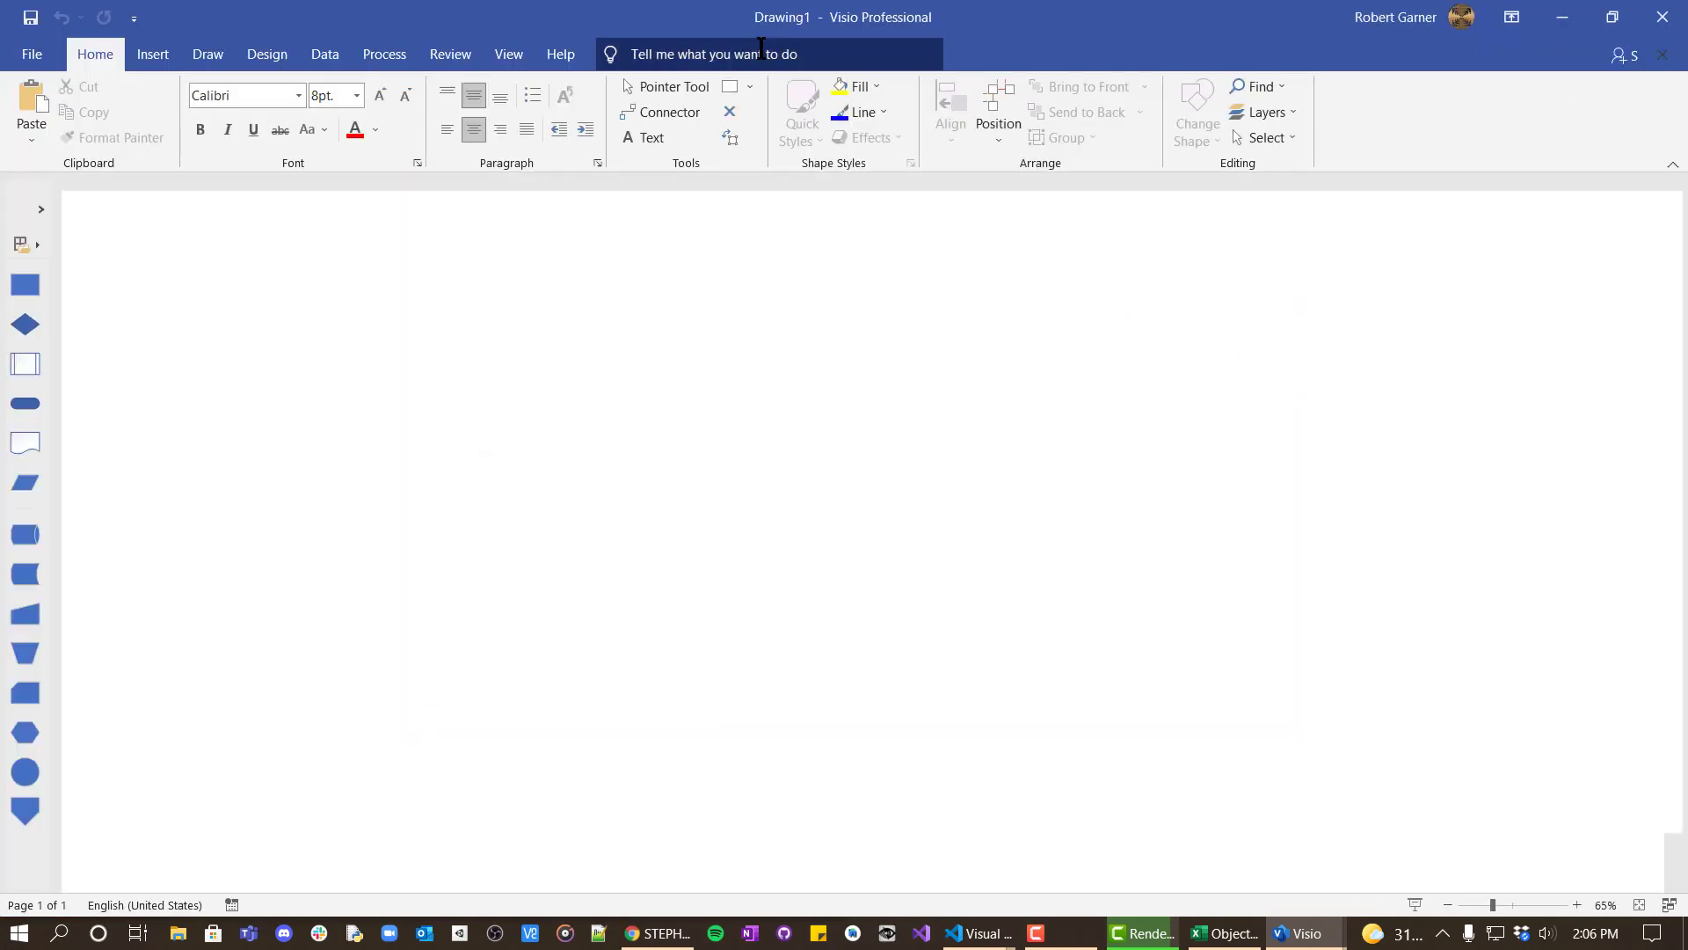
key("super+Right")
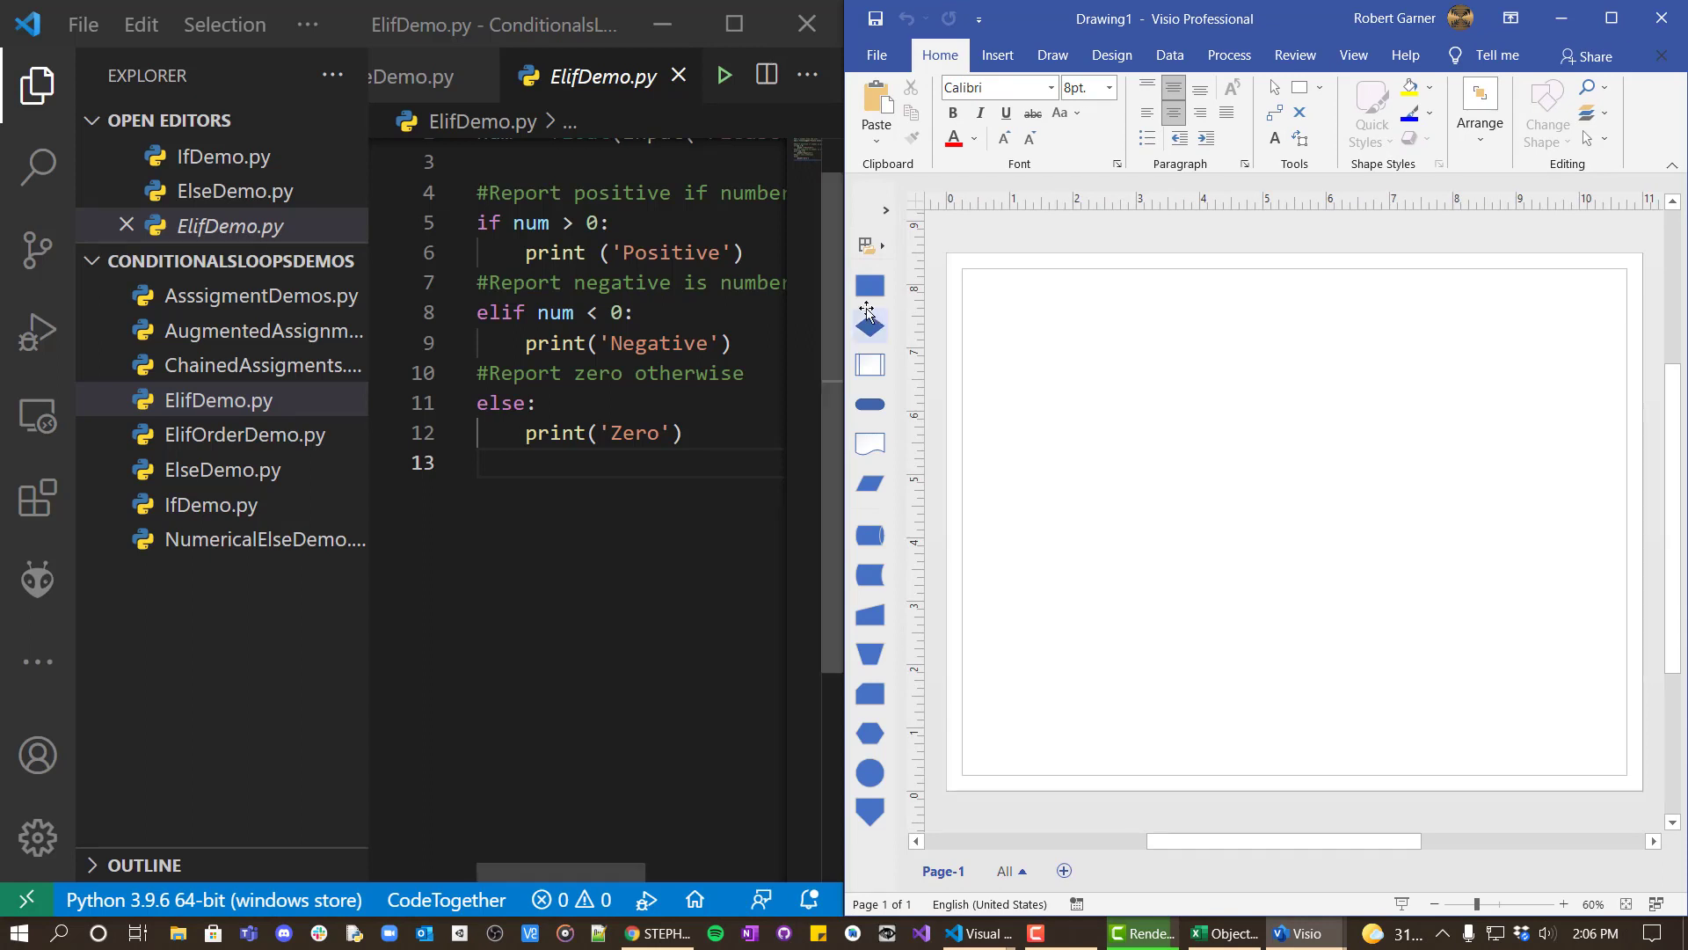
Step: Place a terminator shape at the upper center of the page and label it "Start"
left_click_drag(879, 406, 1294, 305)
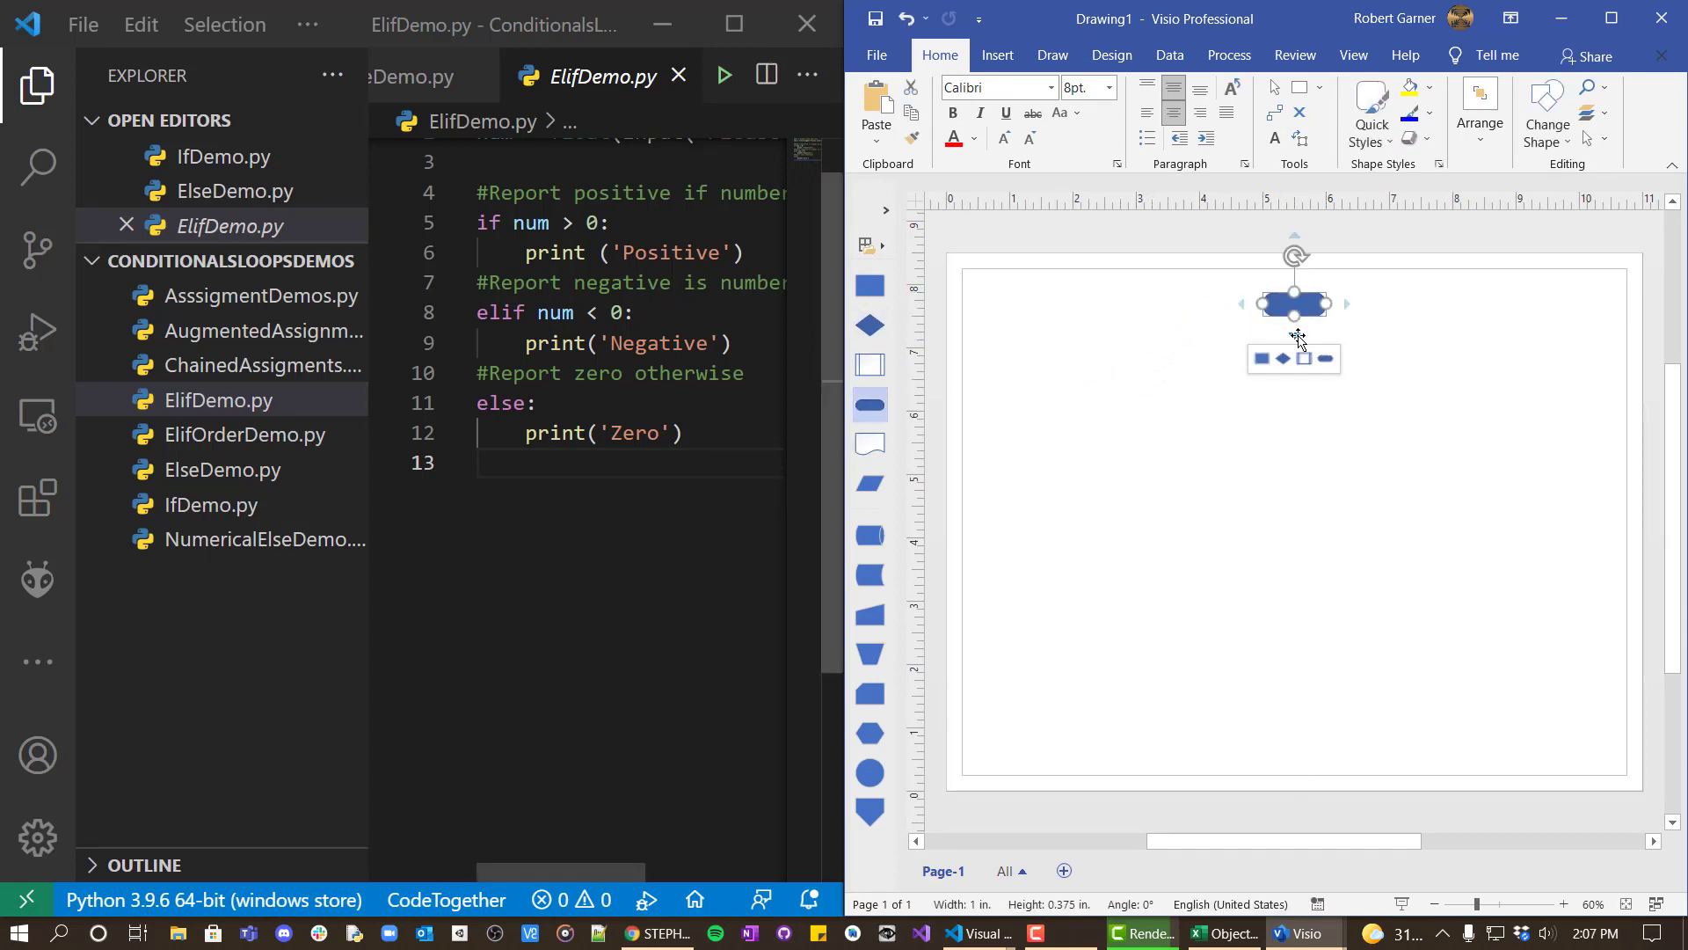
double_click(1295, 303)
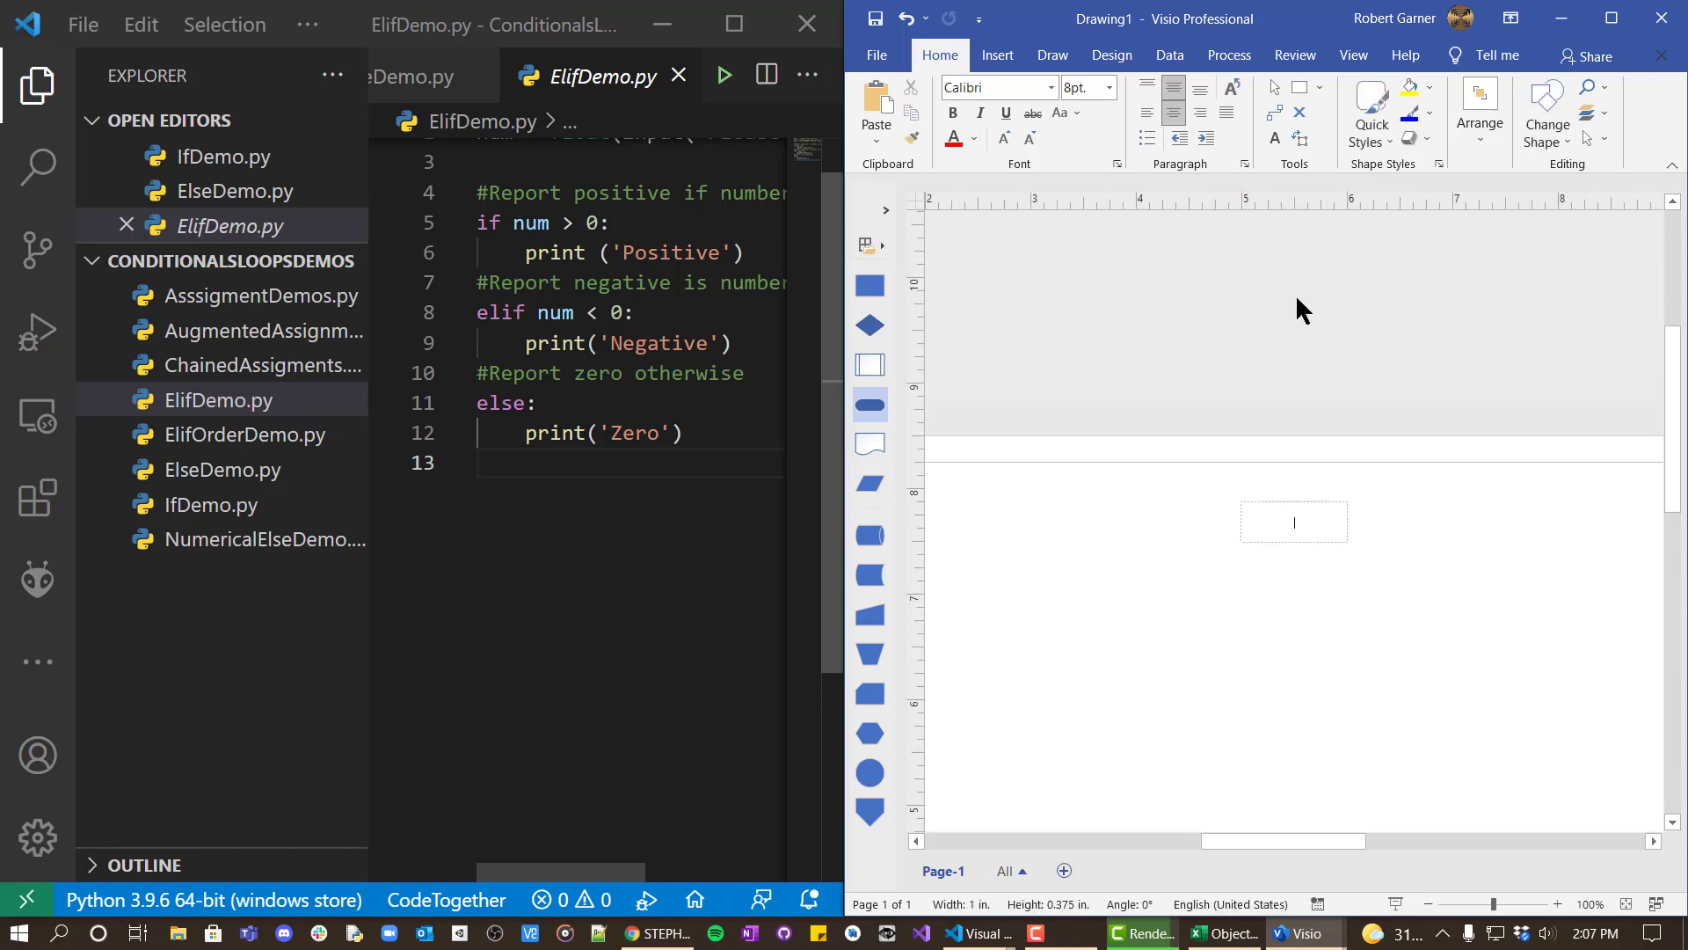
type("Start")
left_click(1474, 526)
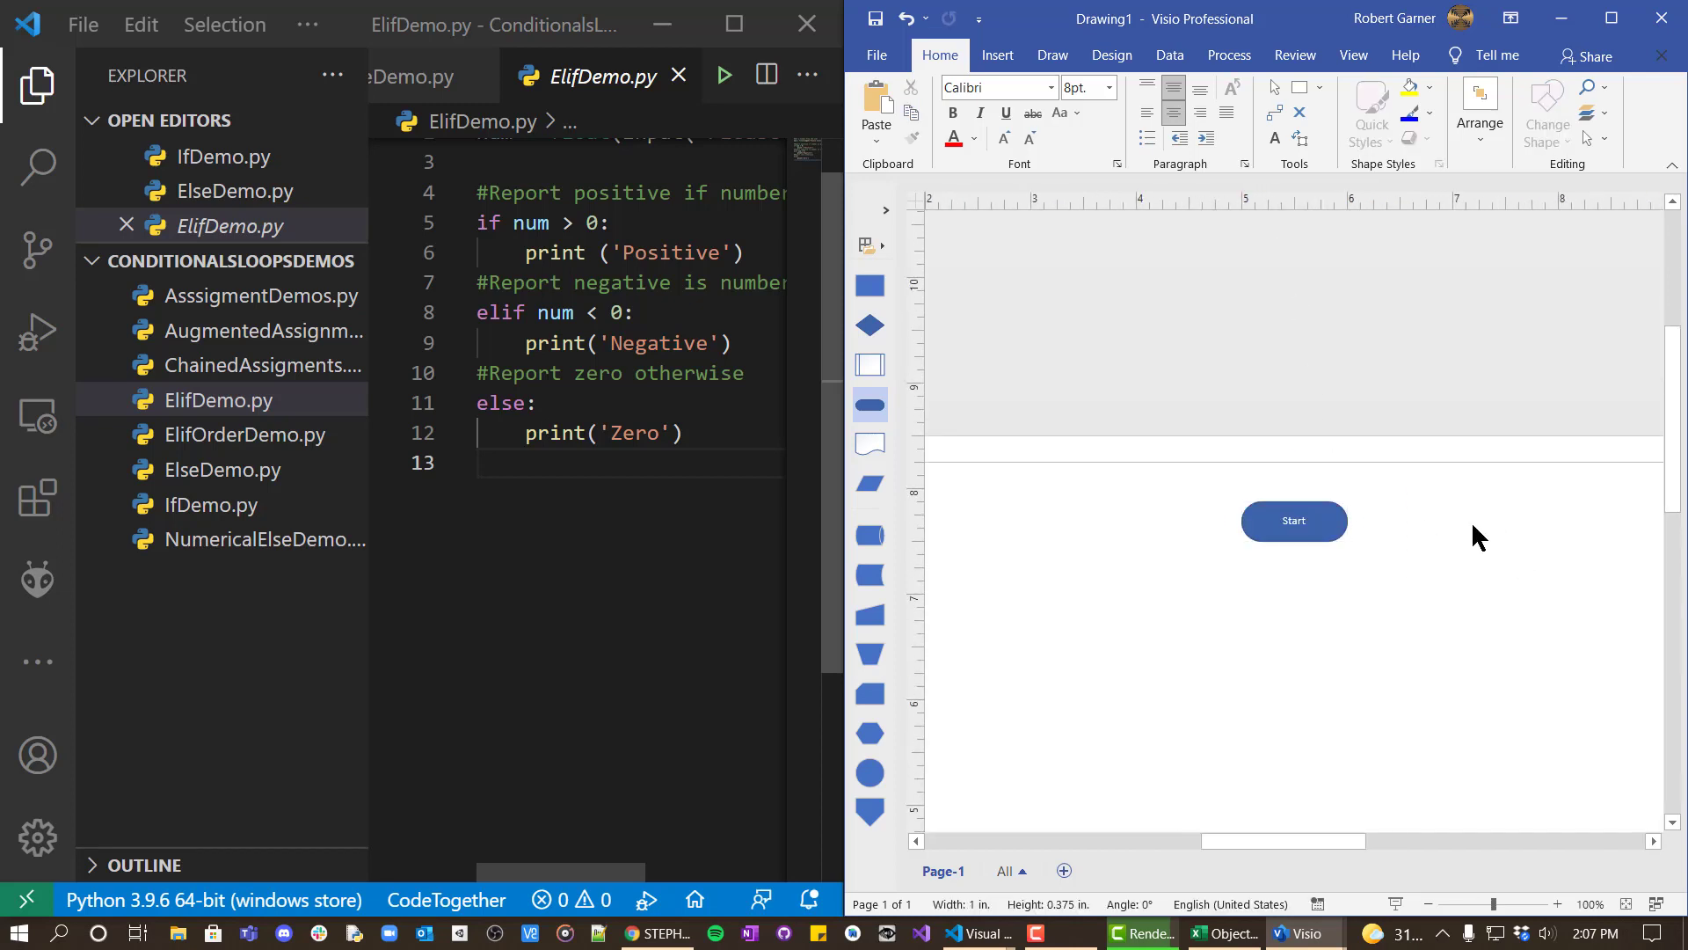
Step: Add a connected process box below the Start shape and label it "Get number from user."
scroll(1425, 546, "up", 3)
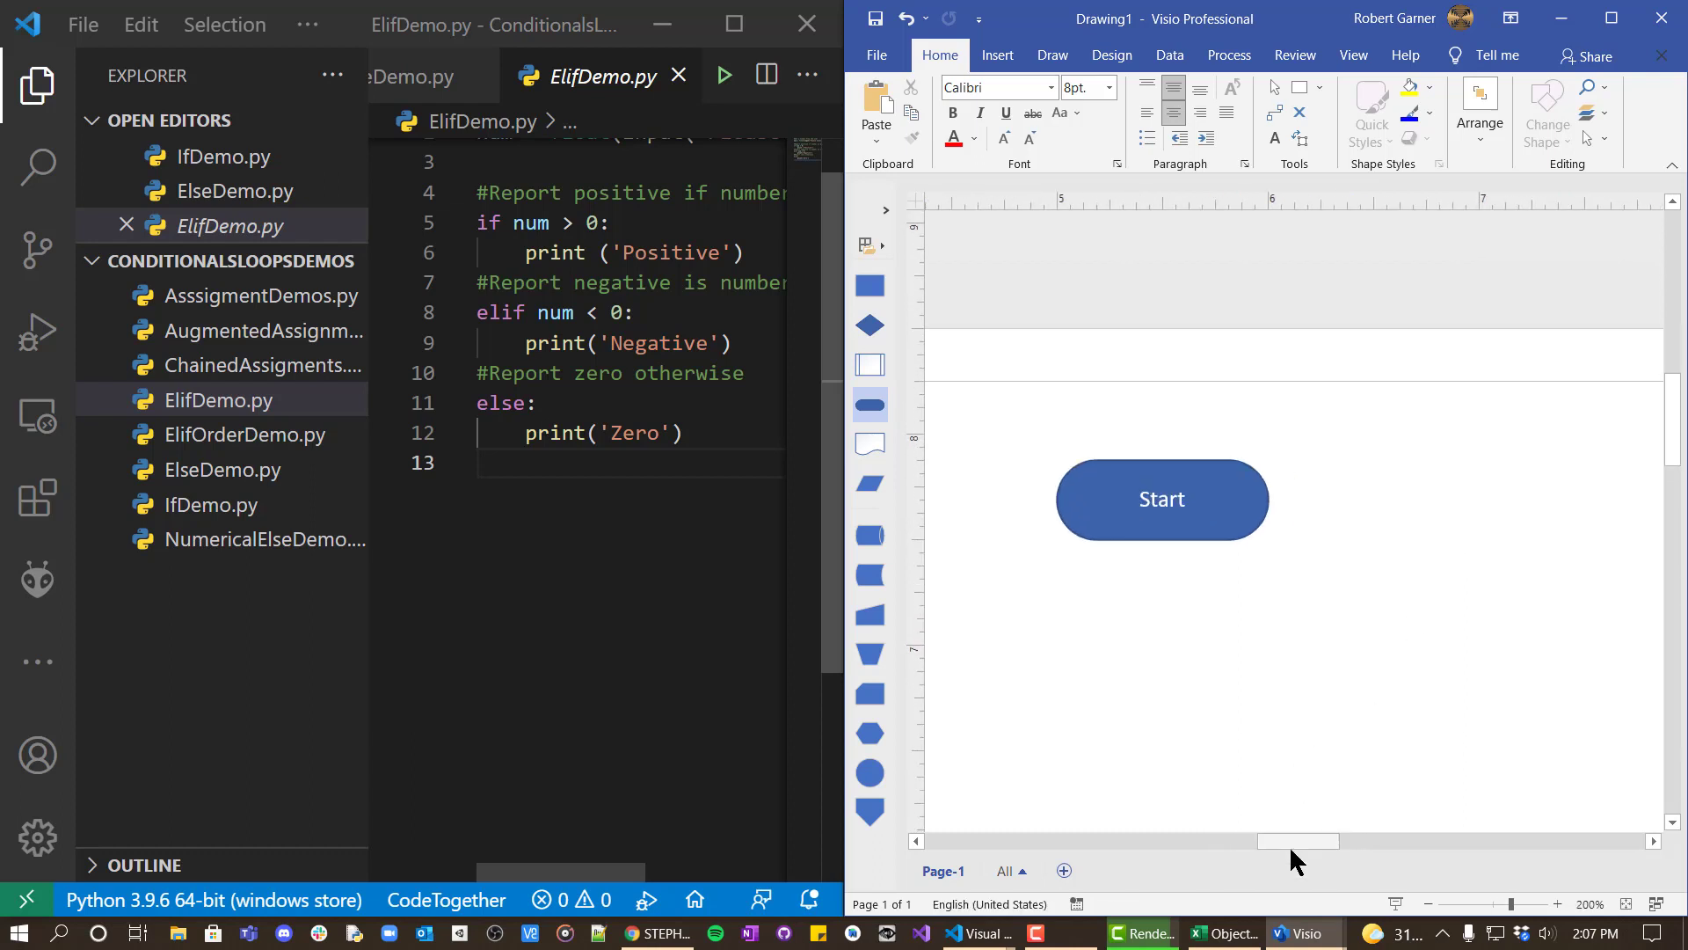
mouse_move(1289, 846)
left_mouse_down()
mouse_move(1217, 842)
mouse_move(1280, 843)
left_mouse_up()
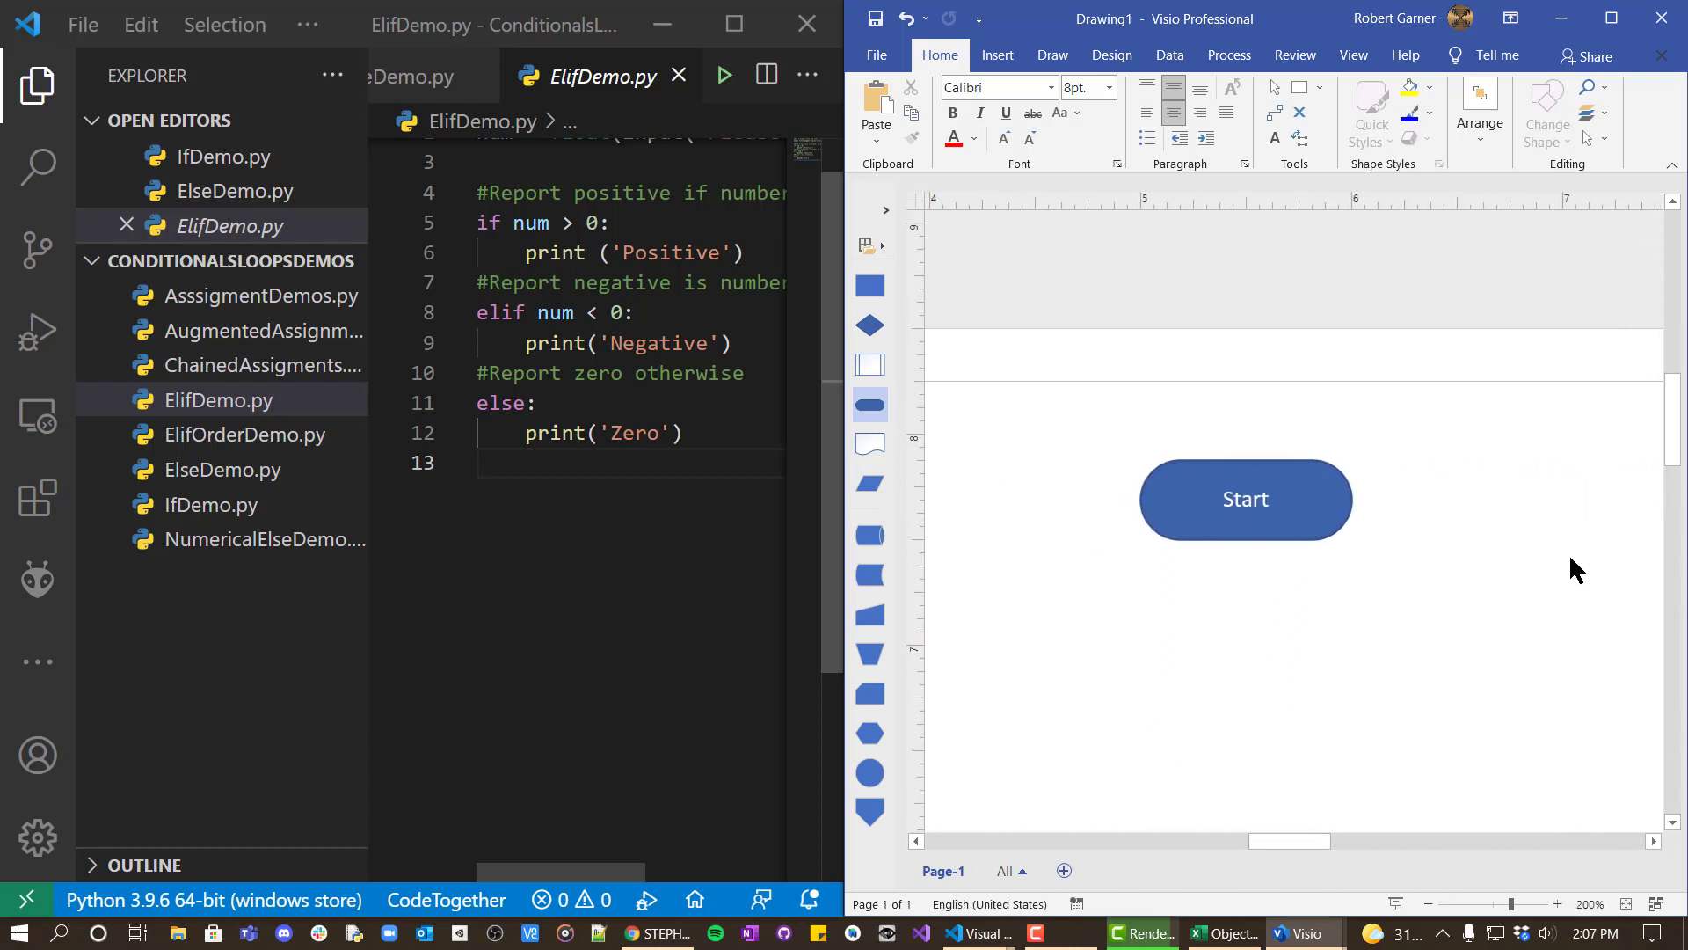
left_click_drag(1669, 418, 1676, 449)
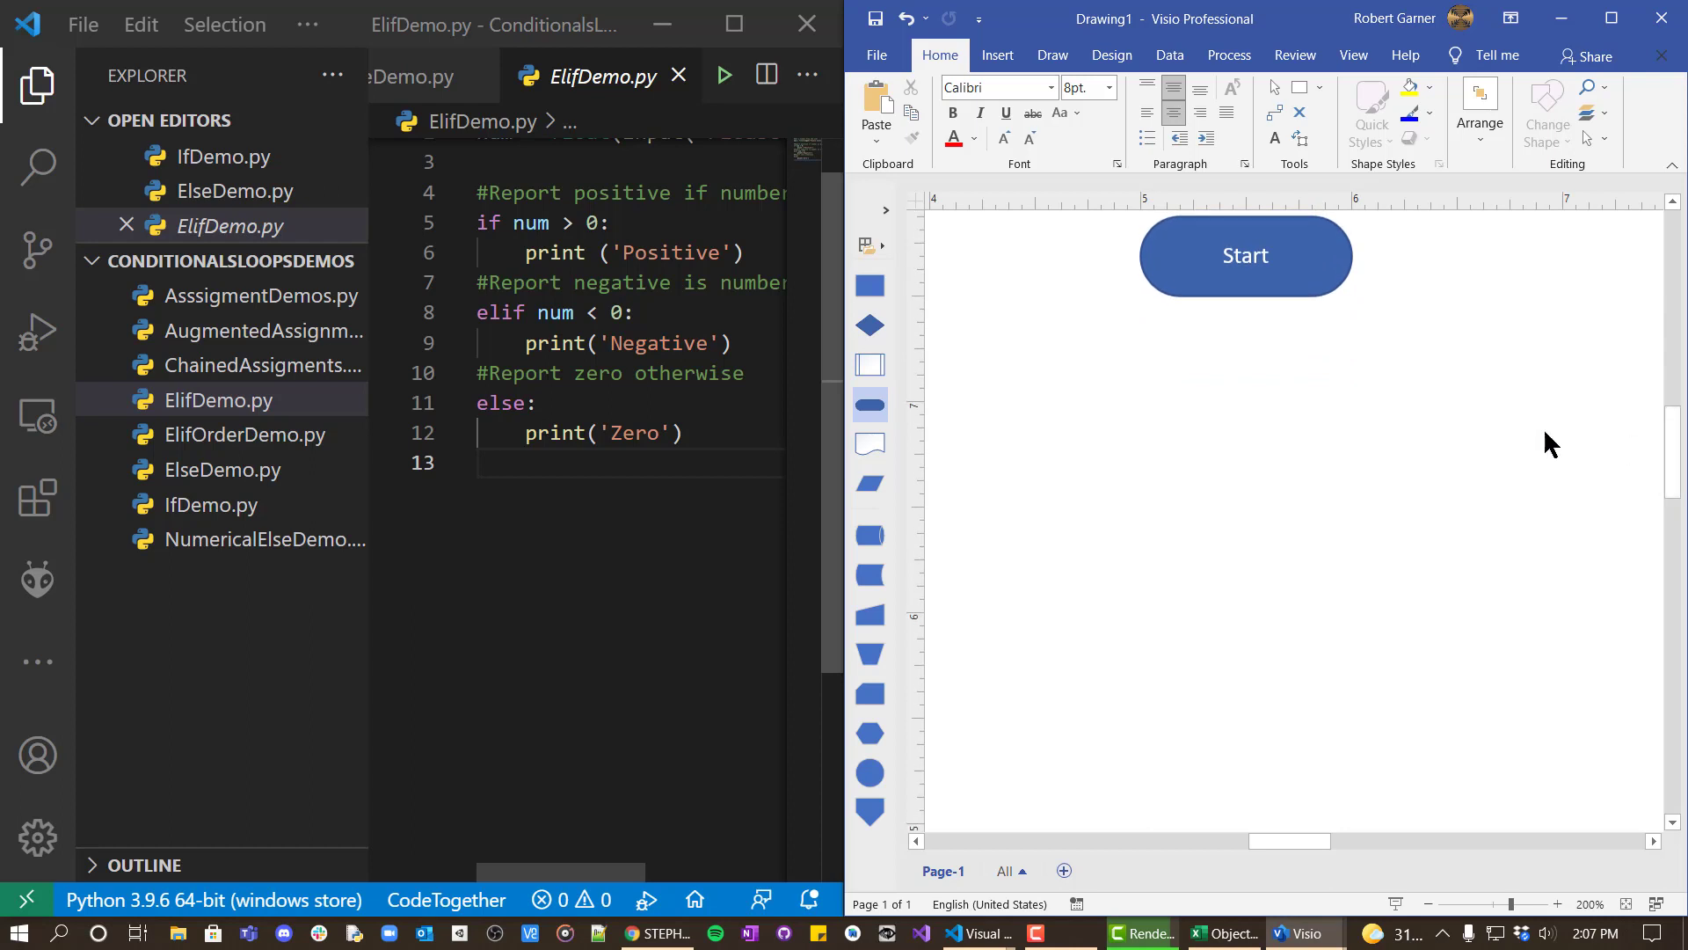
mouse_move(1247, 303)
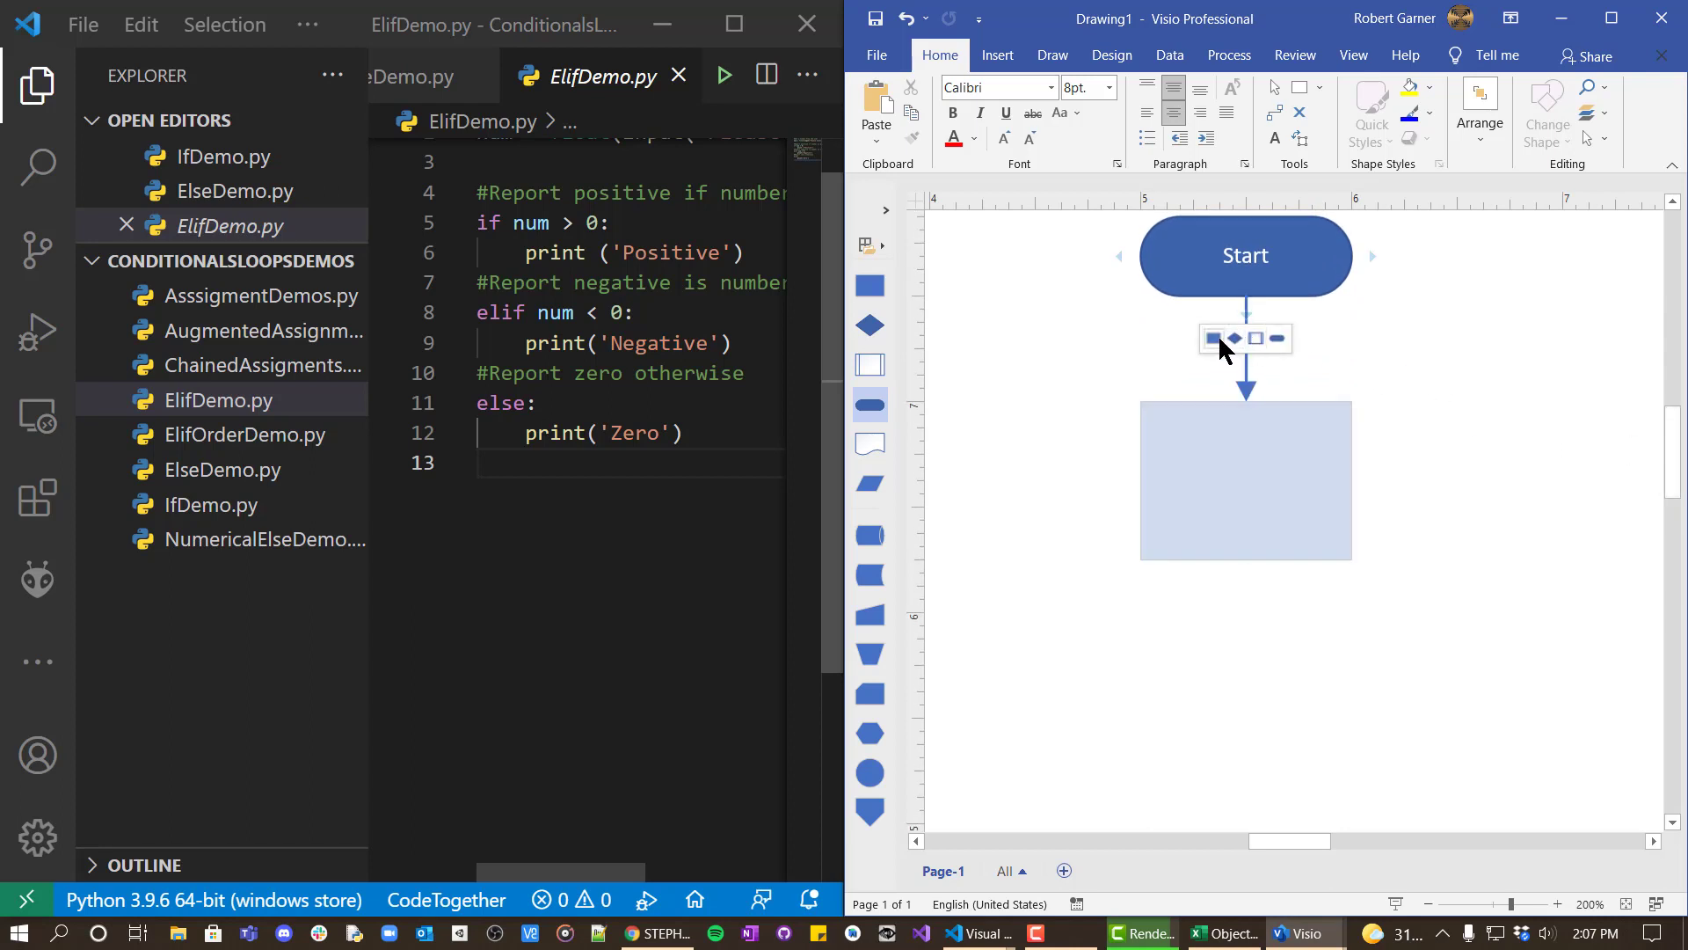
scroll(654, 508, "up", 1)
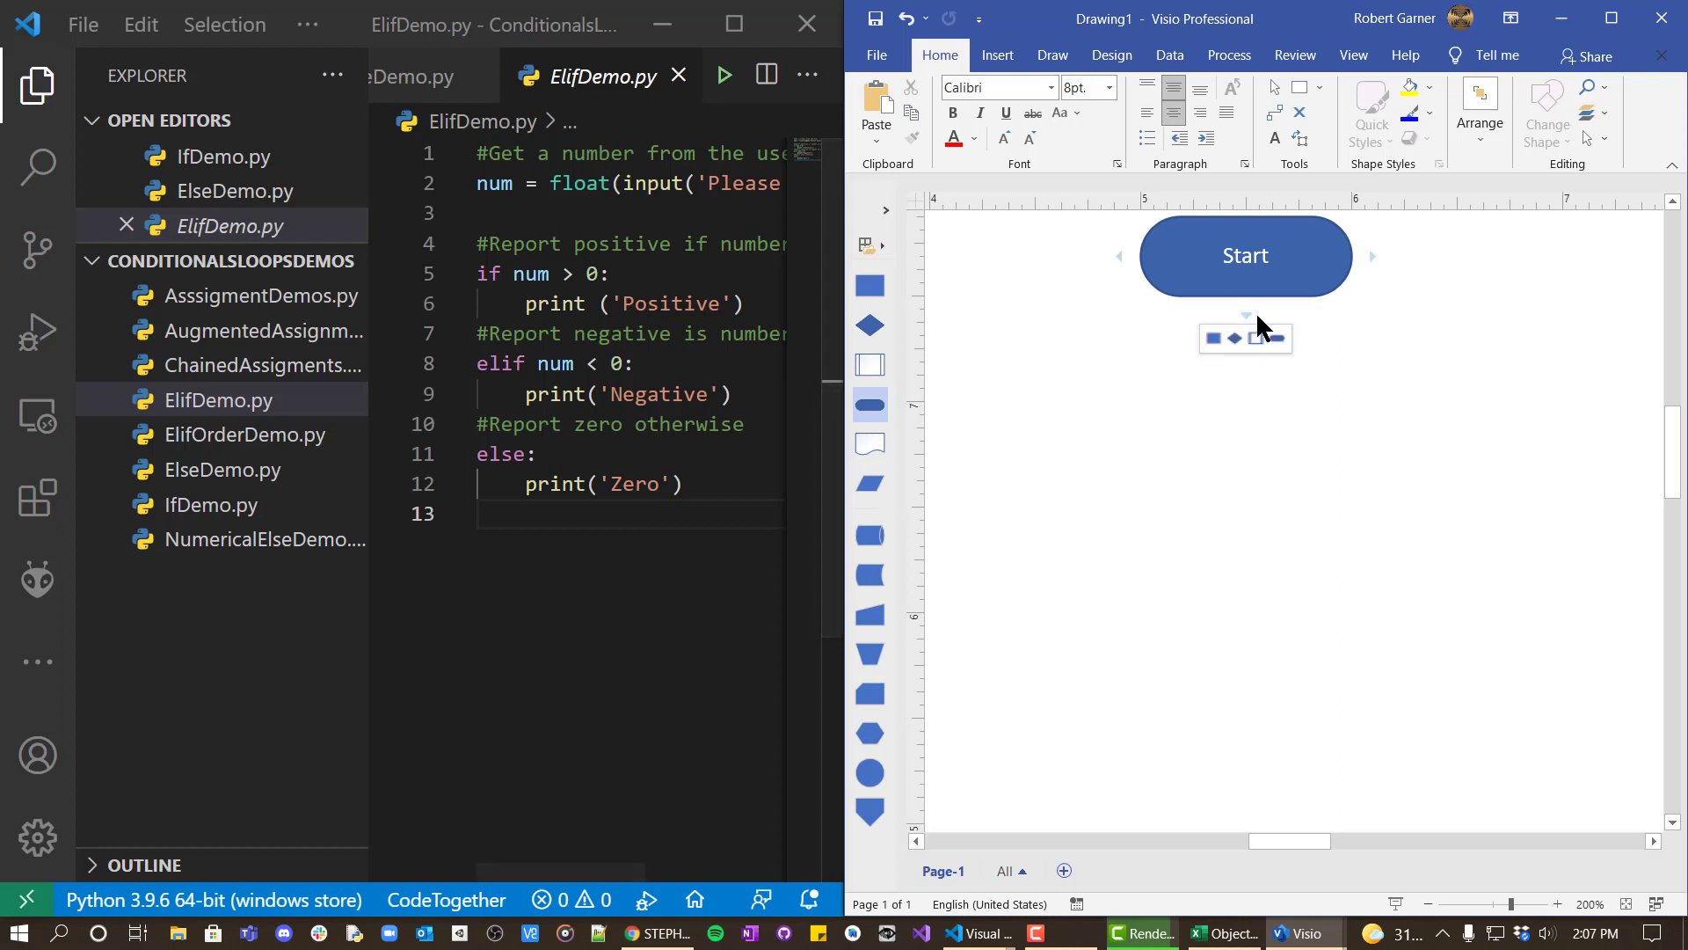
left_click(1216, 347)
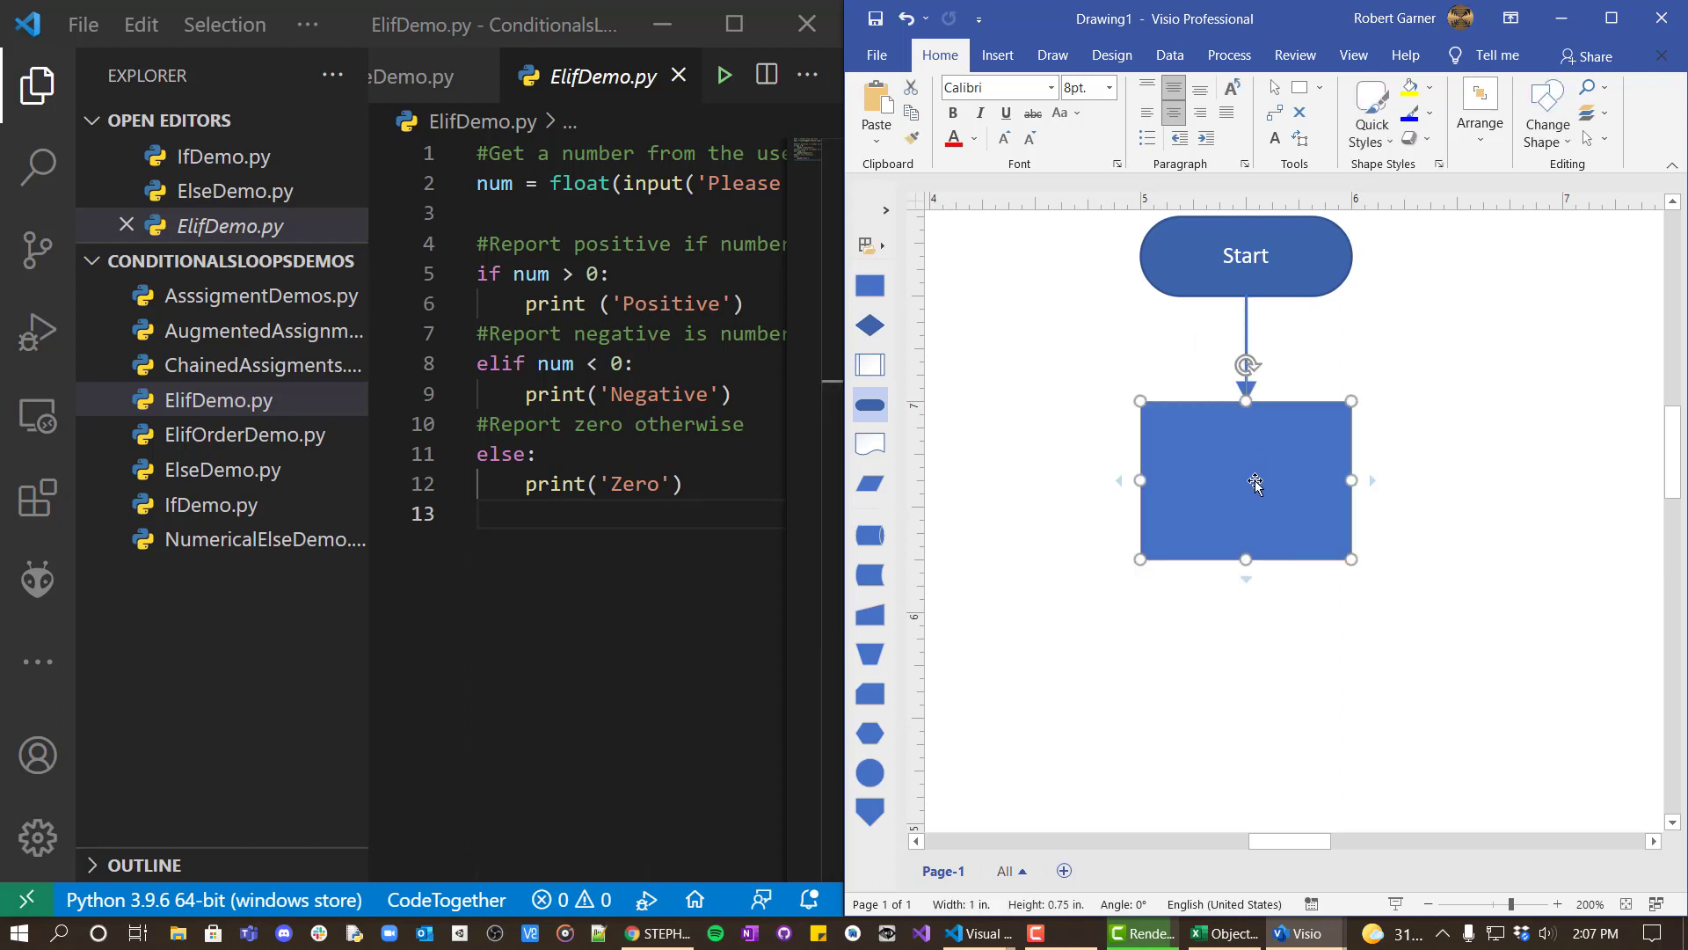
double_click(1254, 486)
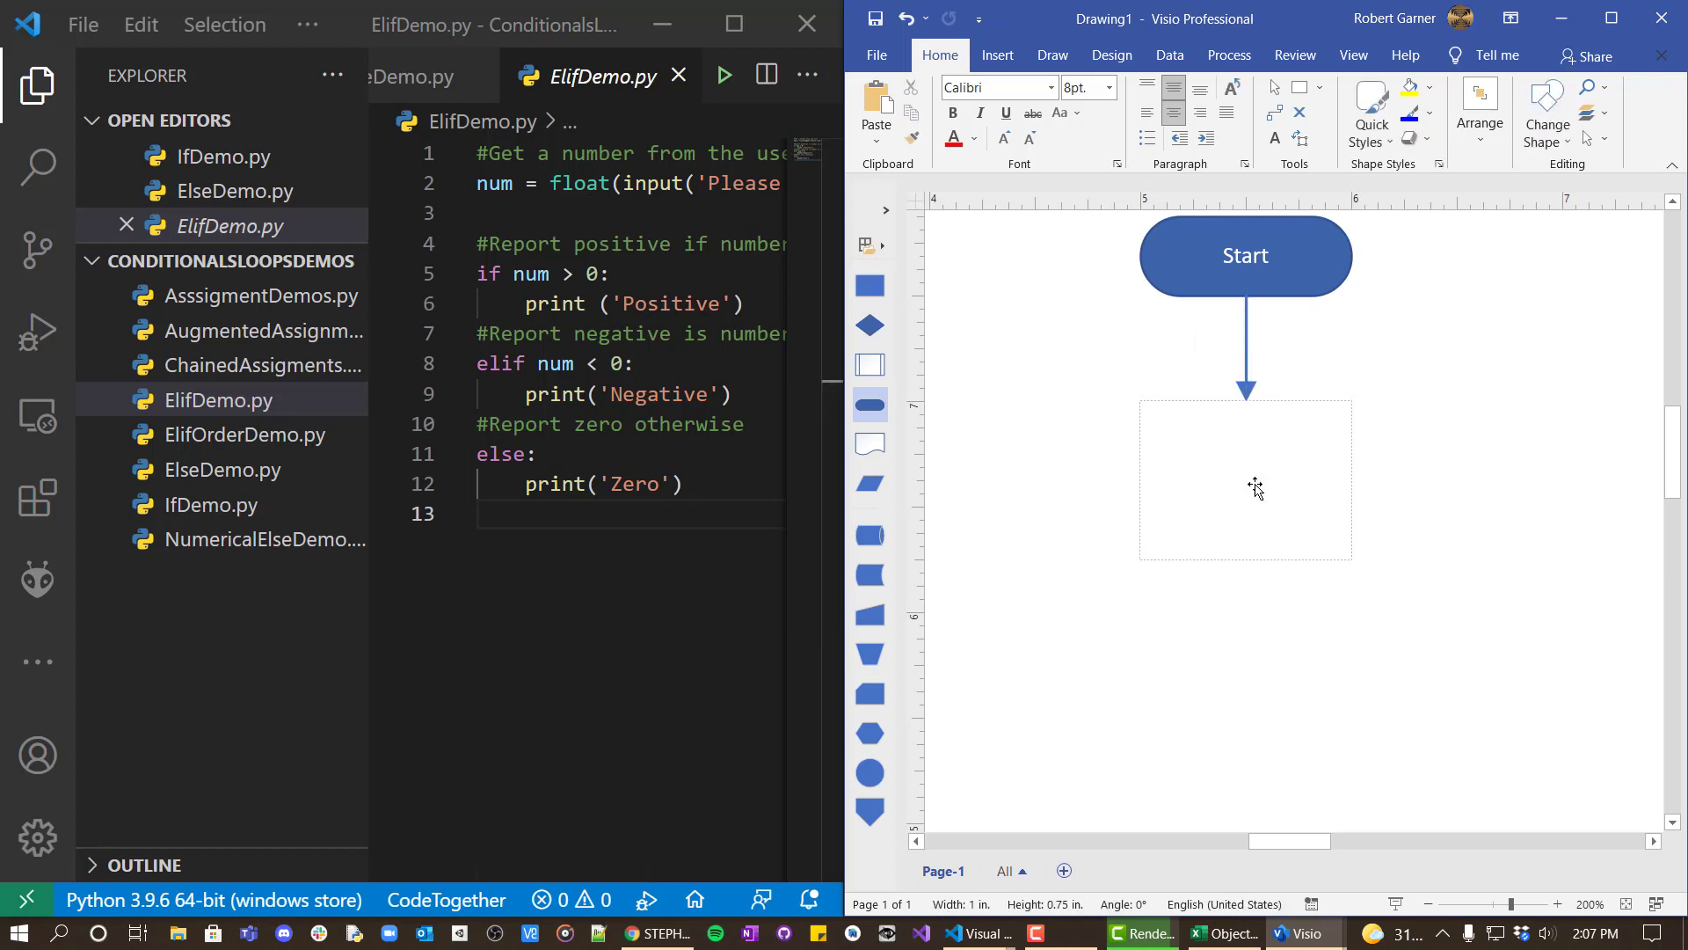
type("Get number from user.")
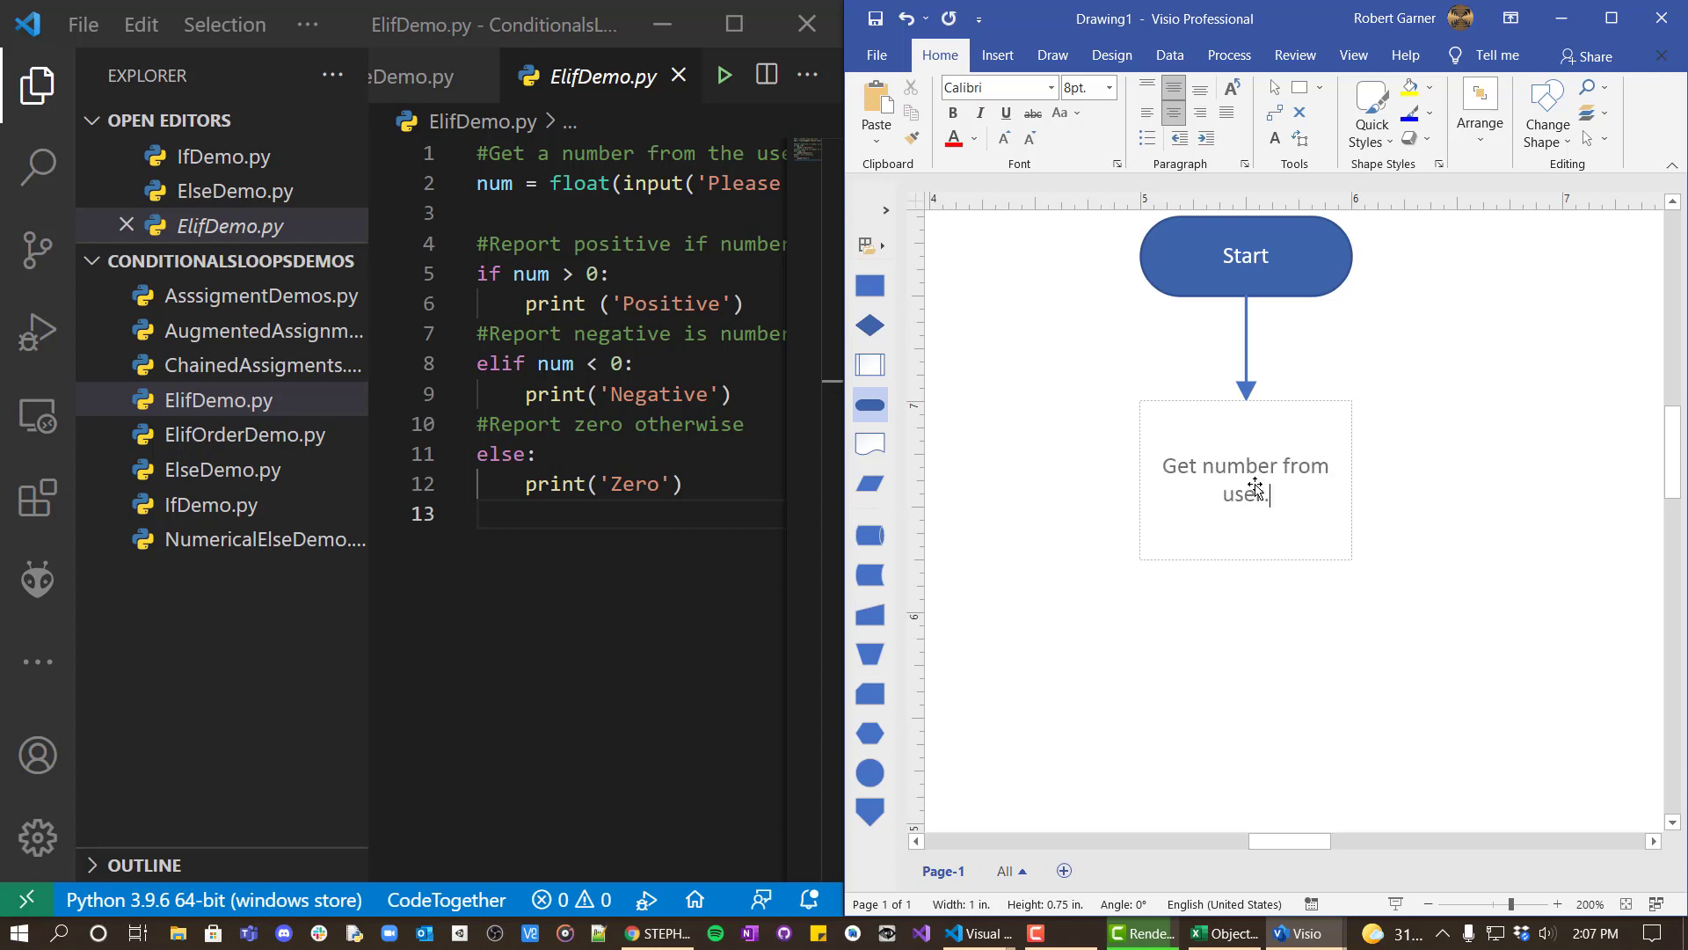
left_click(1265, 596)
mouse_move(1245, 578)
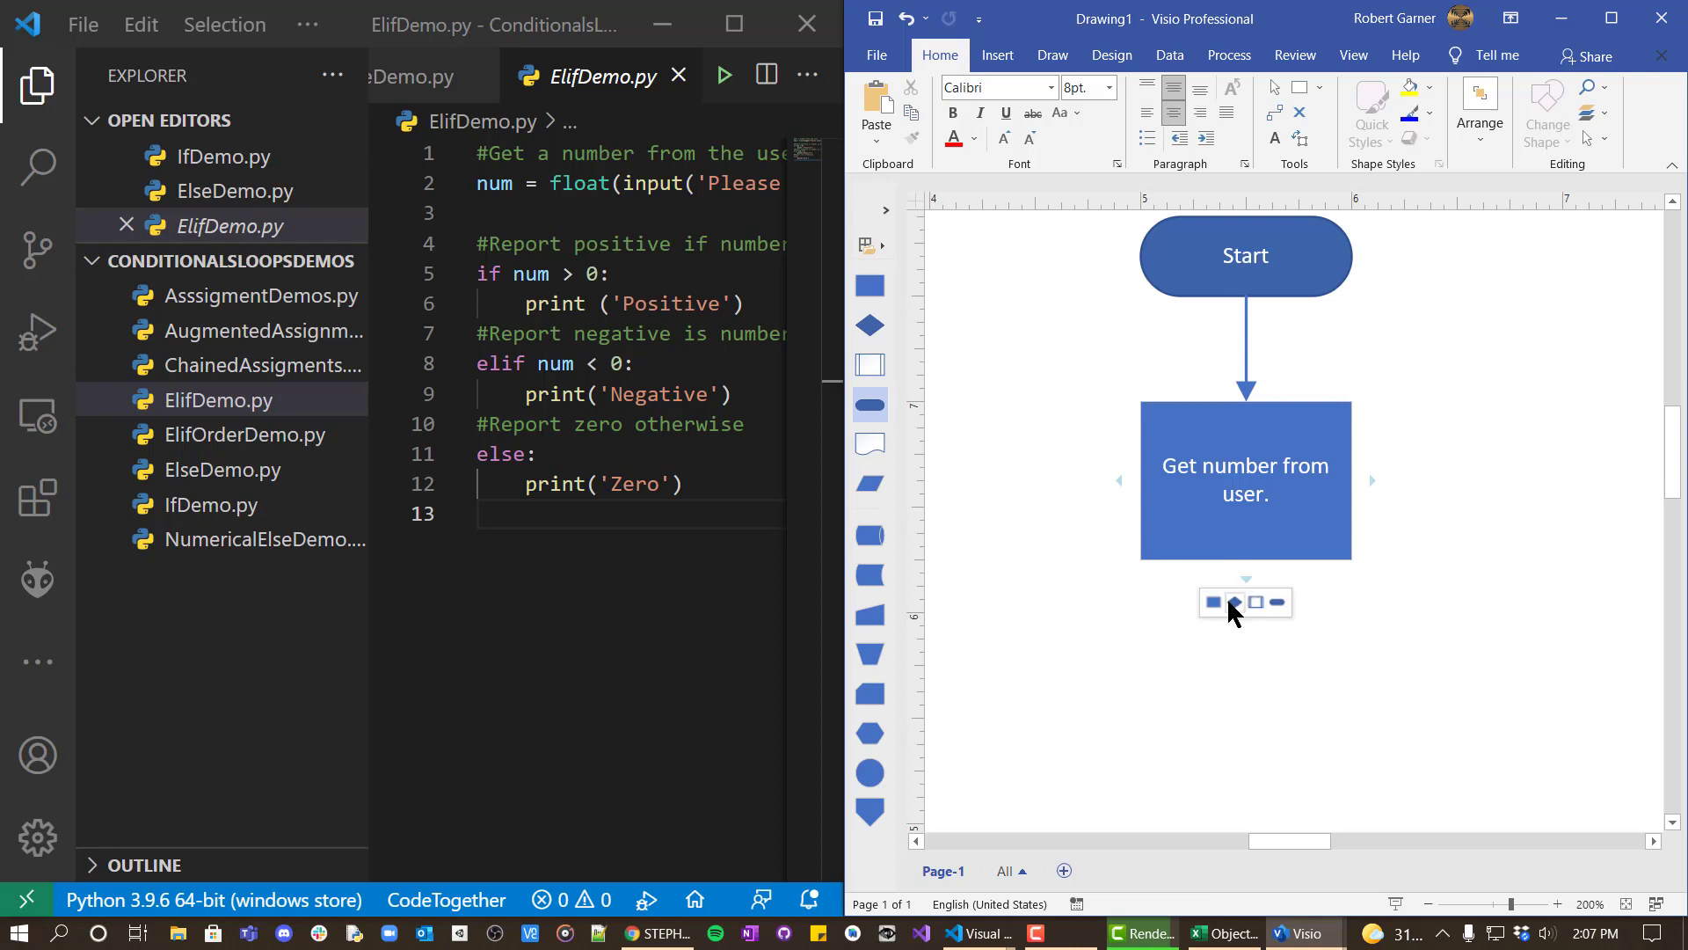
Step: Add a connected decision diamond below the "Get number from user." box and label it "Num > 0"
left_click(1234, 603)
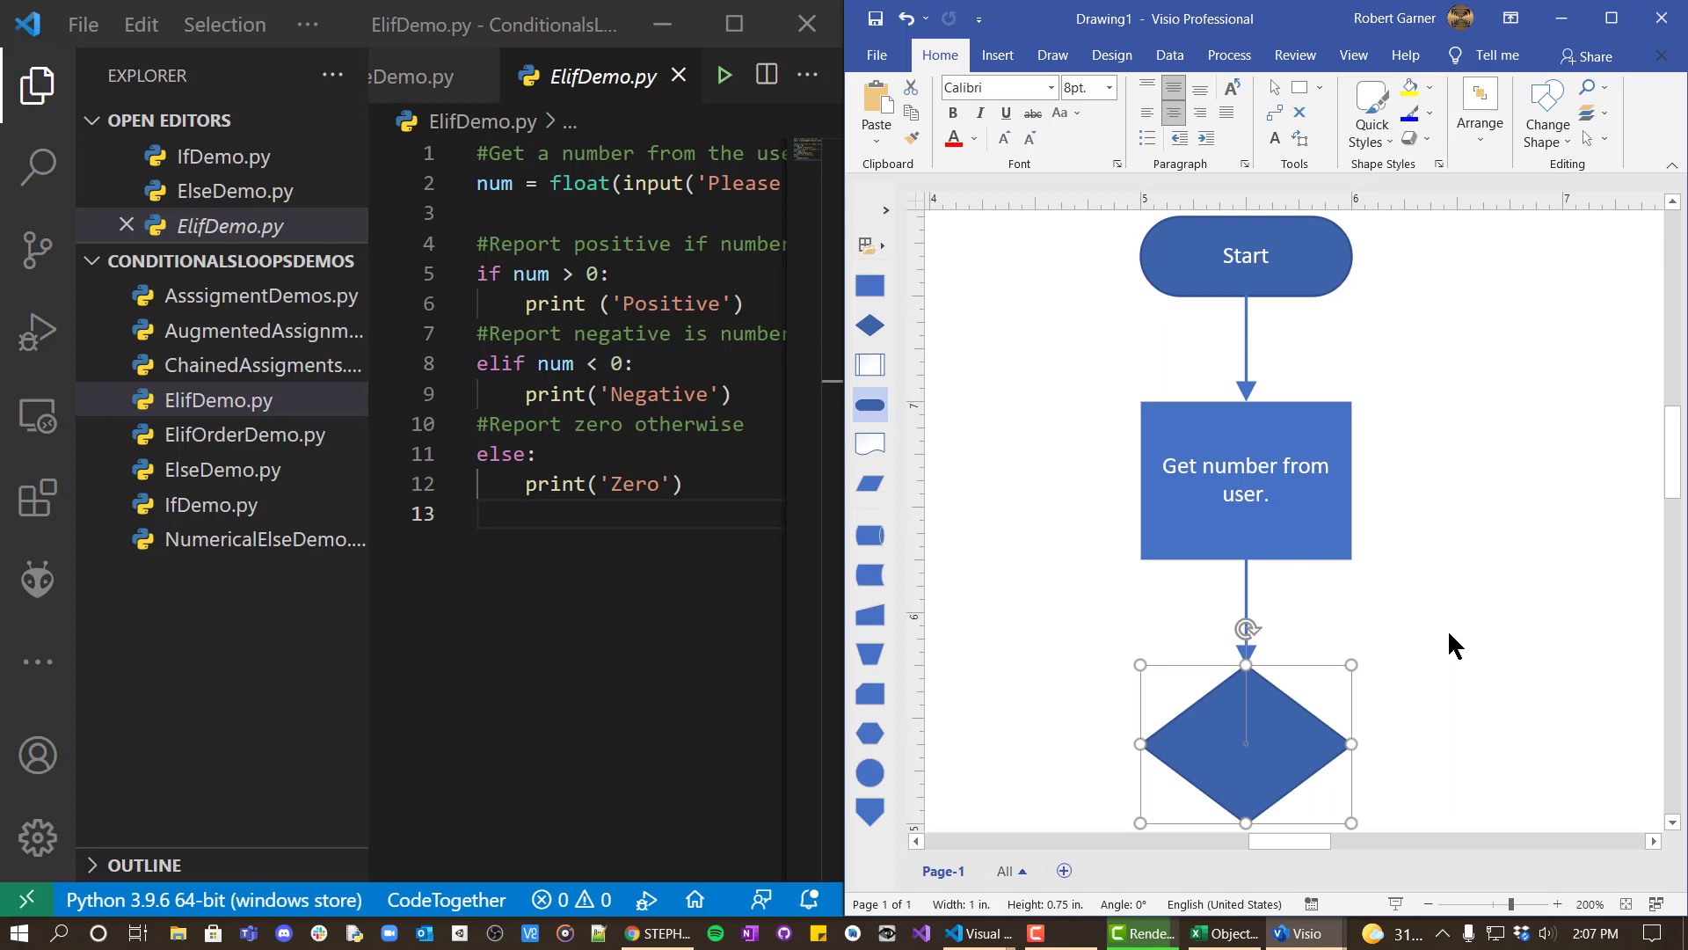
type("num >")
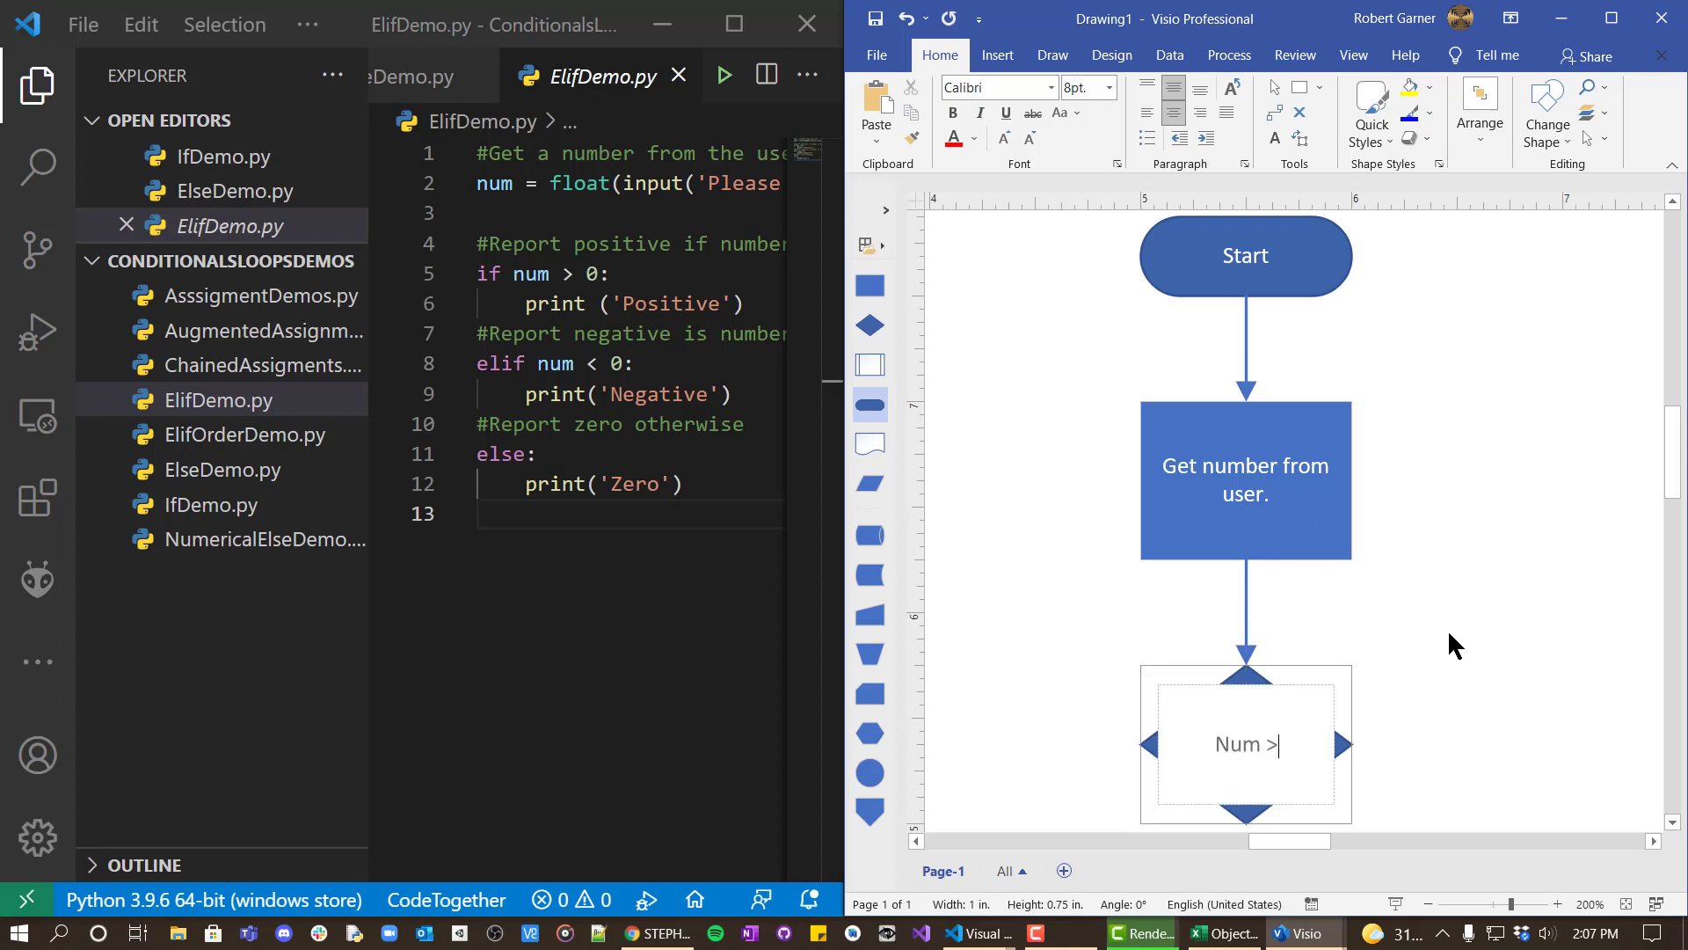
type(" 0")
left_click(1419, 627)
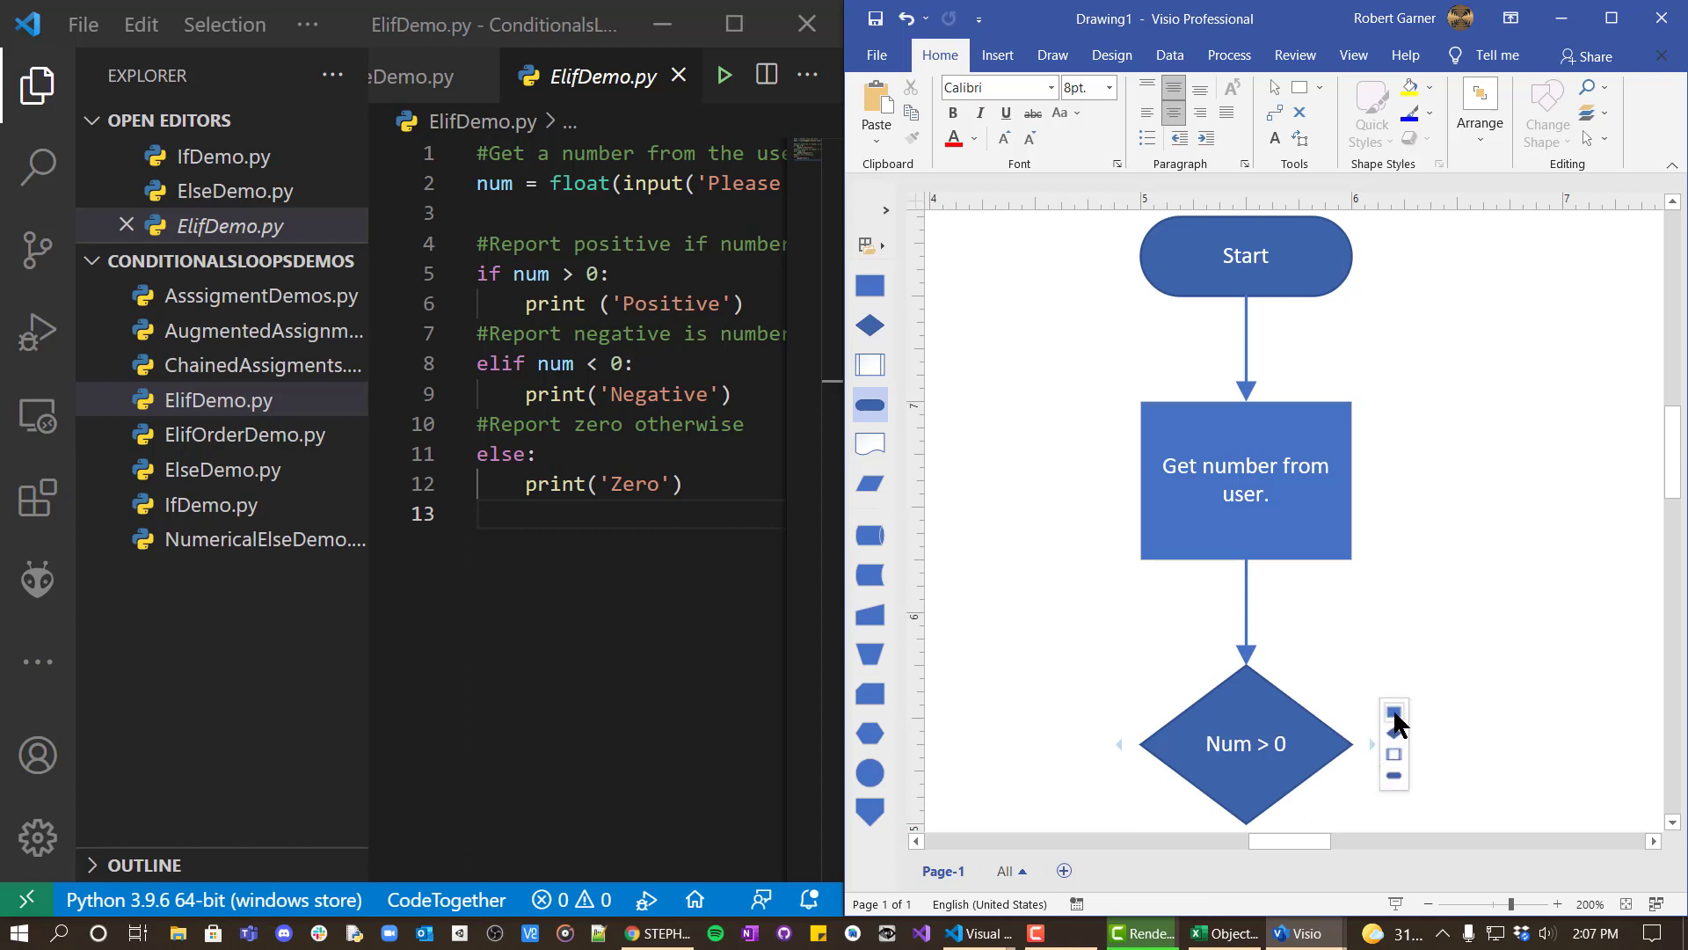
Step: Add a connected process box to the right of the "Num > 0" decision and label the connector "True"
left_click(1394, 712)
double_click(1387, 749)
type("True")
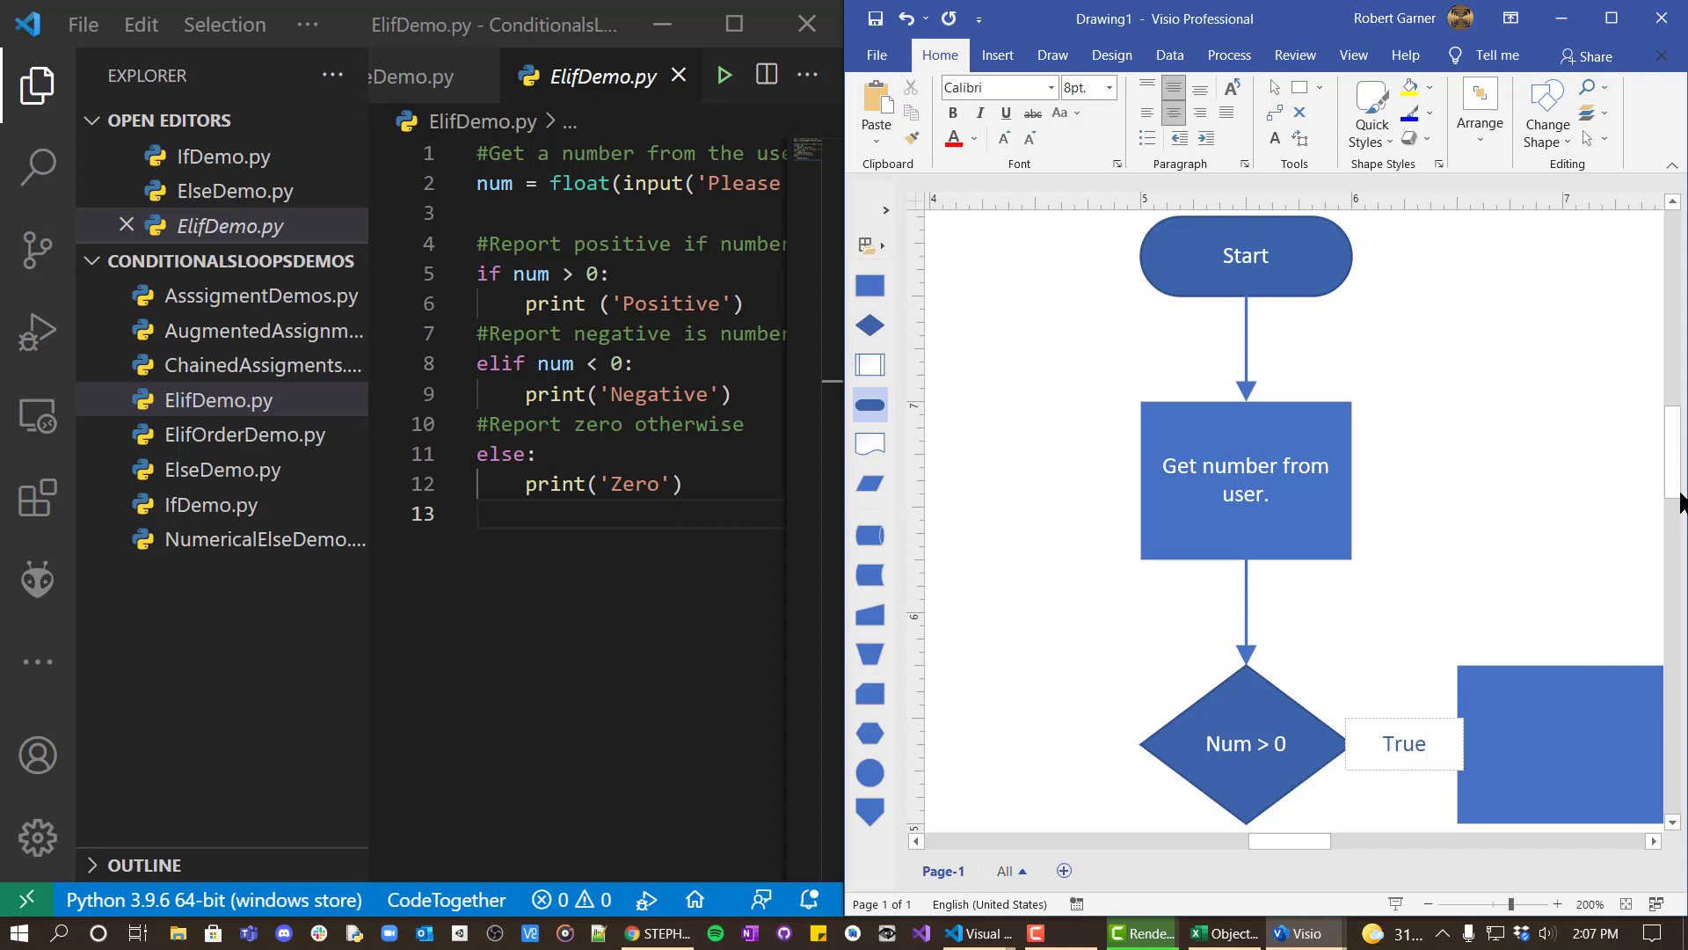
Step: Label the process box on the True branch of the "Num > 0" decision "Positive"
scroll(1670, 475, "down", 2)
scroll(1567, 480, "down", 1)
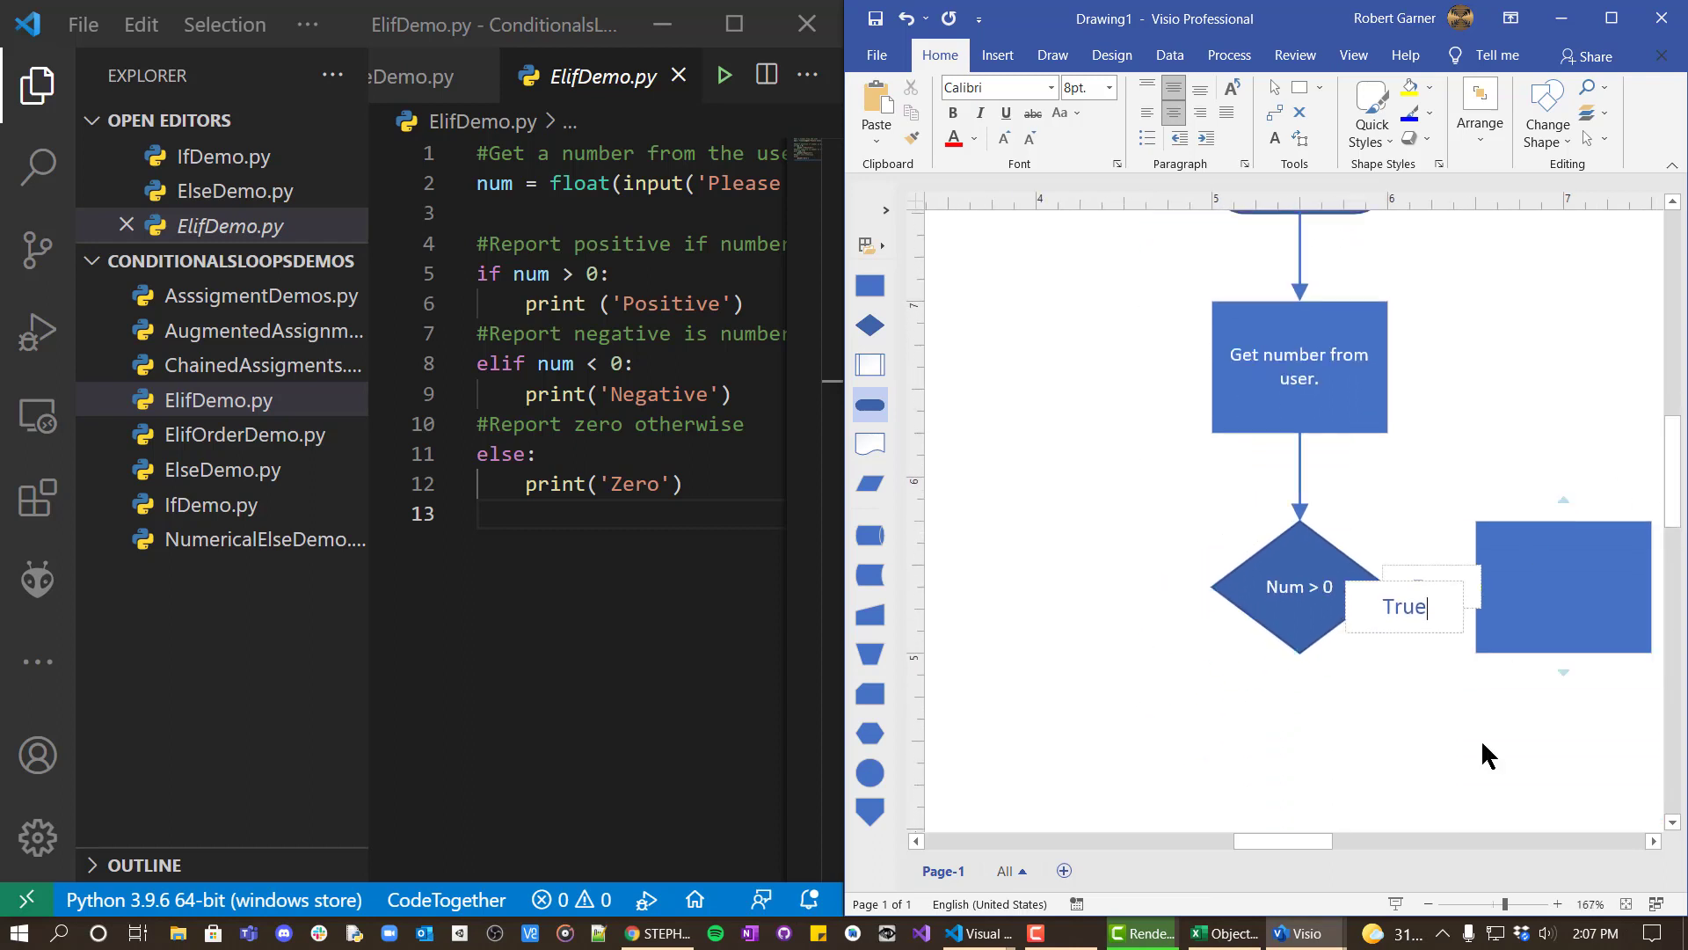
left_click_drag(1297, 832, 1315, 836)
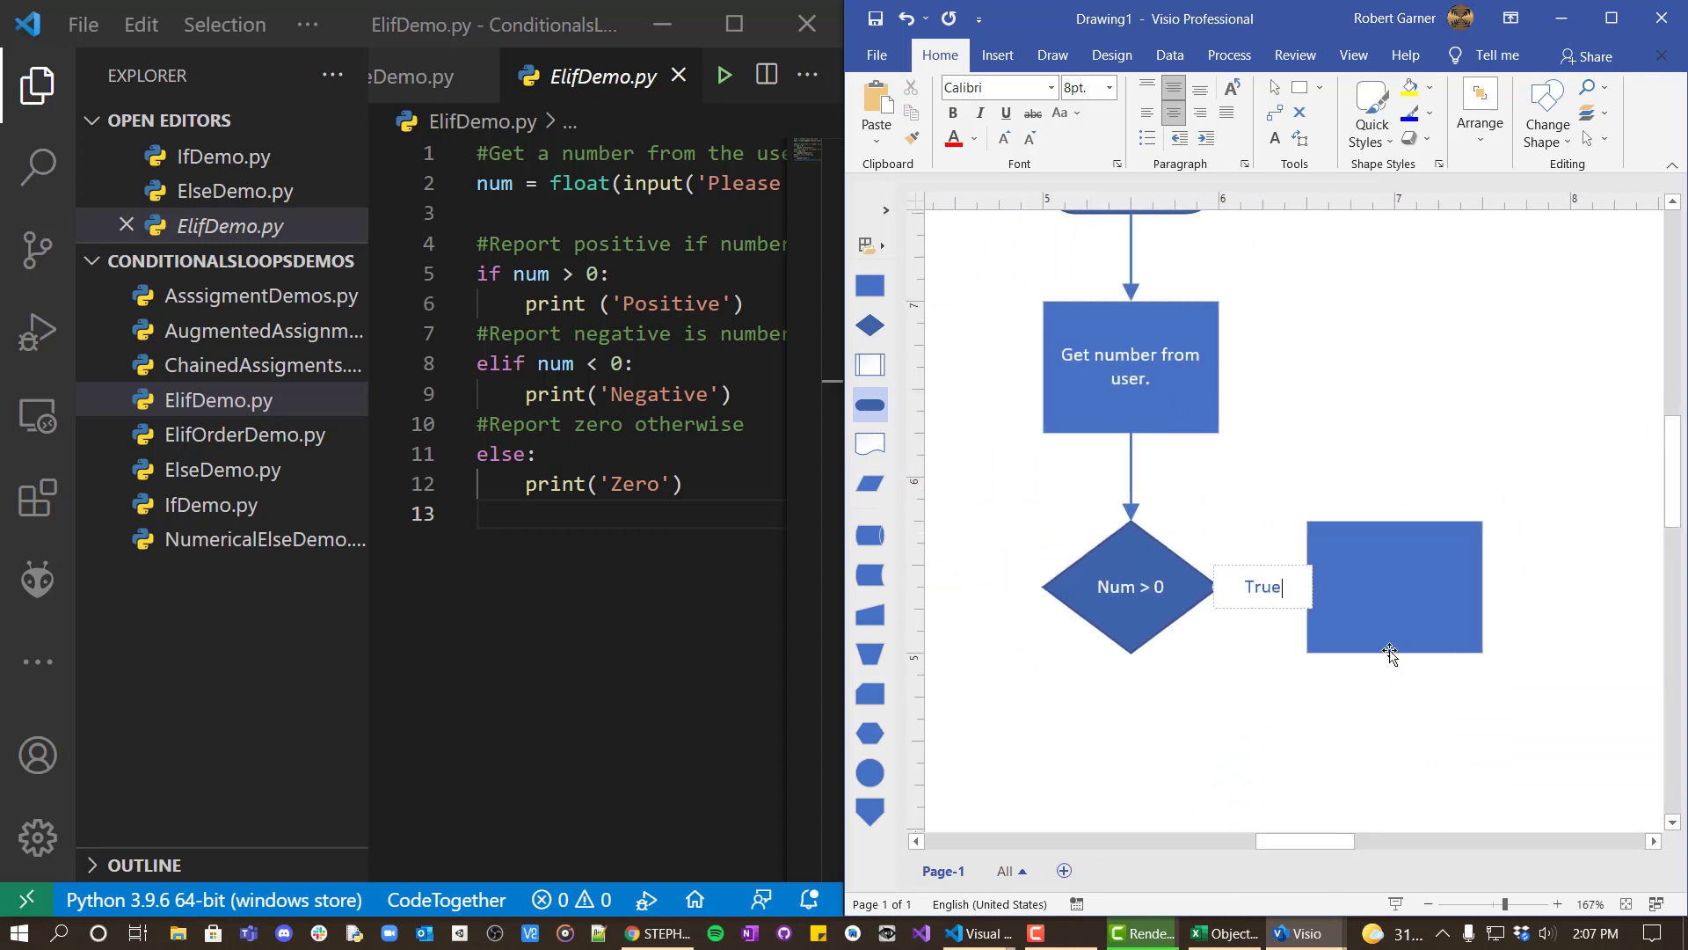
left_click(1410, 603)
double_click(1410, 603)
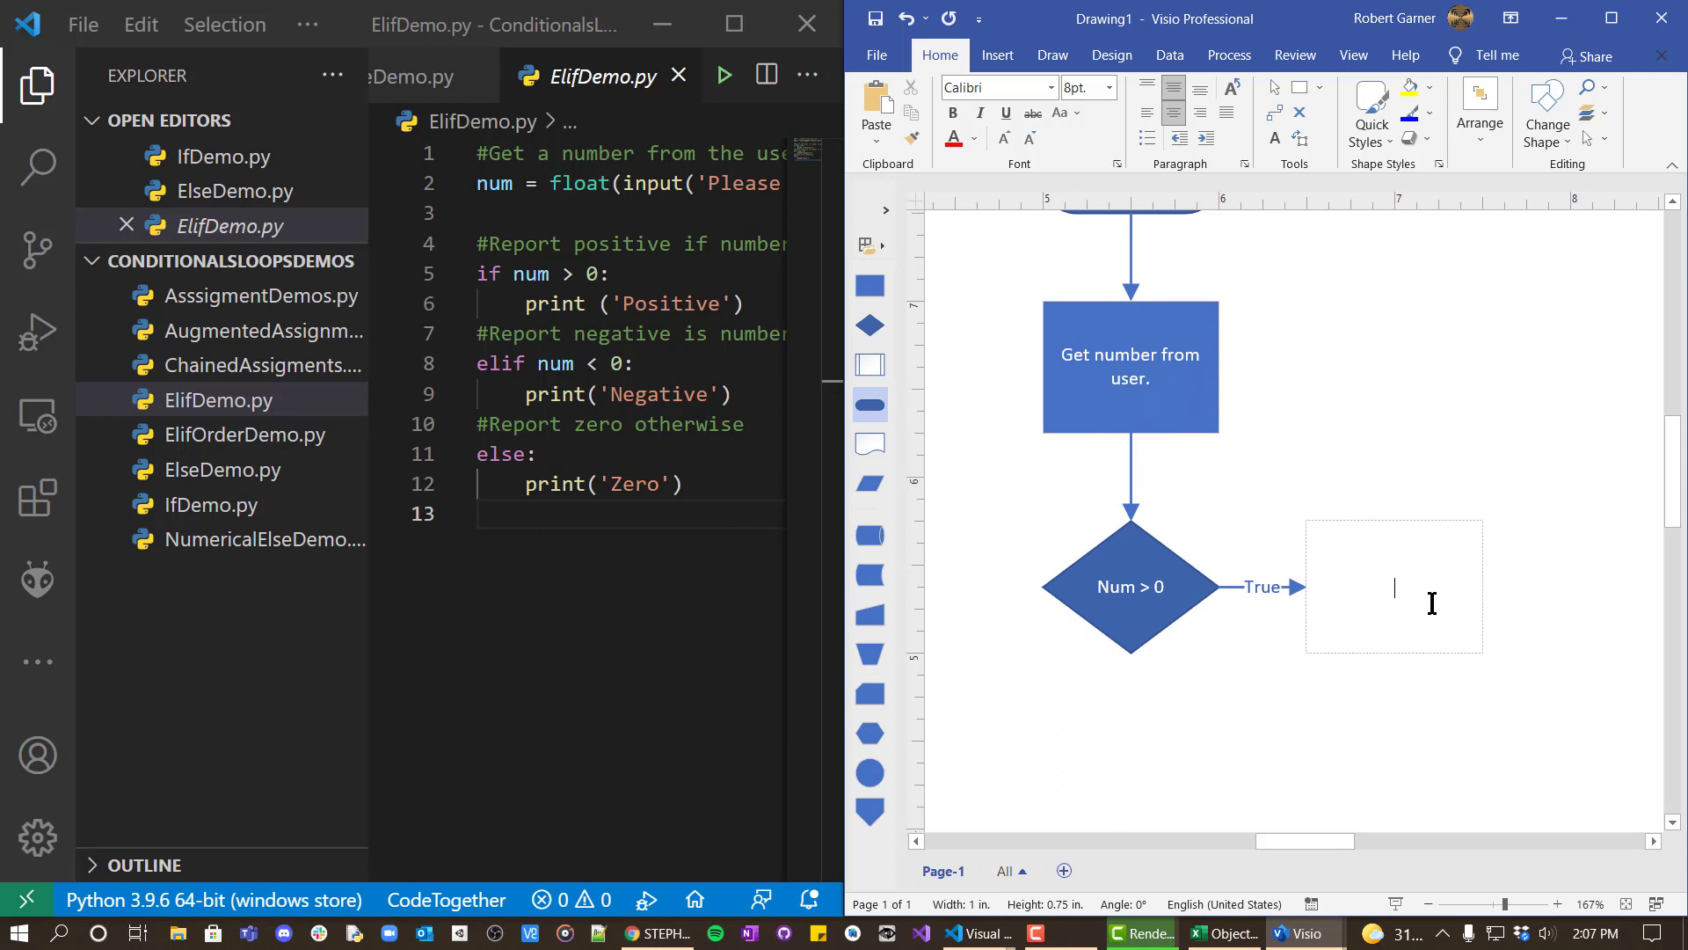
type("Positive")
left_click(1364, 702)
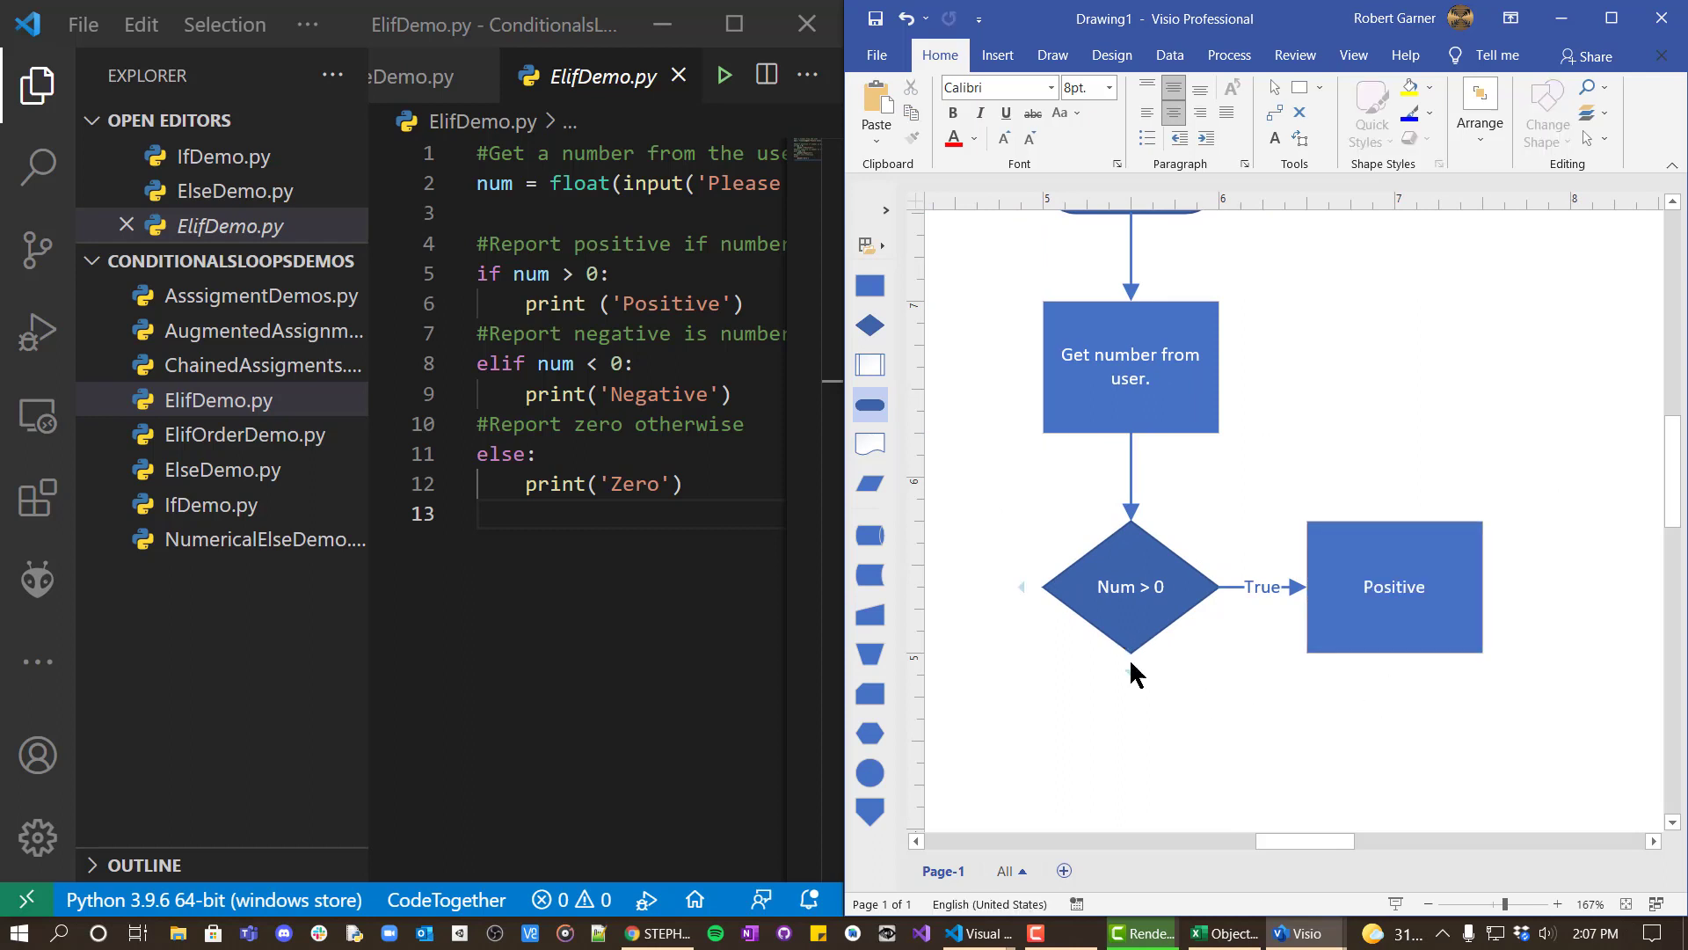
left_click(1135, 674)
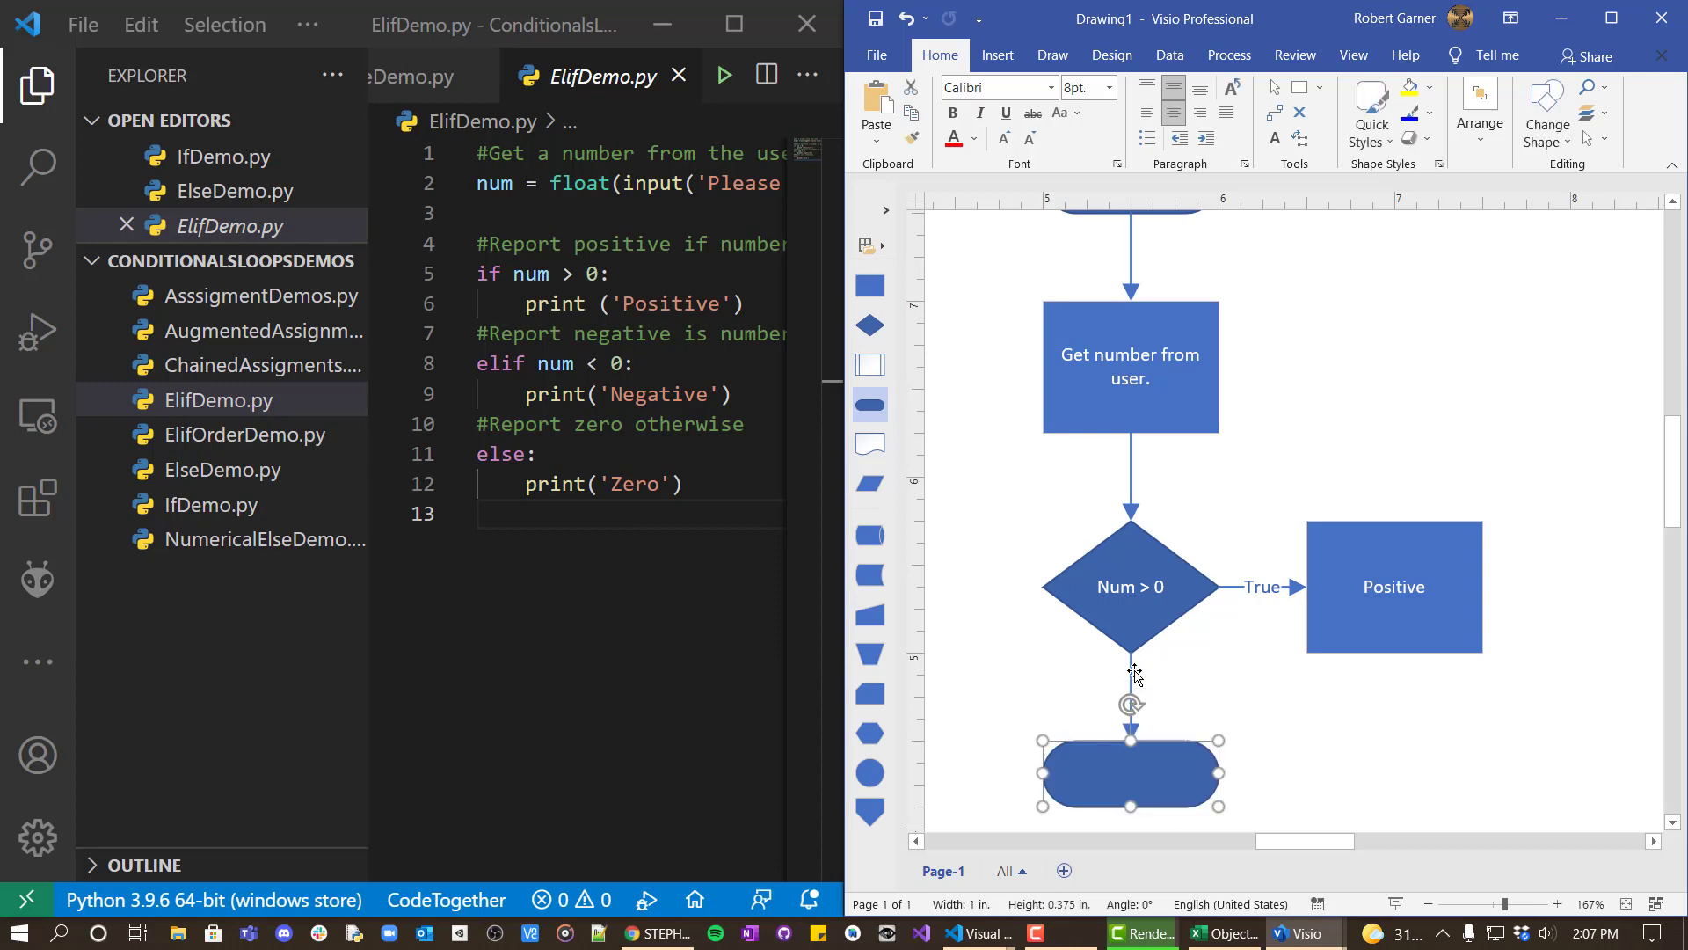
key("ctrl+z")
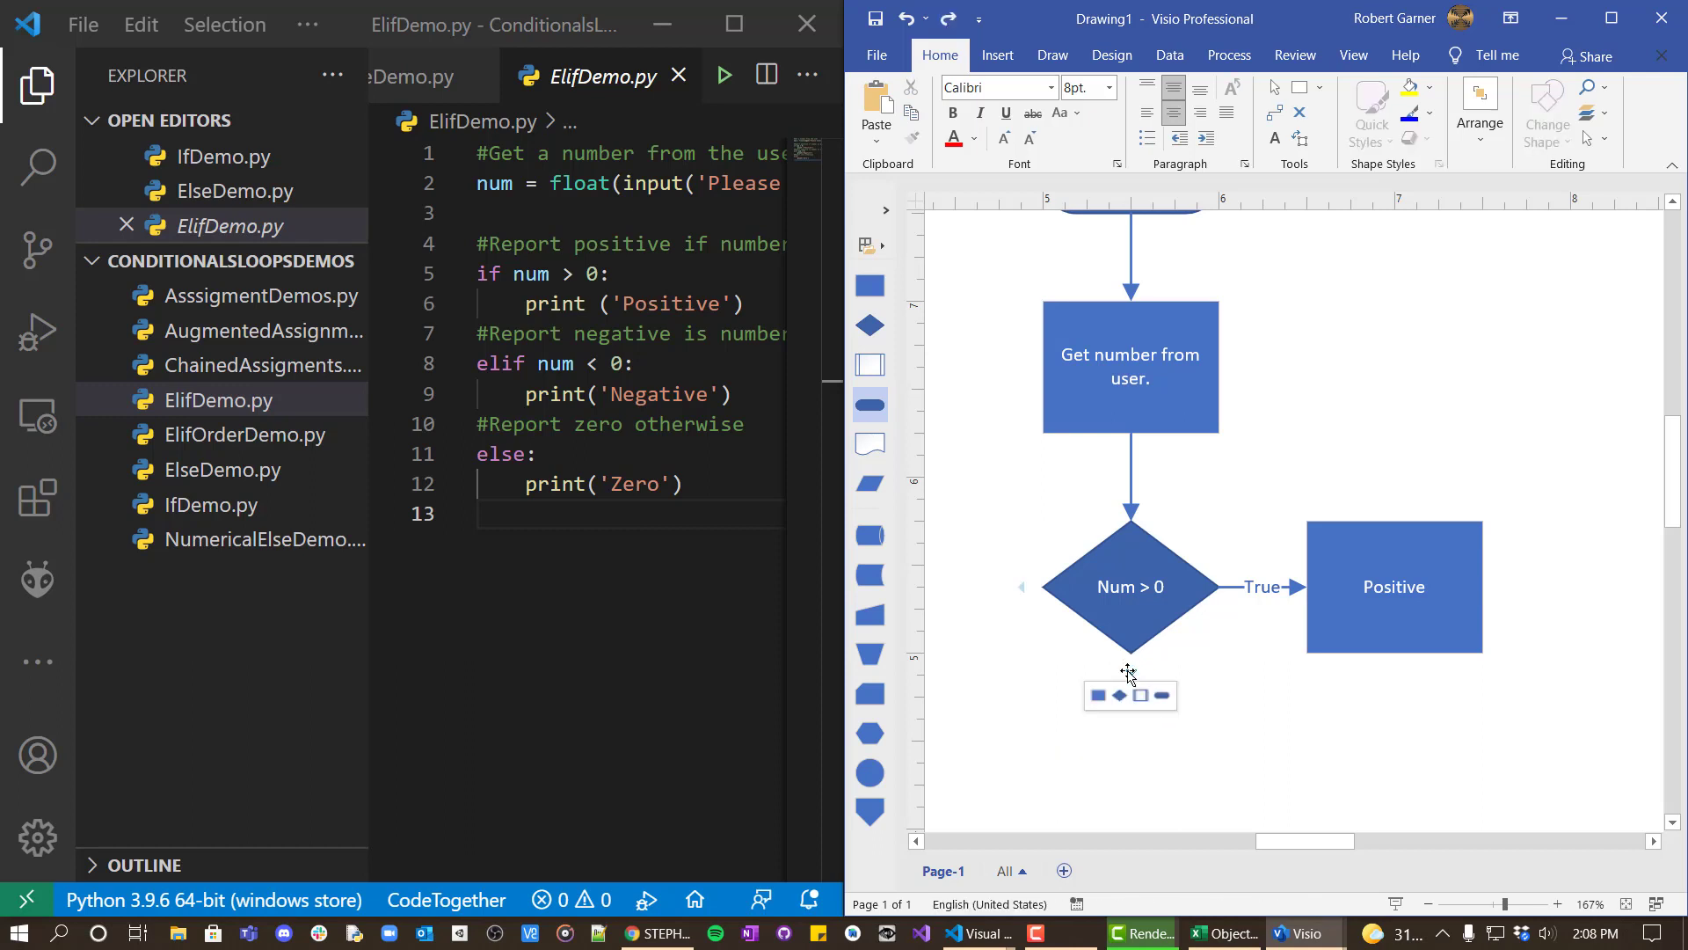
left_click(1099, 693)
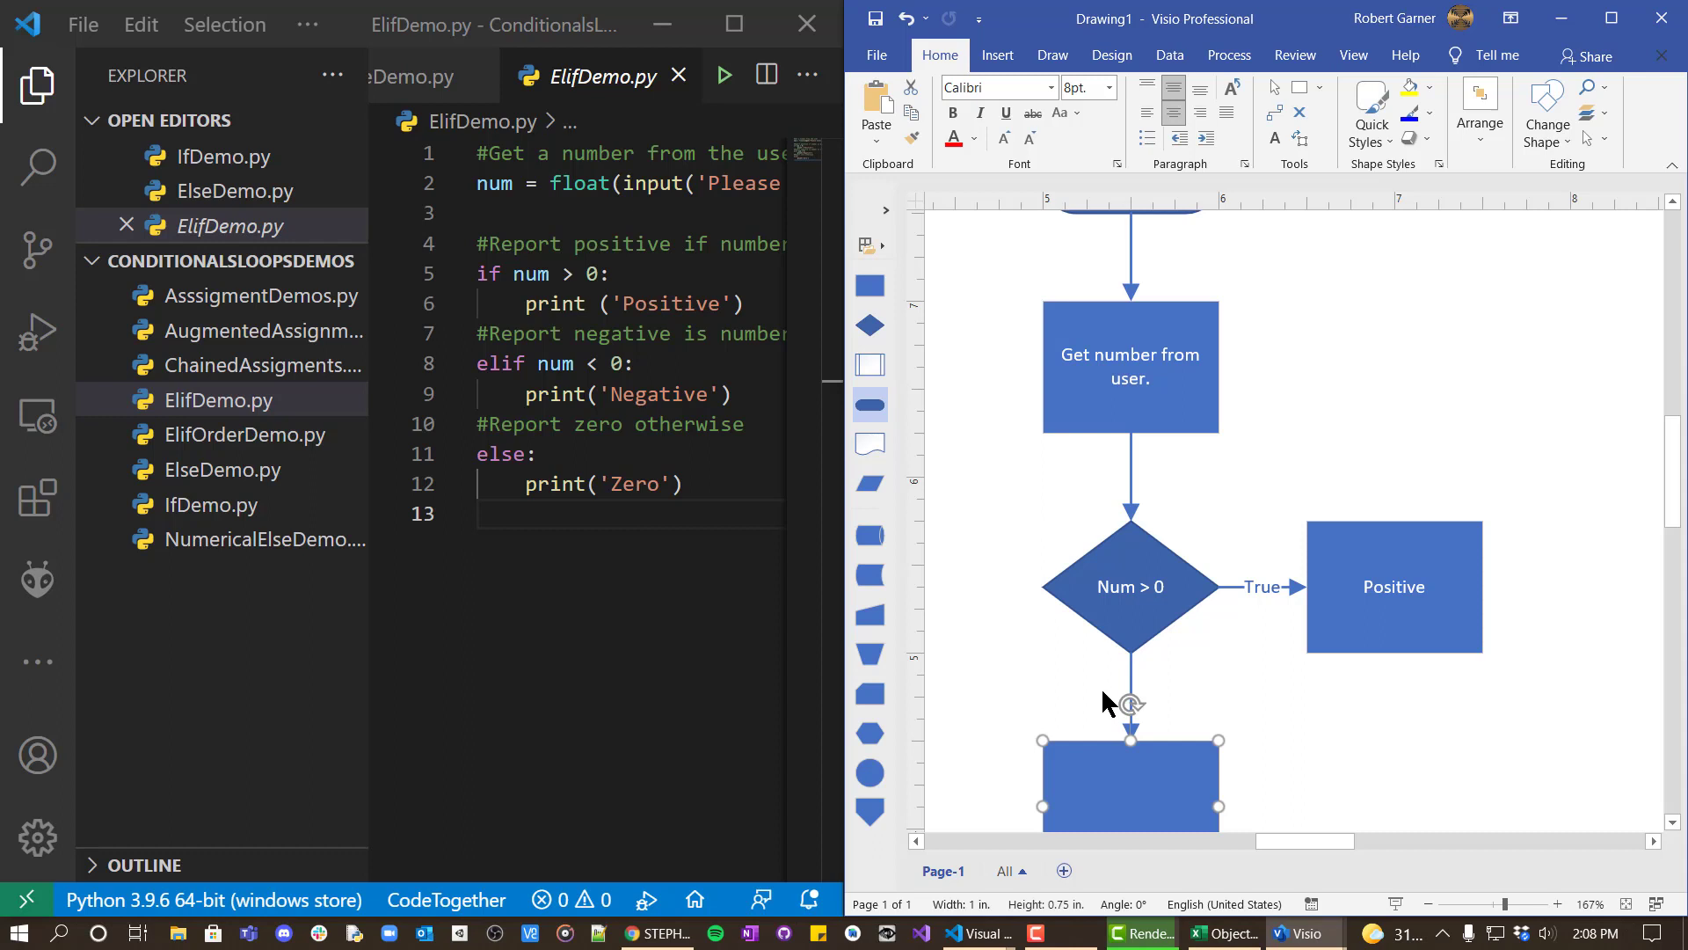
key("ctrl+z")
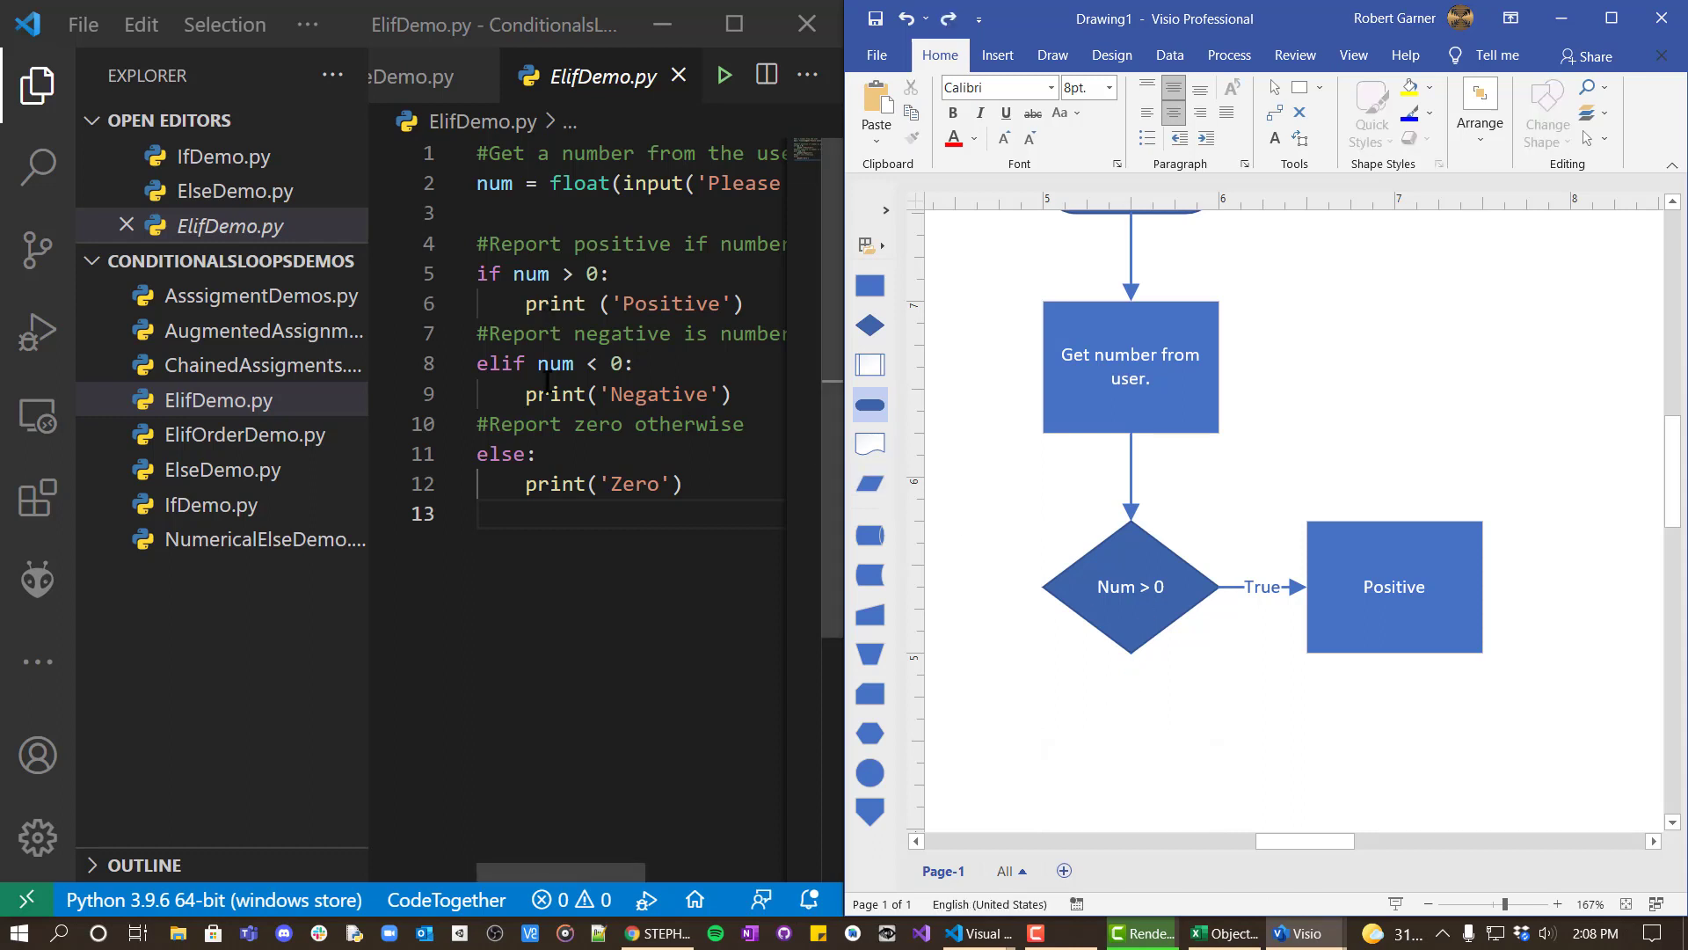
Step: Add a connected decision diamond below the "Num > 0" decision and label it "Num < 0"
mouse_move(1129, 673)
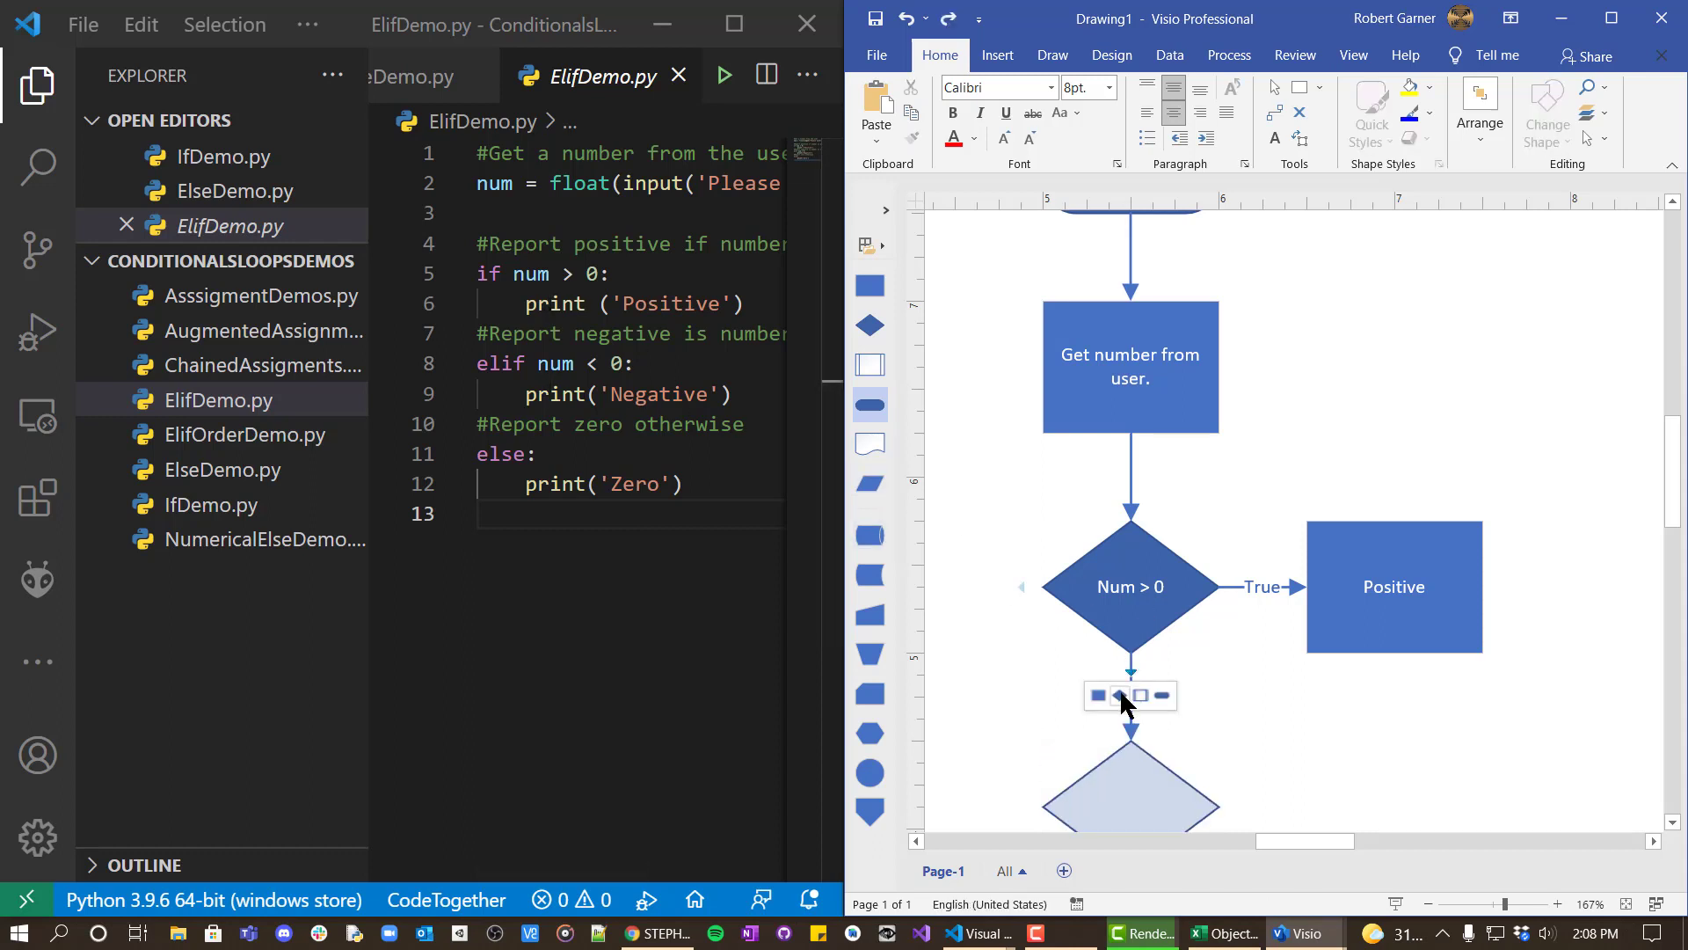
left_click(1120, 694)
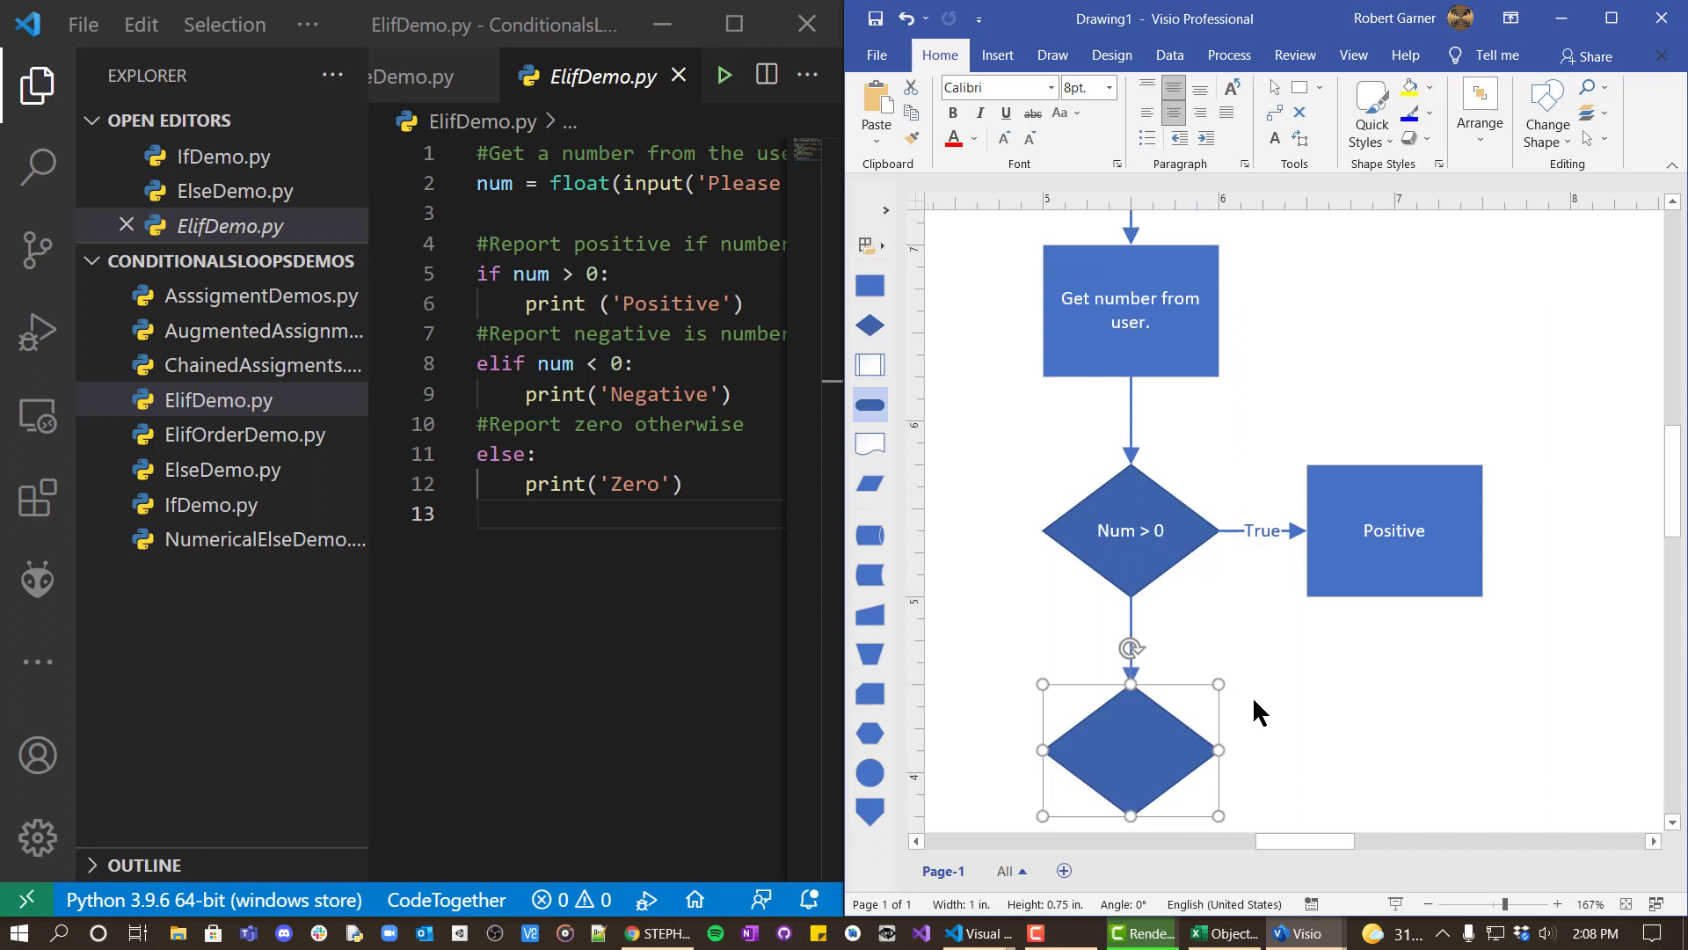
key("Escape")
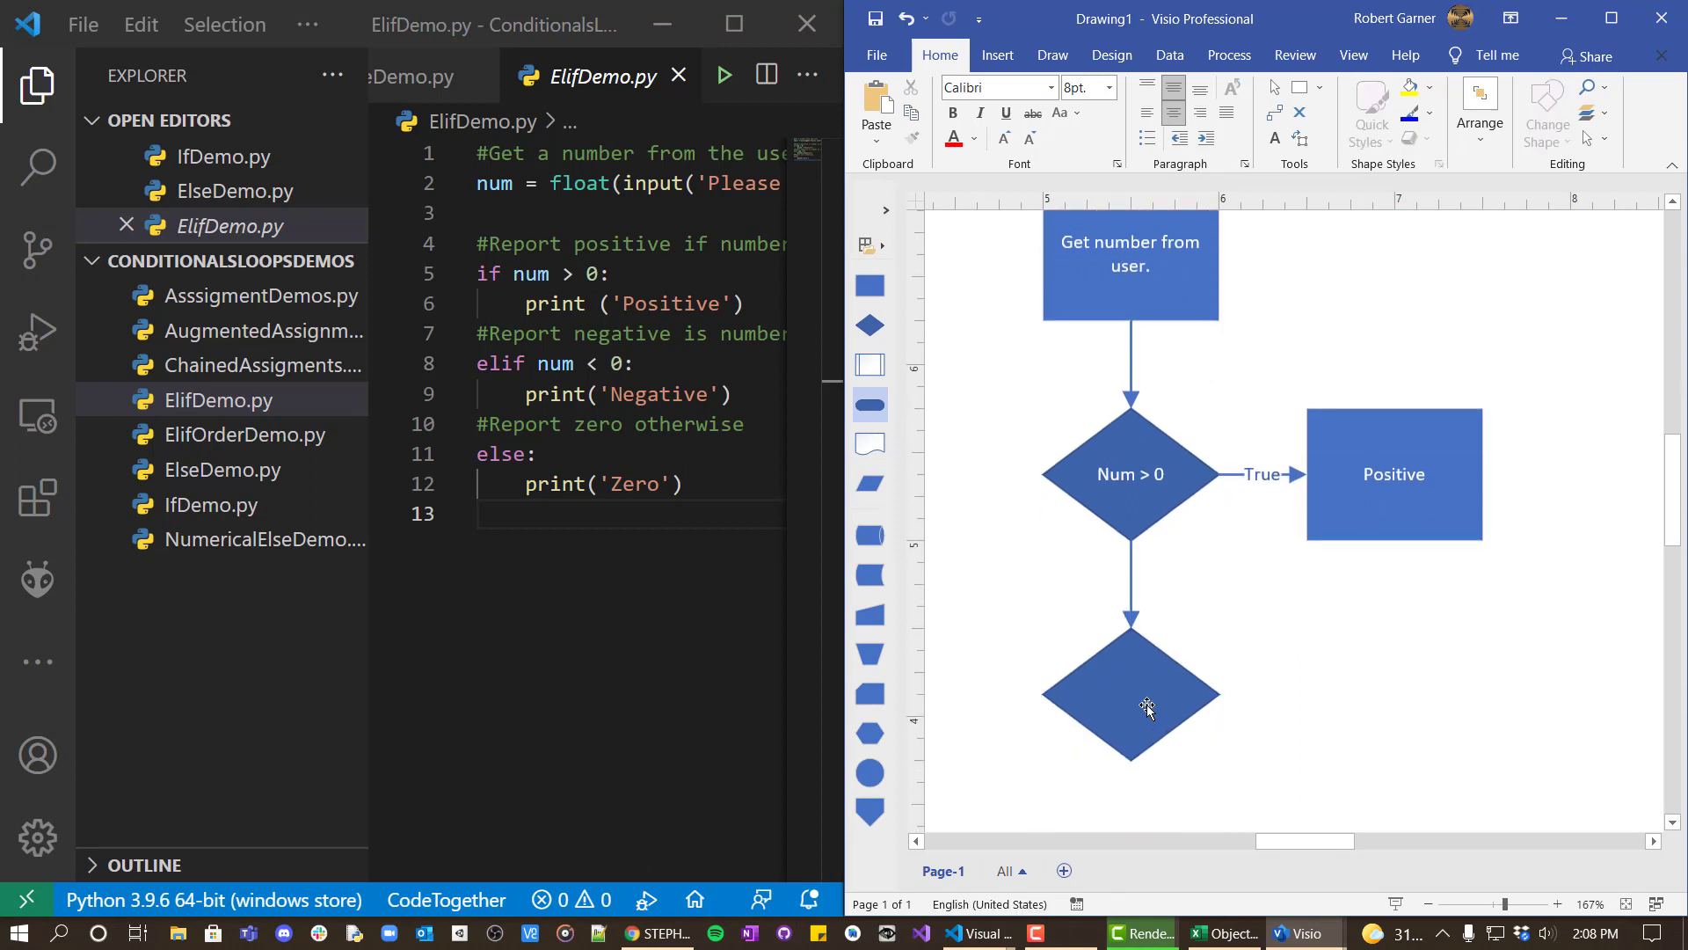
double_click(1147, 704)
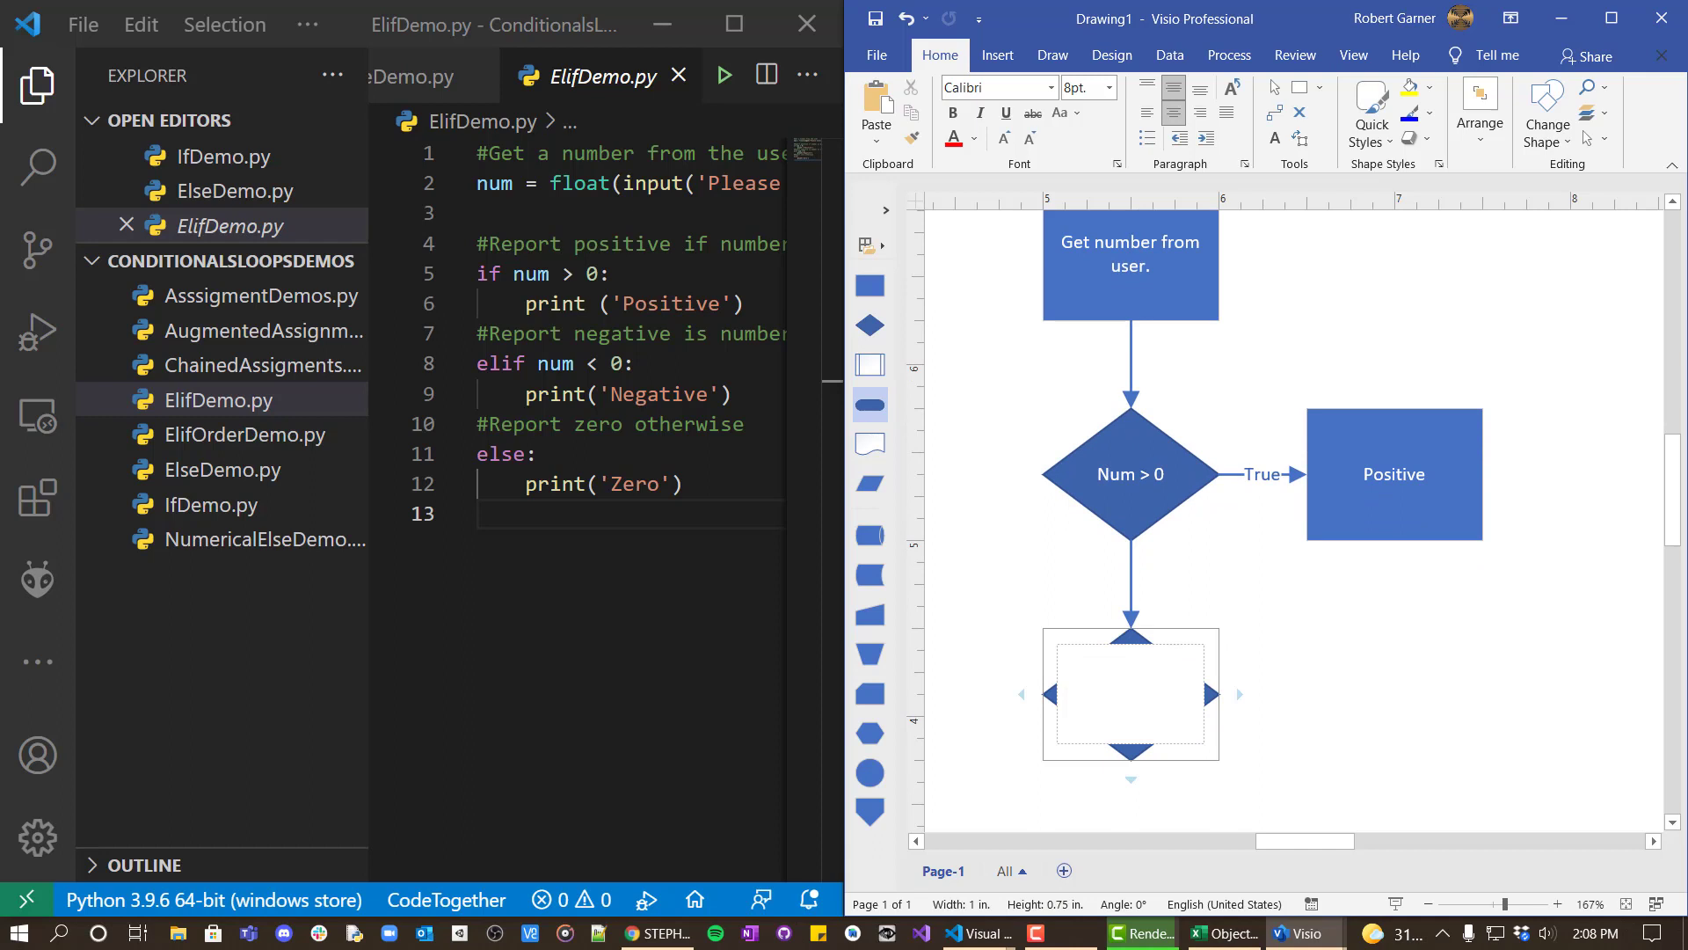
type("Num < 0")
Step: Add a connected process box to the right of the "Num < 0" decision and label it "Negative"
mouse_move(1241, 692)
left_click(1261, 661)
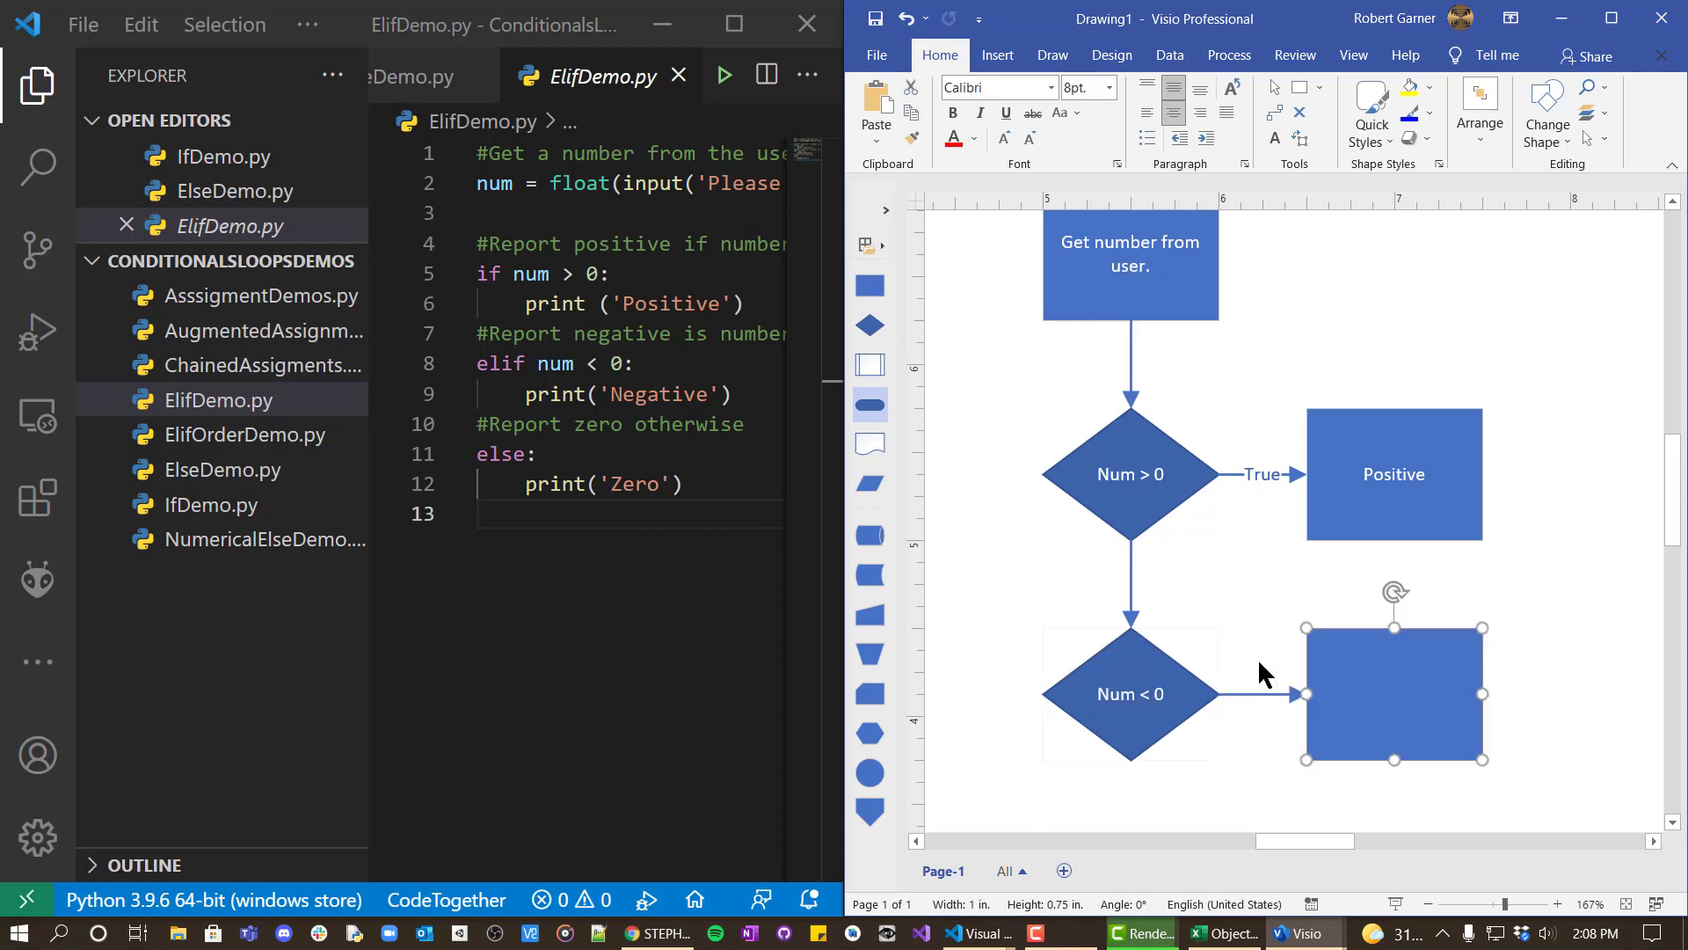
double_click(1385, 696)
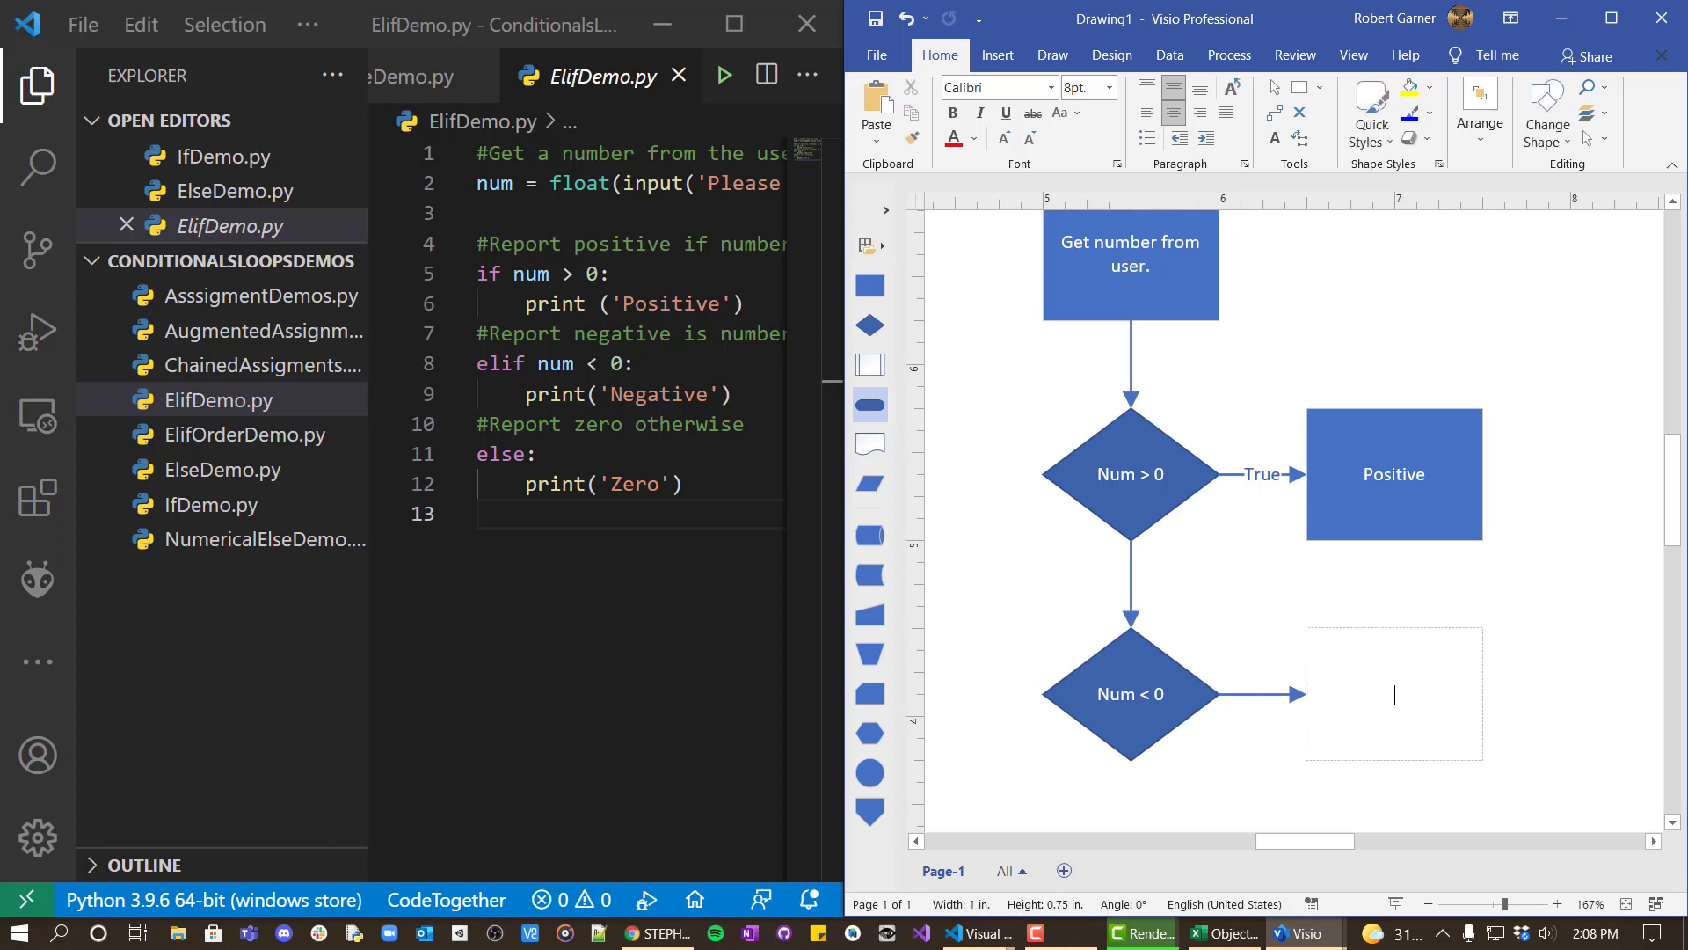
type("Negative")
left_click(1296, 709)
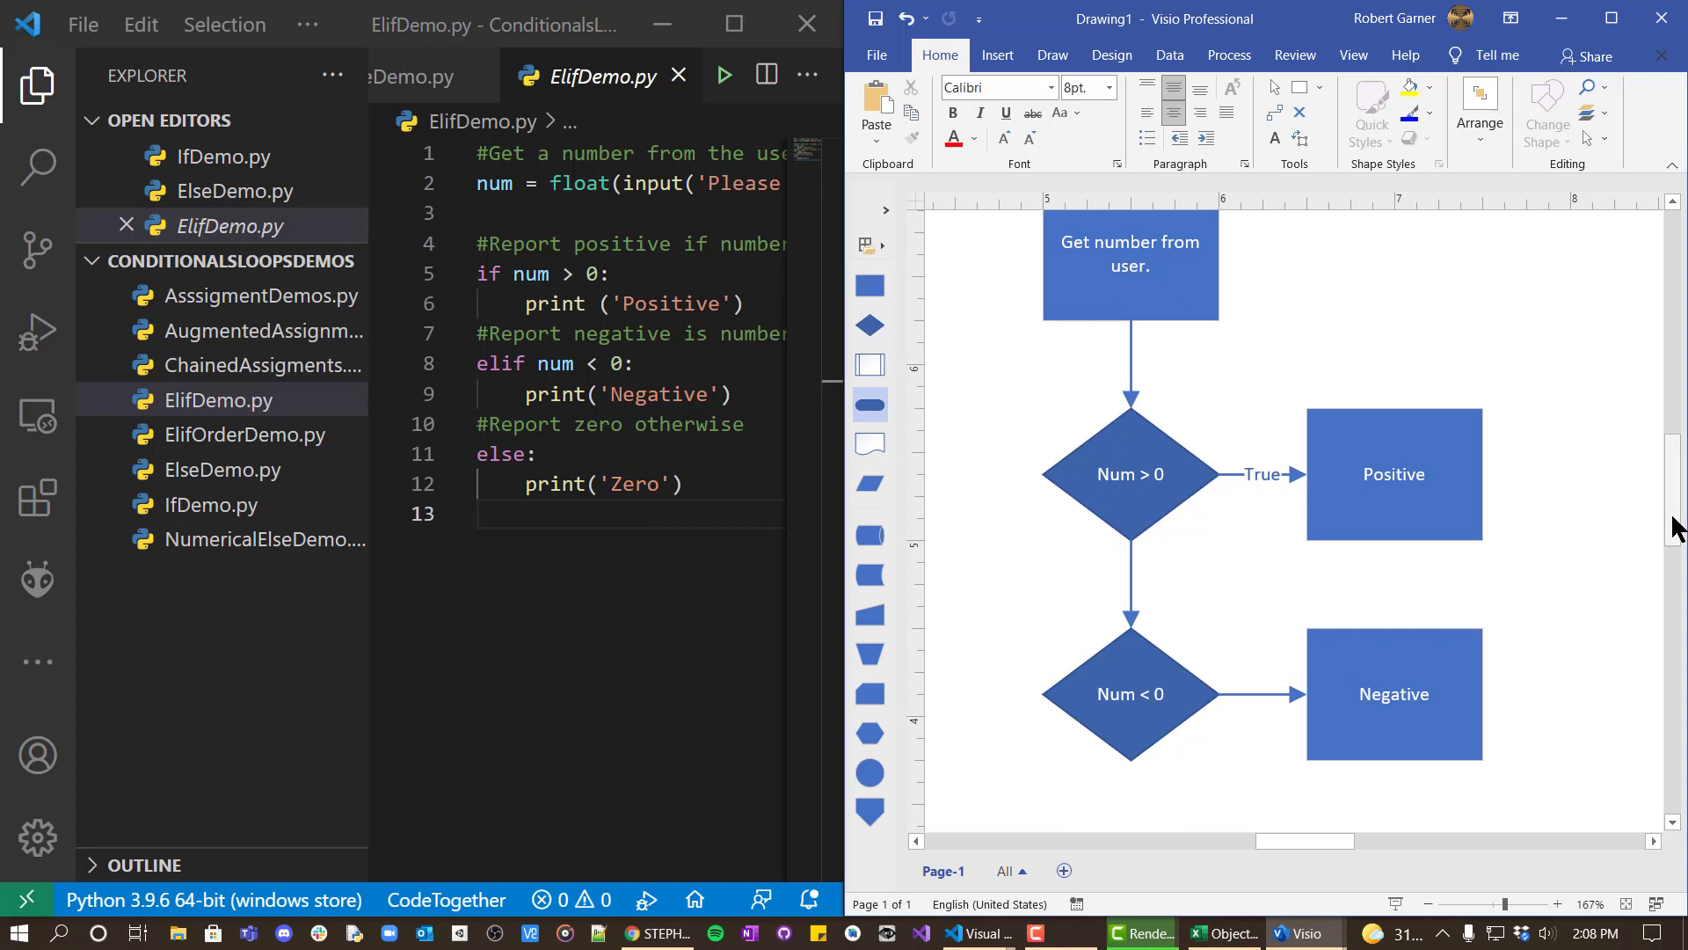
Step: Add a connected process box below the "Num < 0" decision
left_click_drag(1674, 528, 1500, 556)
mouse_move(1130, 580)
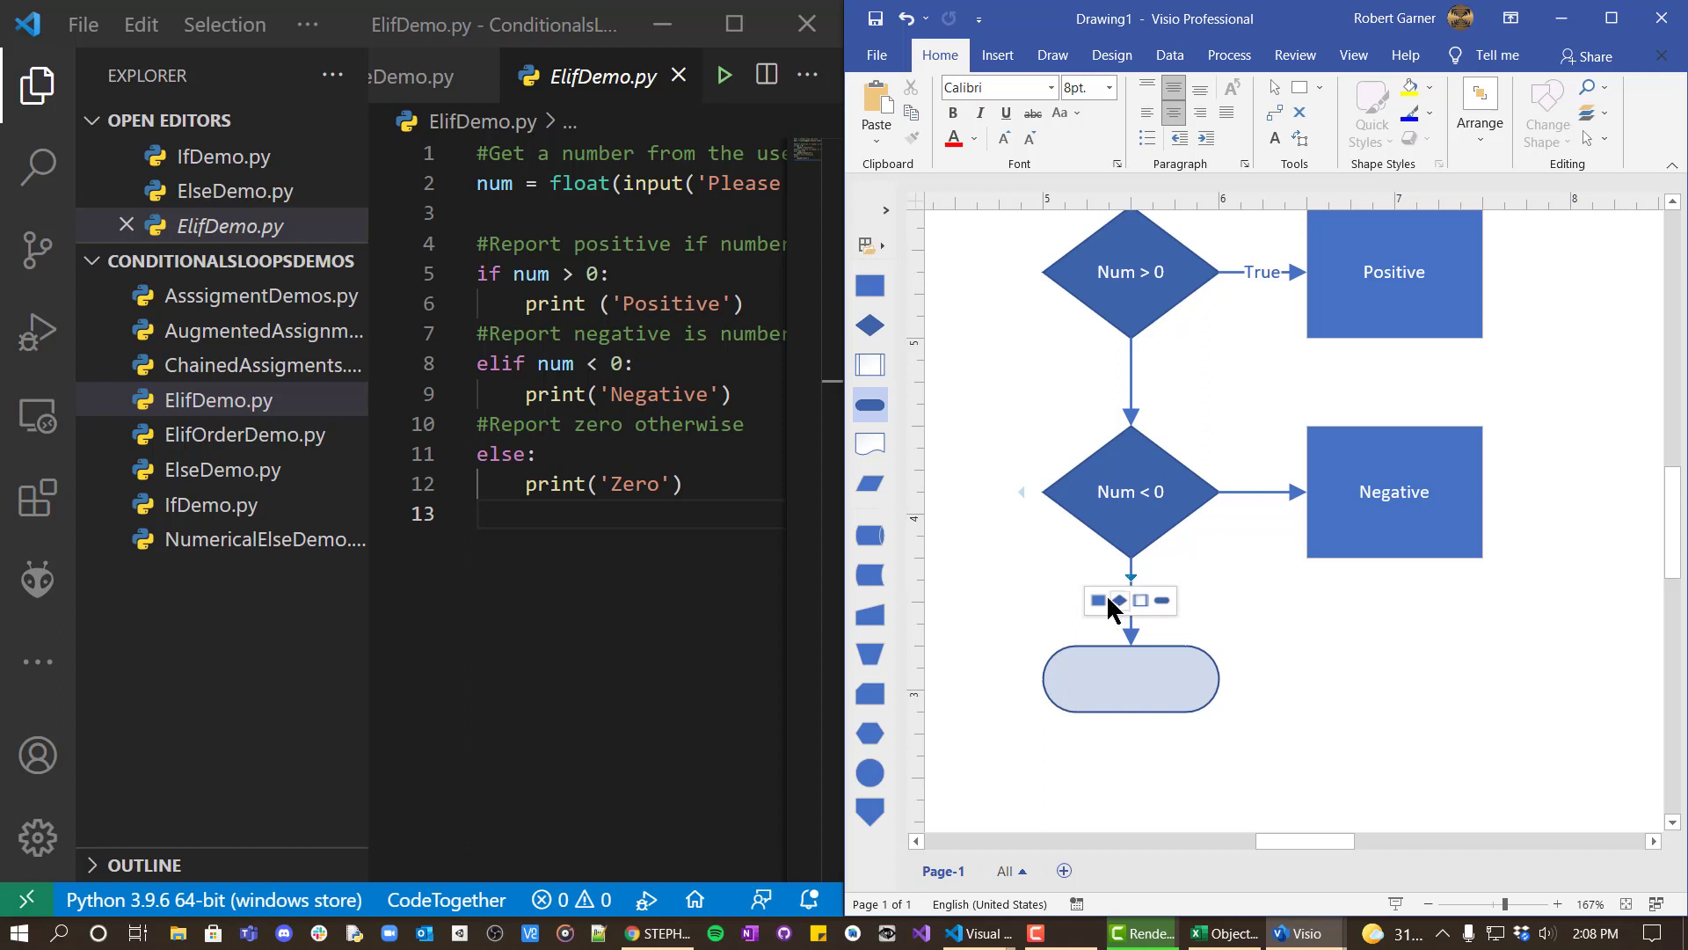
left_click(1096, 599)
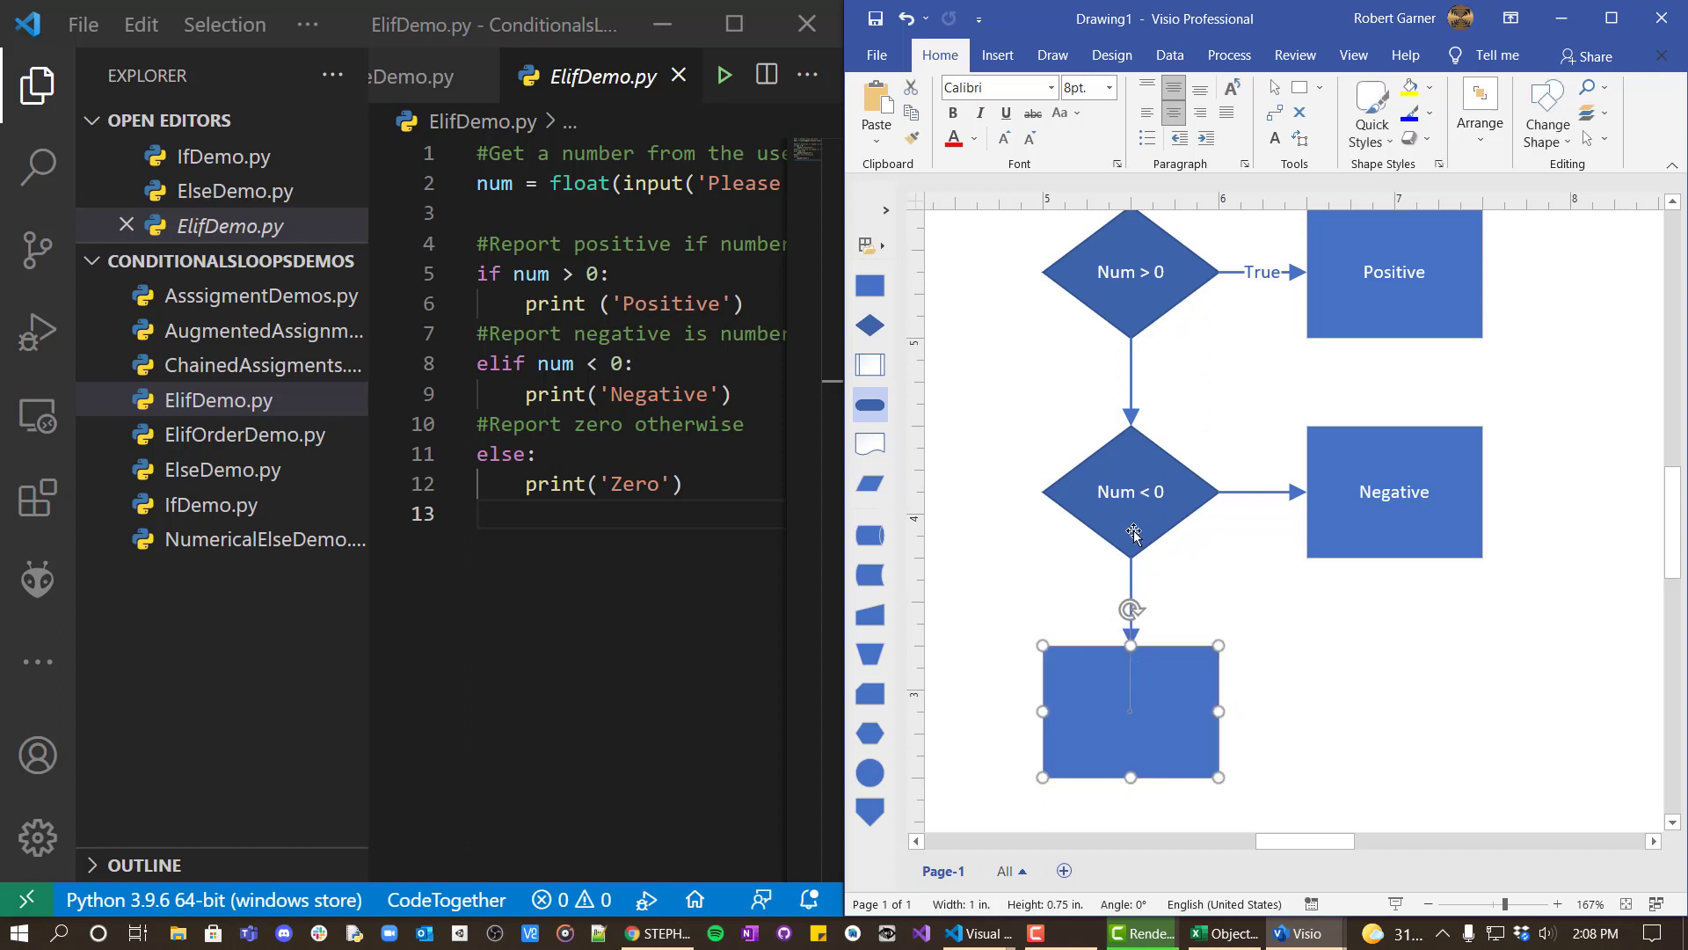
Step: Label the downward connectors from both decisions "False" and the connector from "Num < 0" to the Negative box "True"
left_click(1136, 376)
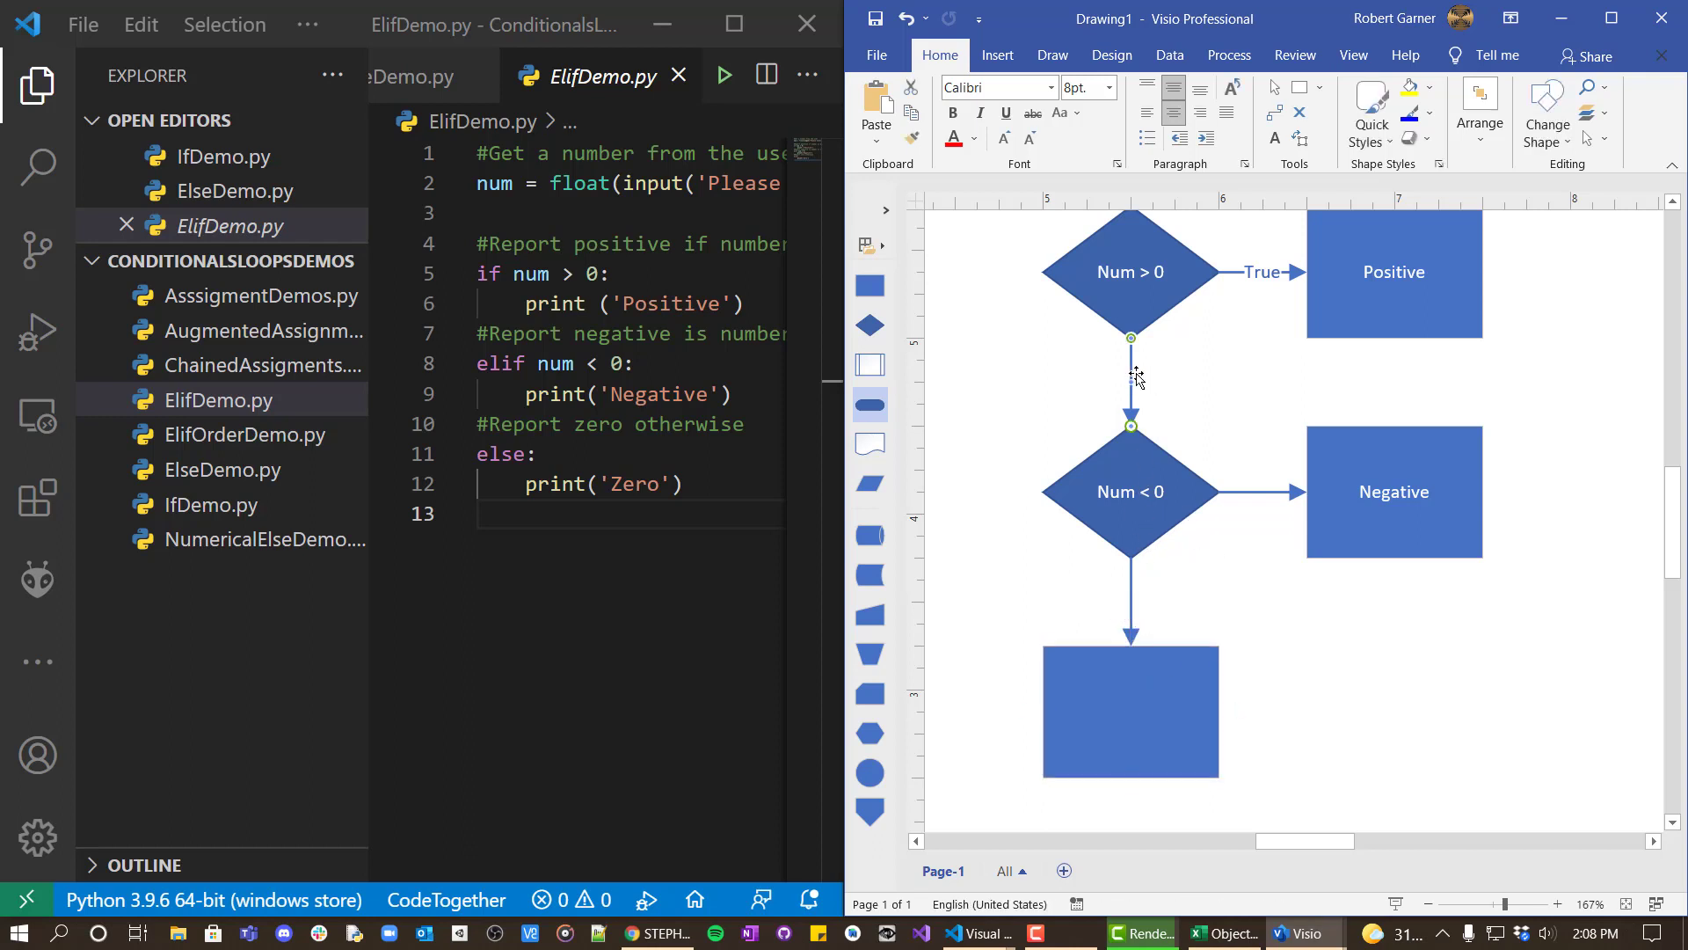
type("False")
double_click(1264, 492)
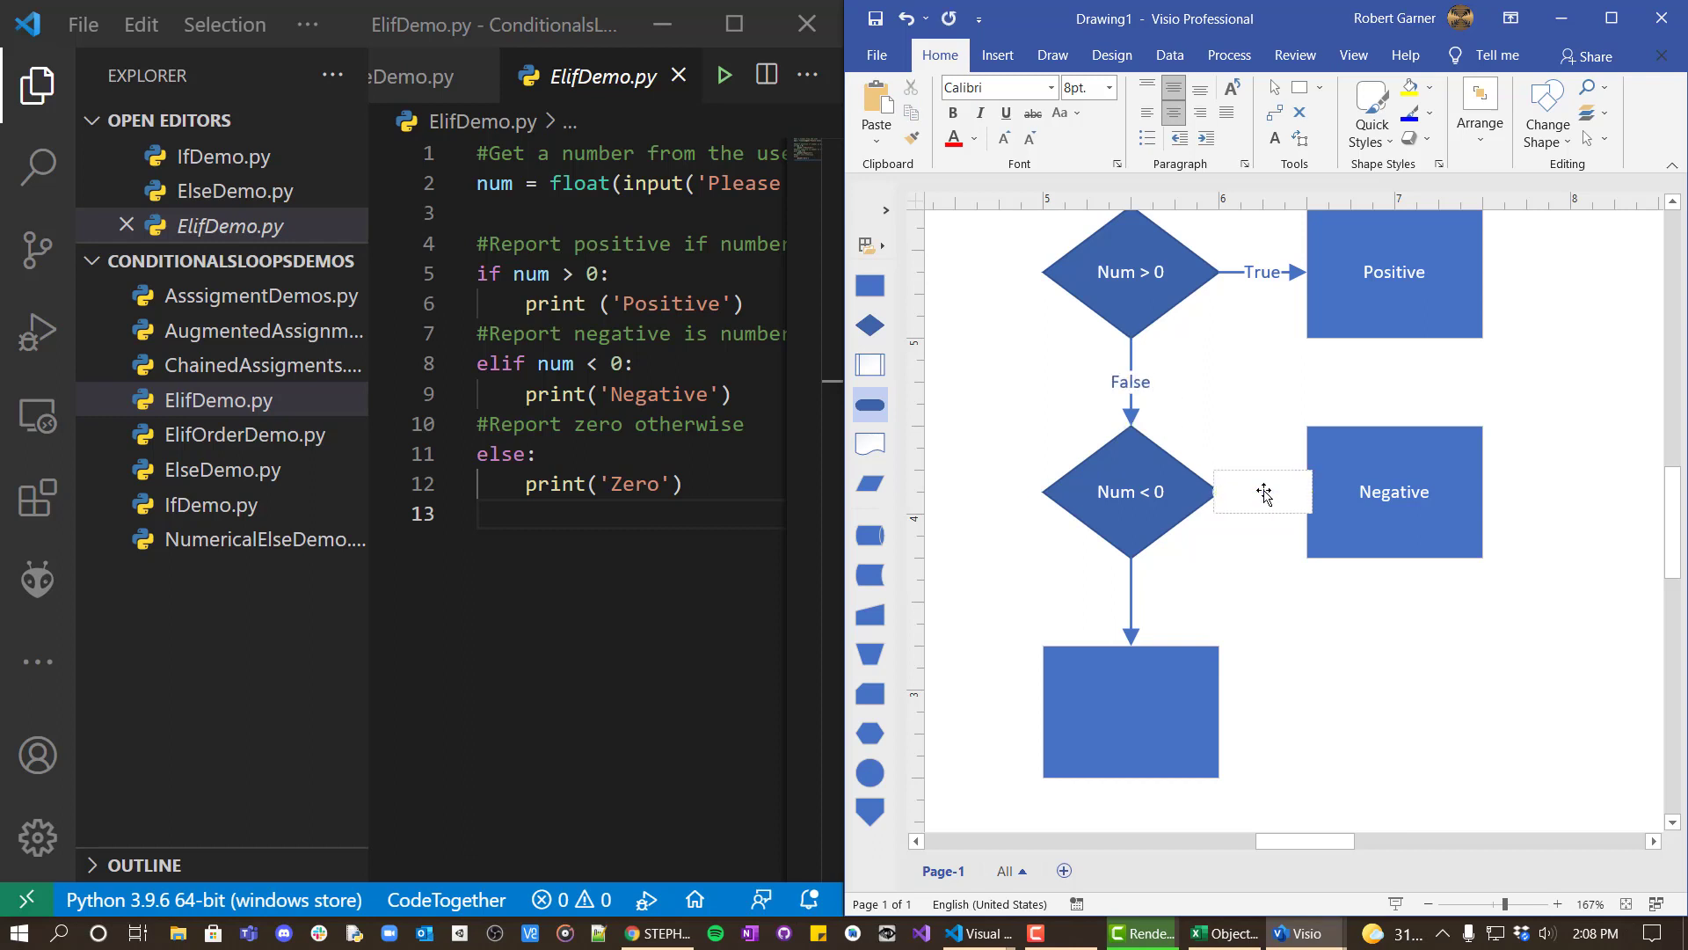
type("True")
left_click(1133, 585)
type("Fal")
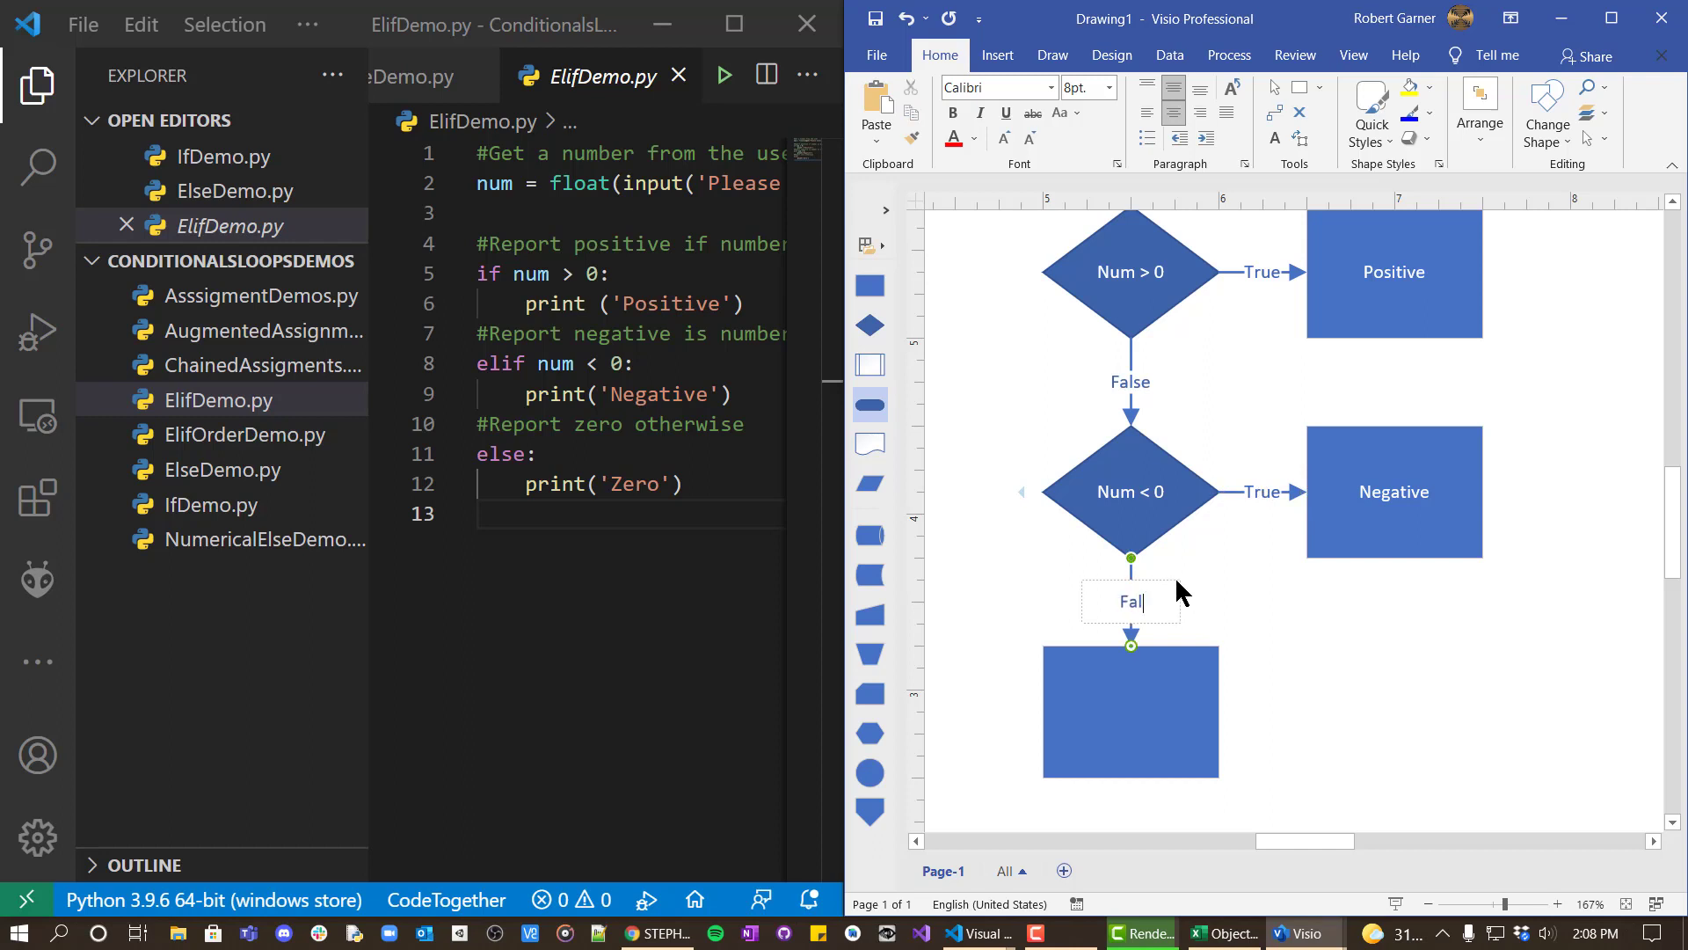
type("se")
Step: Move the empty process box under the Negative box and route its False connector from the bottom of "Num < 0" to the box's left side
left_click(1161, 725)
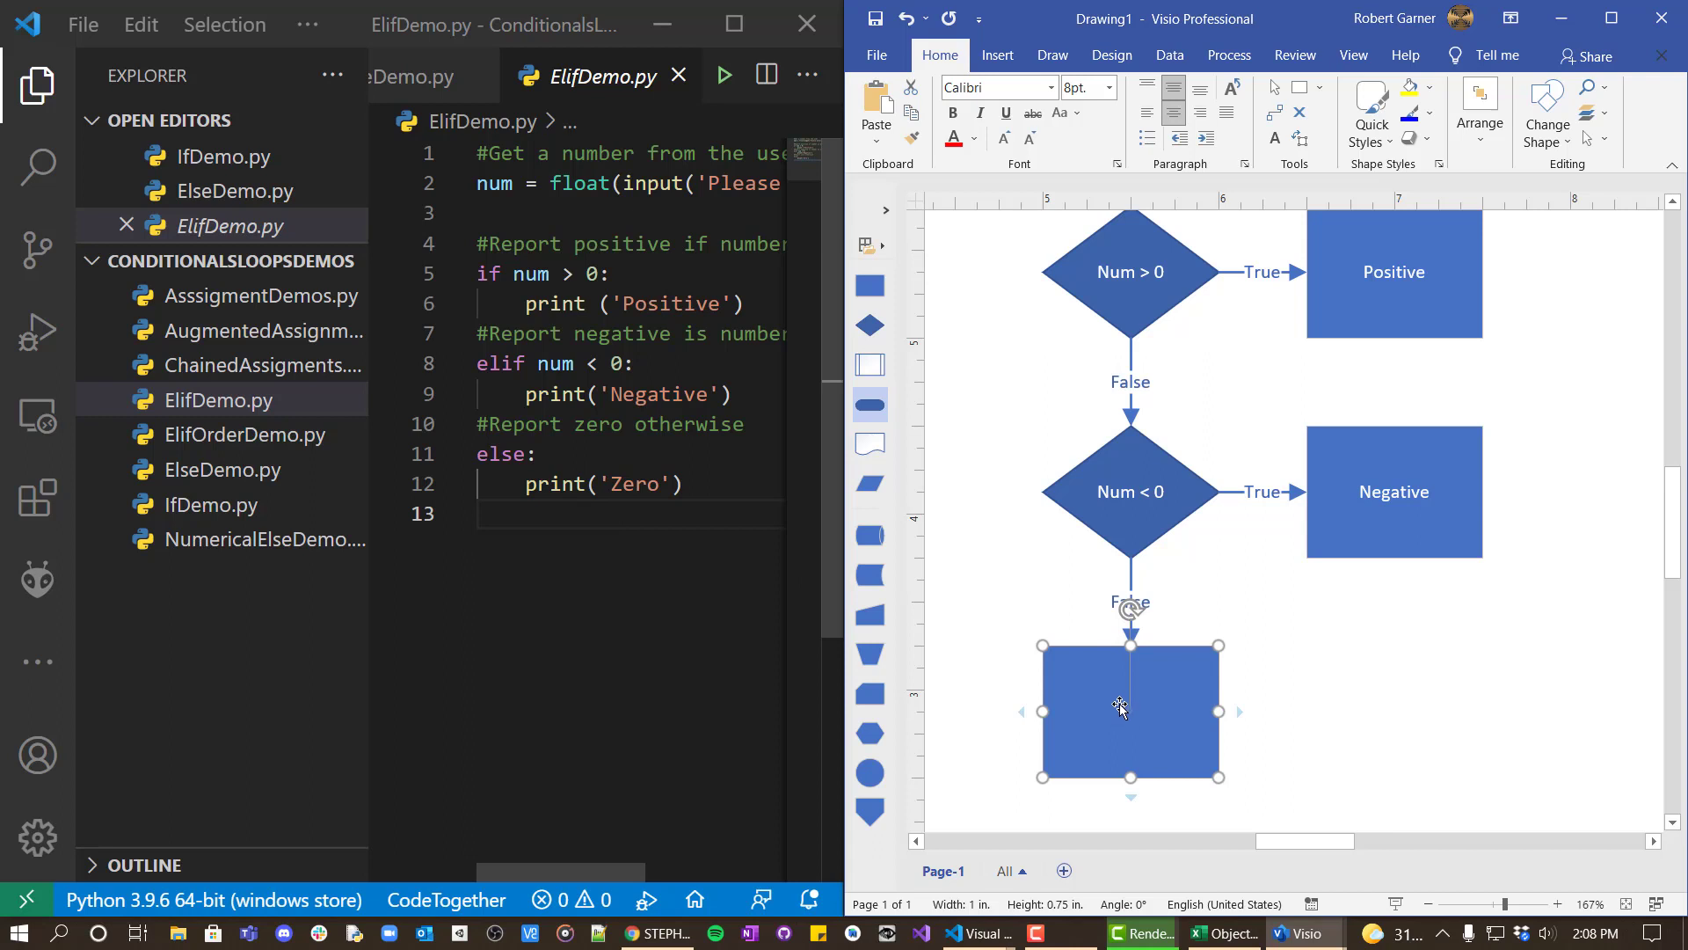
left_click_drag(1105, 694, 1364, 714)
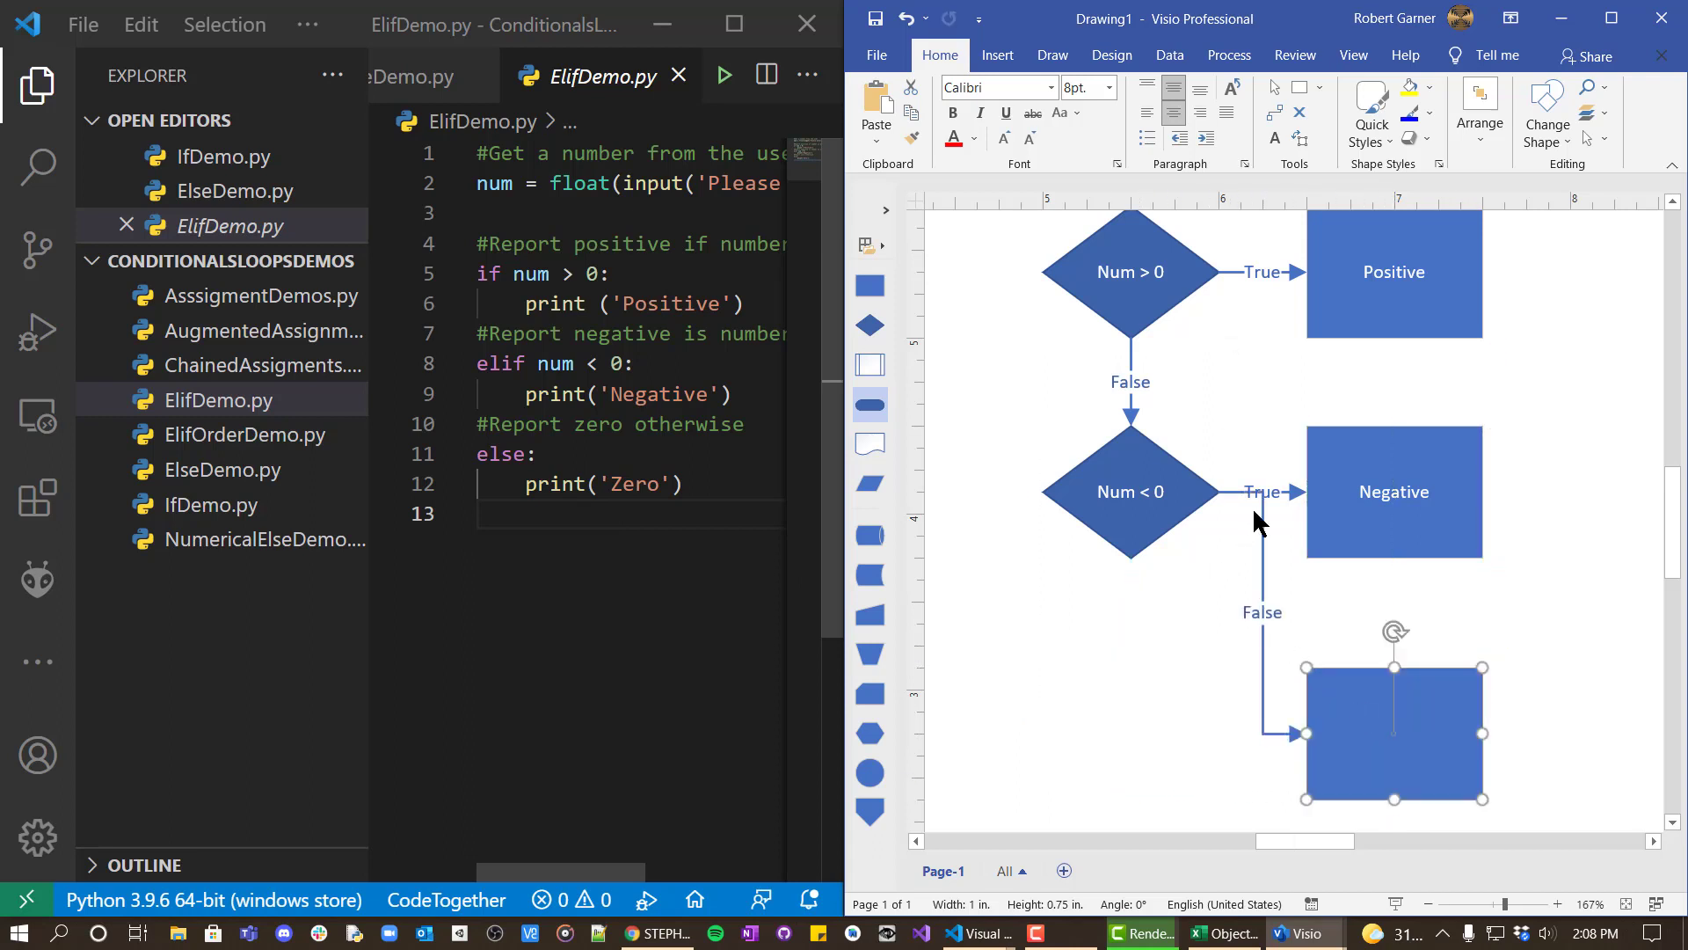
left_click_drag(1262, 530, 1131, 561)
left_click_drag(1299, 745, 1314, 736)
left_click(1202, 664)
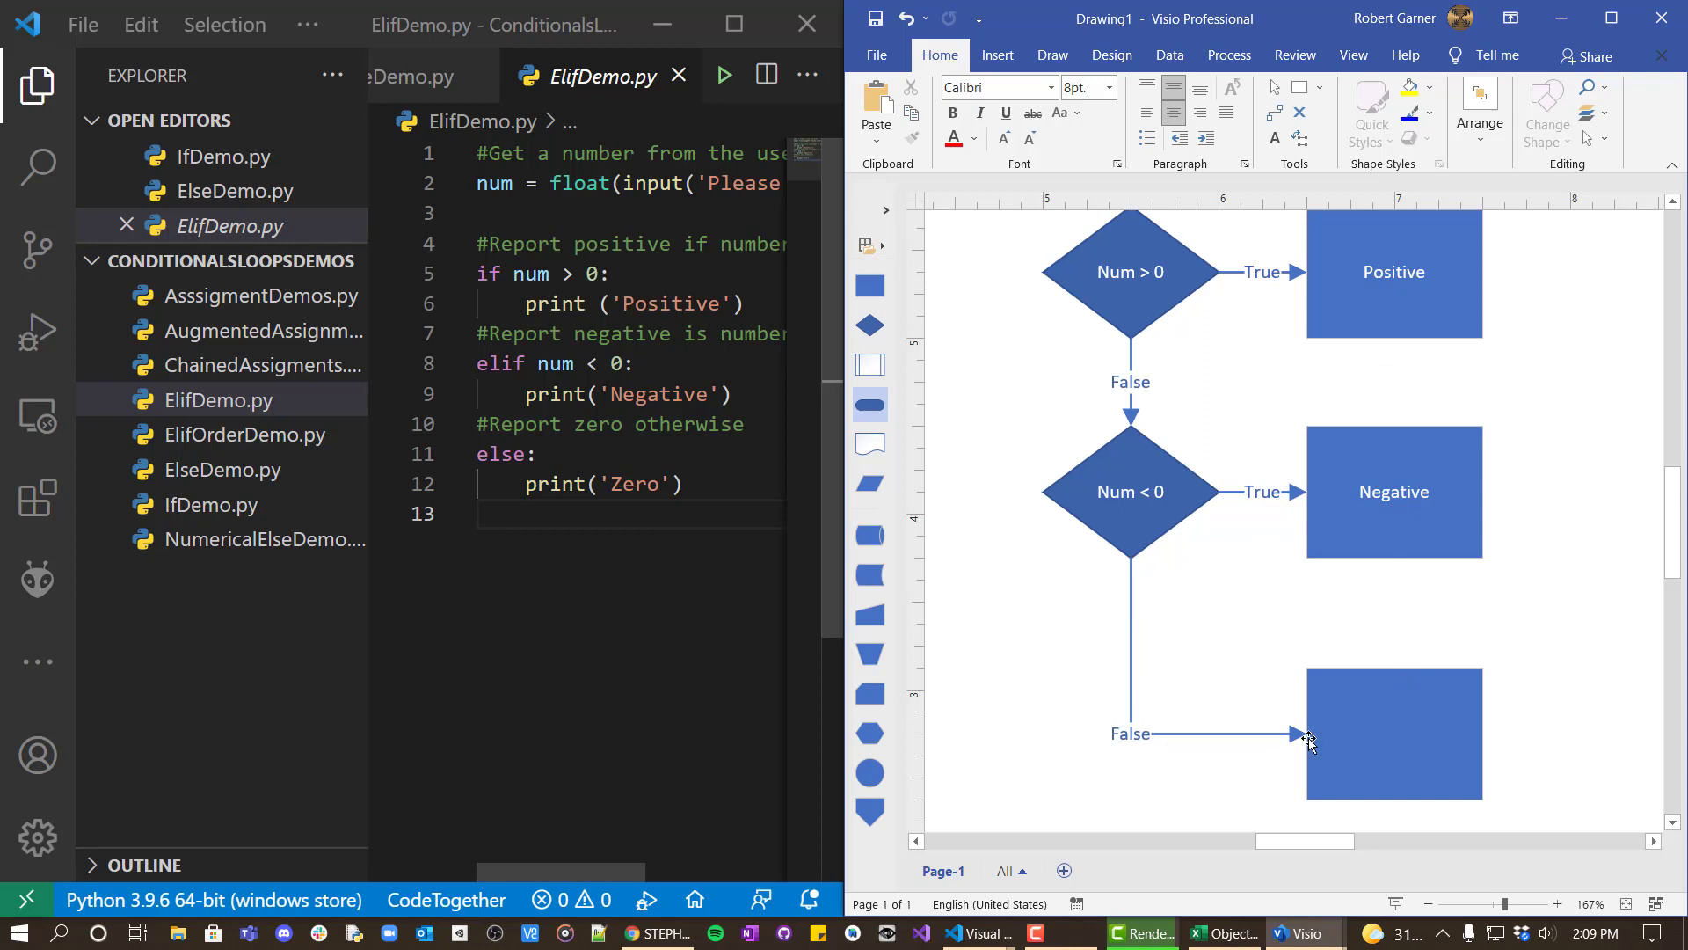
Step: Label the empty process box on the final False branch "Zero", with the word enclosed in double quotation marks
left_click(1379, 732)
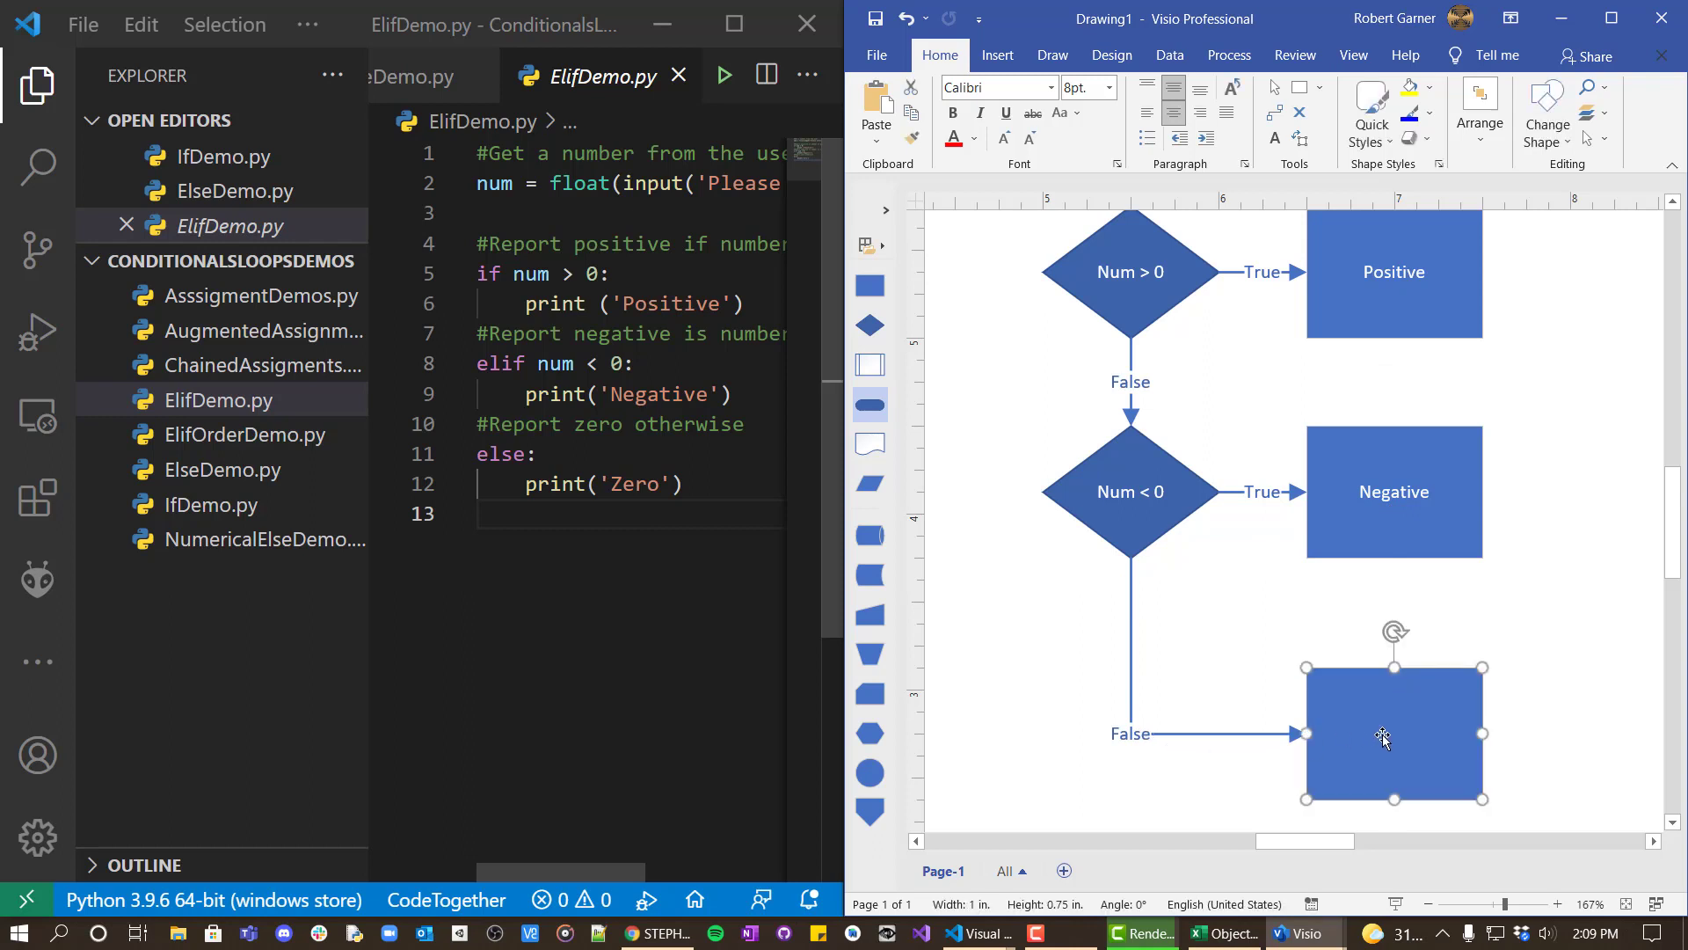
type("Zer")
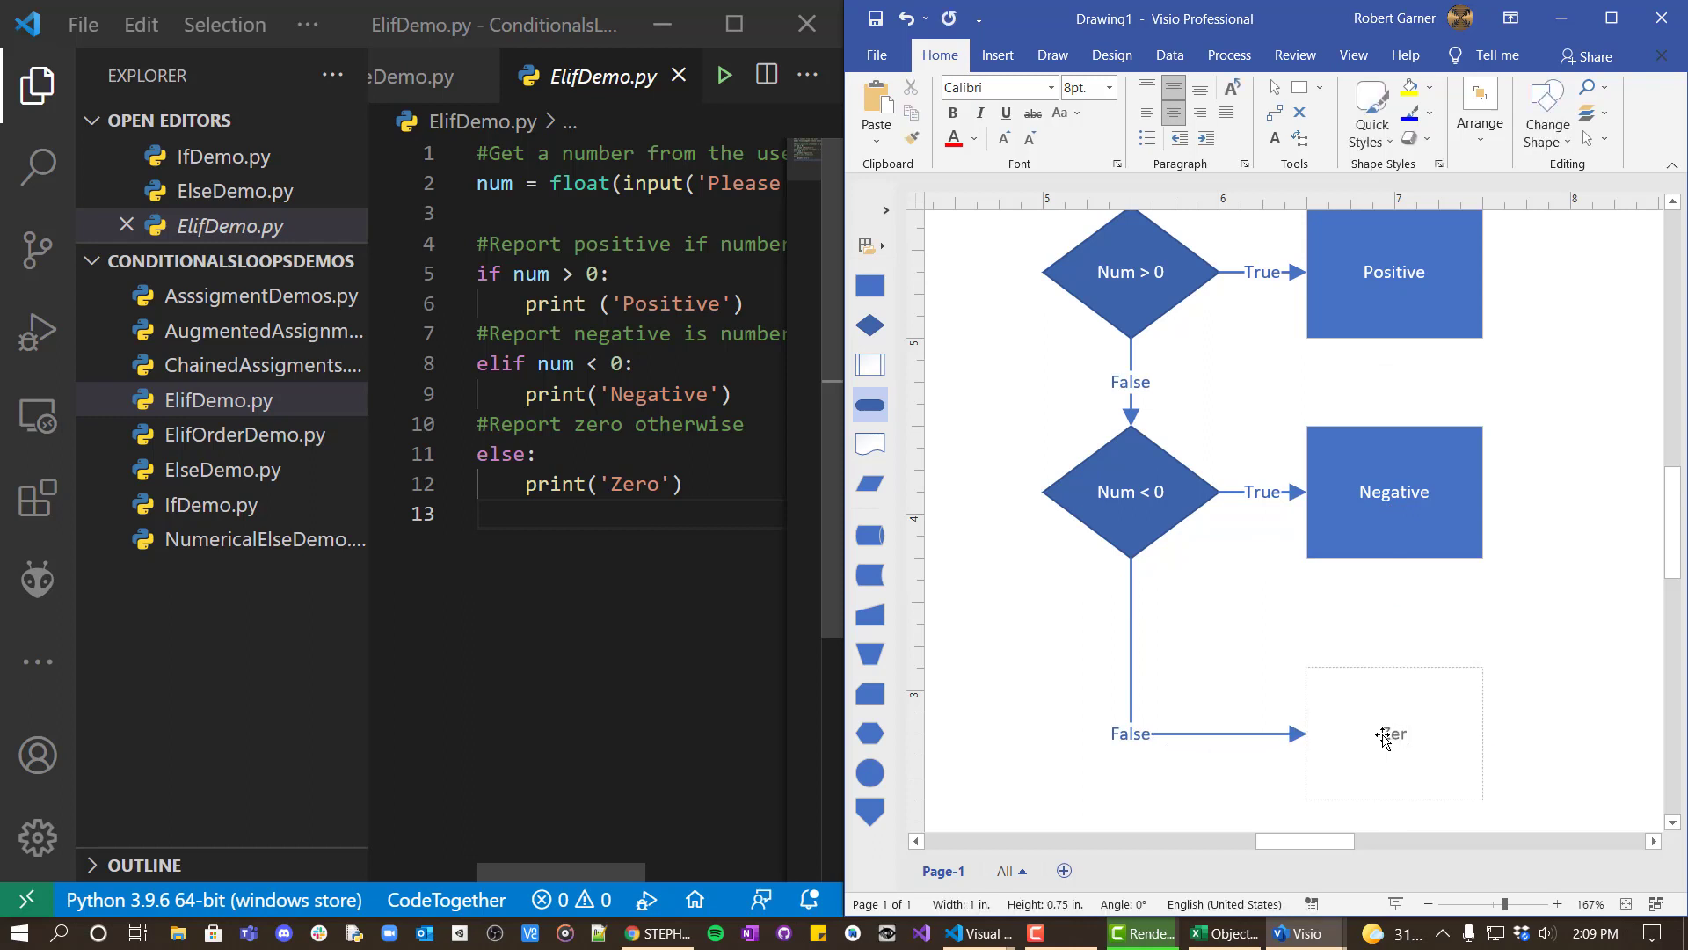
type("o")
left_click(1383, 738)
type("\"\"")
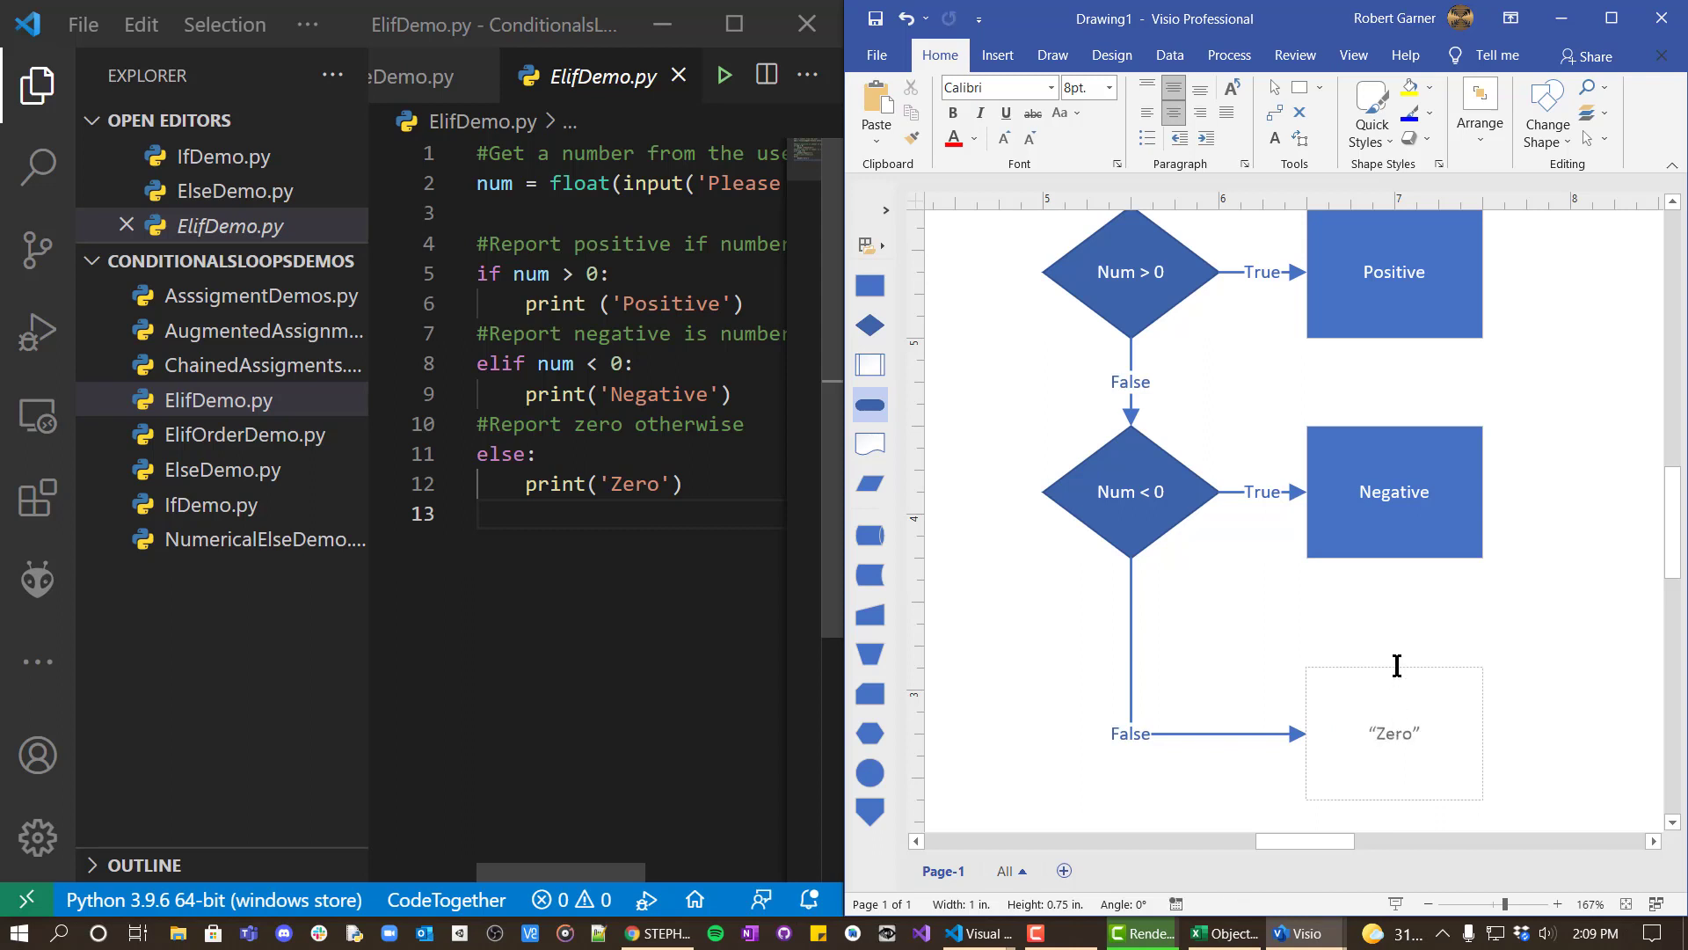
Step: Enclose the labels of the Negative and Positive process boxes in double quotation marks
left_click(1364, 499)
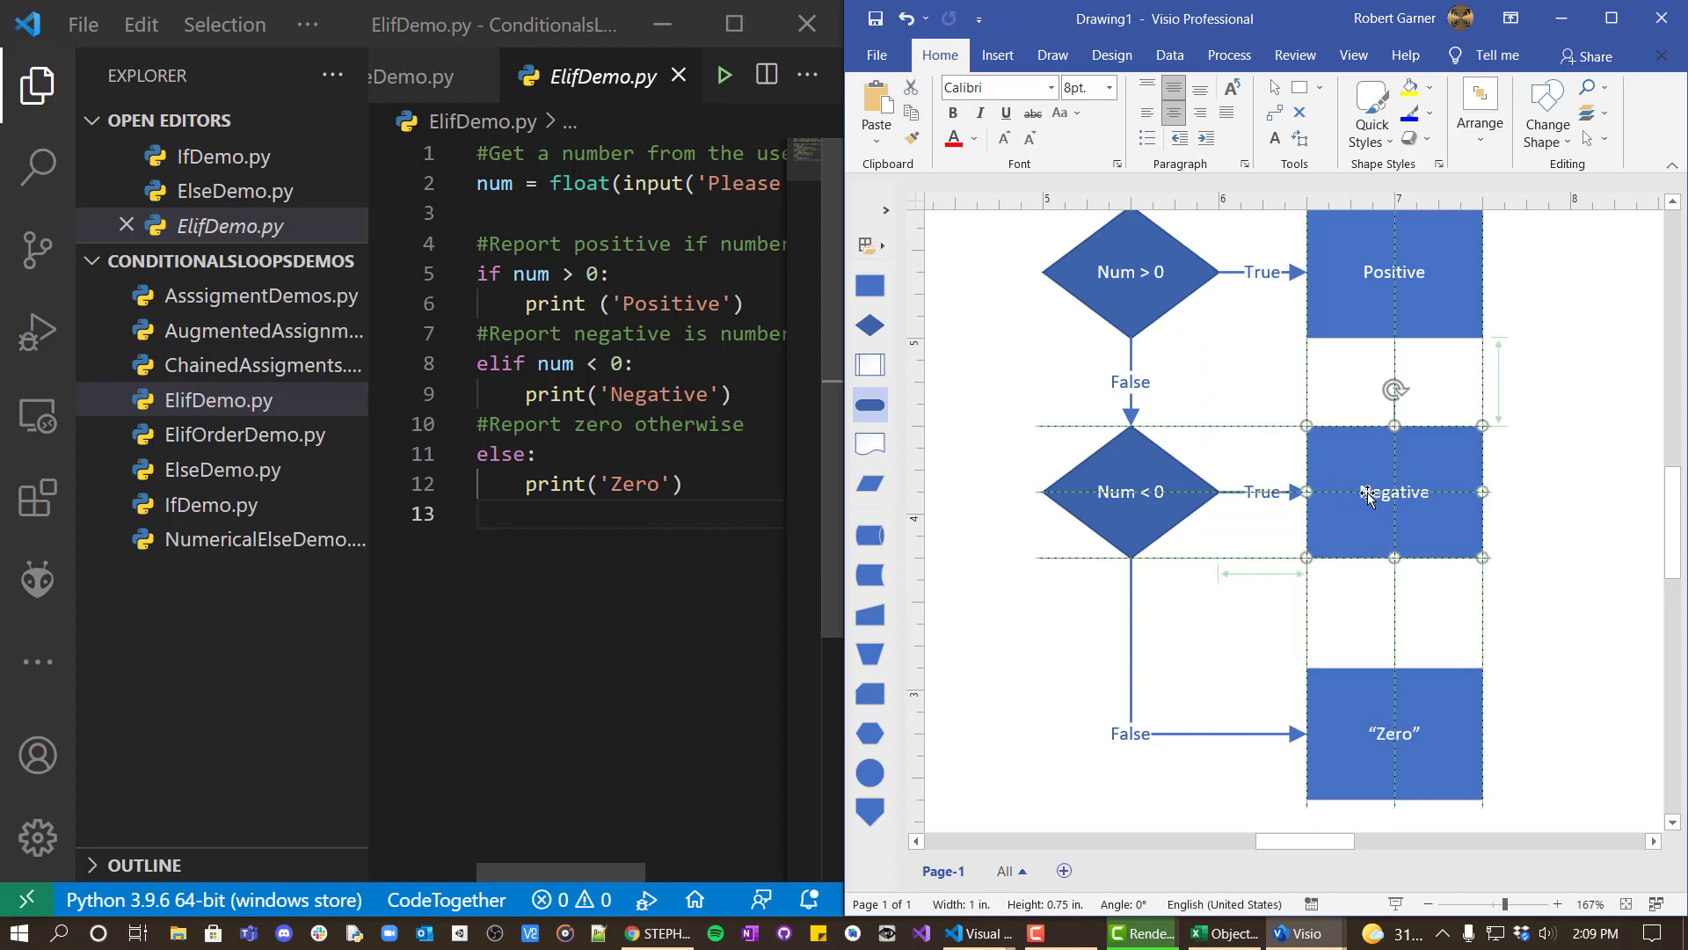
double_click(1367, 491)
left_click(1365, 486)
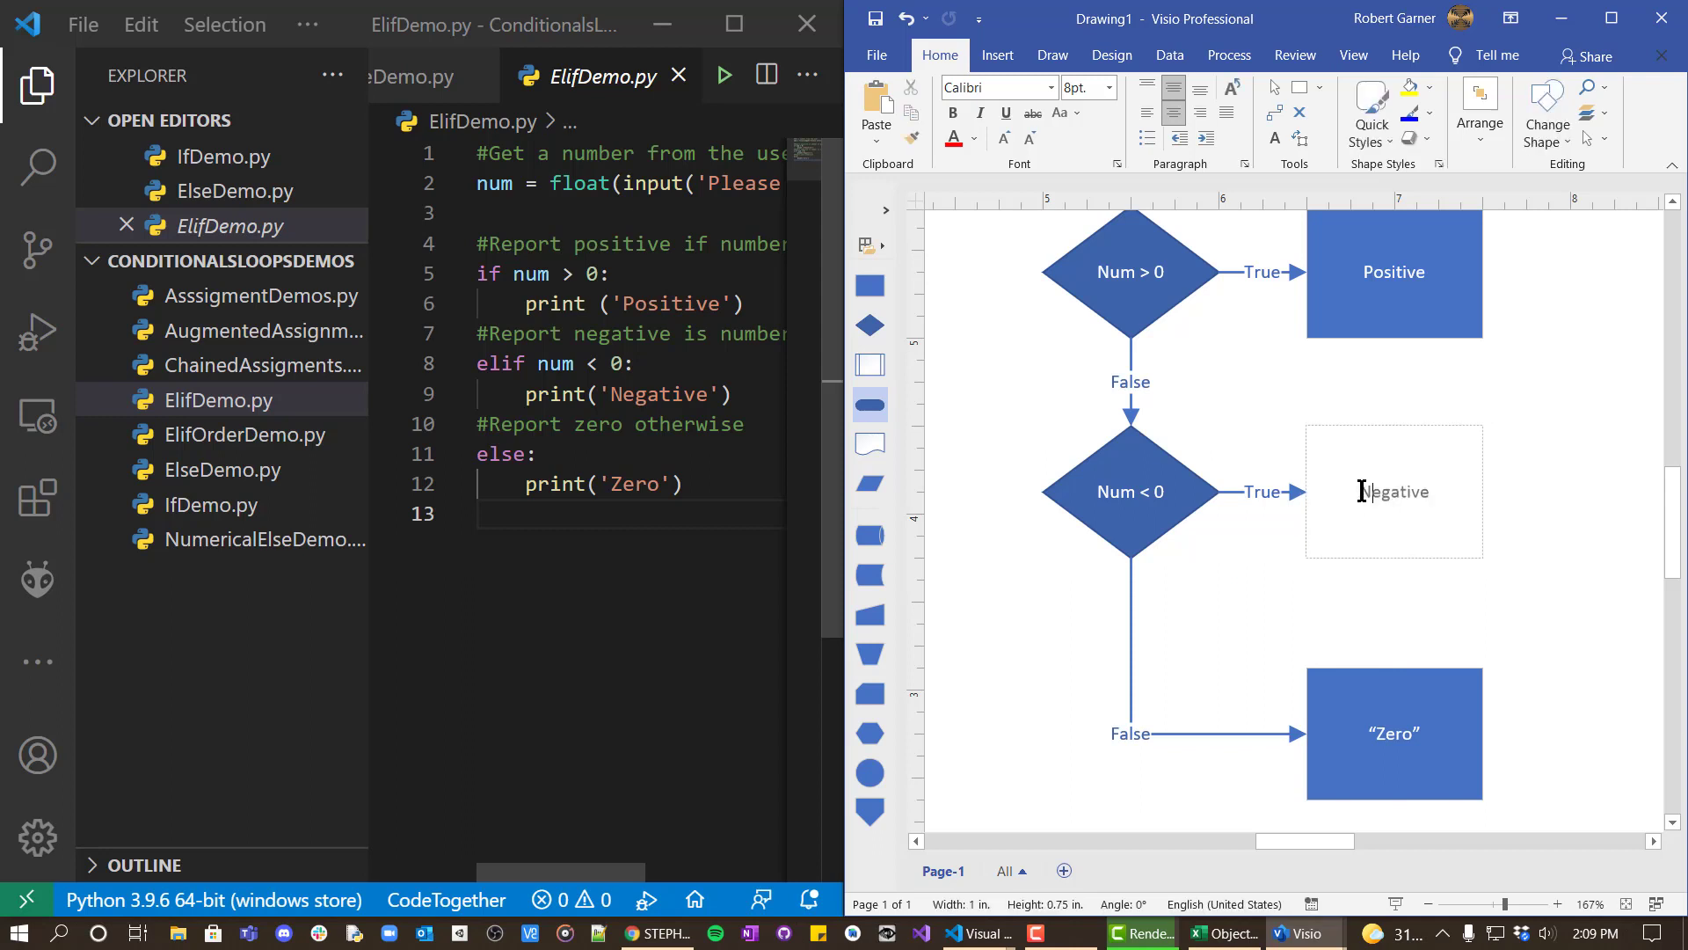
type("\"\"")
double_click(1410, 273)
left_click(1368, 273)
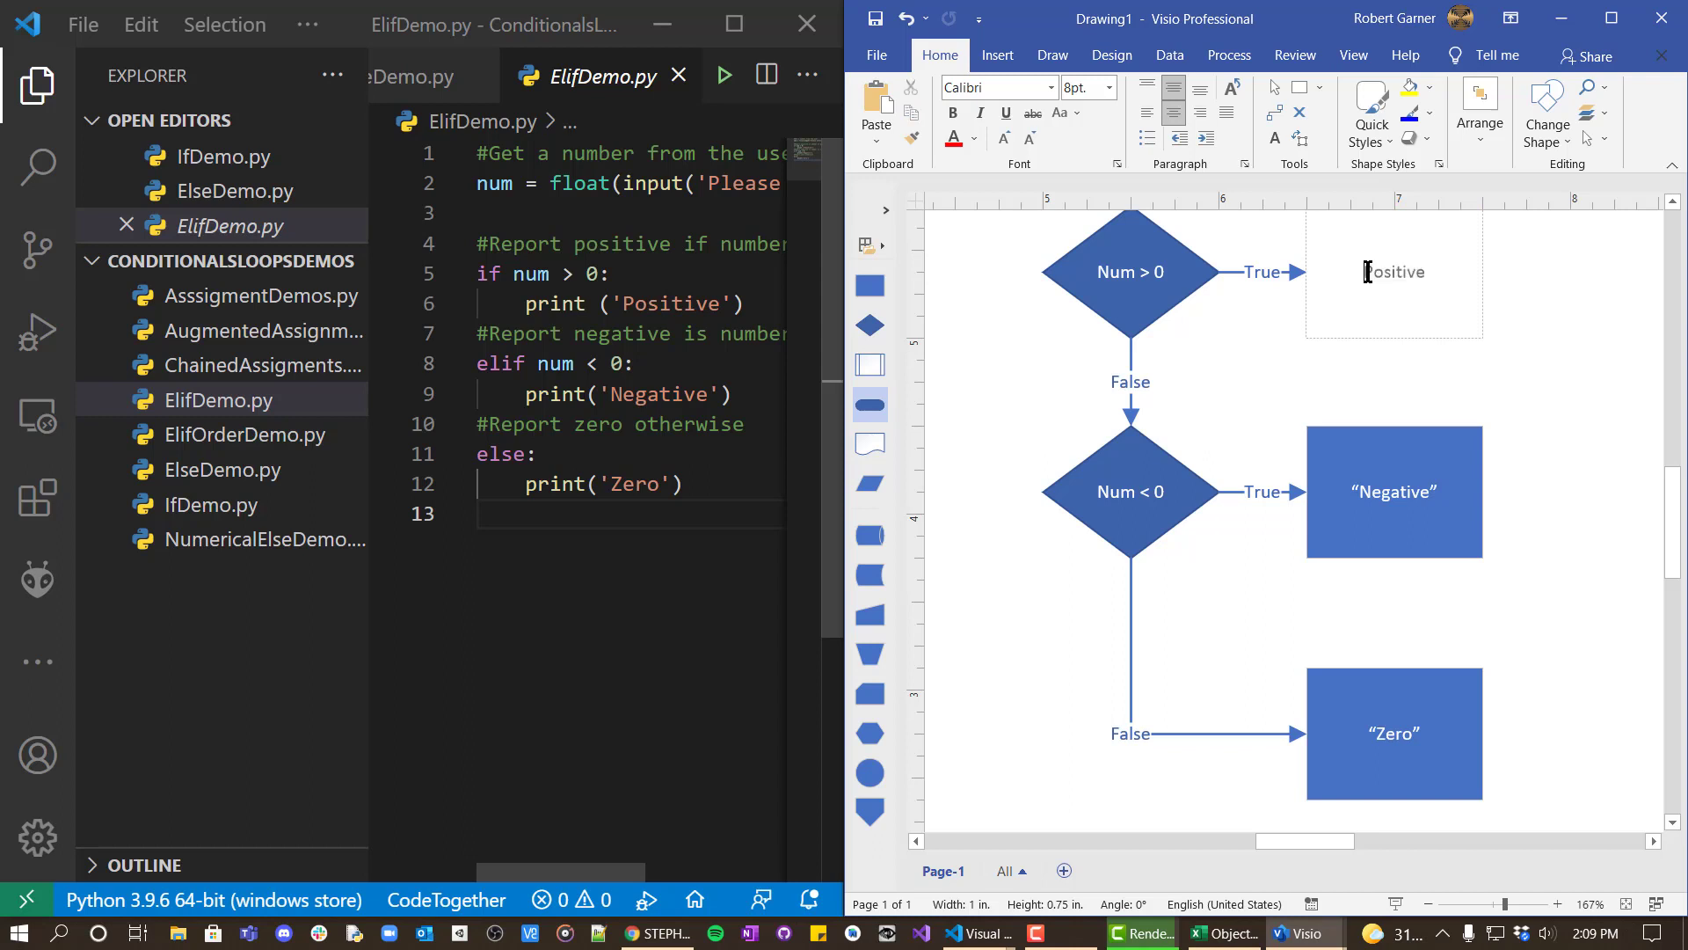
type("\"\"")
left_click(1435, 372)
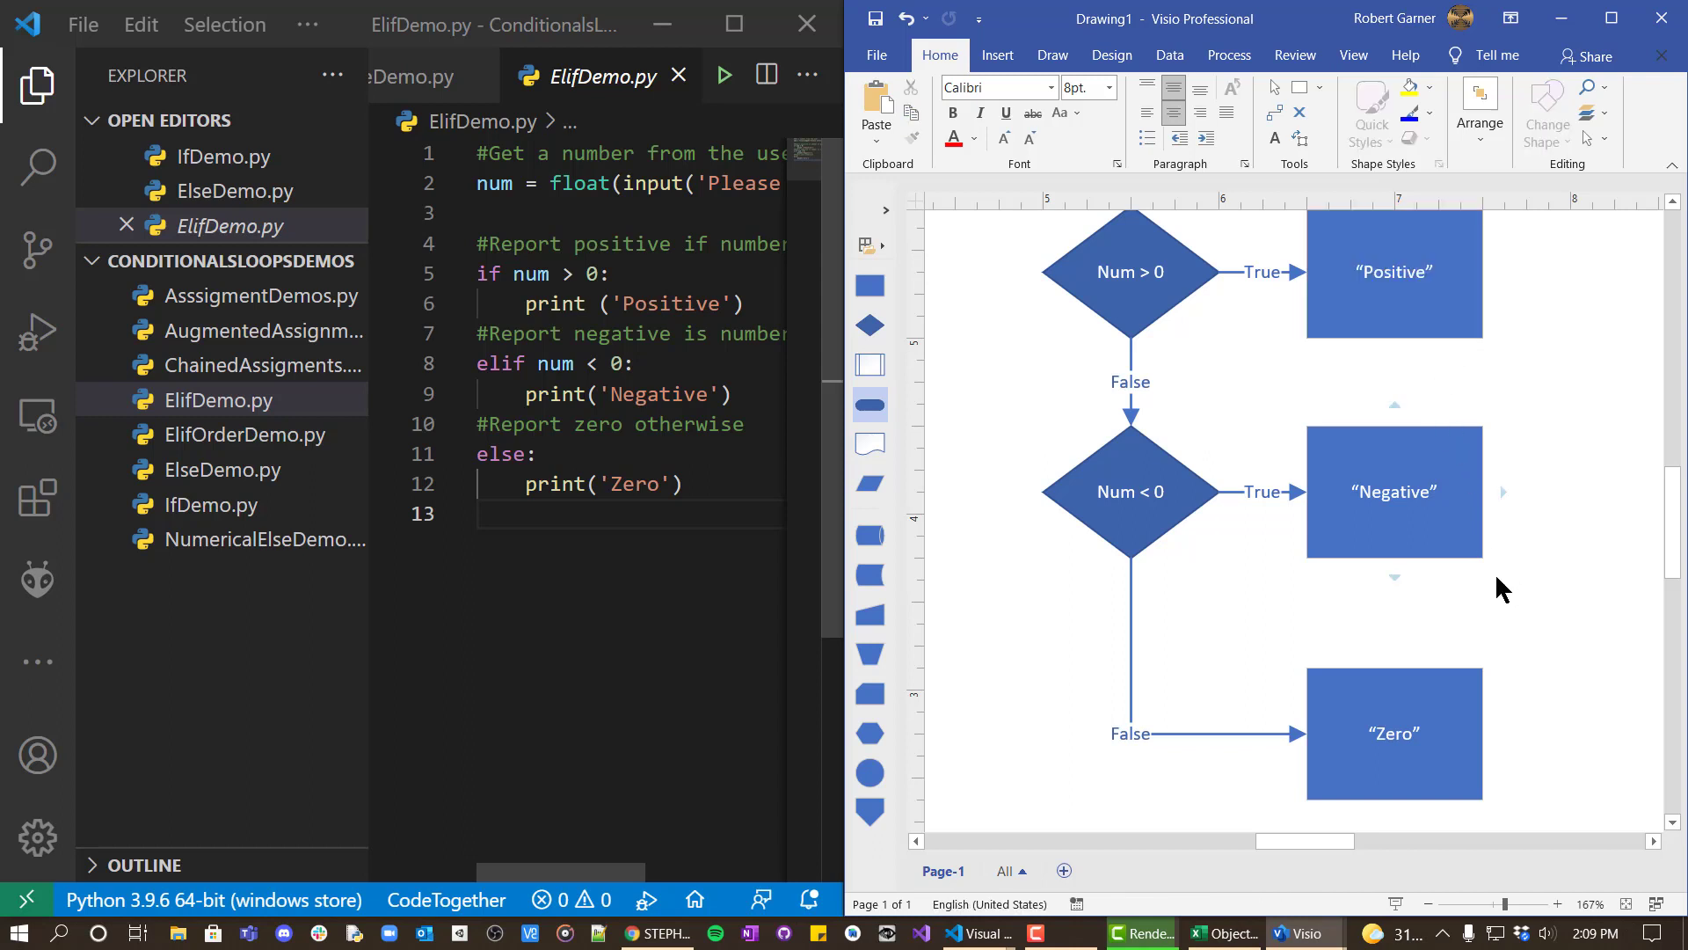
scroll(1496, 584, "down", 3)
left_click_drag(1278, 844, 1335, 844)
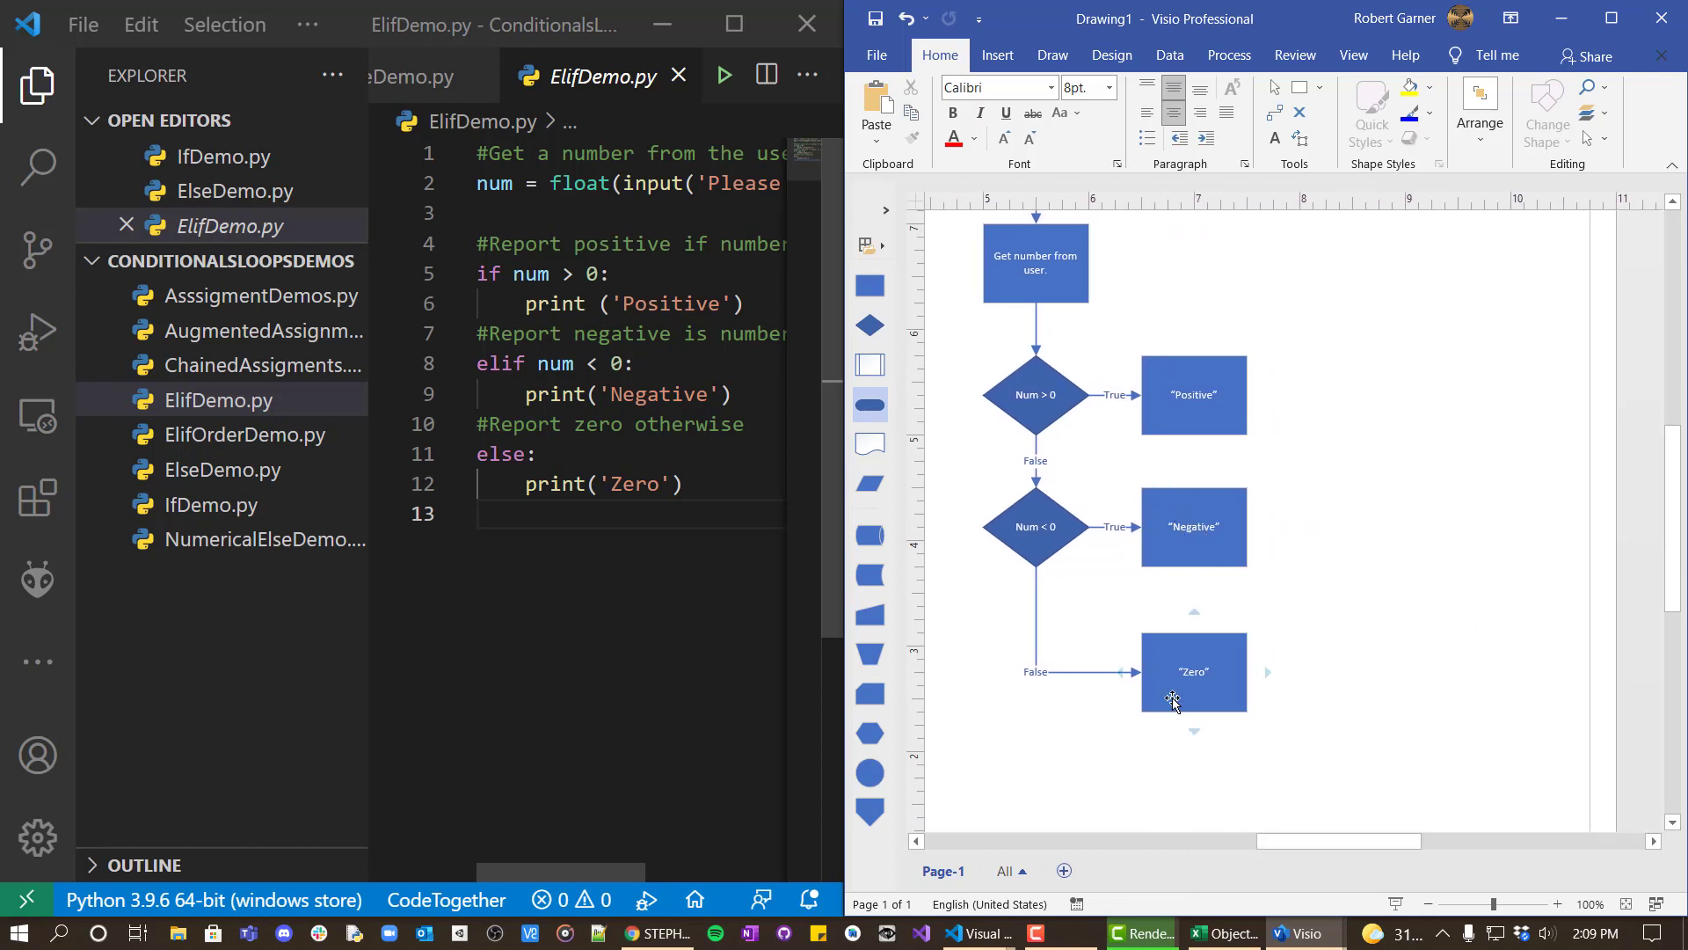
Step: In ElifDemo.py, add the comment "#Say goodbye" after the else block, followed by an unindented print('Good bye!') statement
mouse_move(1264, 398)
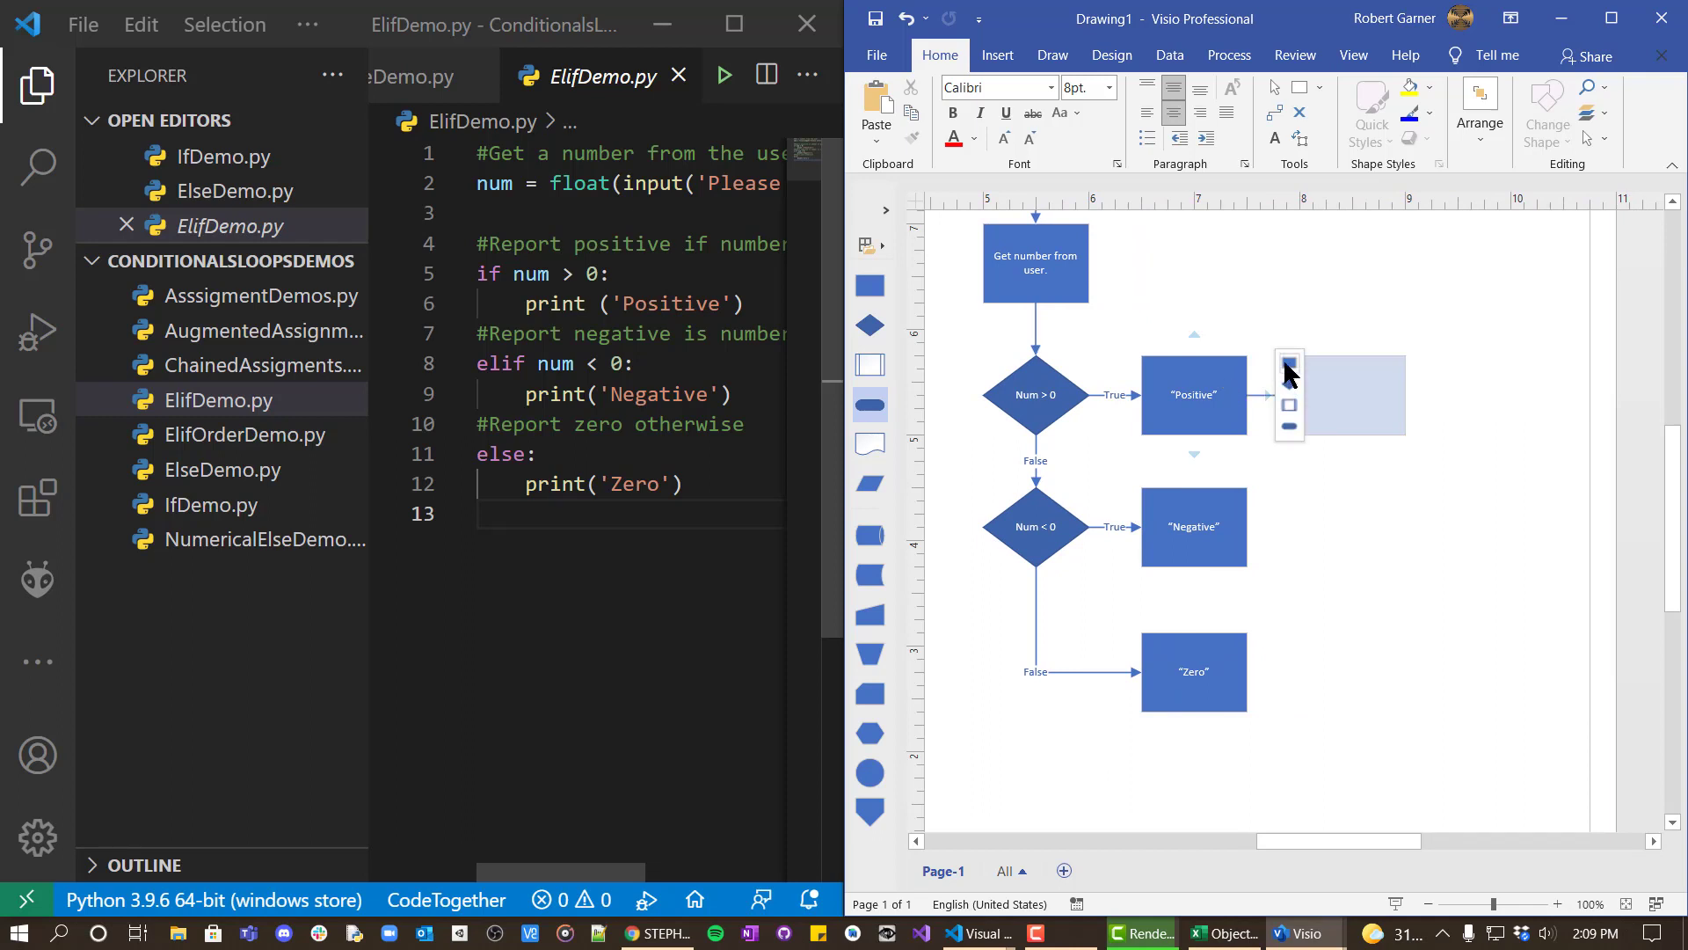
left_click(729, 496)
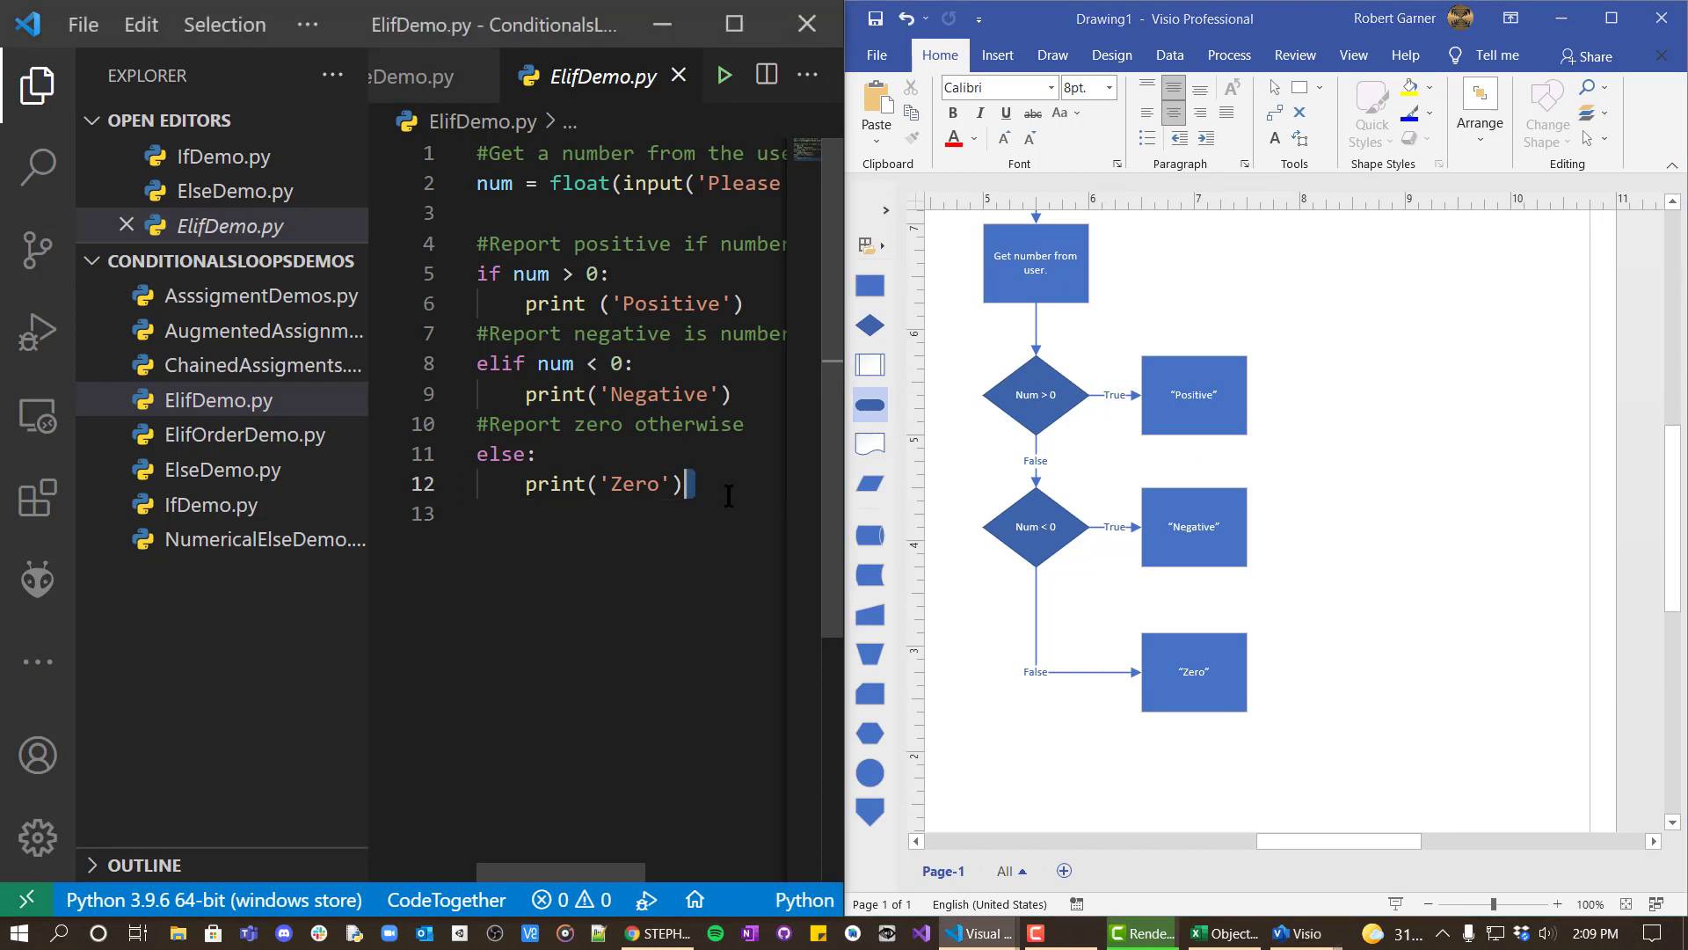
key("Down")
key("Return")
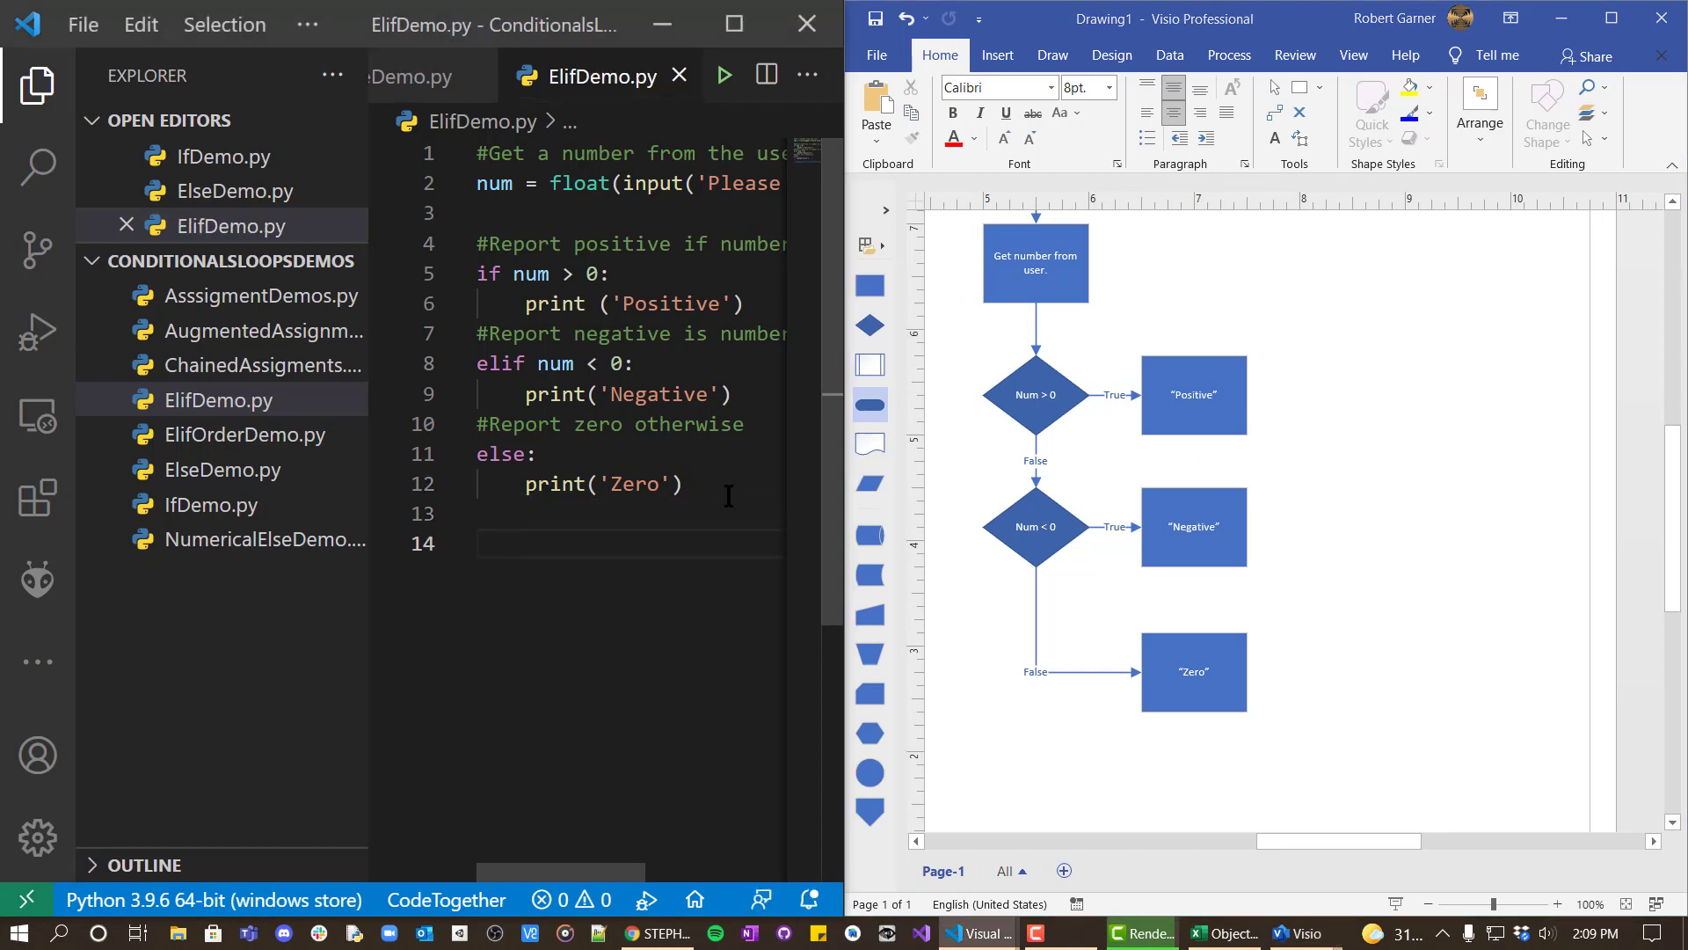
type("#Say goodbye")
key("Return")
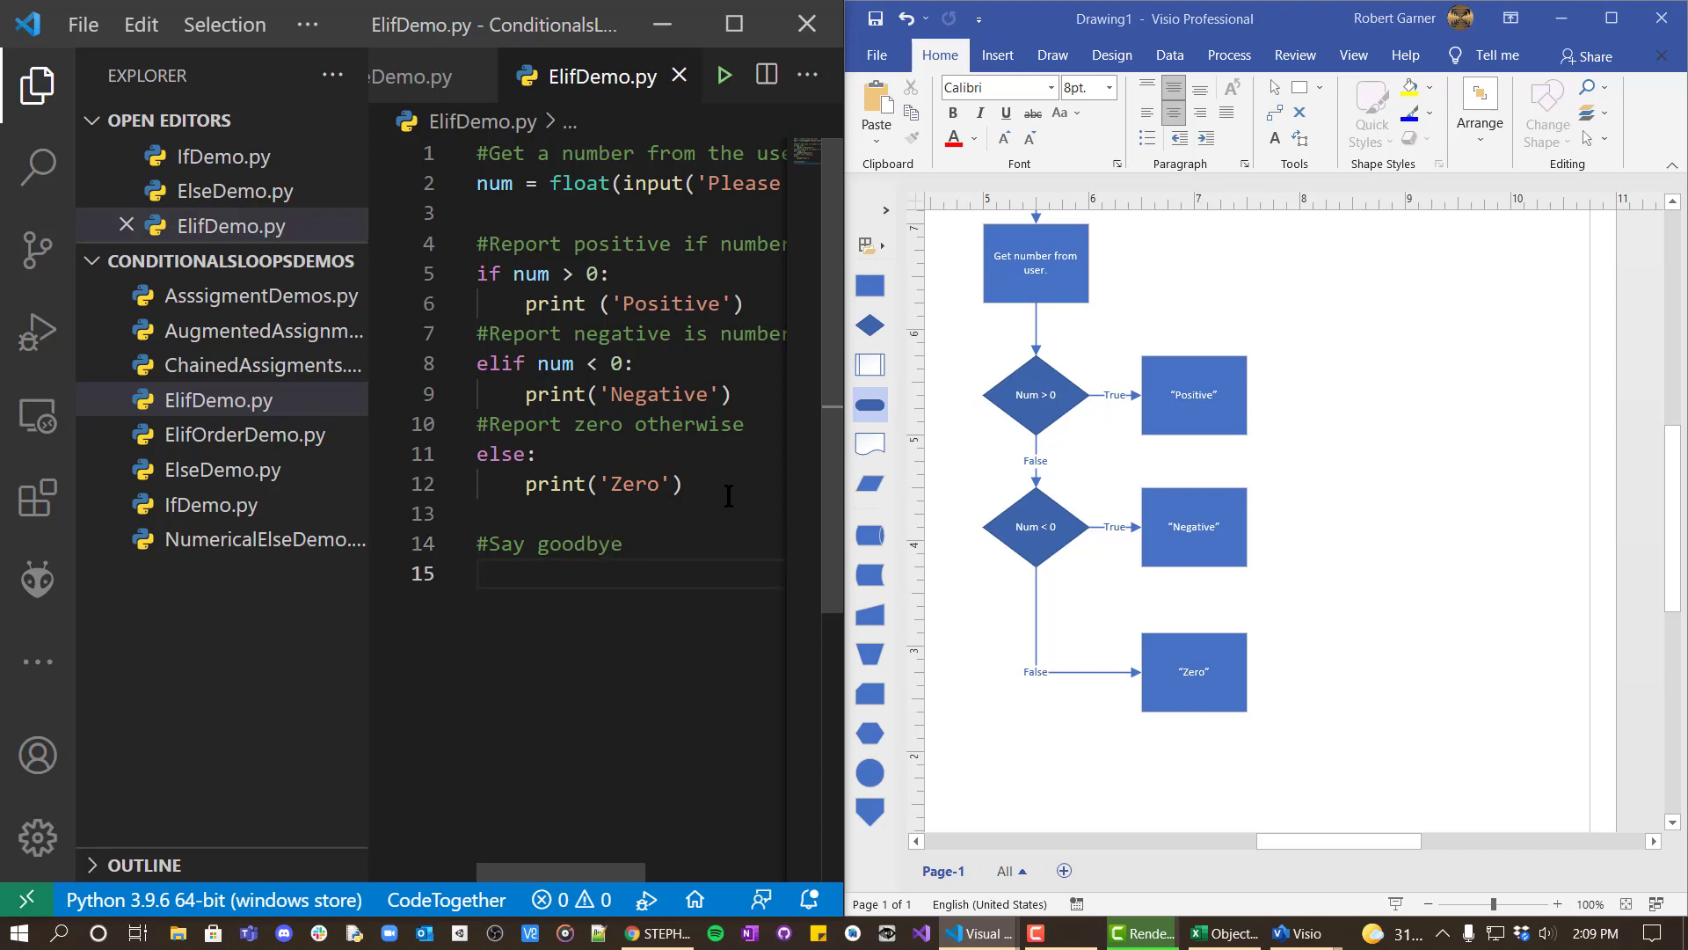
type("print('Go")
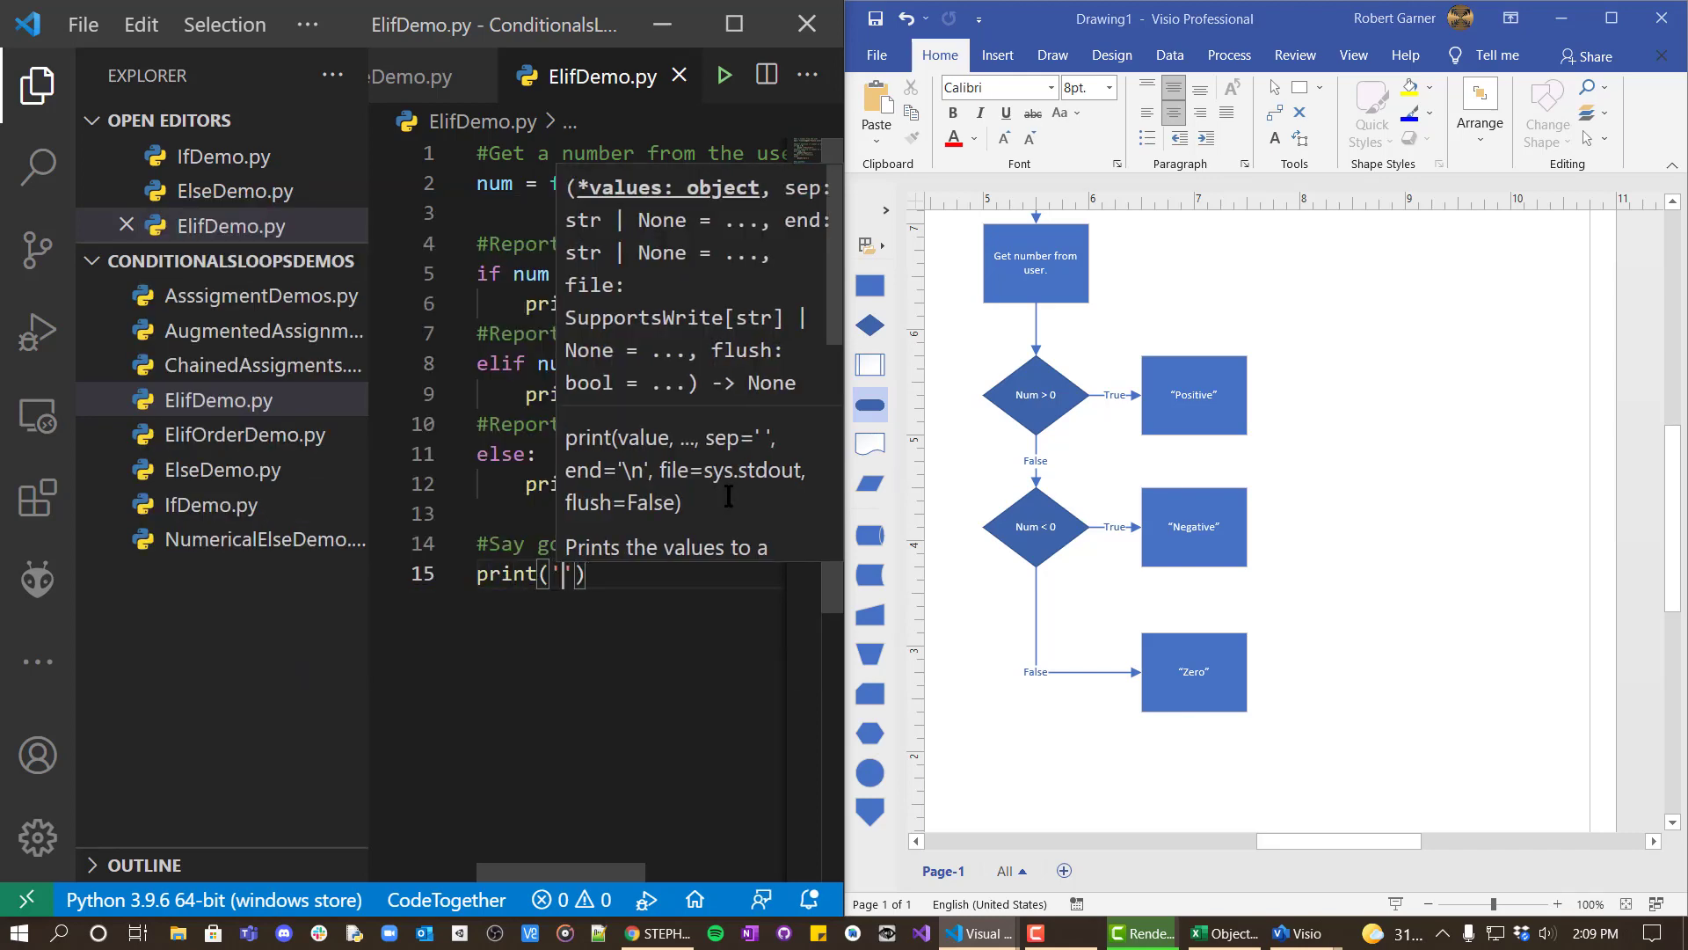
type("od bye!")
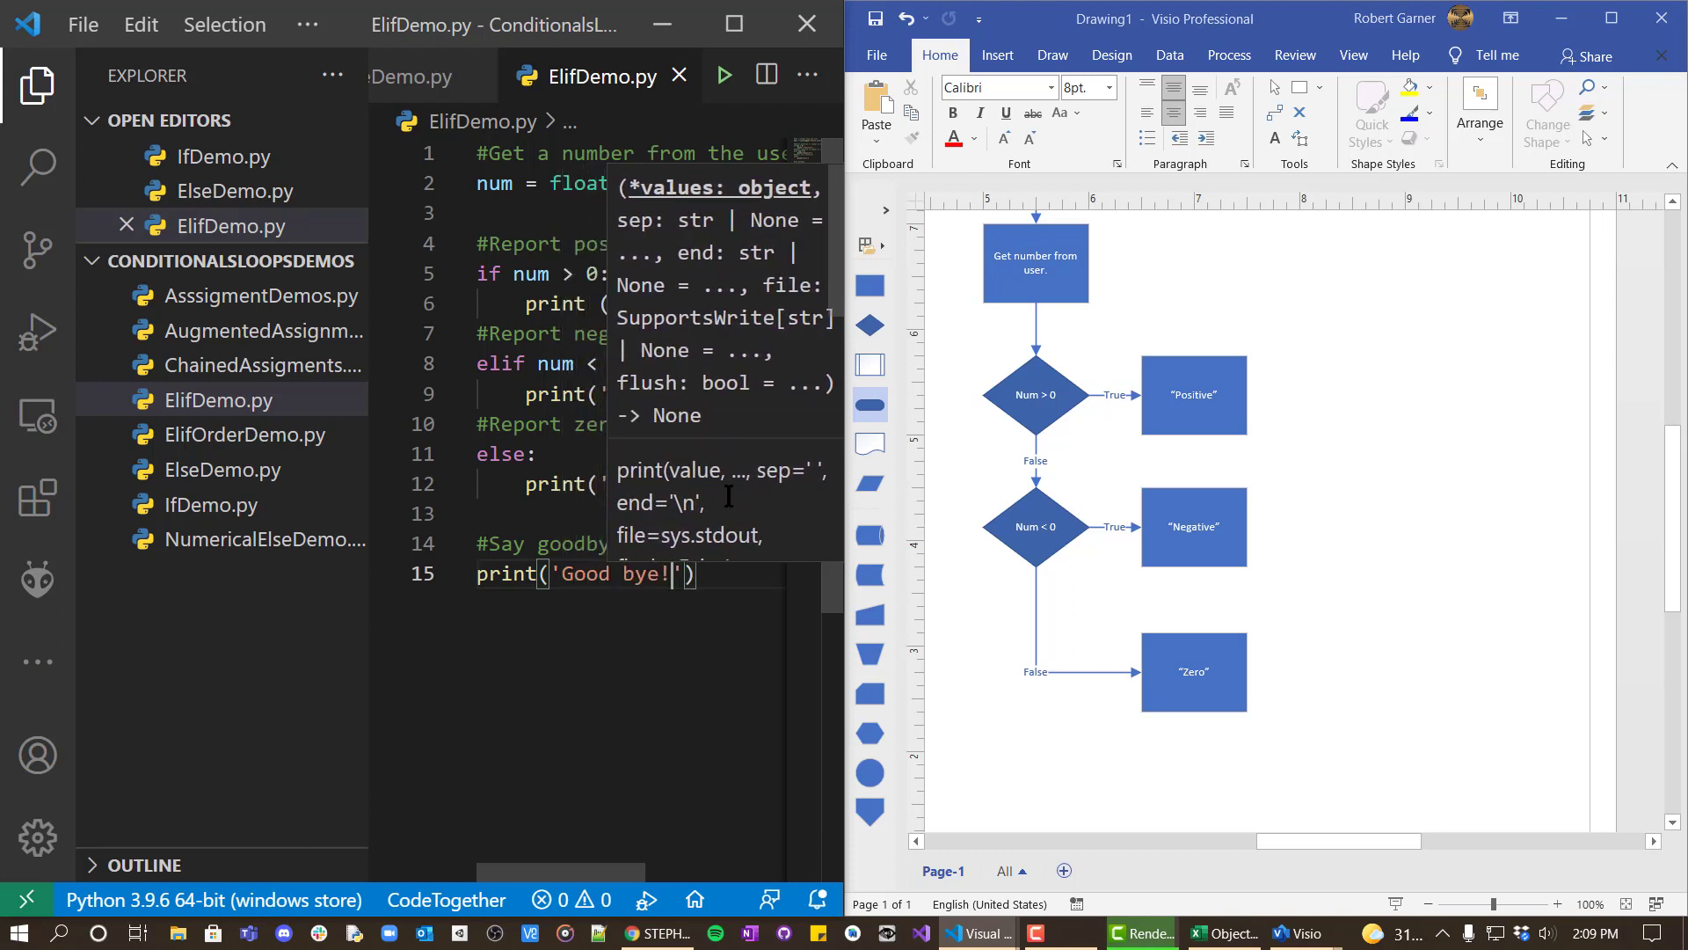
type("')")
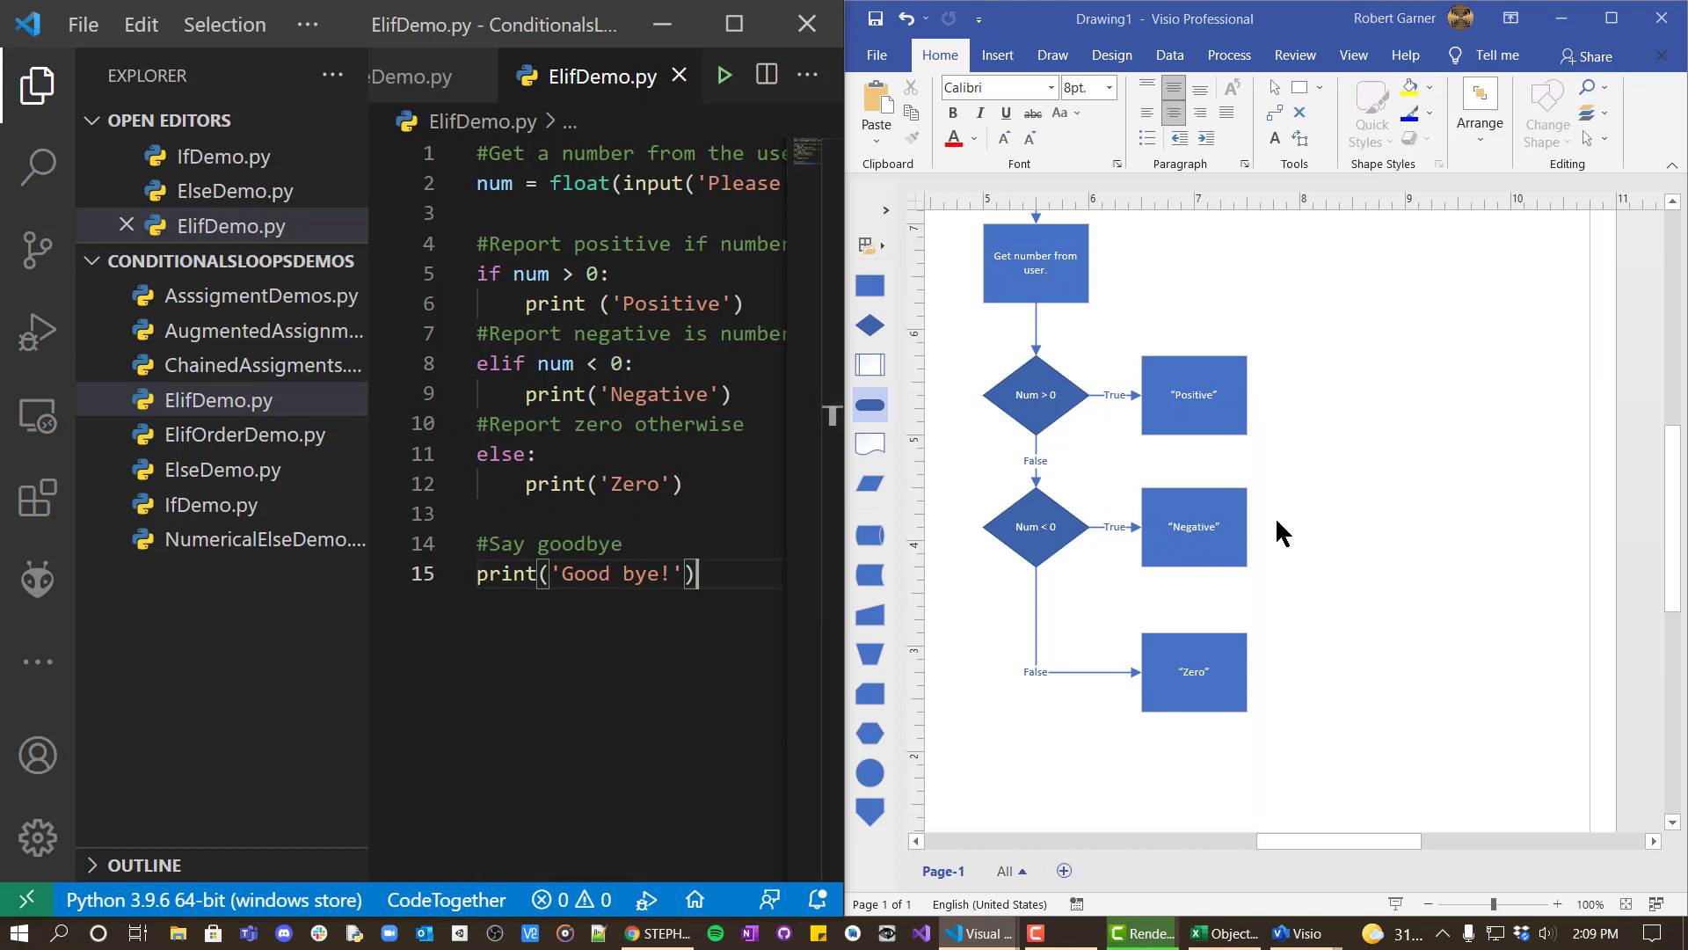
Step: In Visio, add a process box connected from the "Positive" box and place it below and to the right of the "Zero" box
left_click(1235, 411)
mouse_move(1266, 395)
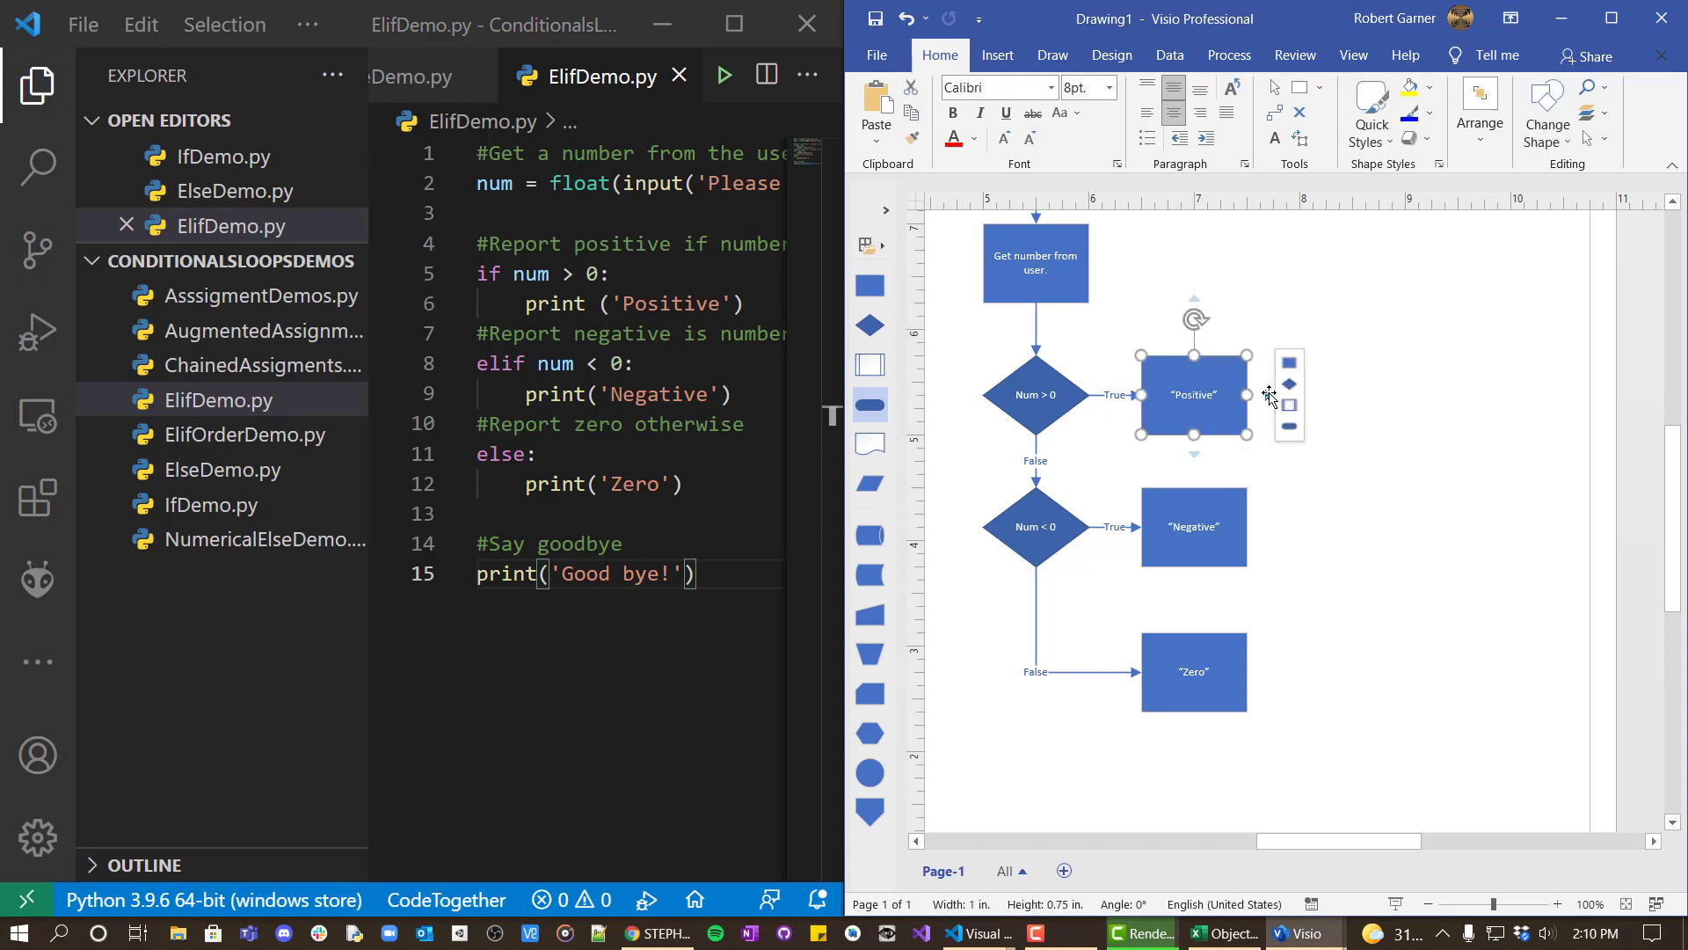
left_click(1294, 363)
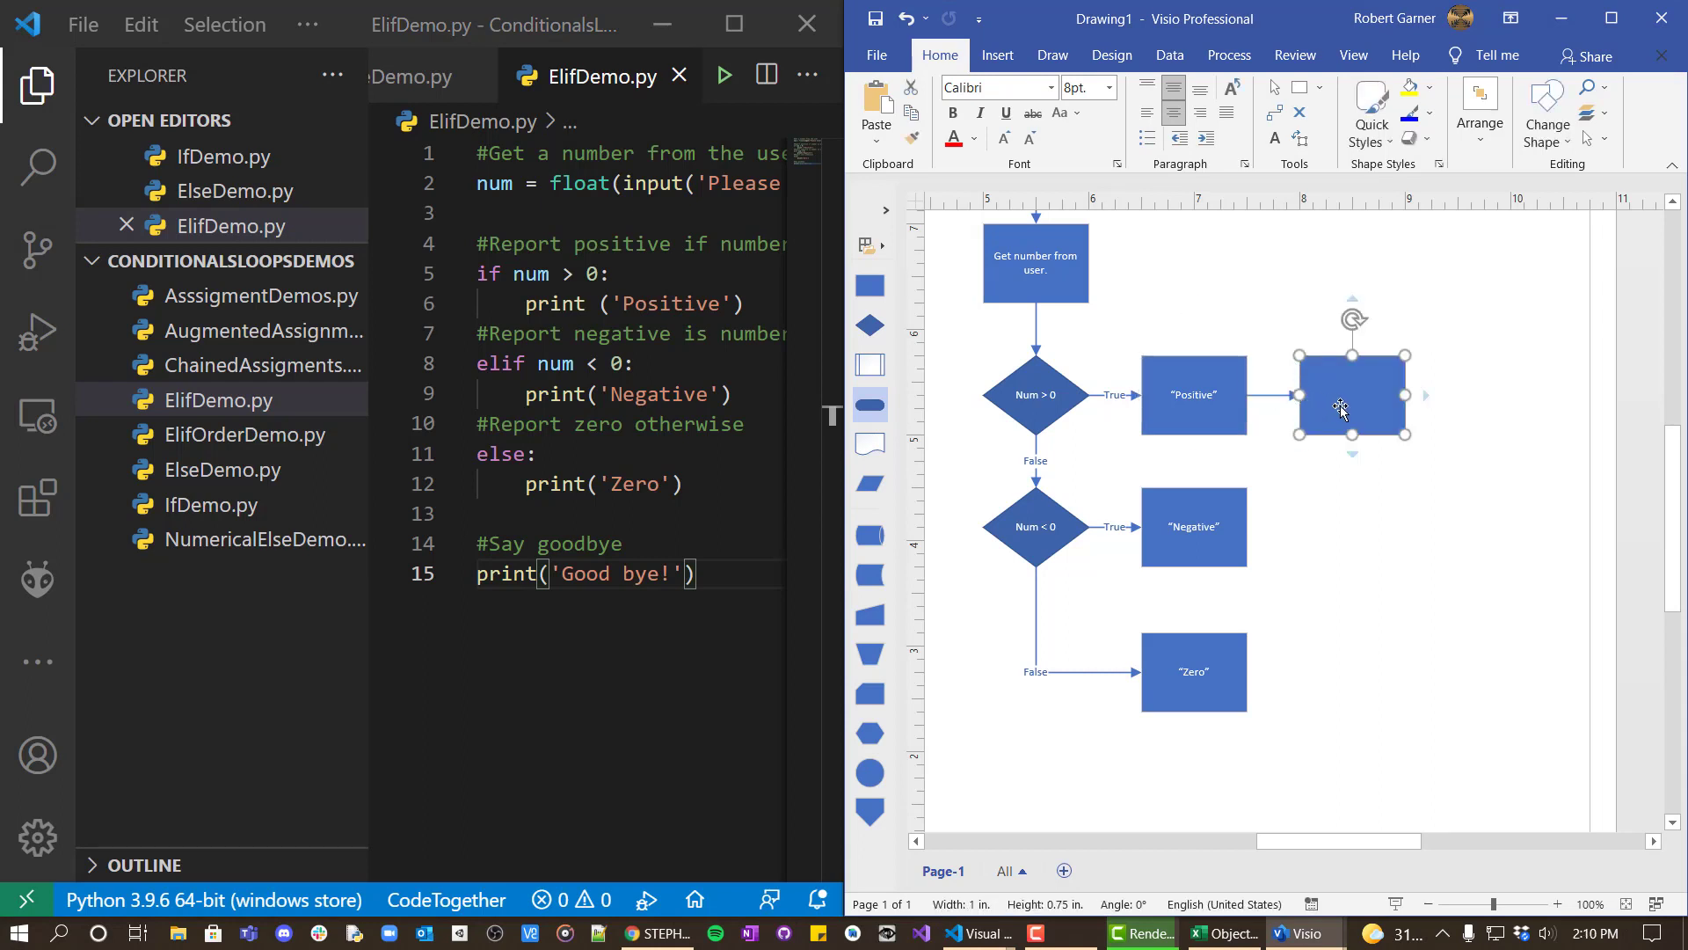
left_click_drag(1340, 409, 1347, 794)
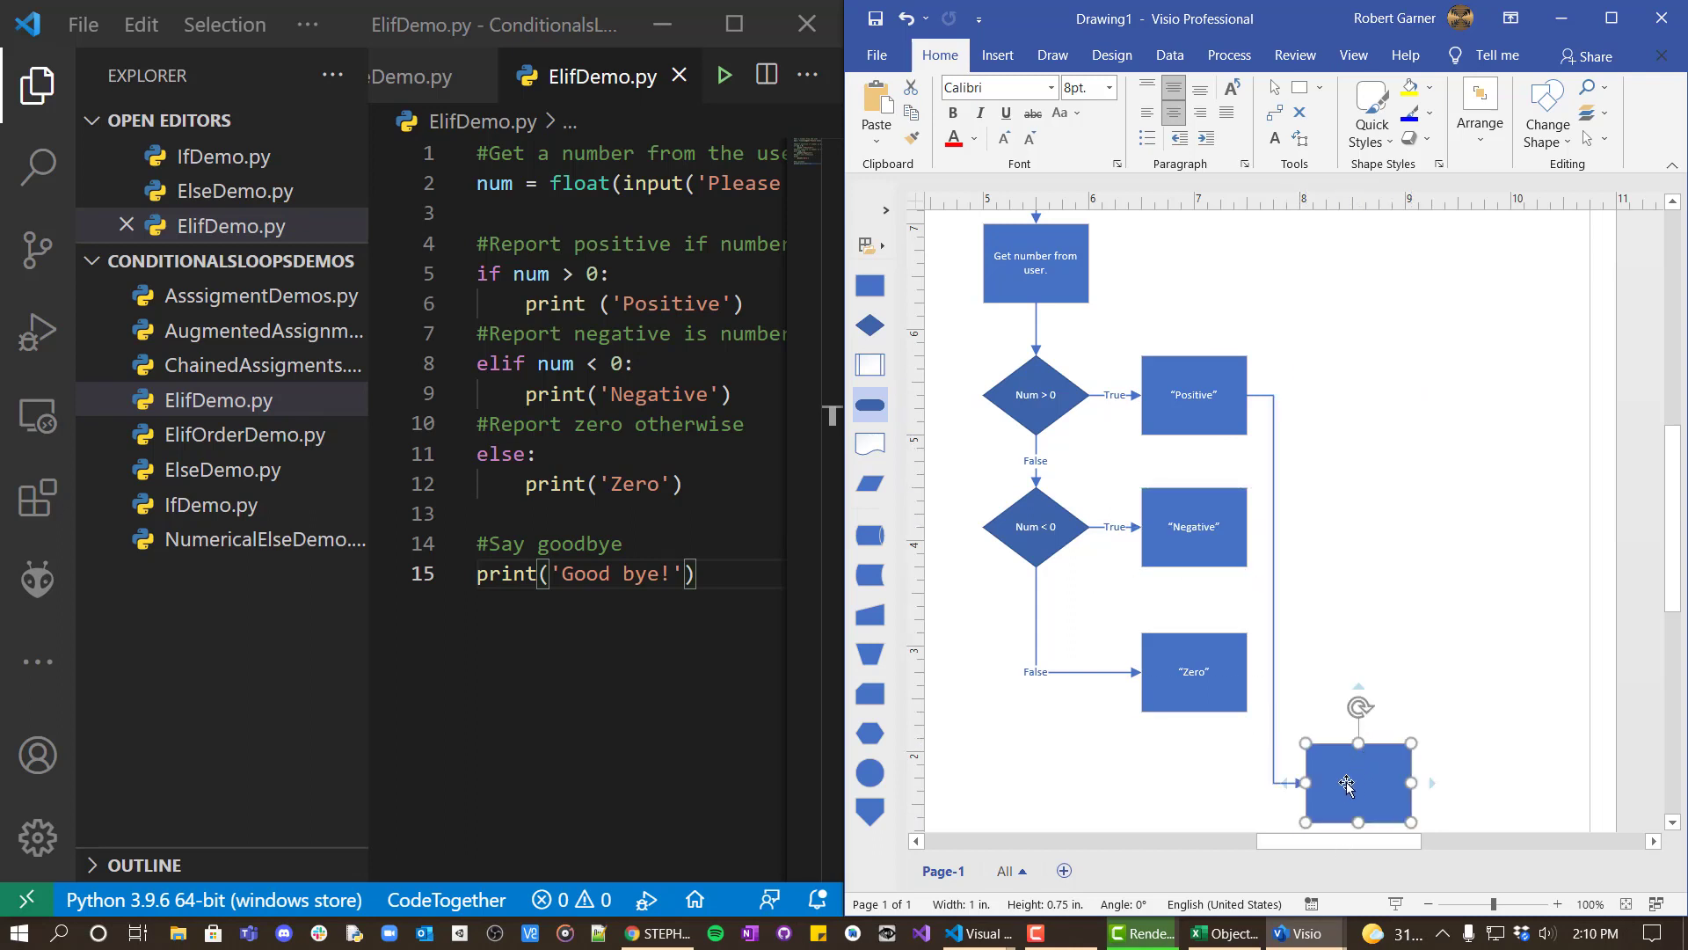
Step: Label the new process box "Goodbye", with the word enclosed in double quotation marks
double_click(1374, 781)
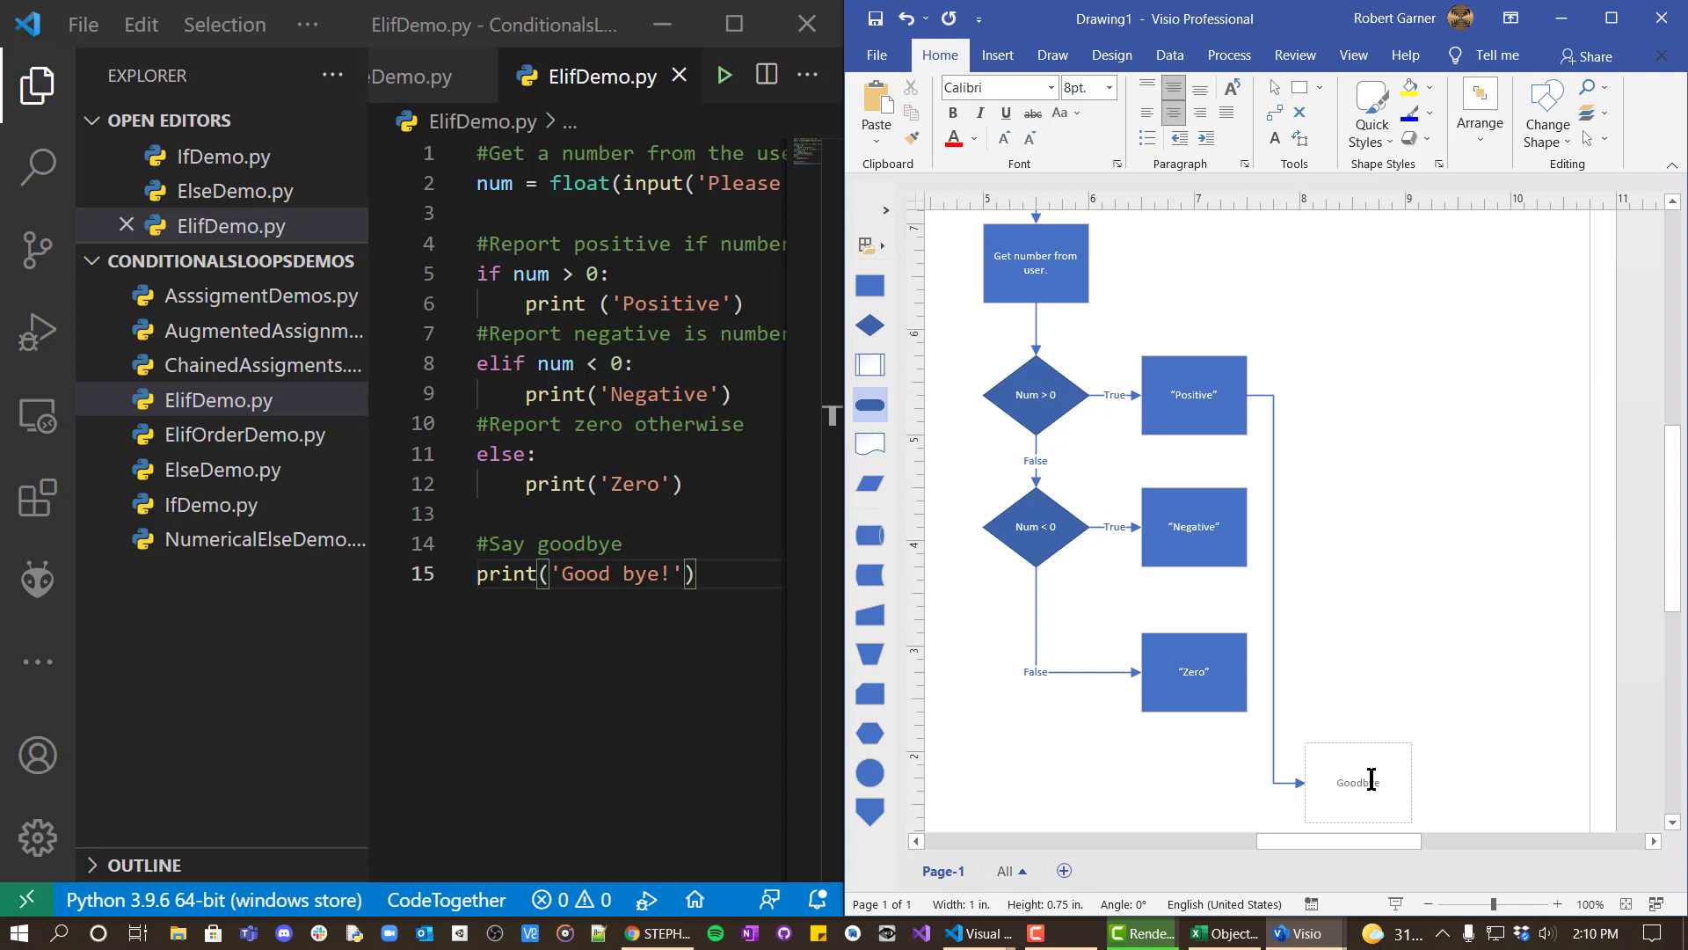
type("\"")
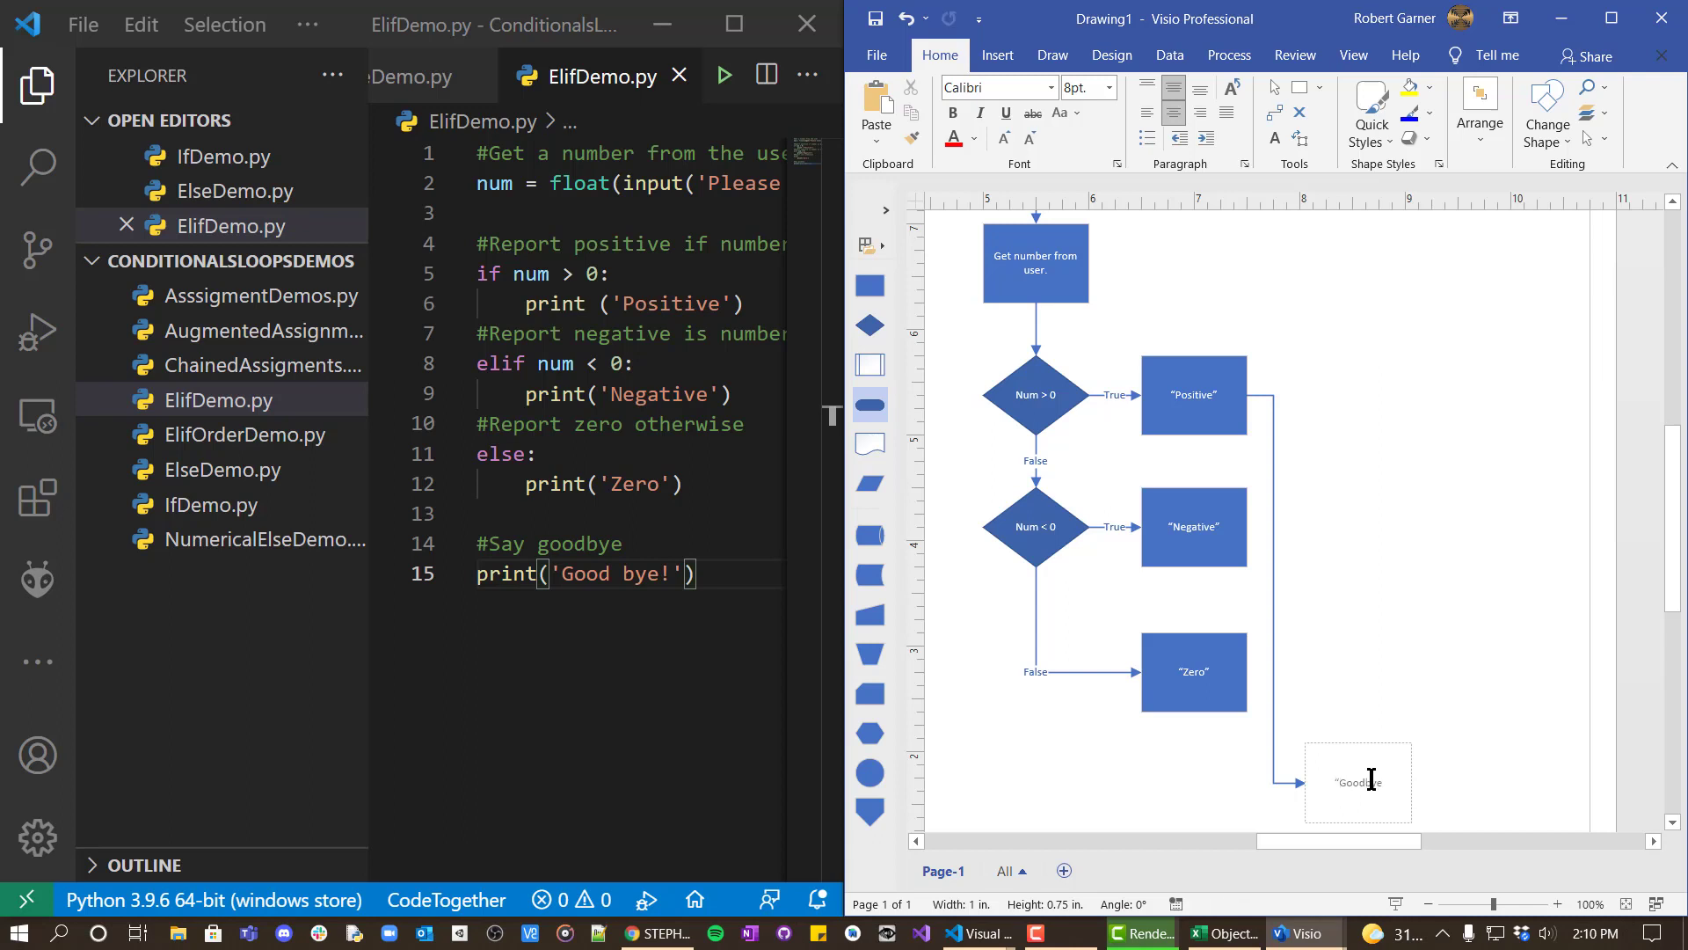
left_click(1483, 746)
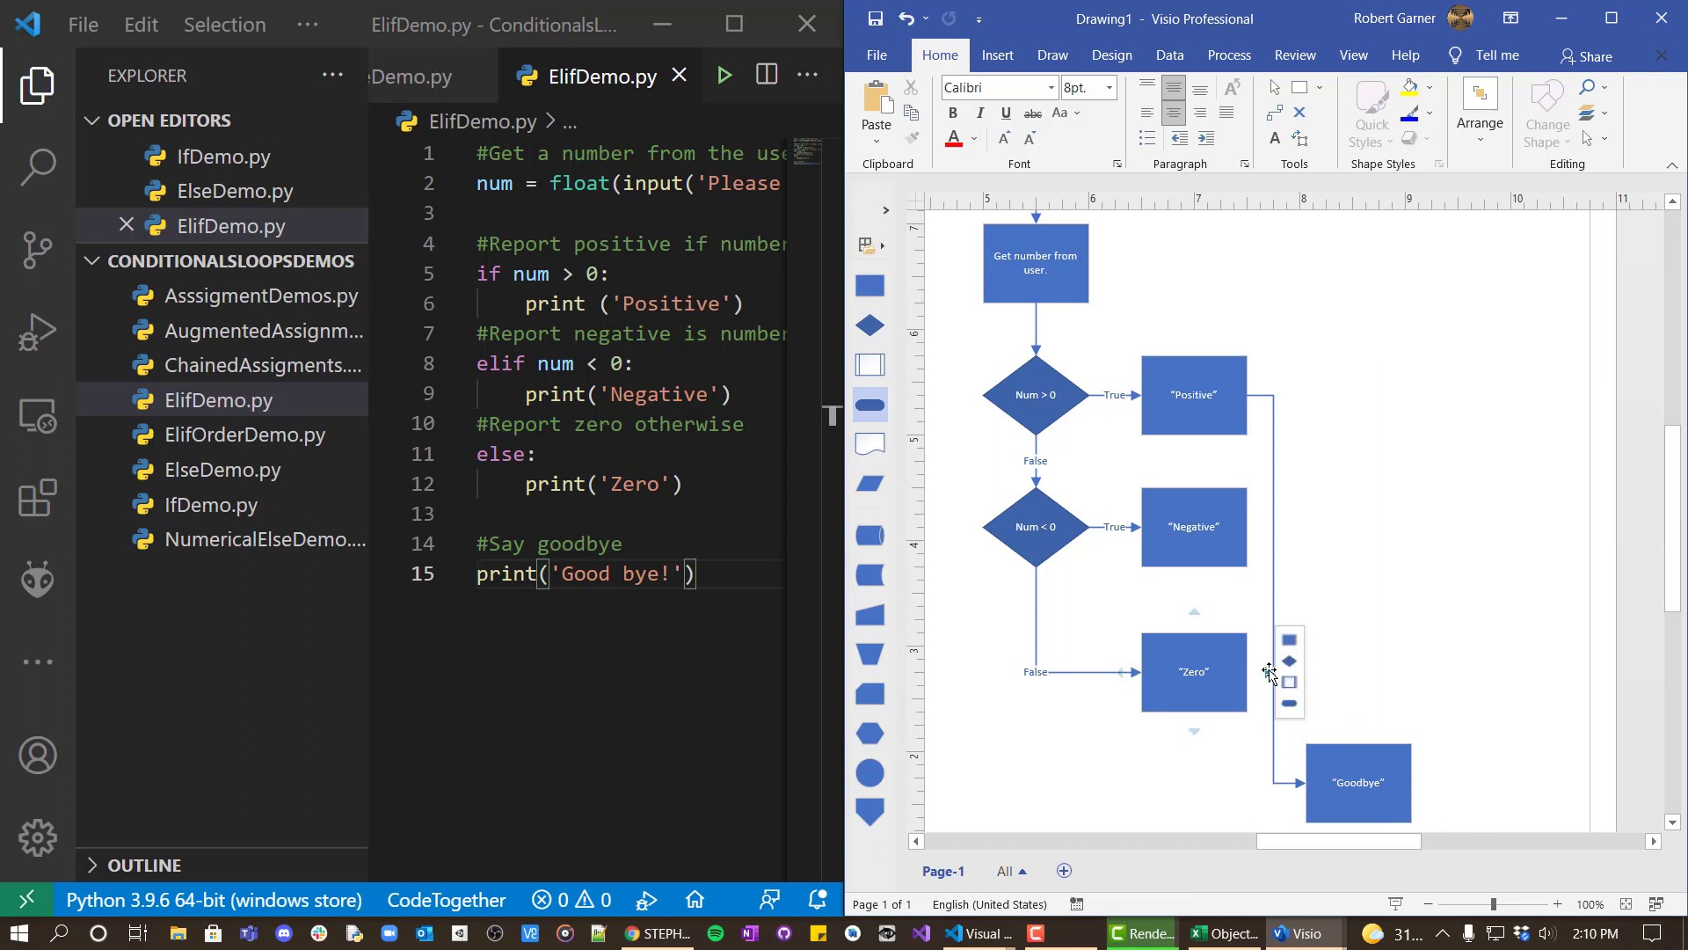
Step: Route connectors from the right sides of the Positive, Negative and Zero boxes into the top of the Goodbye box
left_click_drag(1309, 788, 1359, 743)
left_click(1297, 785)
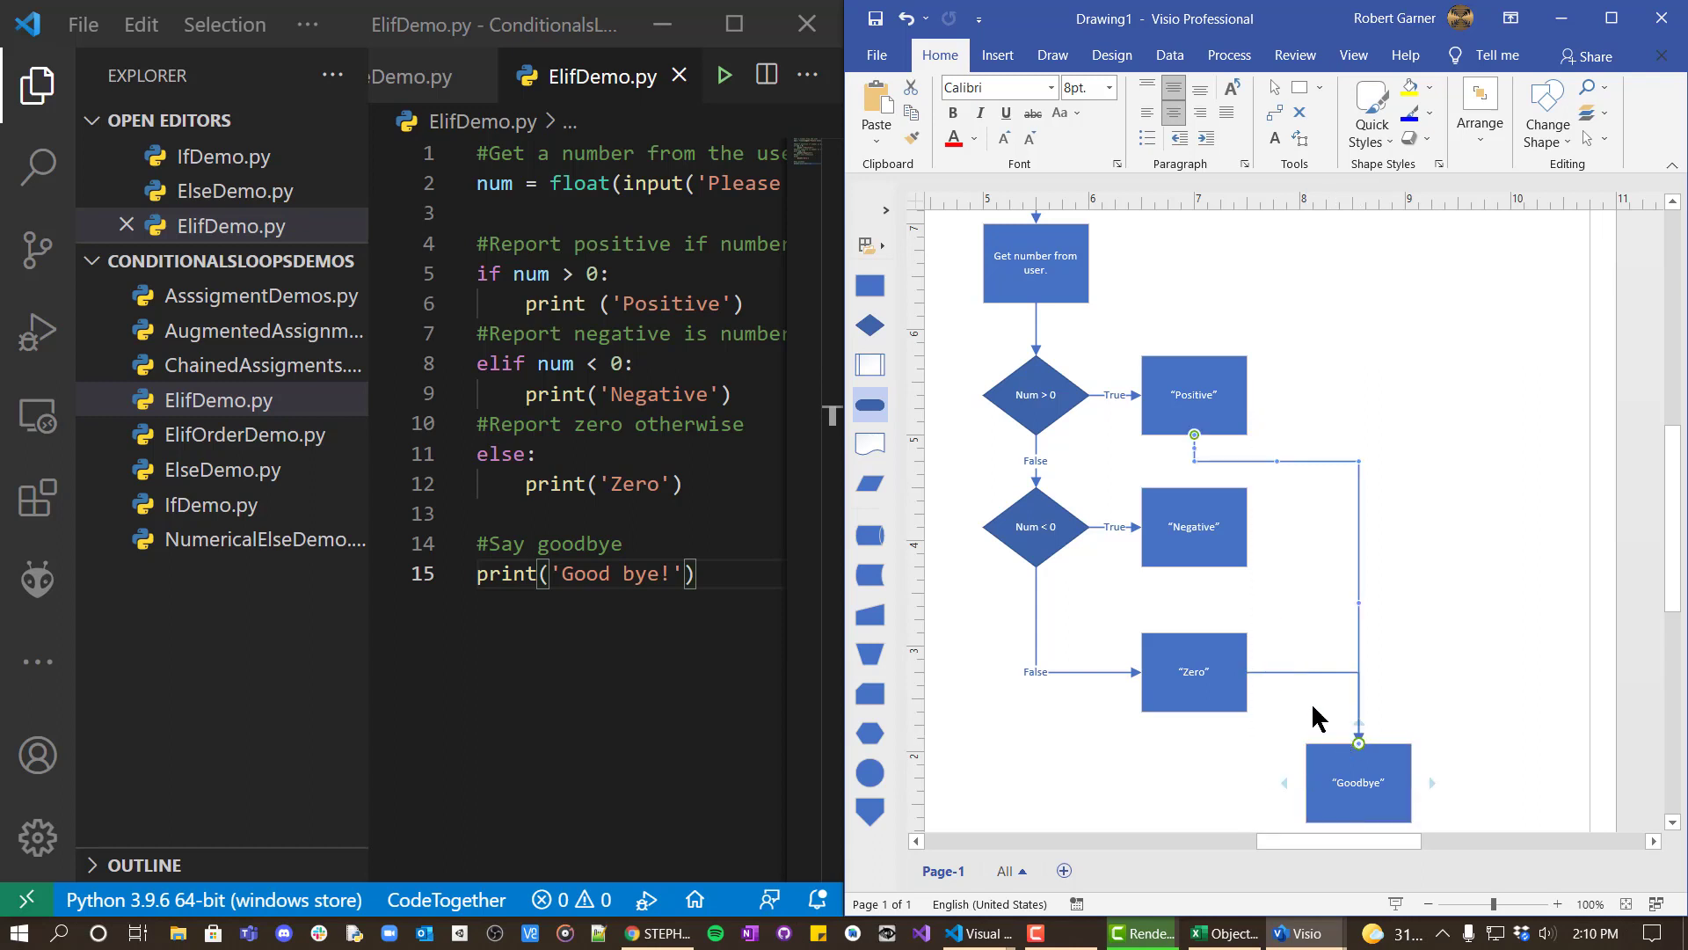
left_click_drag(1266, 527, 1350, 685)
left_click_drag(1358, 744, 1359, 744)
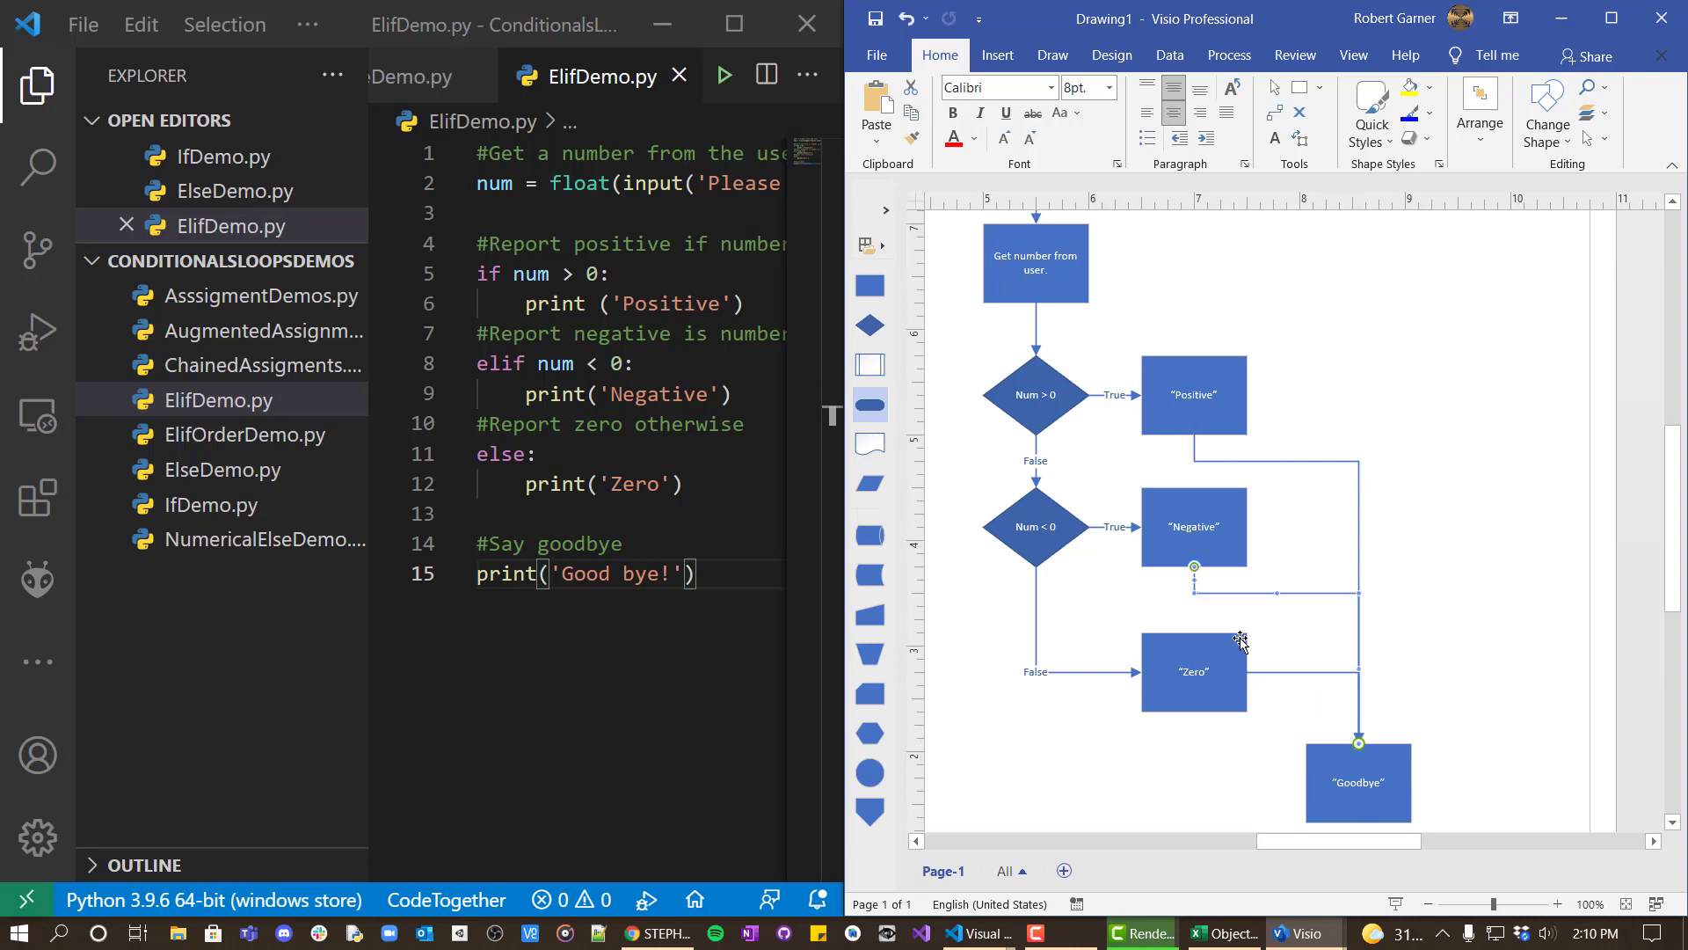
left_click_drag(1194, 567, 1250, 527)
left_click_drag(1195, 461, 1247, 395)
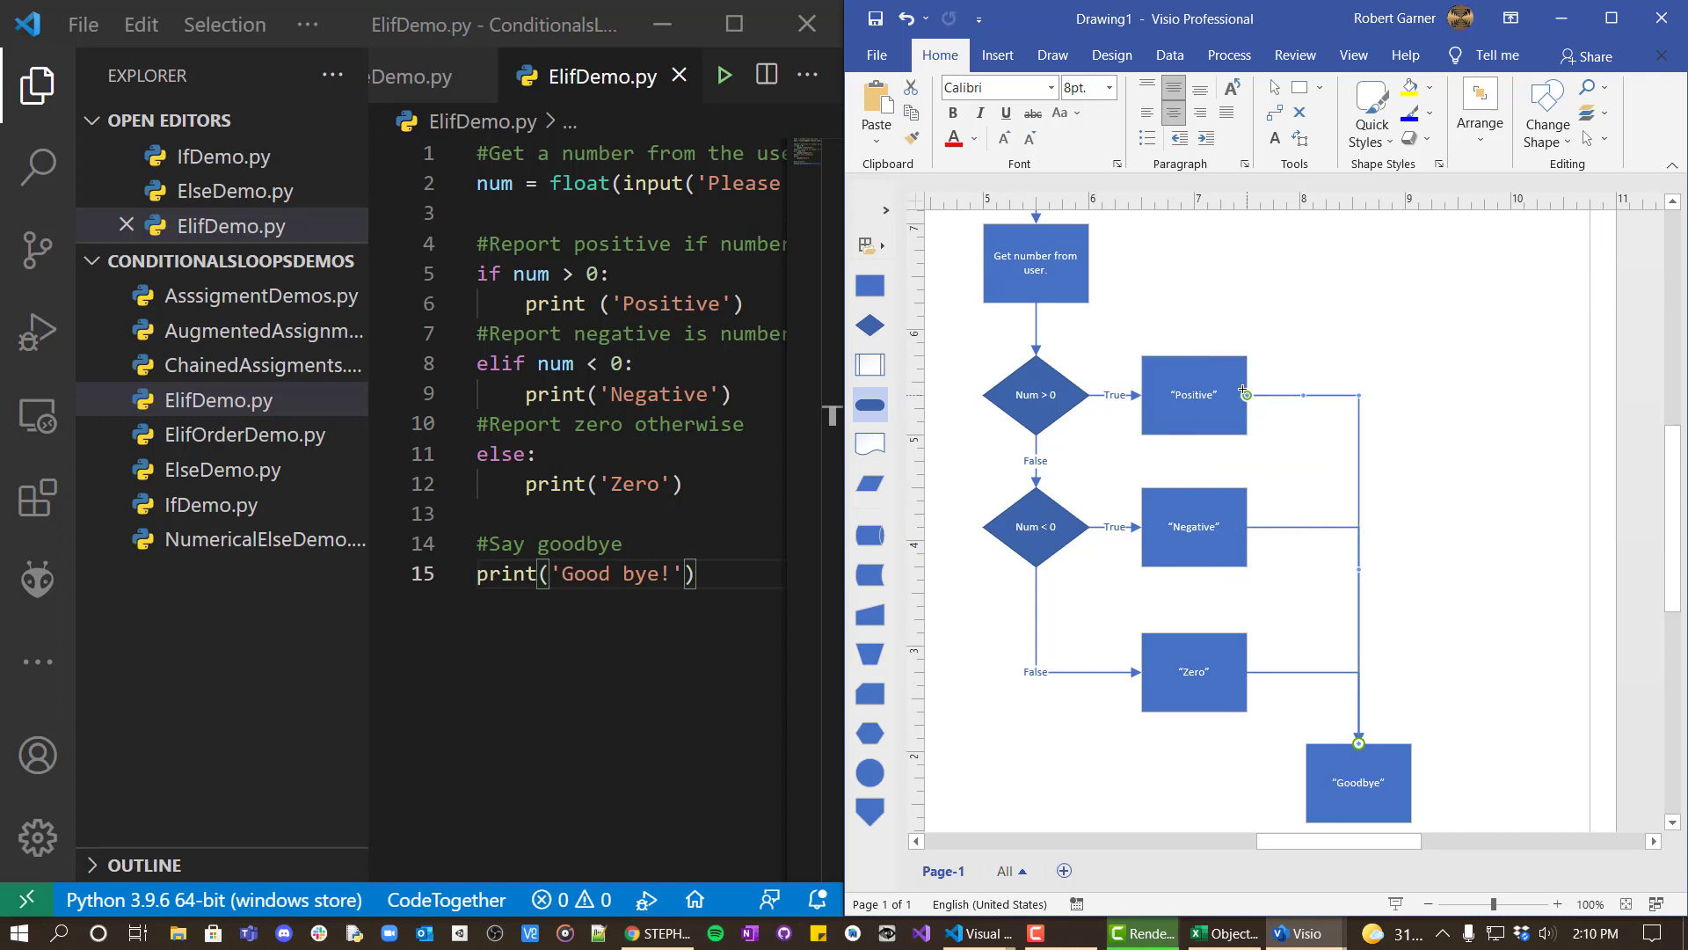
Step: Add a terminator shape connected below the Goodbye box and label it End
scroll(1427, 482, "down", 2)
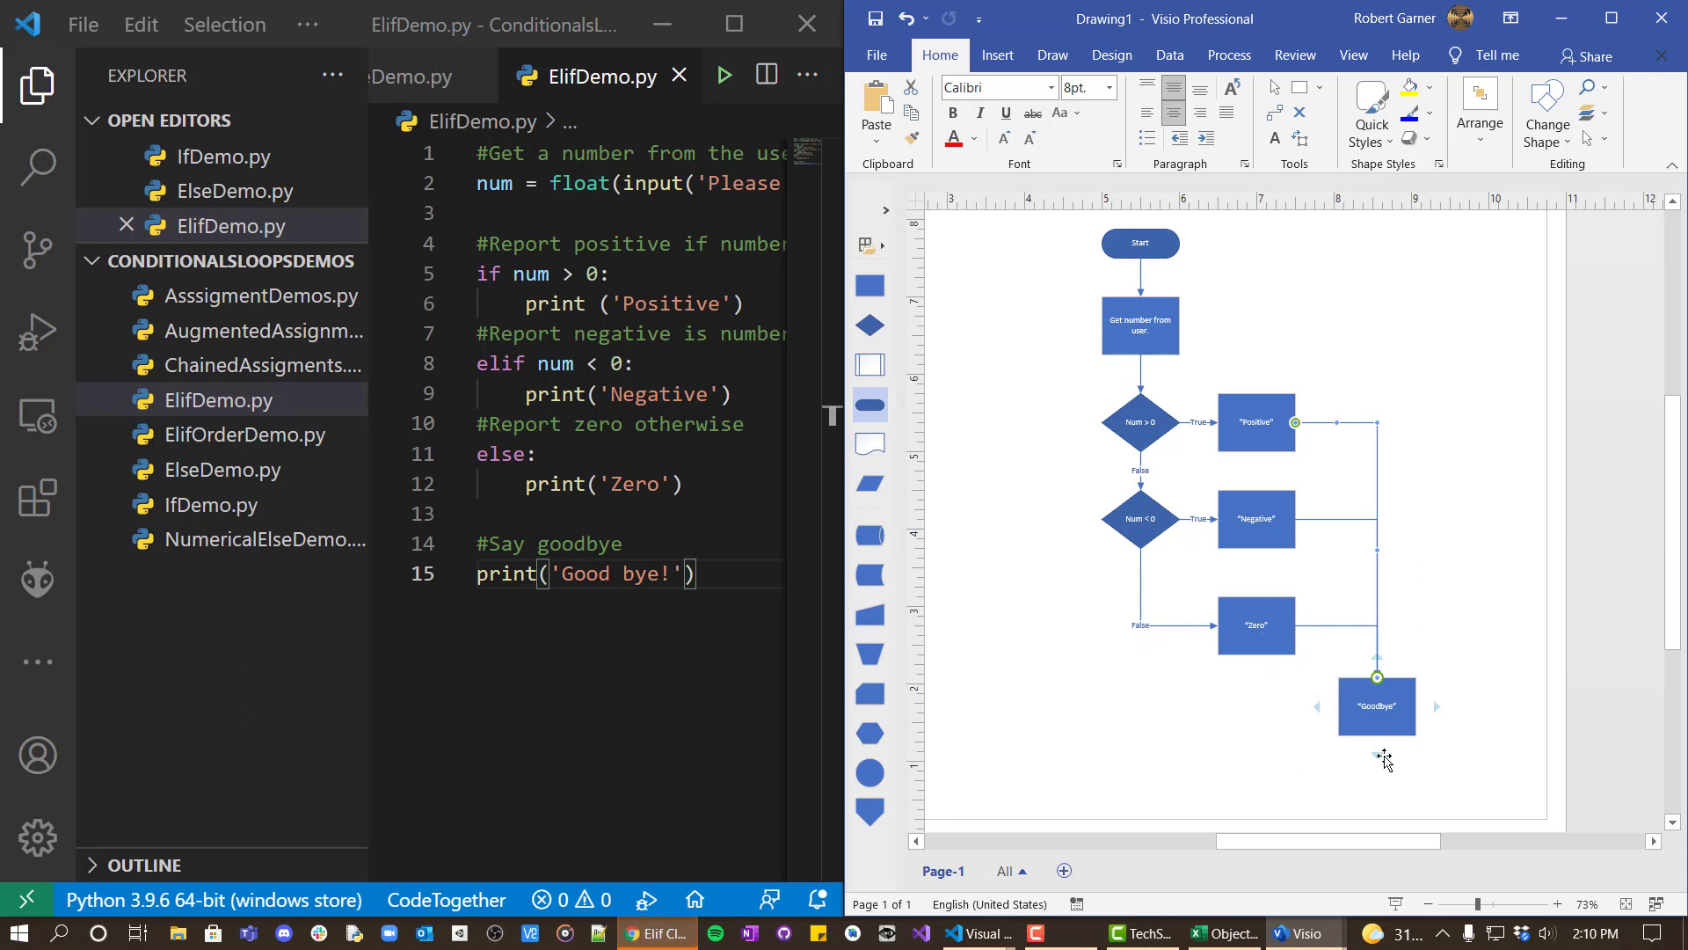
mouse_move(1377, 754)
left_click(1415, 782)
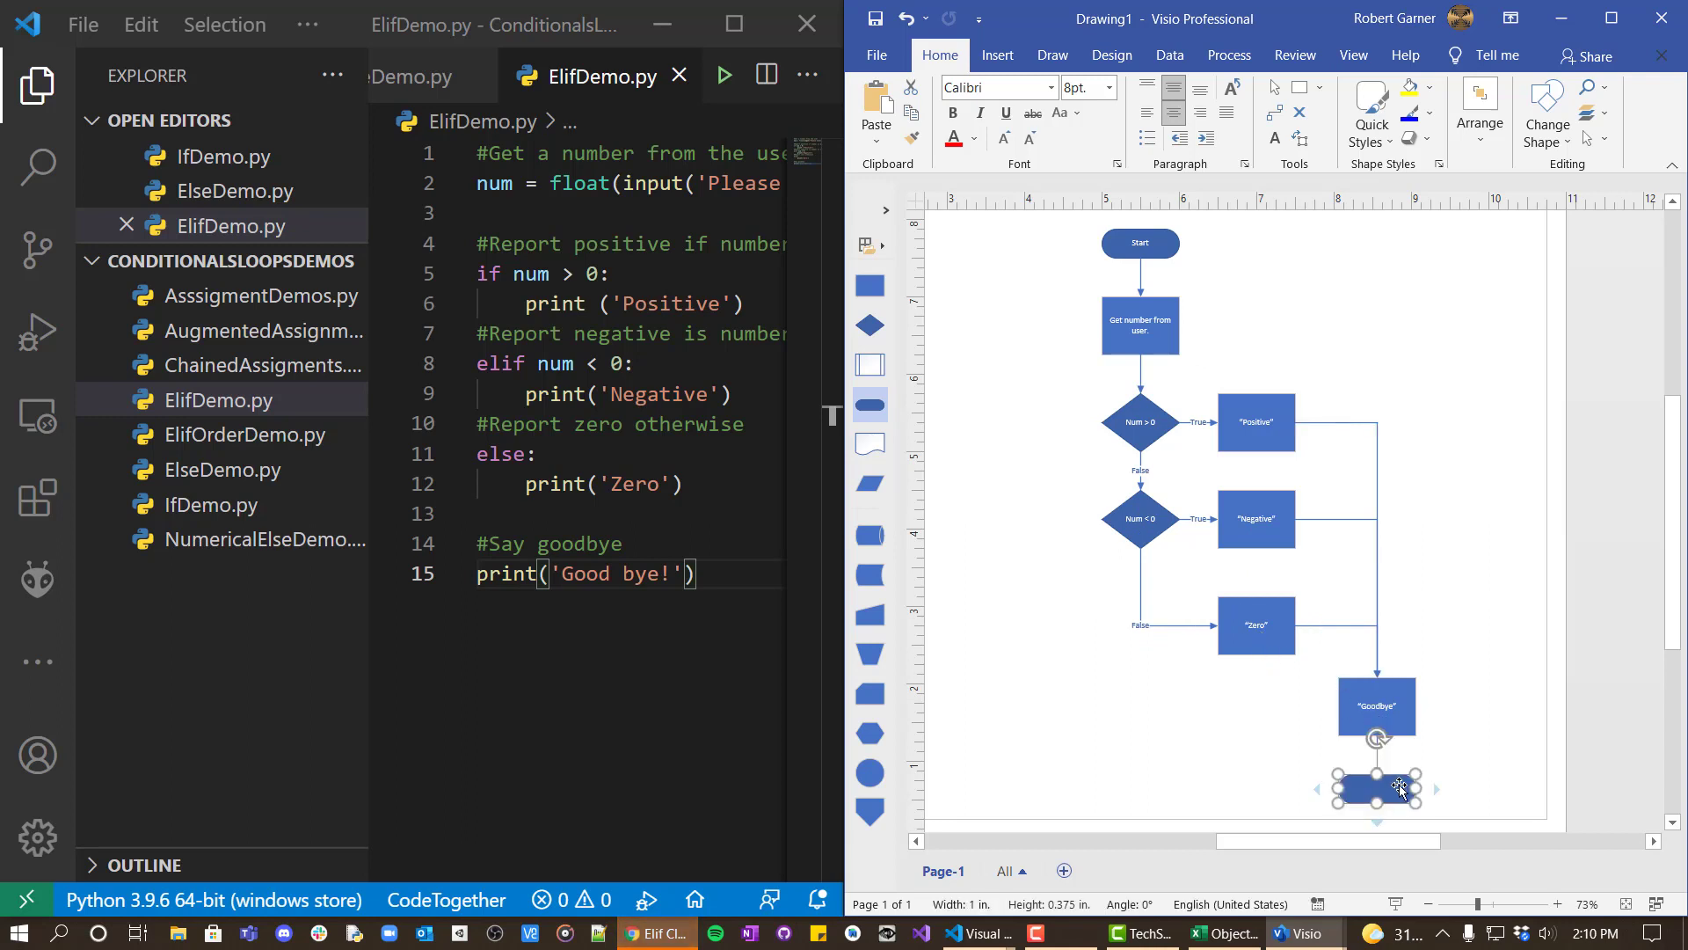
double_click(1400, 784)
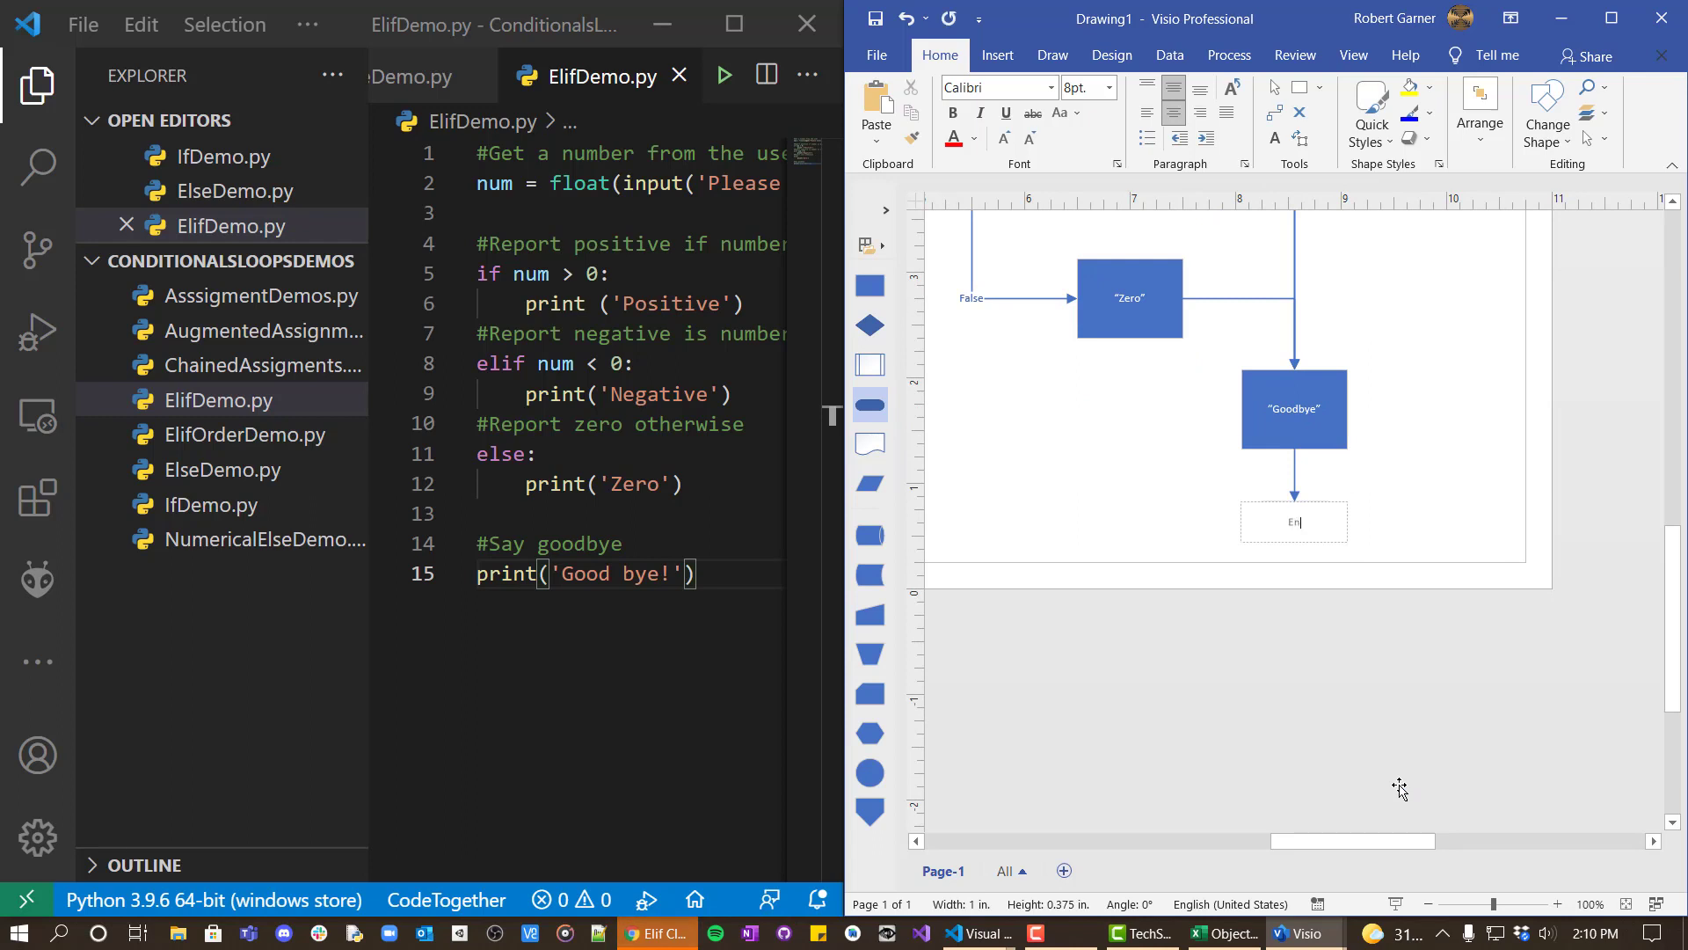
left_click(1368, 698)
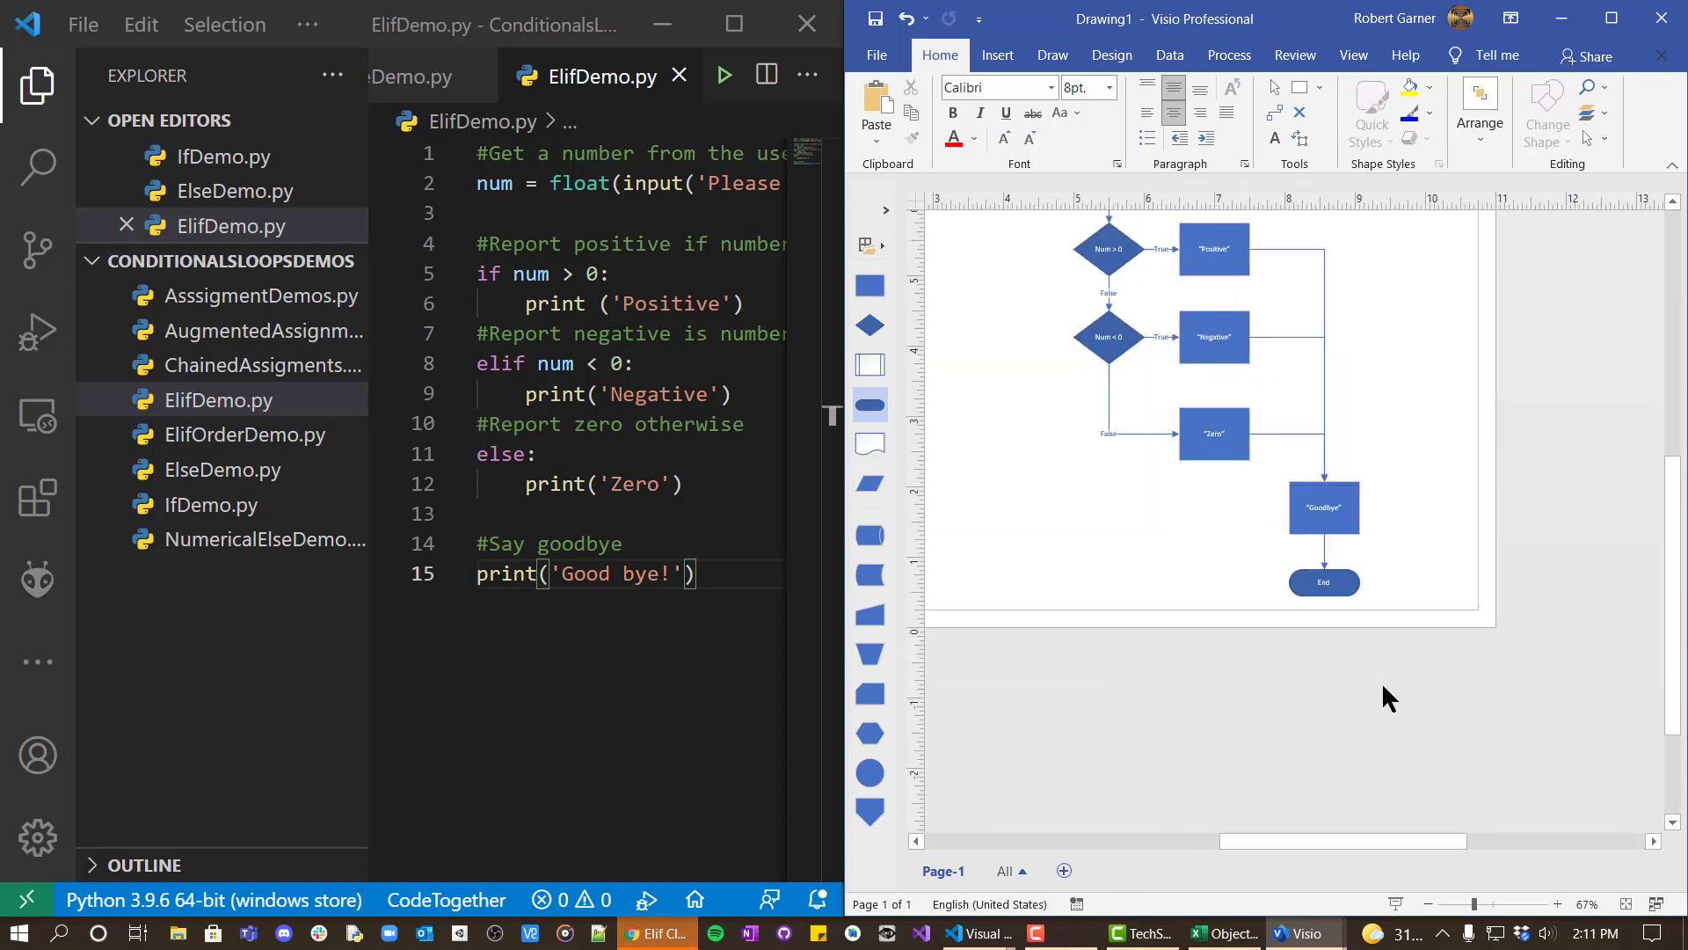
Step: Collapse the ribbon and bring the whole flowchart, from Start to End, into view to review it
scroll(1380, 683, "down", 1)
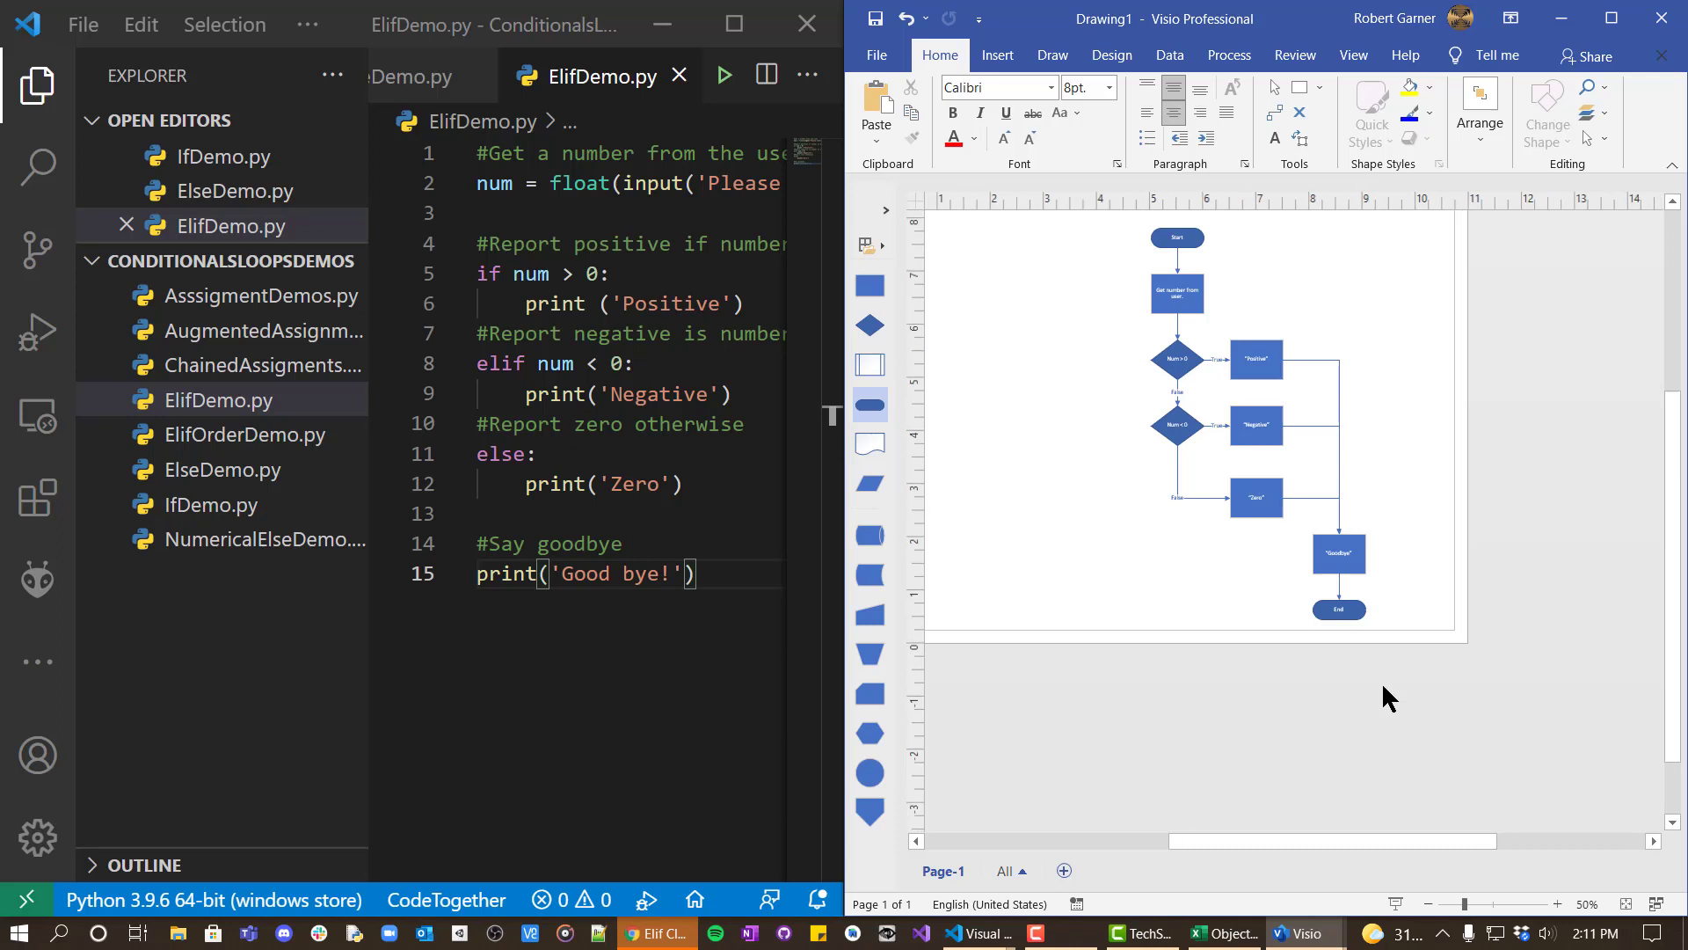
left_click(1671, 168)
scroll(1561, 347, "up", 1)
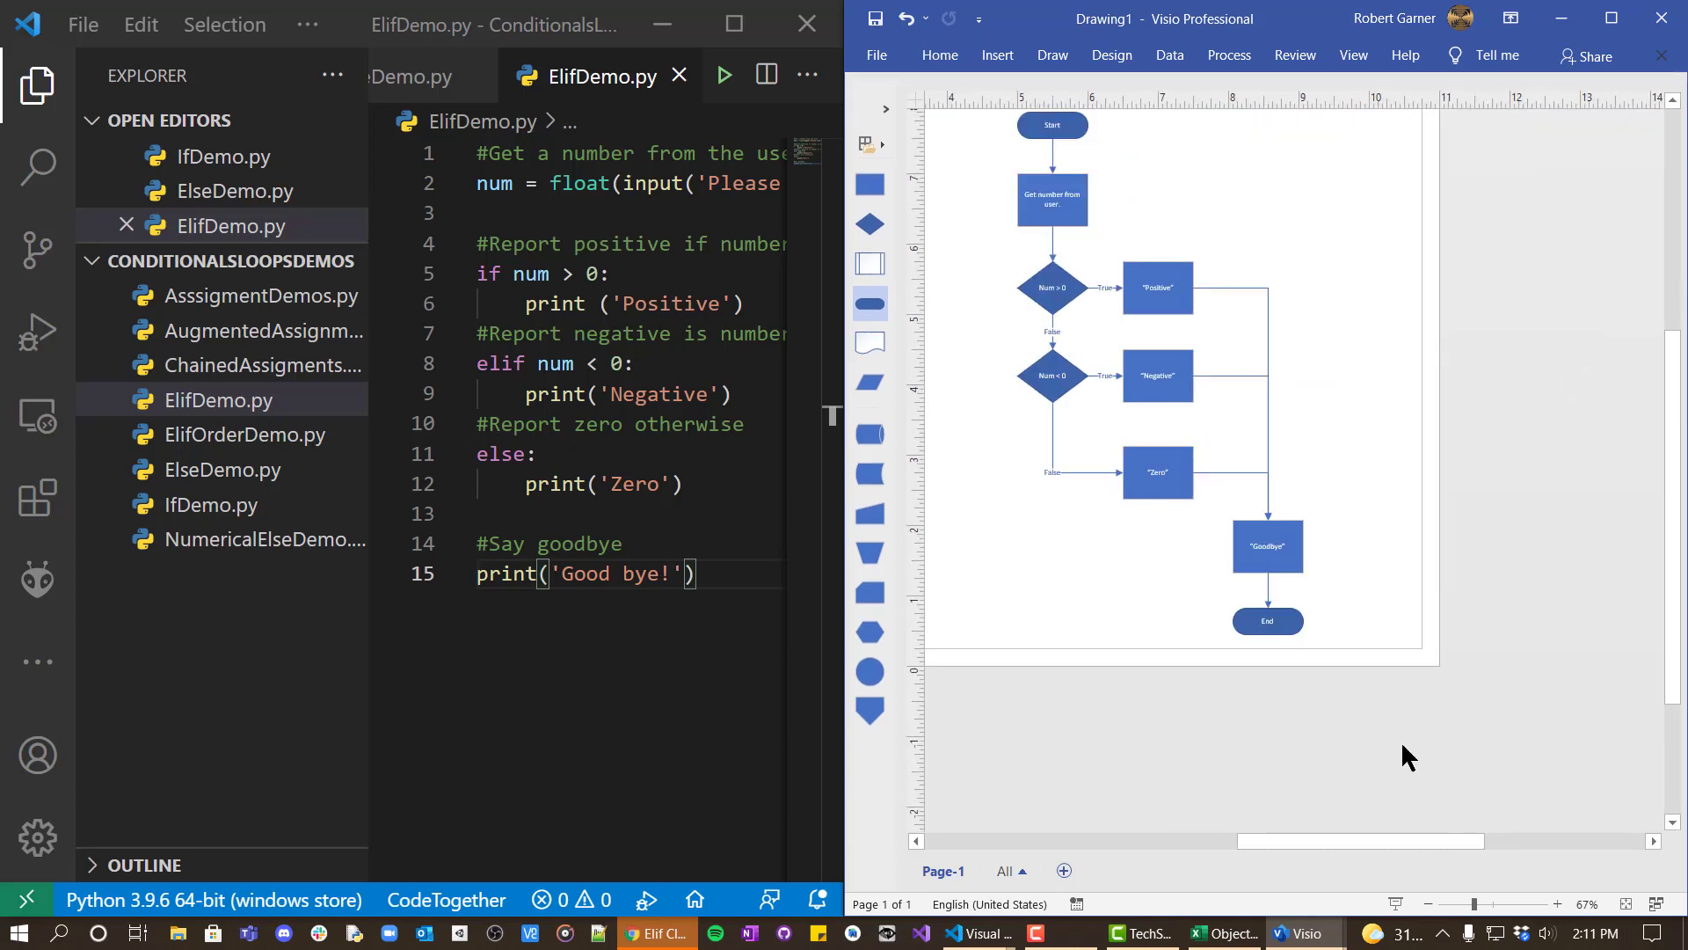
scroll(1654, 524, "up", 2)
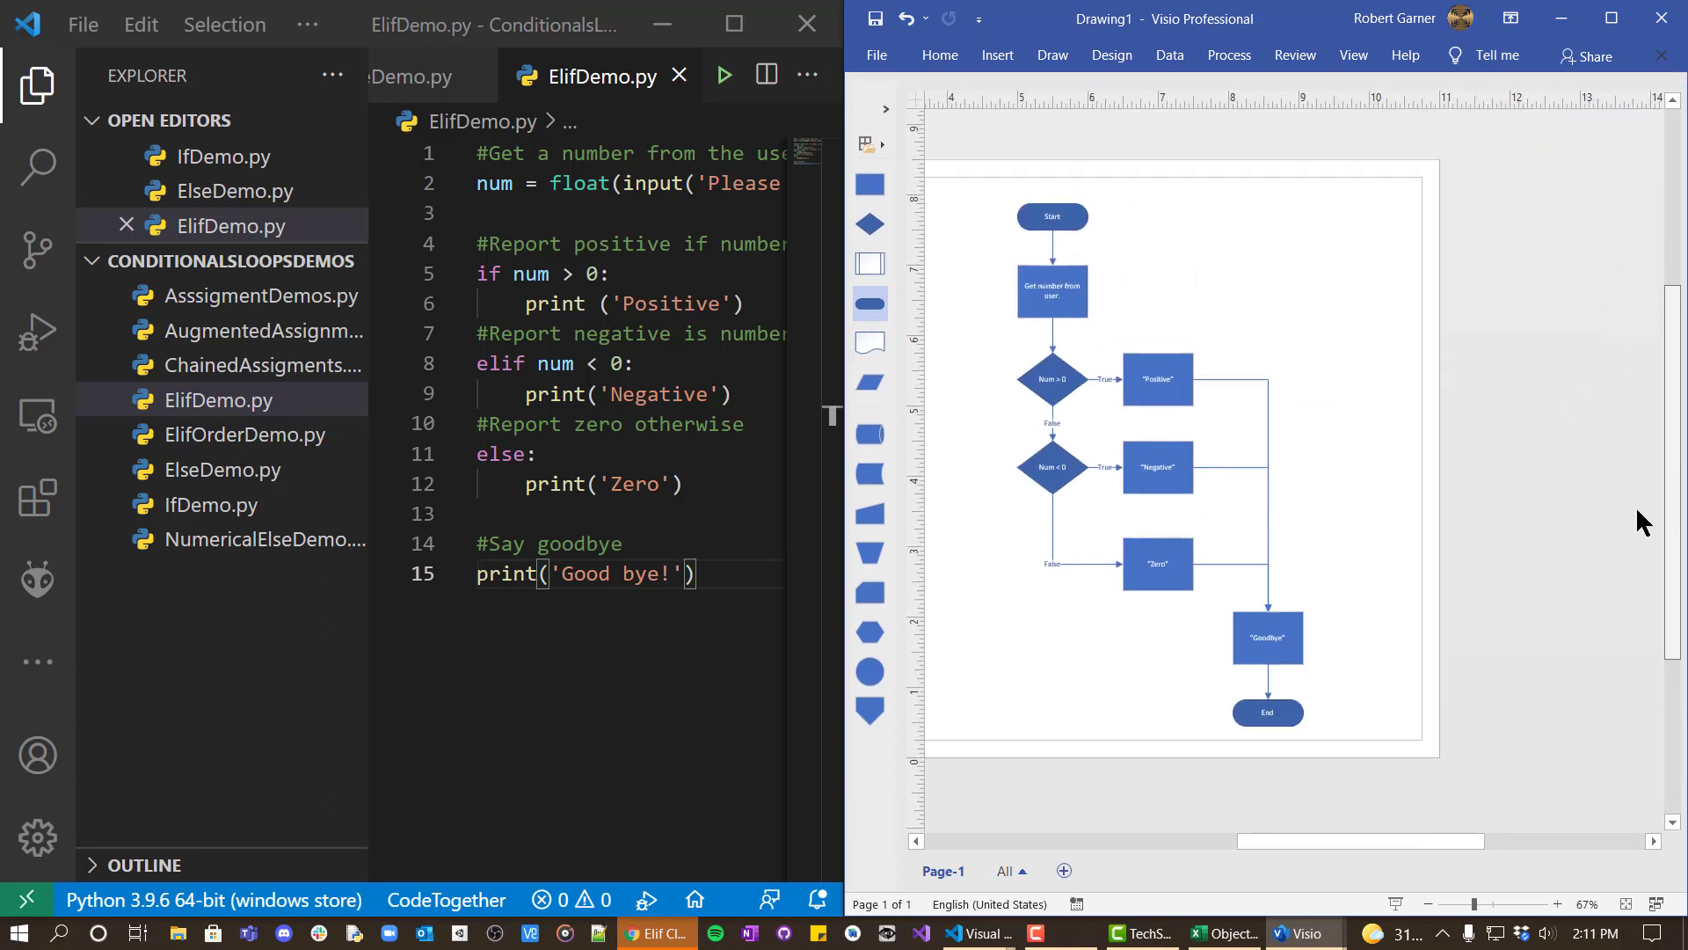
left_click_drag(1412, 840, 1350, 841)
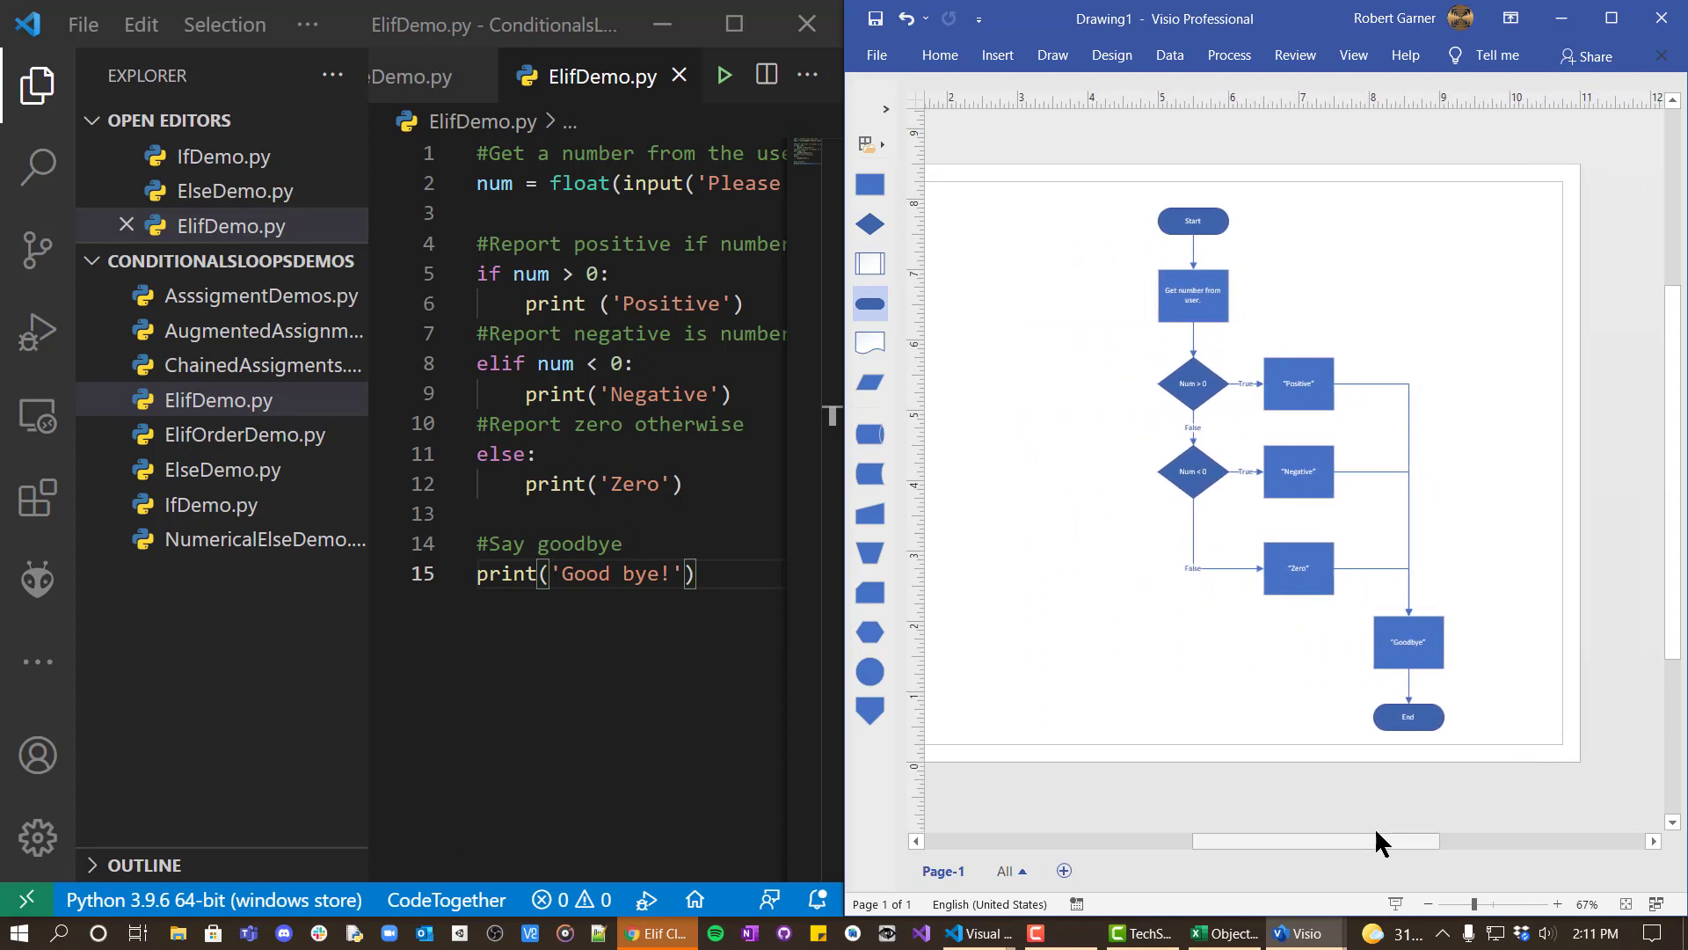
scroll(1430, 714, "up", 2)
scroll(1430, 714, "down", 2)
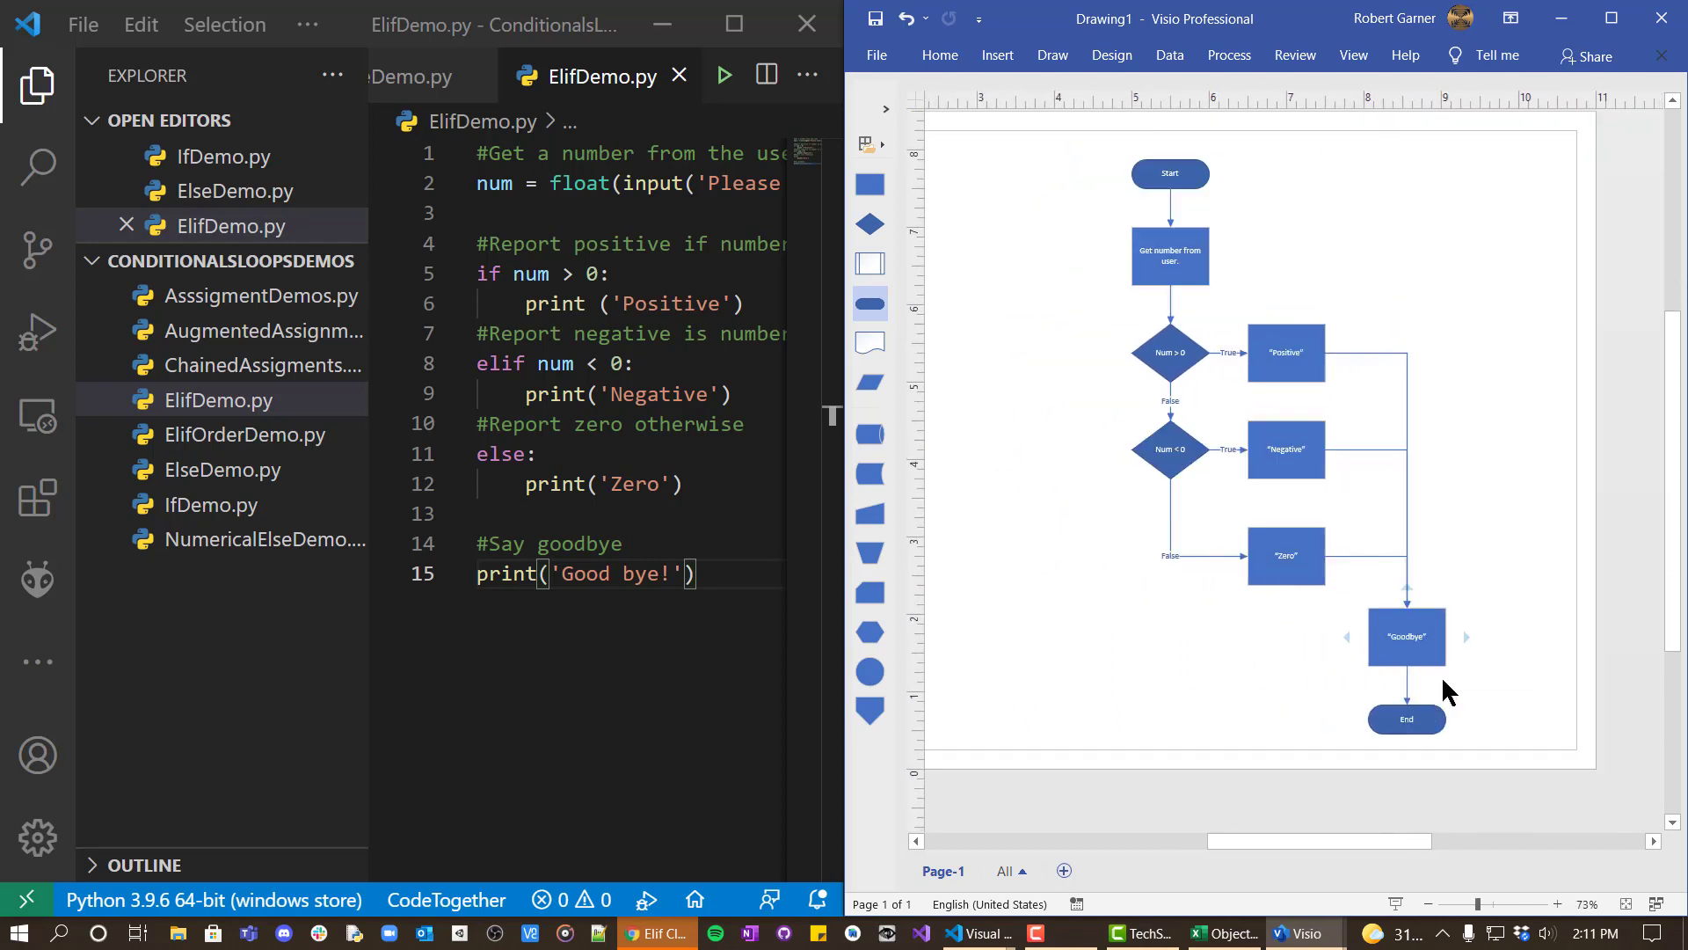
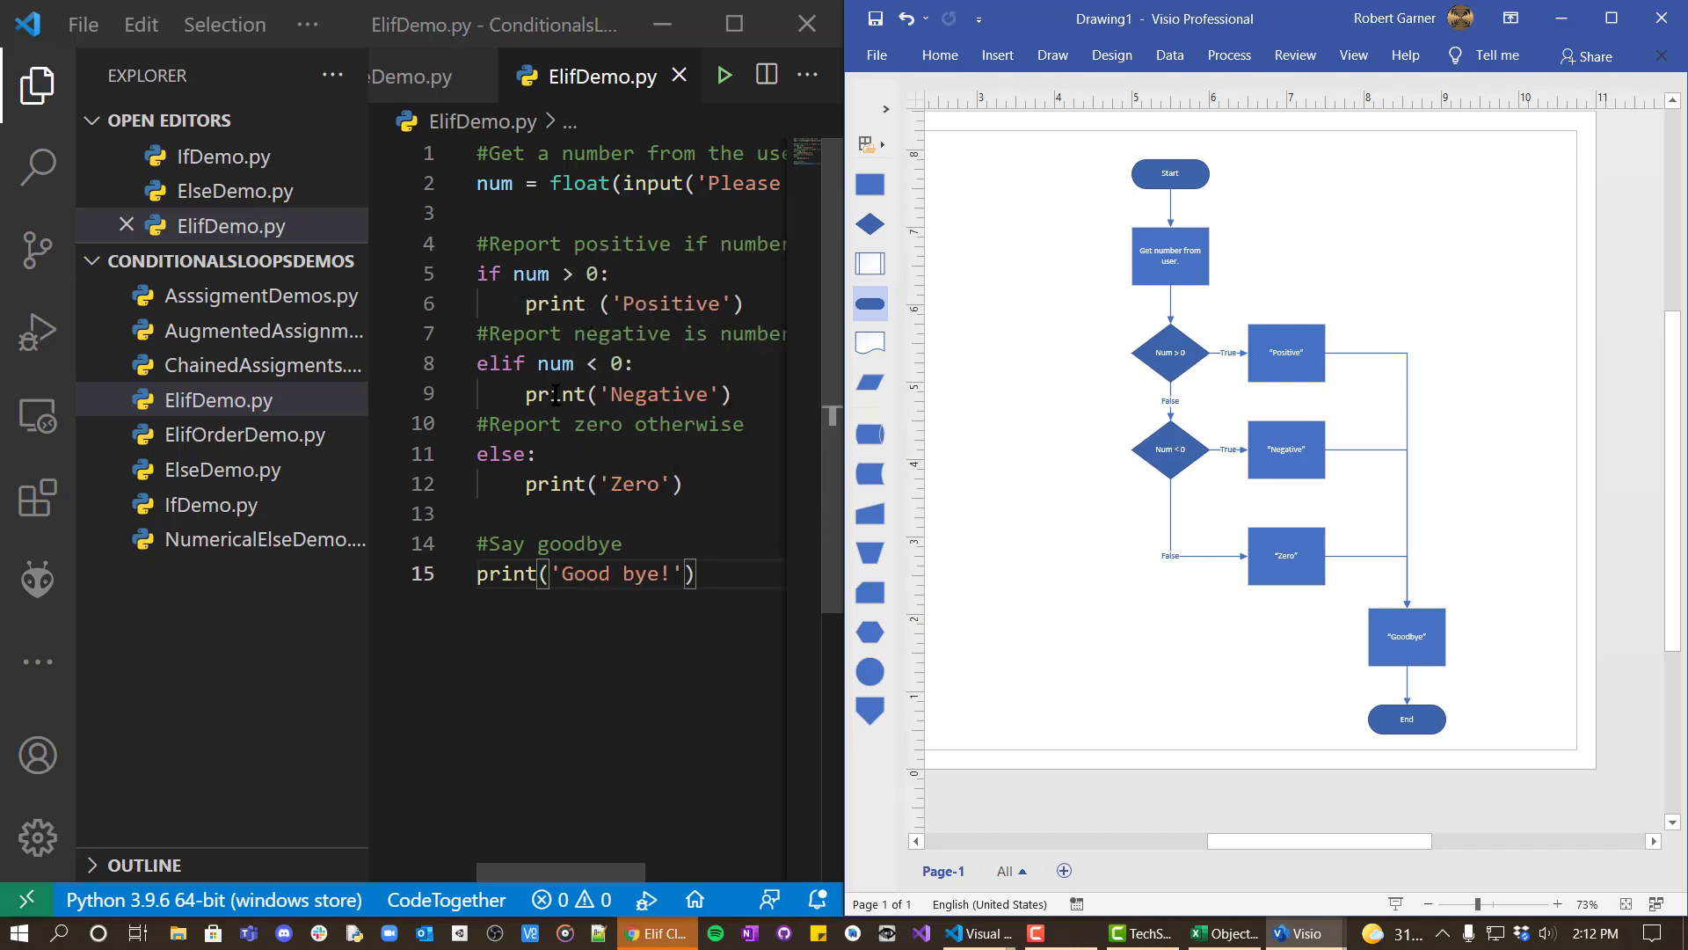
mouse_move(556, 394)
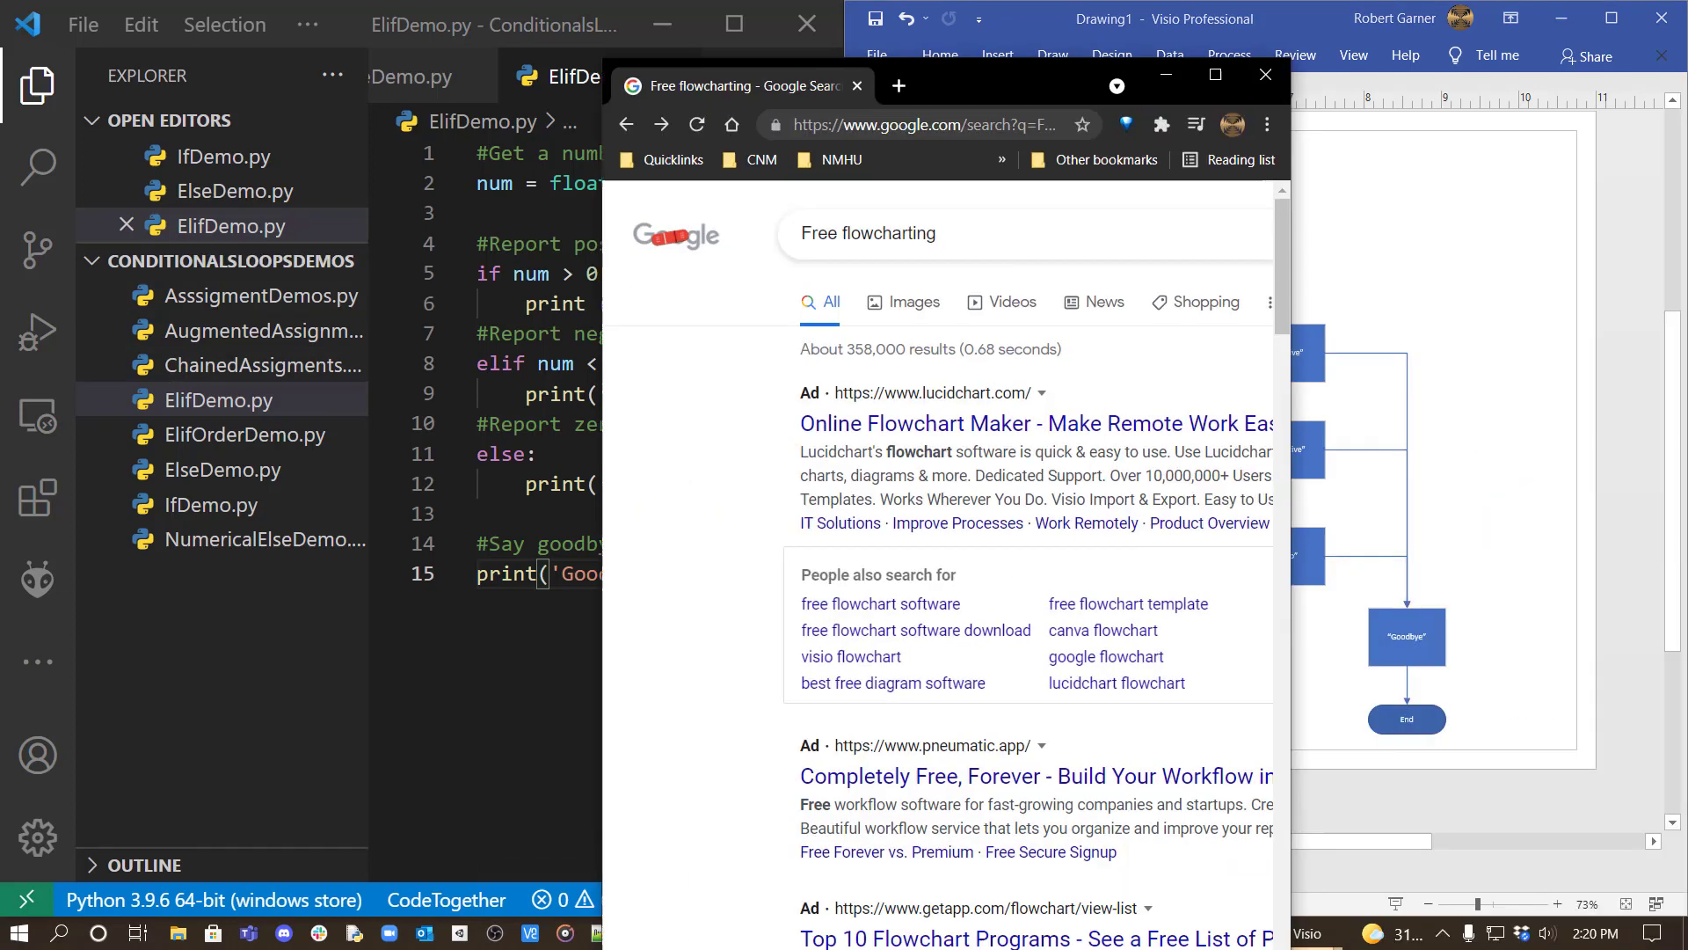
Step: Switch to Chrome, maximise its window and look through the Google results for "Free flowcharting"
left_click_drag(946, 85, 778, 28)
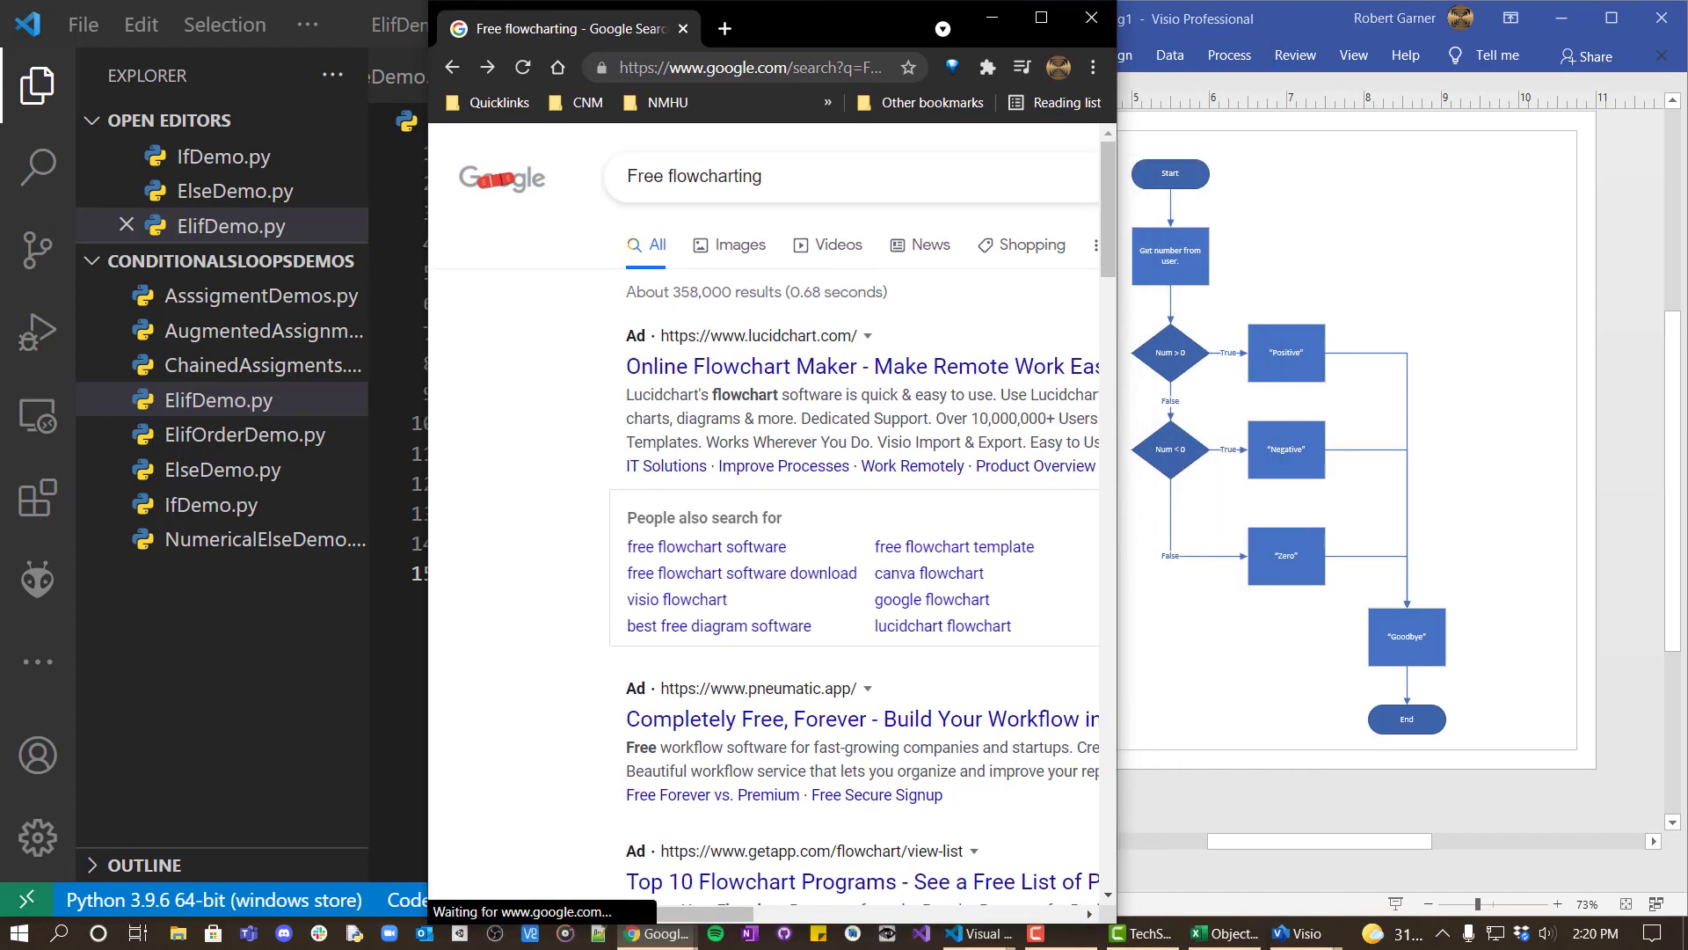
double_click(778, 27)
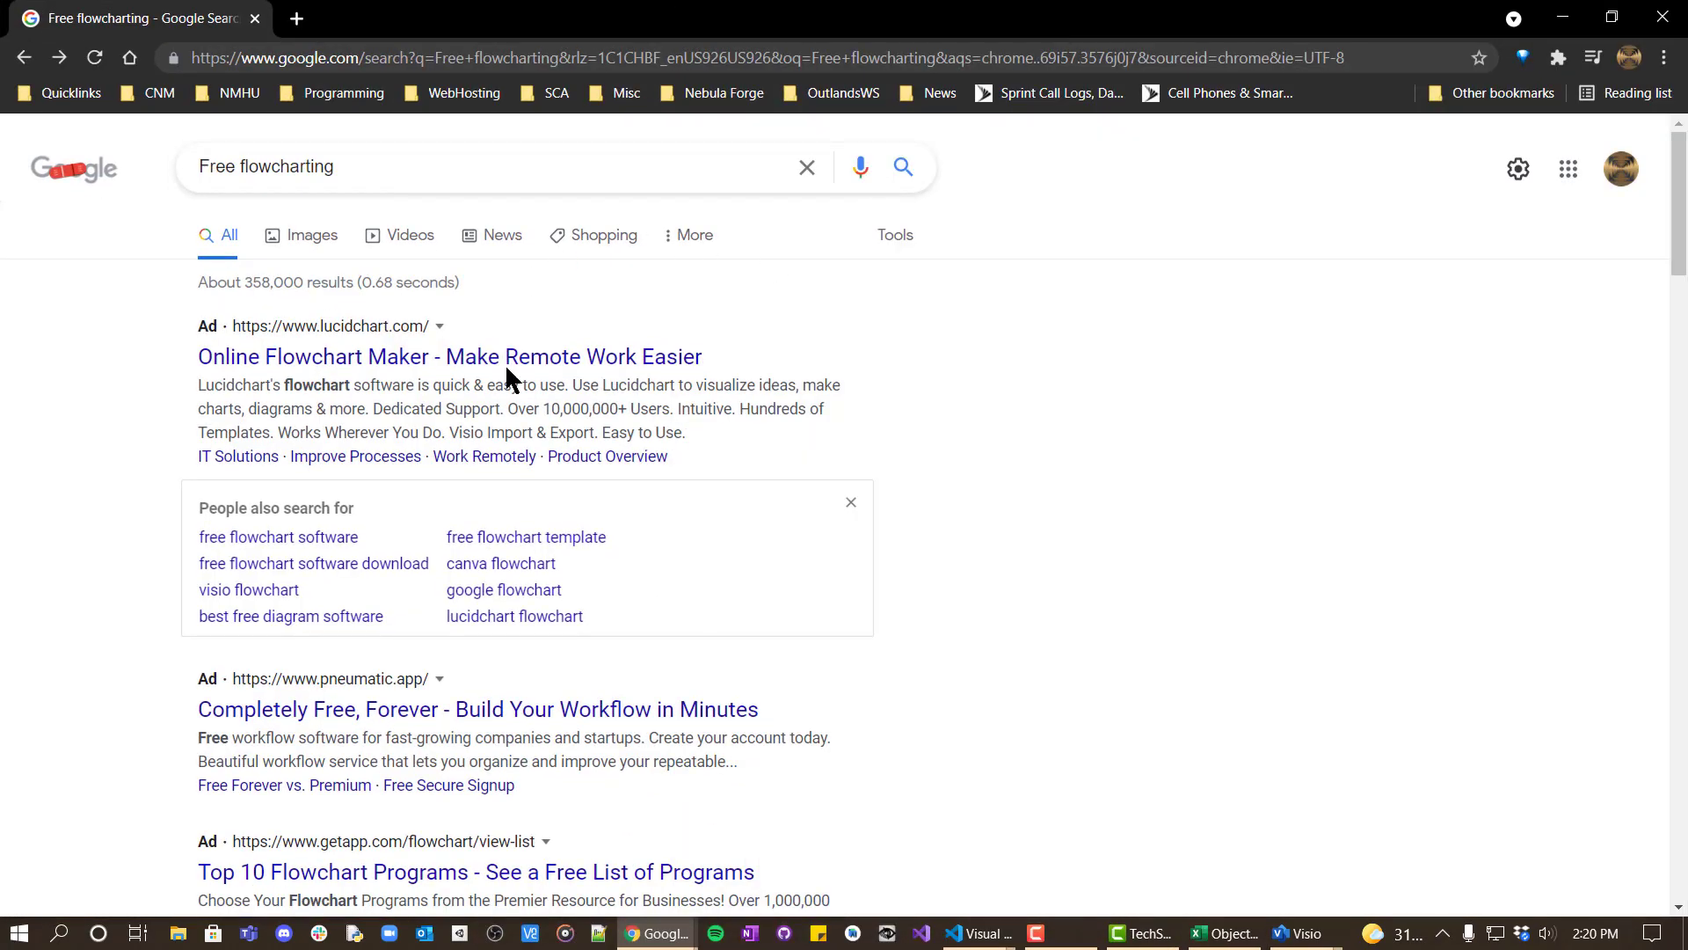
scroll(635, 545, "down", 15)
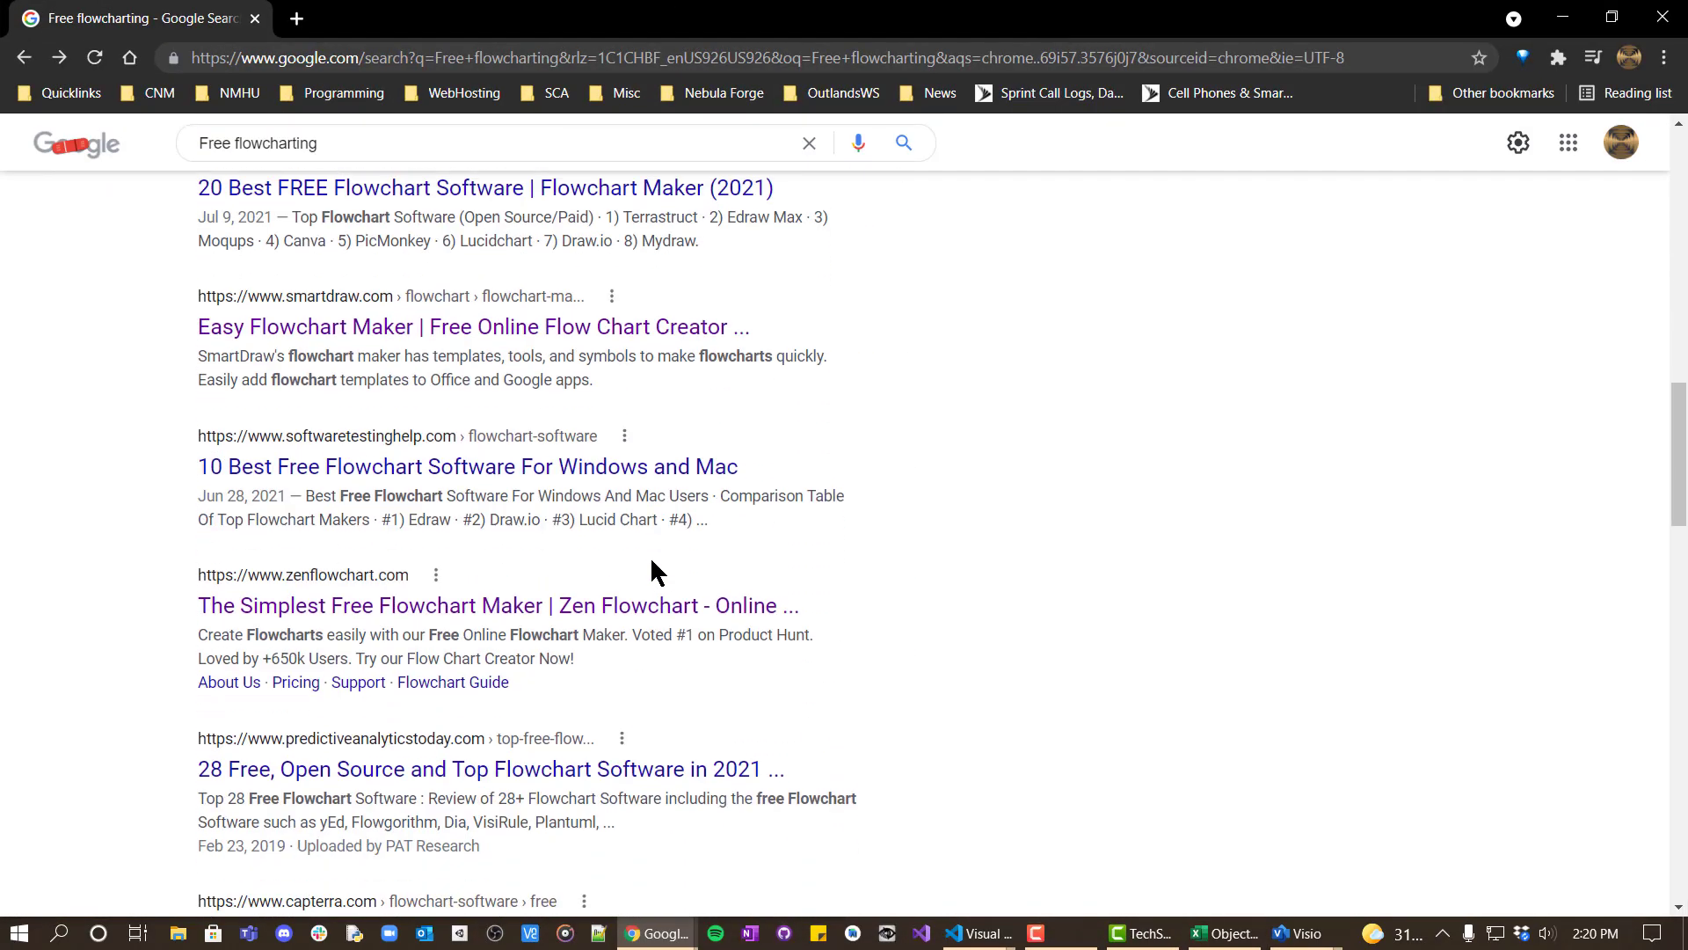
scroll(650, 556, "up", 7)
scroll(651, 556, "up", 8)
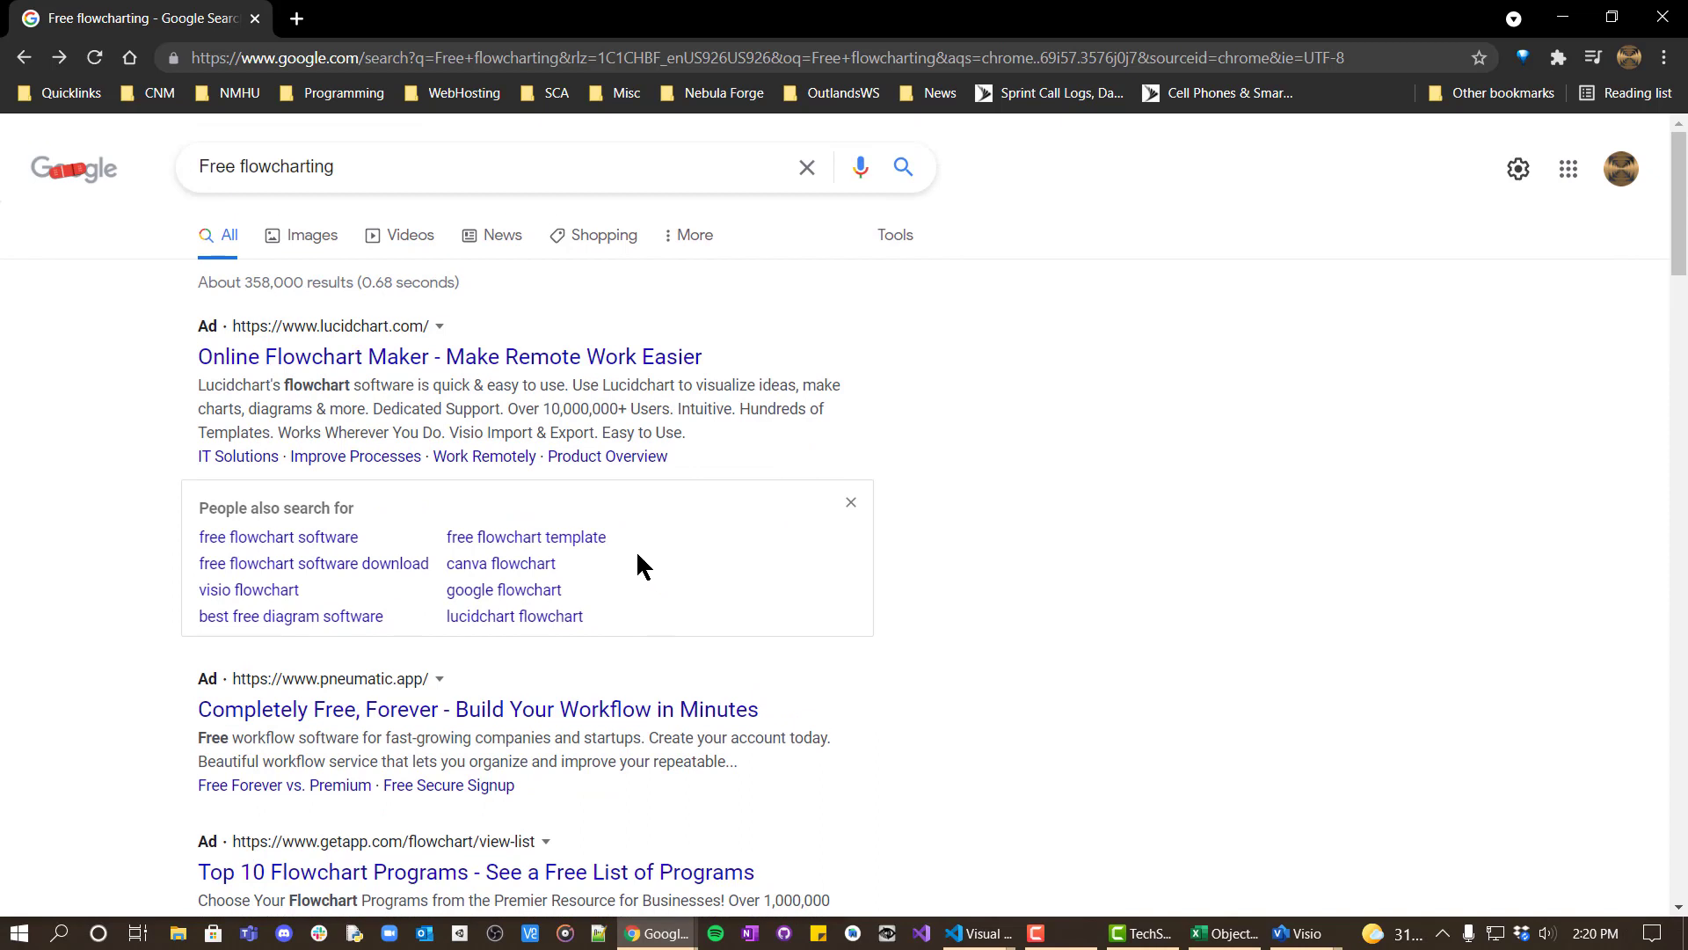
Step: Open the Lucidchart result, then open the "My First Document" diagram and examine its flowchart up close
left_click(453, 358)
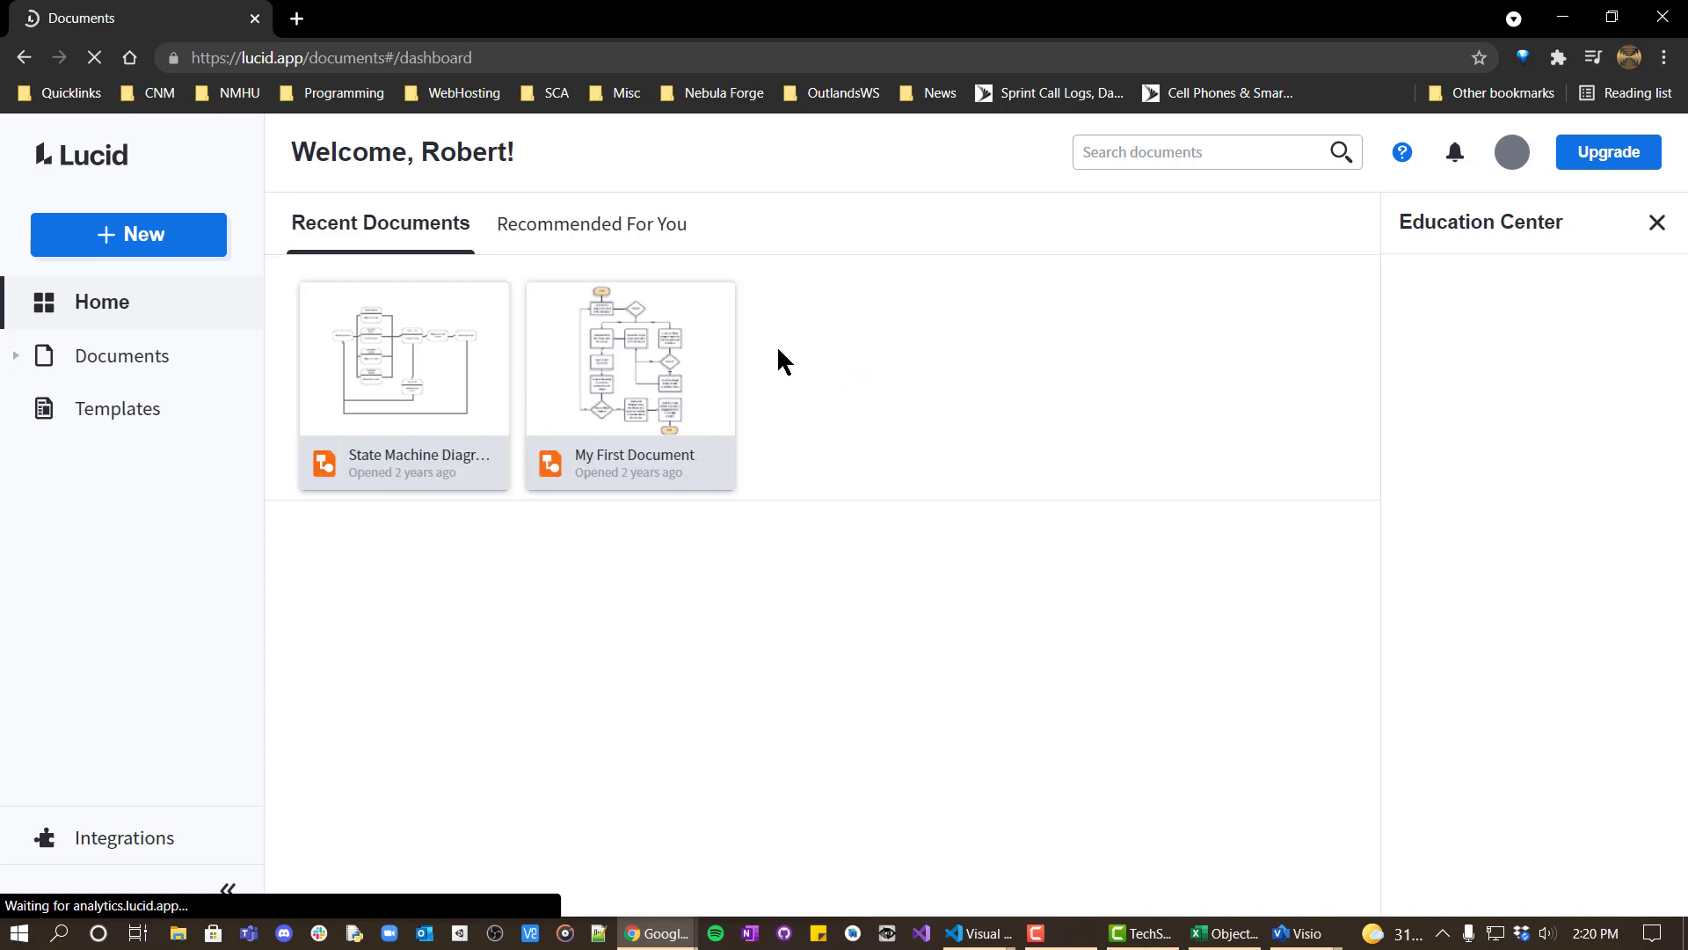
left_click(682, 362)
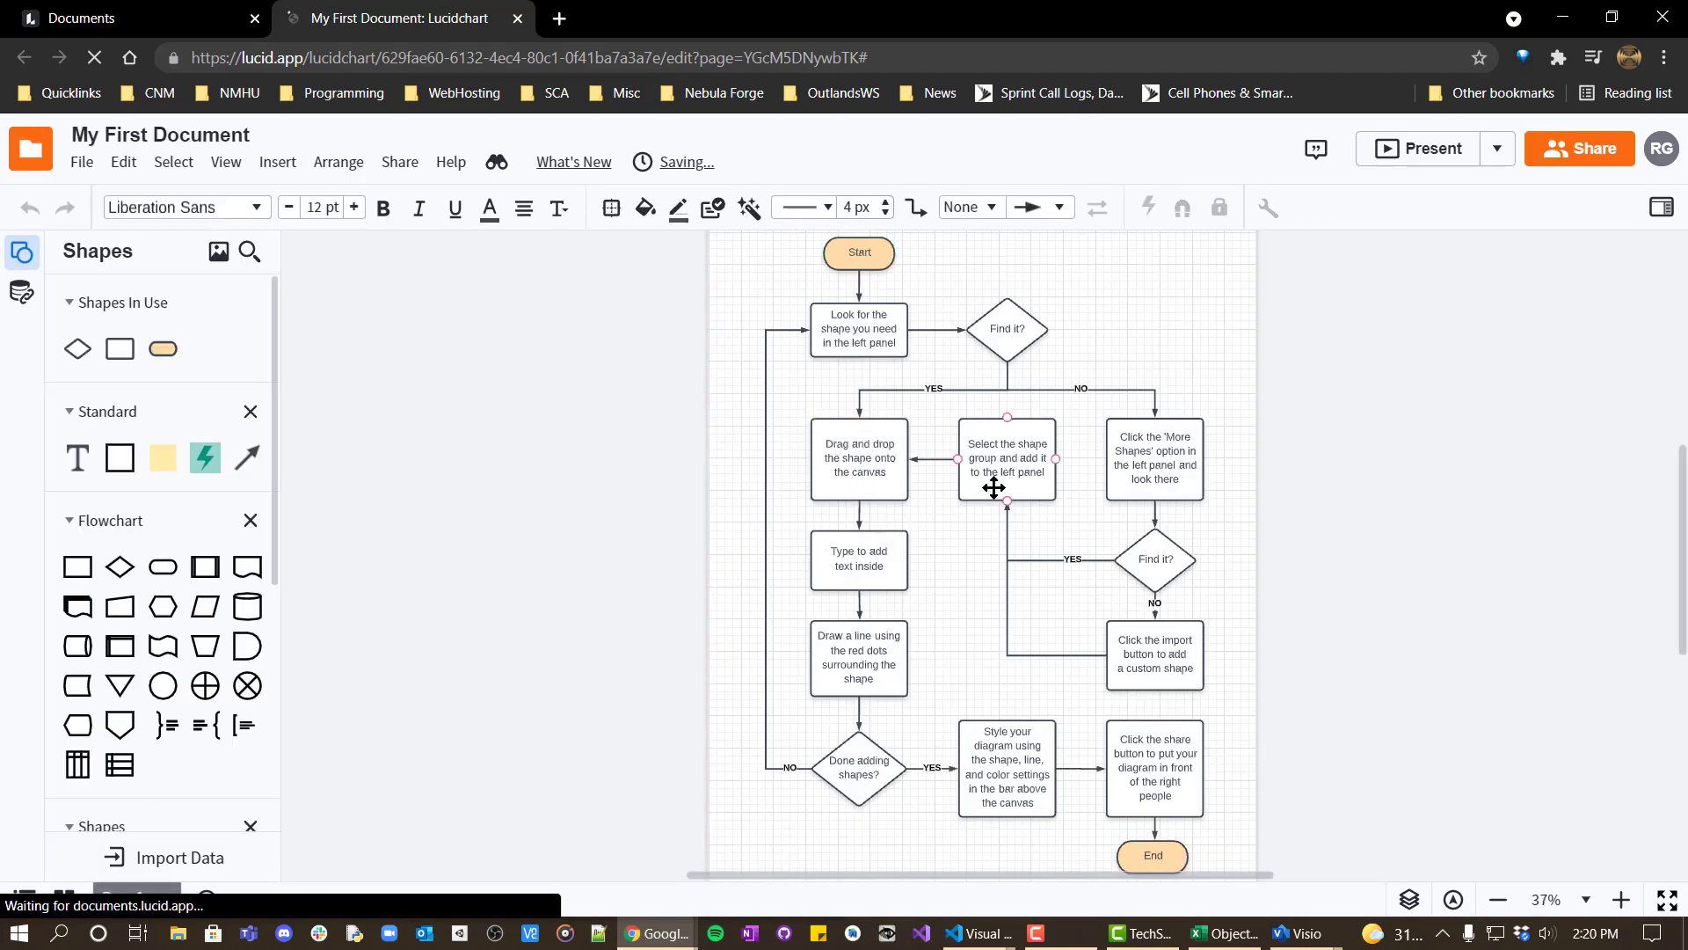
scroll(993, 487, "up", 3)
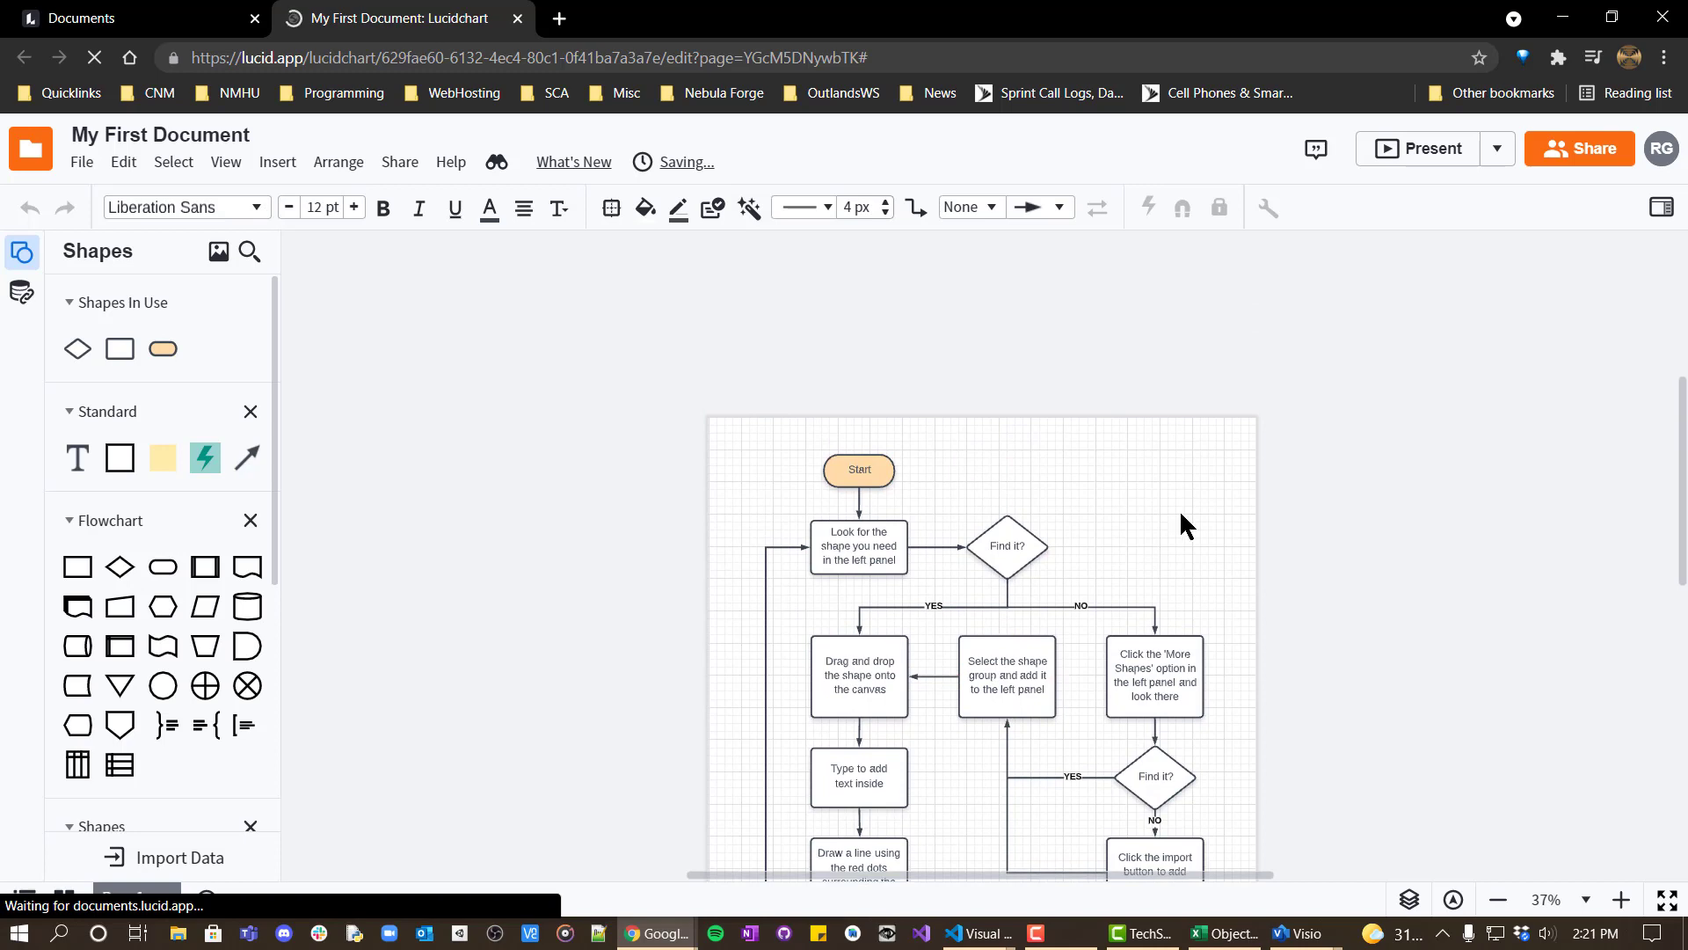
scroll(1181, 525, "up", 5, "ctrl")
scroll(1179, 527, "down", 4)
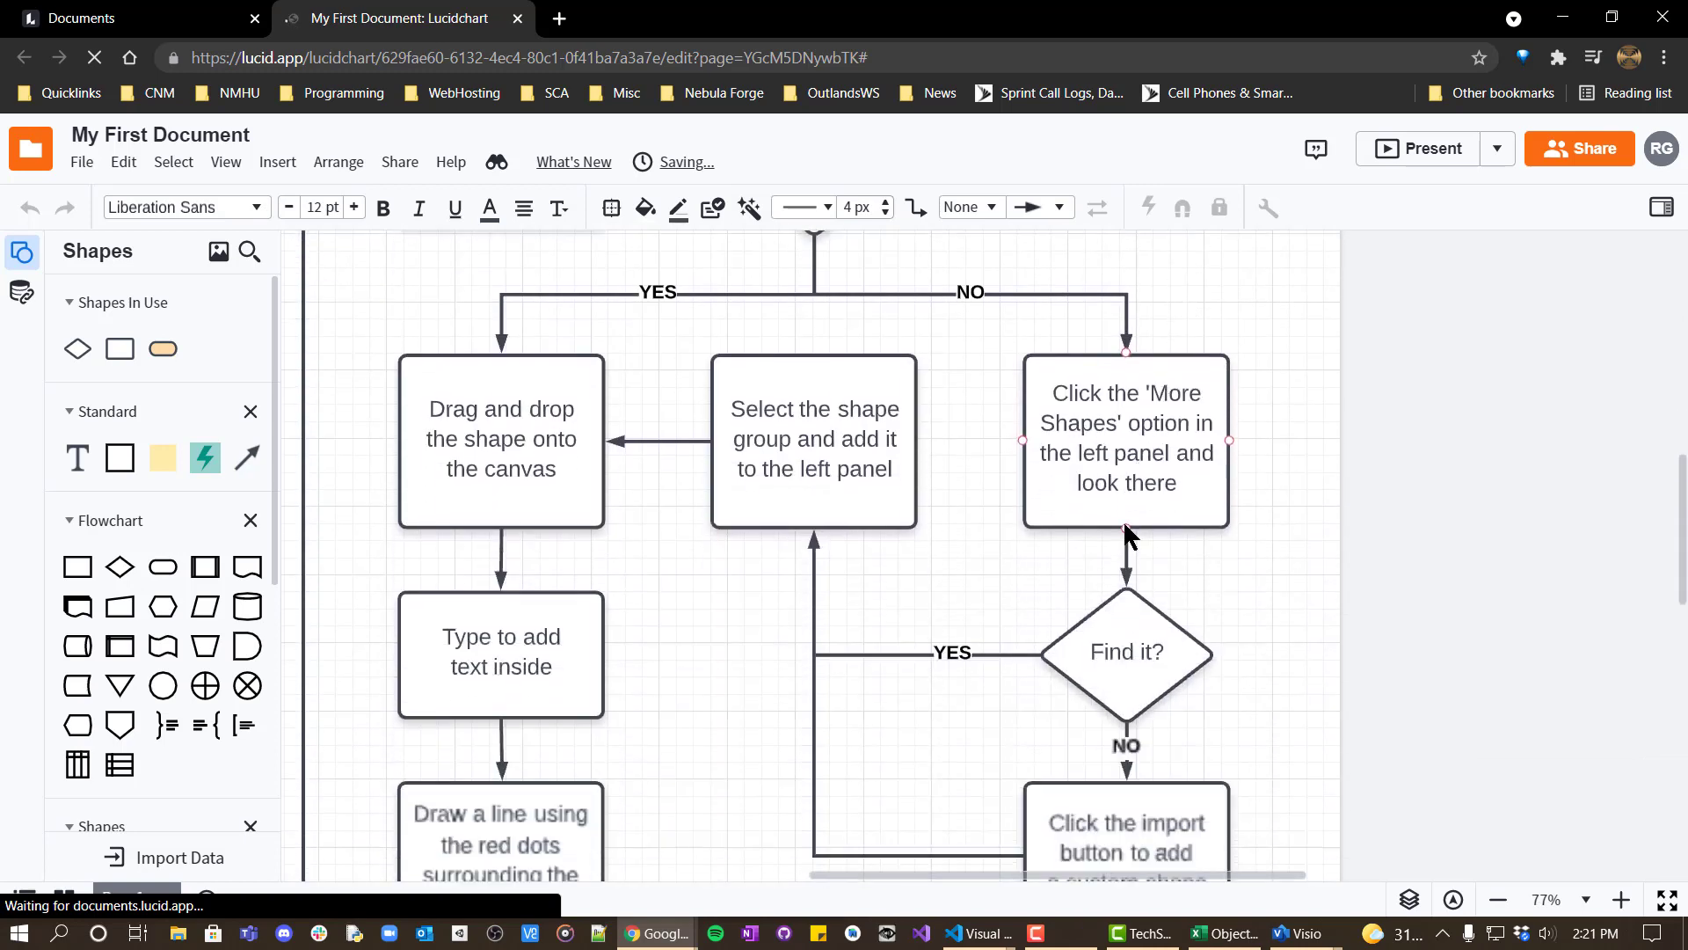
Step: Examine the sample flowchart's full flow from Start to End, including the "Find it?" and "Done adding shapes?" decision branches
scroll(1125, 533, "down", 1)
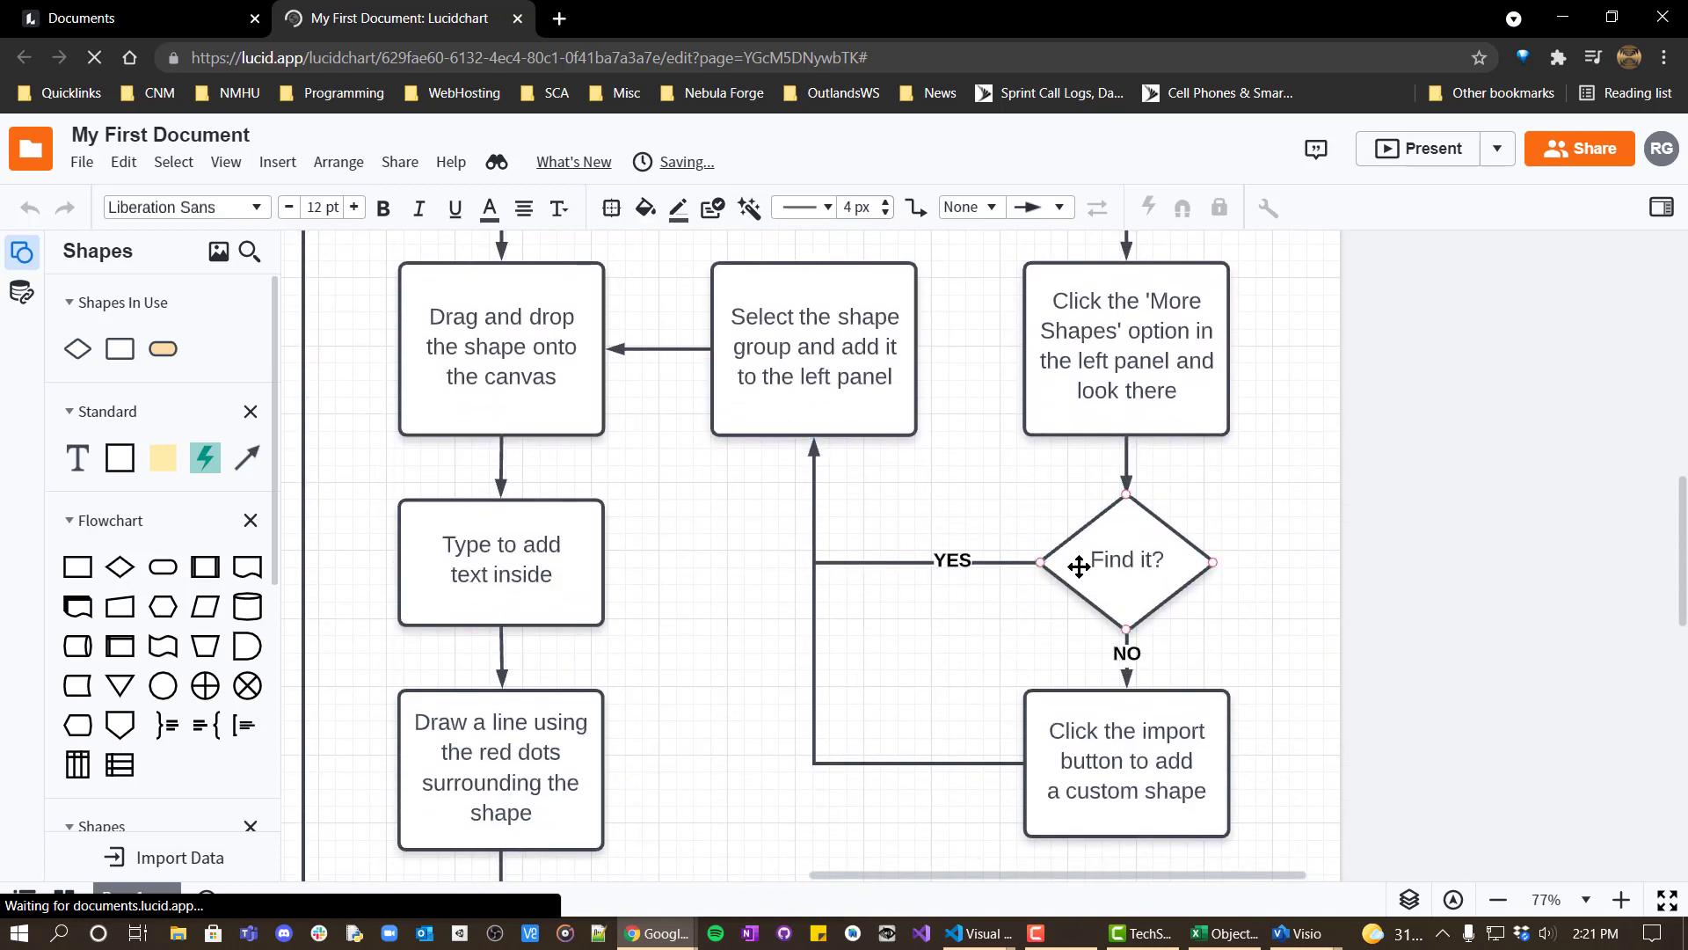
scroll(1090, 572, "down", 1)
scroll(1327, 601, "down", 3)
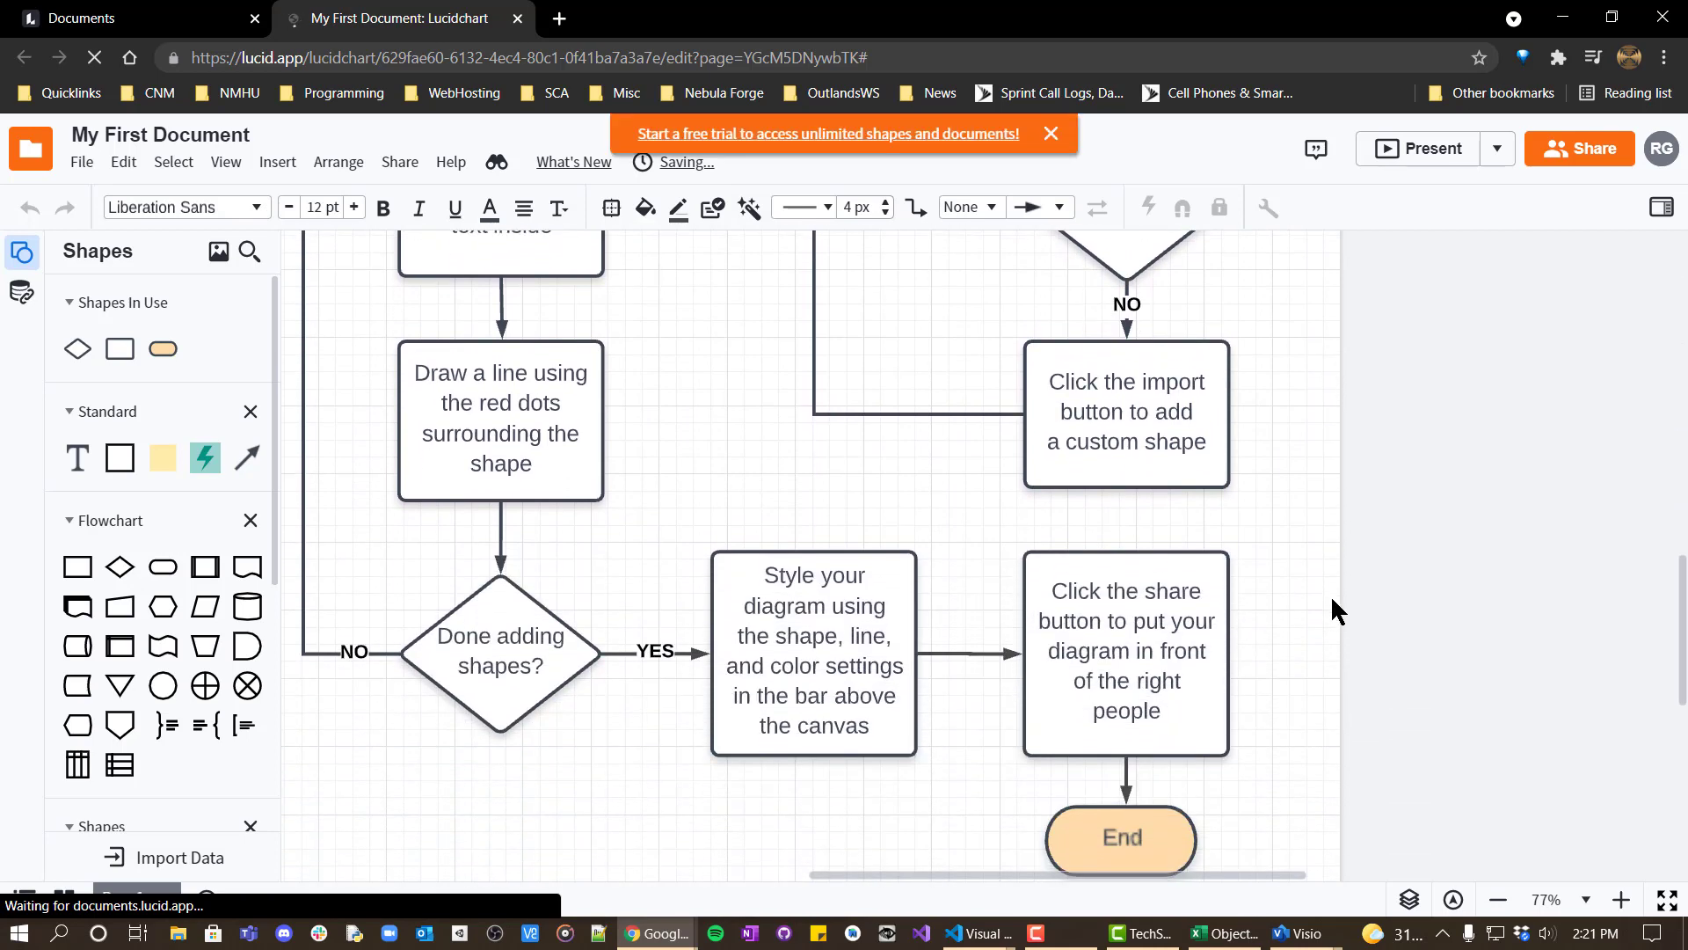
scroll(1331, 594, "down", 3)
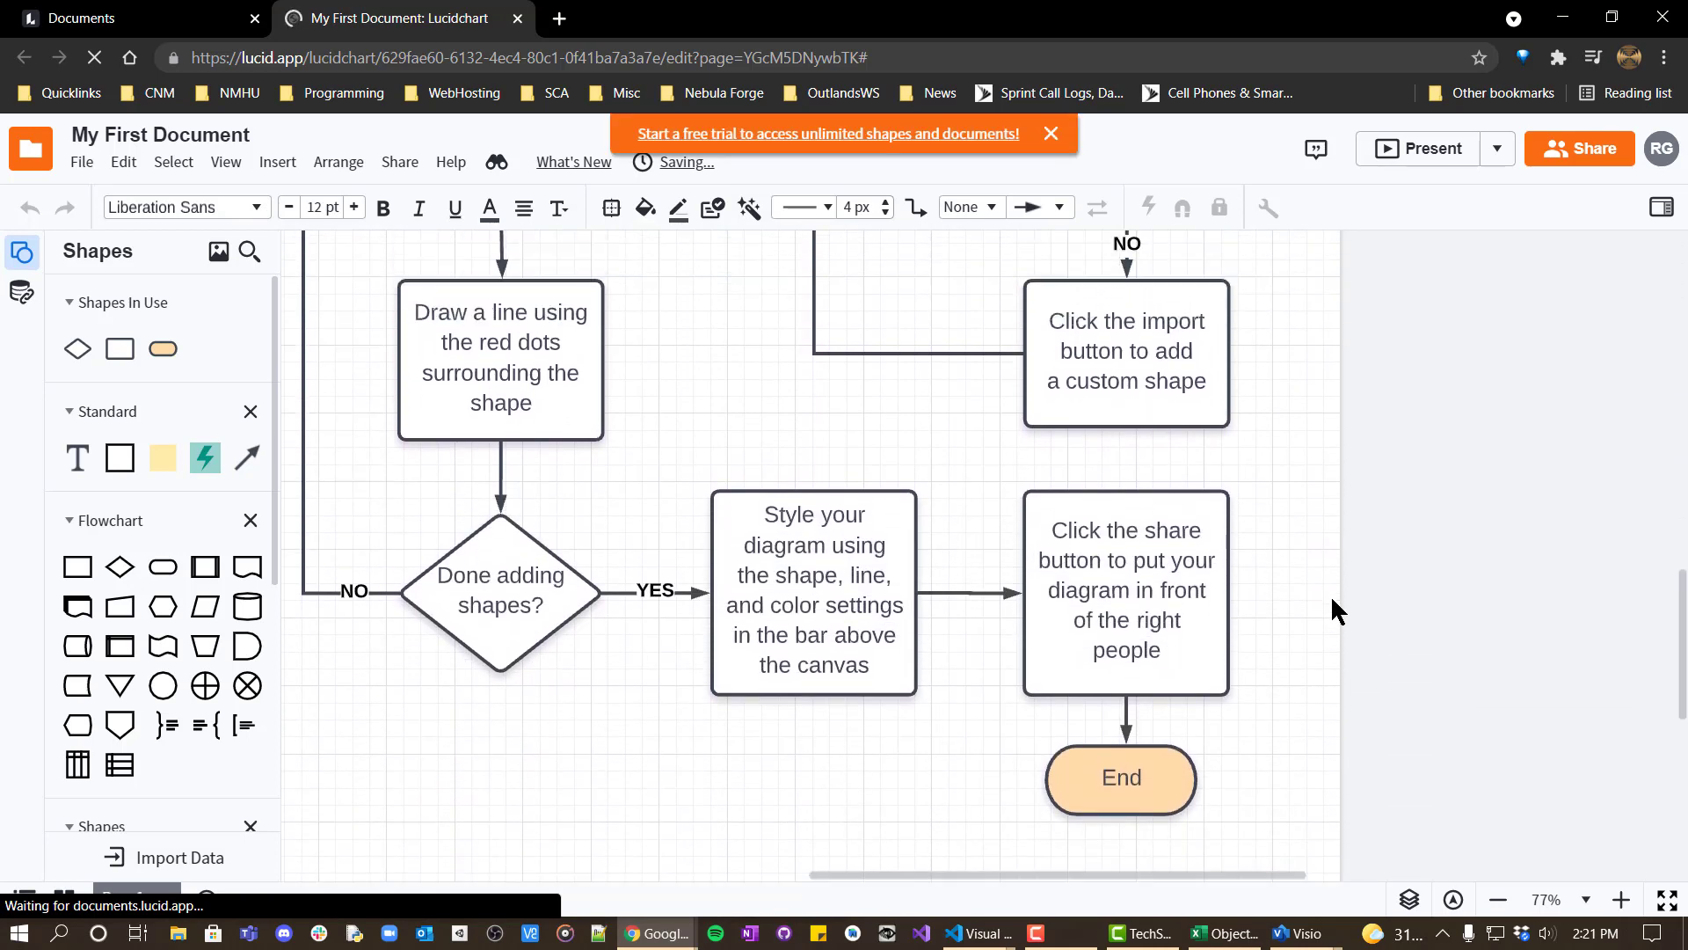
scroll(1332, 595, "up", 5)
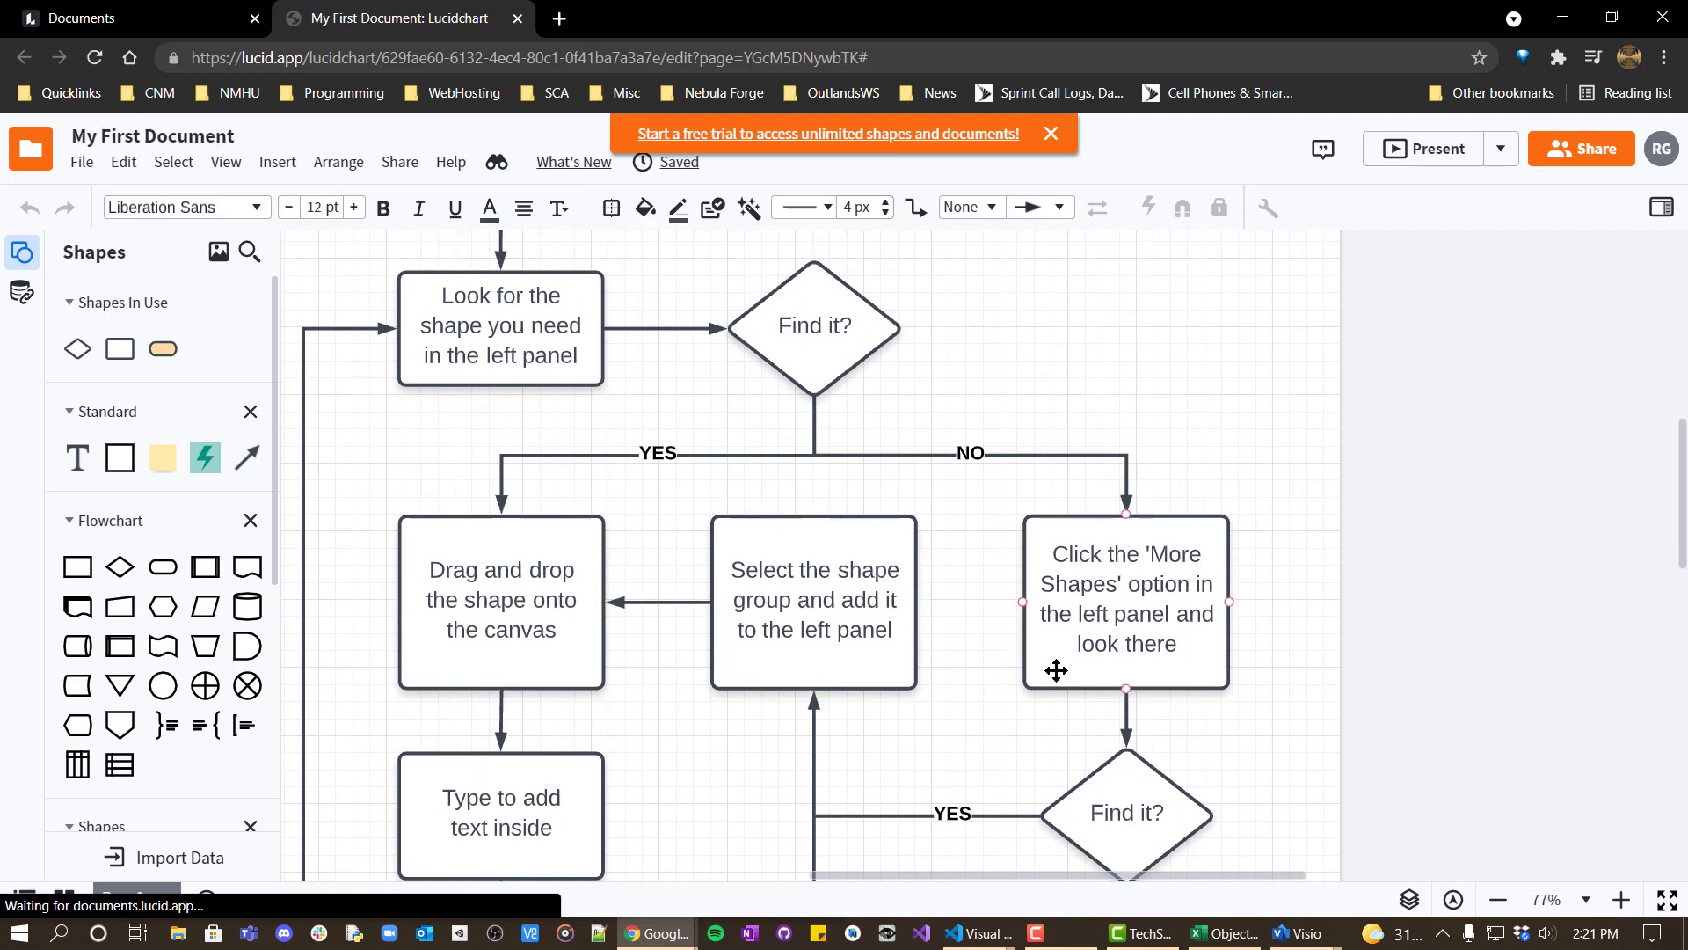
scroll(1056, 670, "down", 5)
scroll(1114, 664, "down", 2)
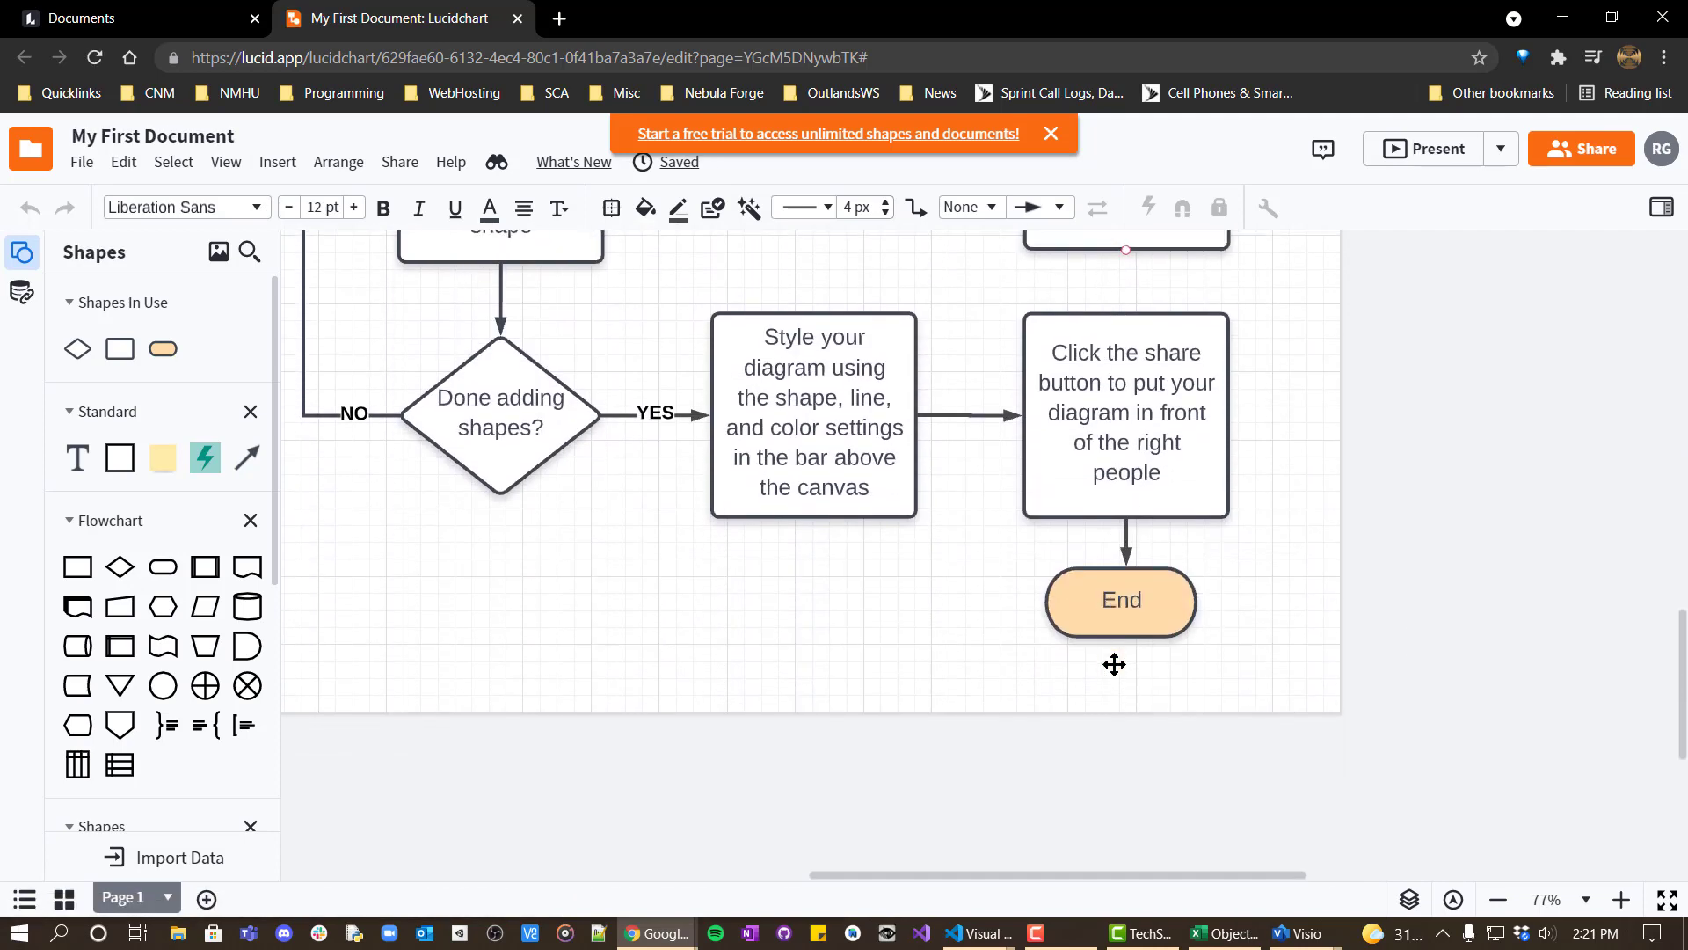
scroll(1114, 664, "up", 10)
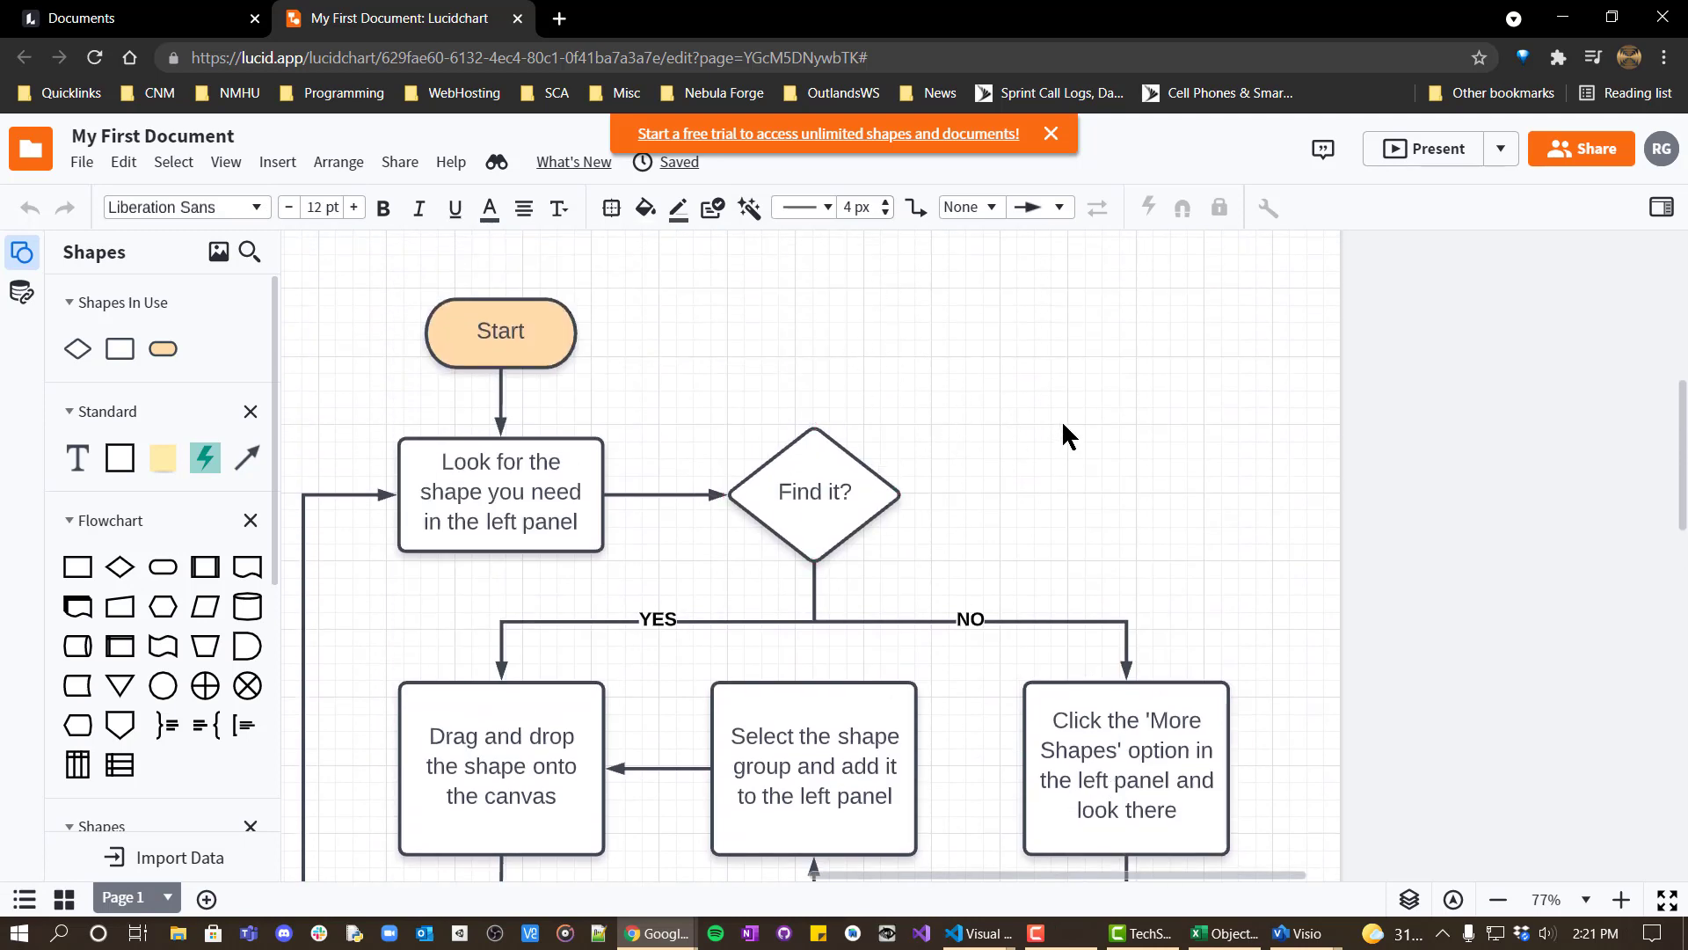
scroll(1064, 419, "down", 3)
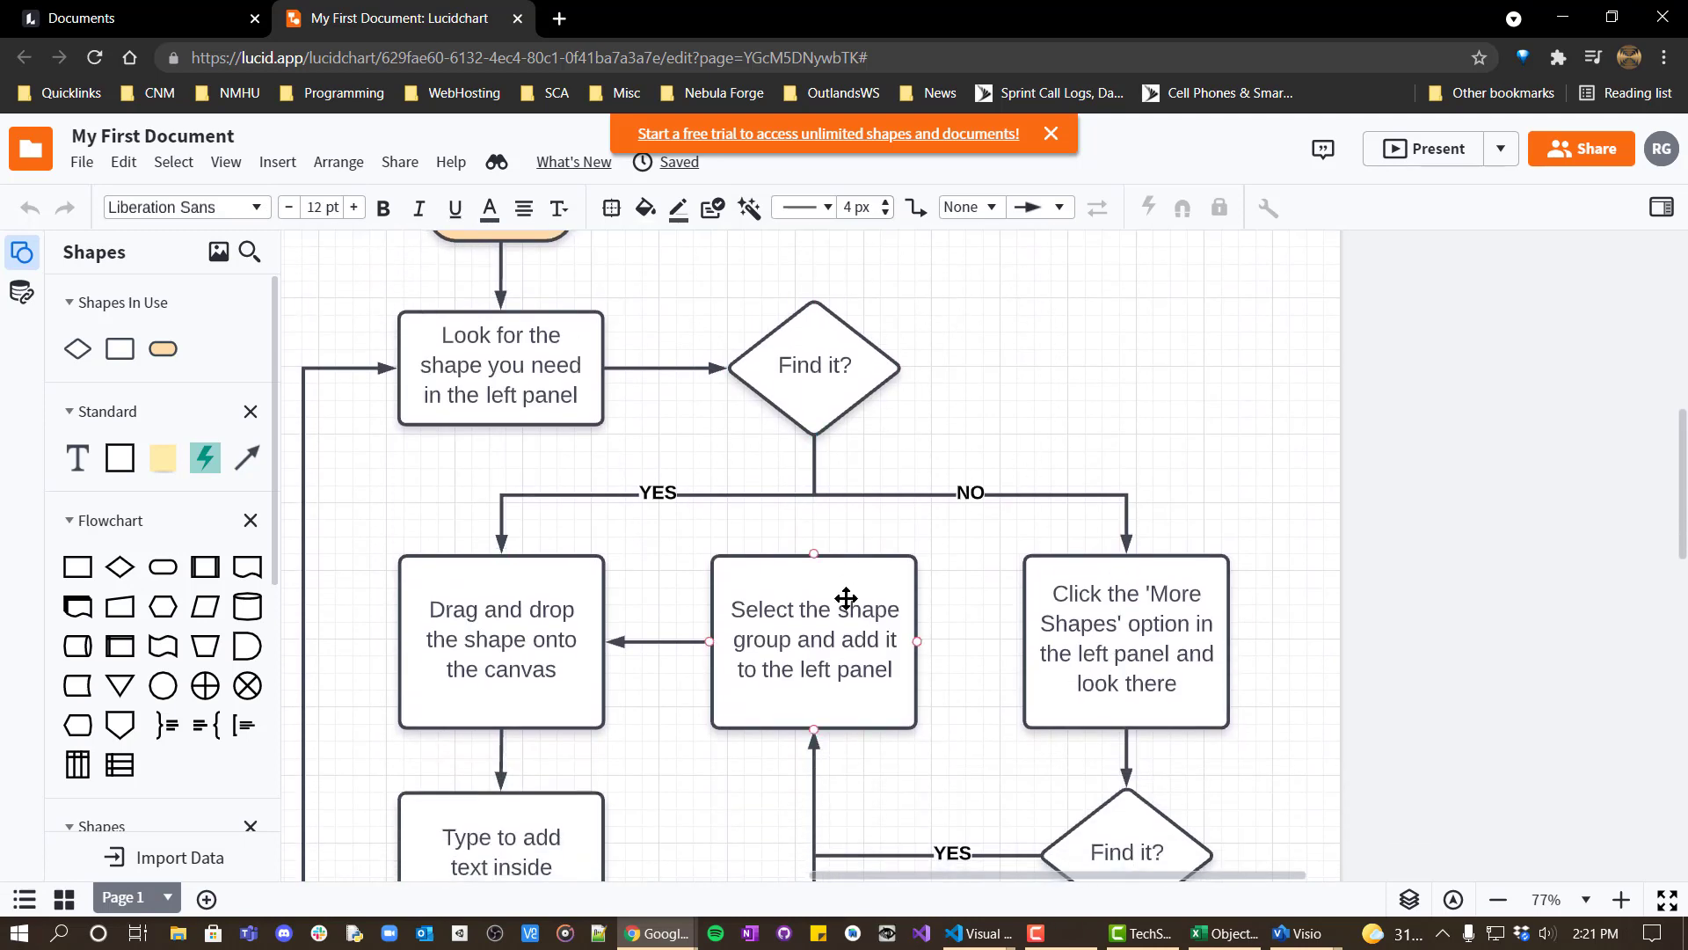